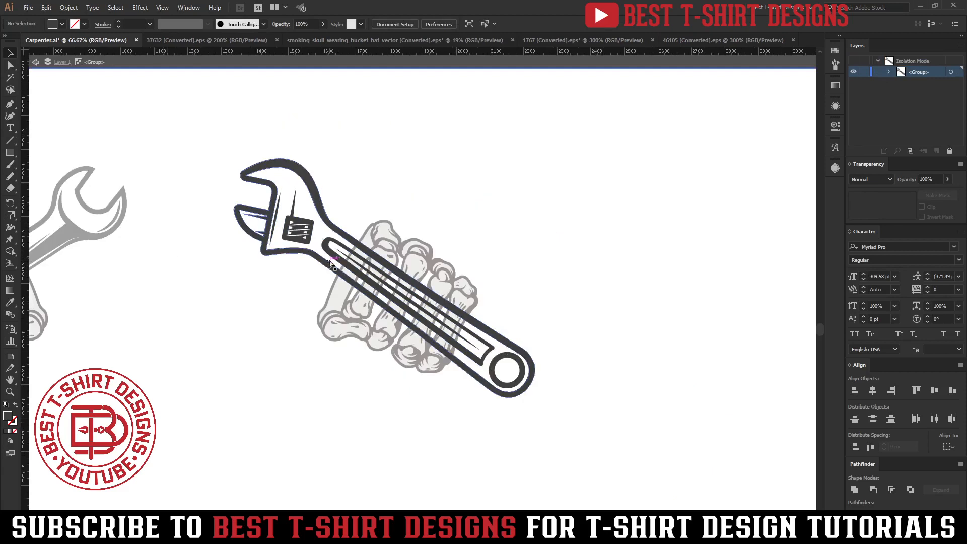
Fill the adjustable wrench's artwork with black inside its isolated group.
left_click(296, 225)
left_click(63, 24)
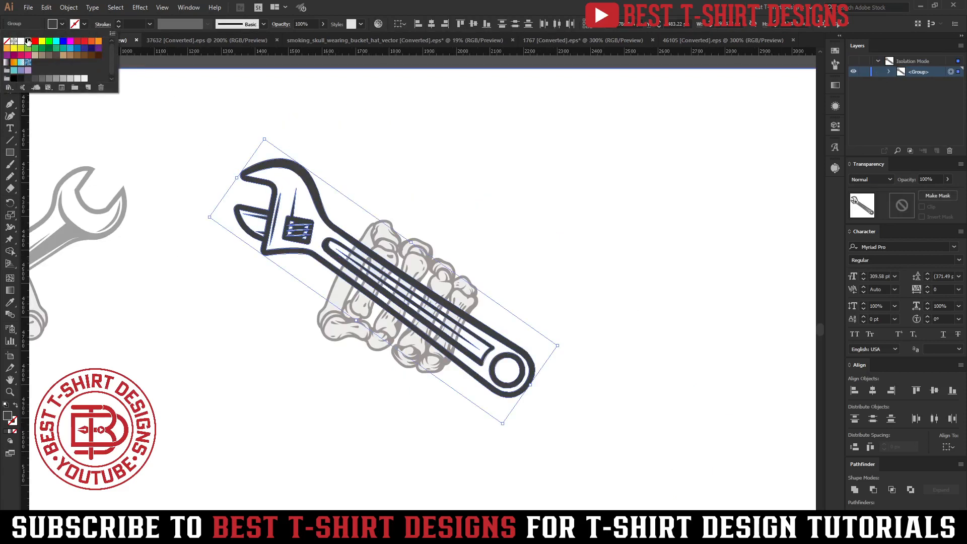
left_click(28, 42)
left_click(140, 141)
Draw a rectangle about 1137 by 1015 px over the adjustable wrench, fill it with the skeleton hand's bone colour, and send it to the back.
key("m")
key("ctrl+shift+a")
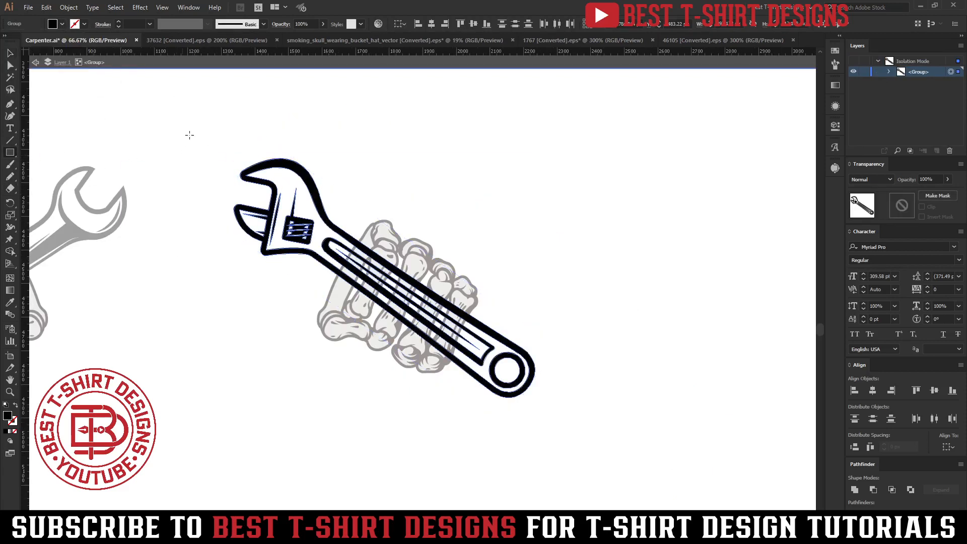
left_click_drag(209, 124, 592, 465)
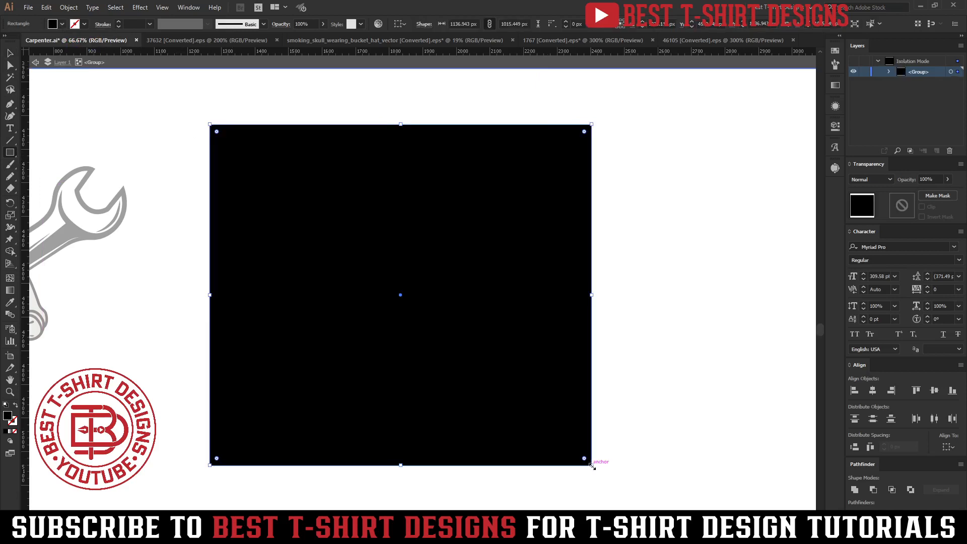
key("i")
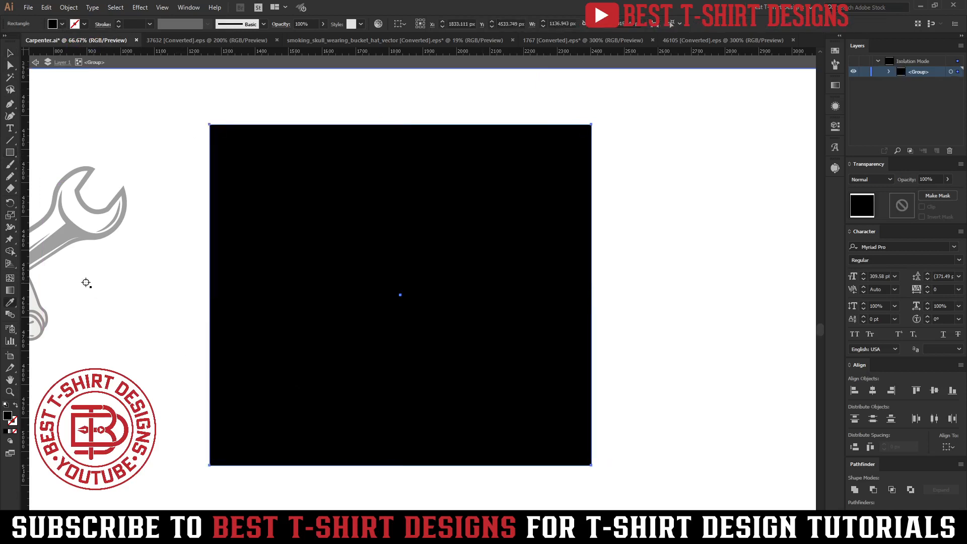
left_click(34, 301)
key("ctrl+shift+bracketleft")
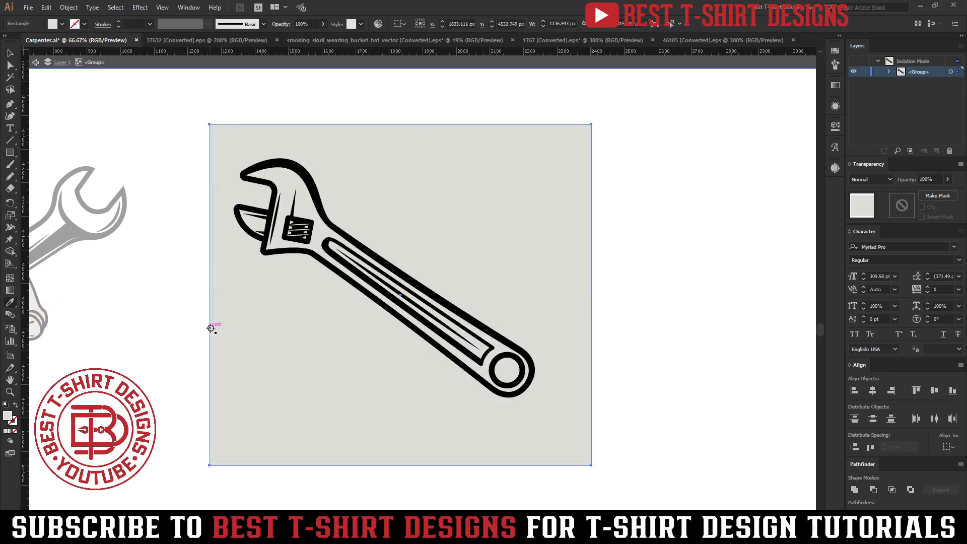
Use Shape Builder to remove the rectangle area outside the adjustable wrench, and leave the isolated group.
key("v")
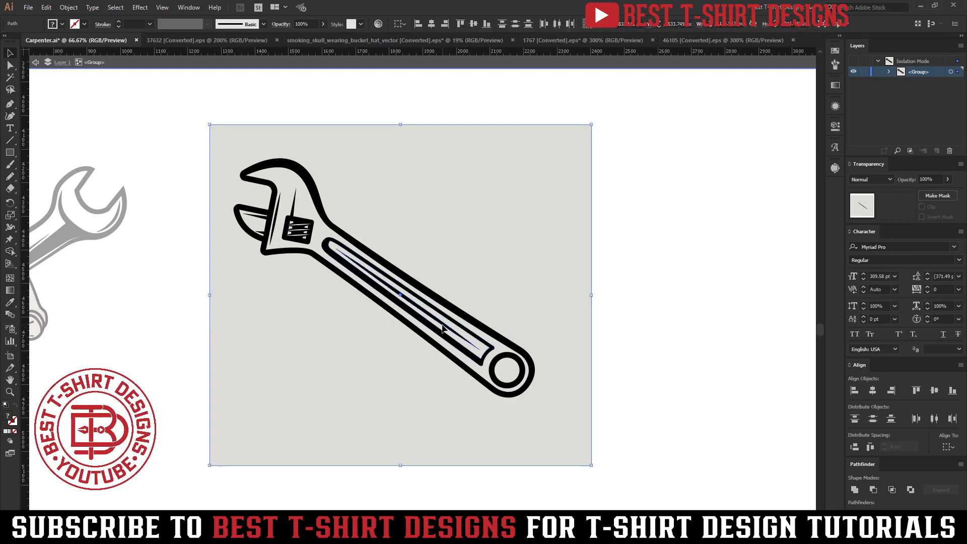
left_click_drag(680, 446, 189, 114)
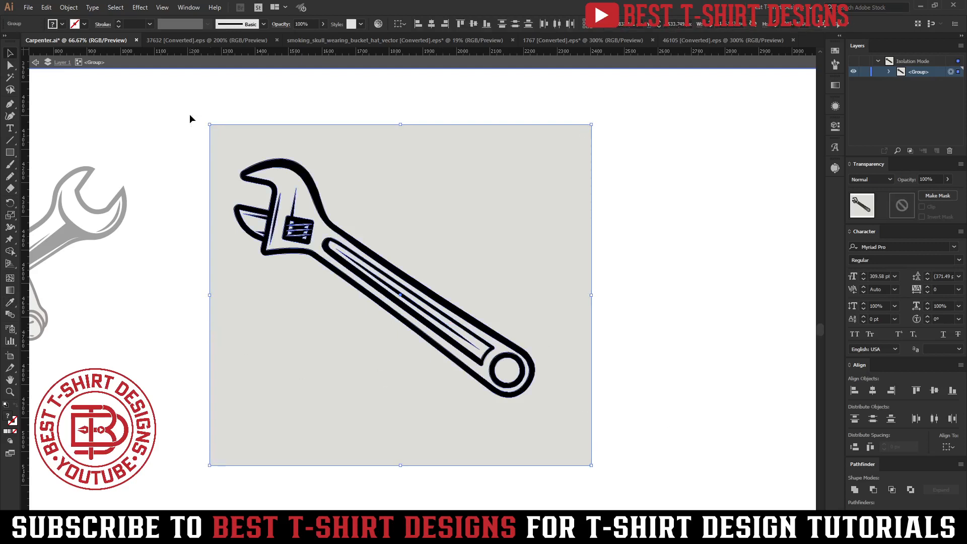
key("shift+m")
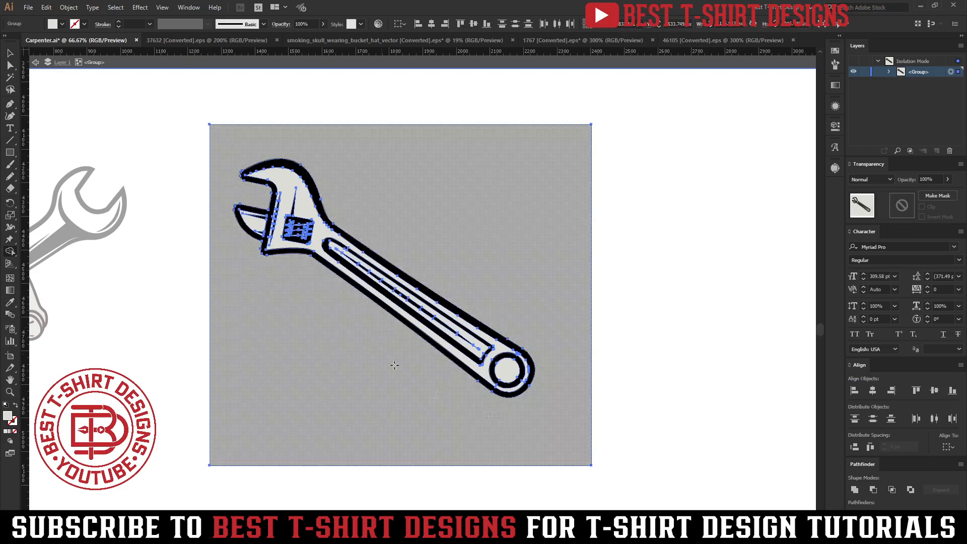
left_click(499, 416, "alt")
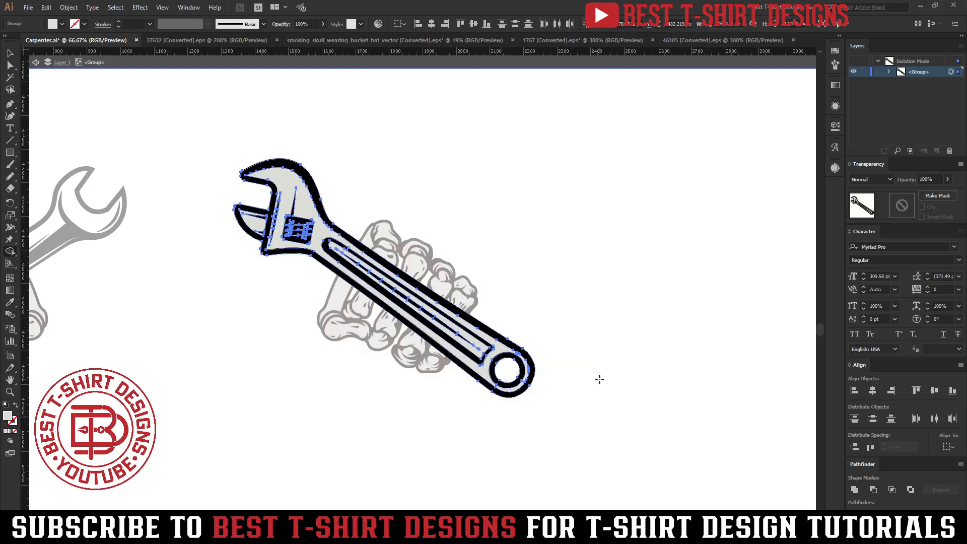
key("v")
key("Escape")
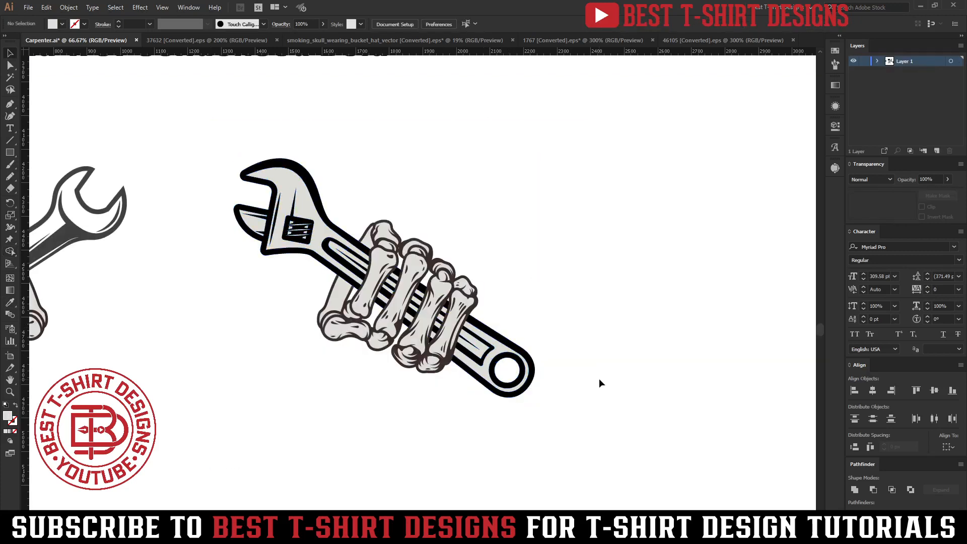
Isolate the open-end wrench's group and fill all of its artwork with black.
scroll(286, 352, "up", 1)
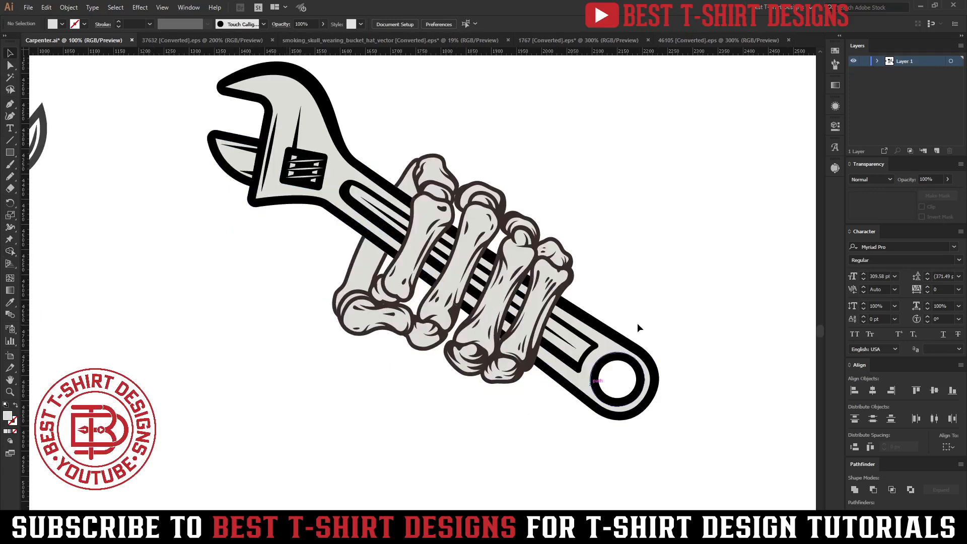
left_click_drag(621, 309, 674, 414)
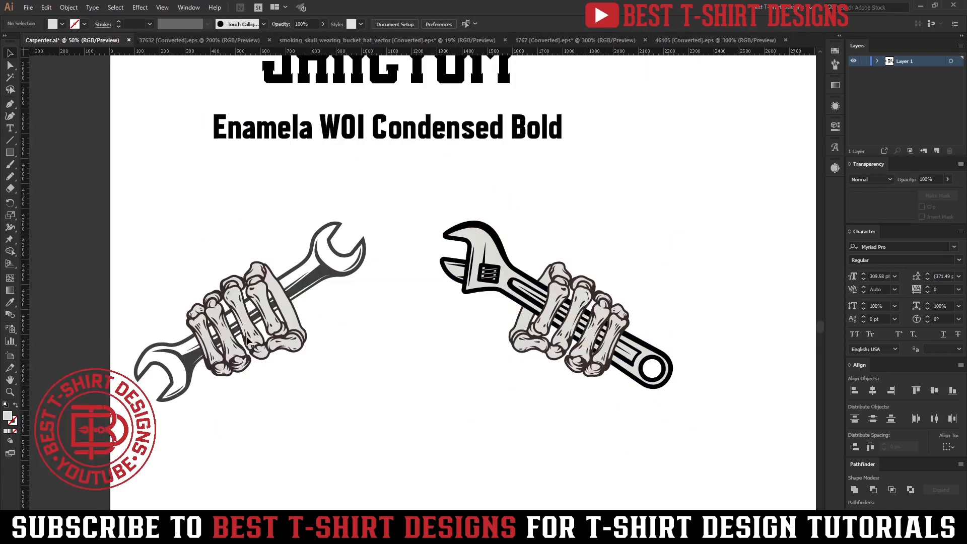
double_click(144, 356)
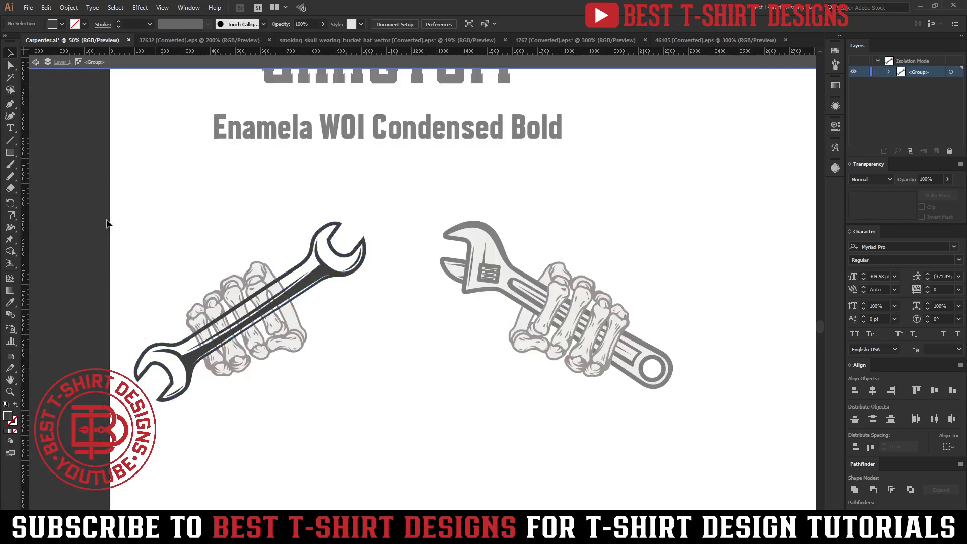
key("ctrl+a")
left_click(55, 25)
left_click(24, 40)
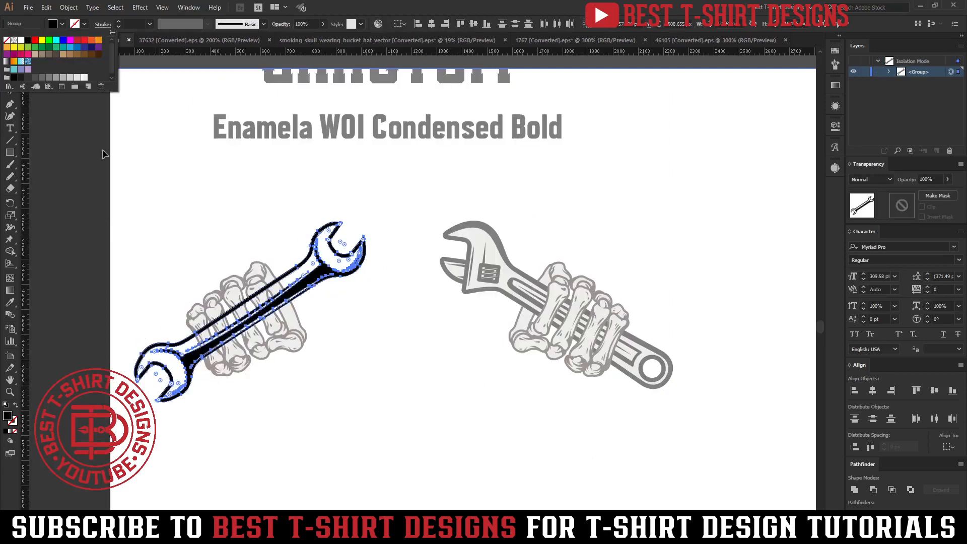
Draw a rectangle about 1186 by 996 px behind the open-end wrench and fill it with the adjustable wrench's light grey.
left_click(20, 148)
left_click(8, 154)
left_click_drag(101, 185, 399, 435)
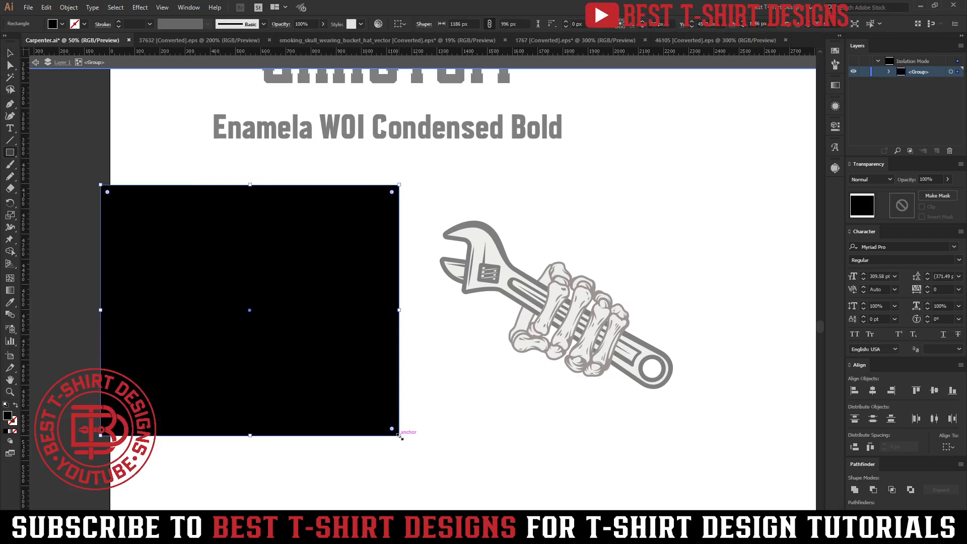
key("ctrl+shift+bracketleft")
key("i")
left_click(475, 240)
key("v")
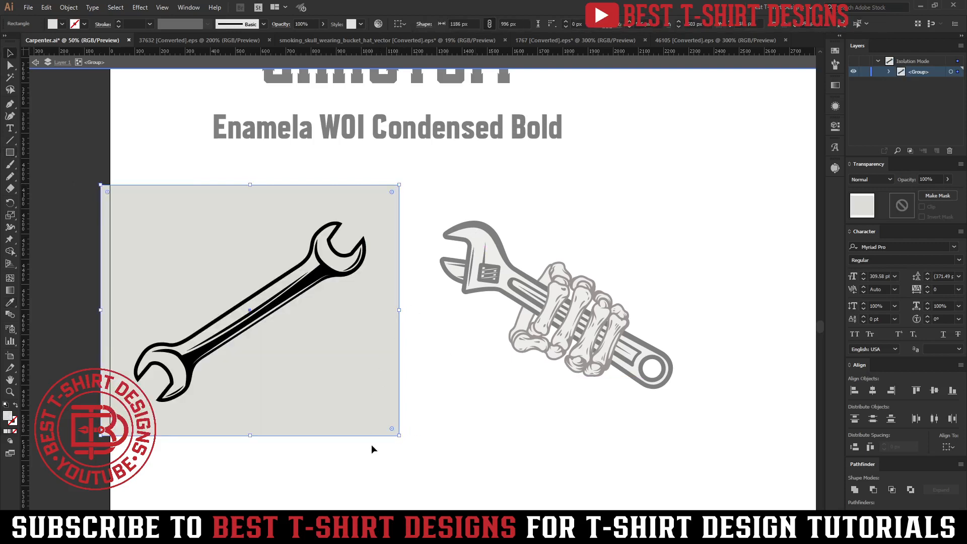
Use Shape Builder to remove the rectangle area outside the open-end wrench, and leave the isolated group.
key("ctrl+a")
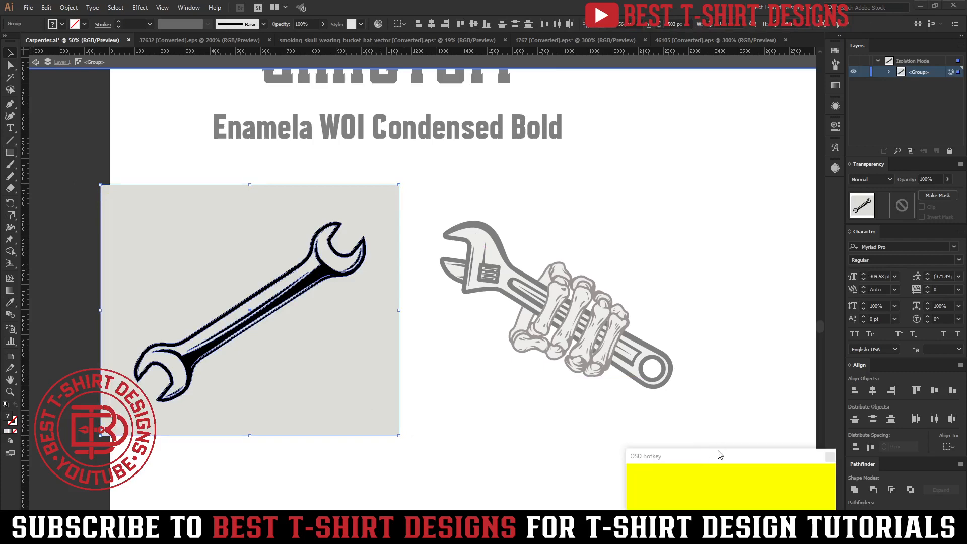
left_click(718, 449)
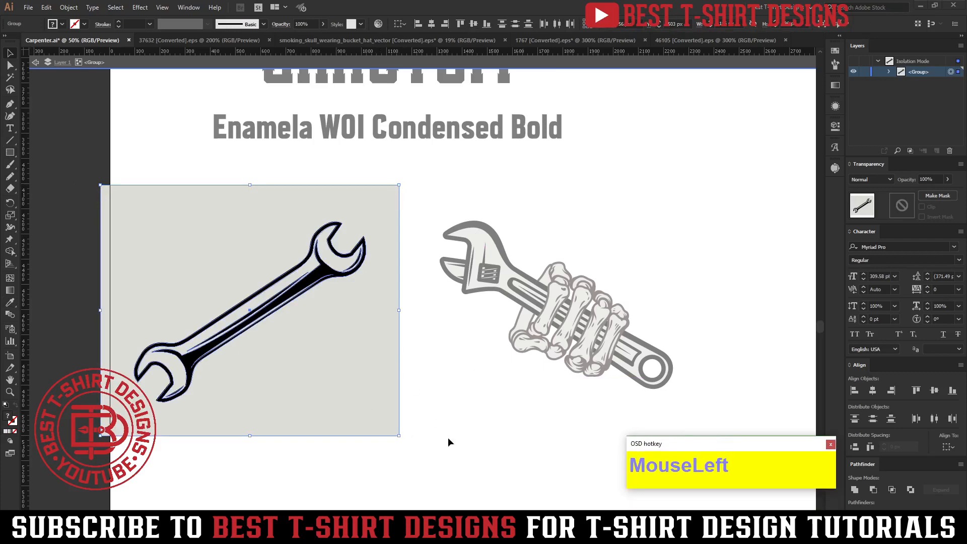
key("shift+m")
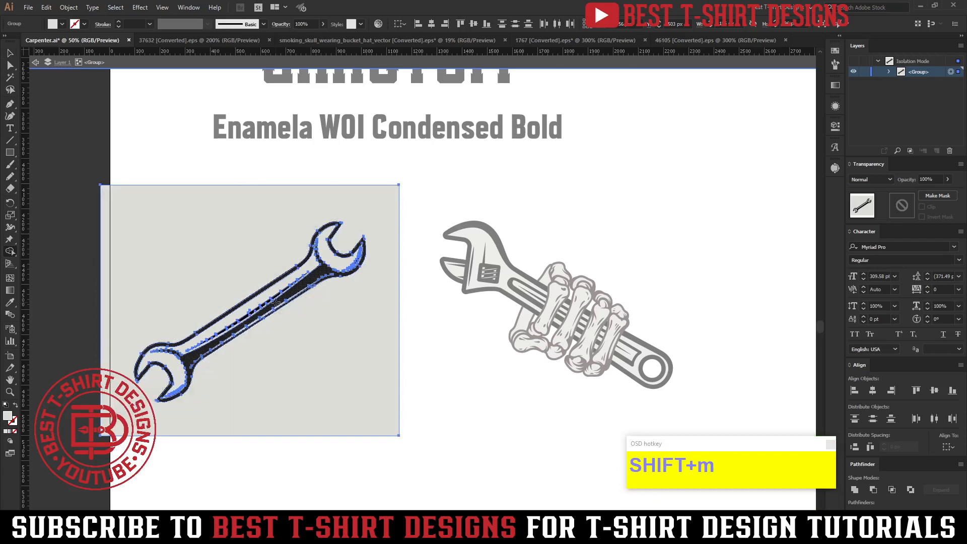
left_click(298, 318, "alt")
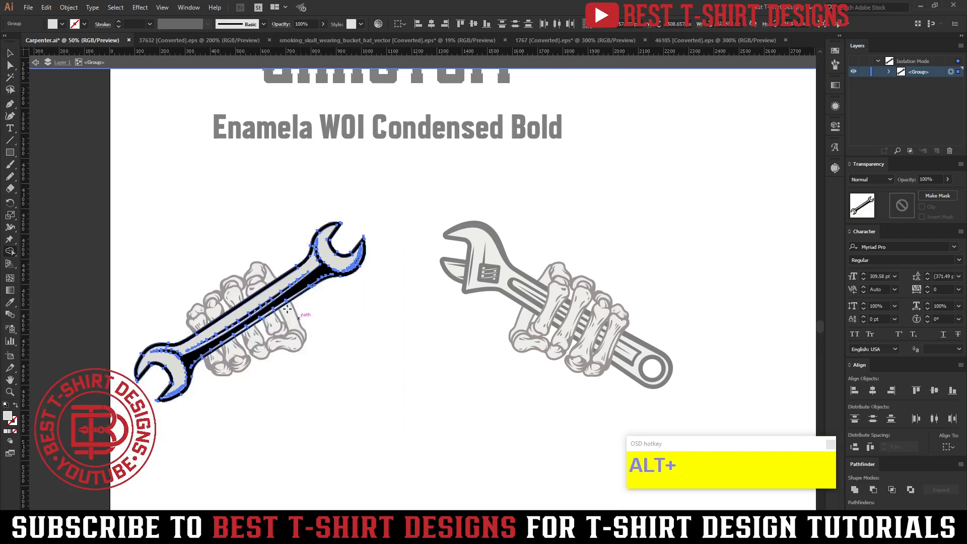
key("v")
double_click(395, 325)
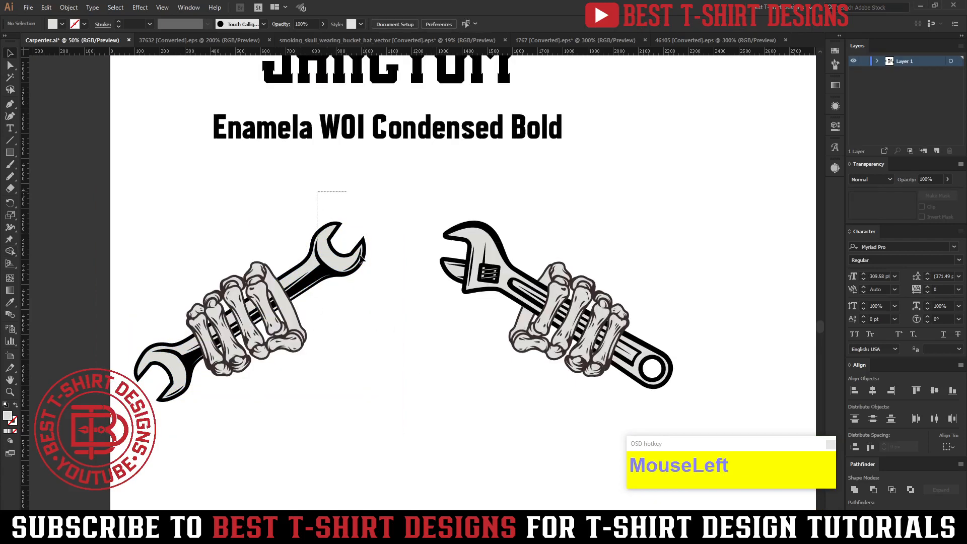
Rotate the open-end wrench slightly clockwise and nudge it down within the skeleton hand's grip.
left_click_drag(361, 258, 376, 226)
key("shift+Down")
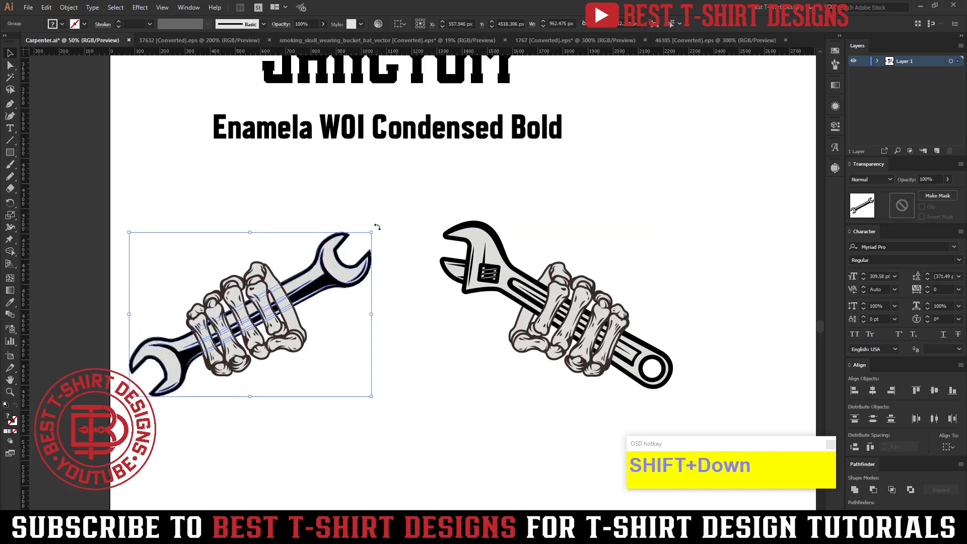
key("Down")
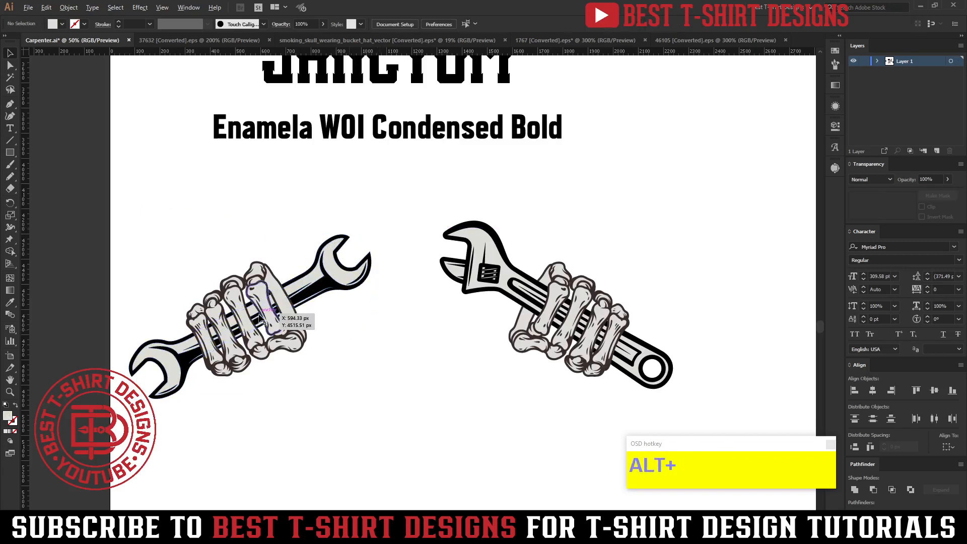
Cut the thumb bone out of the hand holding the open-end wrench and paste it in place behind the wrench.
scroll(265, 316, "up", 2)
double_click(336, 323)
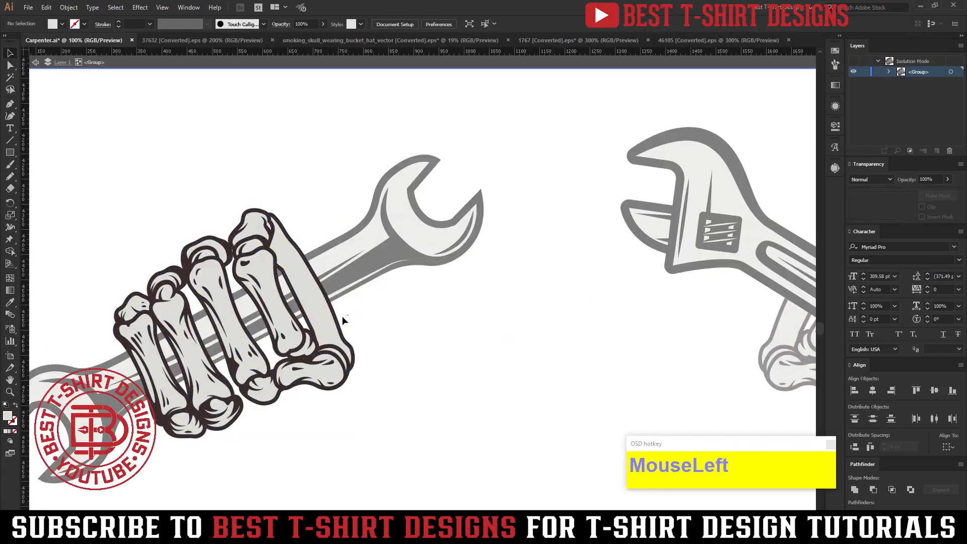
left_click_drag(342, 316, 332, 322)
key("ctrl+x")
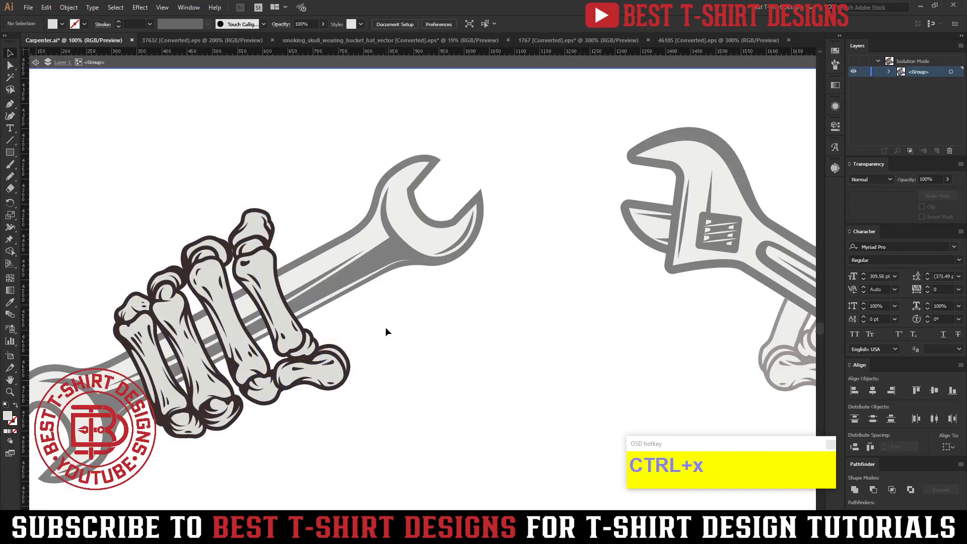
double_click(385, 328)
key("ctrl+b")
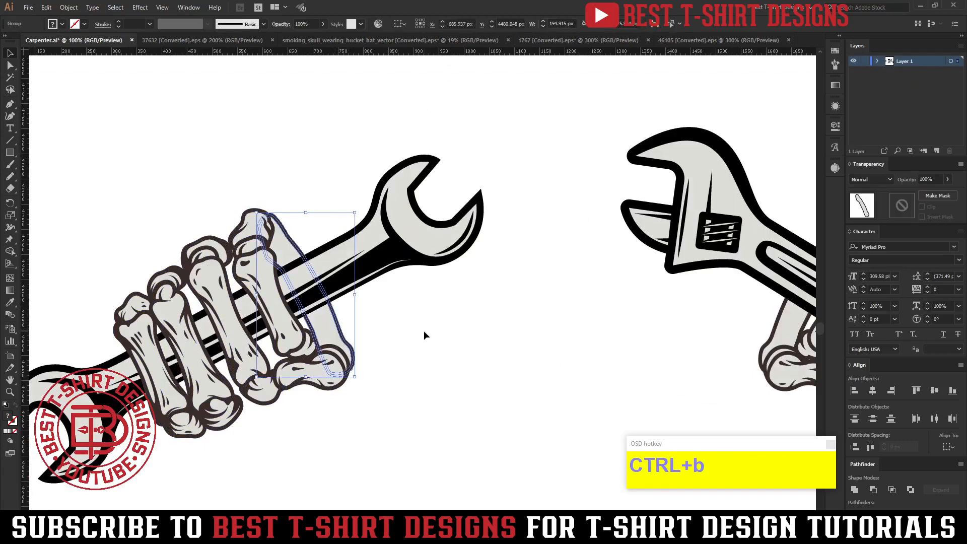
left_click(424, 331)
scroll(395, 329, "down", 2)
left_click(370, 328)
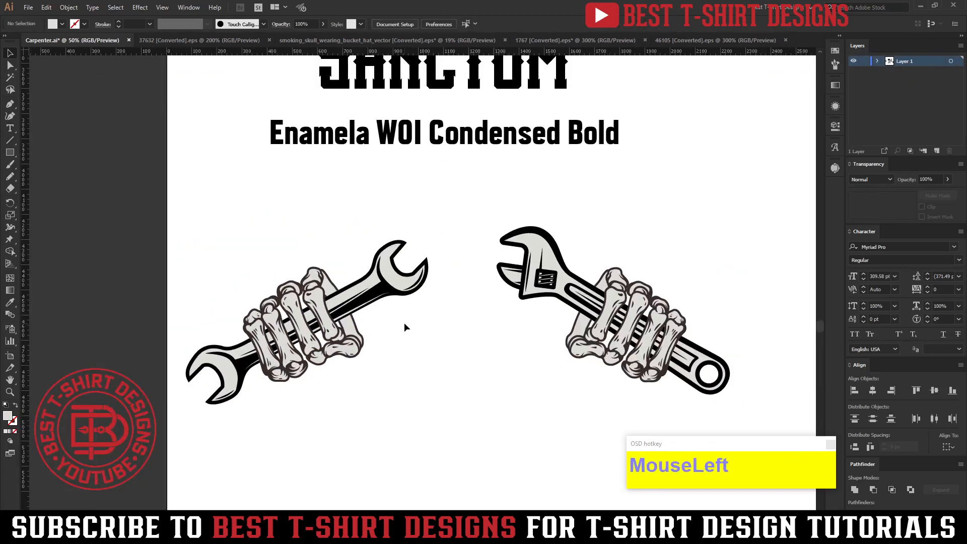
Group the adjustable wrench with its skeleton hand, and the open-end wrench with its own hand as a second group.
scroll(446, 349, "down", 2)
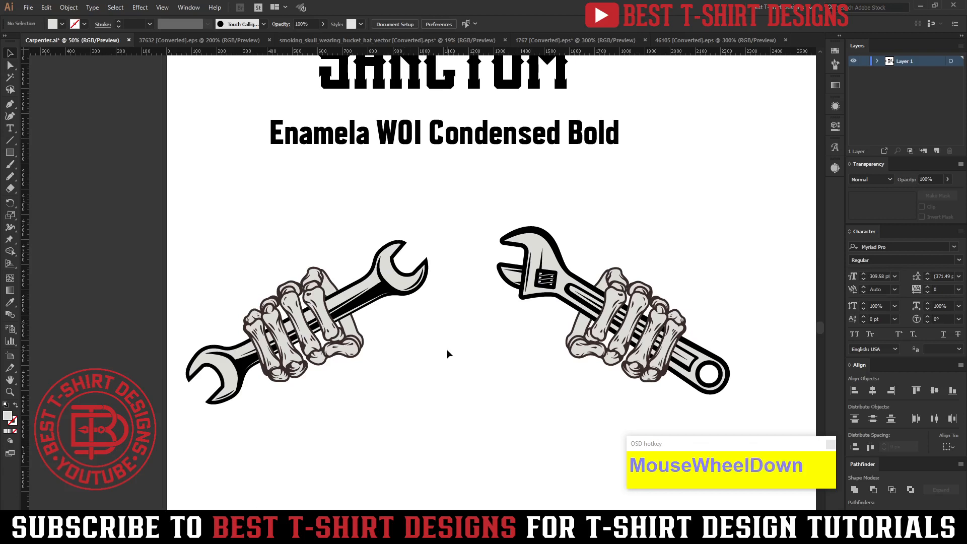
left_click_drag(511, 341, 460, 341)
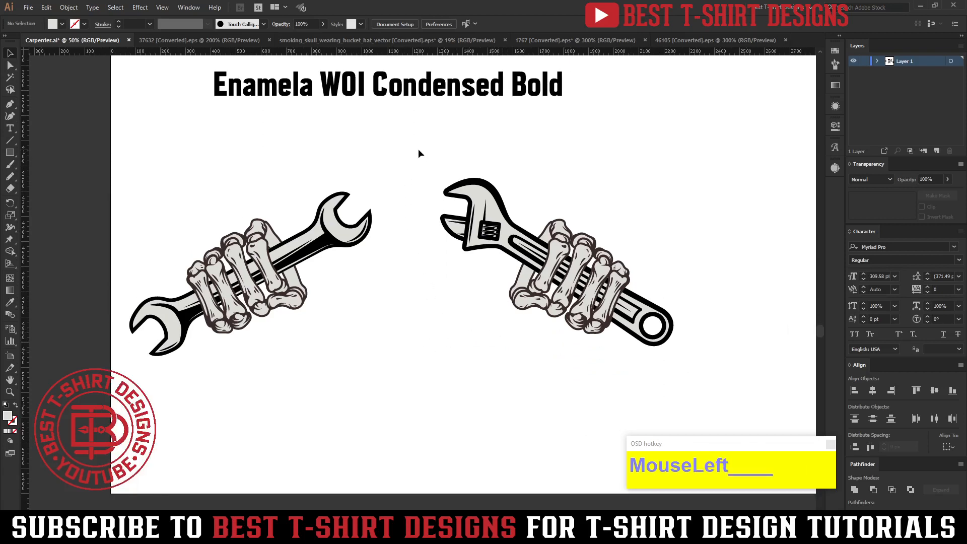
left_click_drag(419, 150, 716, 394)
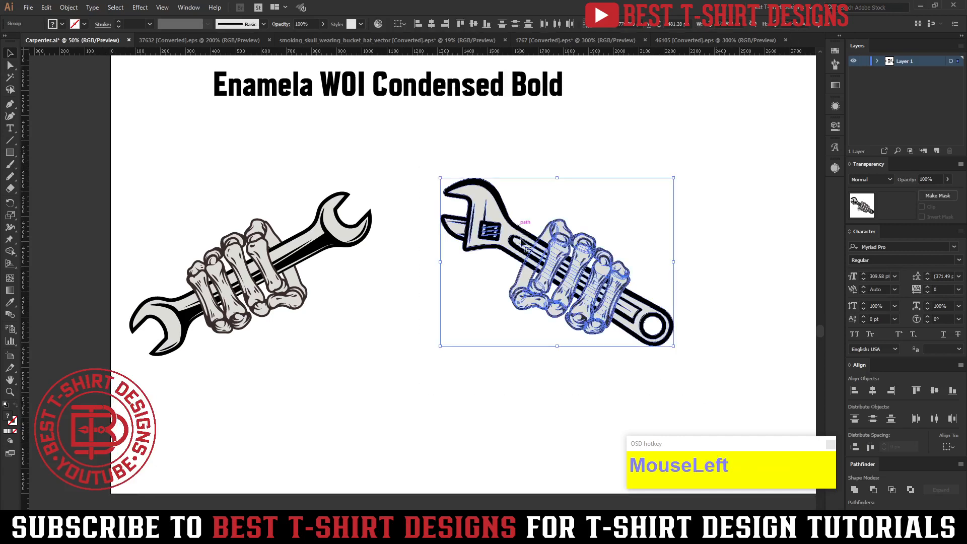
left_click(585, 387)
left_click_drag(441, 182, 702, 383)
key("ctrl+g")
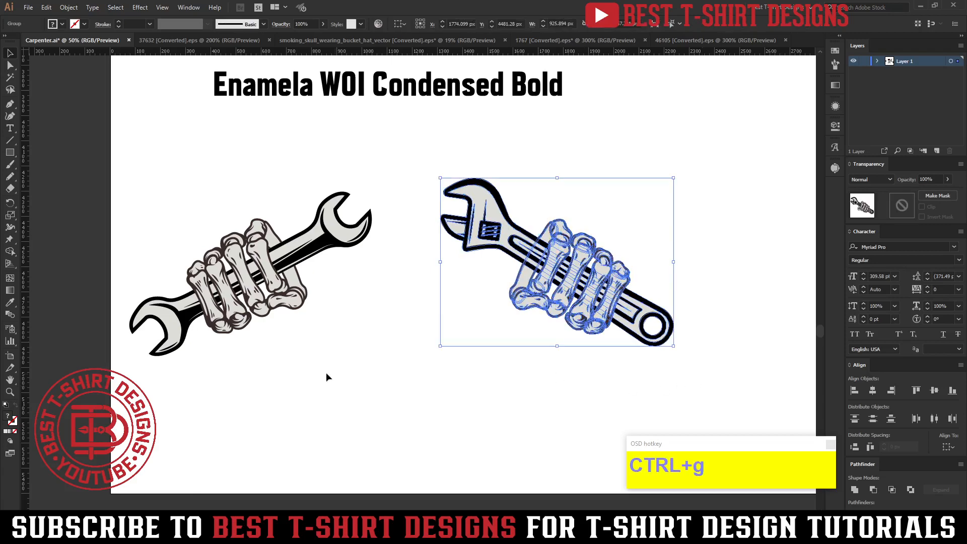
left_click_drag(394, 407, 109, 142)
key("ctrl+g")
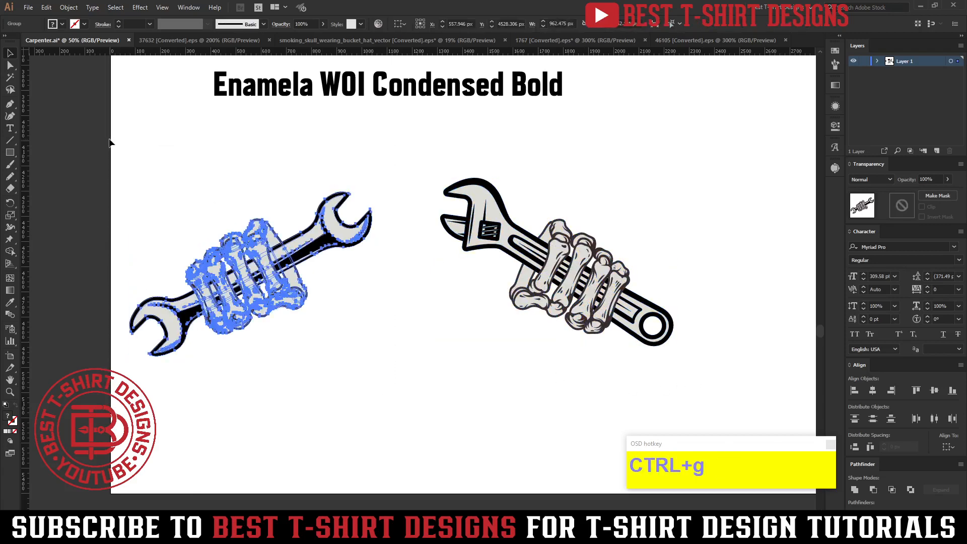
Align the two hand-and-wrench groups to each other by their vertical centres.
left_click_drag(172, 166, 607, 352)
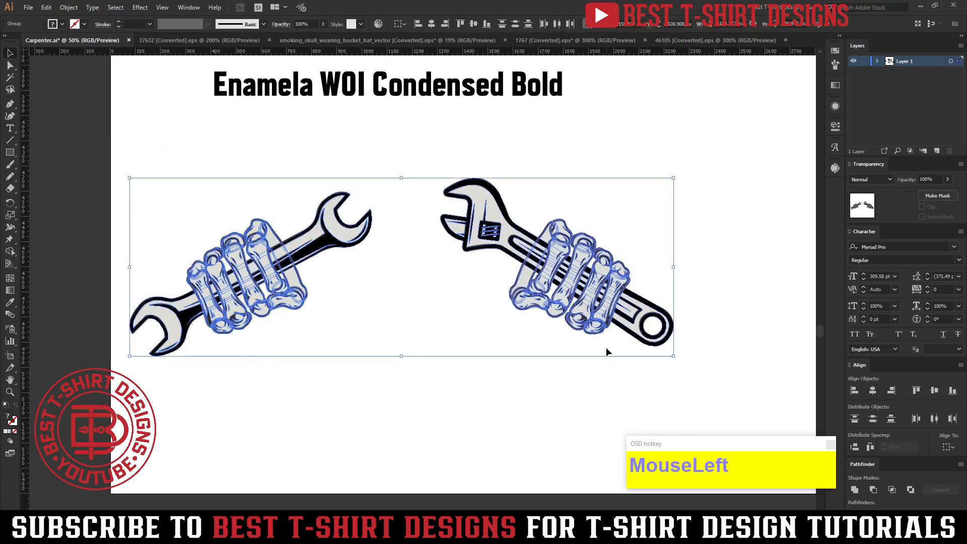
left_click(473, 24)
left_click(561, 200)
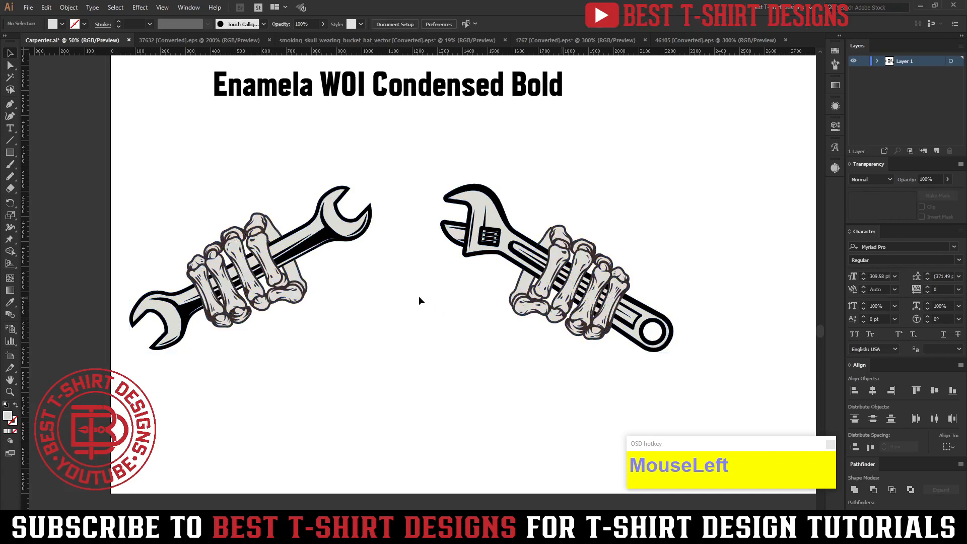
scroll(421, 330, "down", 3)
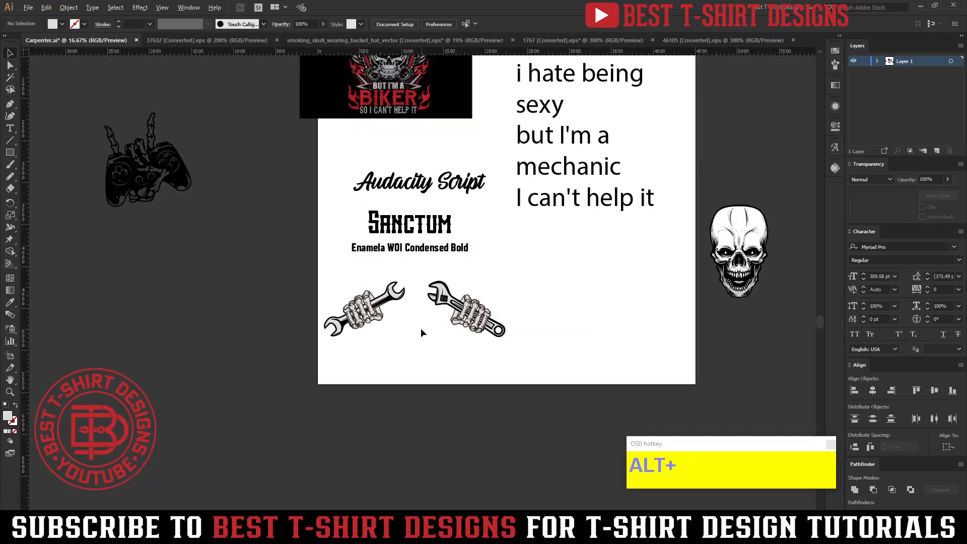
Move the skull onto the artboard beside the adjustable wrench and open its group in isolation mode.
left_click_drag(757, 265, 561, 304)
double_click(561, 304)
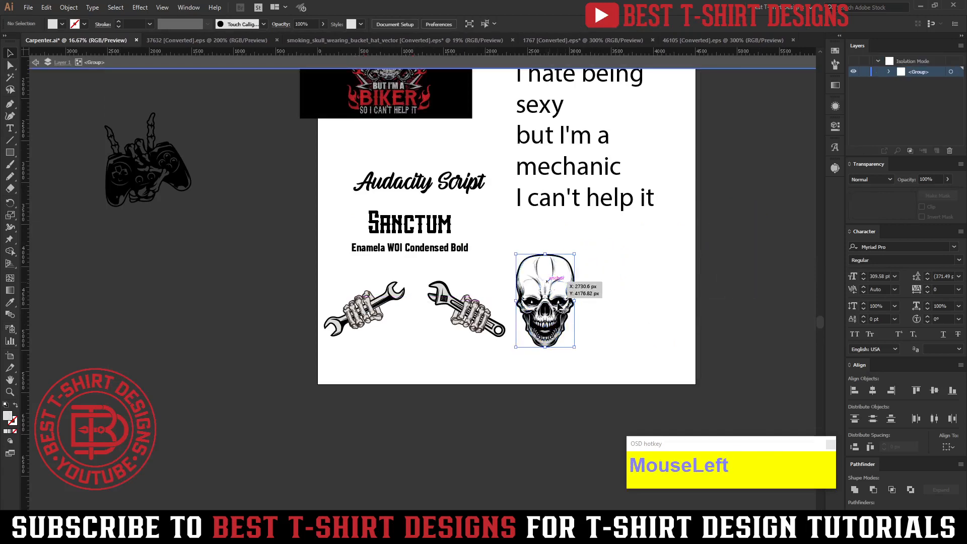
scroll(559, 308, "up", 3)
scroll(560, 308, "up", 1)
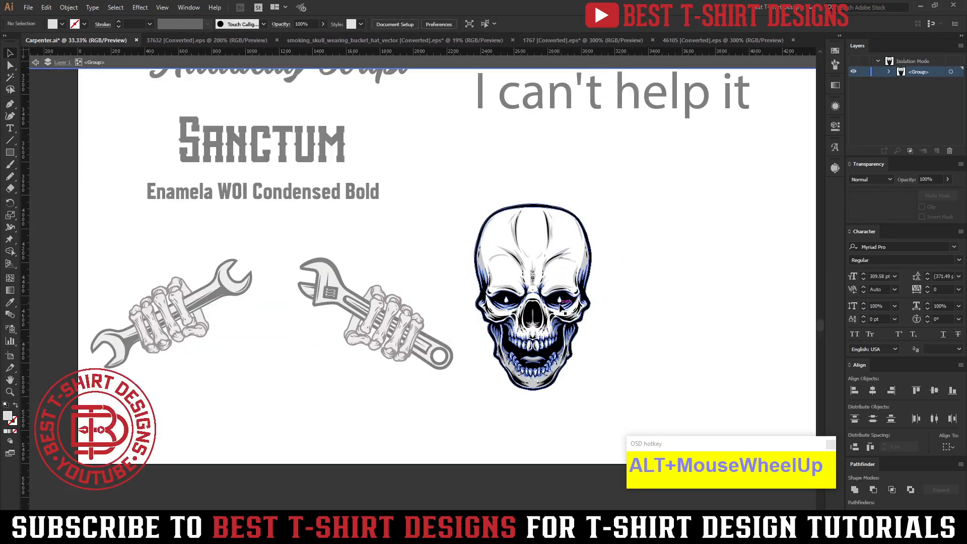
scroll(535, 370, "up", 3)
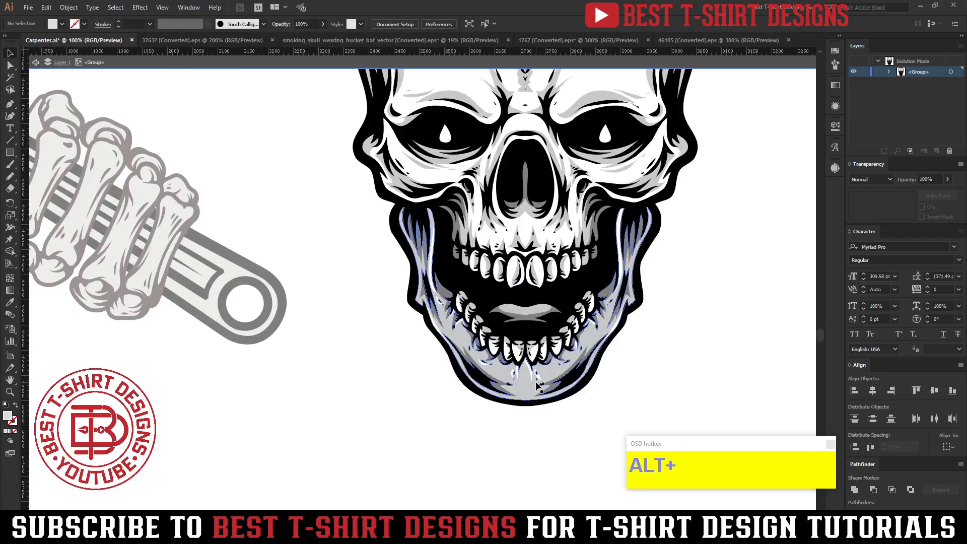
scroll(534, 381, "up", 6)
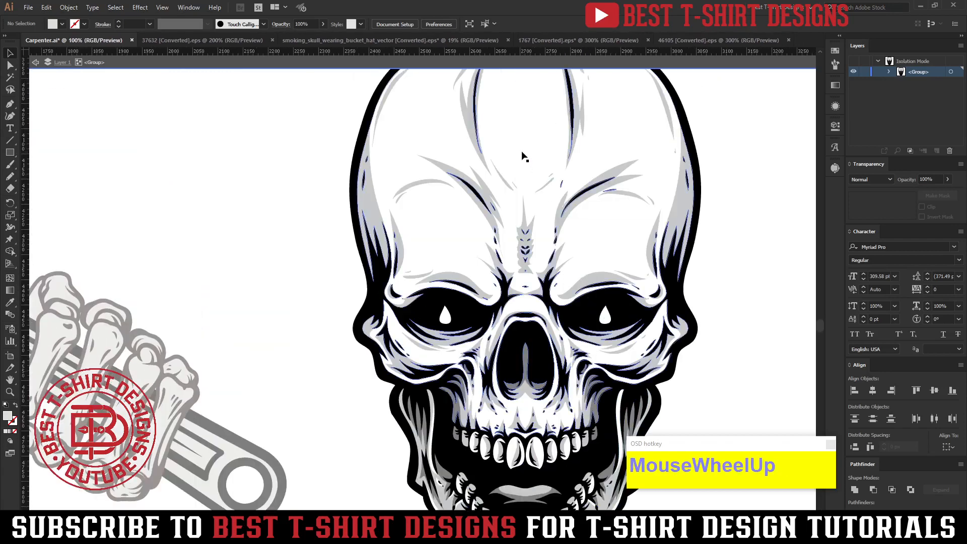
Try to recolour the skull's white and grey areas with the skeleton hand's light bone colour.
key("y")
left_click(522, 139)
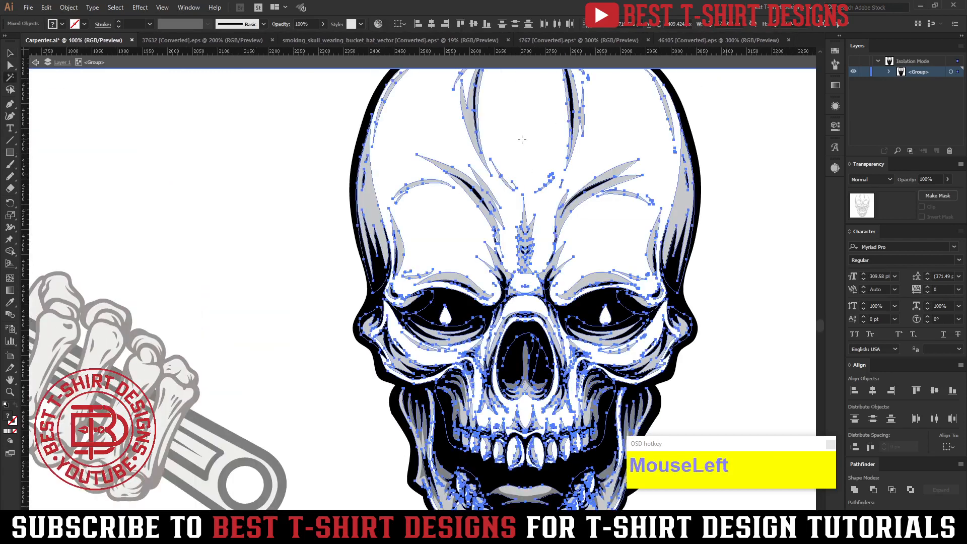
key("i")
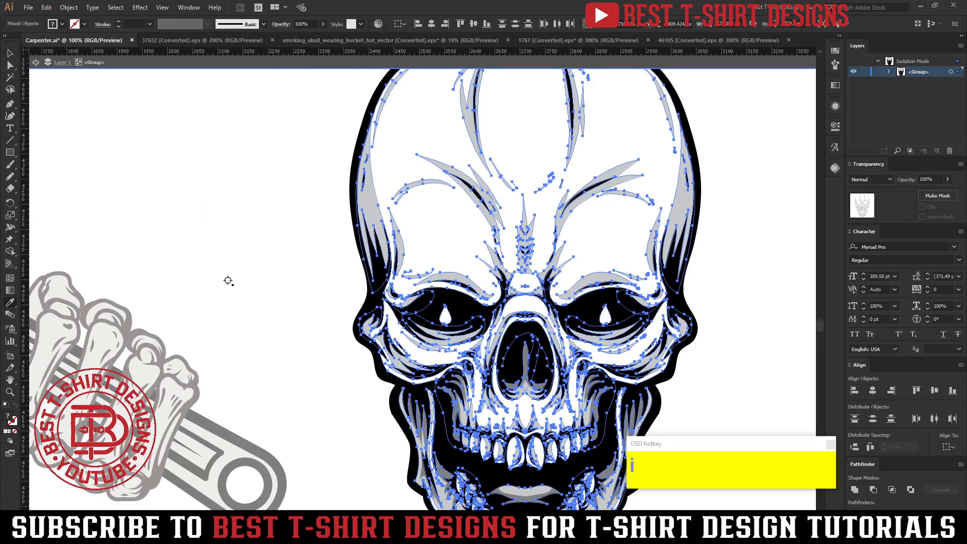
left_click(104, 334)
key("v")
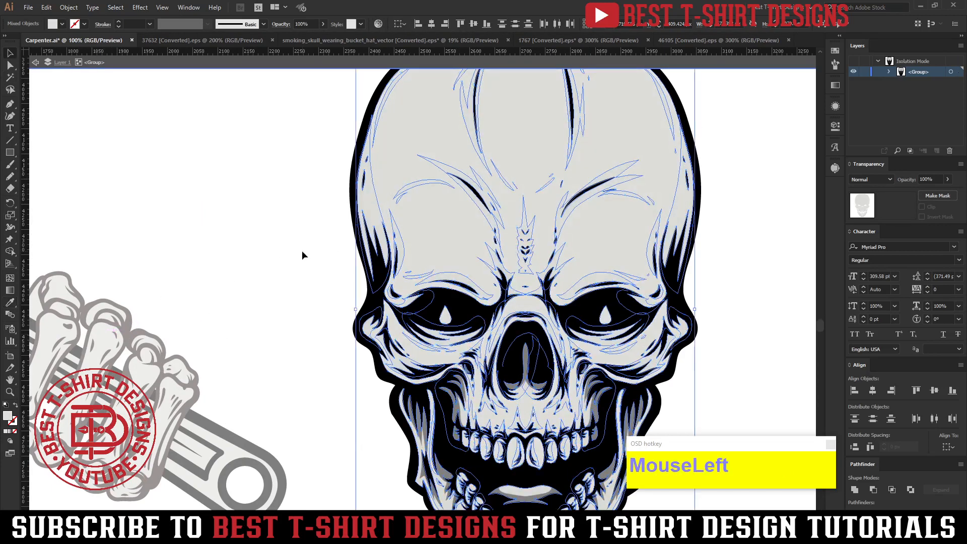
left_click(302, 251)
scroll(563, 277, "down", 2)
left_click(696, 343)
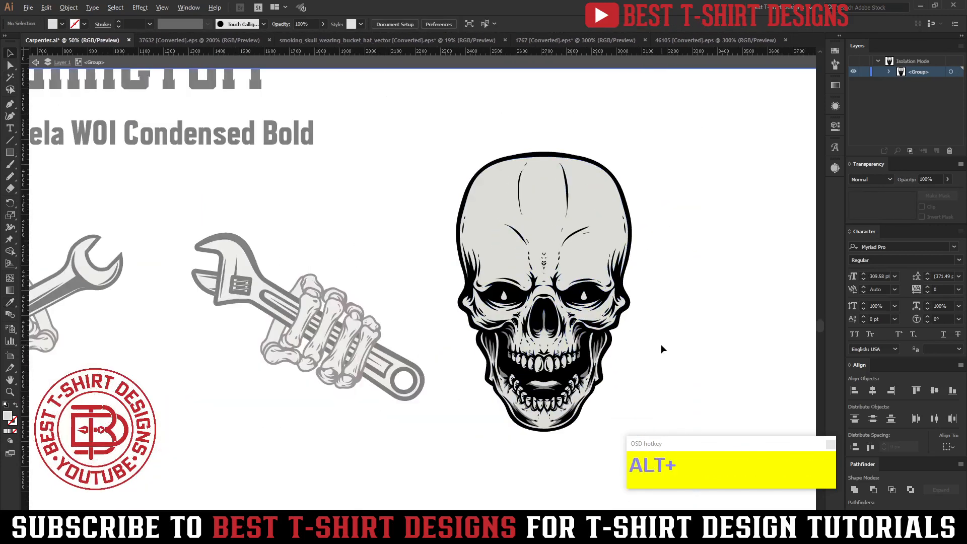
scroll(660, 345, "up", 1)
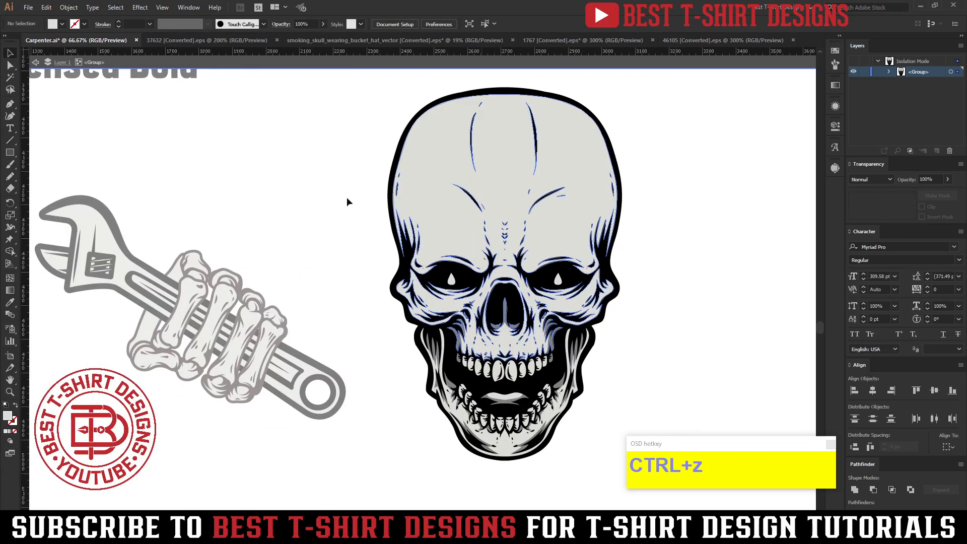
left_click(325, 189)
Examine the skull's grey shading and the shapes that share its white fill.
scroll(401, 192, "up", 2)
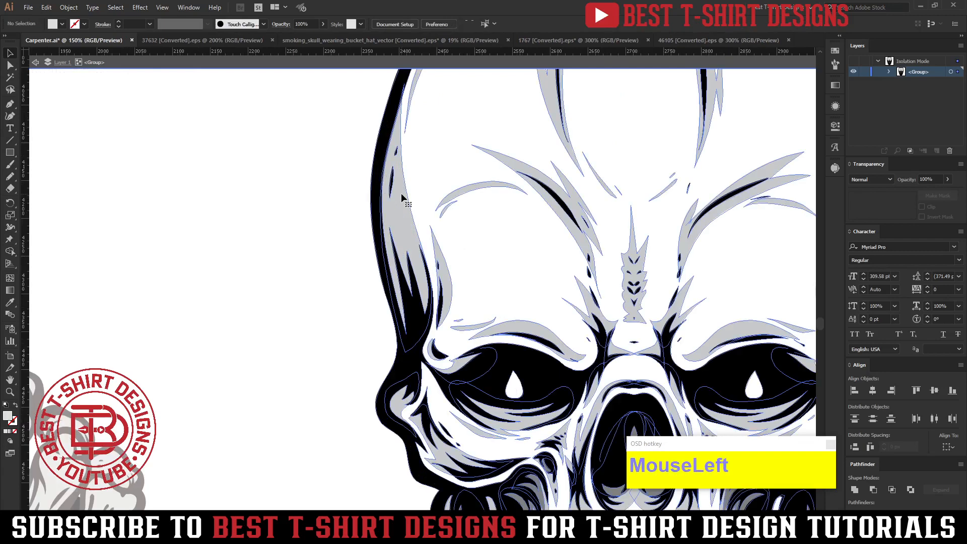
left_click(402, 194)
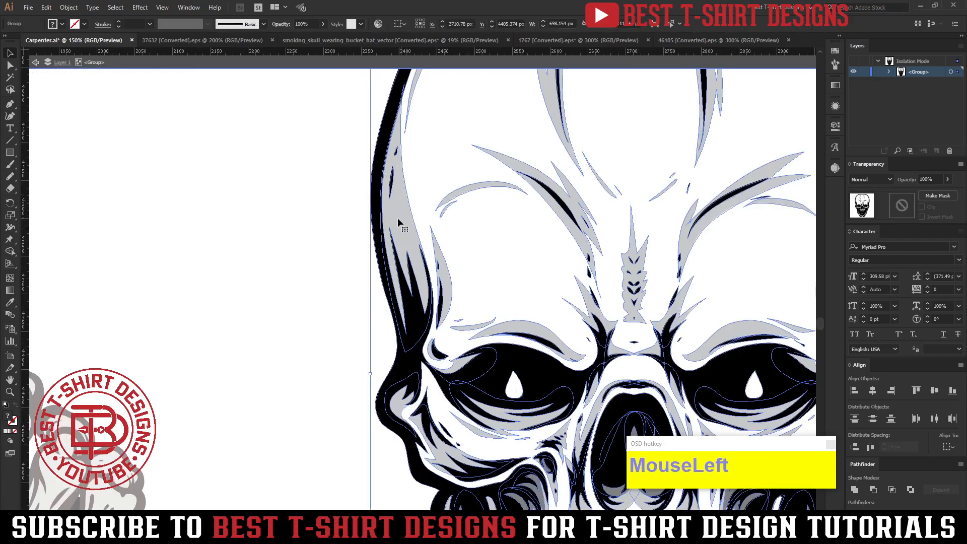
left_click(292, 231)
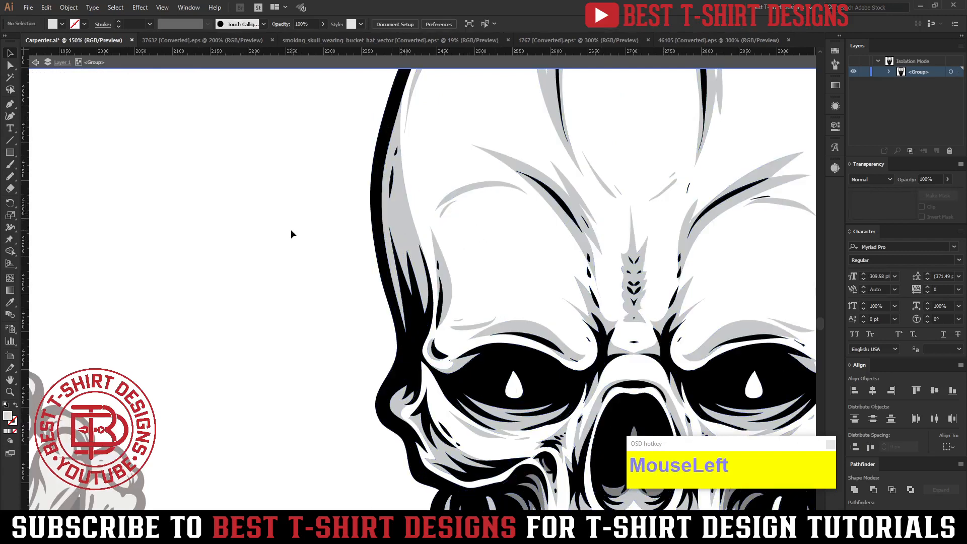
left_click(11, 78)
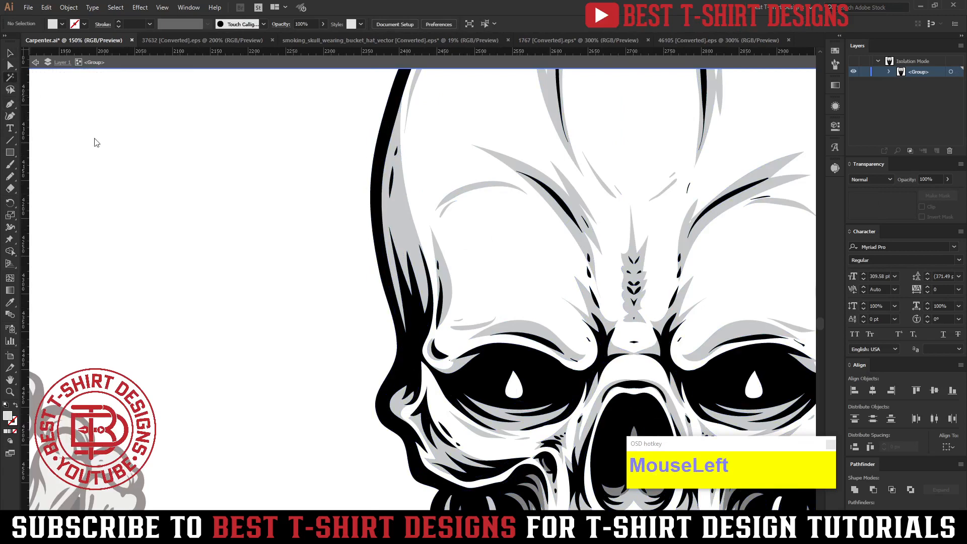
left_click(503, 222)
scroll(356, 226, "down", 3, "alt")
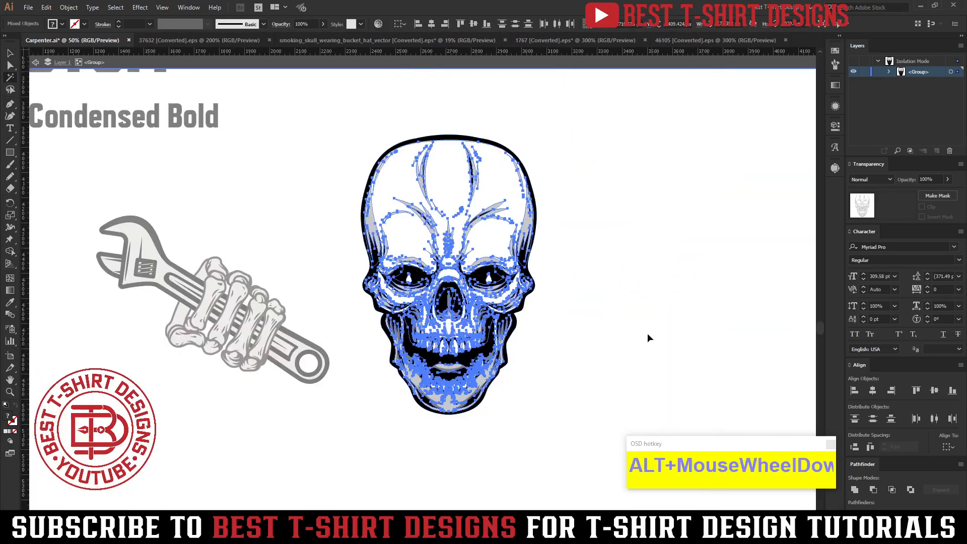
key("v")
left_click(592, 303)
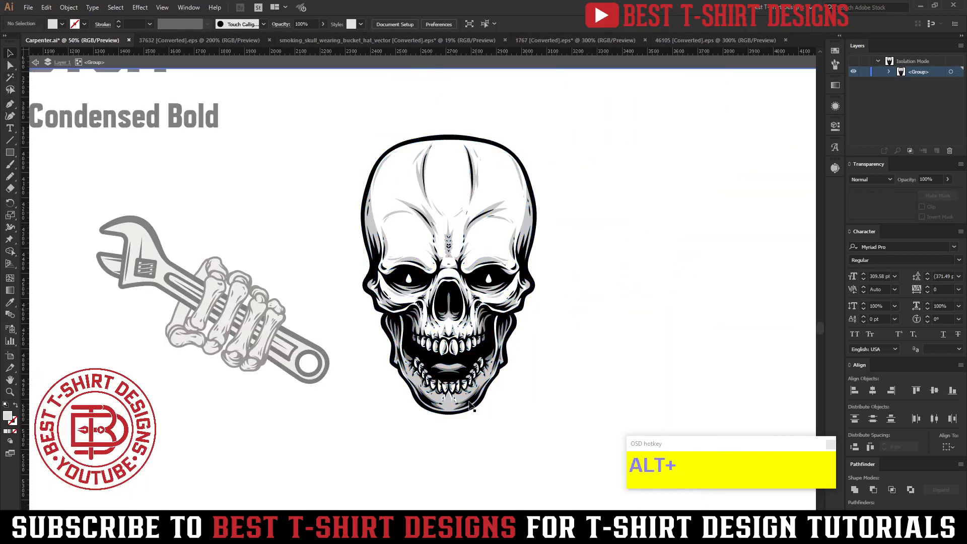
scroll(448, 406, "up", 3, "alt")
scroll(530, 187, "up", 1, "alt")
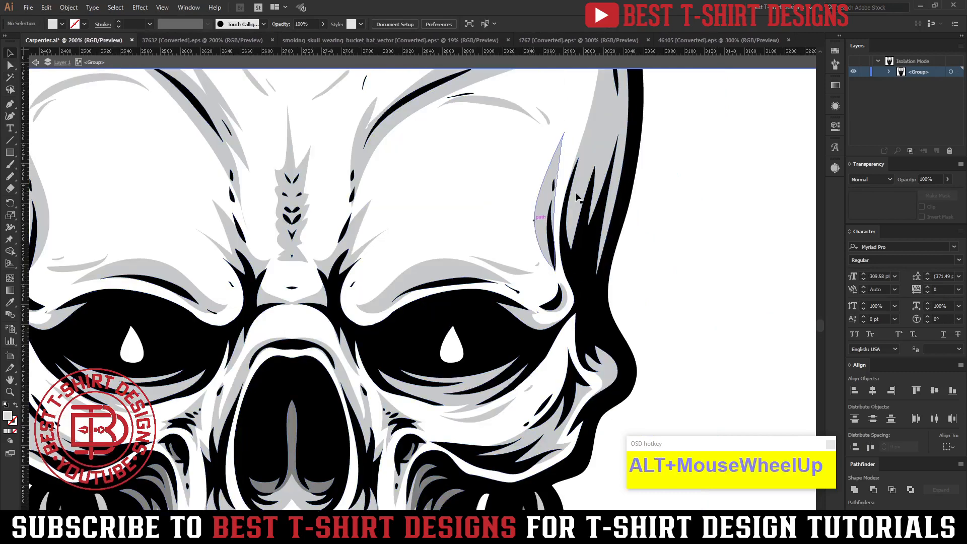
scroll(527, 249, "down", 3, "alt")
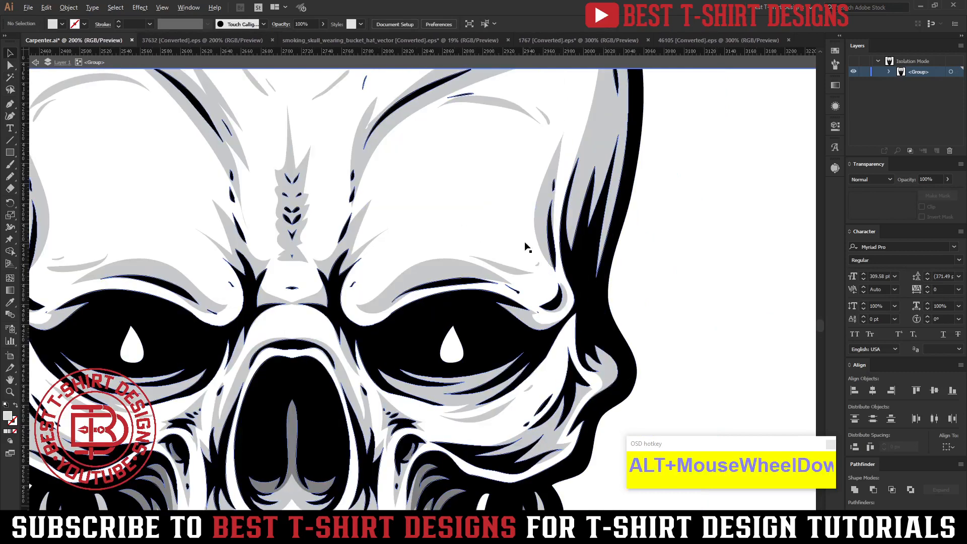
Select the skull's light fills with the Magic Wand, apply the wrench artwork's light bone colour, and exit the group.
left_click(10, 78)
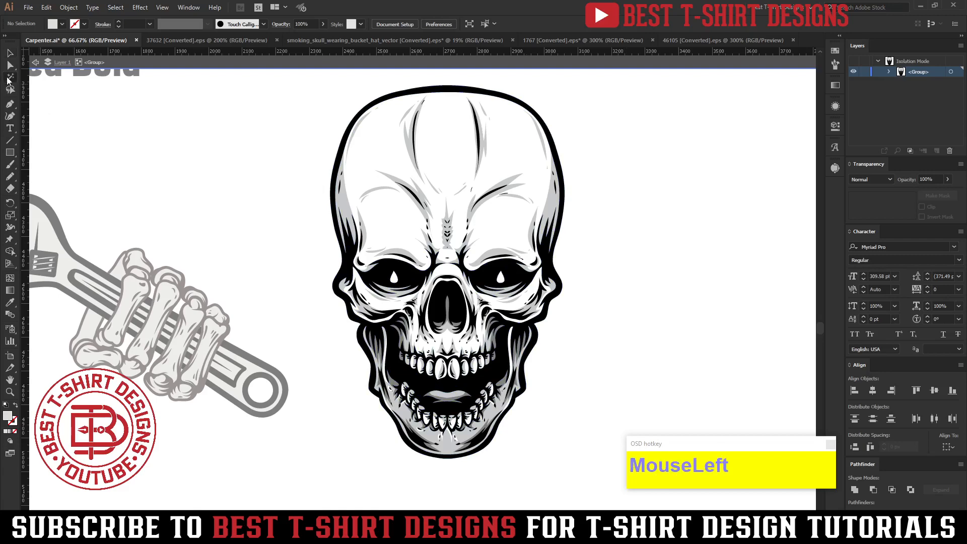
left_click(514, 219)
key("i")
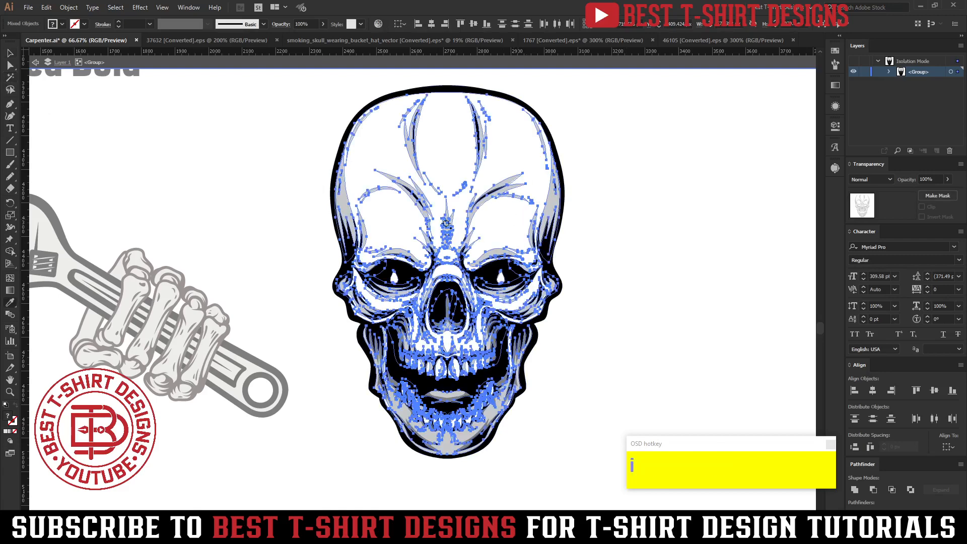
left_click(65, 218)
key("v")
left_click(637, 345)
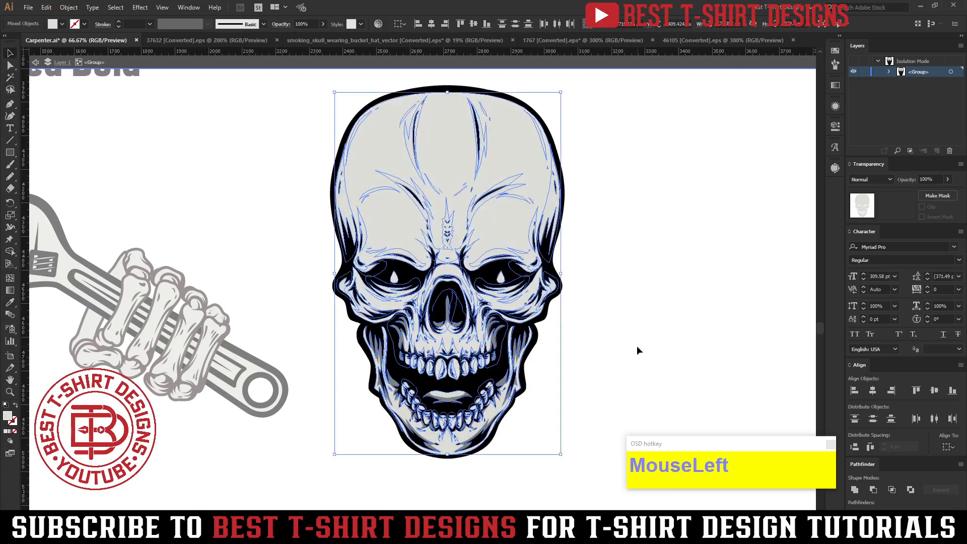
double_click(606, 336)
Move both hand-and-wrench groups together onto the skull so the wrench heads overlap the sides of its jaw.
scroll(643, 321, "down", 4)
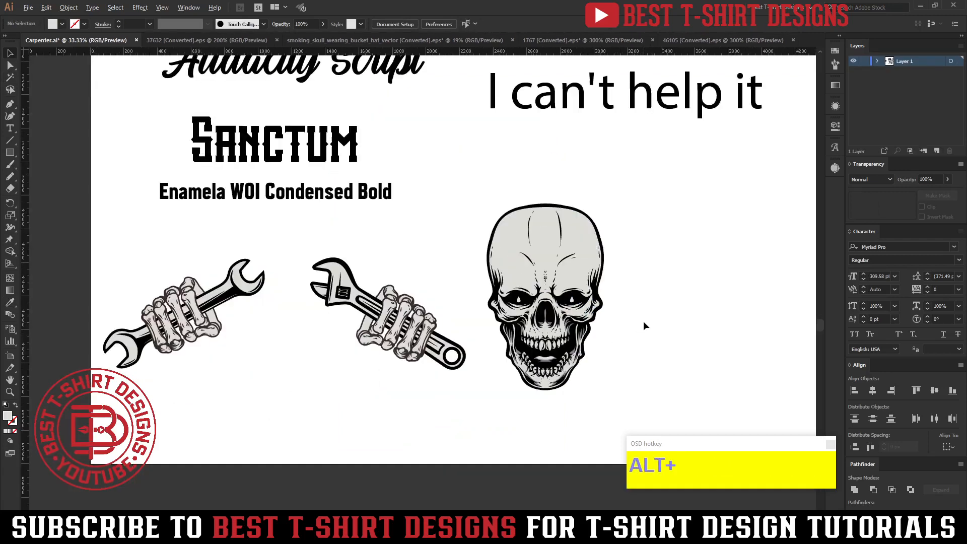
left_click_drag(255, 280, 428, 364)
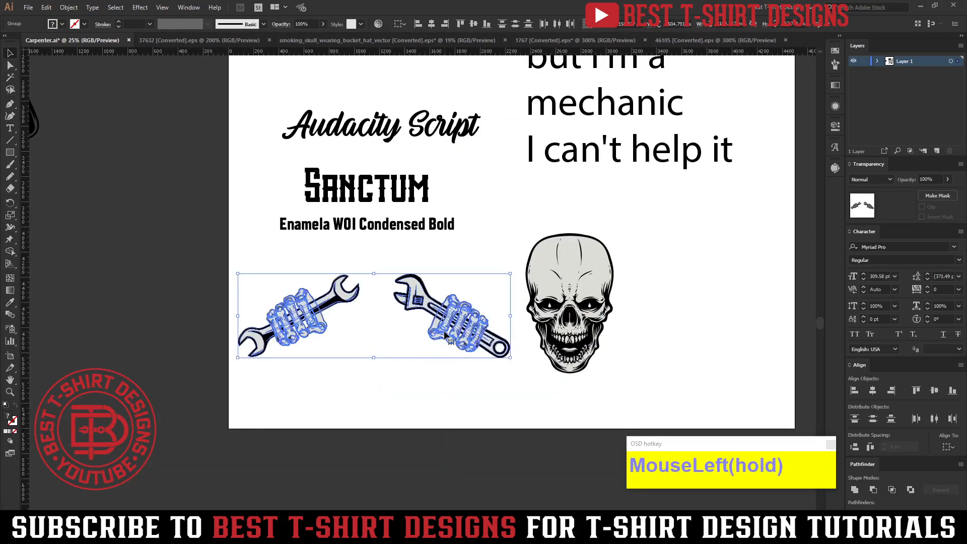
left_click_drag(443, 330, 636, 377)
left_click(522, 293)
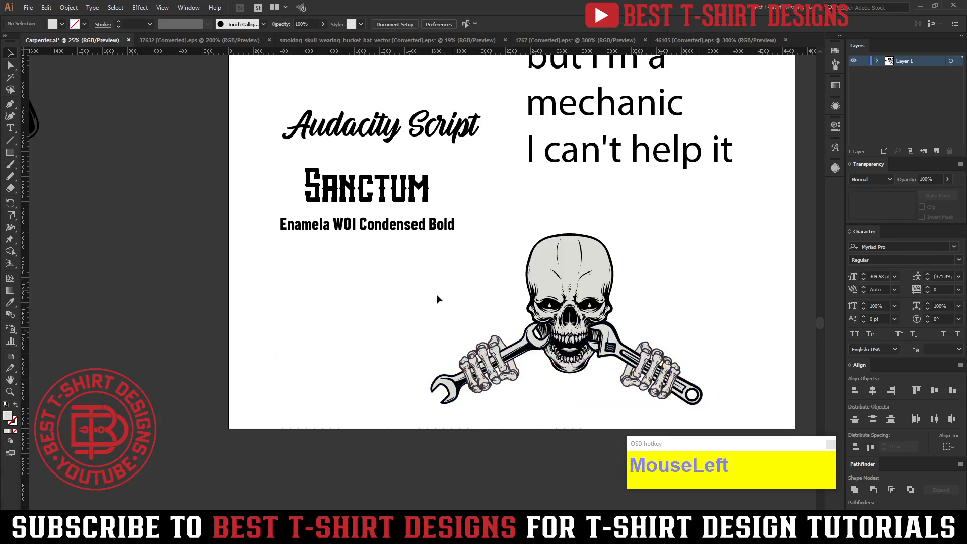
Try to align the skull and the two separate hand-and-wrench groups by their horizontal centres.
left_click_drag(437, 294, 745, 410)
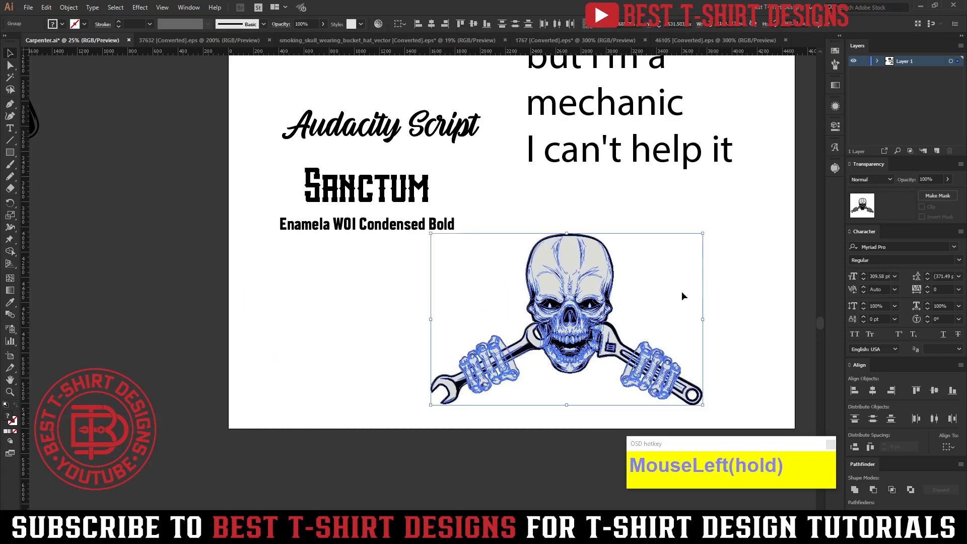
left_click(434, 25)
key("ctrl+z")
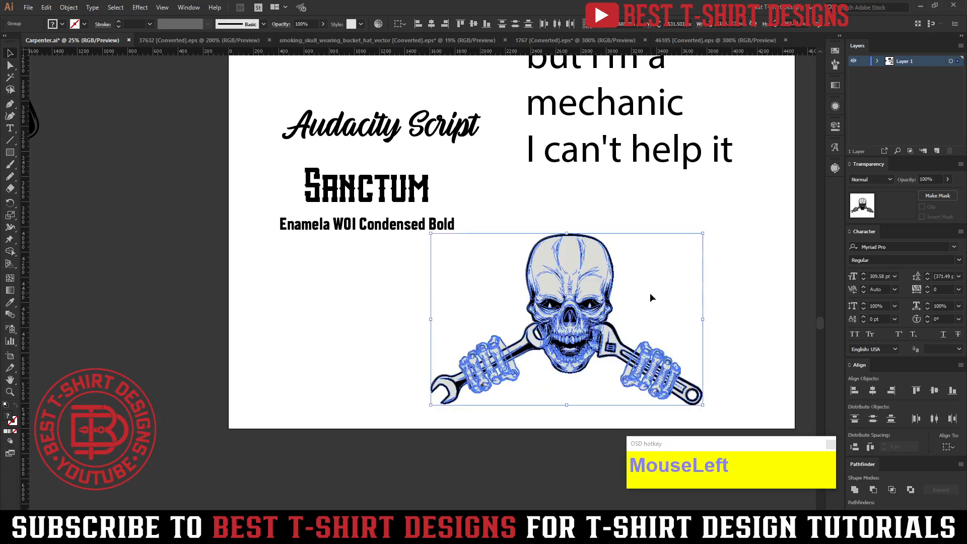
Group the two hand-and-wrench artworks together, leaving the skull out of the group.
left_click(648, 366)
left_click(648, 366)
left_click(491, 370, "shift")
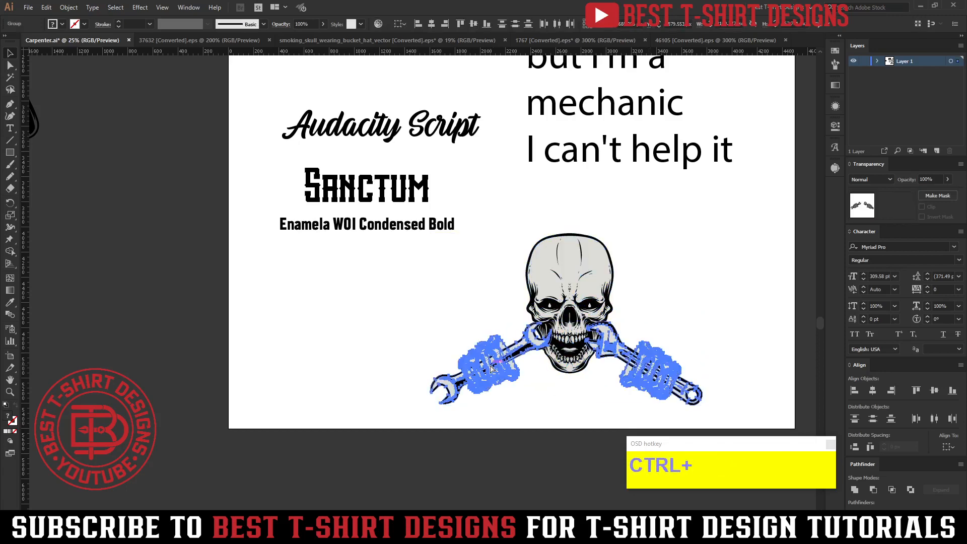
key("ctrl+g")
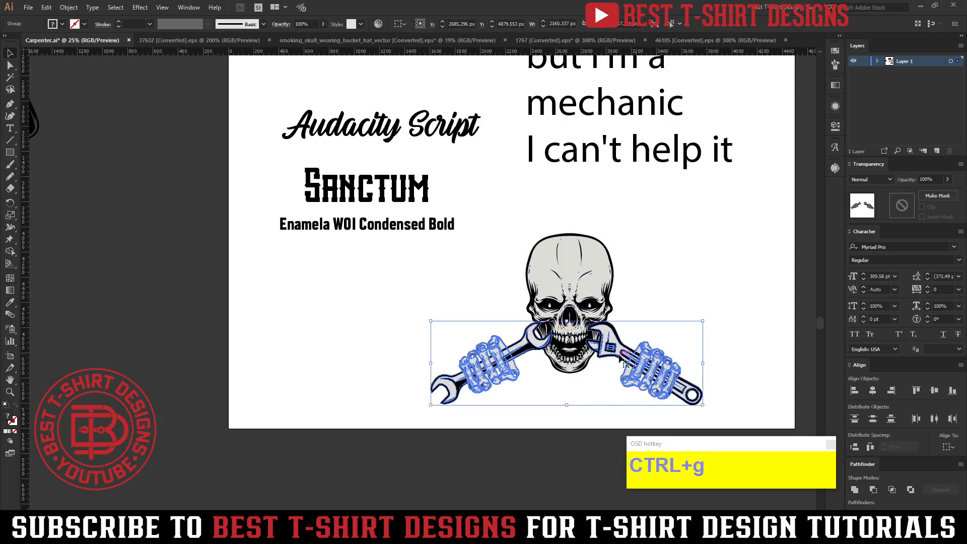
Align the skull and the combined hand-and-wrench group by their horizontal centres.
left_click(584, 302)
left_click_drag(469, 300, 722, 396)
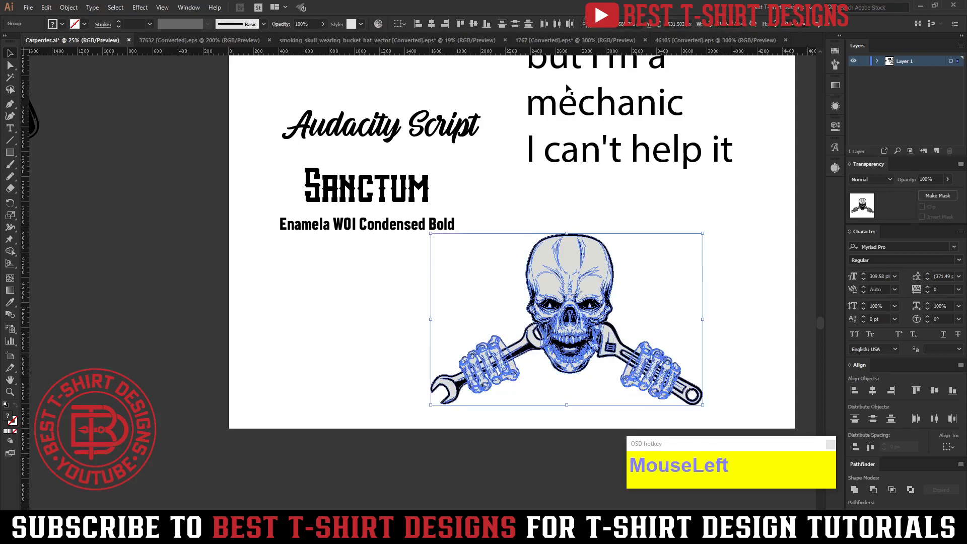
left_click(636, 275)
Inside the combined group, shift the adjustable wrench and its hand left and slightly up, further over the skull's jaw.
scroll(599, 322, "up", 3, "alt")
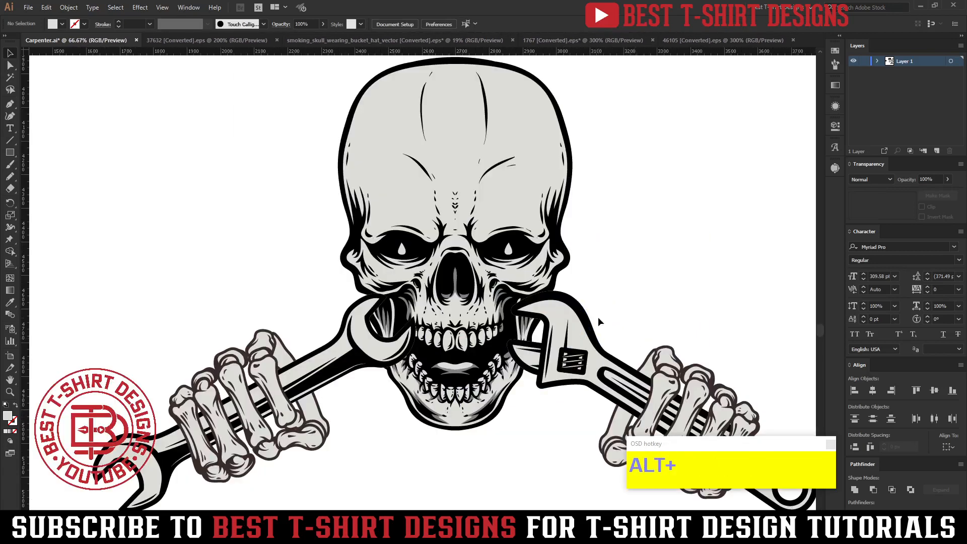
left_click(611, 371)
double_click(616, 359)
left_click_drag(618, 339, 666, 398)
key("shift+Left")
key("shift+Left")
key("shift+Left")
key("shift+Left")
key("shift+Left")
key("shift+Left")
key("shift+Left")
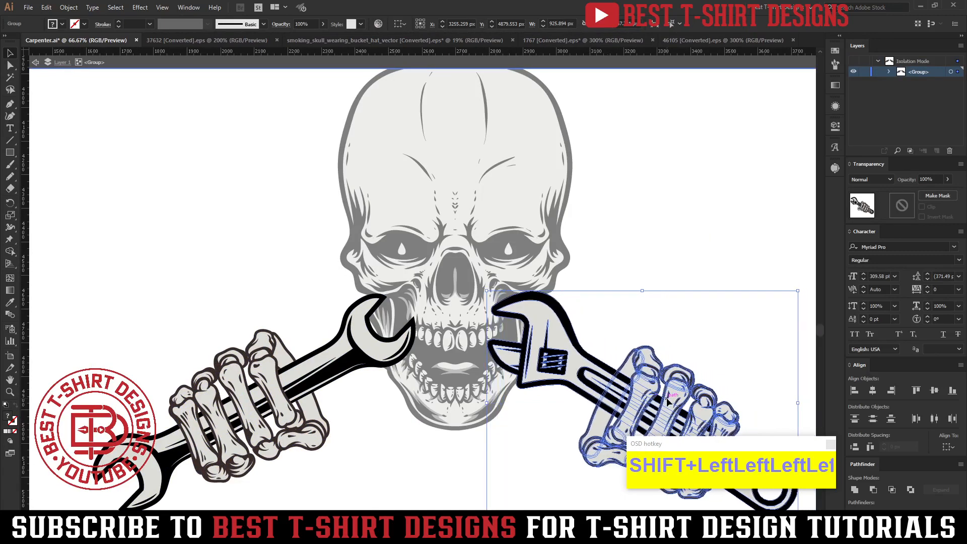
key("shift+Up")
key("shift+Up")
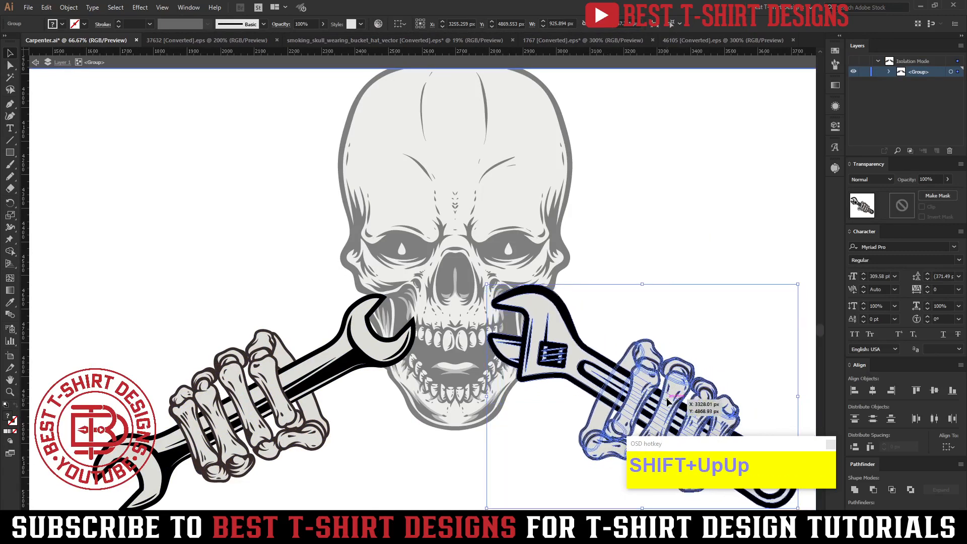
key("shift+Up")
key("shift+Up")
Shift the open-end wrench and its hand 40 px right, further over the skull's jaw.
left_click_drag(230, 304, 323, 456)
left_click(553, 350, "shift")
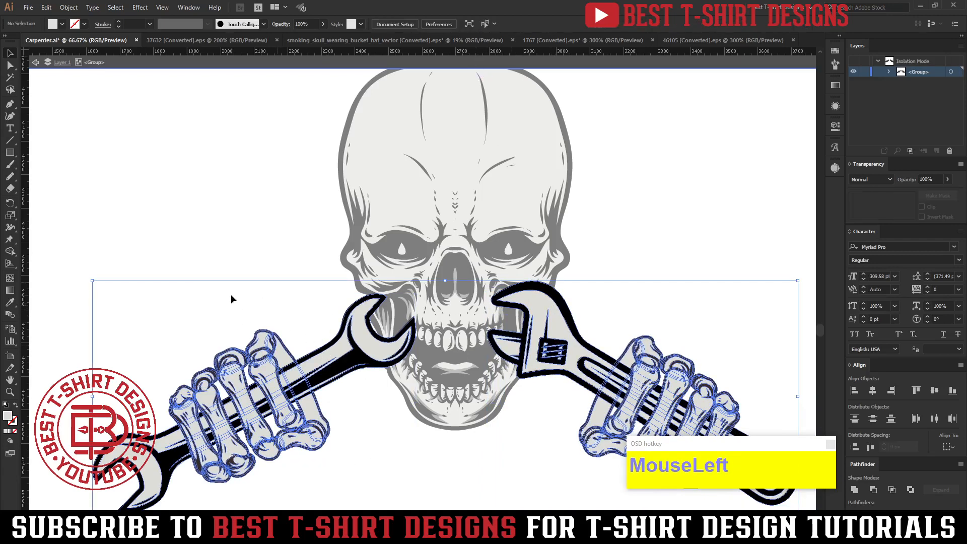
left_click_drag(231, 295, 309, 414)
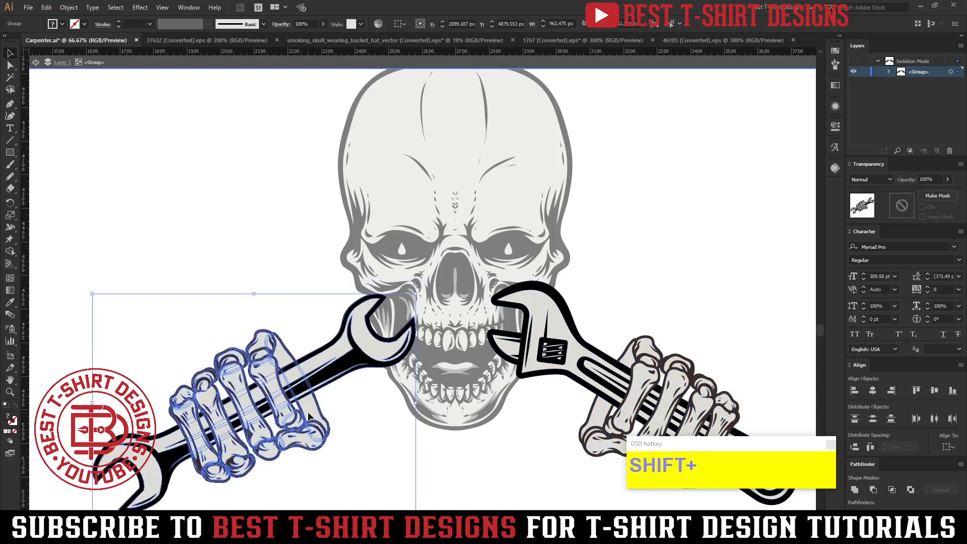
key("shift+Right")
key("shift+Right")
key("shift+Right")
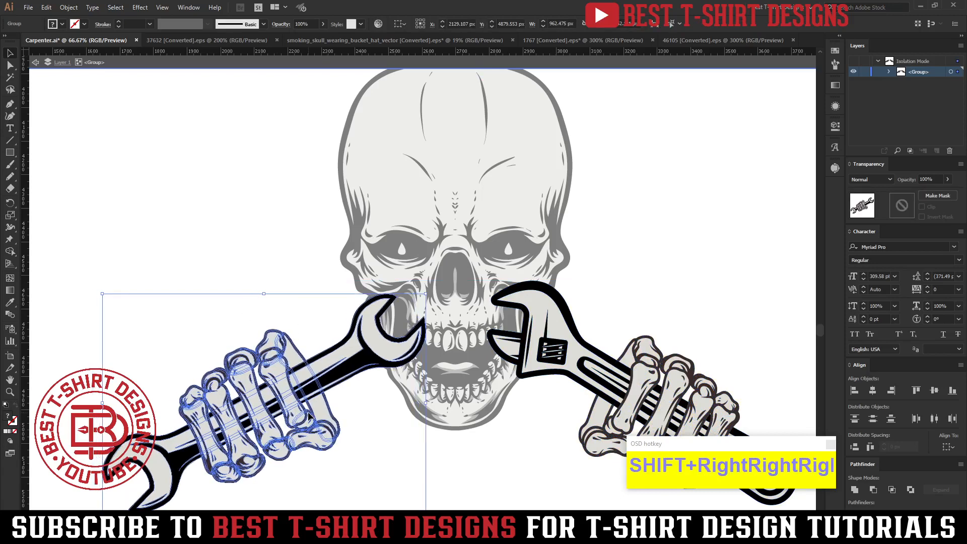
key("shift+Right")
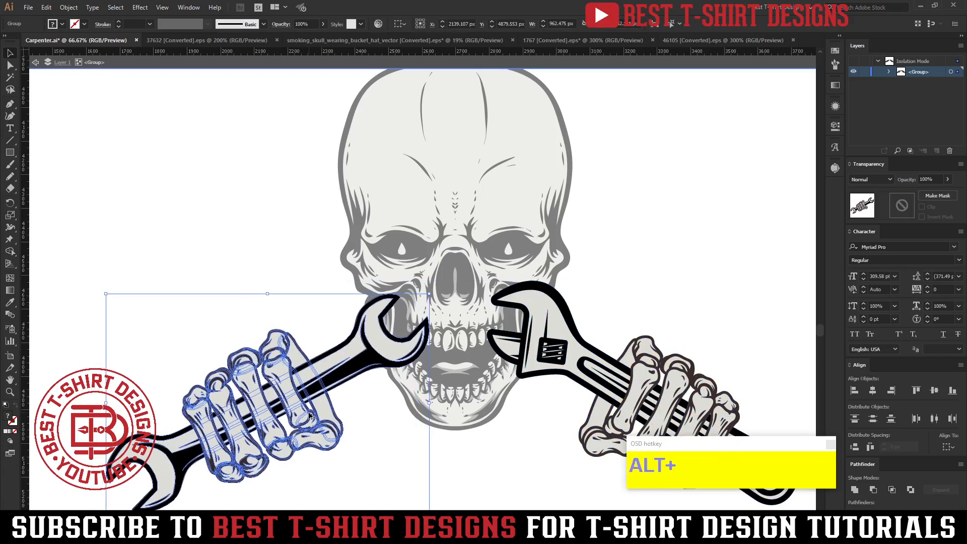
Realign the skull and the combined hand-and-wrench group by their horizontal centres.
scroll(310, 414, "down", 1)
double_click(594, 304)
mouse_move(252, 233)
left_mouse_down()
mouse_move(308, 293)
mouse_move(618, 447)
left_mouse_up()
left_click(435, 24)
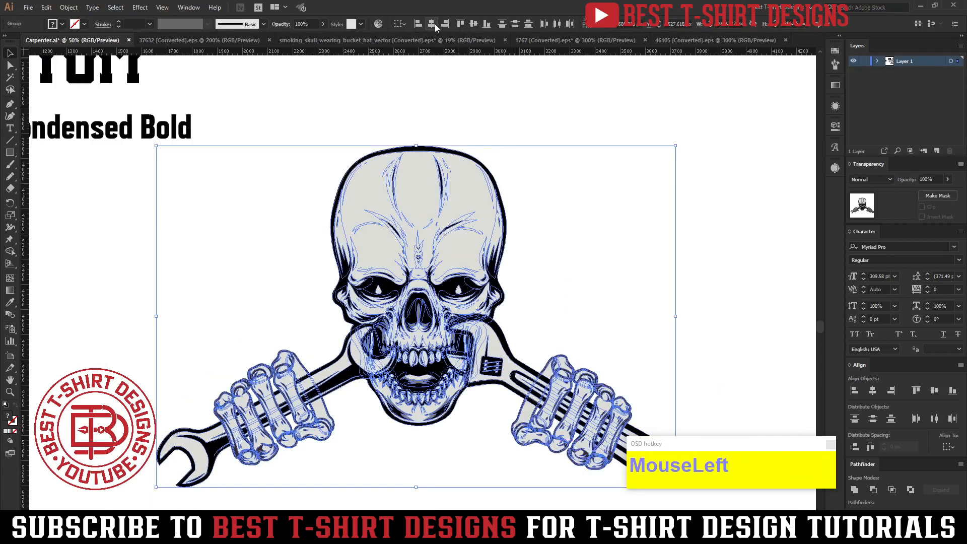
left_click(590, 264)
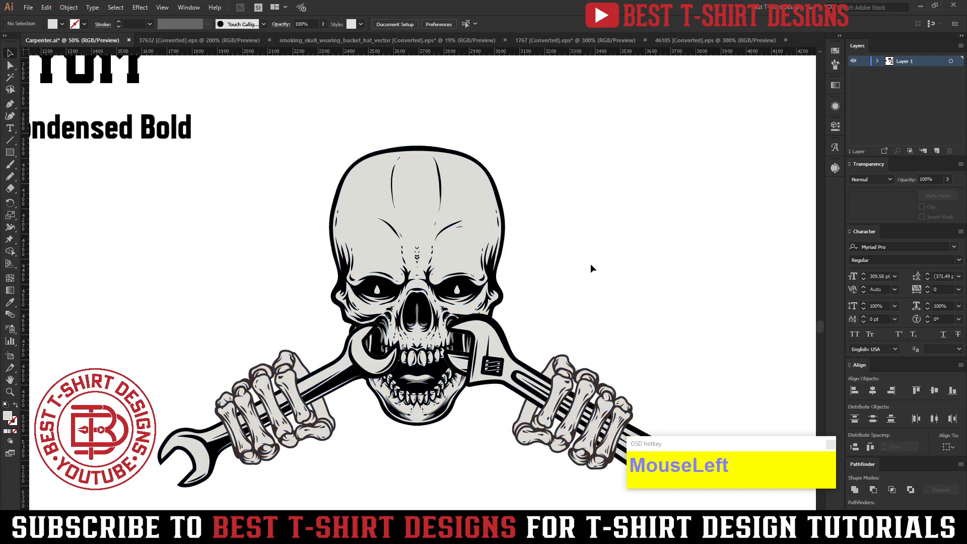
Inside the combined group, shift the adjustable wrench and its hand 20 px left, further over the skull's jaw.
double_click(527, 368)
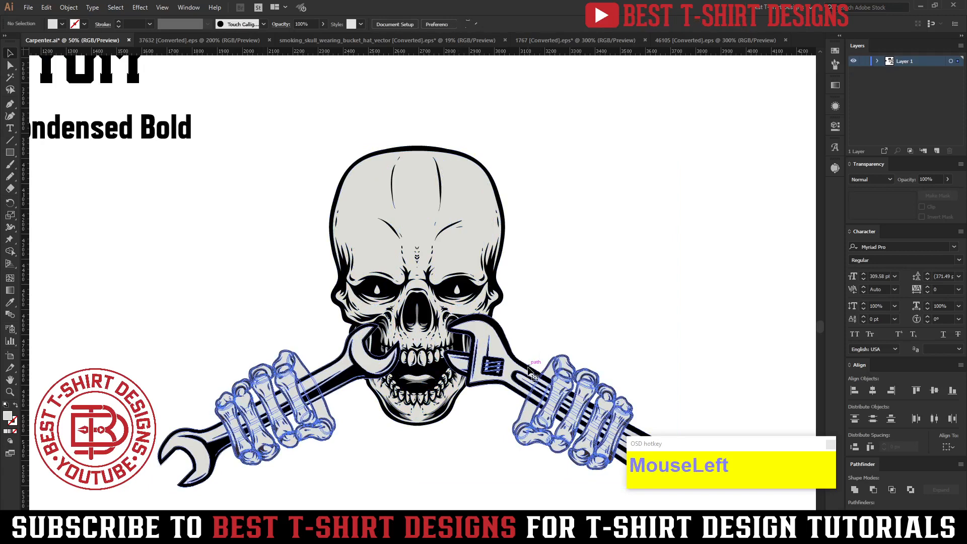
left_click_drag(529, 335, 559, 405)
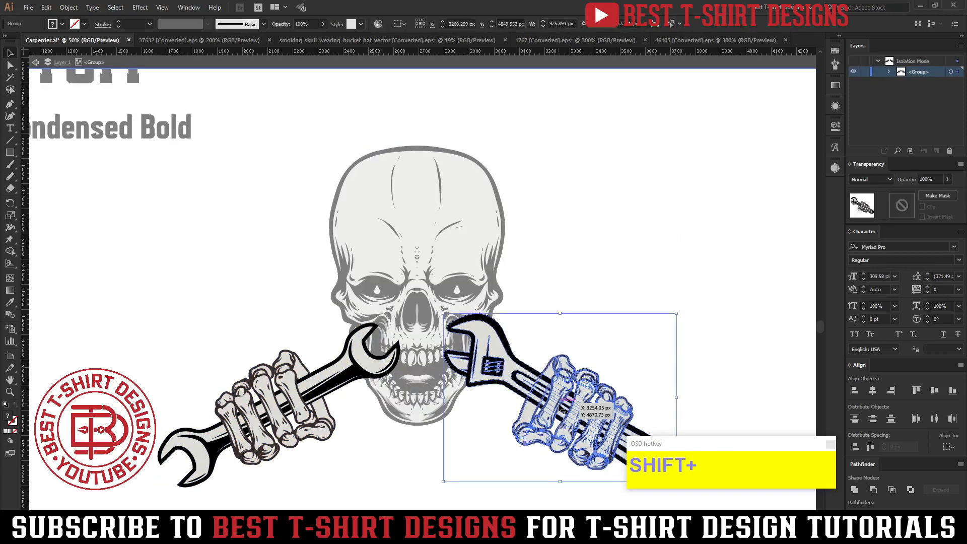
key("shift+Left")
key("shift+Left")
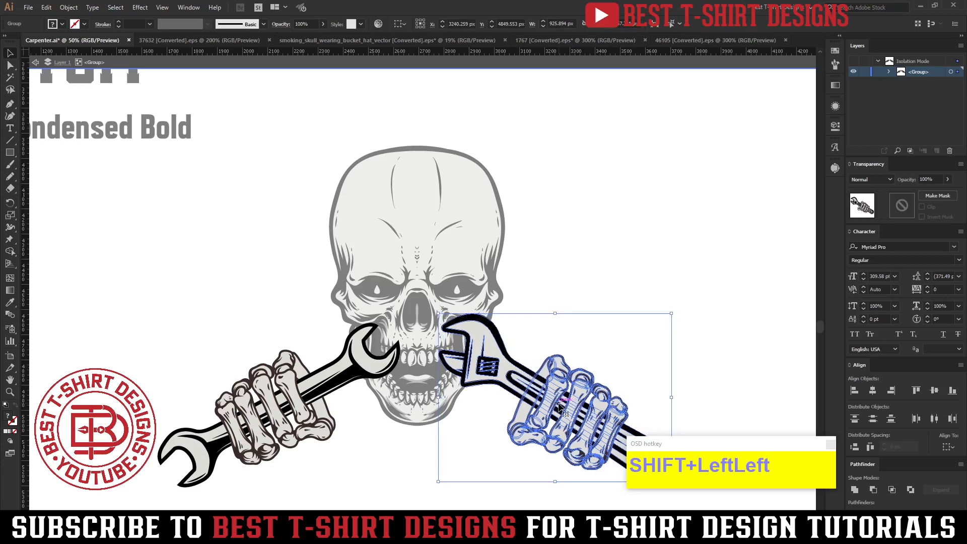
double_click(574, 337)
Centre the skull and the adjusted hand-and-wrench group on each other horizontally again.
left_click_drag(278, 246, 491, 395)
left_click(581, 316)
scroll(554, 332, "down", 4)
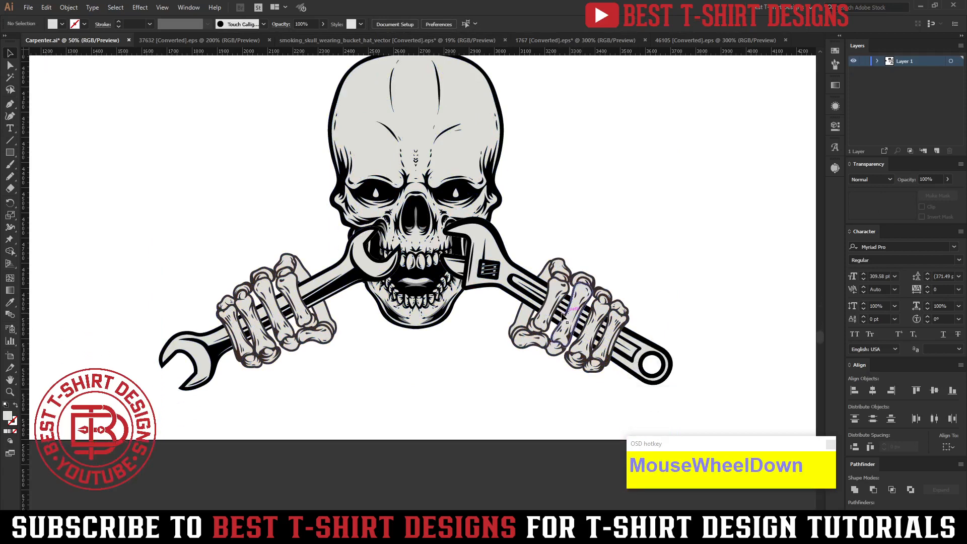
scroll(469, 357, "up", 1)
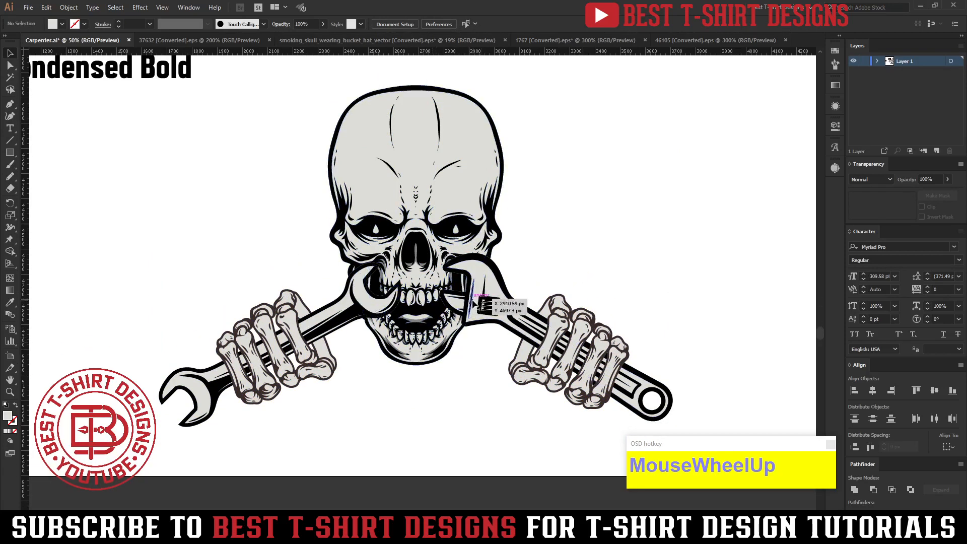
Set the hand-and-wrench group's opacity to 50% and give it an opacity mask with Clip turned off.
left_click(460, 305)
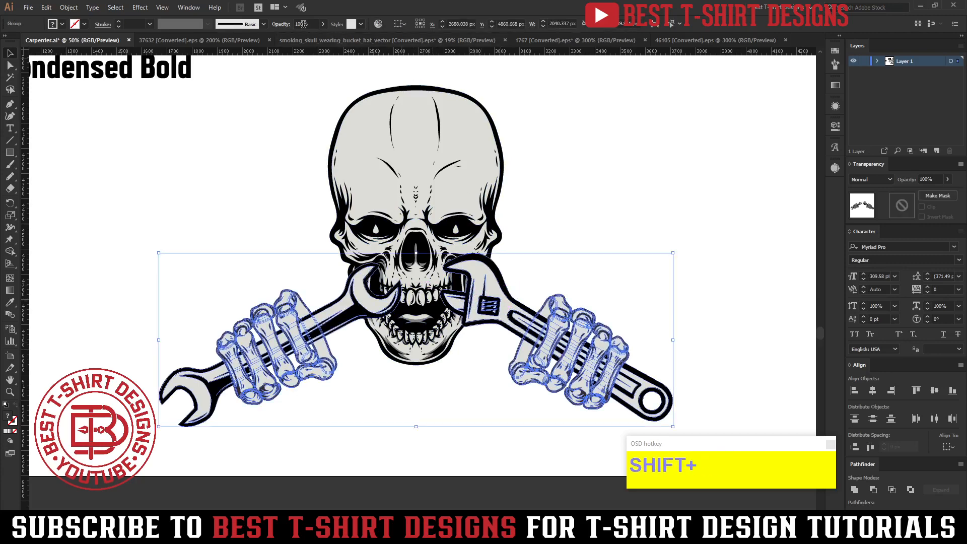
scroll(303, 24, "down", 5)
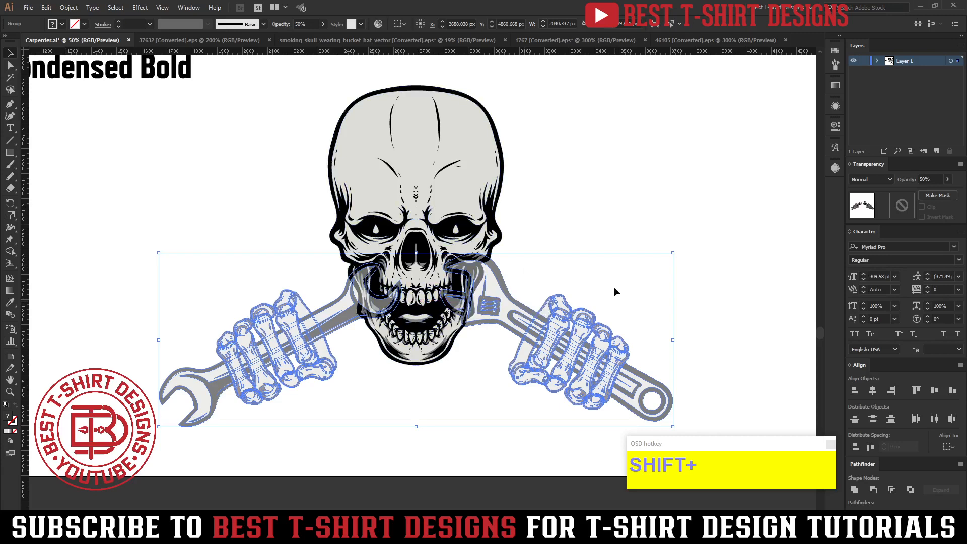
left_click(901, 207)
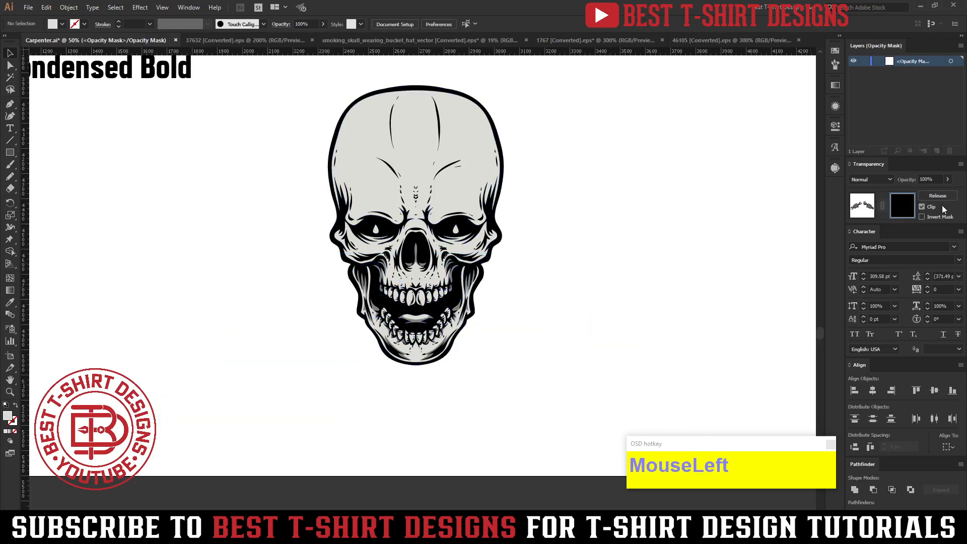
left_click(925, 207)
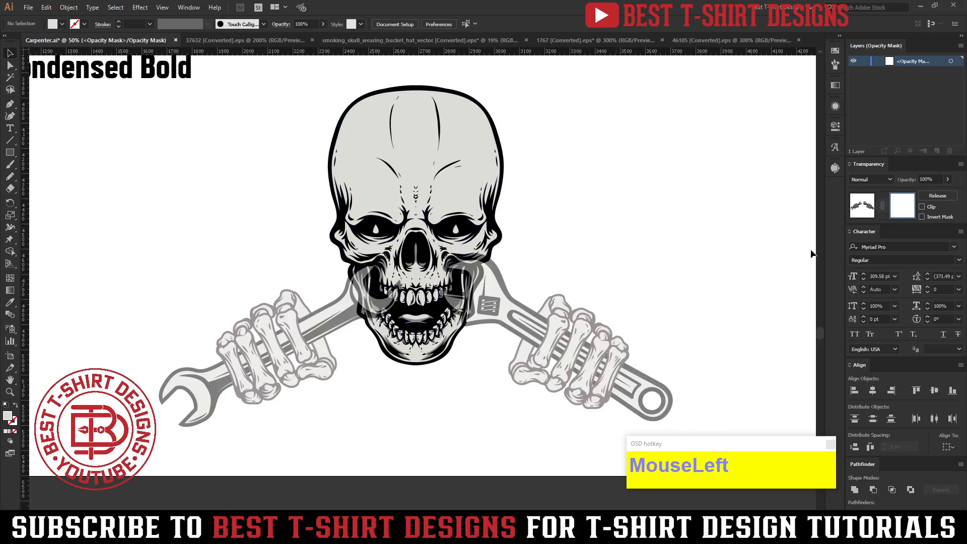
In the opacity mask, draw a black-filled Pencil shape around the upper teeth overlapped by the adjustable wrench's jaw.
scroll(457, 339, "up", 5)
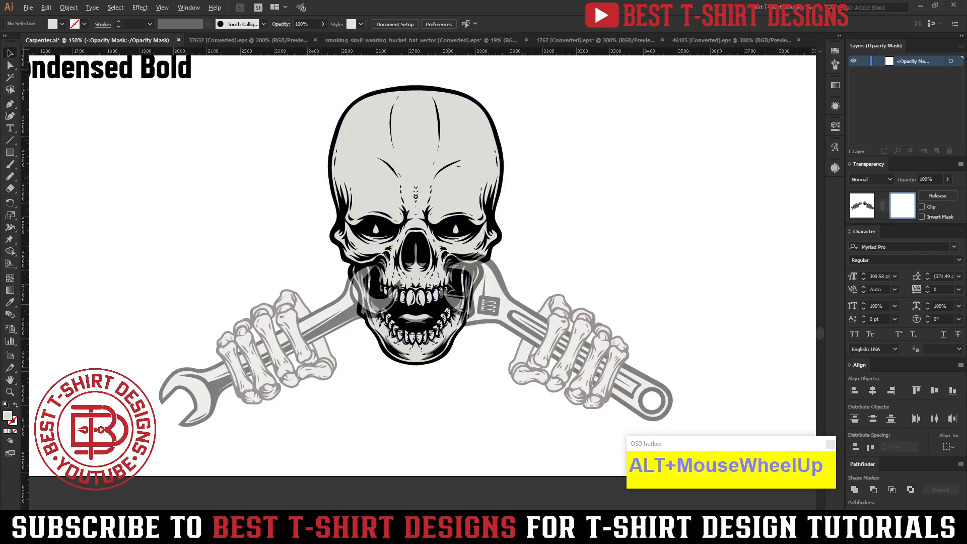
scroll(448, 350, "up", 1)
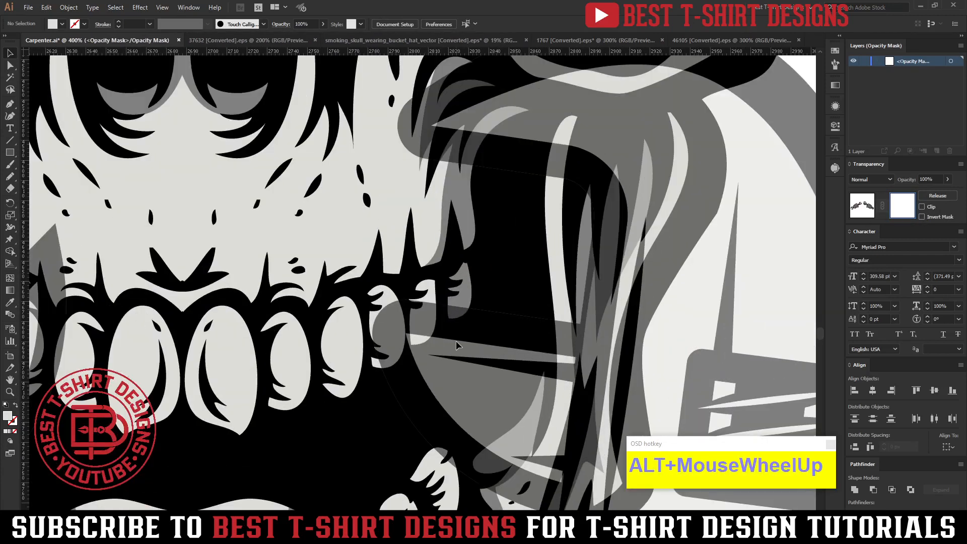
key("n")
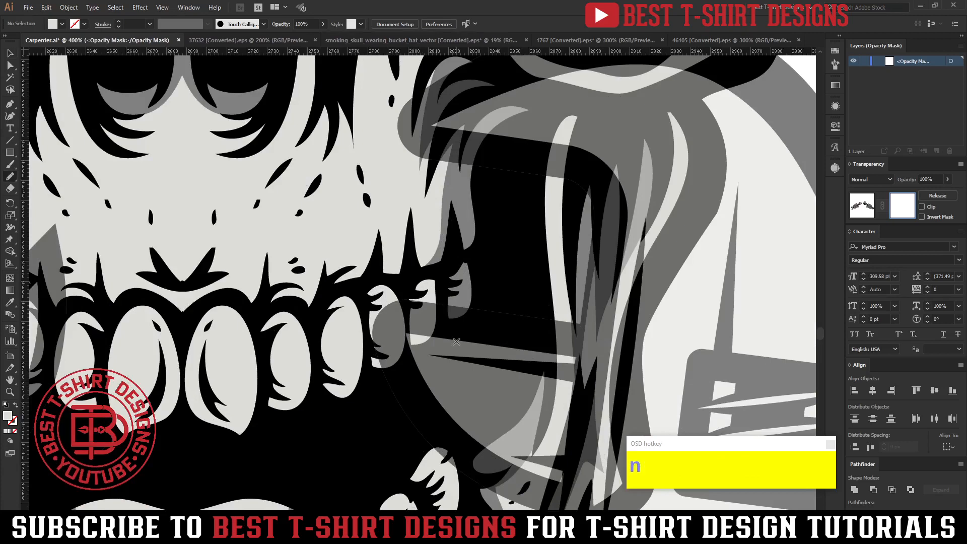
left_click(52, 23)
left_click(28, 42)
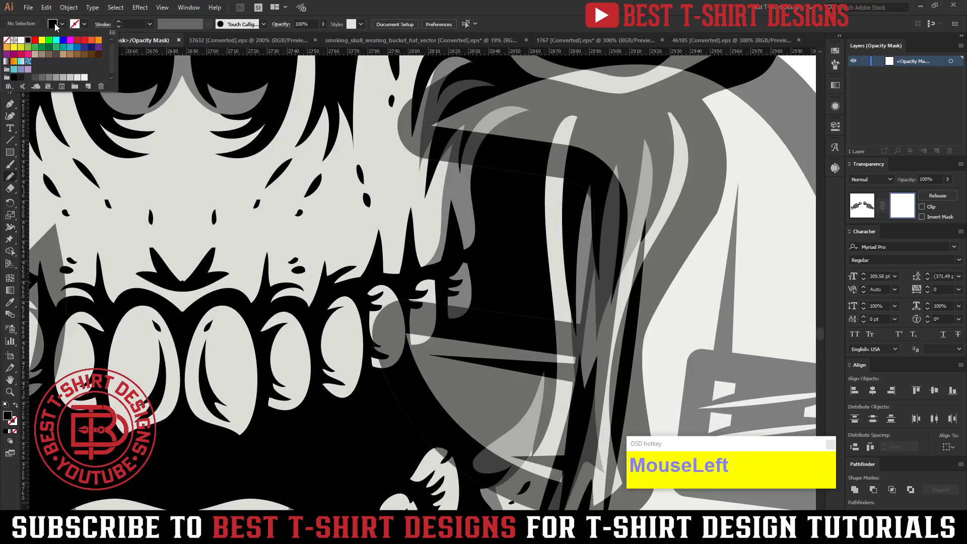
scroll(451, 347, "up", 2)
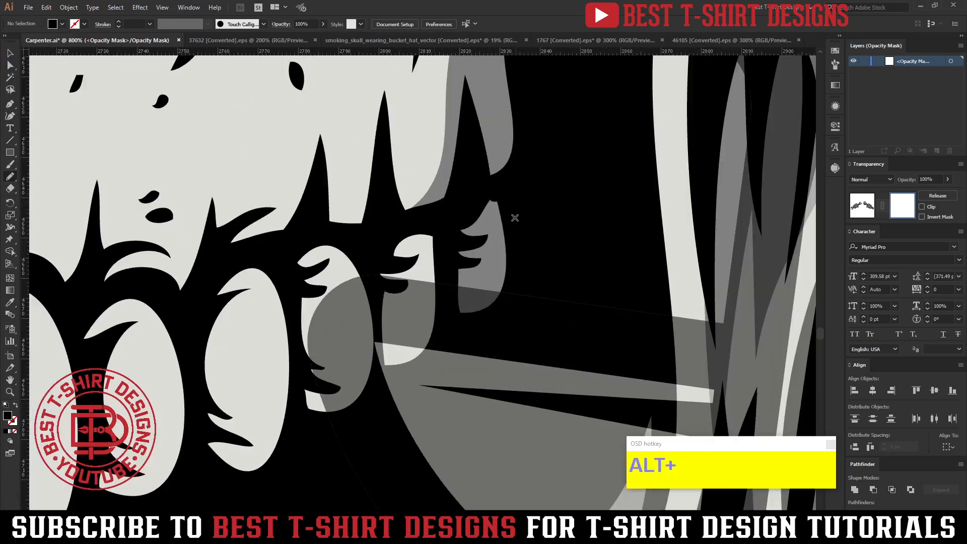
left_click(513, 203)
mouse_move(517, 280)
left_mouse_down()
mouse_move(506, 309)
mouse_move(468, 331)
left_mouse_up()
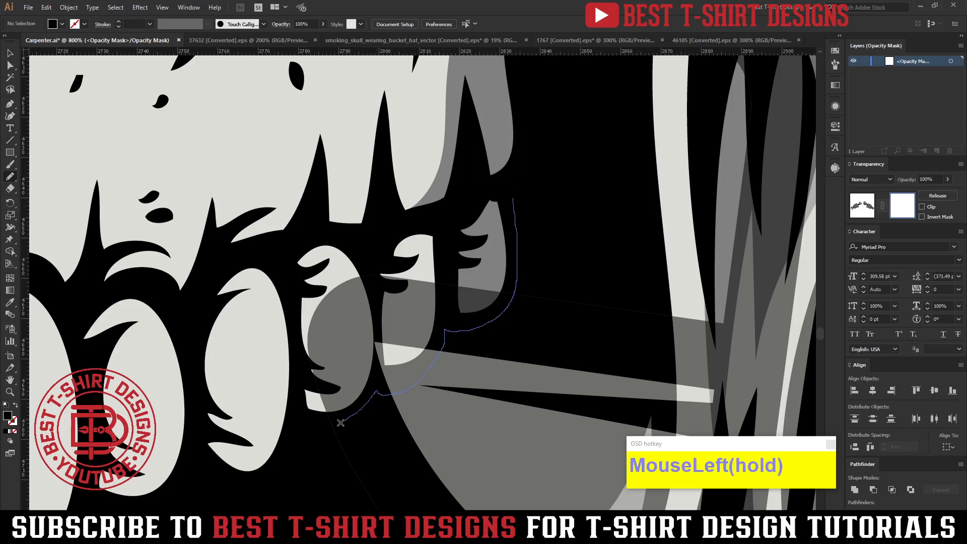
mouse_move(279, 364)
left_mouse_down()
mouse_move(303, 254)
mouse_move(419, 226)
mouse_move(504, 249)
left_mouse_up()
Draw another black Pencil shape slightly outside the same teeth to widen the masked gap before the adjustable wrench.
scroll(572, 241, "down", 2)
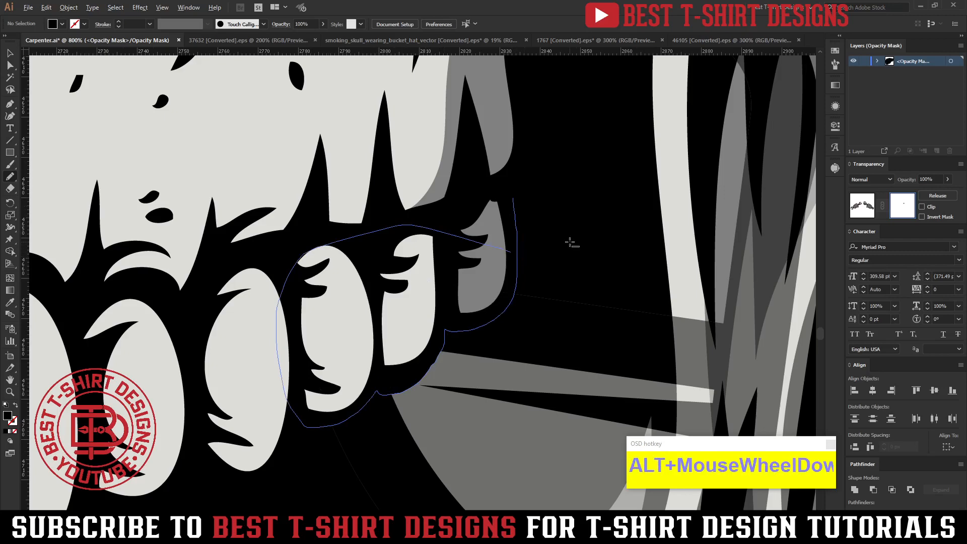
scroll(564, 224, "up", 2)
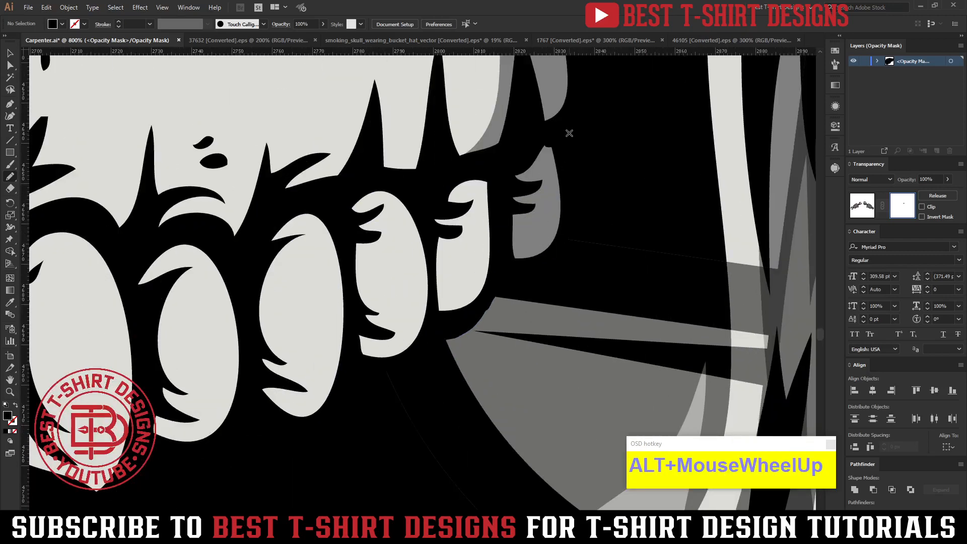
left_click_drag(569, 133, 570, 150)
mouse_move(573, 228)
left_mouse_down()
mouse_move(568, 273)
mouse_move(538, 289)
left_mouse_up()
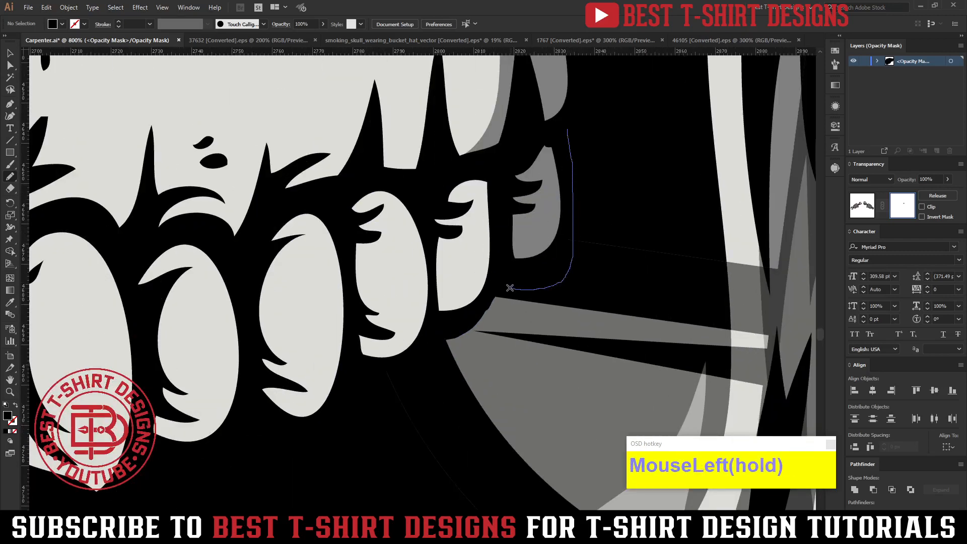
mouse_move(434, 355)
left_mouse_down()
mouse_move(378, 285)
mouse_move(575, 151)
left_mouse_up()
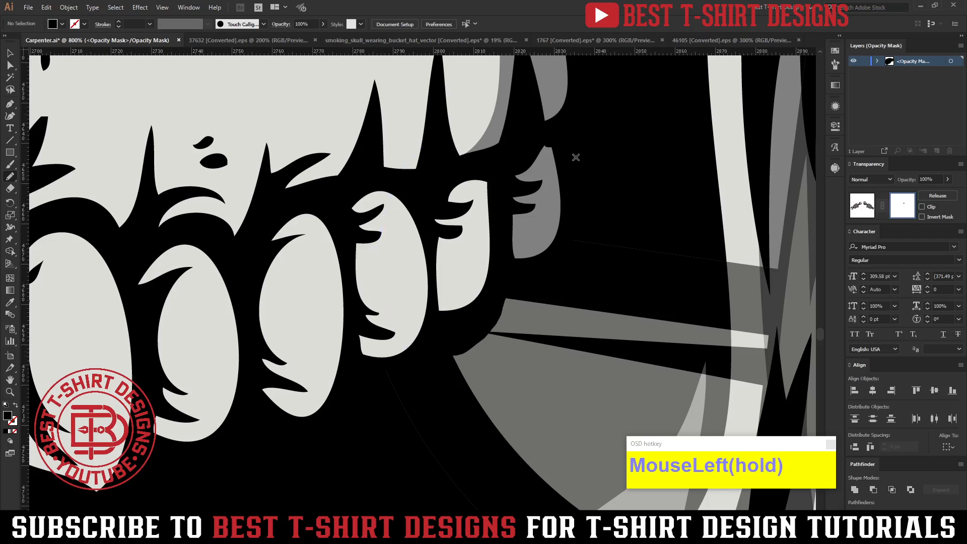
In the mask, draw a black Pencil shape around the upper teeth overlapped by the open-end wrench's jaw.
scroll(503, 391, "down", 3)
scroll(216, 279, "up", 1)
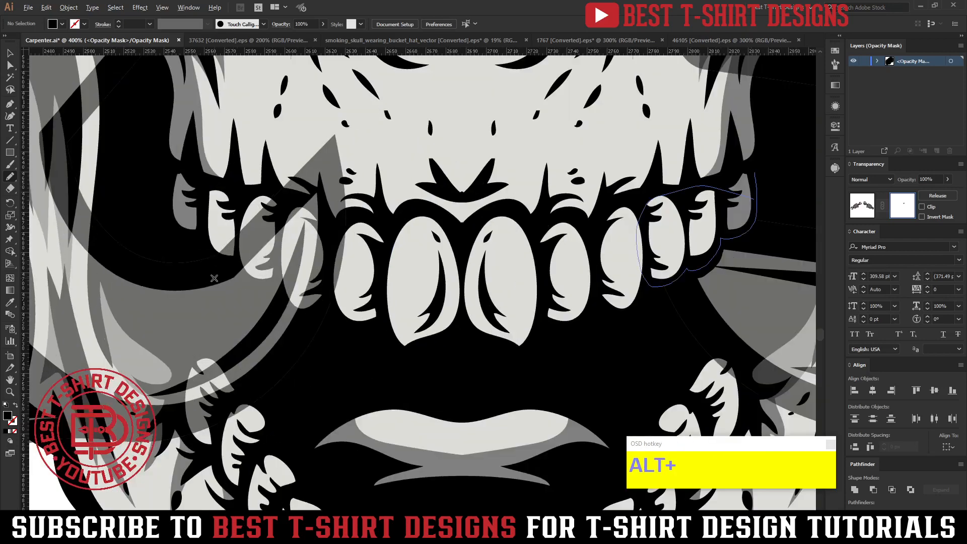
left_click_drag(198, 209, 207, 262)
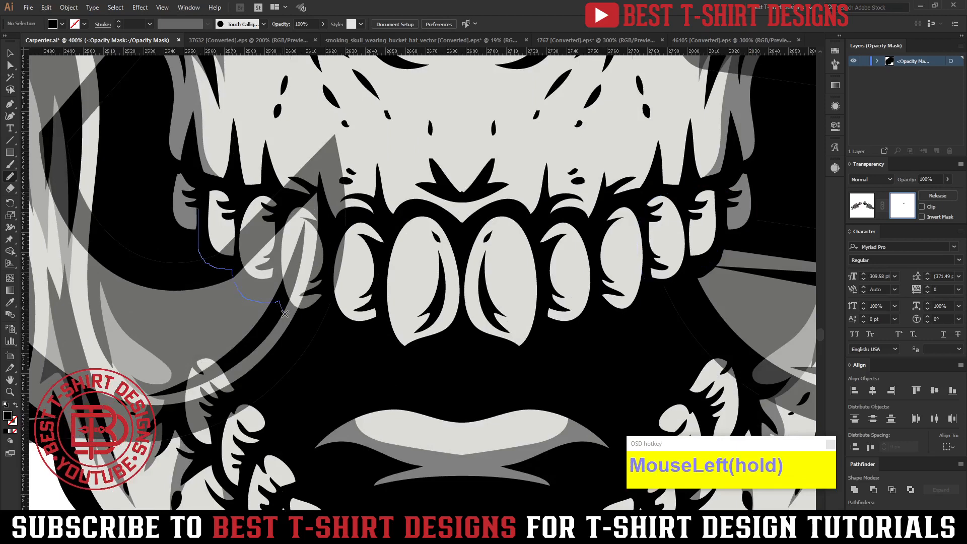
mouse_move(341, 328)
left_mouse_down()
mouse_move(398, 129)
mouse_move(283, 110)
left_mouse_up()
Leave mask editing and restore the hand-and-wrench group's opacity to 100%.
scroll(316, 244, "down", 4)
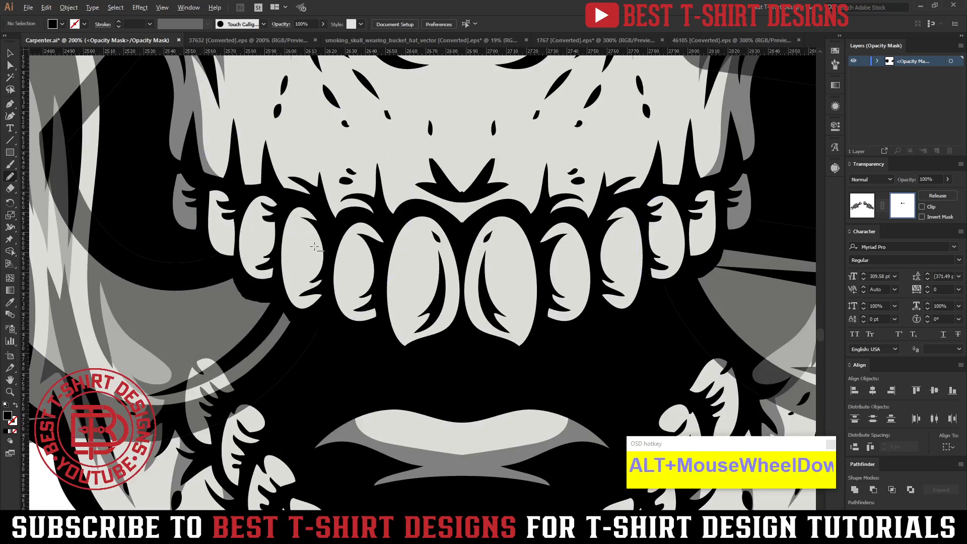
scroll(412, 268, "down", 1)
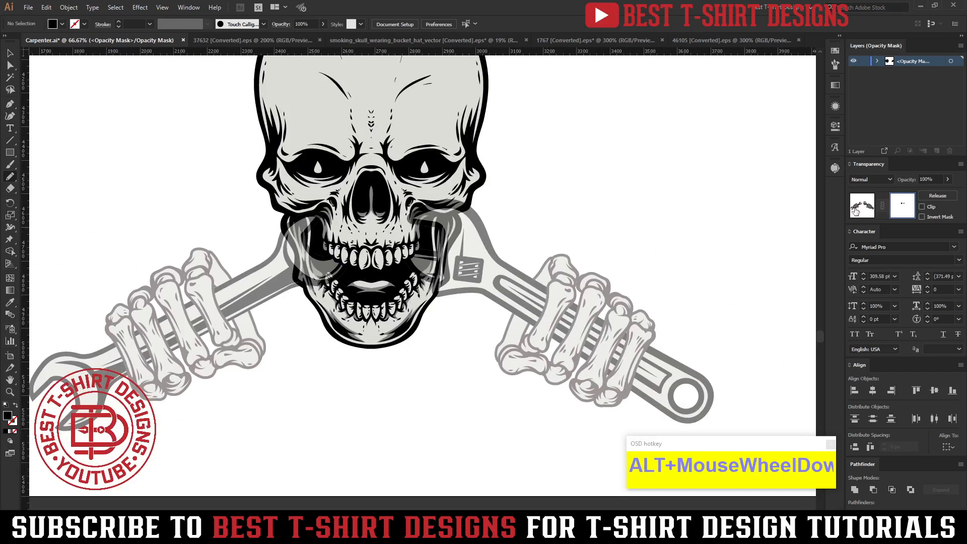
left_click(861, 206)
key("v")
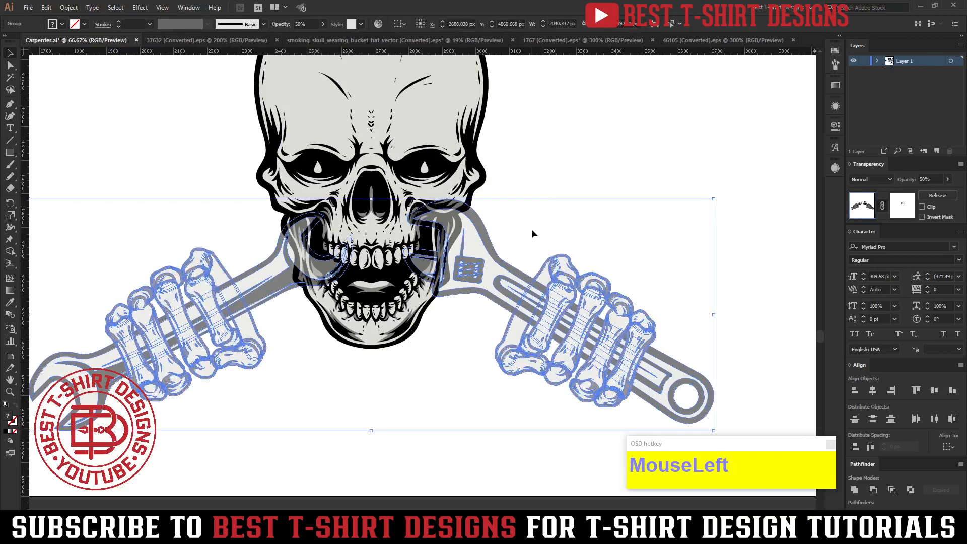
left_click(533, 233)
left_click(597, 334)
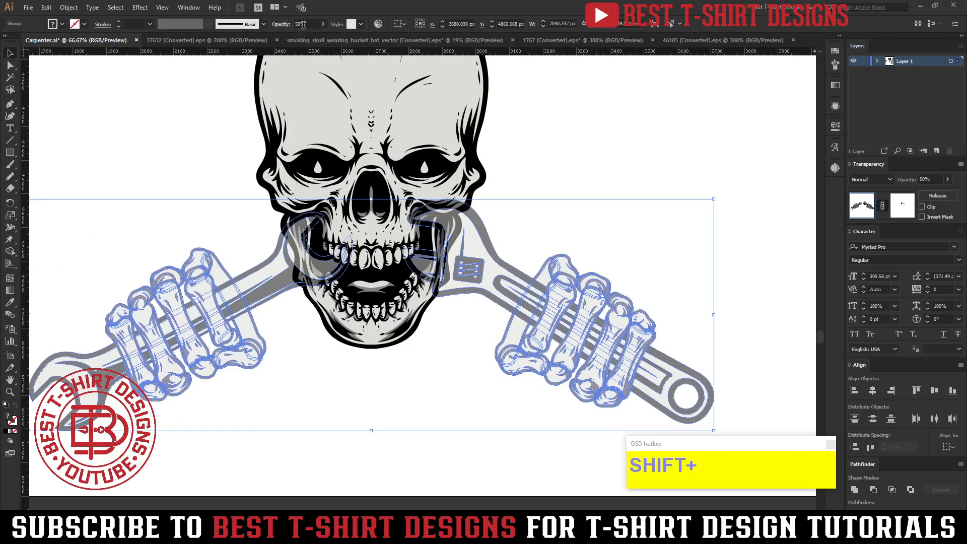
scroll(304, 25, "up", 5)
left_click(527, 215)
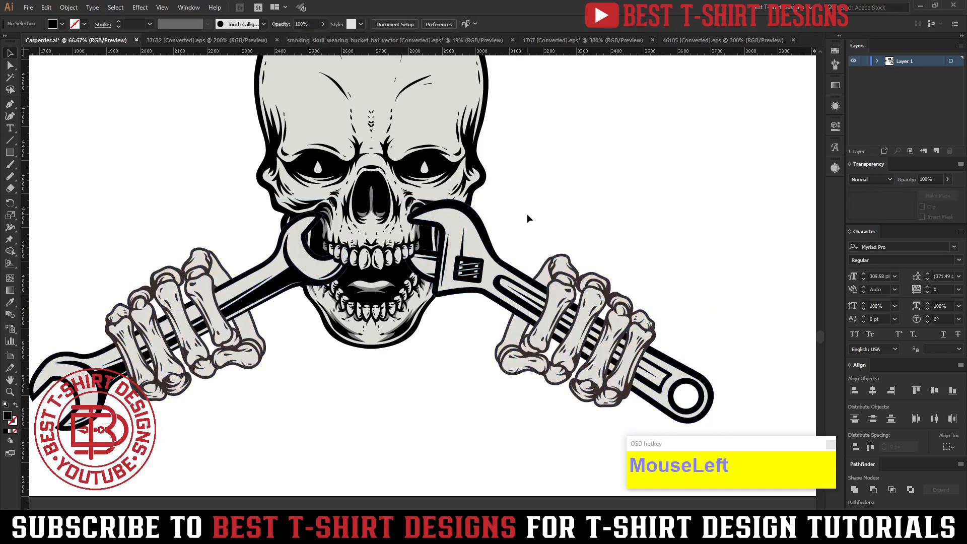
Group the skull together with the masked hand-and-wrench artwork.
scroll(431, 358, "down", 1)
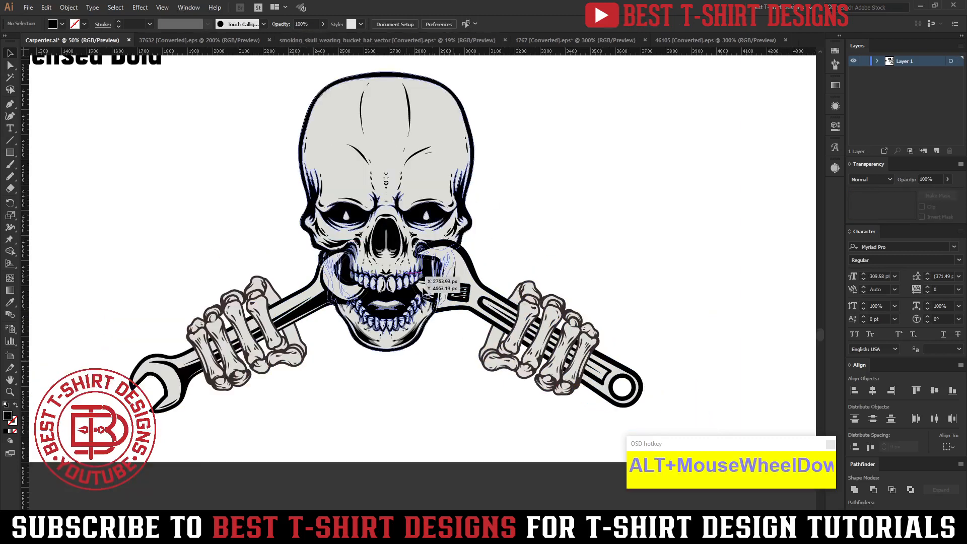
left_click(522, 240)
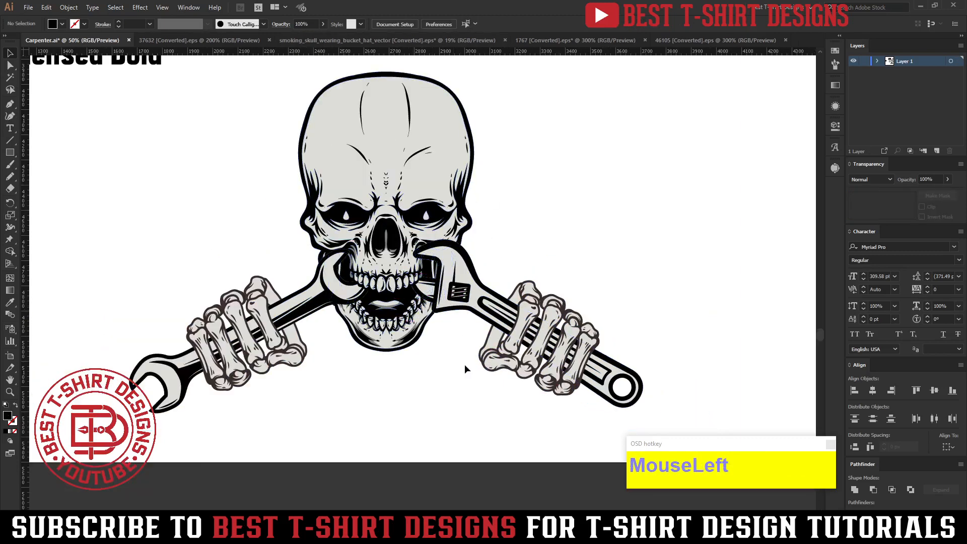
scroll(451, 358, "down", 2)
left_click_drag(295, 276, 576, 398)
key("ctrl+g")
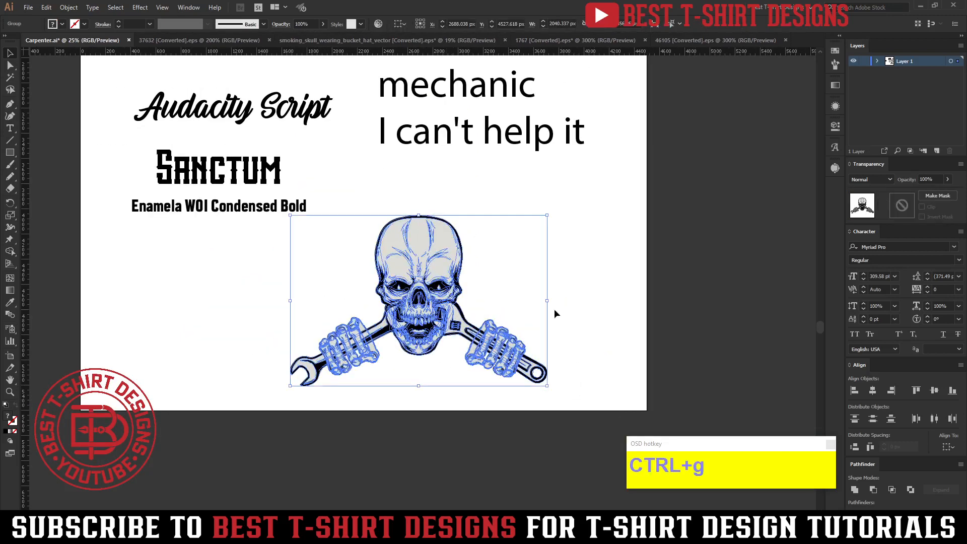
left_click(555, 310)
left_click_drag(537, 272, 194, 409)
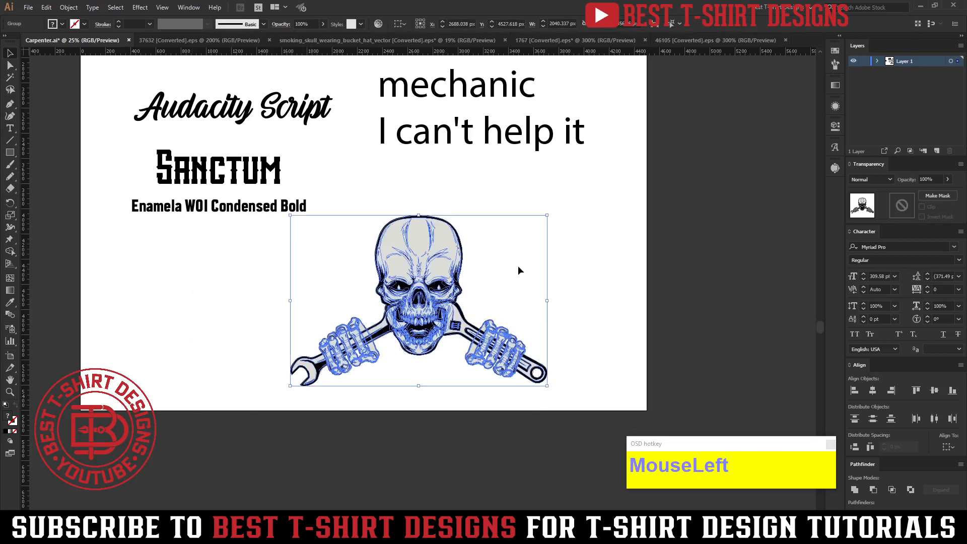
left_click(518, 270)
Move the wings artwork from above the slogan text to the empty space beside the skull, above the adjustable wrench's hand.
scroll(519, 271, "up", 1)
scroll(518, 271, "up", 6)
scroll(496, 128, "down", 1)
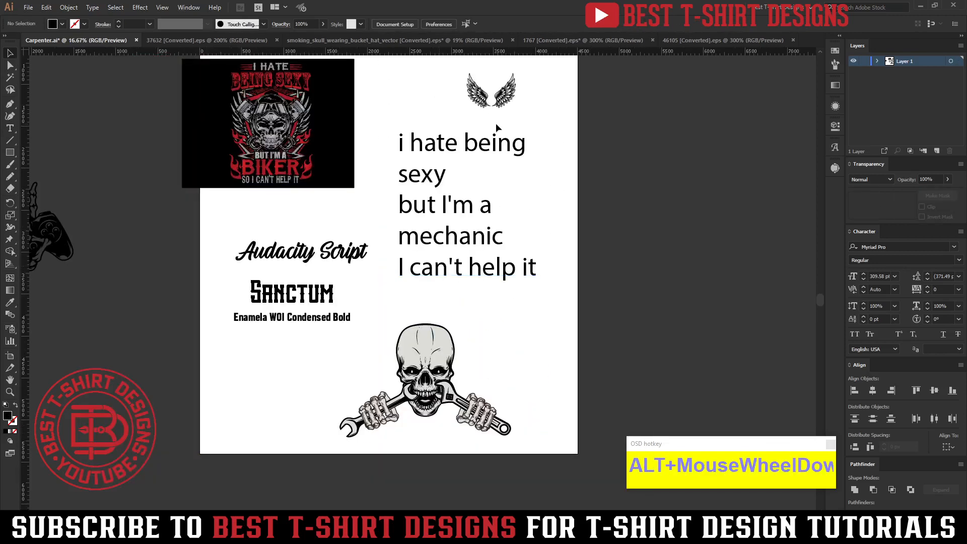
left_click_drag(492, 95, 537, 381)
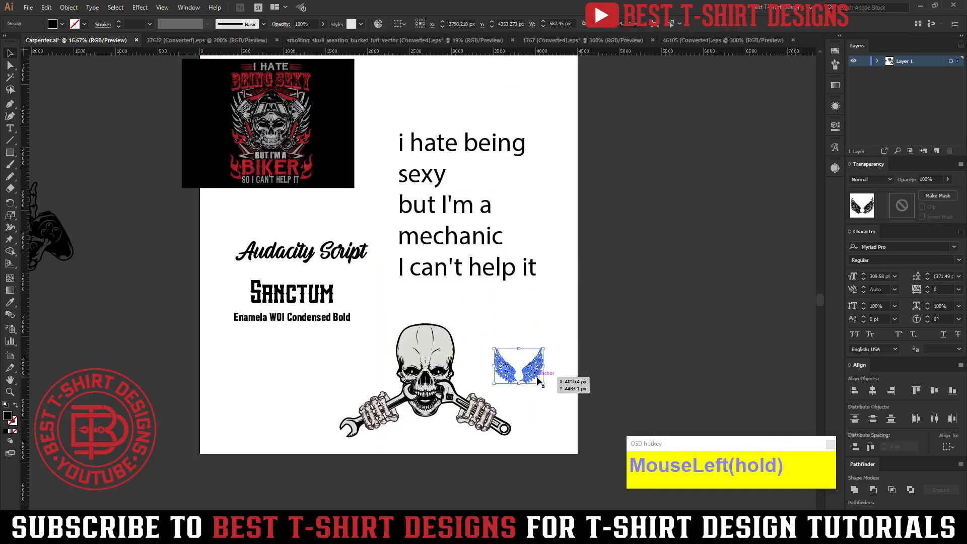
Erase the wing nearer the skull with the Eraser tool, keeping only the outer wing of the pair.
scroll(539, 383, "up", 3)
key("shift+e")
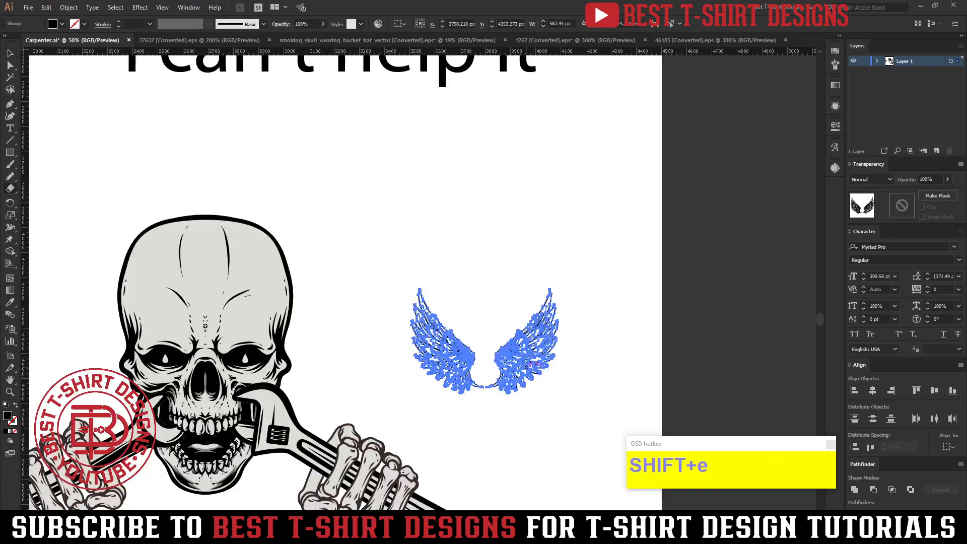
left_click_drag(358, 257, 428, 378)
left_click_drag(457, 417, 481, 456)
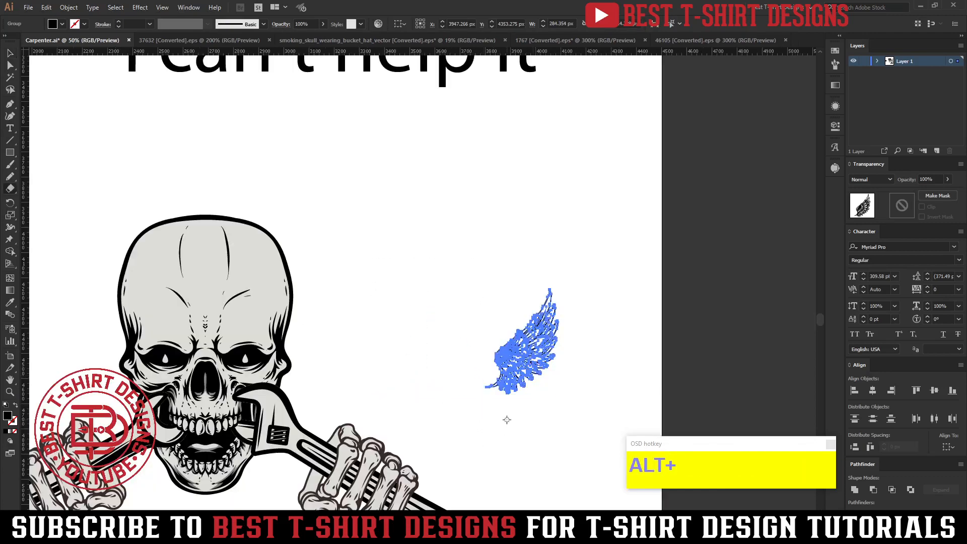
scroll(506, 419, "up", 3)
key("v")
left_click(522, 406)
scroll(145, 191, "up", 3)
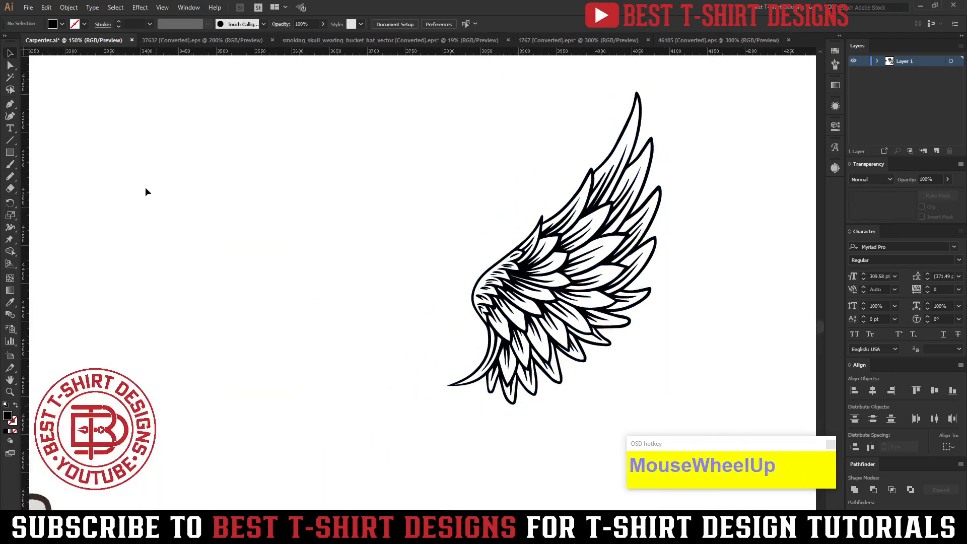
Draw a rectangle about 586 by 746 px behind the remaining wing and fill it with the skull's light grey.
left_click(10, 152)
scroll(425, 307, "down", 2)
left_click_drag(380, 165, 578, 415)
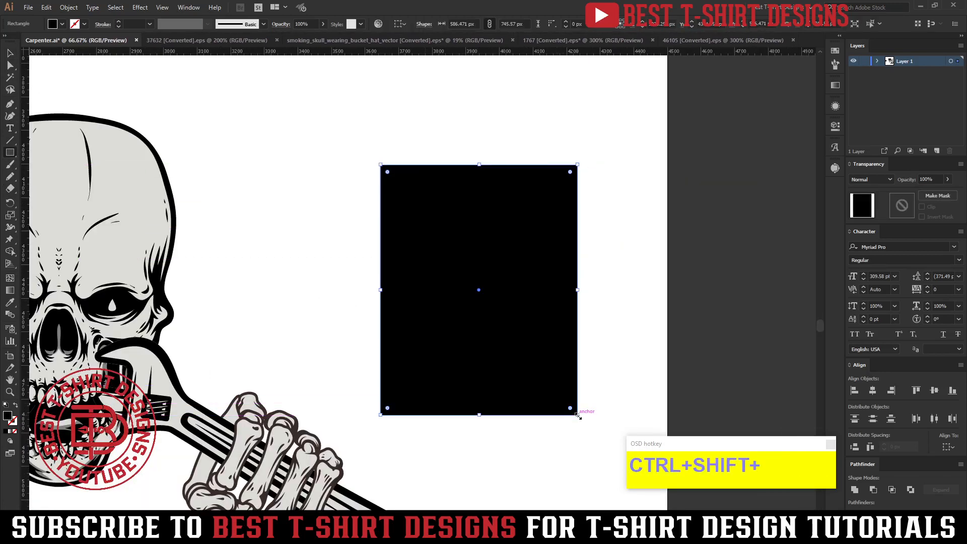
key("ctrl+shift+[")
key("i")
left_click(117, 176)
key("v")
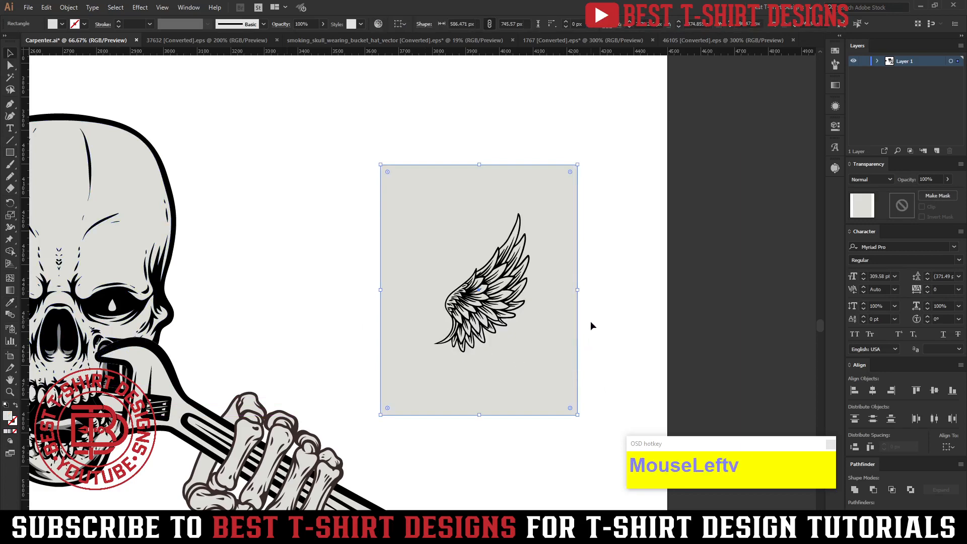
Remove the rectangle area outside the wing with Shape Builder, and group the wing outline with its grey fill.
left_click_drag(591, 324, 389, 227)
key("shift+m")
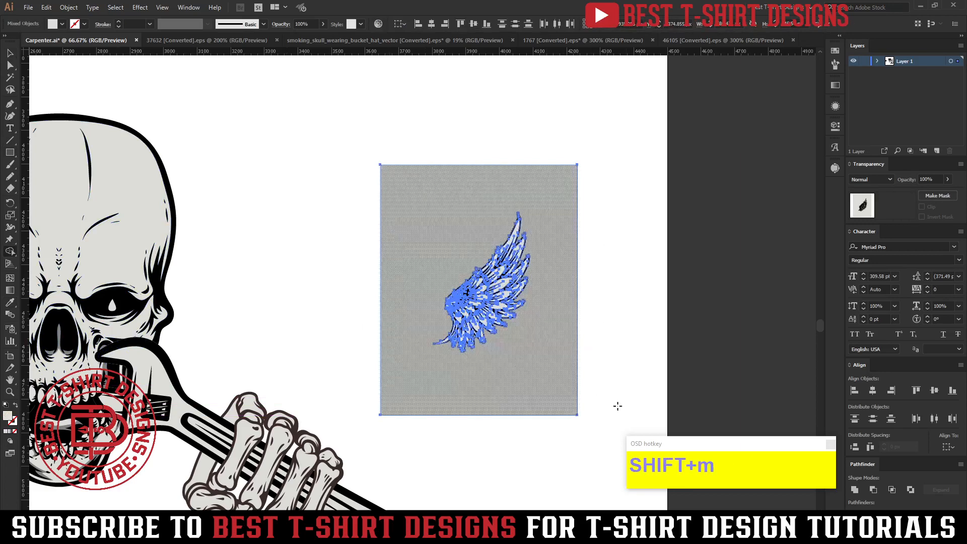
left_click(550, 329, "alt")
key("v")
left_click(588, 279)
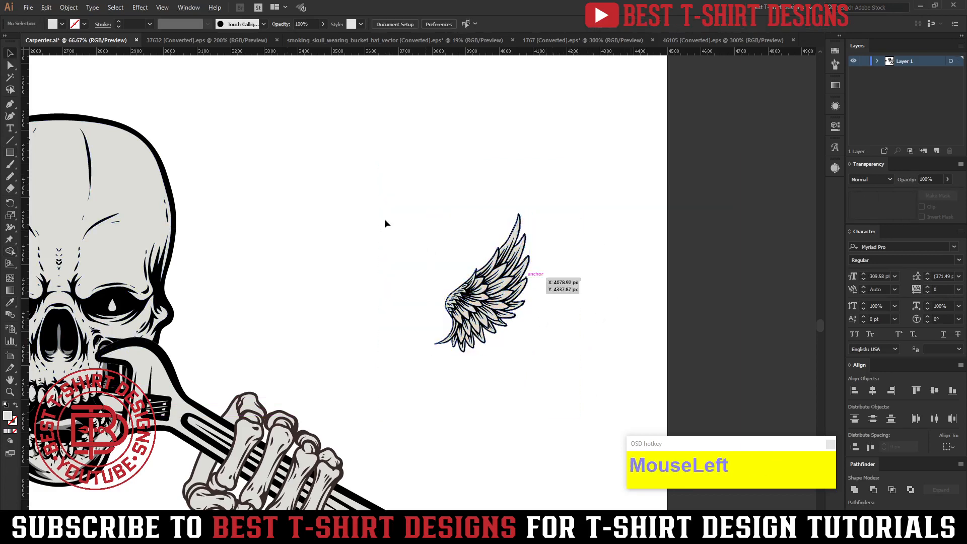
left_click_drag(385, 223, 604, 413)
key("ctrl+g")
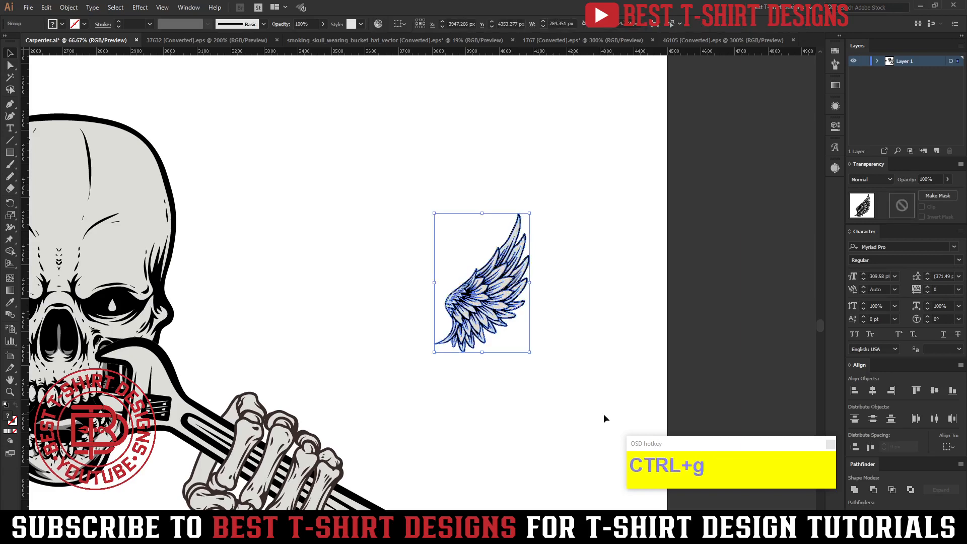
Place the enlarged wing behind the adjustable-wrench side of the skull, and add a vertically reflected copy on the opposite side.
left_click_drag(534, 285, 252, 388)
scroll(443, 399, "down", 3)
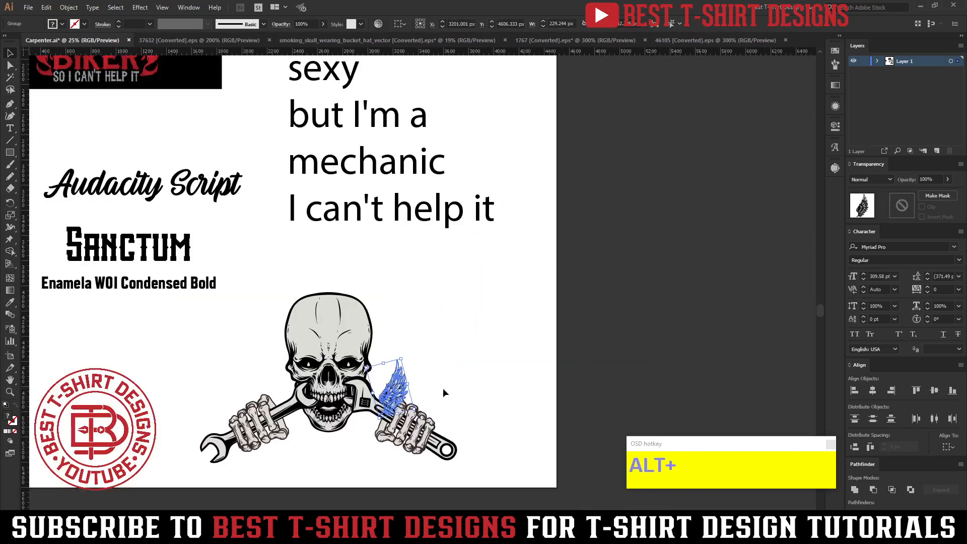
left_click_drag(440, 376, 274, 364)
left_click(502, 380)
key("ctrl+r")
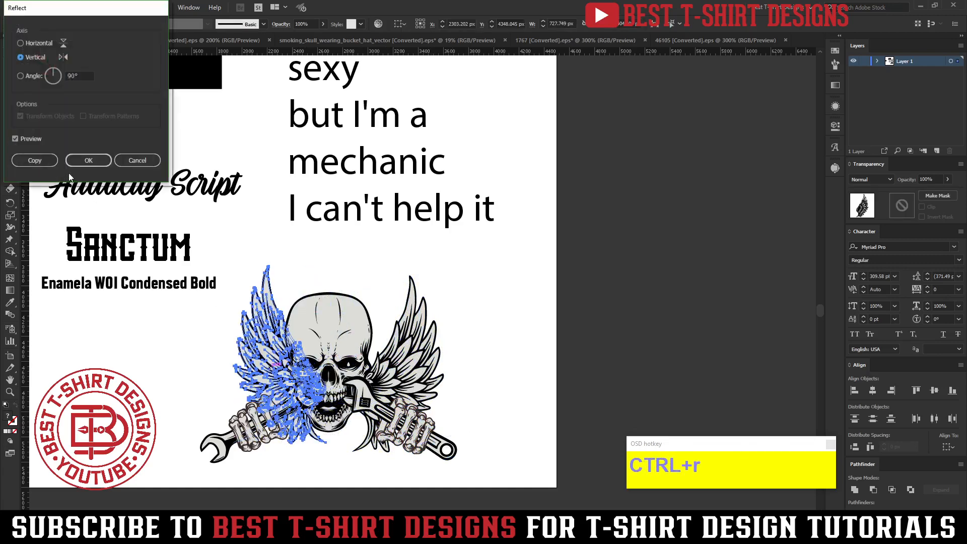
left_click(86, 160)
Nudge the mirrored wing outward from the skull, away from the other wing.
key("shift+Left")
key("shift+Left")
key("shift+Left")
key("shift+Left")
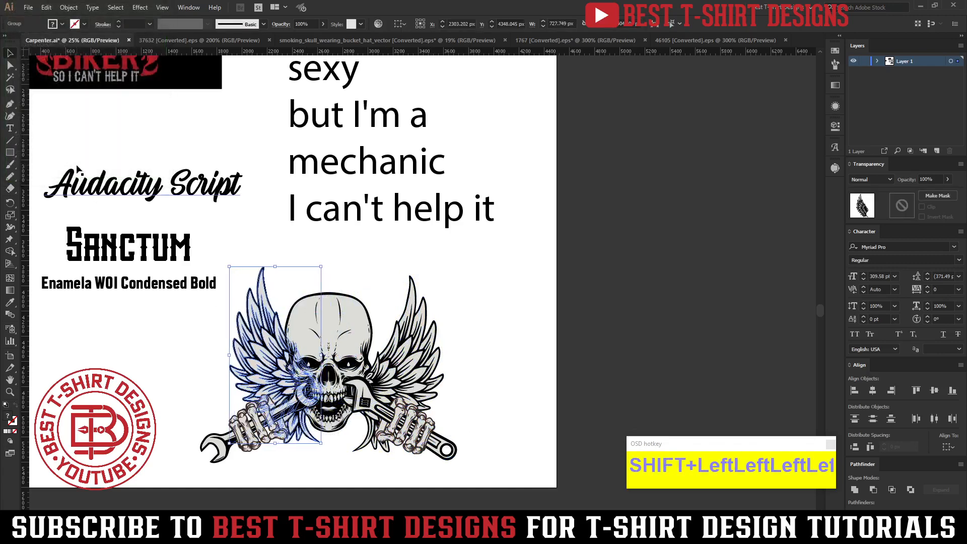
key("shift+Left")
key("shift+Left")
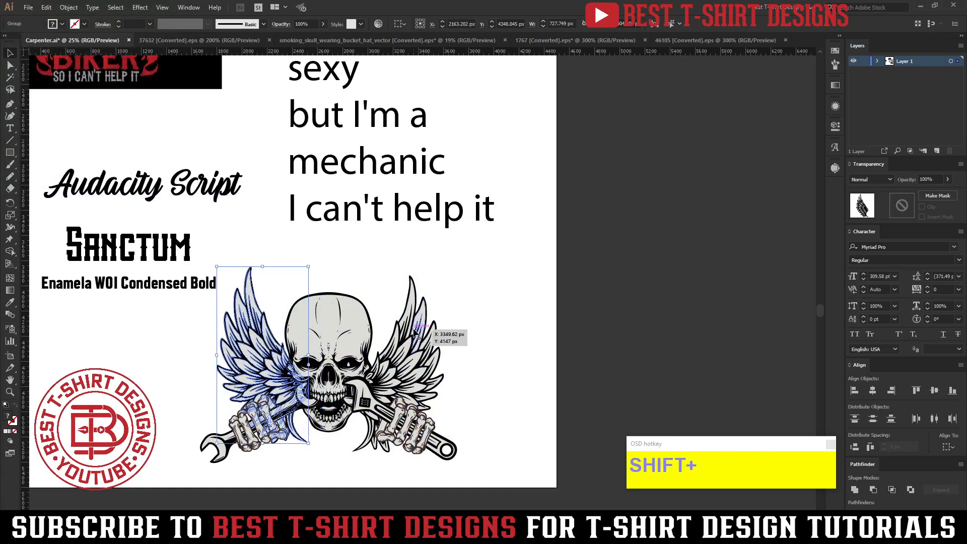
Align the two wings by their vertical centres and group them as a pair.
left_click(415, 333, "shift")
left_click(479, 28)
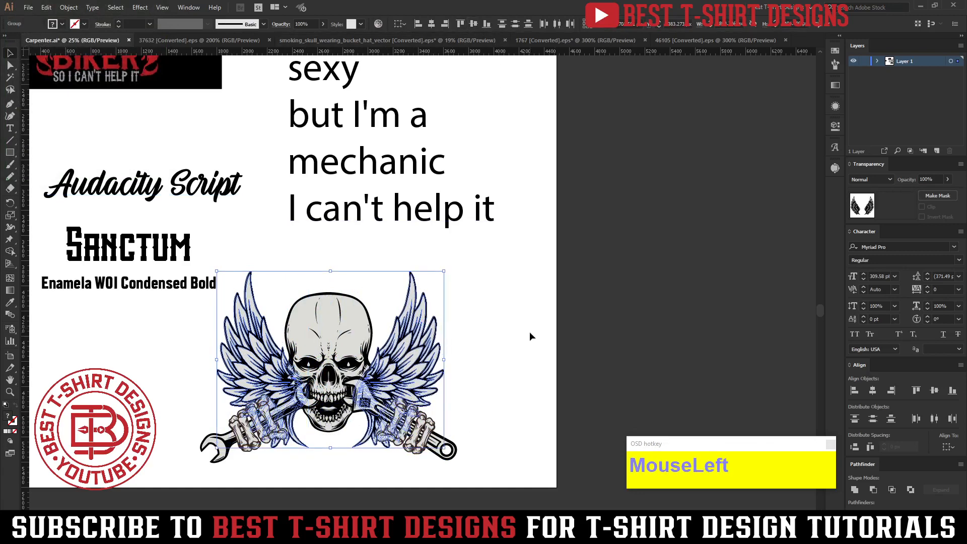
key("ctrl+g")
left_click(493, 439)
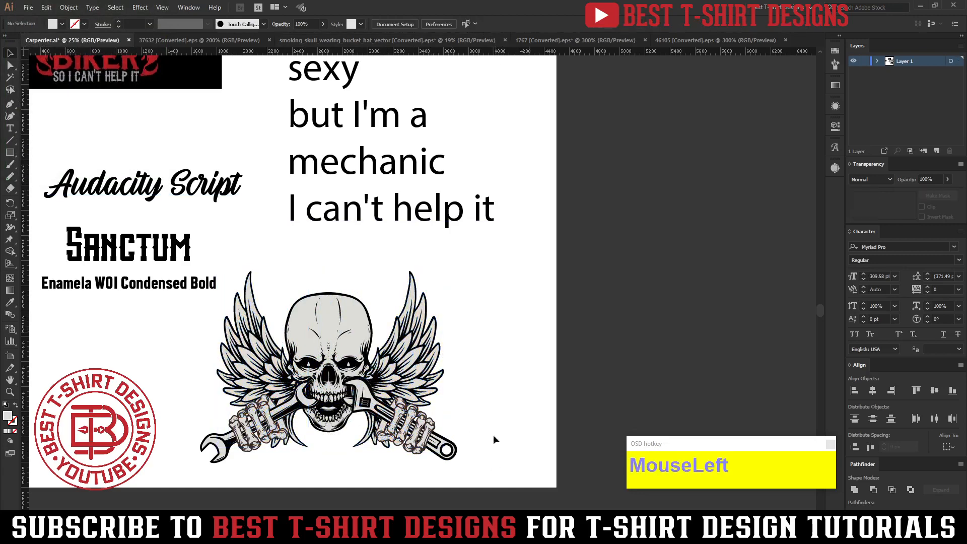
Align the wing pair and the skull-and-wrench group by their horizontal centres.
left_click_drag(336, 429, 186, 358)
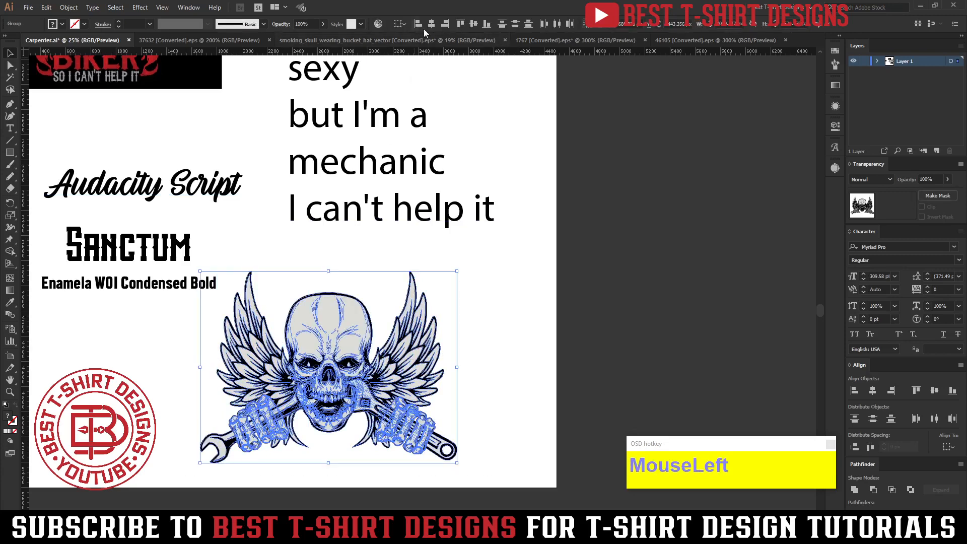
left_click(514, 369)
scroll(657, 379, "up", 2)
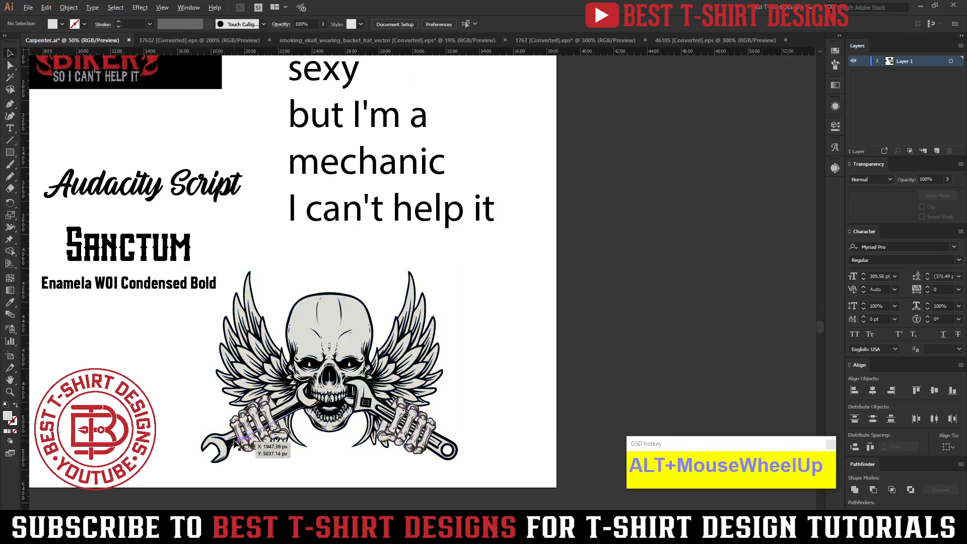
left_click(672, 349)
left_click_drag(655, 379, 606, 337)
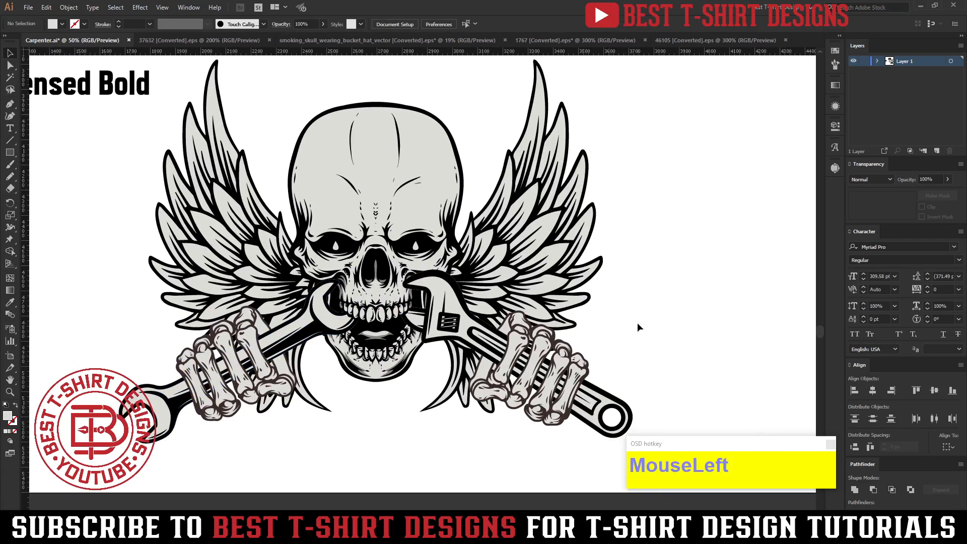
Apply Offset Path of 10 px with miter joins to the skull-and-wrench group, and cut the resulting outlines to the clipboard.
left_click(577, 361)
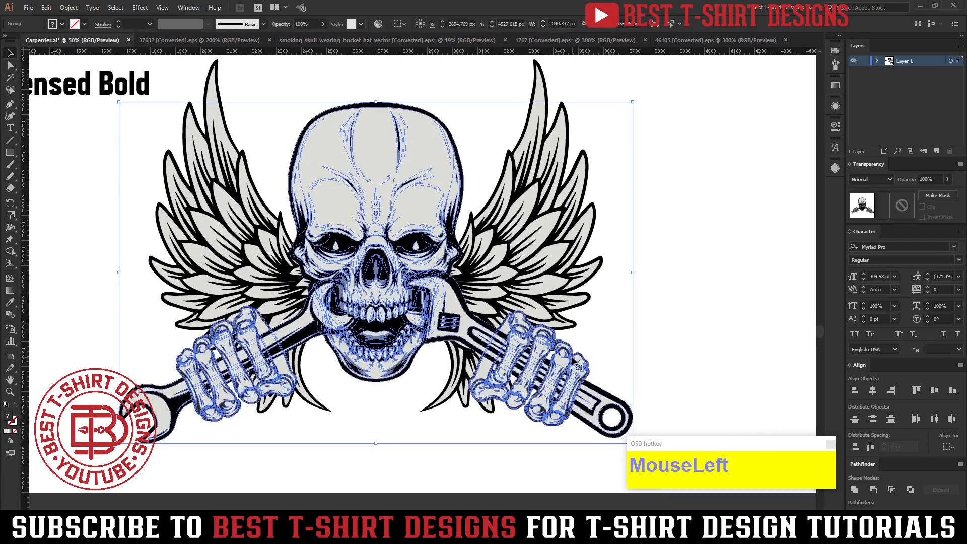
key("ctrl+alt")
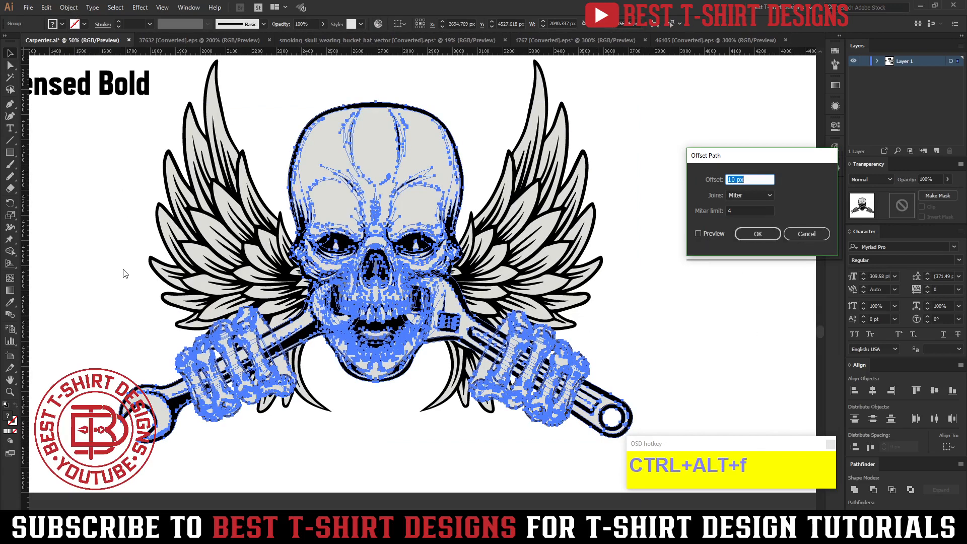
left_click(702, 232)
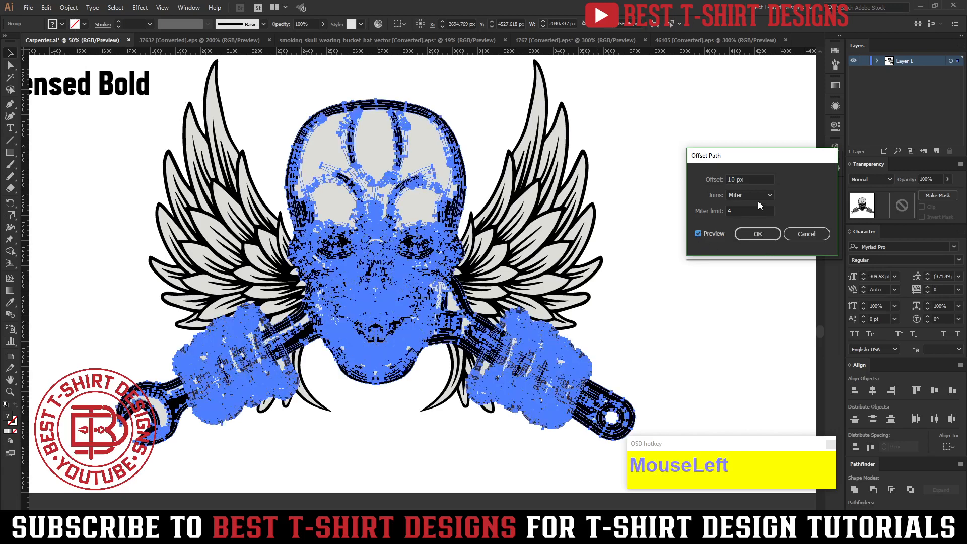
left_click(771, 235)
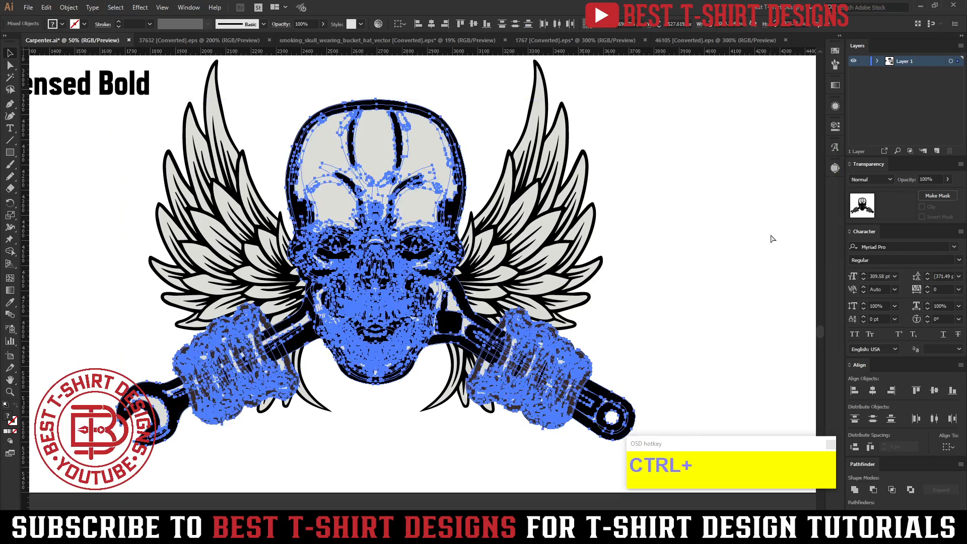
key("ctrl+x")
Create an opacity mask on the wing pair with Clip off, and paste the offset outlines in front inside it.
left_click(543, 225)
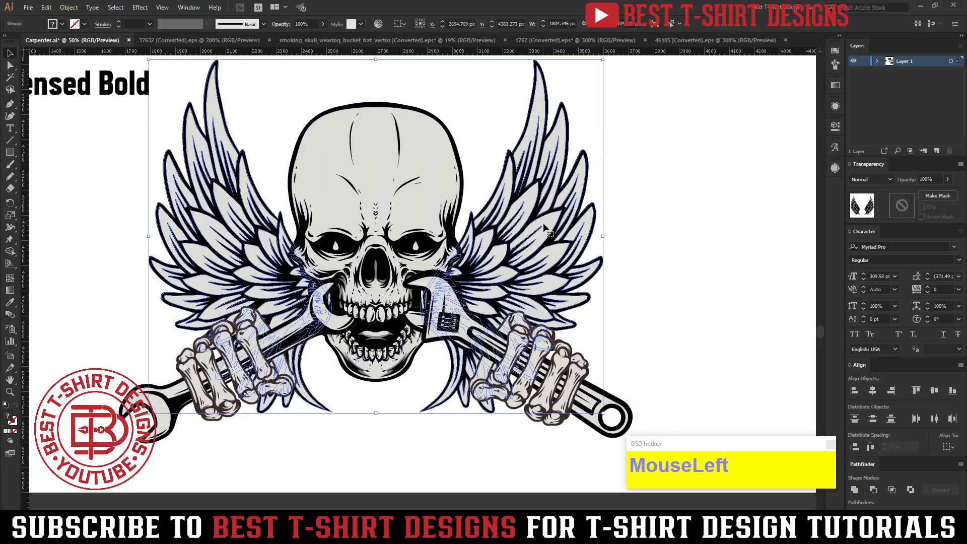
left_click(902, 206)
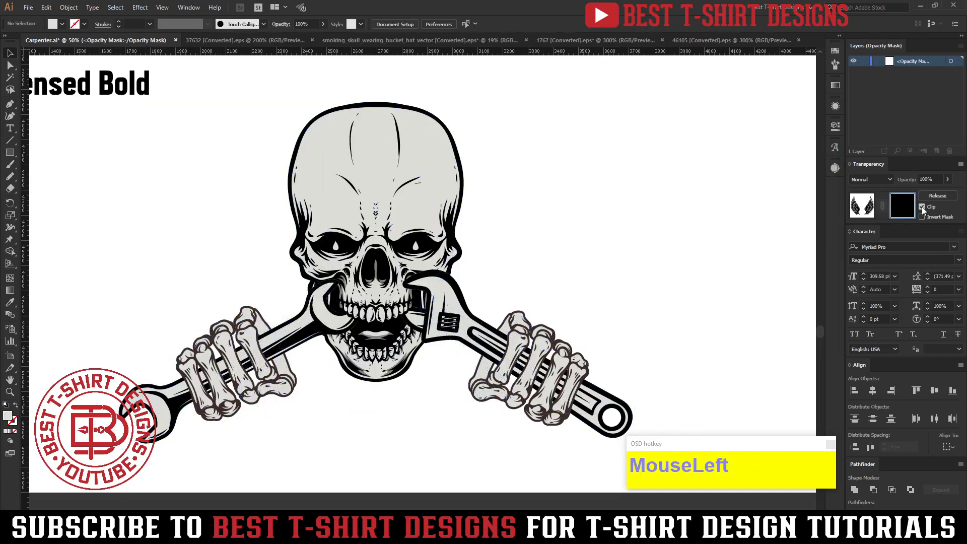
left_click(922, 206)
key("ctrl+f")
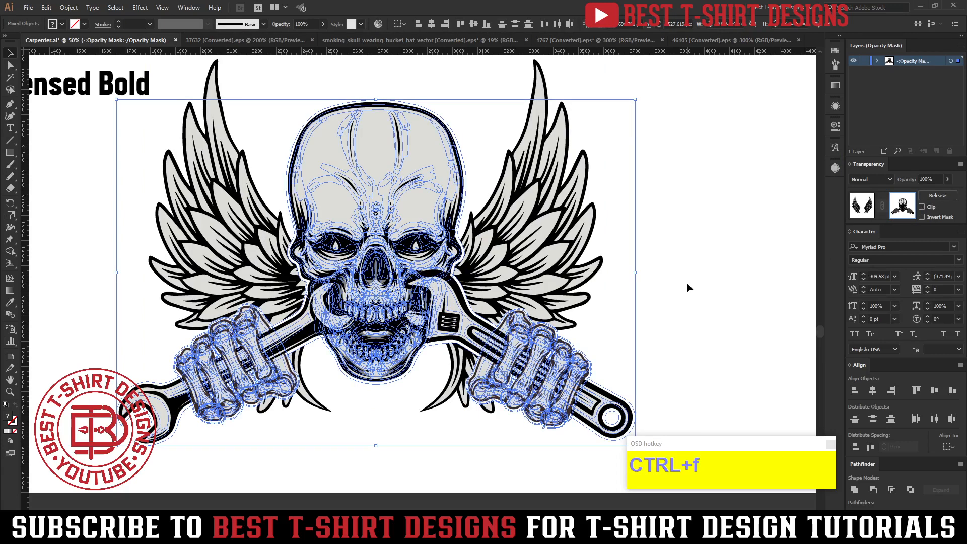
Unite the pasted outlines in the mask into one shape and fill it with black.
left_click(856, 490)
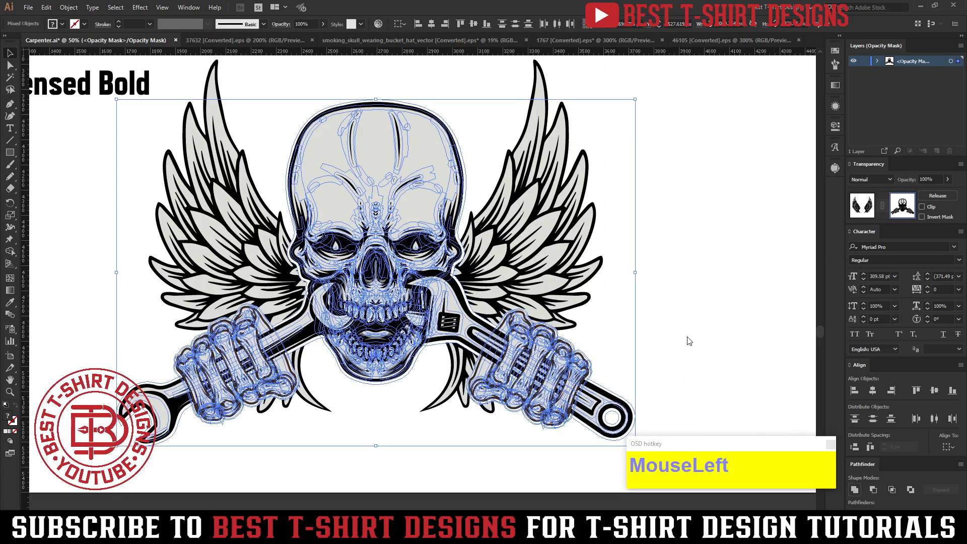
left_click(63, 24)
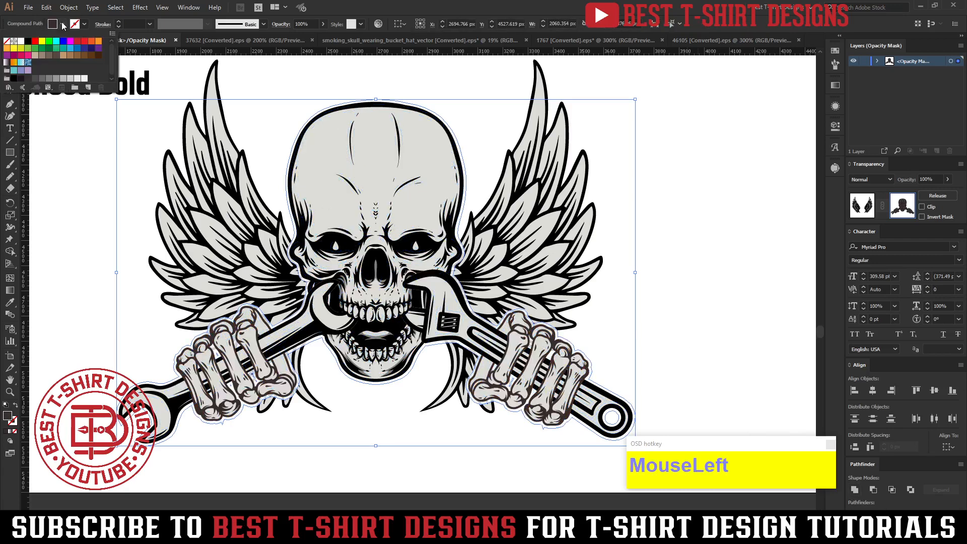
left_click(29, 42)
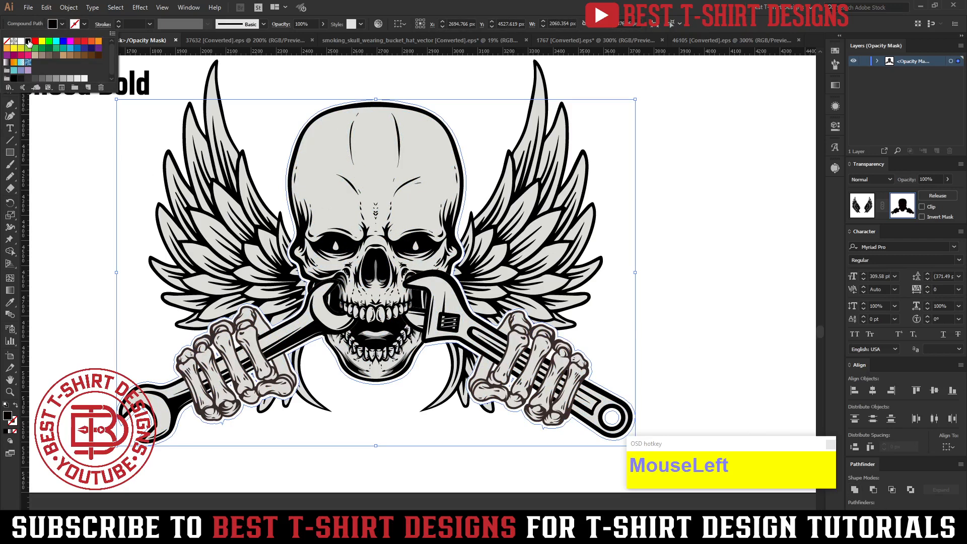
left_click(670, 355)
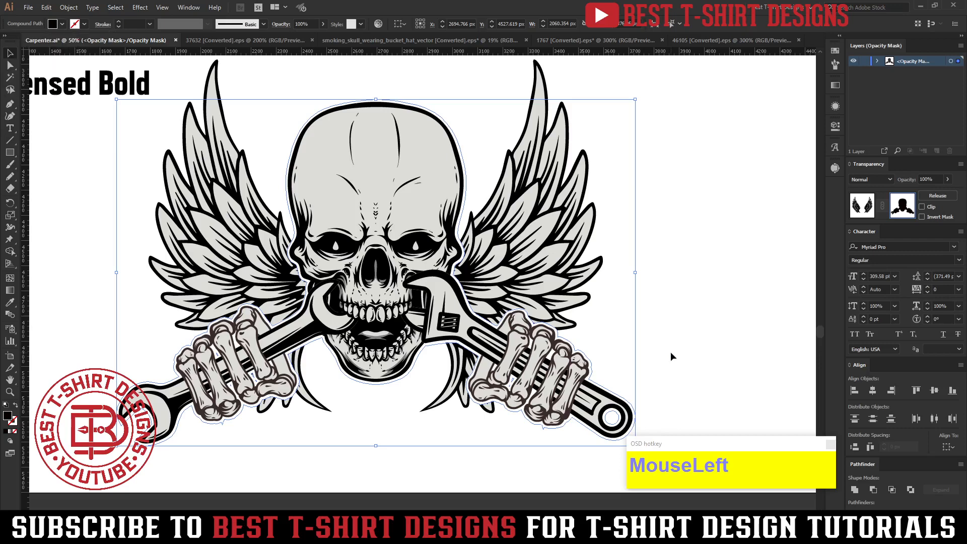
left_click(367, 406)
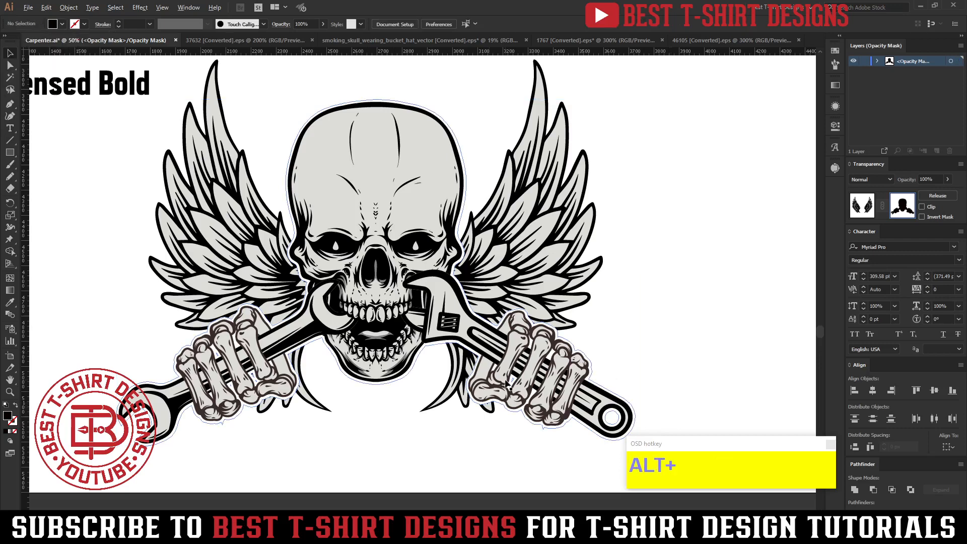
Leave mask editing and group the masked wings with the skull-and-wrench artwork.
scroll(673, 363, "up", 3)
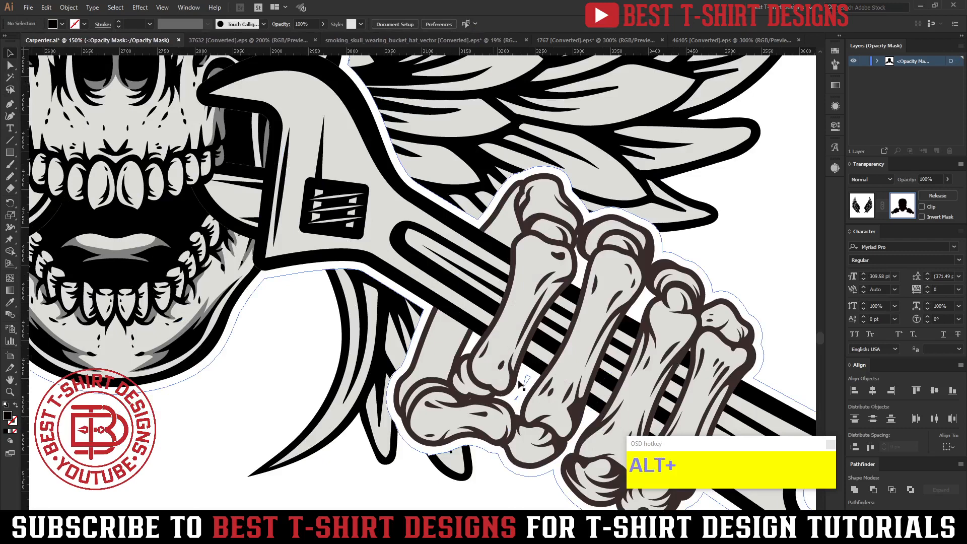
scroll(535, 312, "down", 4)
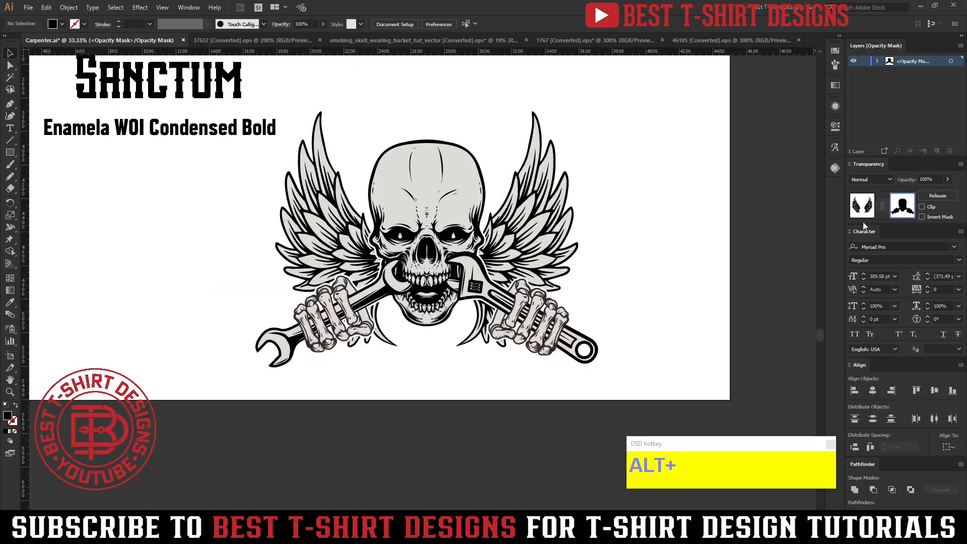
left_click(862, 206)
left_click(661, 275)
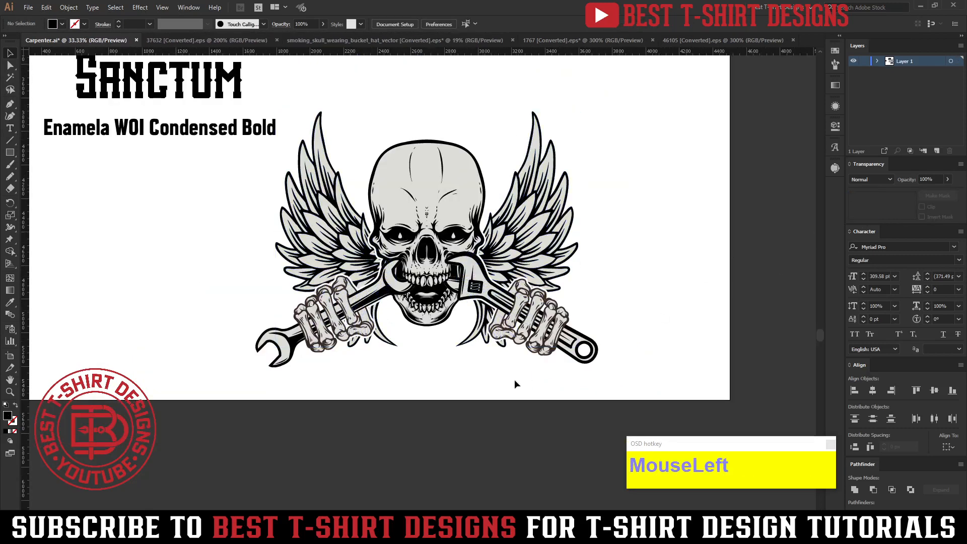
scroll(515, 384, "down", 1)
left_click_drag(275, 244, 591, 402)
key("ctrl+g")
left_click(623, 316)
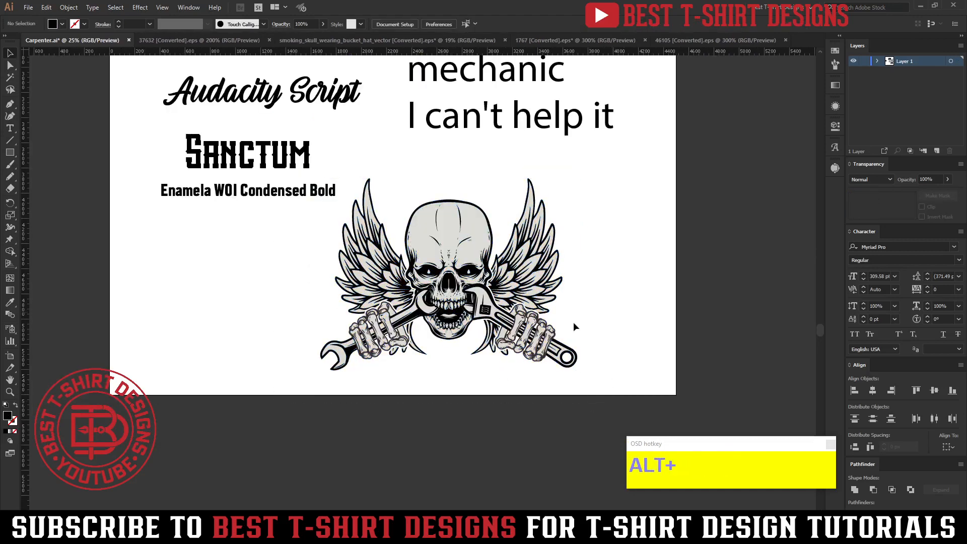
Scale the complete winged skull group down proportionally below the slogan text.
scroll(481, 330, "down", 2)
left_click_drag(331, 293, 575, 351)
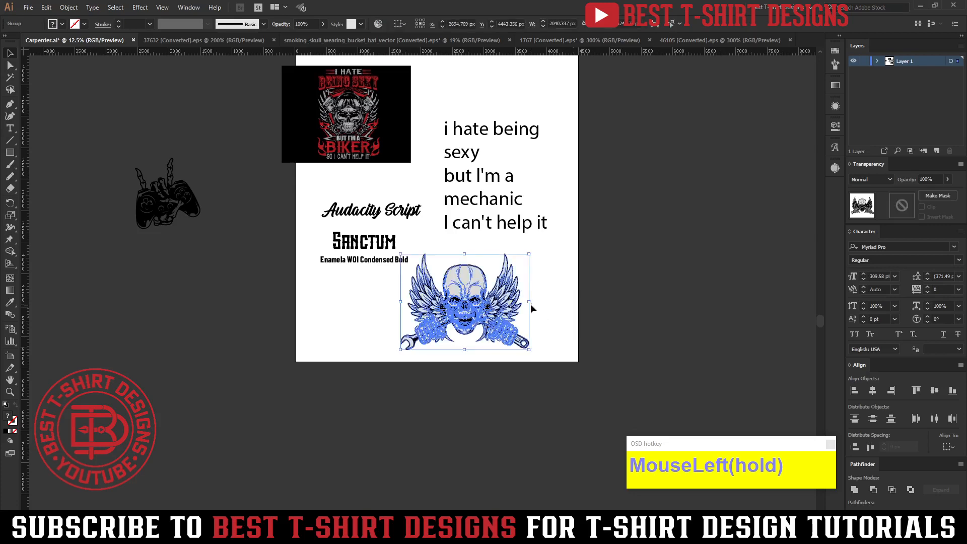
left_click_drag(530, 303, 503, 302)
left_click(564, 299)
scroll(509, 316, "up", 3)
left_click(612, 289)
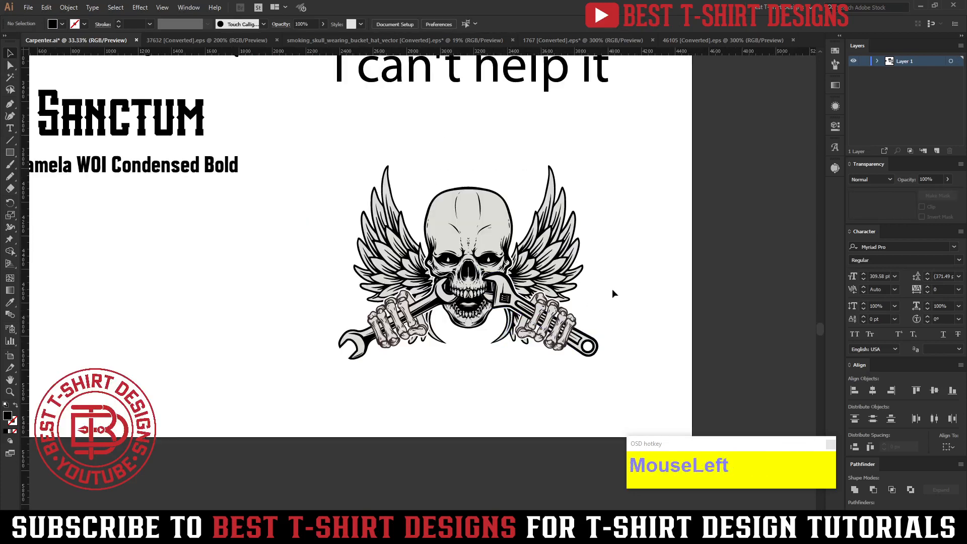
Show the rulers and place vertical guides at the left and right outer edges of the winged skull artwork.
scroll(635, 294, "up", 1)
scroll(655, 300, "up", 1)
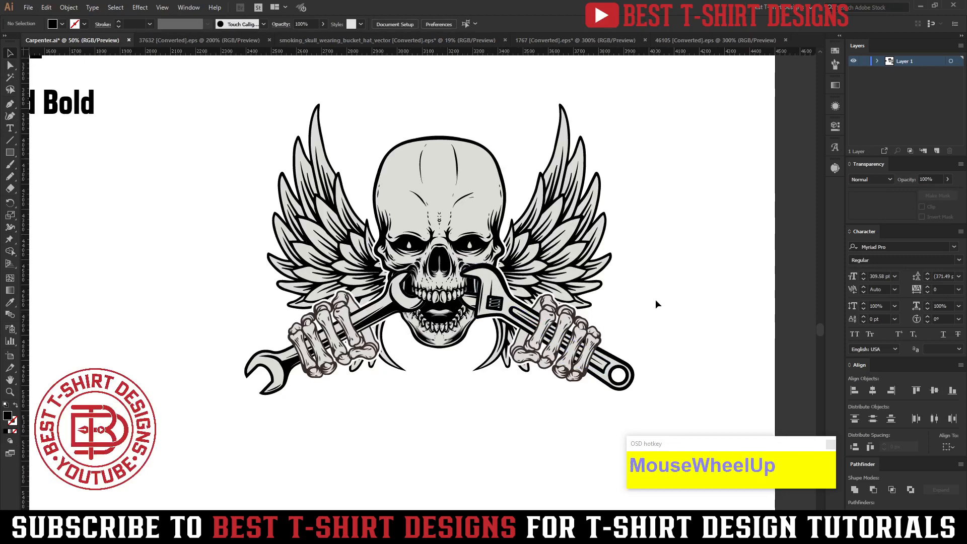
left_click(570, 252)
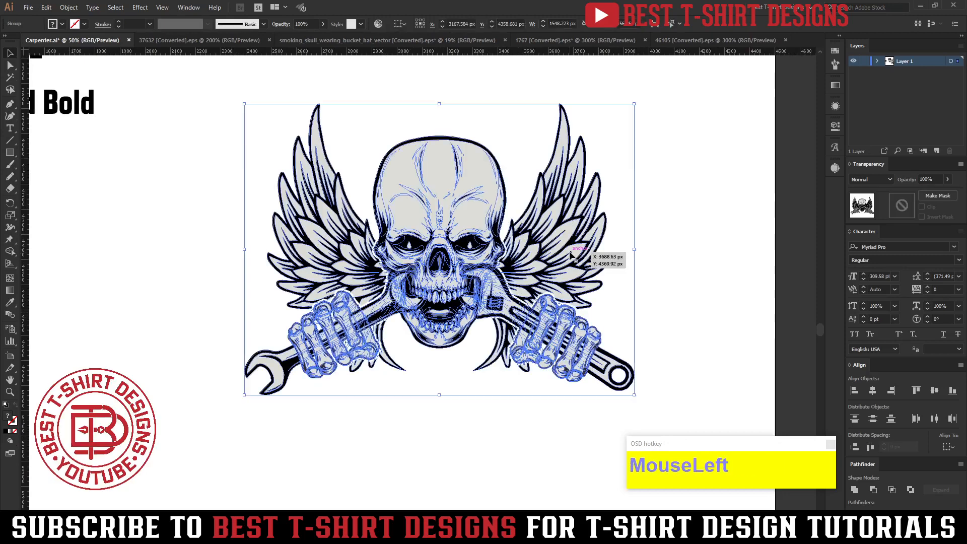
left_click(610, 304)
key("ctrl+shift+r")
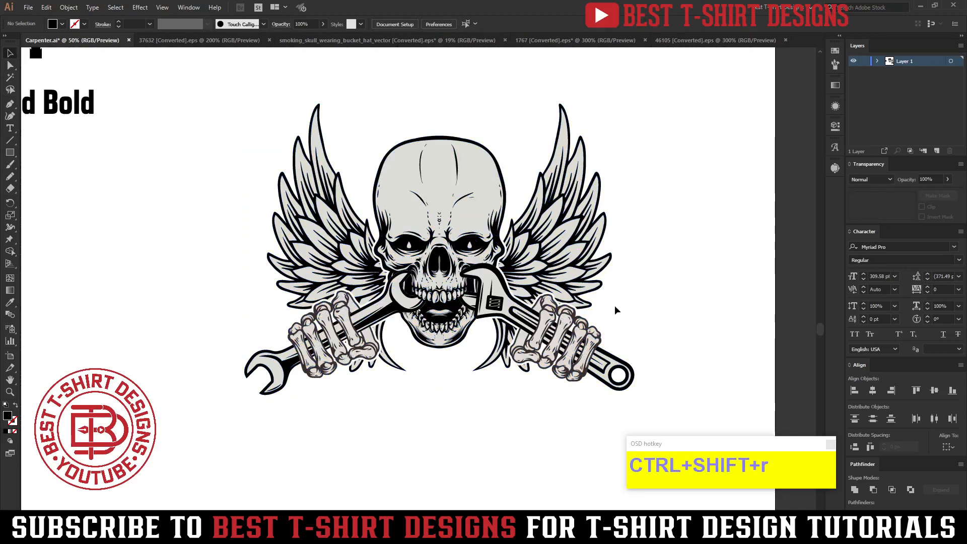
key("ctrl+shift+r")
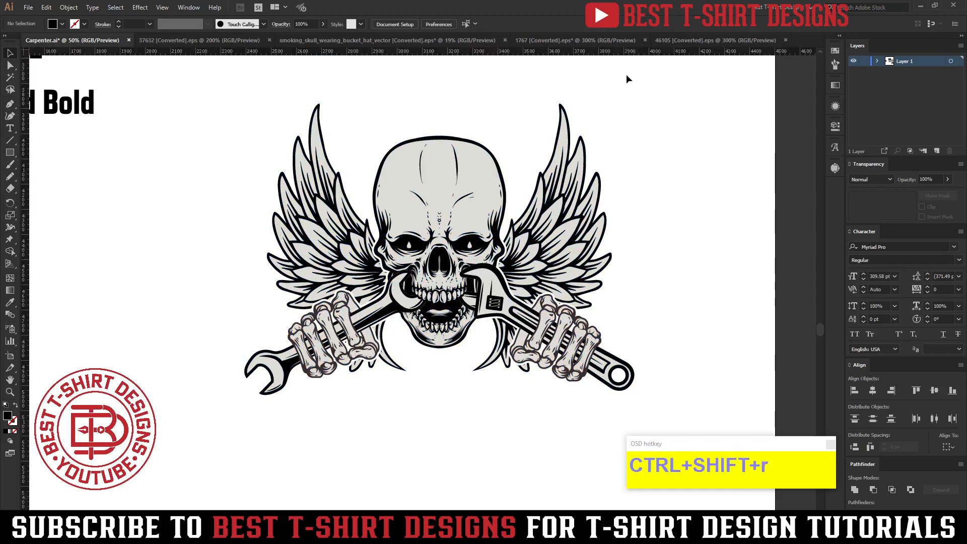
left_click_drag(630, 51, 681, 400)
left_click(728, 326)
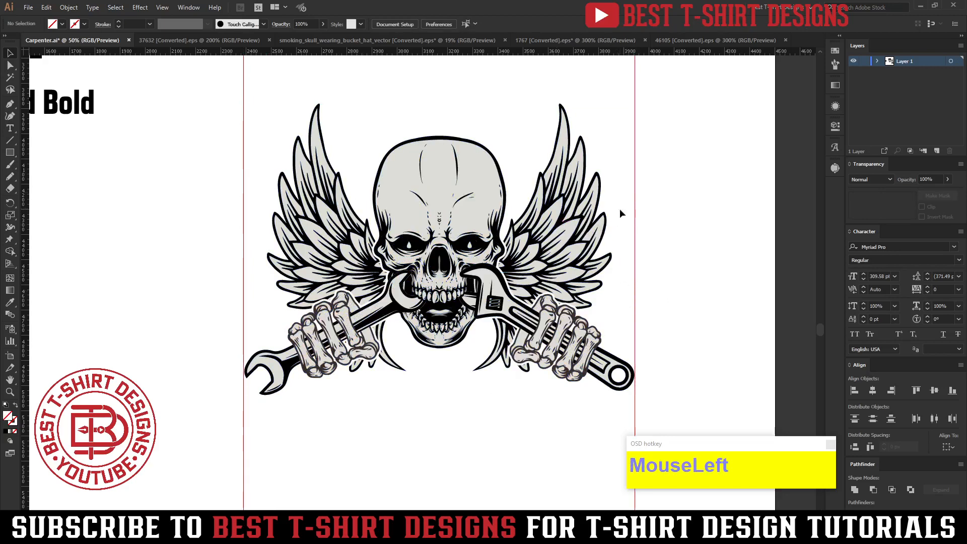
Isolate the masked wing pair and move the right wing outward about 80 px toward the right guide.
double_click(583, 243)
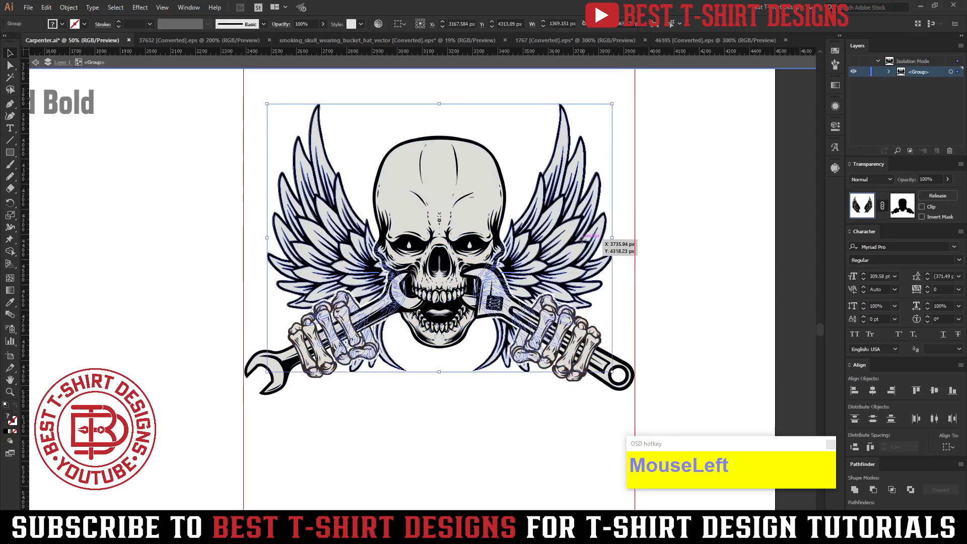
double_click(583, 241)
left_click_drag(536, 141, 620, 269)
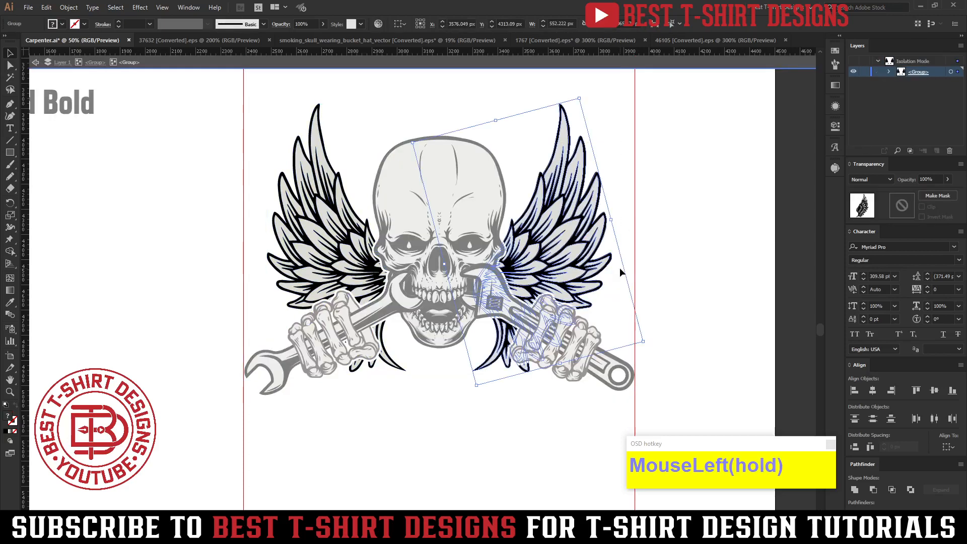
key("shift+Right")
key("shift+Right")
key("shift+Right")
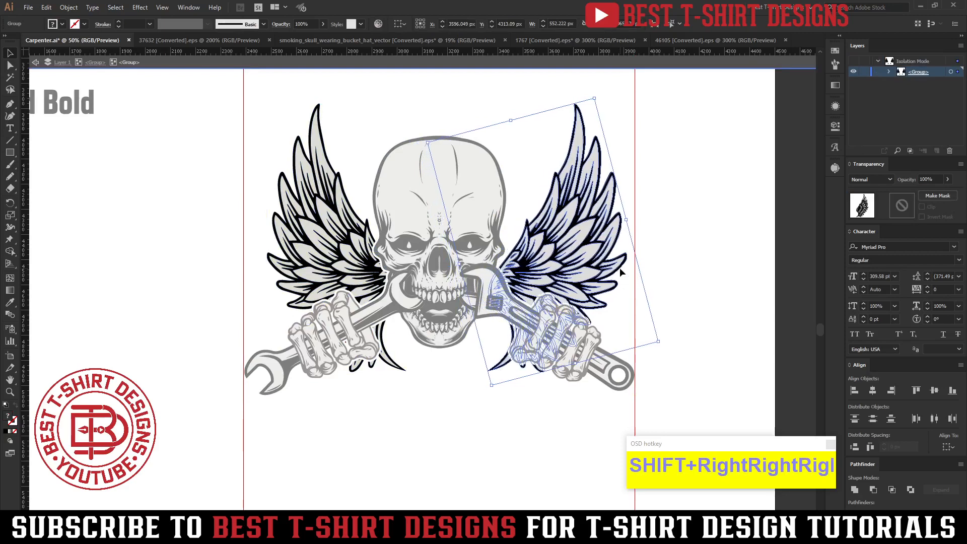
key("shift+Right")
key("shift+Right")
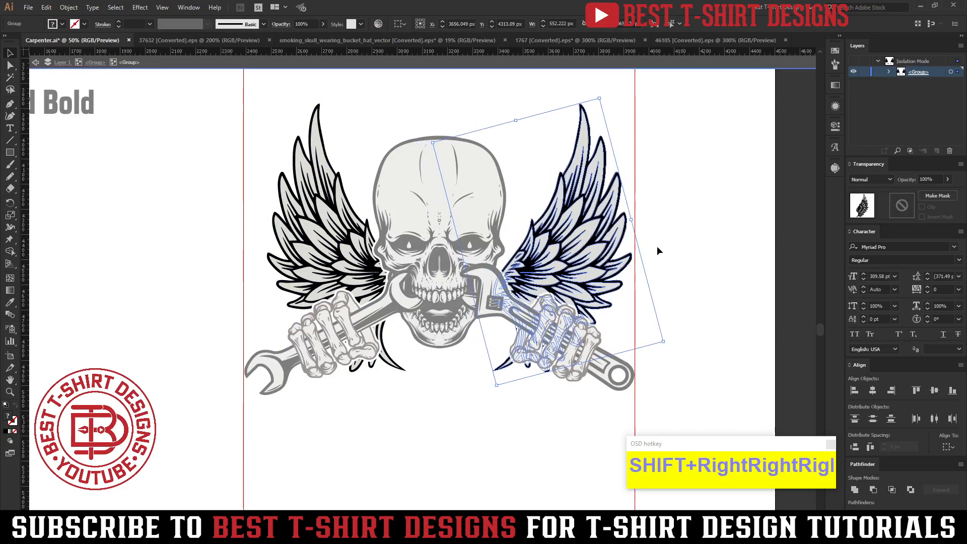
Move the left wing outward until it reaches the left guide, and leave isolation mode.
left_click(299, 237)
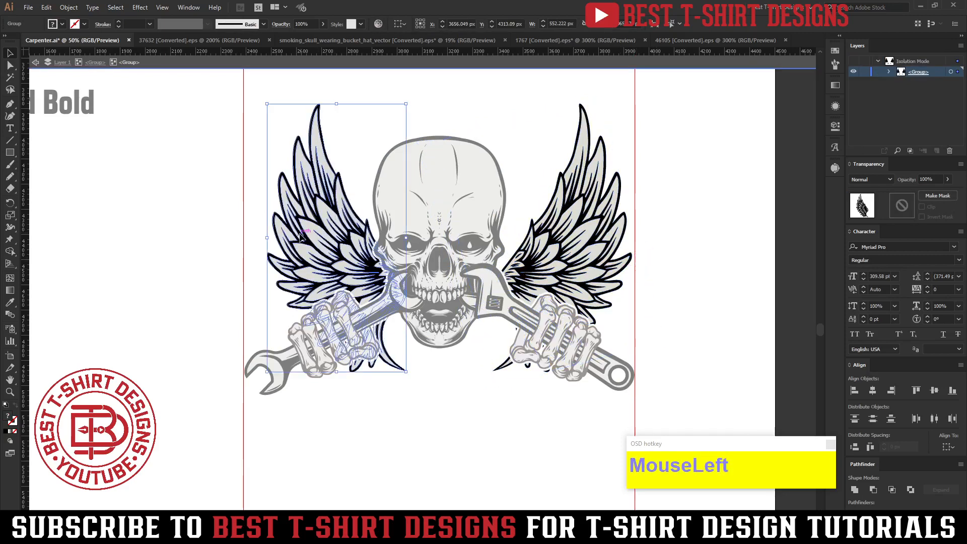
key("shift+Left")
key("shift+Left")
key("shift+Left")
key("shift+Left")
key("shift+Left")
key("shift+Left")
key("shift+Left")
key("shift+Left")
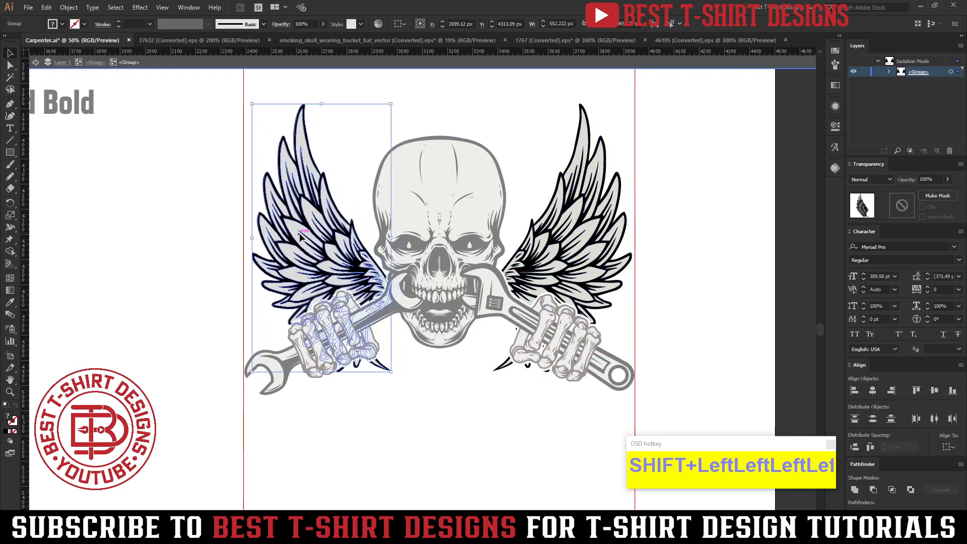
key("Left")
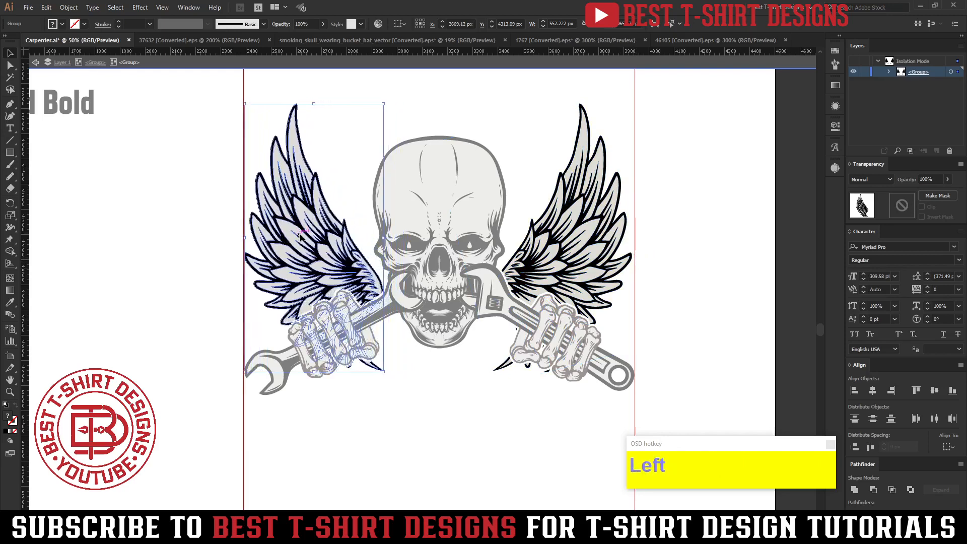
key("Right")
left_click(479, 422)
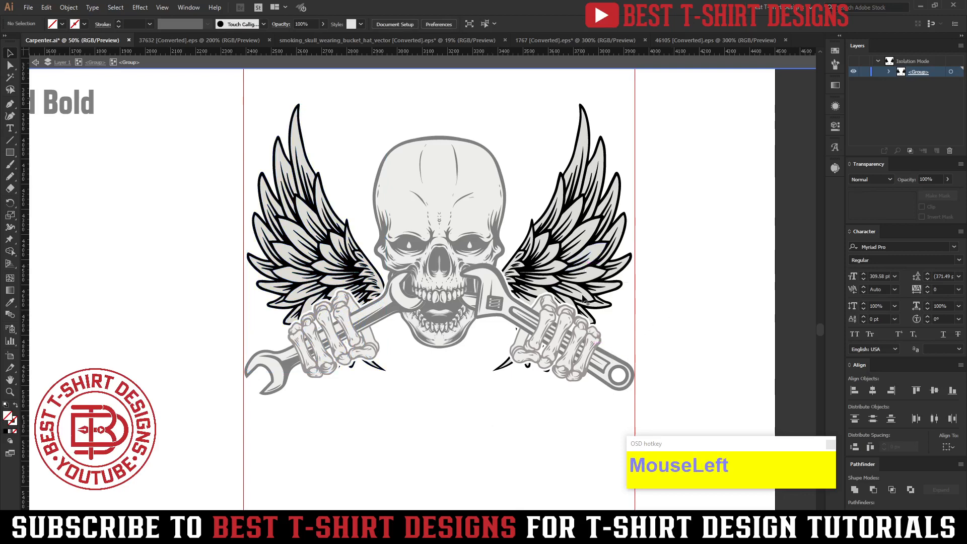
double_click(500, 410)
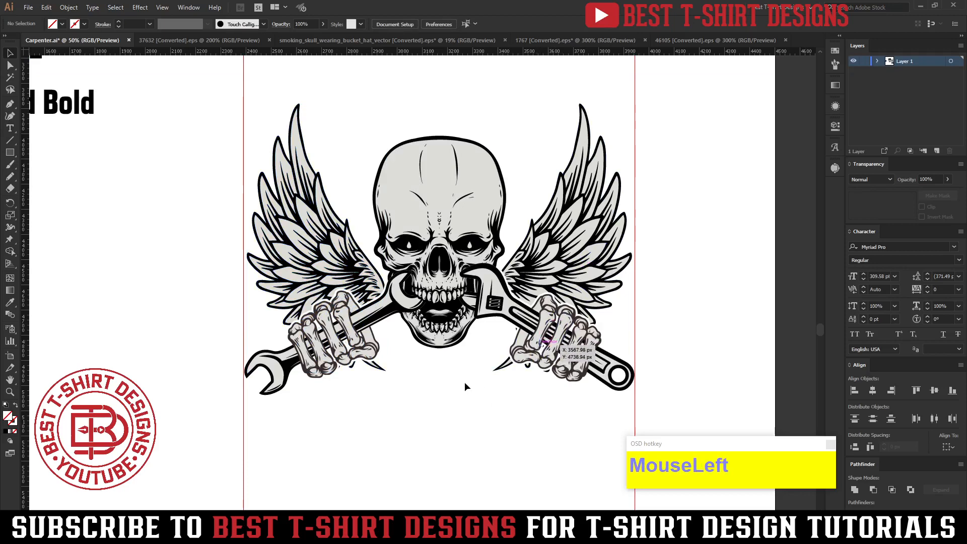
Isolate the wing pair inside the winged skull group and delete the left wing.
left_click(588, 260)
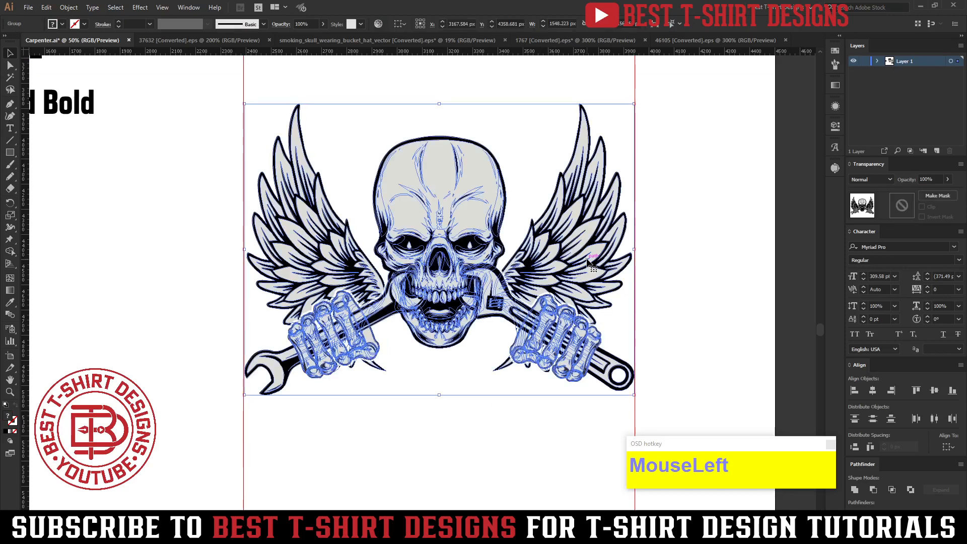
double_click(588, 260)
left_click(302, 232)
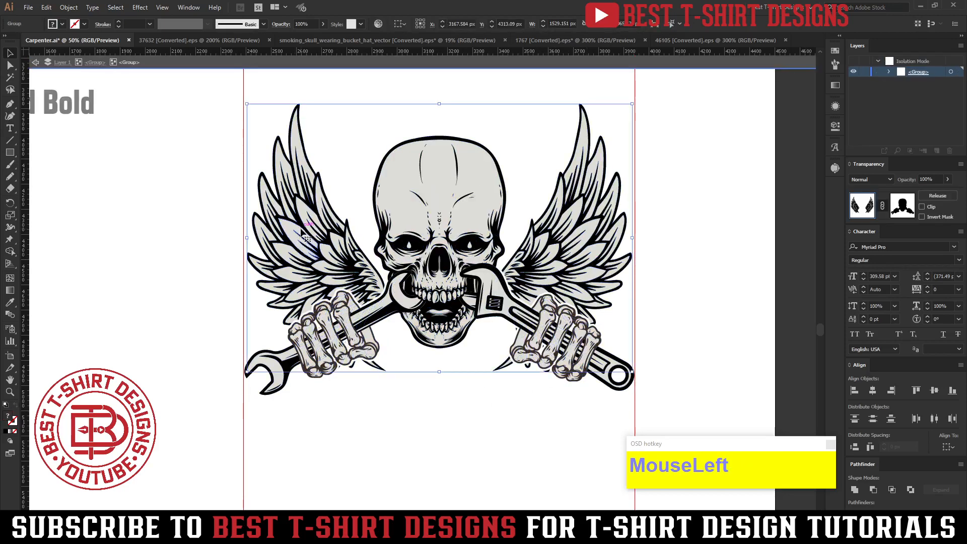
double_click(302, 233)
key("Delete")
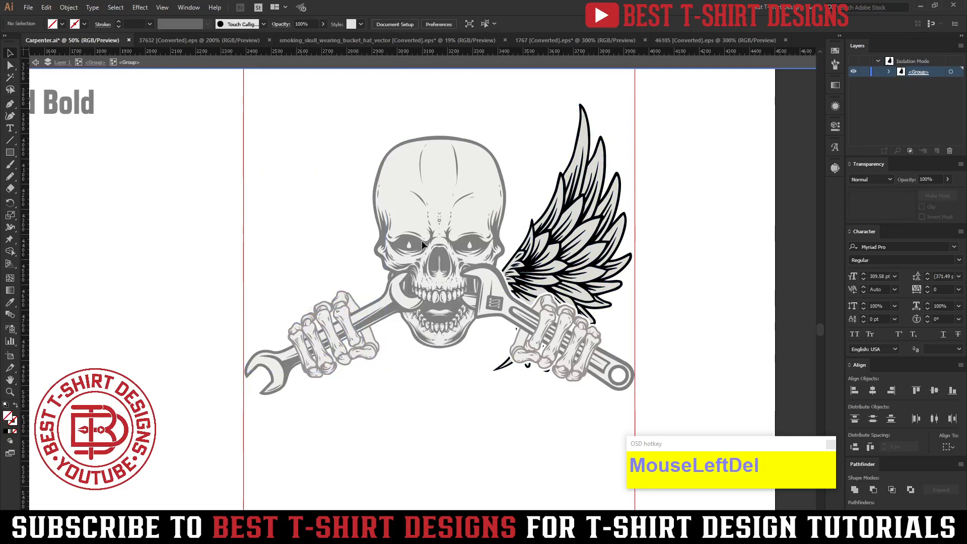
Scale the right wing up proportionally to about 664 px wide and place its outer edge at the right guide.
left_click(559, 247)
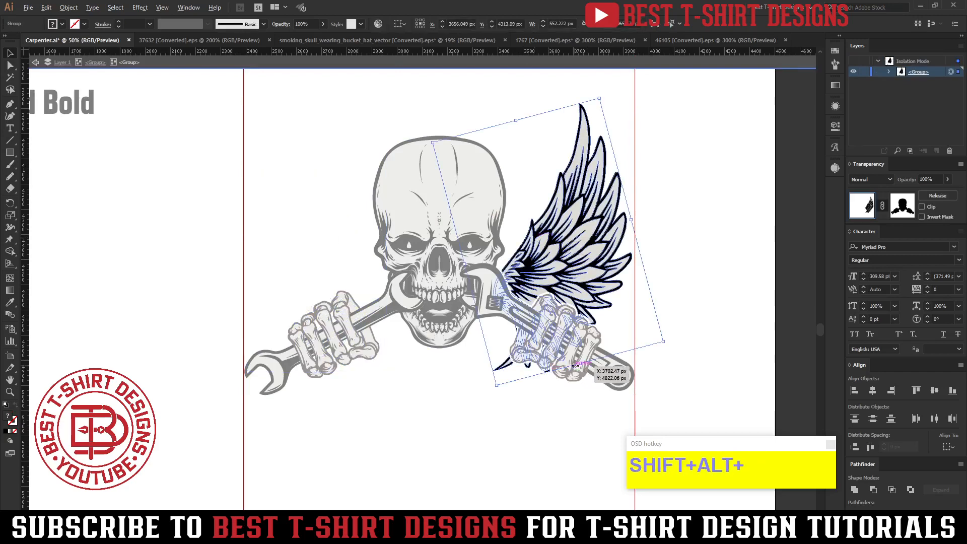
left_click_drag(580, 363, 577, 391)
left_click_drag(598, 235, 581, 233)
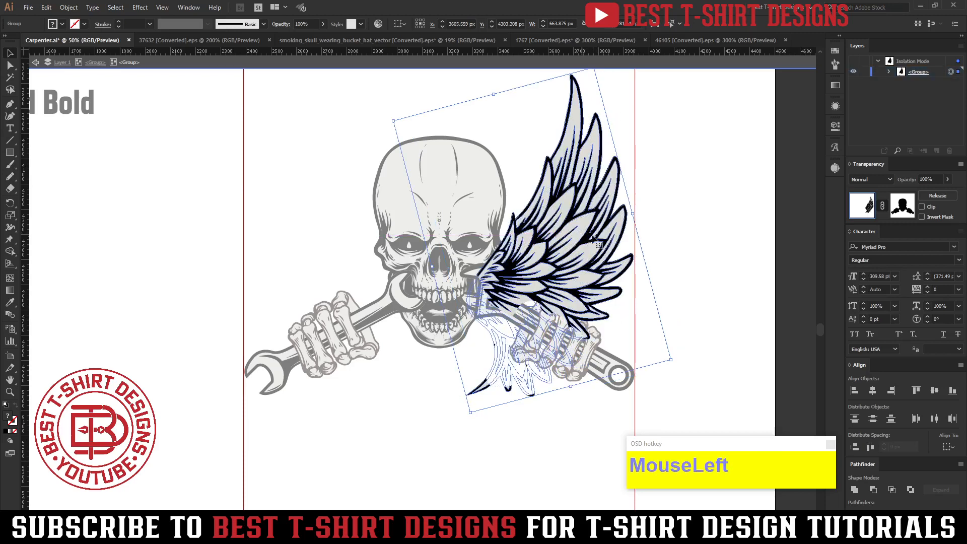
left_click(705, 246)
left_click(584, 223)
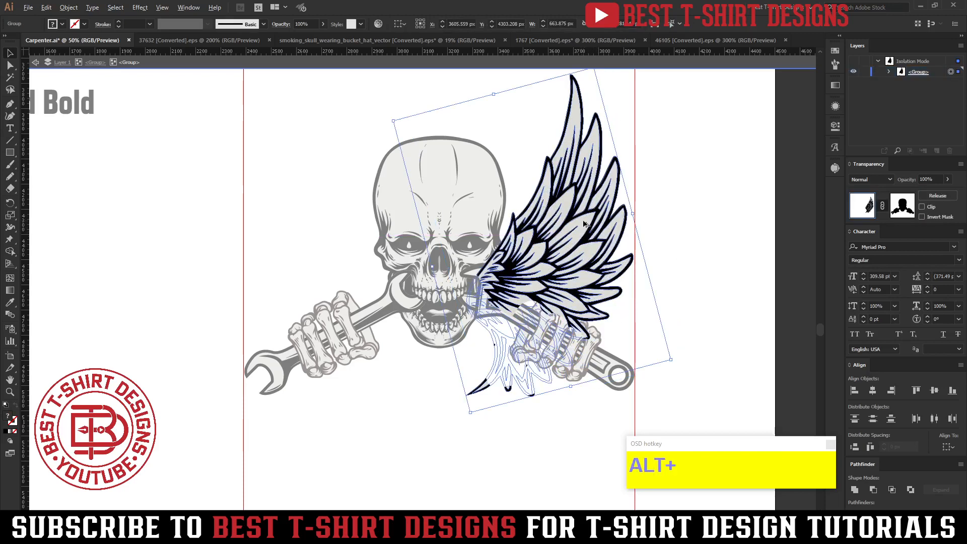
Clear all the contents of the wing's opacity mask and return to editing the artwork.
left_click(901, 205)
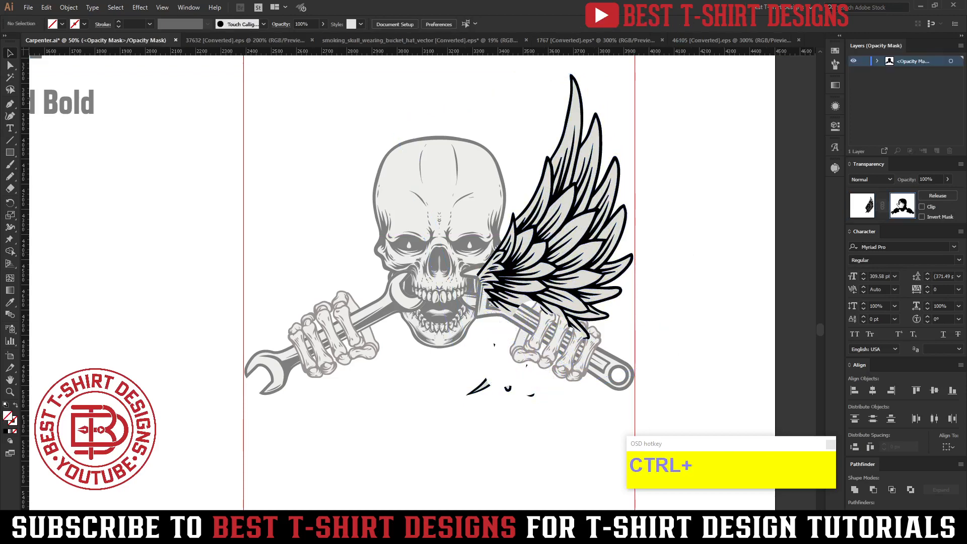
key("ctrl+a")
key("Delete")
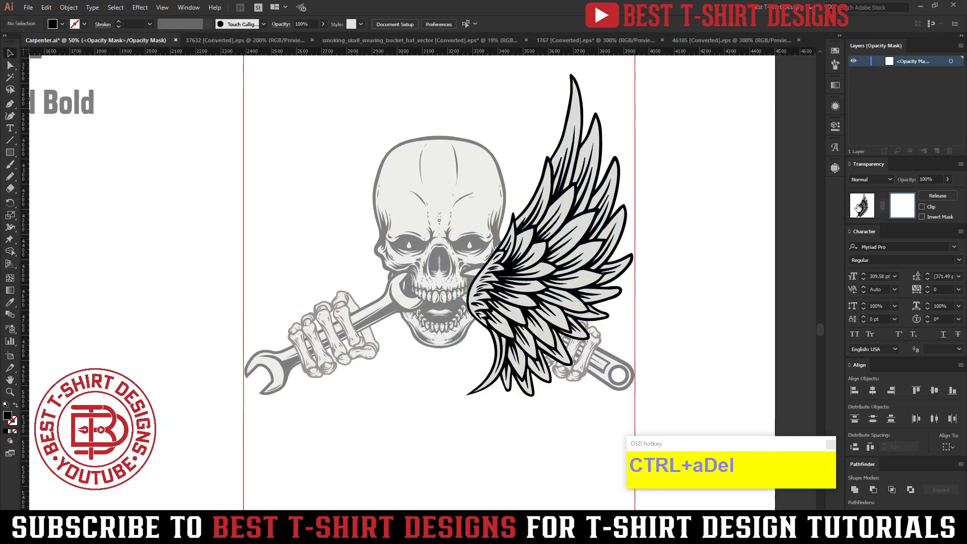
left_click(862, 205)
Duplicate the enlarged wing to the skull's other side and reflect the copy across the vertical axis.
double_click(554, 268)
left_click_drag(554, 268, 375, 265)
key("ctrl+r")
left_click(96, 164)
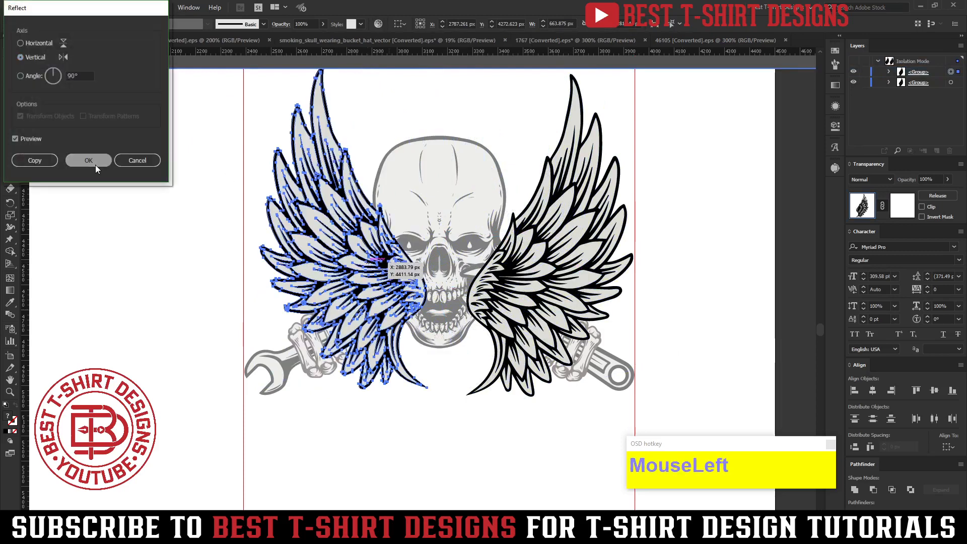
Move the mirrored wing outward until its feather tips reach the left guide.
key("shift+Left")
key("shift+Left")
key("shift+Left")
key("shift+Left")
key("shift+Left")
key("shift+Left")
key("shift+Left")
key("shift+Left")
key("shift+Left")
key("shift+Left")
key("shift+Left")
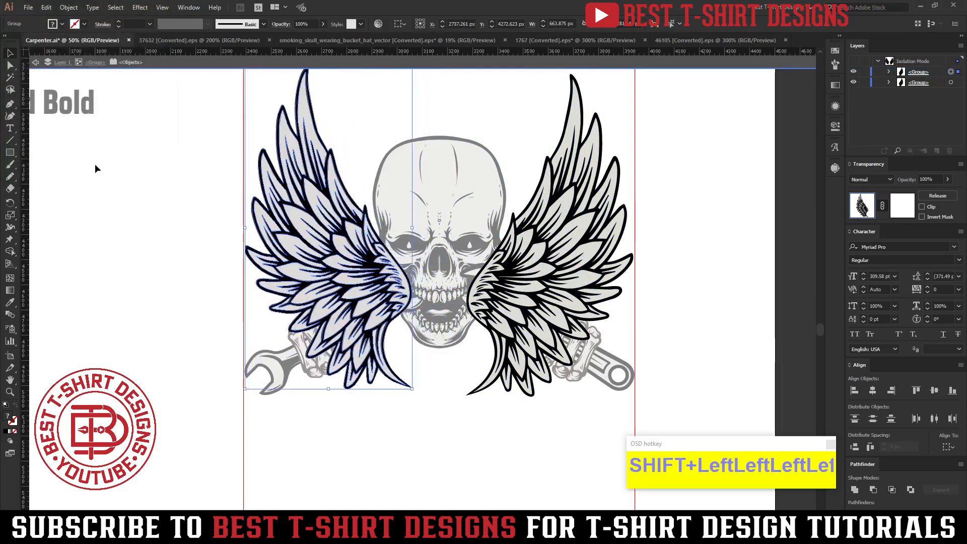
Align both wings on their vertical centers and group them.
left_click(579, 211, "shift")
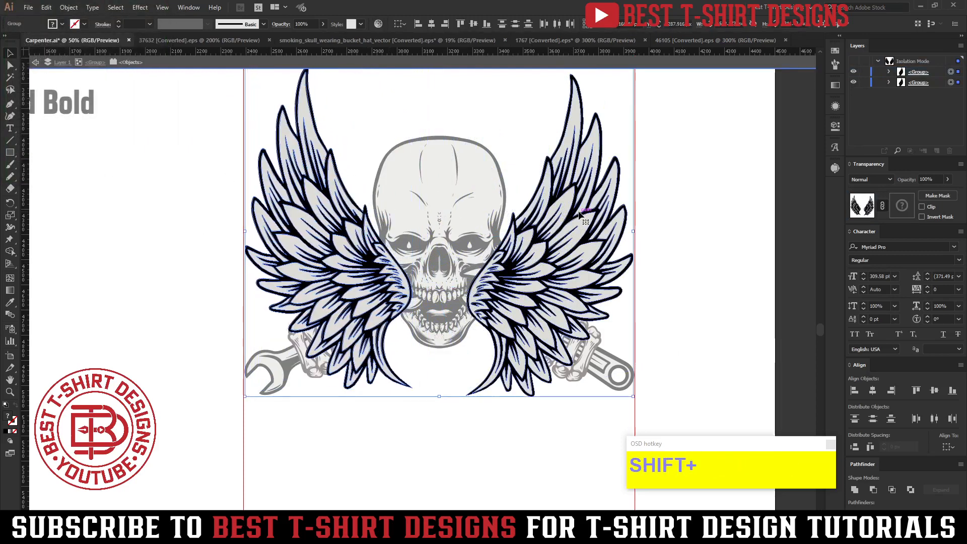
left_click(473, 24)
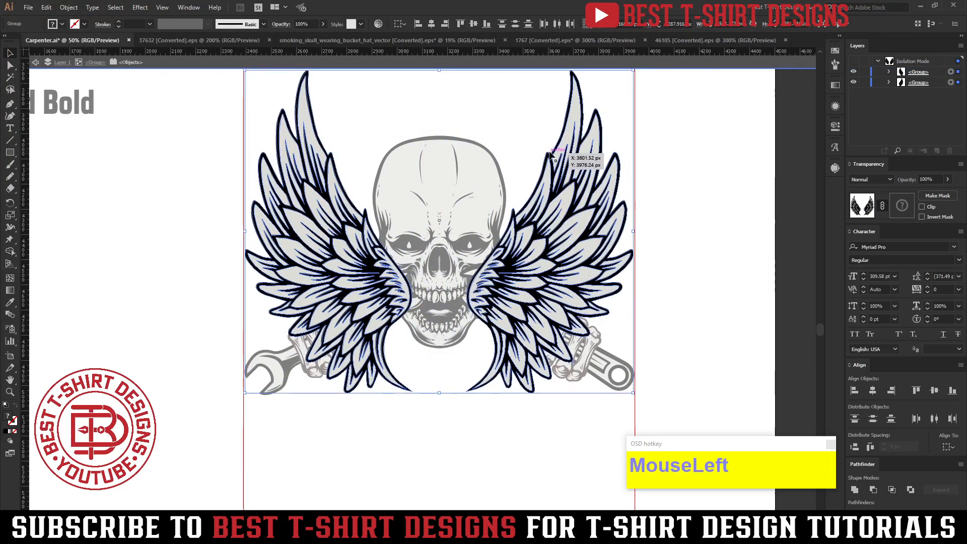
key("ctrl+g")
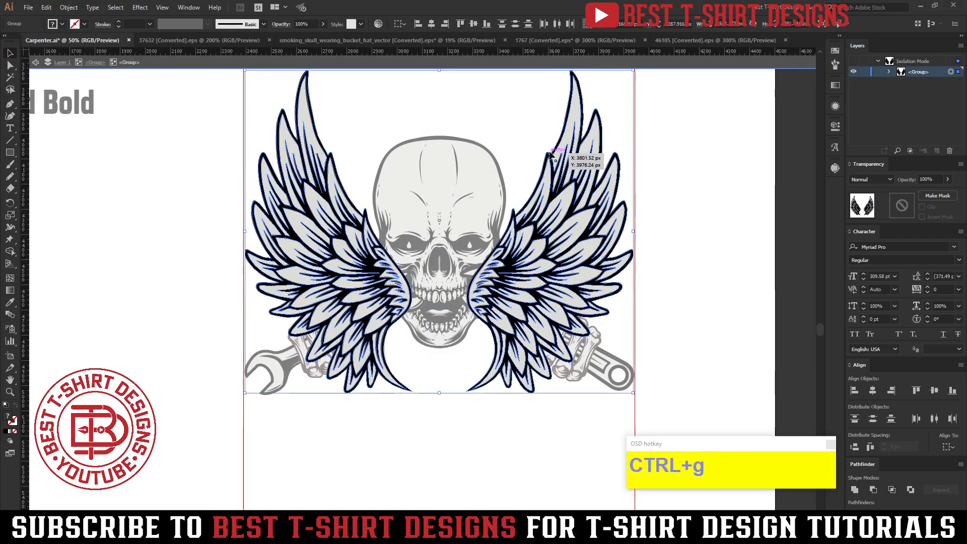
Lower the grouped wings about 30 px behind the skull and leave isolation mode.
key("shift+Down")
key("shift+Down")
key("shift+Down")
key("shift+Down")
key("shift+Down")
key("shift+Down")
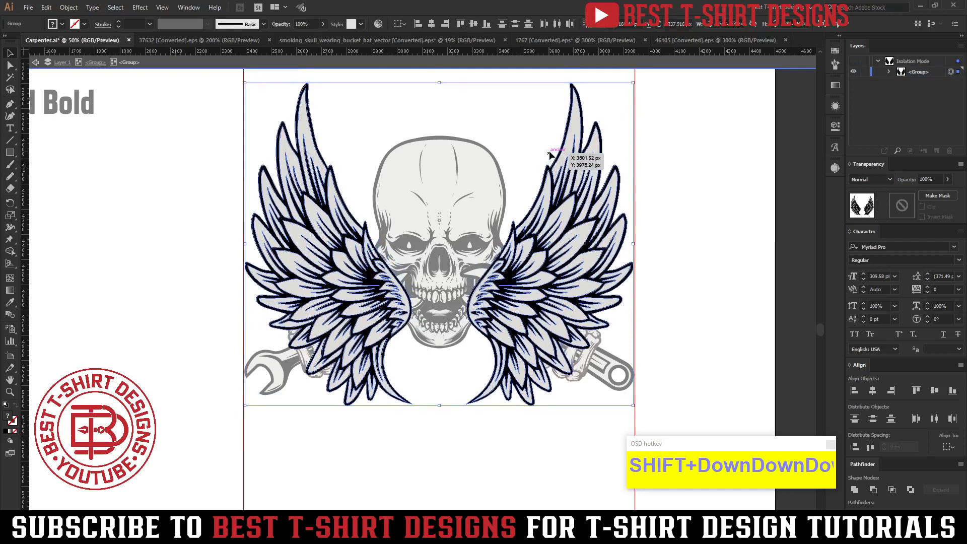
scroll(646, 211, "up", 2)
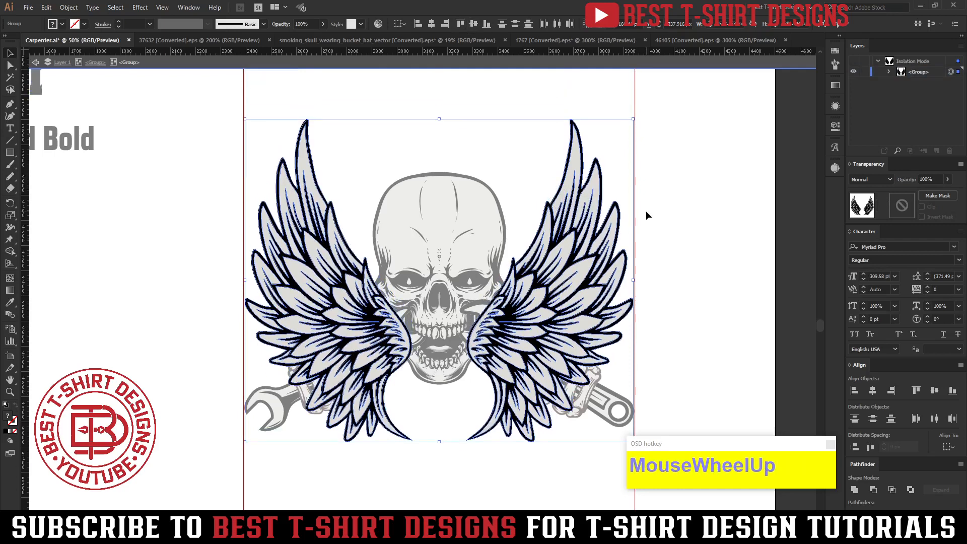
key("shift+Up")
key("shift+Up")
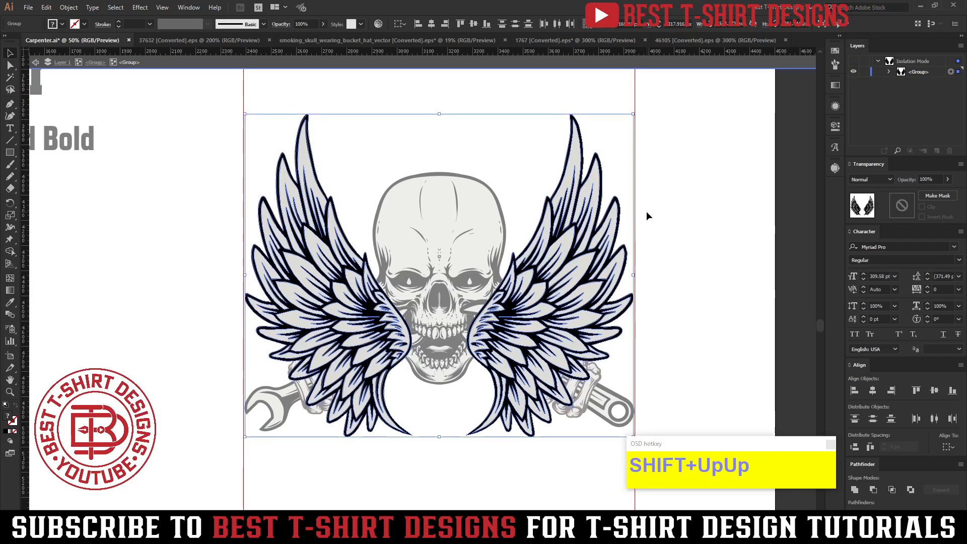
double_click(670, 234)
Examine the winged skull artwork up close around the lower feathers, hands and wrench, and as a whole beneath the slogan.
scroll(618, 347, "down", 1)
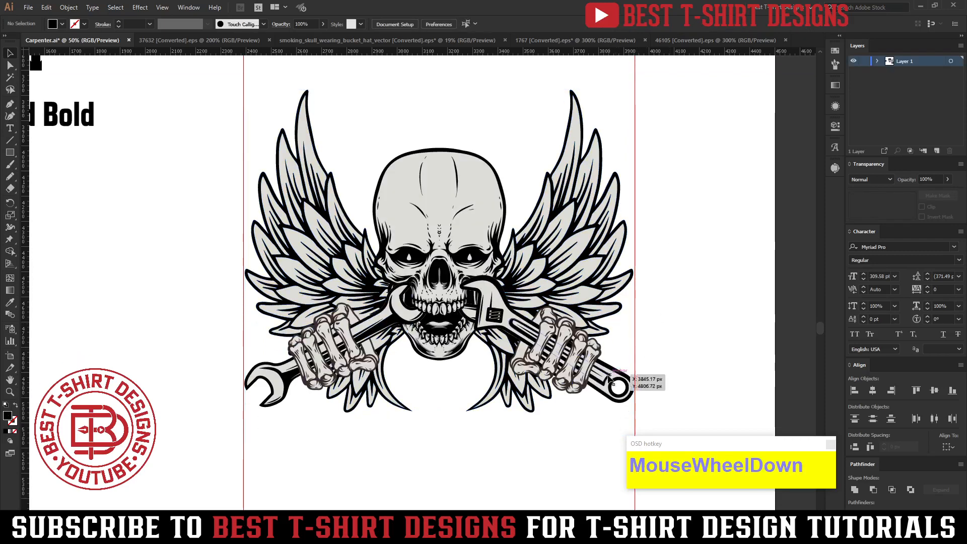
left_click(610, 376)
scroll(682, 360, "down", 3)
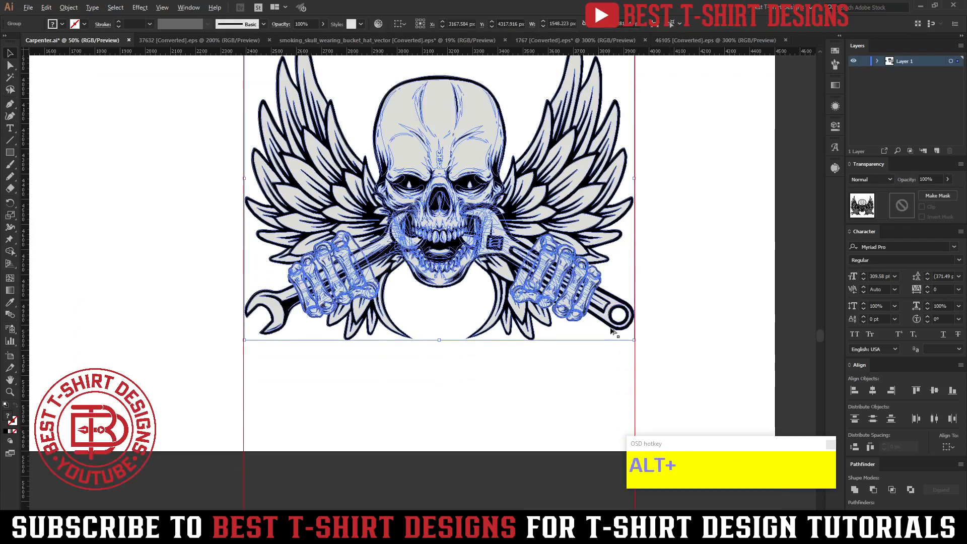
scroll(612, 330, "up", 3, "alt")
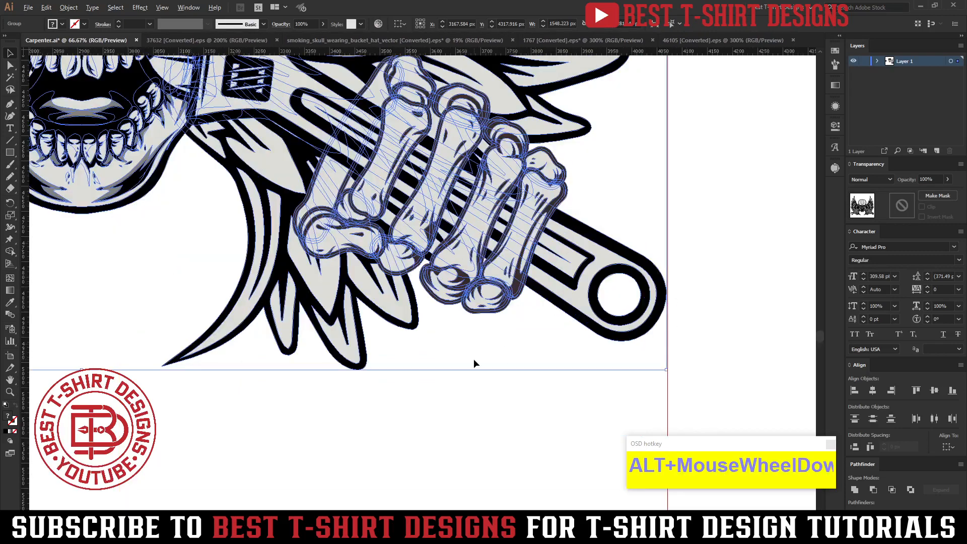
scroll(474, 359, "down", 2, "alt")
scroll(426, 383, "up", 1, "alt")
scroll(425, 382, "down", 3, "alt")
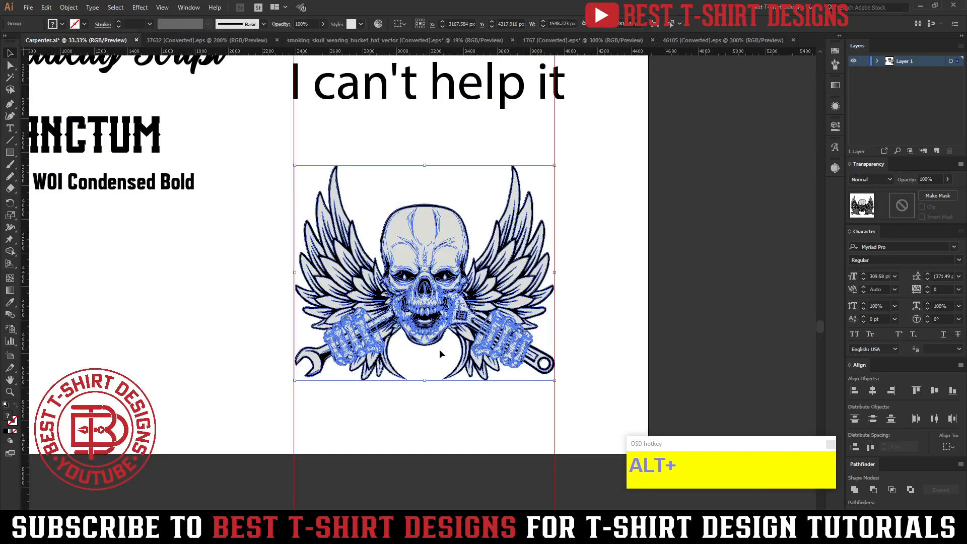
left_click(415, 242)
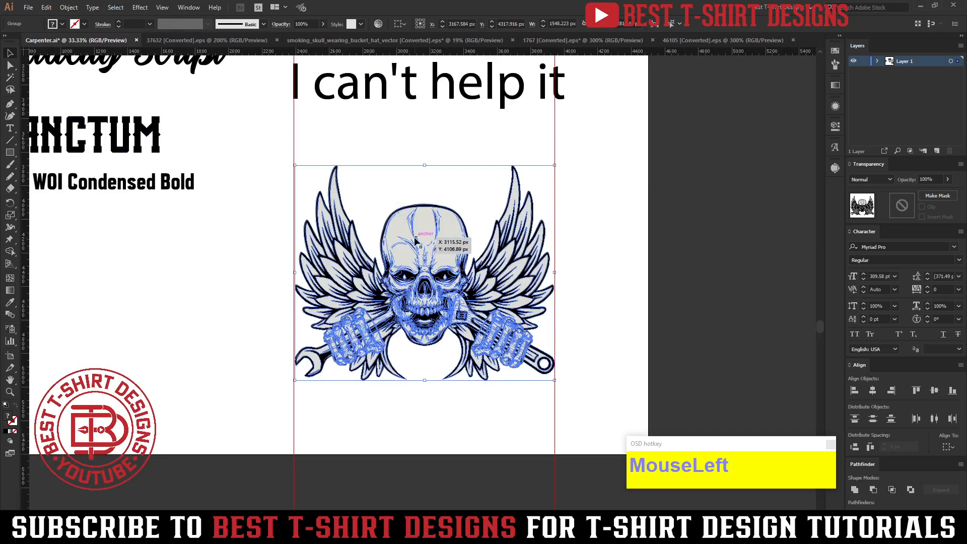
Ungroup the winged skull artwork so the skull with wrenches and the wings are separate.
left_click(449, 193)
left_click(444, 245)
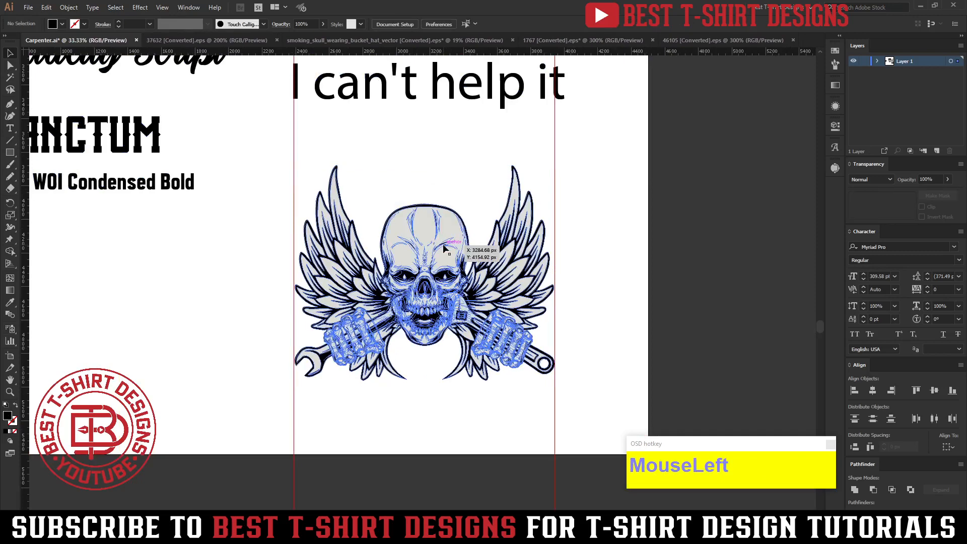
right_click(502, 245)
left_click(524, 328)
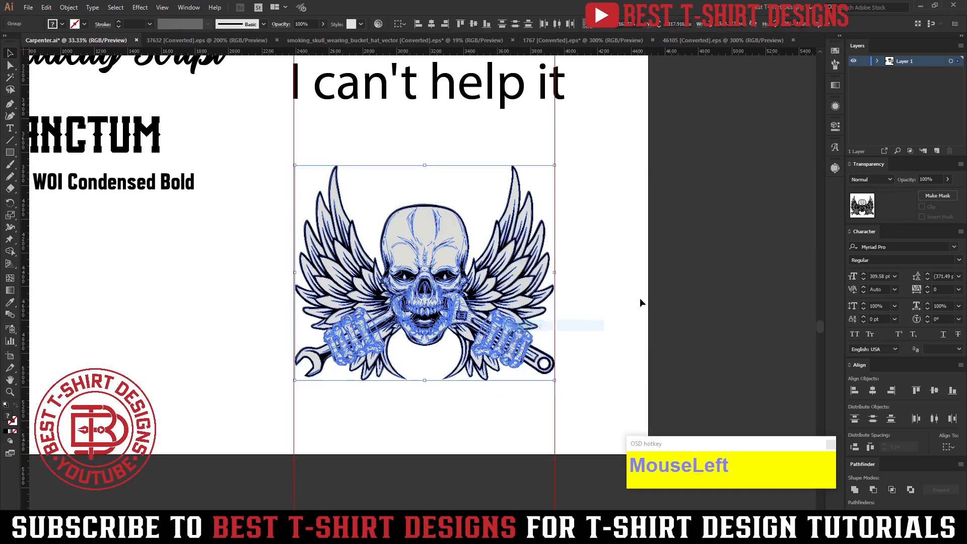
Center the wings horizontally on the skull-and-wrenches group, using the skull group as the key object.
left_click(428, 236)
left_click(515, 246, "shift")
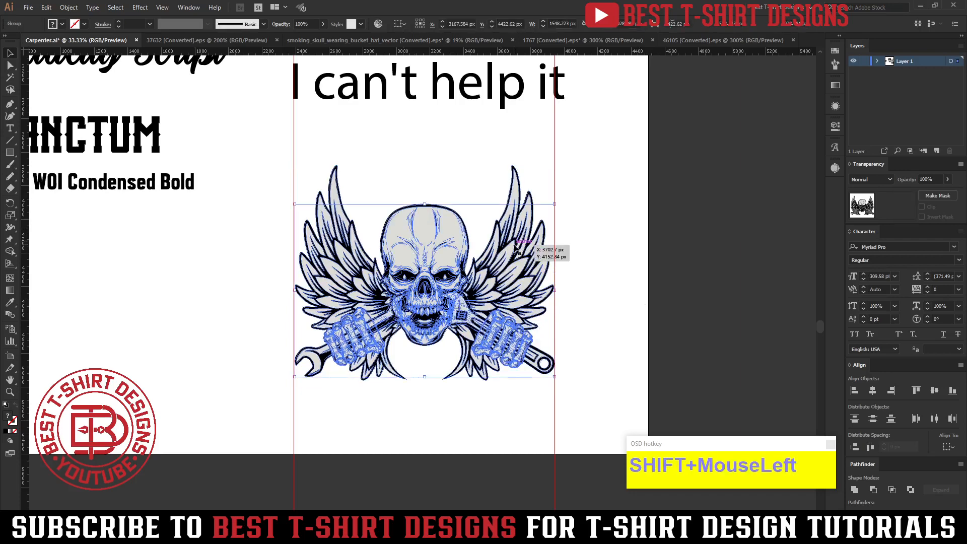
left_click(425, 234)
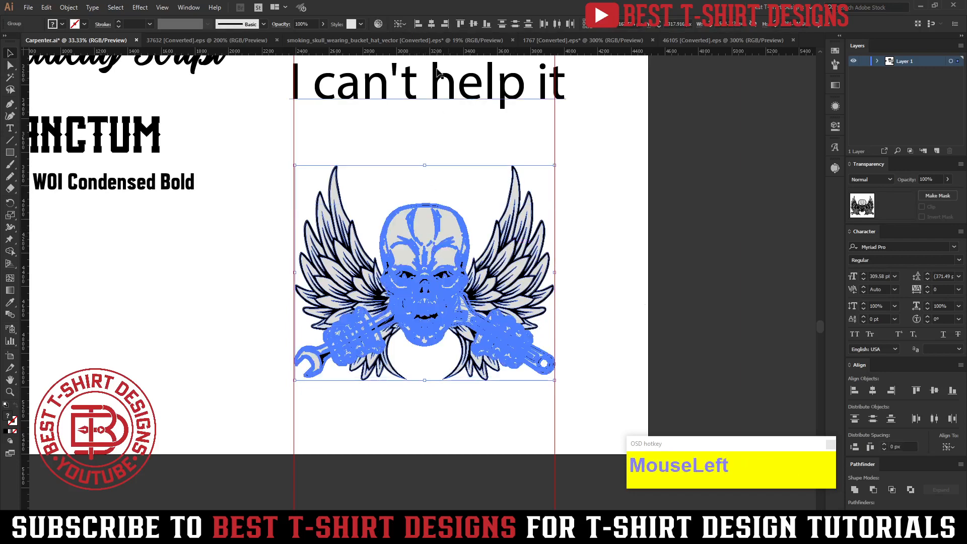
left_click(430, 25)
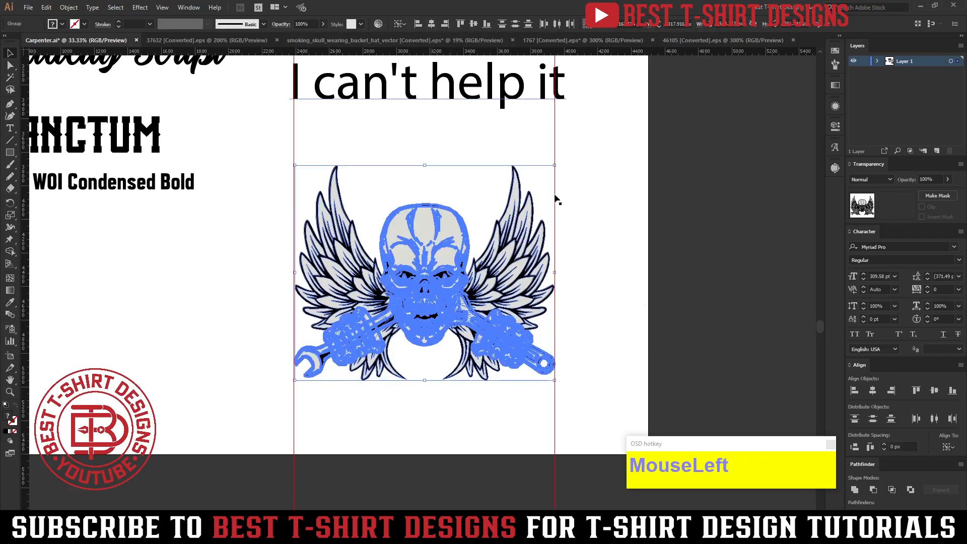
left_click(585, 226)
Offset the paths of the skull, hands and wrenches by 10 px and cut the resulting offset shapes.
scroll(459, 378, "up", 1)
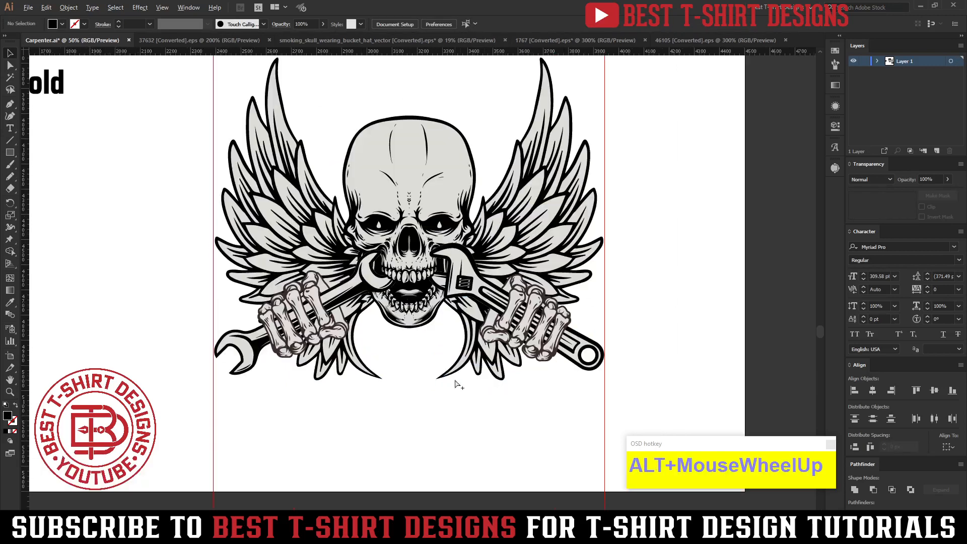
left_click(554, 351)
key("ctrl+alt+f")
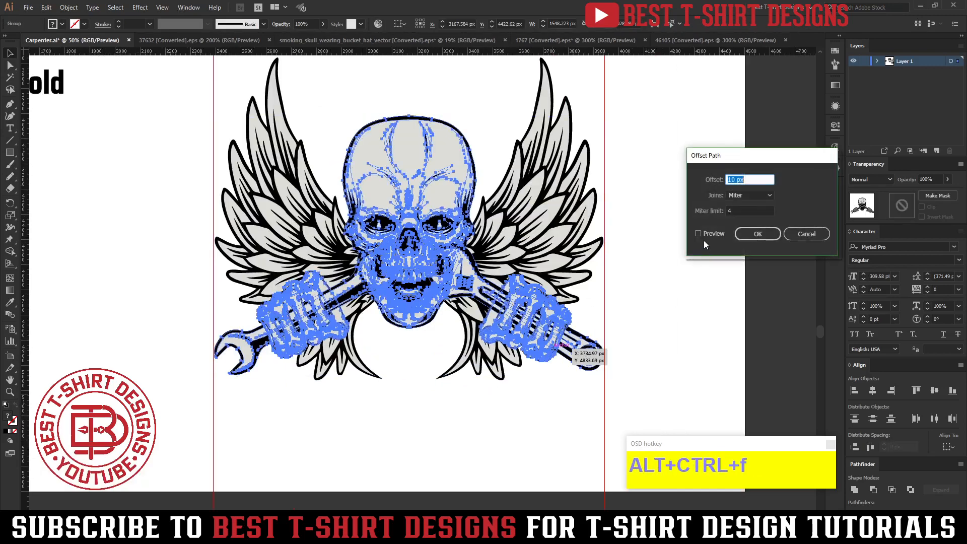
left_click(706, 233)
left_click(756, 235)
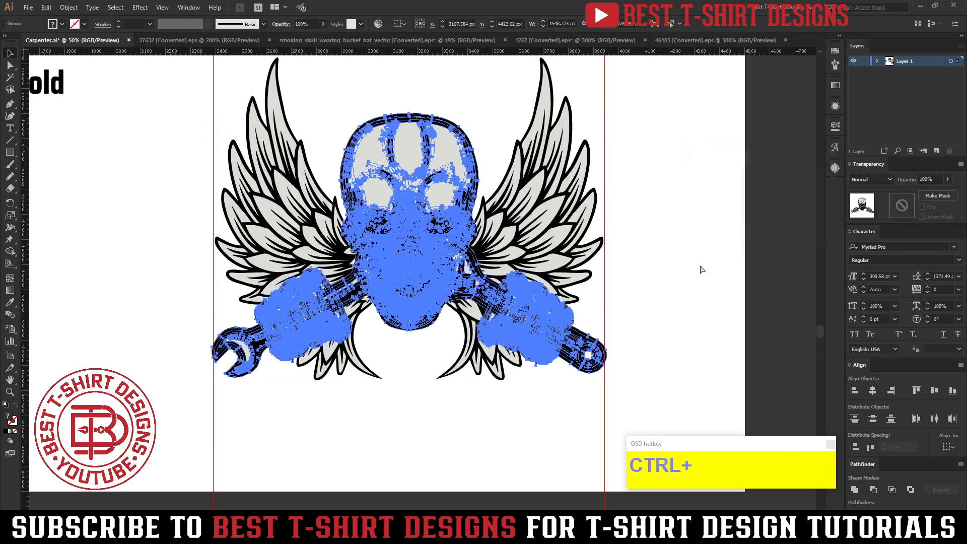
key("ctrl+x")
Create an unclipped opacity mask on the wings and paste the cut offset shapes in place inside it.
left_click(590, 248)
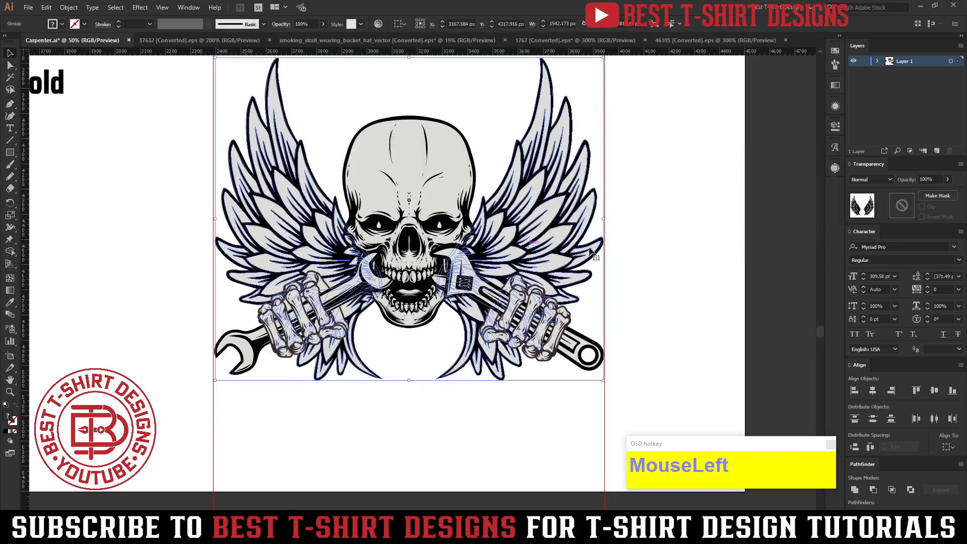
left_click(902, 207)
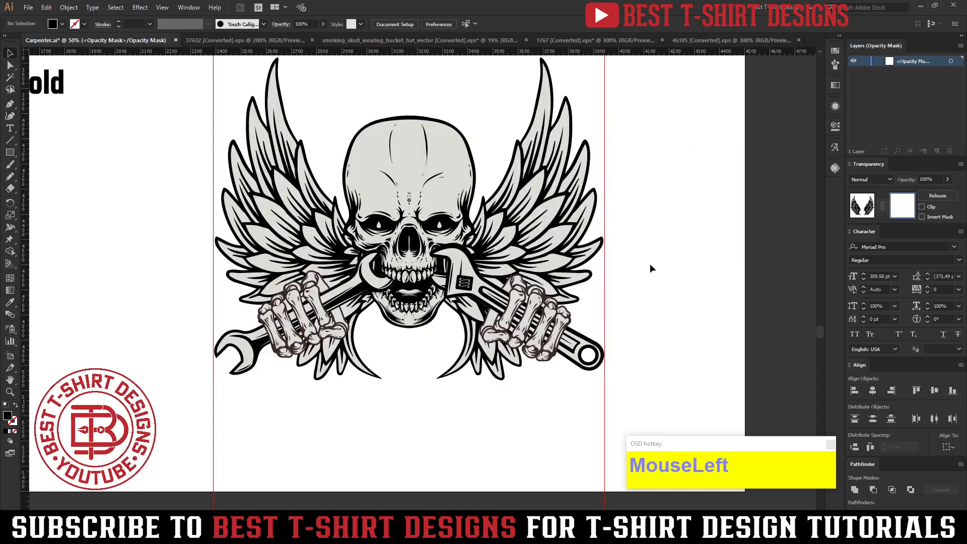
key("ctrl+f")
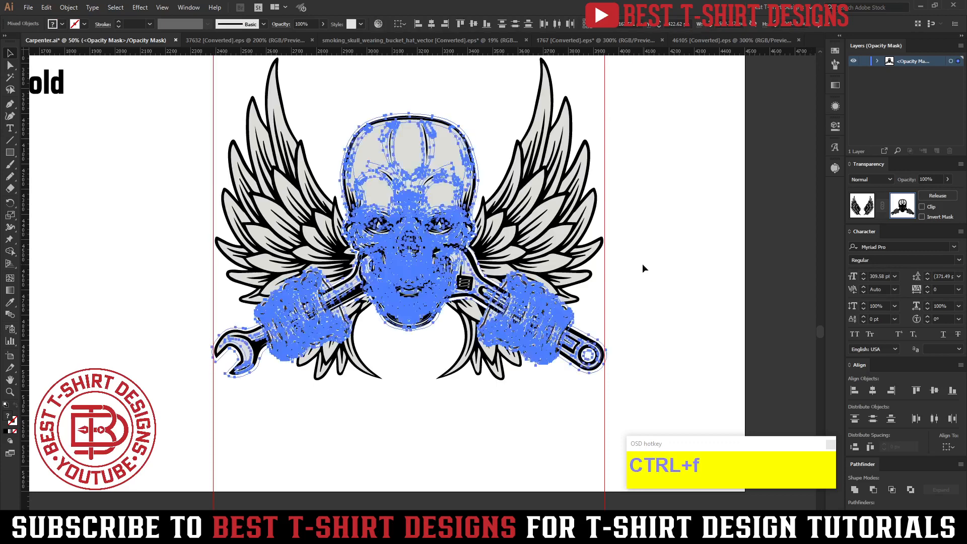
Unite the shapes inside the opacity mask, fill them with black, and return to editing the artwork.
left_click(855, 489)
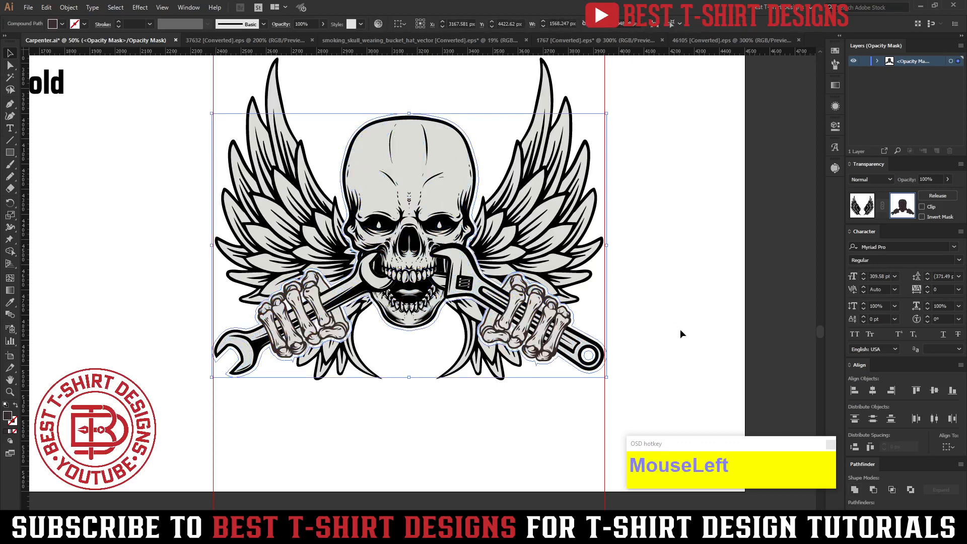
left_click(835, 52)
left_click(736, 78)
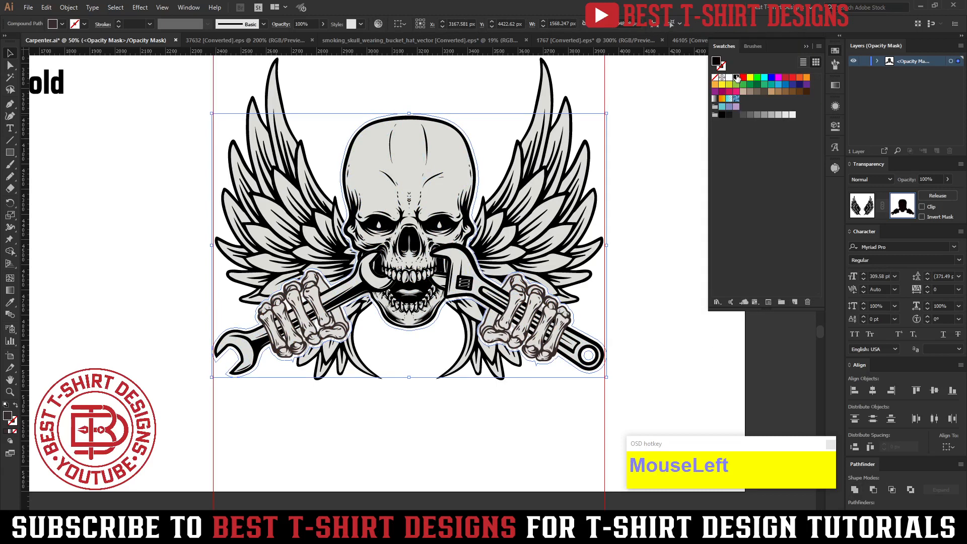
left_click(838, 52)
left_click(666, 246)
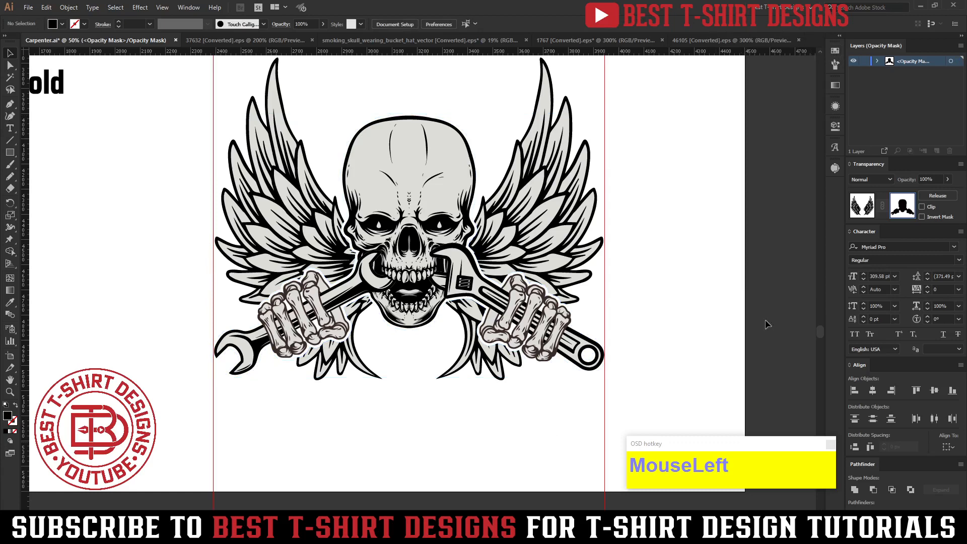
left_click(862, 206)
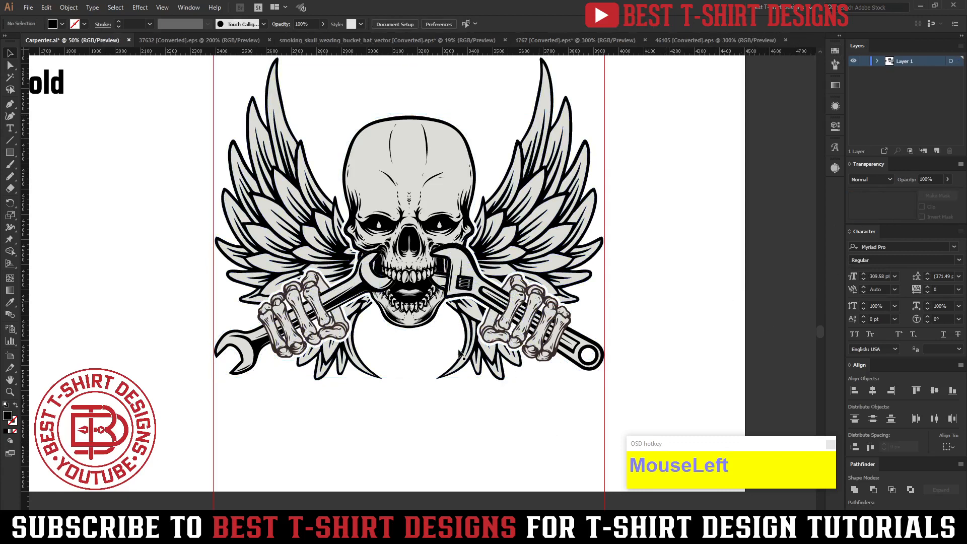
Group the skull, hands, wrenches and masked wings together.
scroll(421, 356, "down", 1, "alt")
left_click(429, 396)
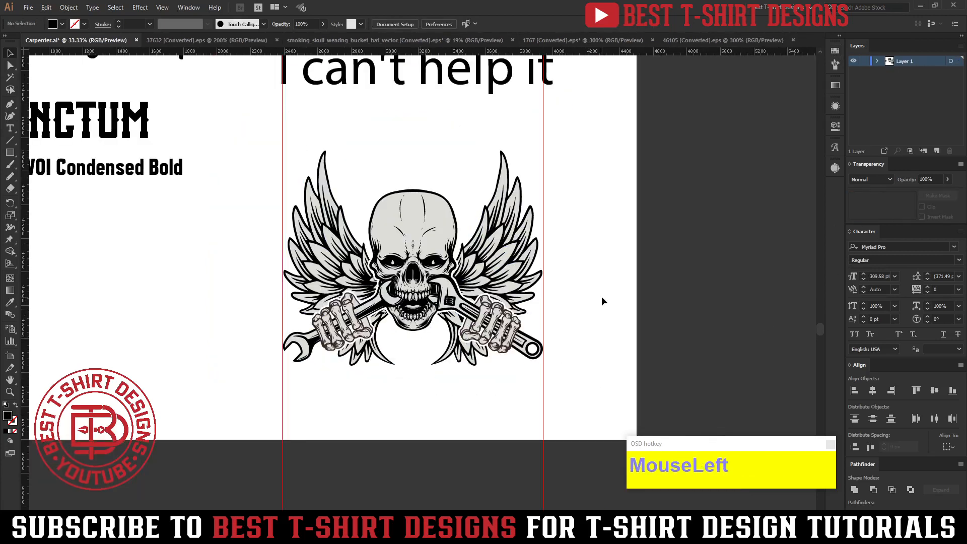
scroll(603, 301, "up", 1)
left_click_drag(520, 390, 321, 206)
key("ctrl+g")
left_click(576, 271)
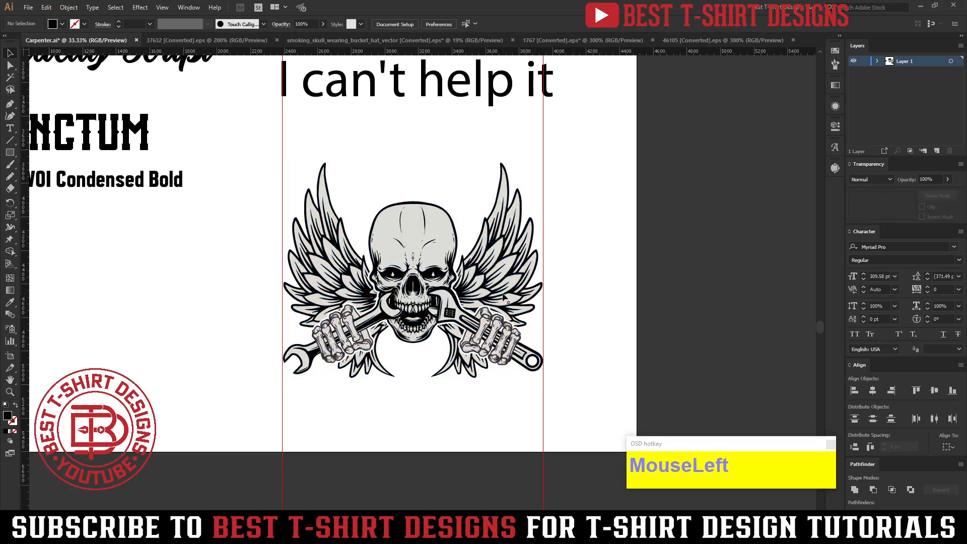
Move the slogan text off the artboard onto the pasteboard on its right side.
scroll(532, 305, "down", 1)
scroll(563, 298, "up", 3)
scroll(563, 298, "down", 1)
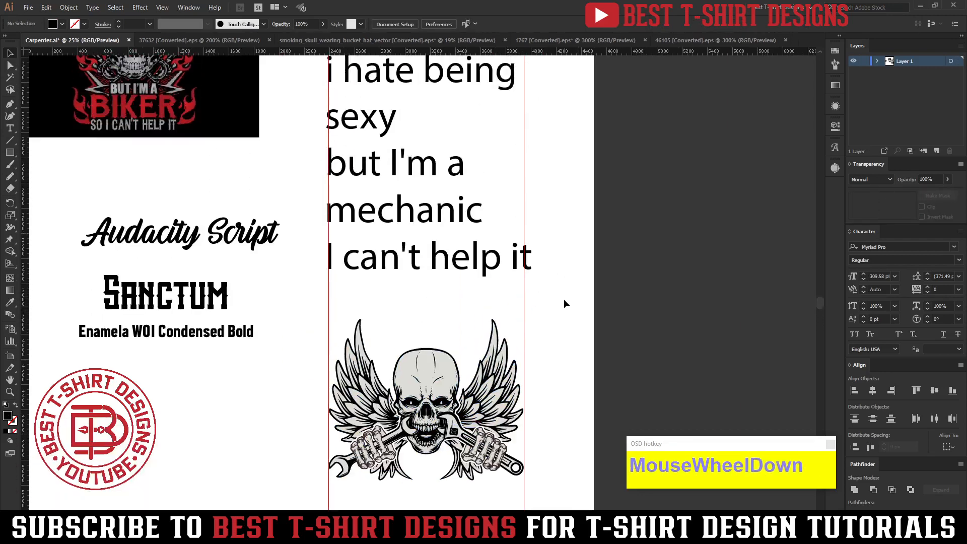
scroll(564, 298, "down", 4)
scroll(446, 298, "down", 1)
left_click_drag(433, 273, 687, 208)
Move the grouped winged skull up about 250 px between the guides.
left_click_drag(465, 385, 465, 386)
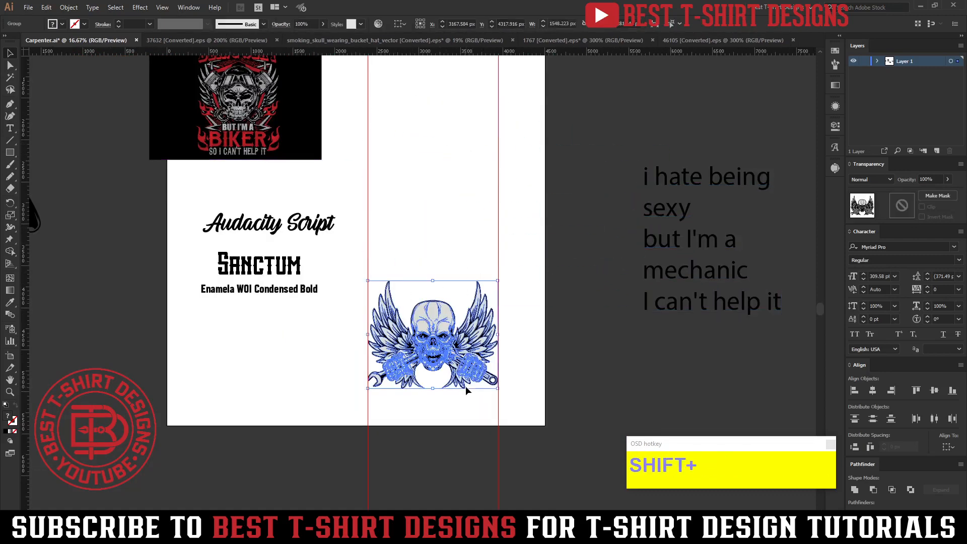
key("shift+Up")
key("shift+Up")
key("shift+Up")
key("shift+Up")
key("shift+Up")
key("shift+Up")
key("shift+Up")
key("shift+Up")
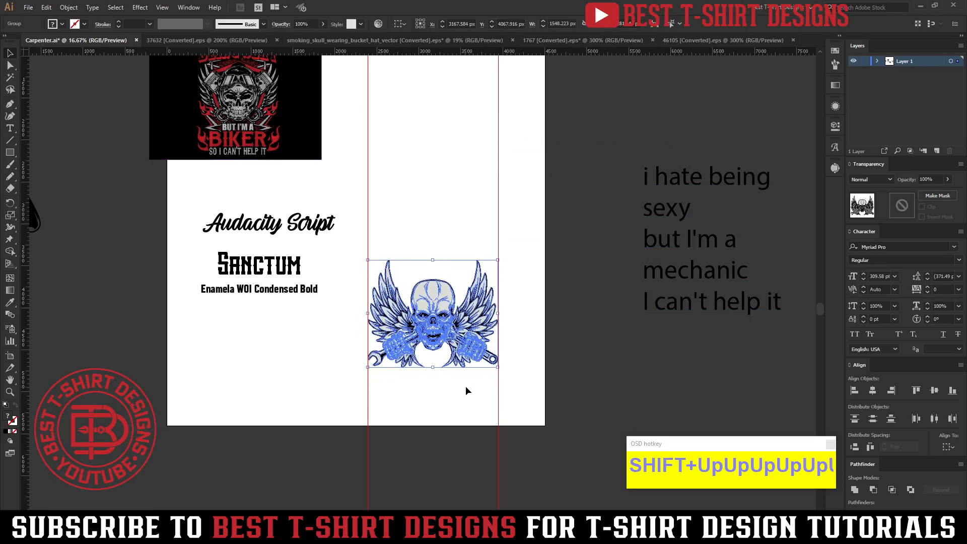
Draw a black square of about 348 px below the winged skull and center it horizontally on the artwork.
left_click(106, 225)
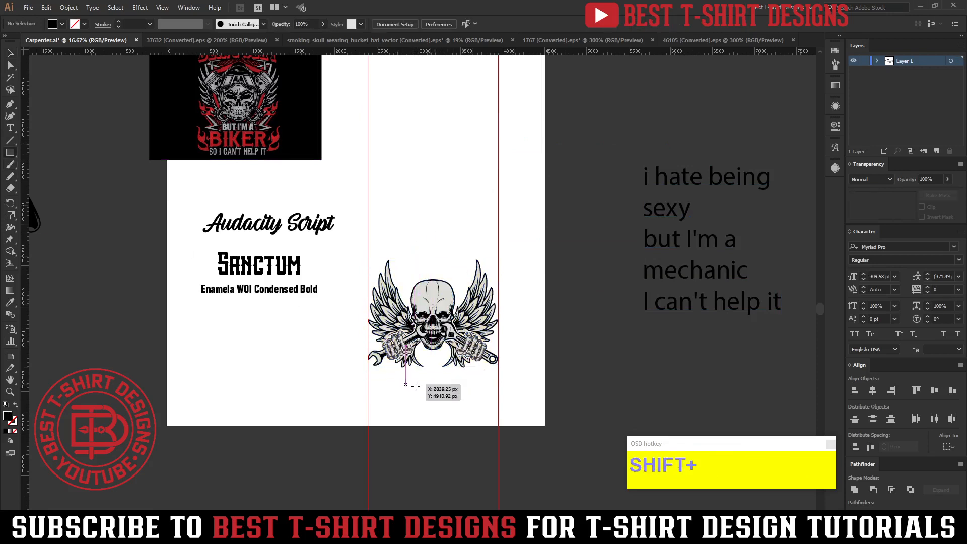
left_click_drag(419, 387, 449, 407)
key("shift+v")
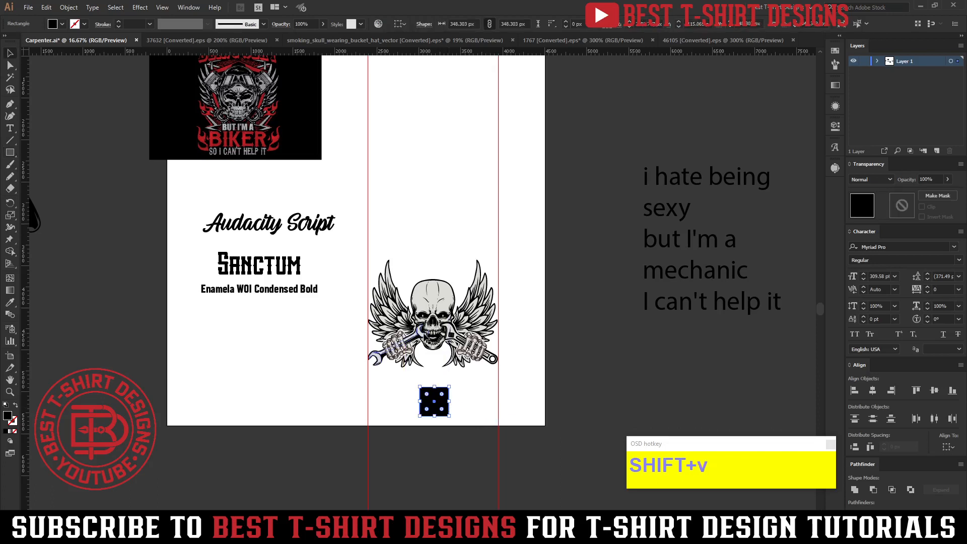
left_click(424, 337, "shift")
left_click(424, 335)
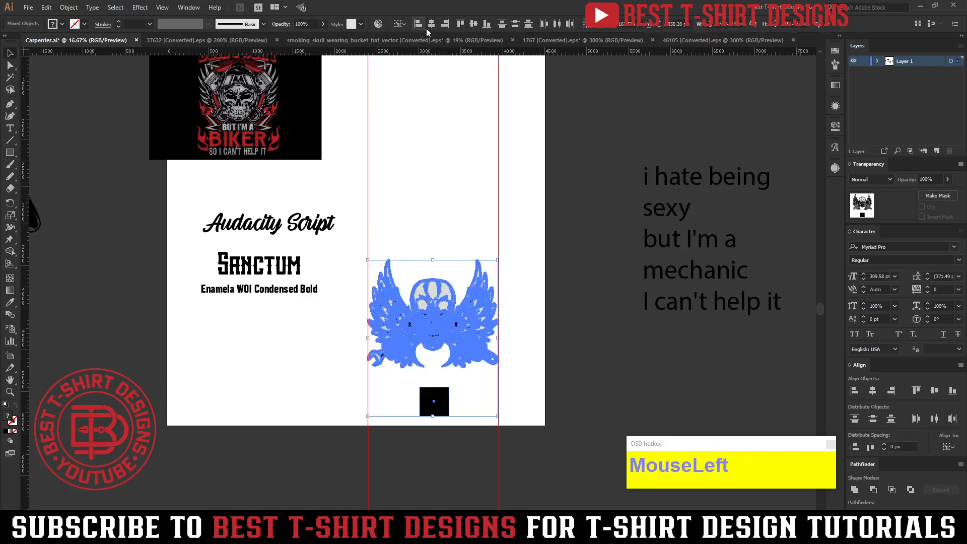
left_click(450, 198)
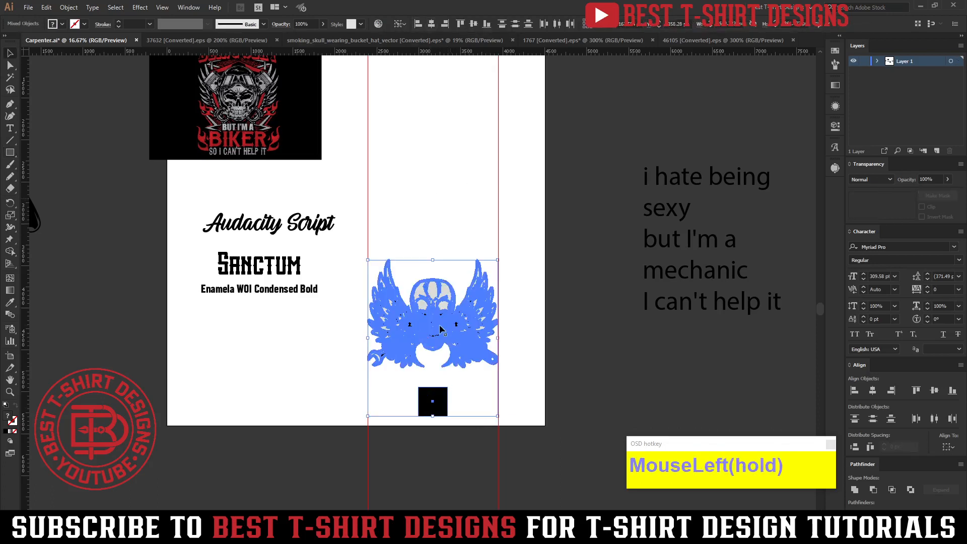
Move the winged skull to the upper part of the artboard and center it horizontally over the black square.
left_click_drag(435, 327, 431, 154)
left_click(438, 398, "shift")
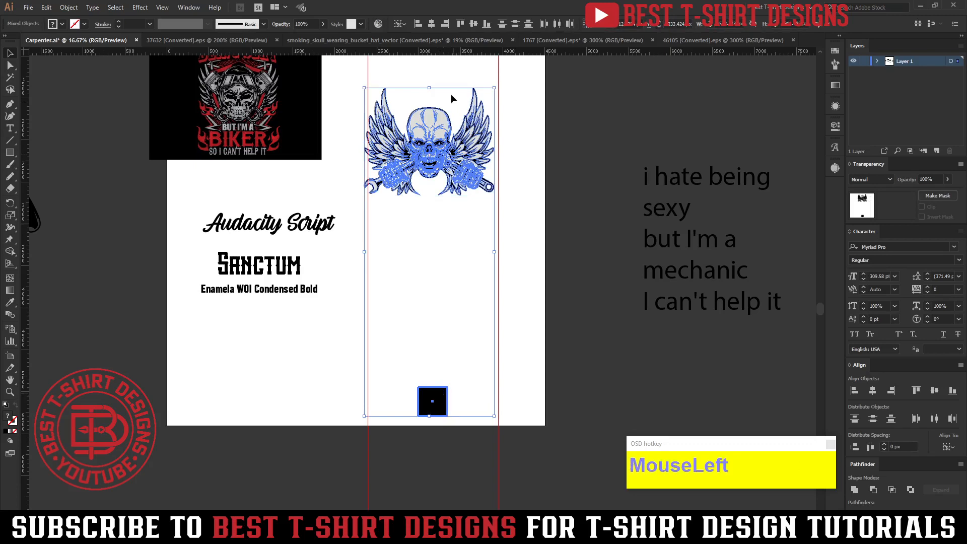
left_click(431, 24)
left_click(564, 249)
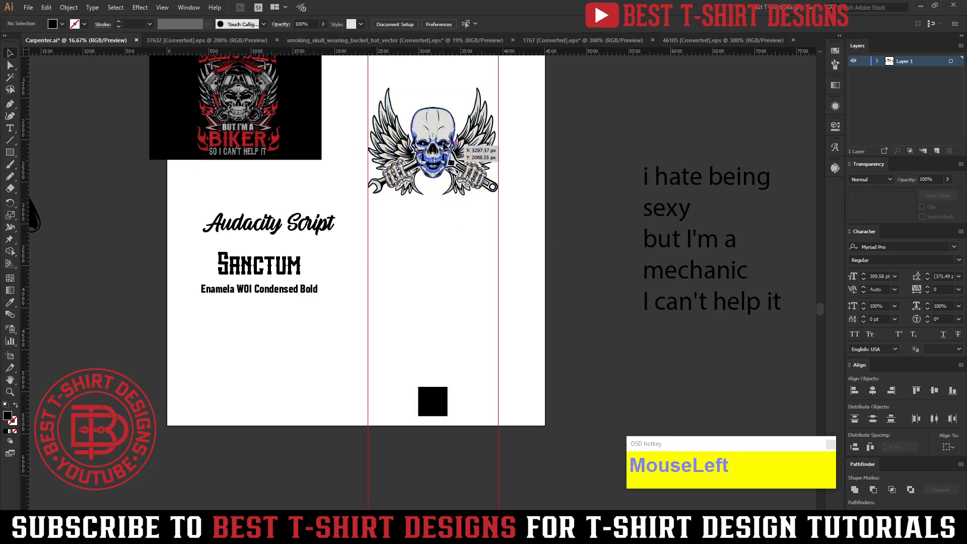
Move all the slogan lines back beside the winged skull at the artboard's right edge.
scroll(441, 317, "up", 2)
scroll(453, 141, "up", 1, "alt")
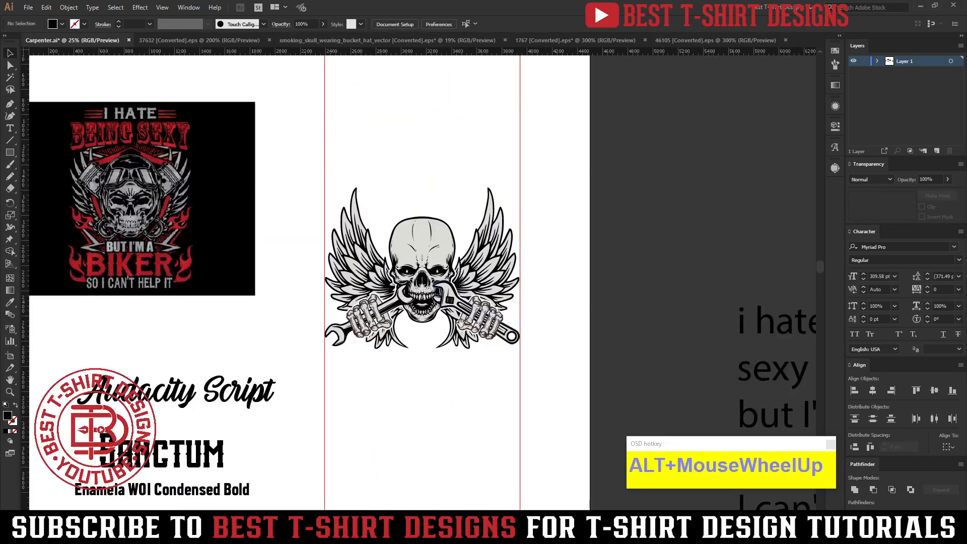
left_click_drag(654, 337, 563, 252)
scroll(553, 184, "down", 1, "alt")
left_click_drag(612, 162, 682, 415)
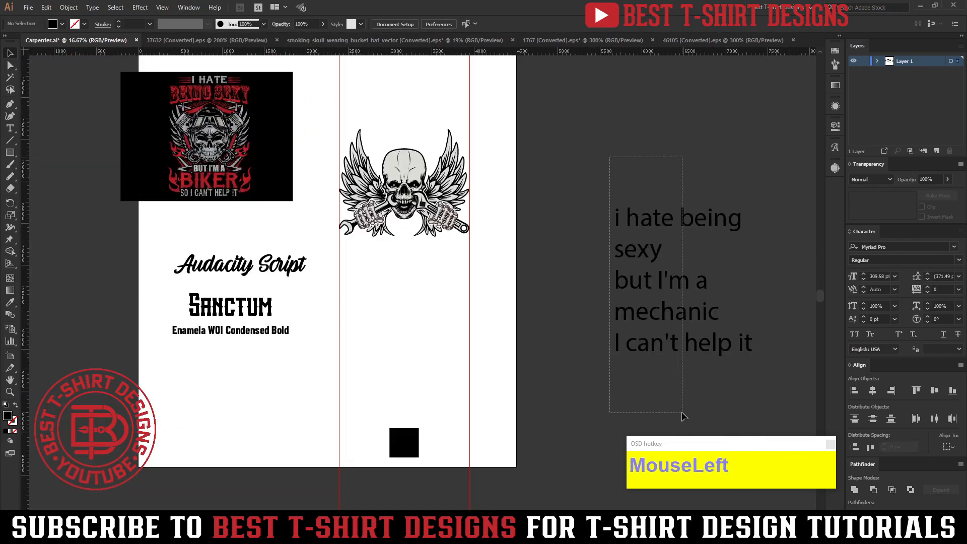
left_click_drag(659, 281, 491, 214)
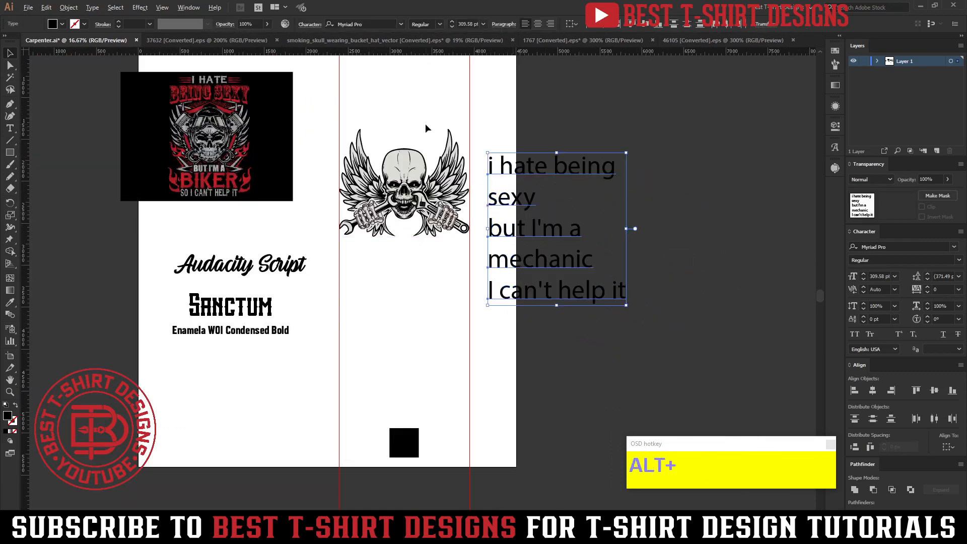
Place the word "sexy" just above the skull and match its font to the Audacity Script sample.
scroll(426, 126, "up", 1, "alt")
left_click(404, 352)
left_click_drag(576, 232, 403, 134)
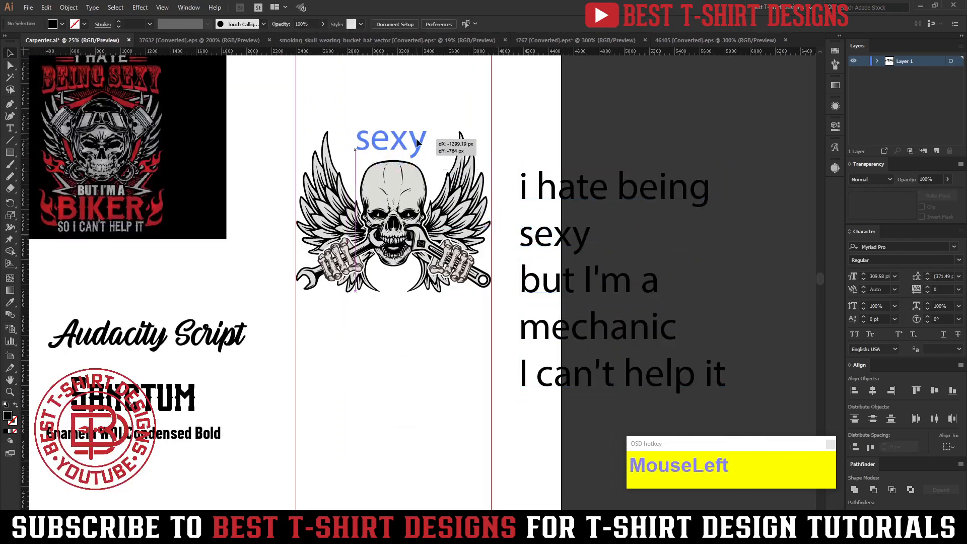
key("i")
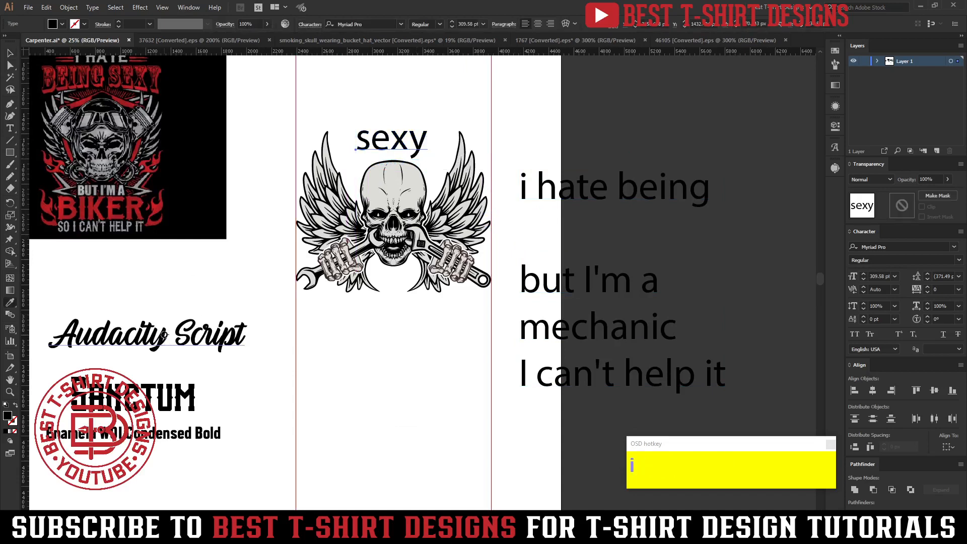
left_click(166, 339)
Capitalize the first letter of the script word above the skull so it reads "Sexy".
key("t")
left_click_drag(367, 141, 355, 143)
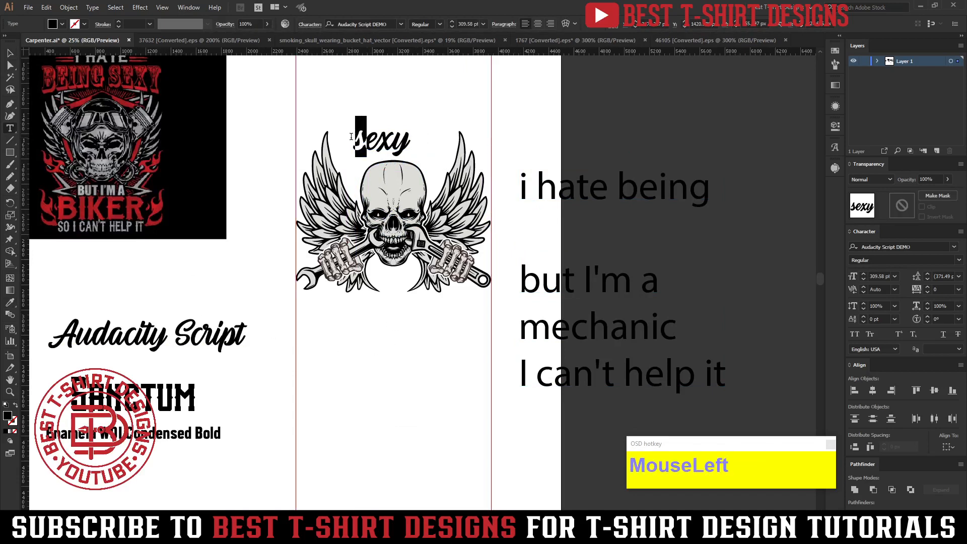
type("S")
left_click(11, 53)
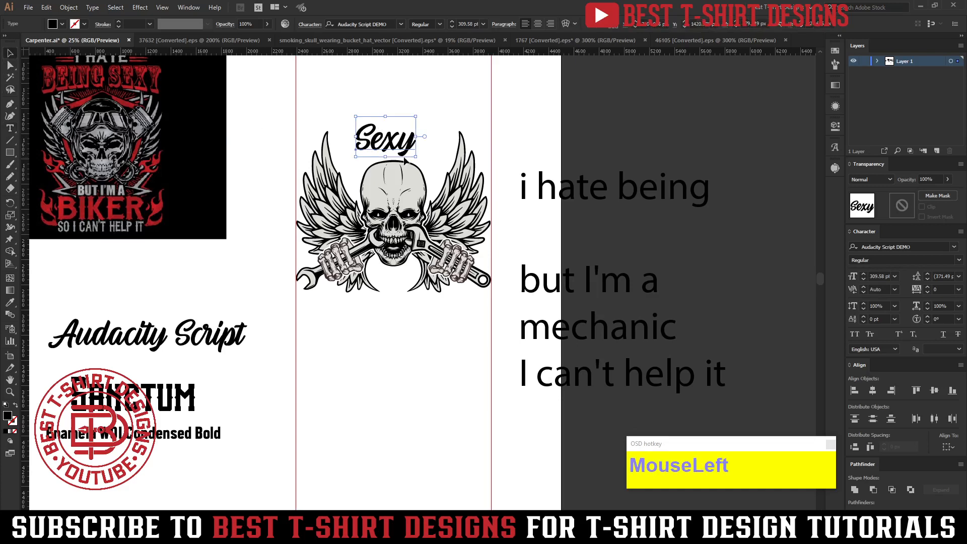
Enlarge the "Sexy" lettering above the skull to 565.64 pt.
left_click_drag(417, 135, 452, 141)
scroll(452, 141, "up", 1)
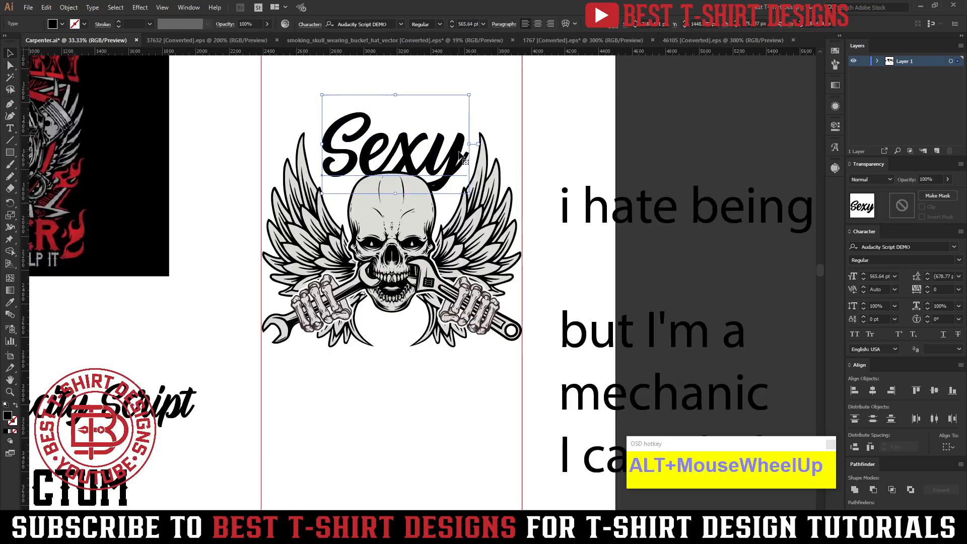
key("shift")
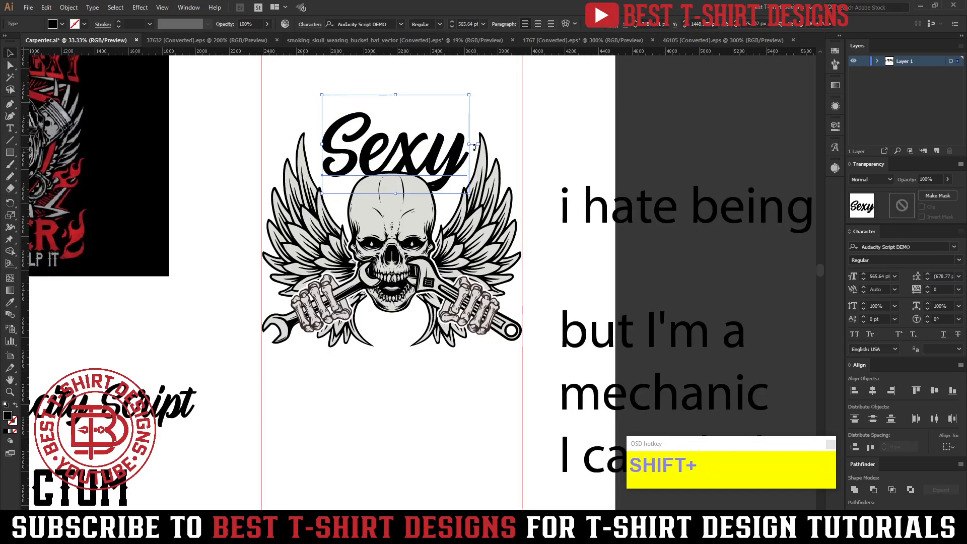
Lower the "S" of "Sexy" with the Touch Type tool to a baseline shift of -27 pt and nudge it slightly sideways.
key("shift+t")
left_click(346, 143)
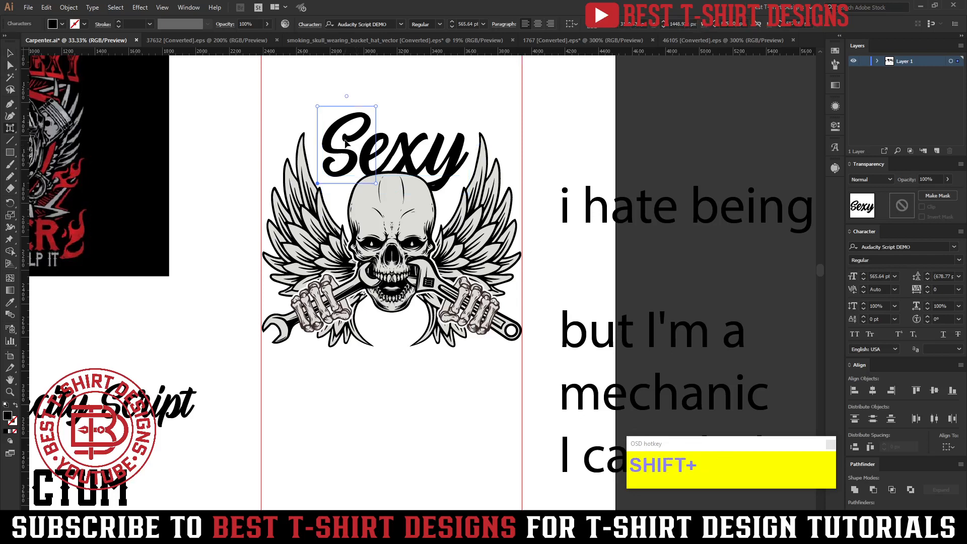
key("shift+Down")
key("shift+Left")
key("shift+Left")
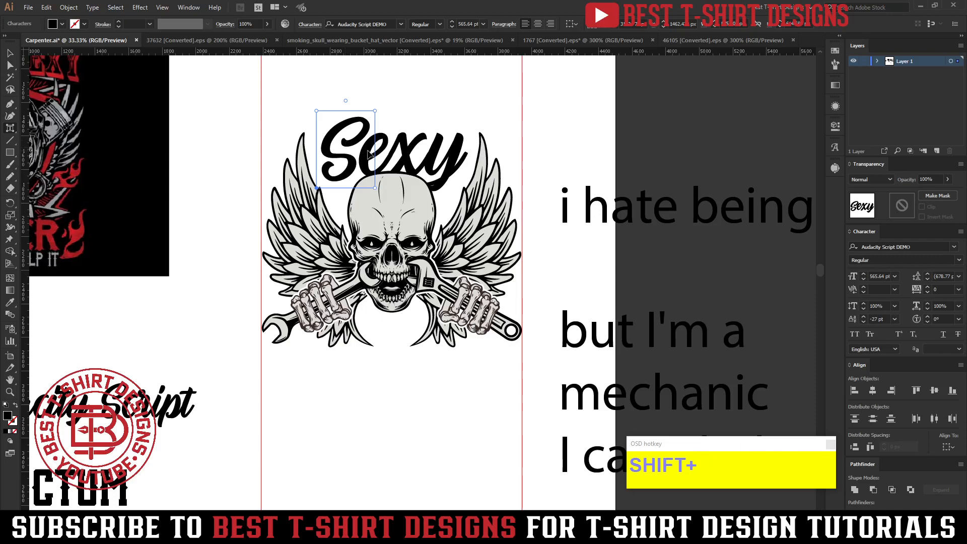
key("shift+Down")
key("shift+Up")
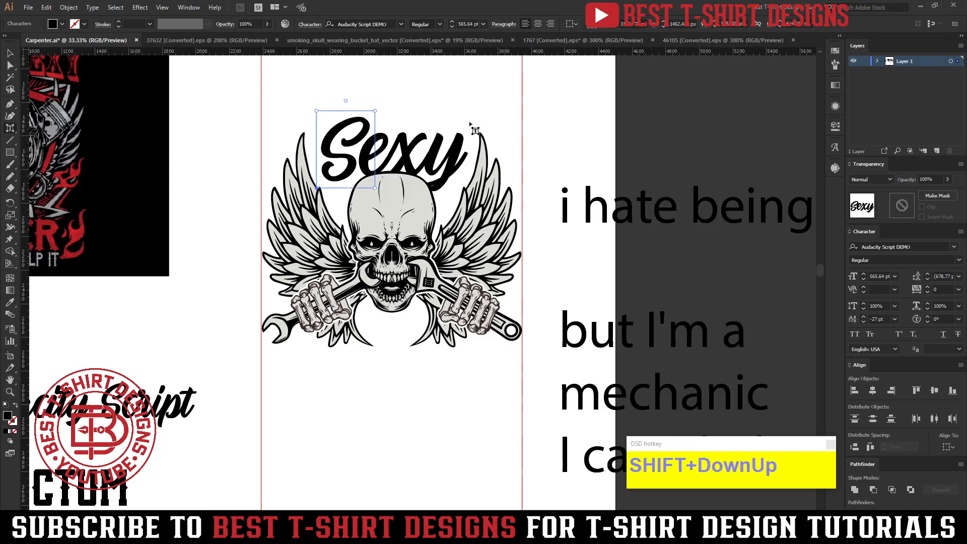
key("Escape")
Place "i hate being" above "Sexy" and match its font to the Enamela W01 Condensed Bold sample.
scroll(570, 174, "up", 2)
scroll(496, 298, "down", 1, "alt")
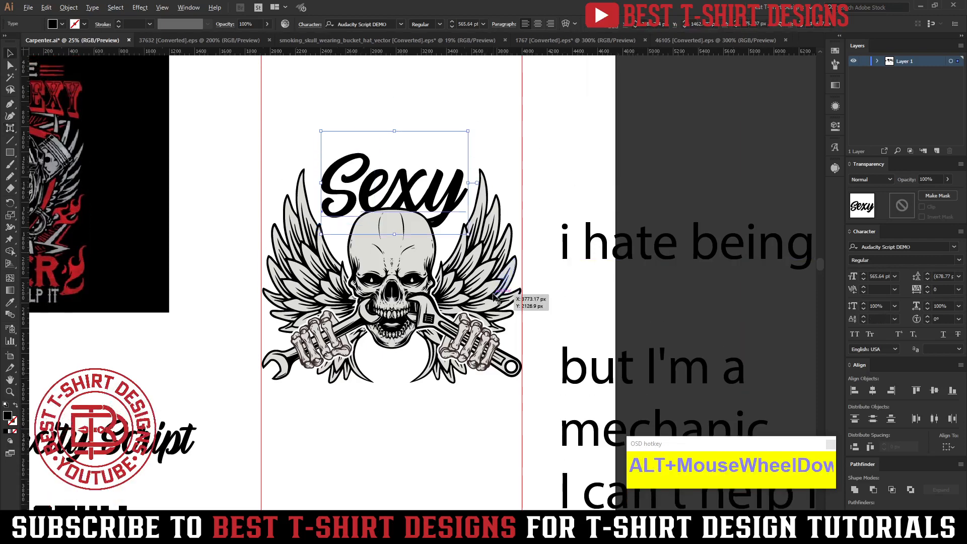
scroll(496, 298, "down", 1, "alt")
left_click_drag(657, 264, 450, 165)
key("i")
left_click(190, 500)
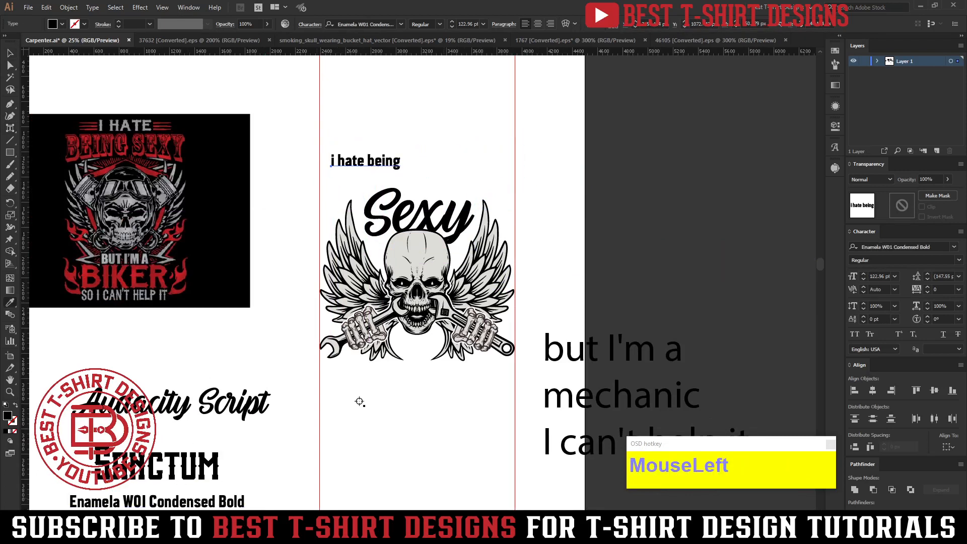
key("v")
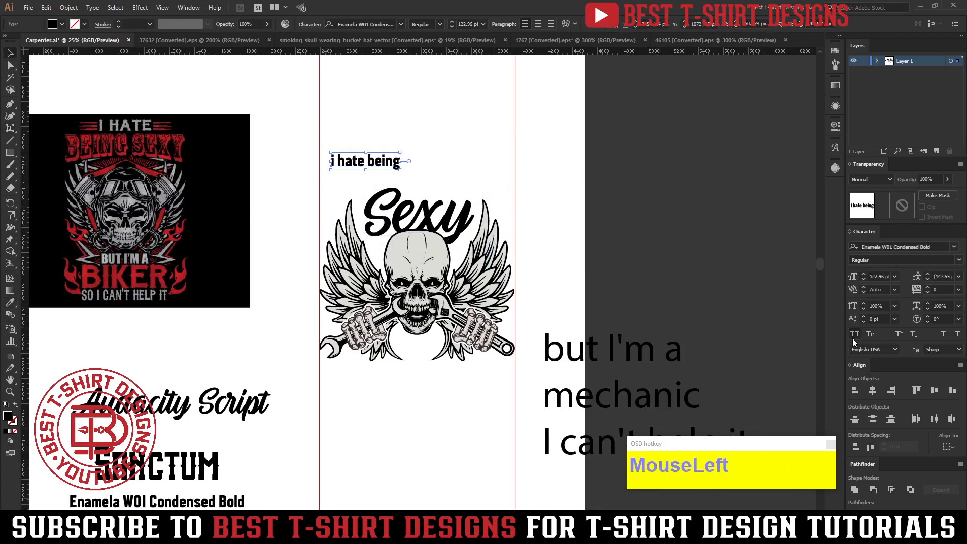
Set "I HATE BEING" in all caps and scale it to 202.66 pt above "Sexy".
left_click(854, 336)
left_click_drag(409, 162, 493, 163)
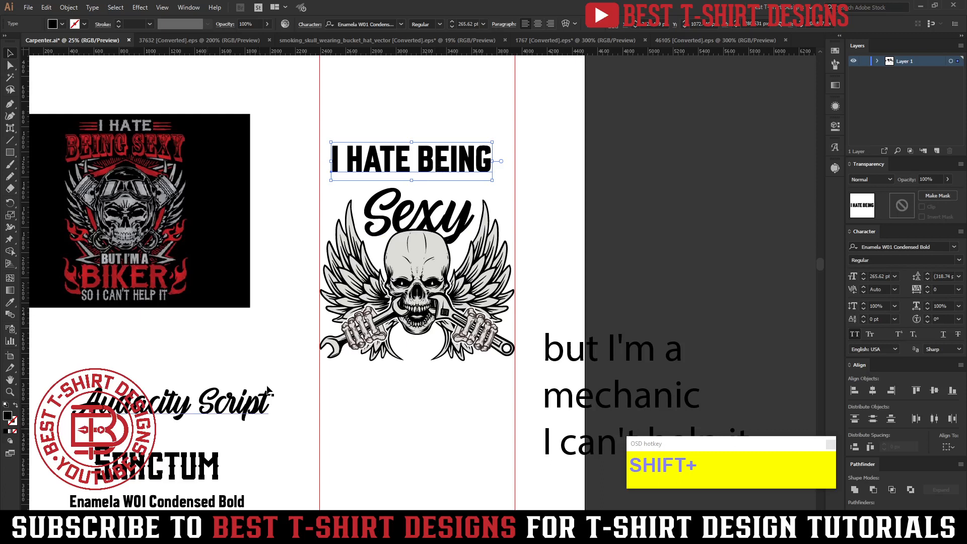
scroll(275, 406, "down", 3)
scroll(378, 388, "up", 1)
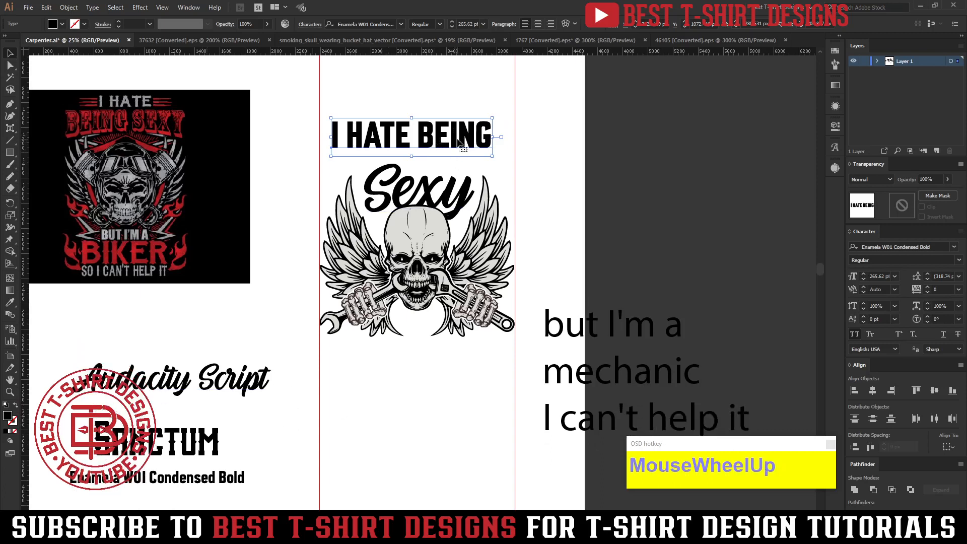
left_click_drag(493, 136, 451, 146)
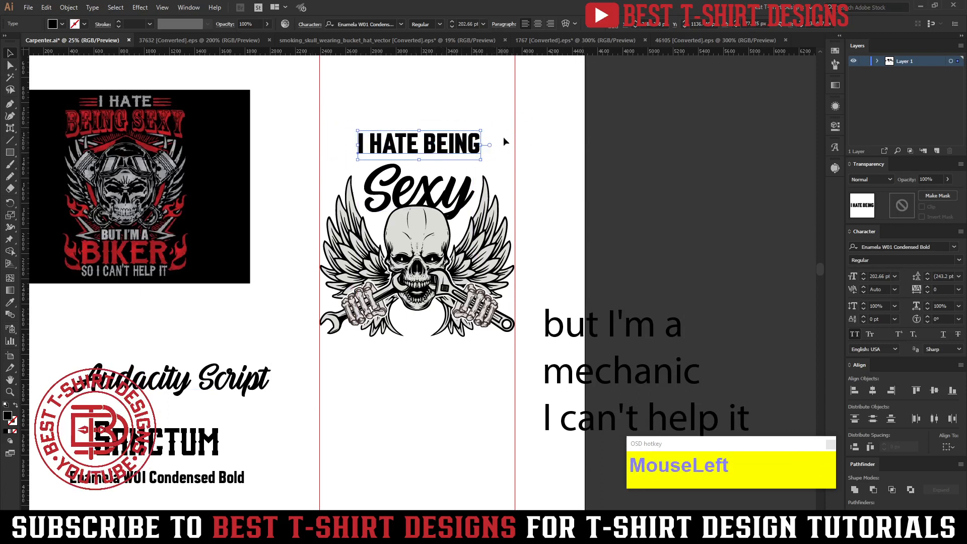
Change the "I HATE BEING" font to Poster Gothic ATF Bold and recentre the line above "Sexy".
left_click(372, 23)
type("pos")
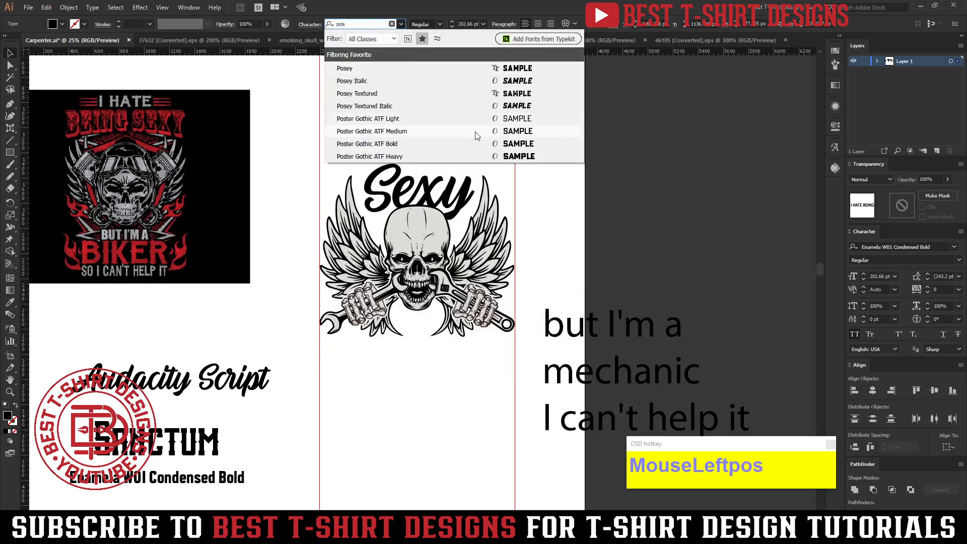
left_click(478, 144)
left_click_drag(458, 146, 450, 149)
left_click(542, 163)
scroll(542, 163, "down", 1)
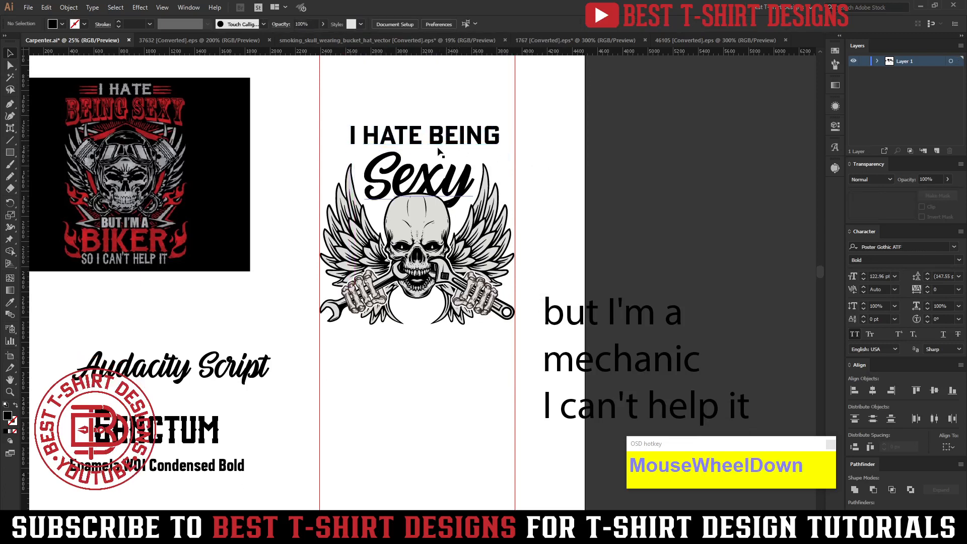
Place "mechanic" directly below the skull in the Sanctum sample's font, scaled to 394.9 pt, moving "but I'm a" out of the way.
left_click_drag(655, 320, 535, 312)
left_click_drag(625, 231, 650, 191)
left_click_drag(613, 370, 428, 363)
key("i")
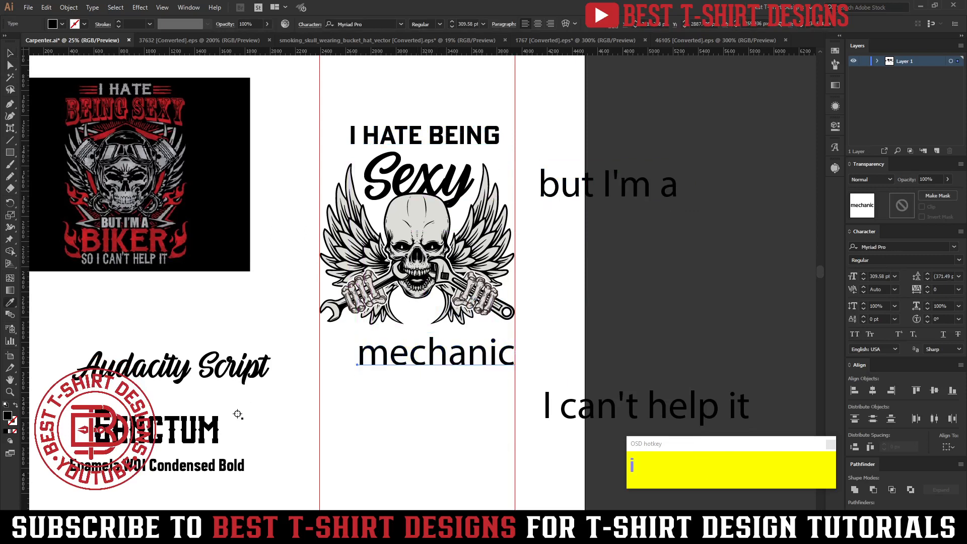
left_click(195, 430)
key("v")
left_click_drag(494, 351, 513, 348)
left_click_drag(435, 358, 428, 346)
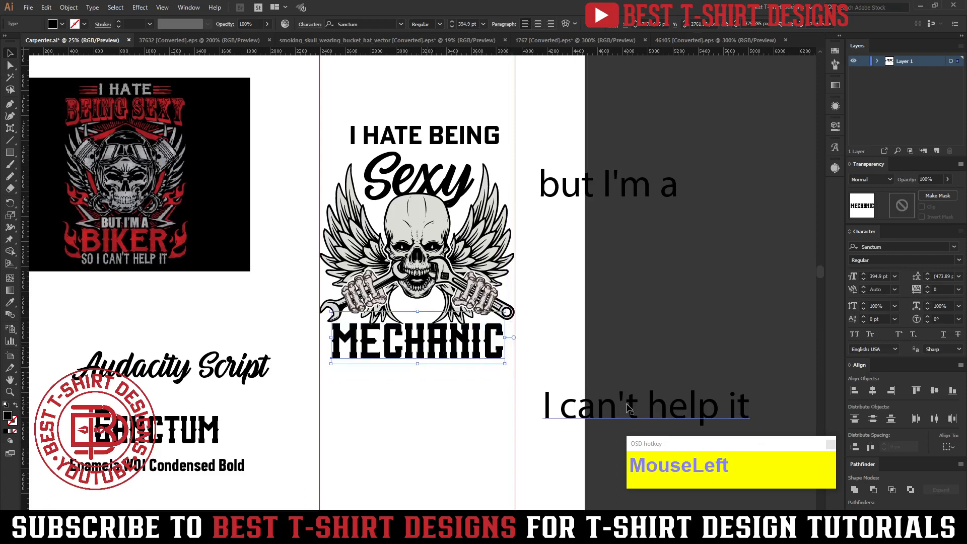
Place "I can't help it" below "MECHANIC" and match its style to the "I HATE BEING" line.
left_click_drag(631, 410, 450, 372)
key("i")
left_click(437, 133)
key("v")
left_click(594, 281)
Match "but I'm a" to the "I HATE BEING" style and place it at 132.06 pt below "I CAN'T HELP IT".
scroll(403, 318, "up", 1)
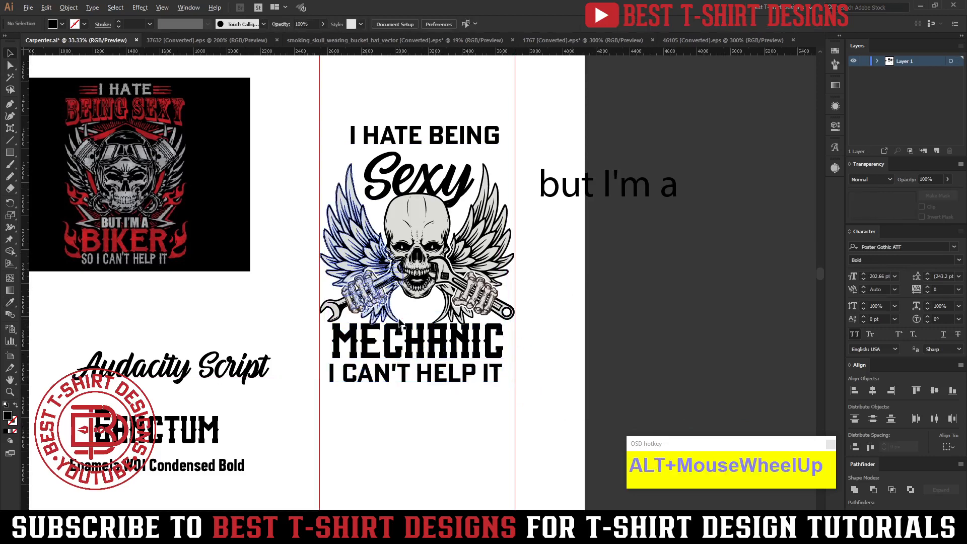
left_click_drag(685, 145, 600, 282)
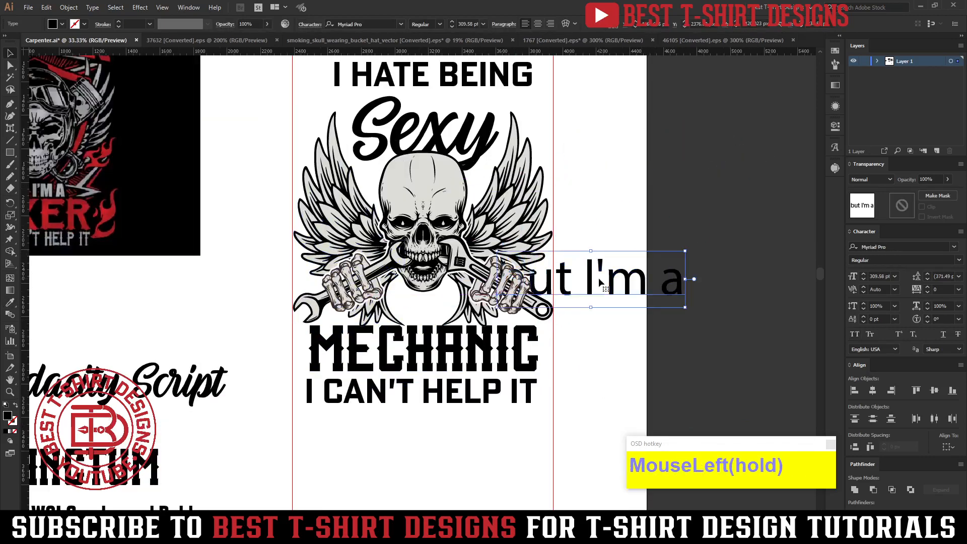
key("i")
left_click(468, 75)
key("v")
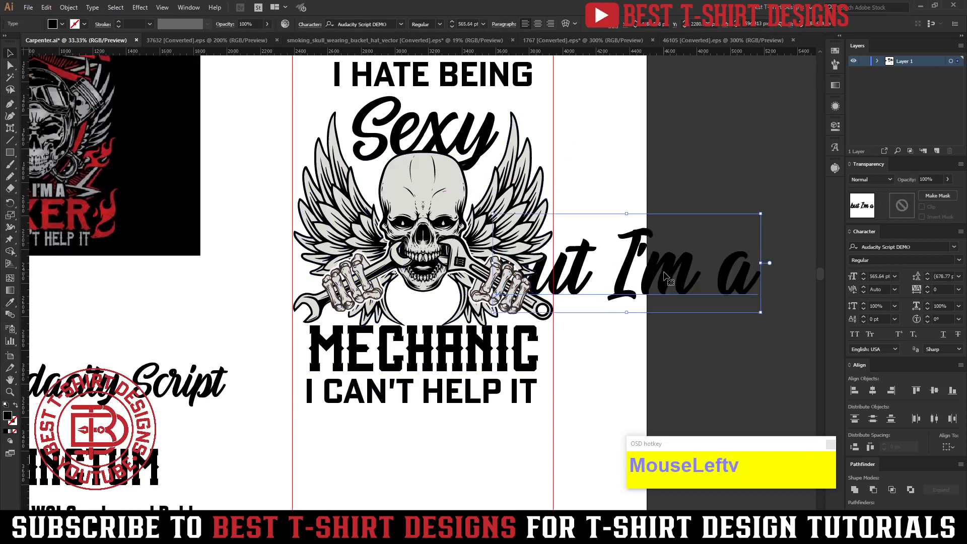
scroll(663, 278, "up", 1)
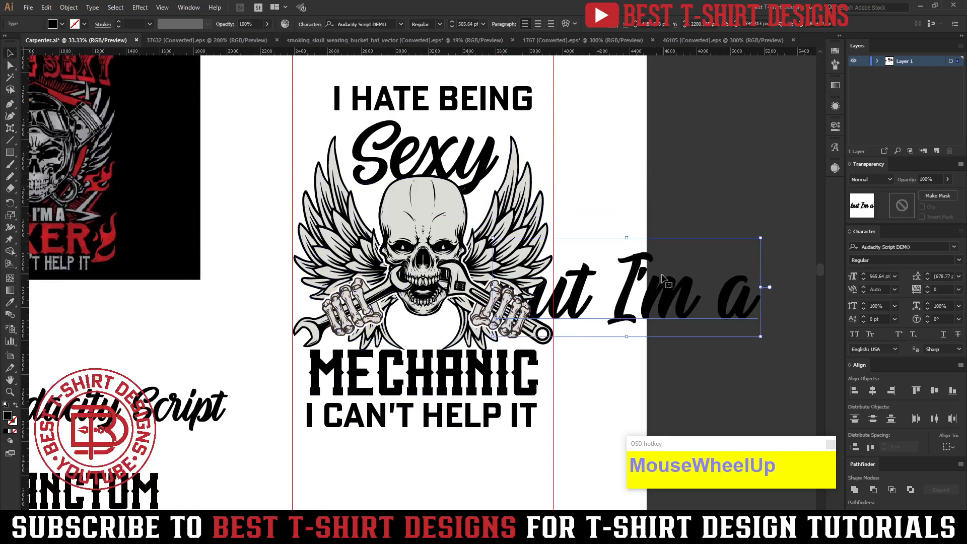
left_click(462, 97)
key("v")
left_click_drag(638, 311, 465, 471)
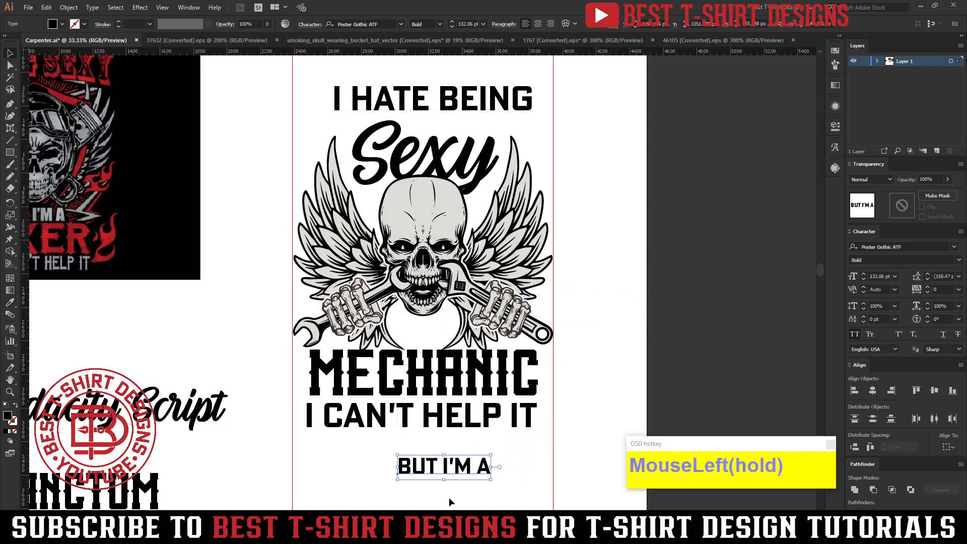
Convert the "BUT I'M A" lettering to outlines.
scroll(450, 498, "up", 2, "alt")
right_click(448, 449)
left_click(484, 321)
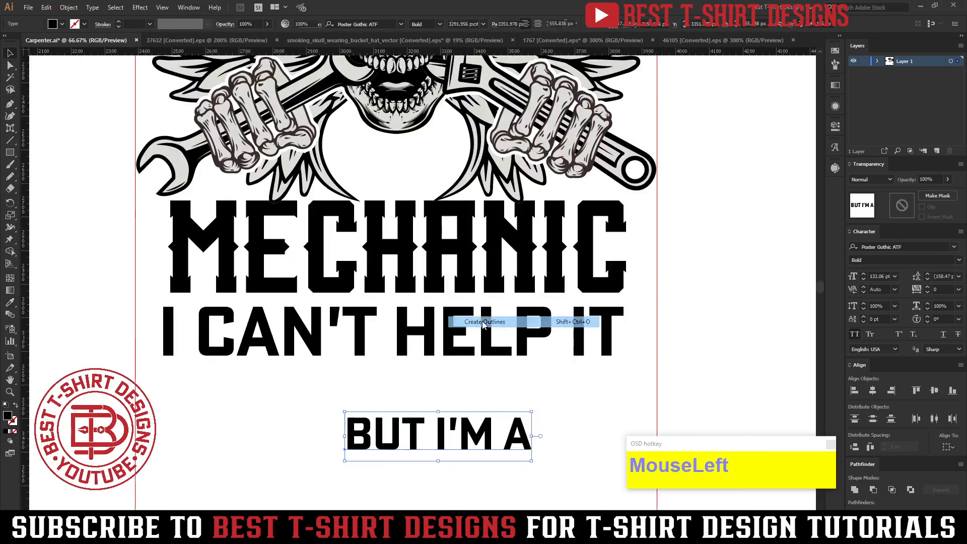
scroll(416, 421, "up", 1, "alt")
scroll(479, 439, "down", 3)
left_click(436, 412)
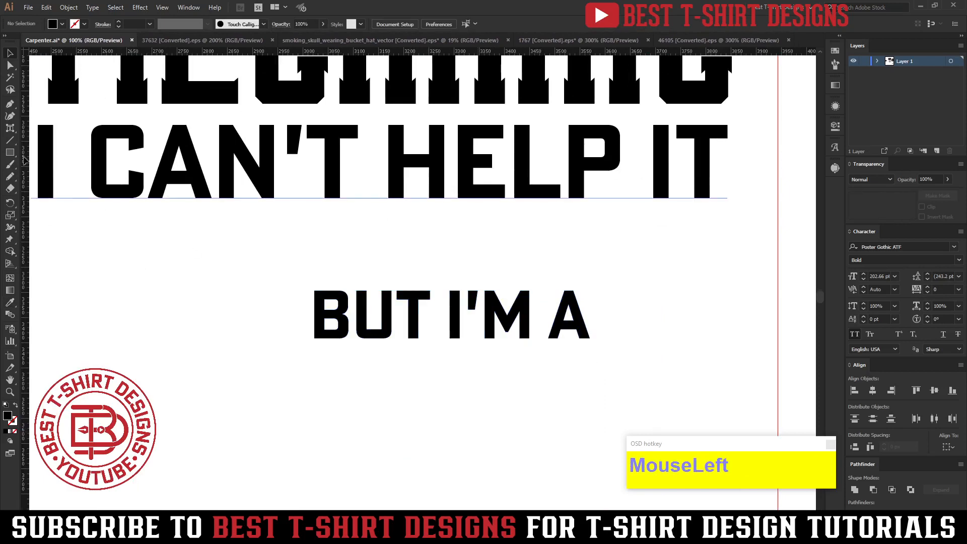
Frame "BUT I'M A" with an unfilled rectangle about 601 px wide with a 20 pt black stroke, tightening its height.
key("m")
mouse_move(299, 274)
left_mouse_down()
mouse_move(526, 352)
mouse_move(601, 356)
left_mouse_up()
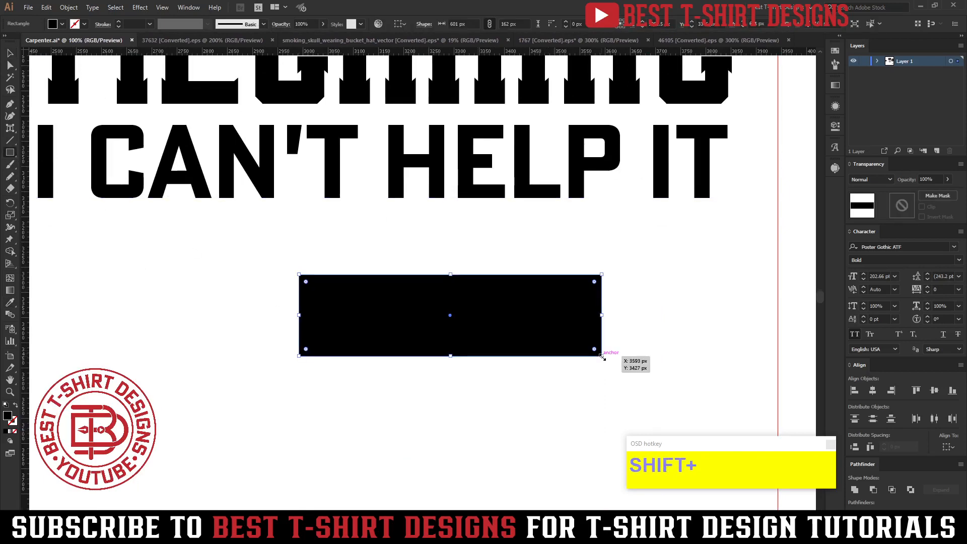
key("shift+x")
key("v")
scroll(135, 24, "up", 2, "shift")
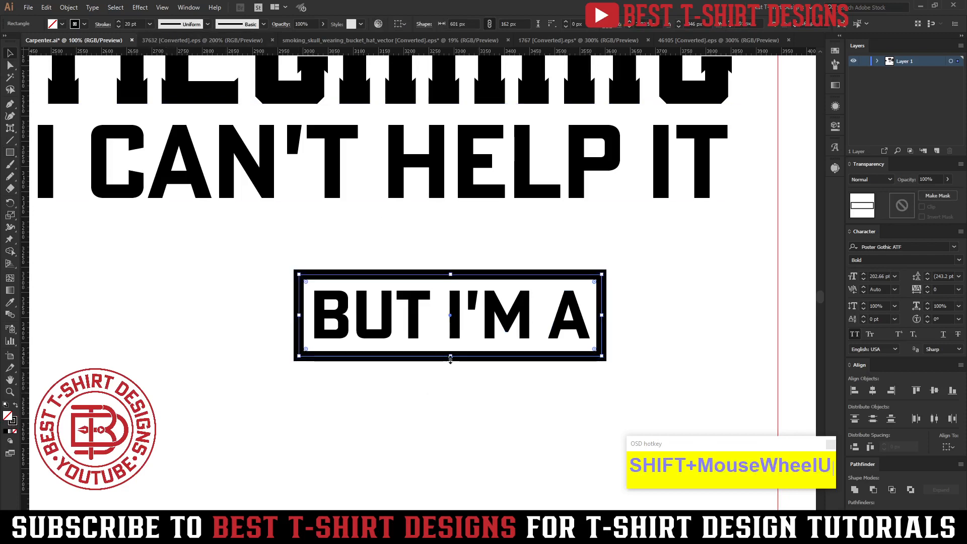
left_click_drag(450, 358, 451, 348)
Centre the frame and "BUT I'M A" on each other horizontally and vertically, then group them.
left_click_drag(496, 384, 450, 304)
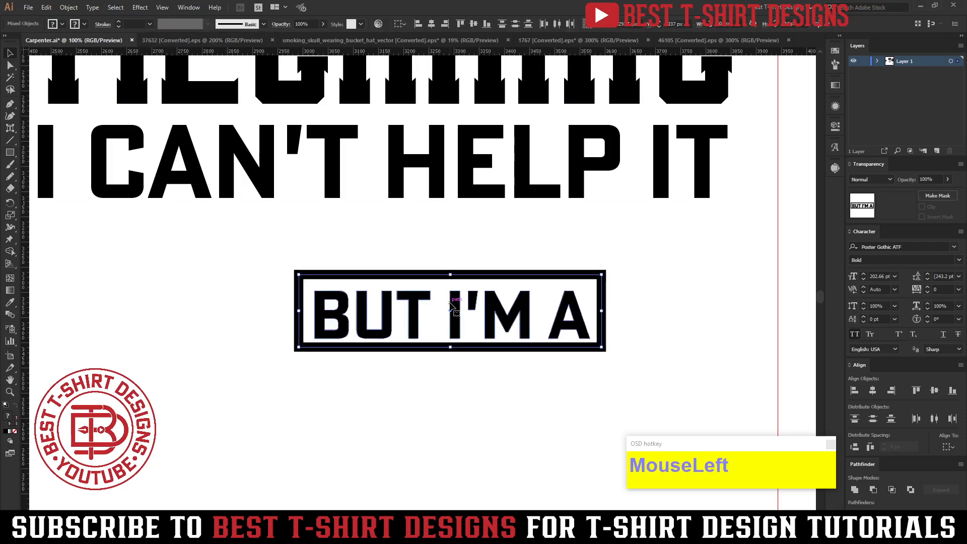
left_click(433, 26)
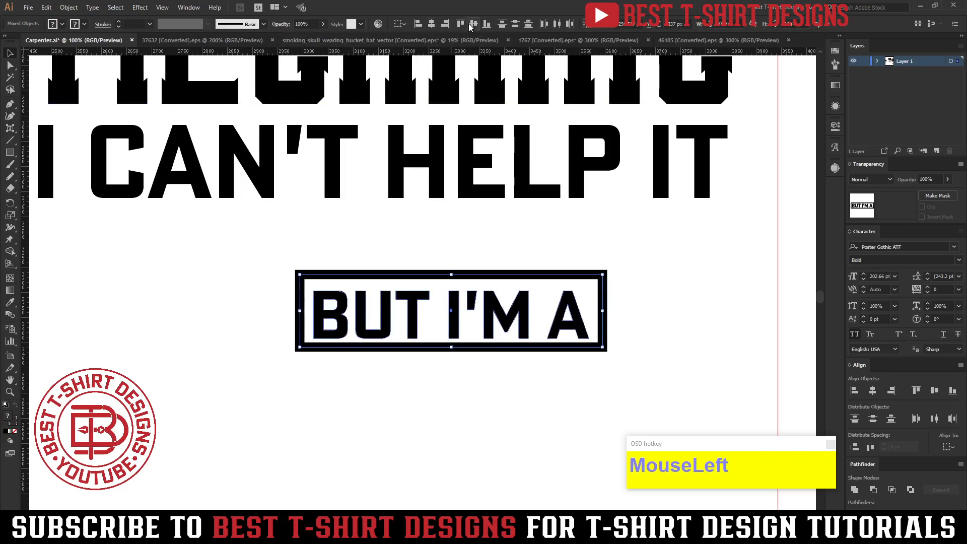
left_click(471, 25)
left_click(665, 345)
left_click_drag(633, 388, 281, 253)
key("ctrl+g")
Move the framed "BUT I'M A" between the skull's jaw and "MECHANIC" and scale it to 497.83 px wide.
scroll(410, 418, "down", 3)
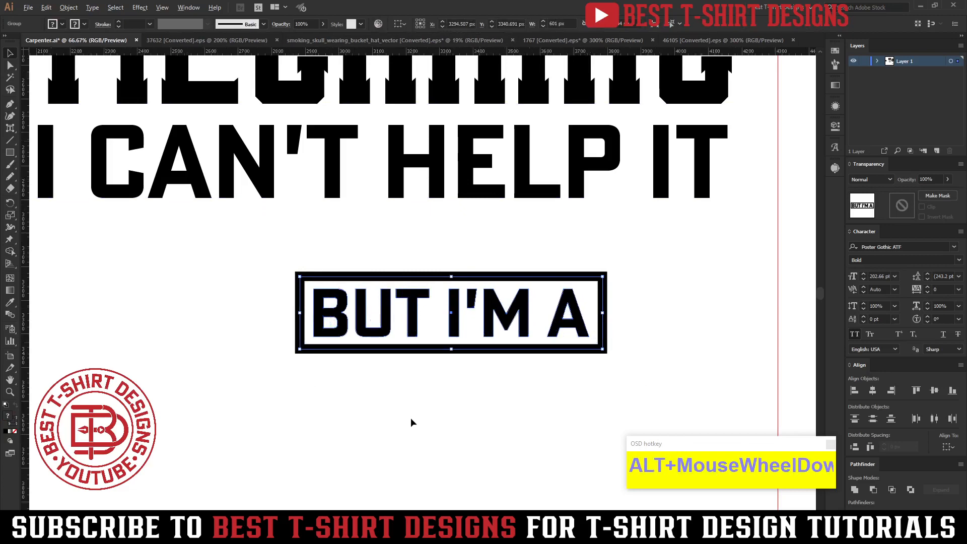
left_click_drag(443, 385, 424, 248)
scroll(407, 229, "up", 2)
scroll(408, 227, "up", 1)
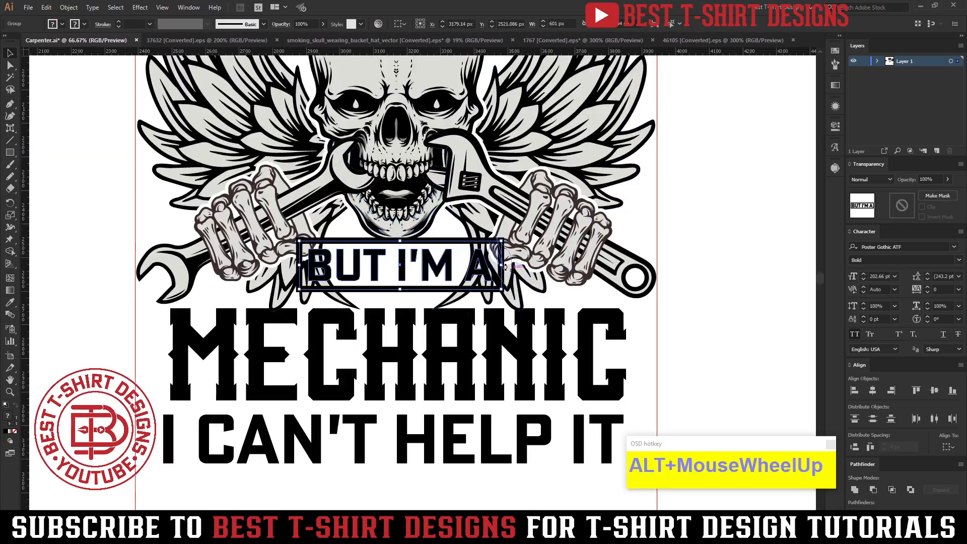
left_click_drag(503, 264, 491, 262, "alt+shift")
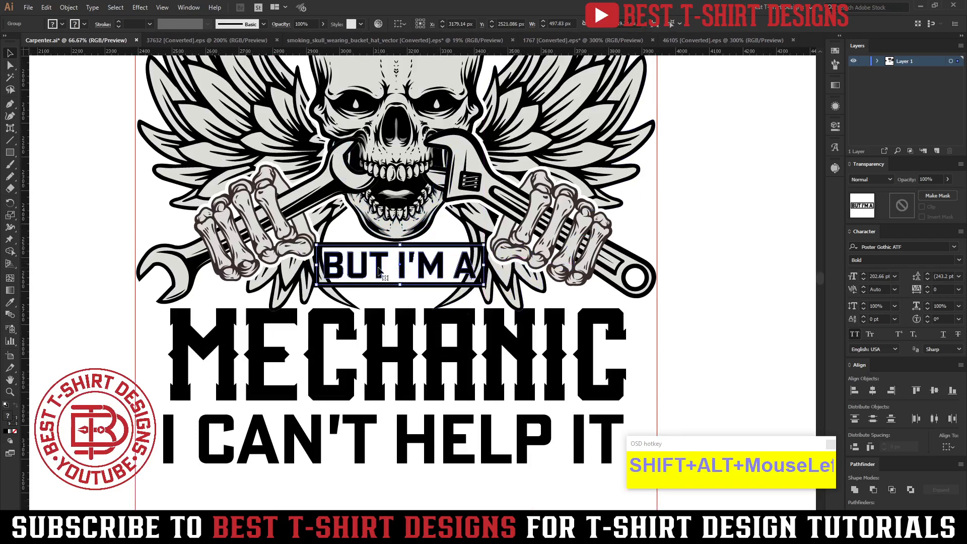
Align the framed "BUT I'M A" horizontally to the centre of the winged skull.
left_click(404, 215, "shift")
left_click(404, 216)
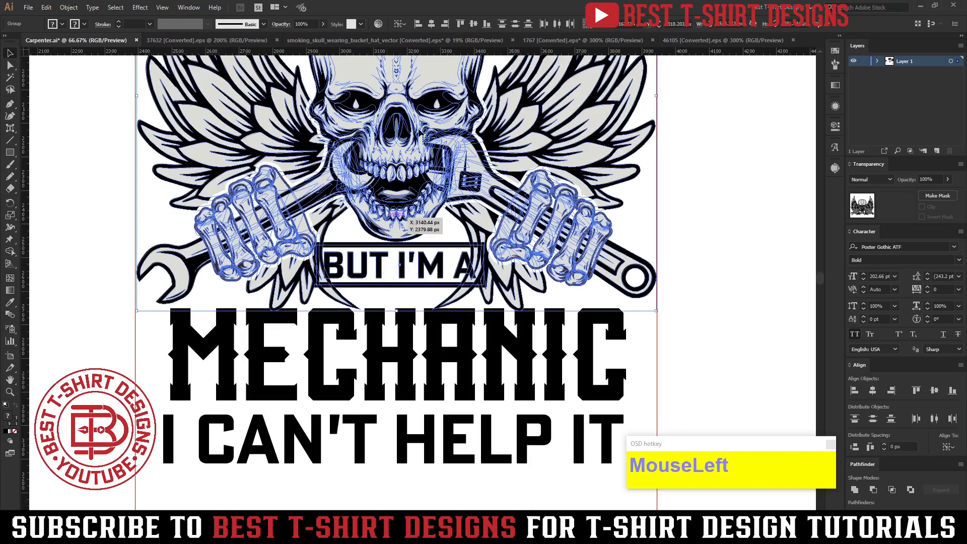
left_click(676, 237)
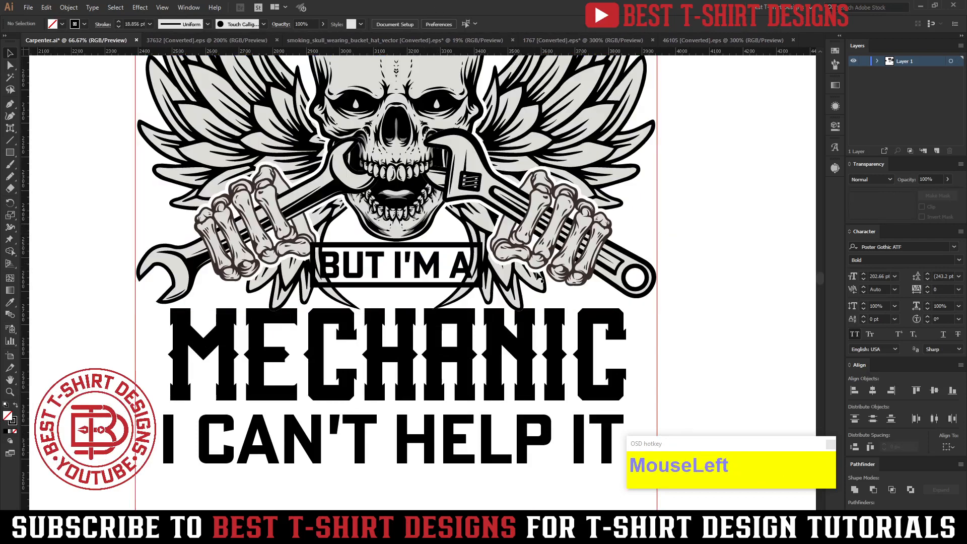
Apply a horizontal Arc warp with a 20% bend to the framed "BUT I'M A".
left_click(416, 271)
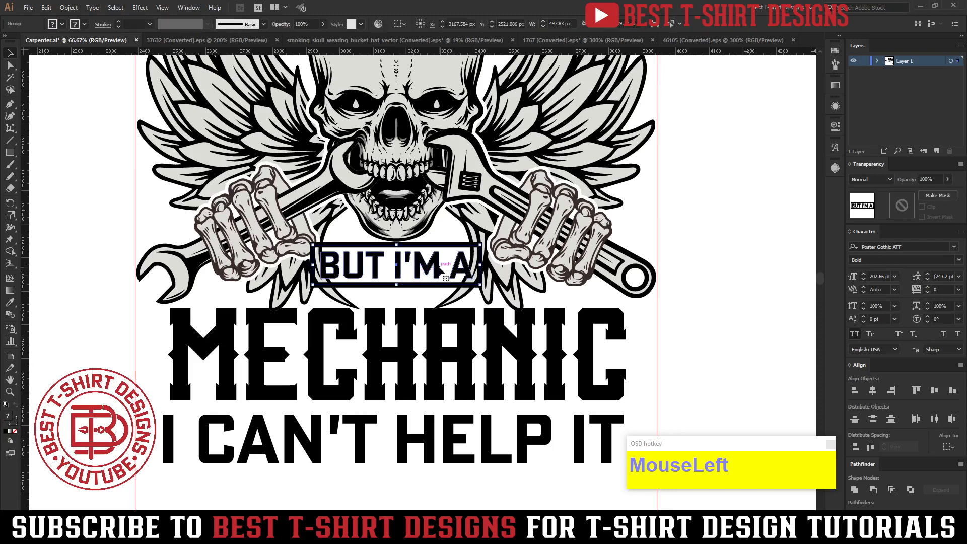
left_click(140, 8)
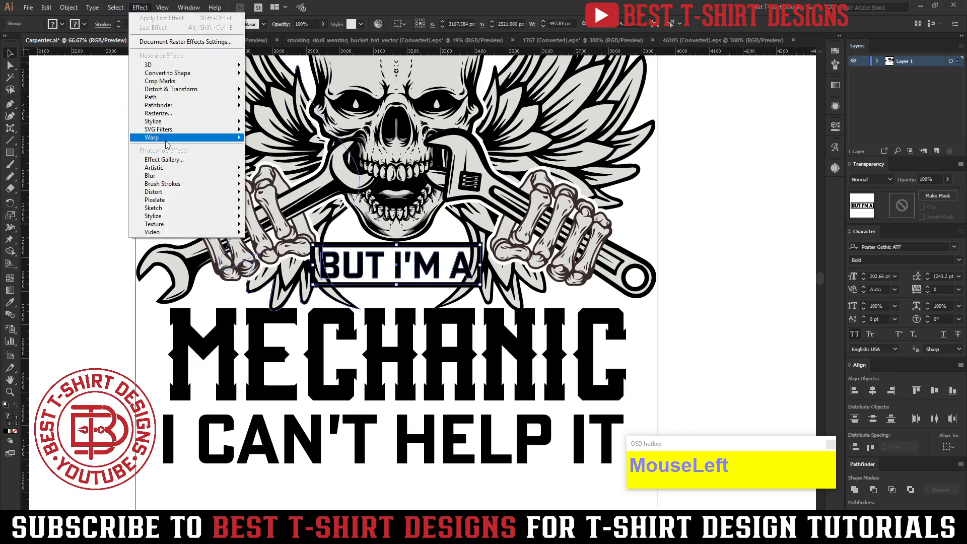
mouse_move(166, 140)
left_click(290, 141)
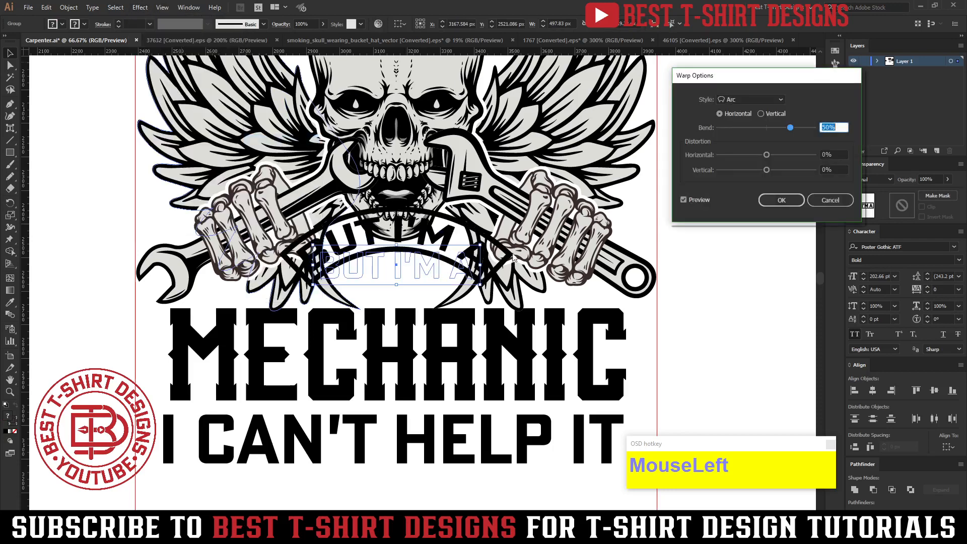
key("shift+Down")
key("shift+Down")
key("shift+Down")
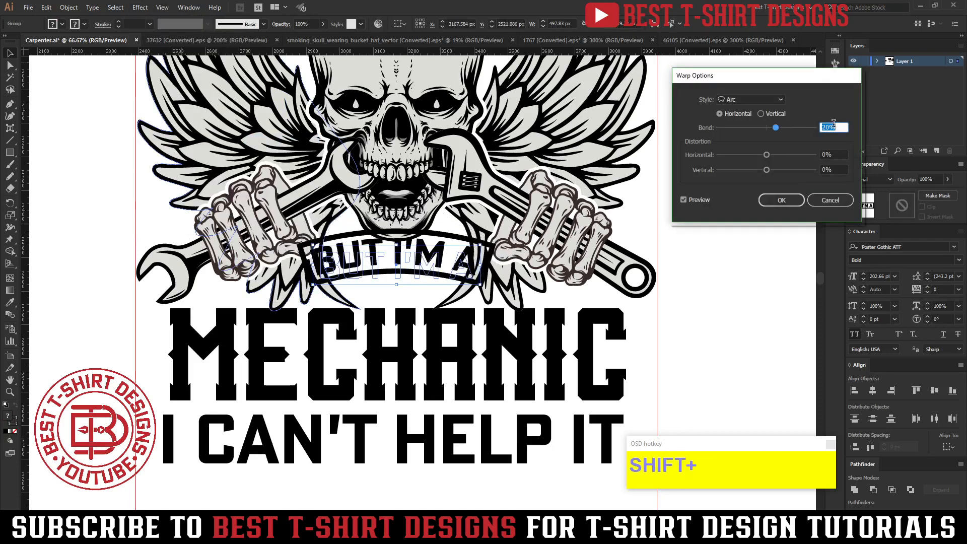
left_click(784, 200)
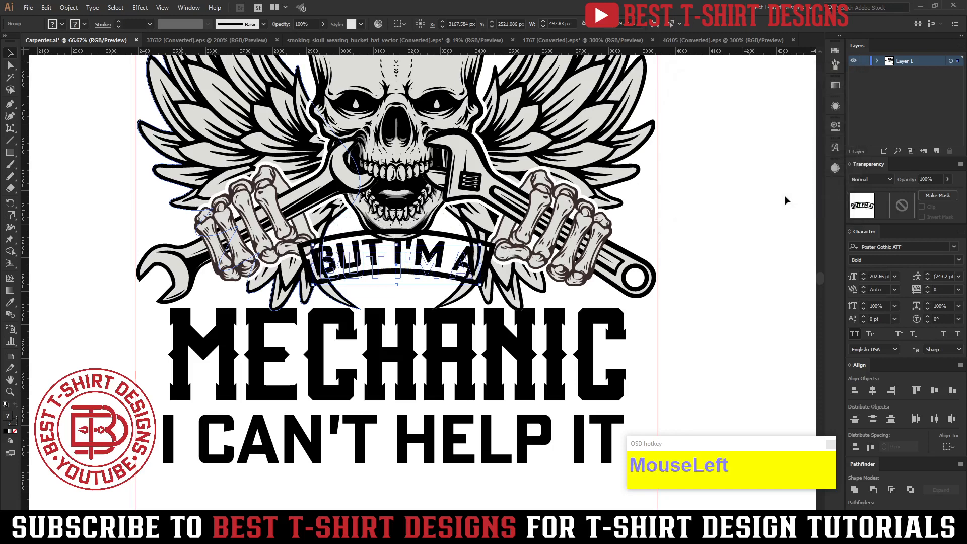
Nudge the arched "BUT I'M A" banner about 40 px down towards "MECHANIC".
key("shift+Down")
key("shift+Down")
key("shift+Down")
key("shift+Down")
key("shift+Down")
key("shift+Down")
key("shift+Down")
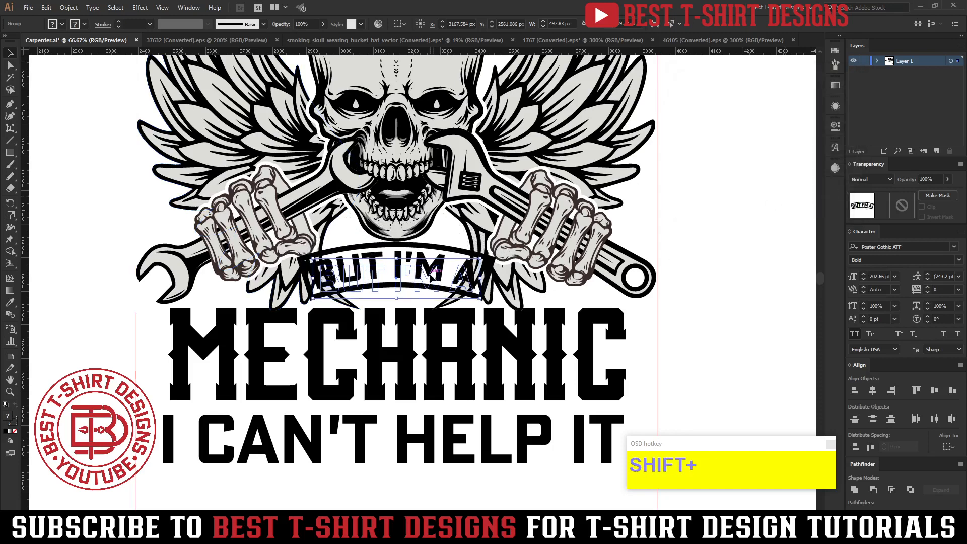
Nudge the arched "BUT I'M A" banner 10 px up and expand its warp appearance.
key("shift+Up")
scroll(398, 237, "up", 2)
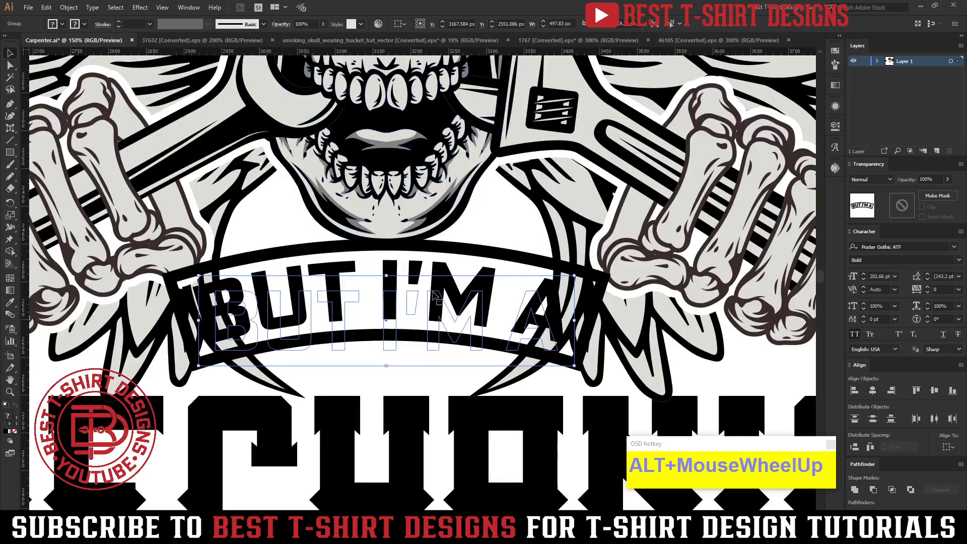
key("ctrl")
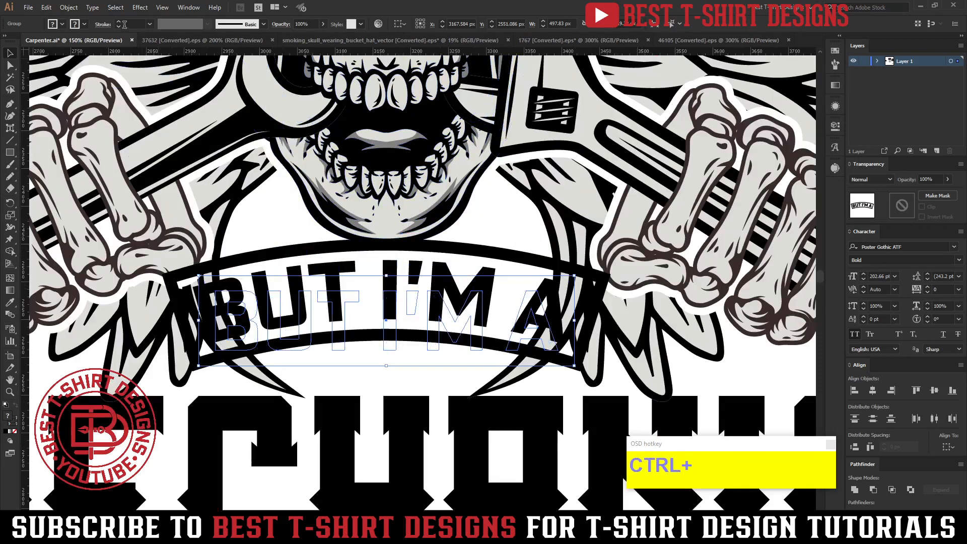
left_click(69, 7)
left_click(119, 126)
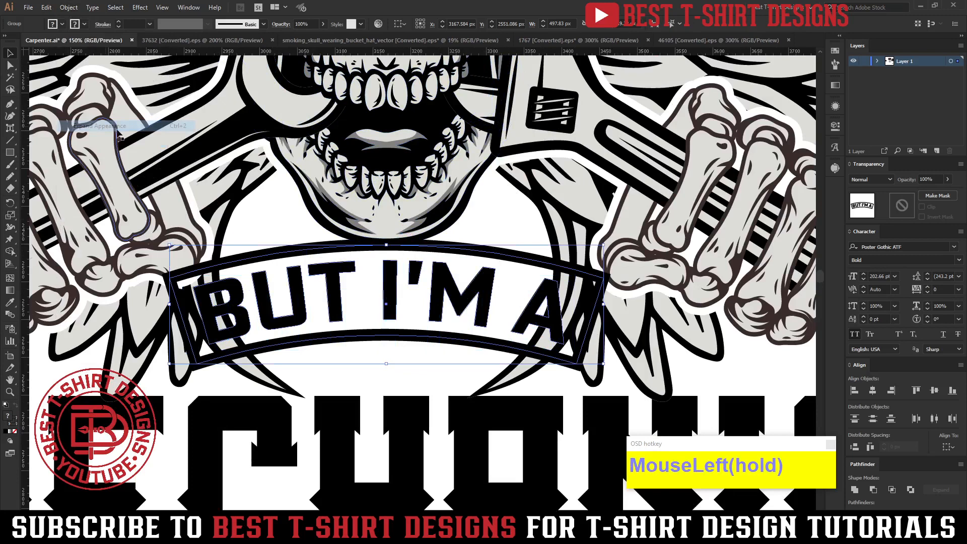
Copy only the arched frame path from inside the "BUT I'M A" banner group.
left_click(434, 340)
left_click(434, 341)
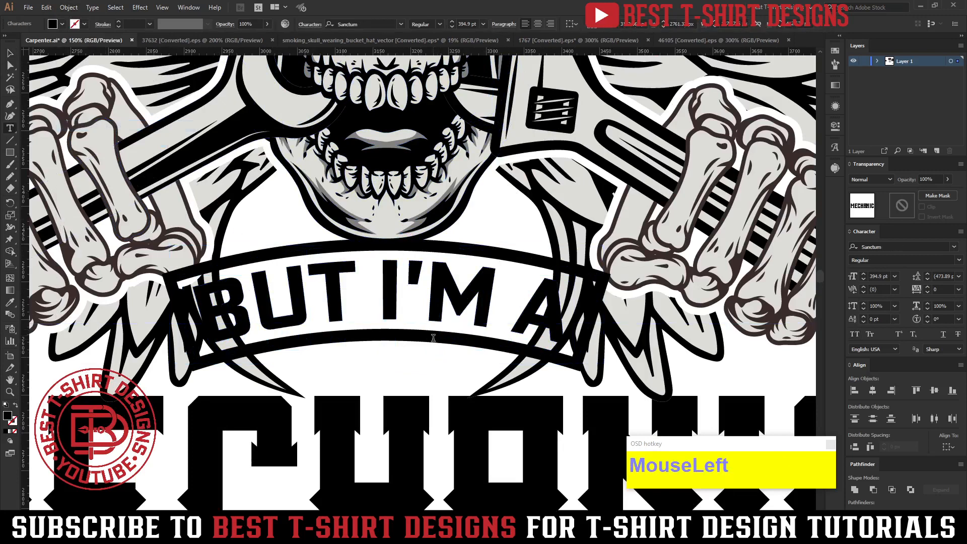
left_click(11, 53)
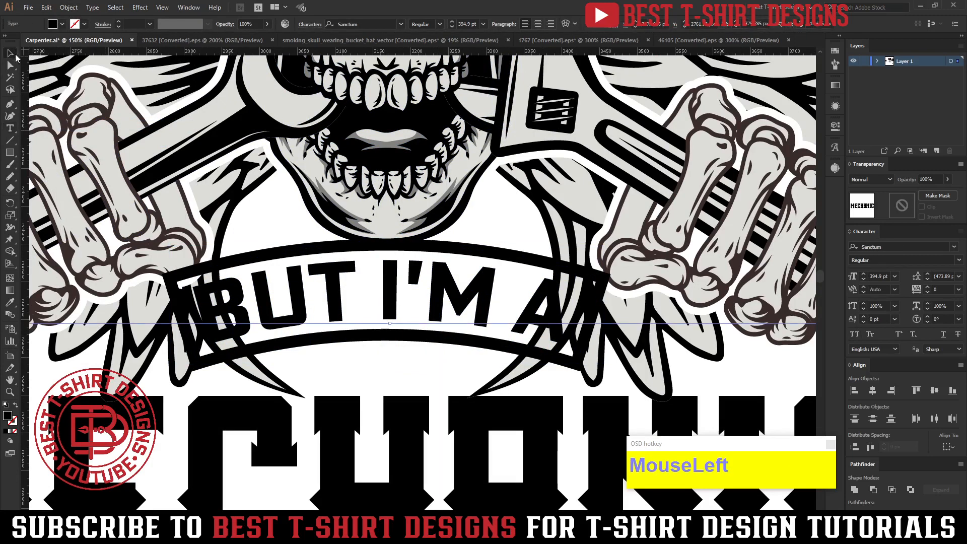
left_click(463, 248)
double_click(462, 248)
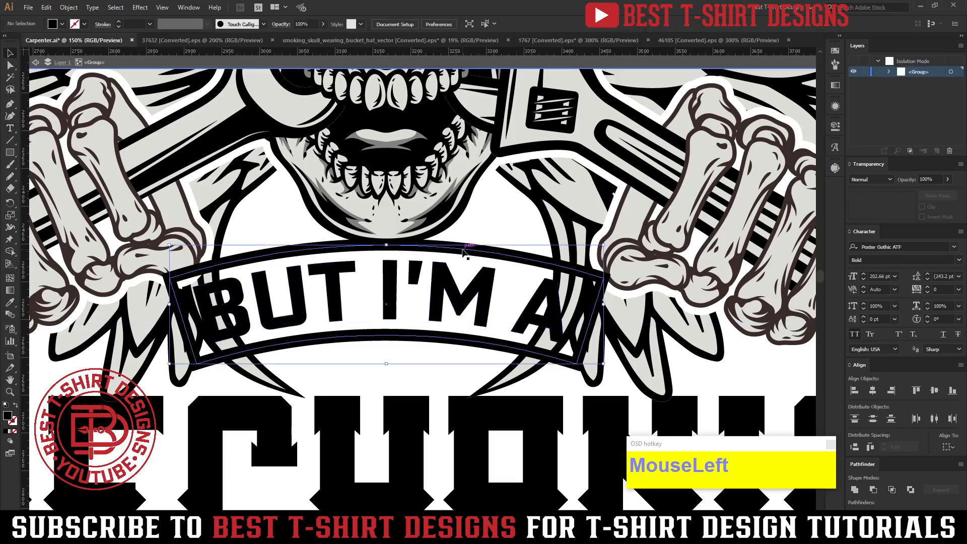
key("ctrl+c")
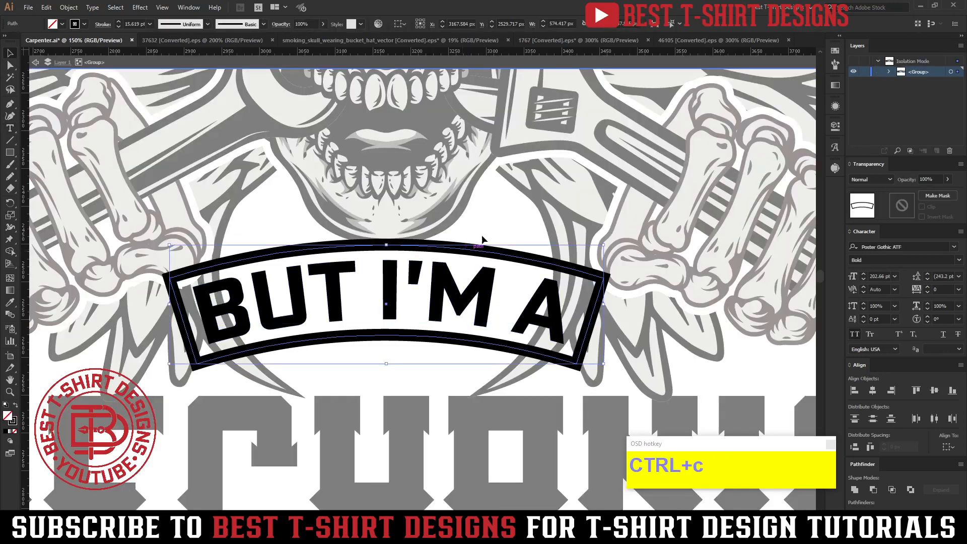
double_click(494, 216)
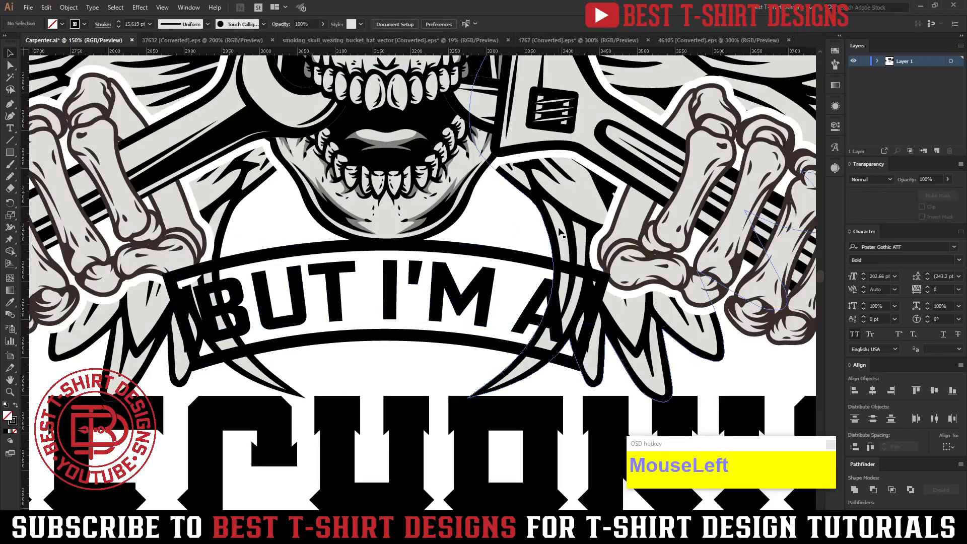
Add an opacity mask to the winged skull artwork and paste the arched frame in place there, filled black without a stroke.
left_click(560, 231)
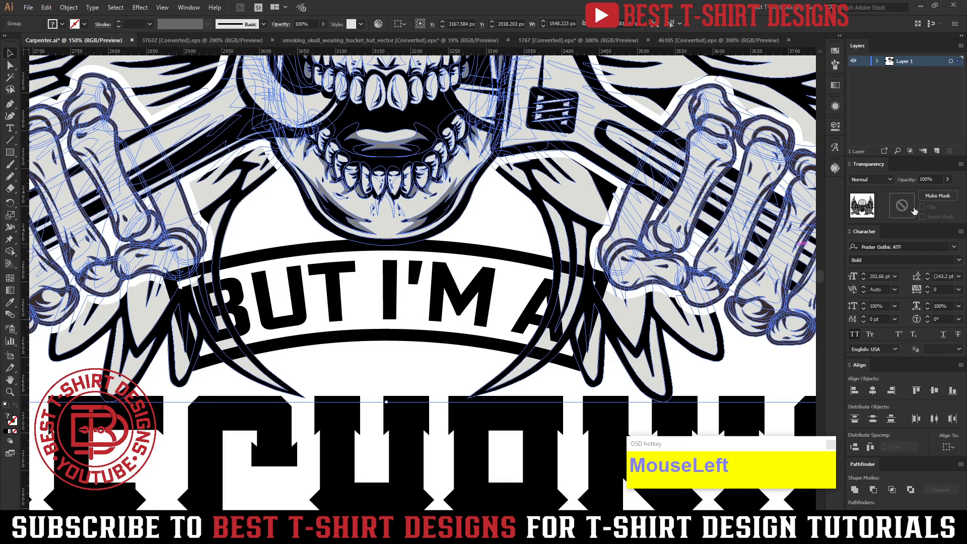
left_click(913, 209)
key("ctrl+f")
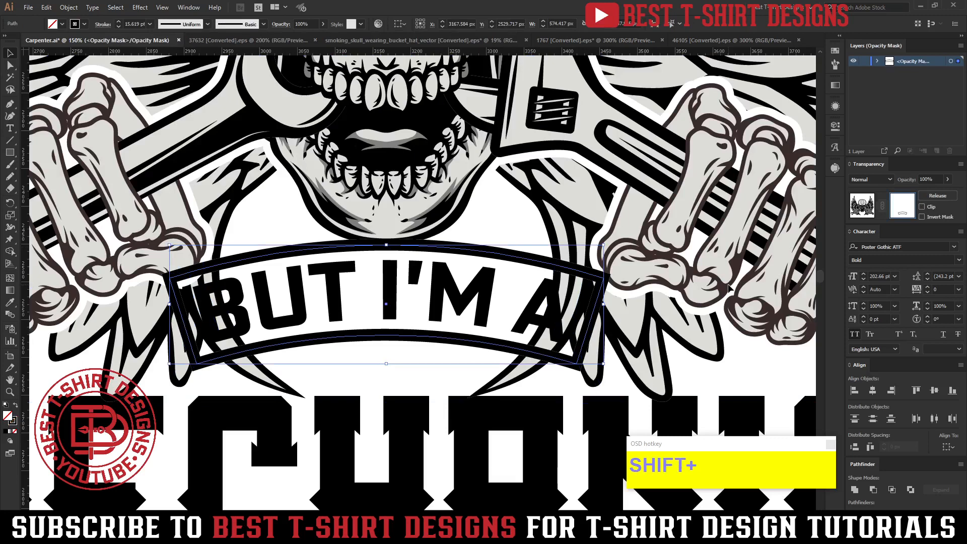
key("shift+x")
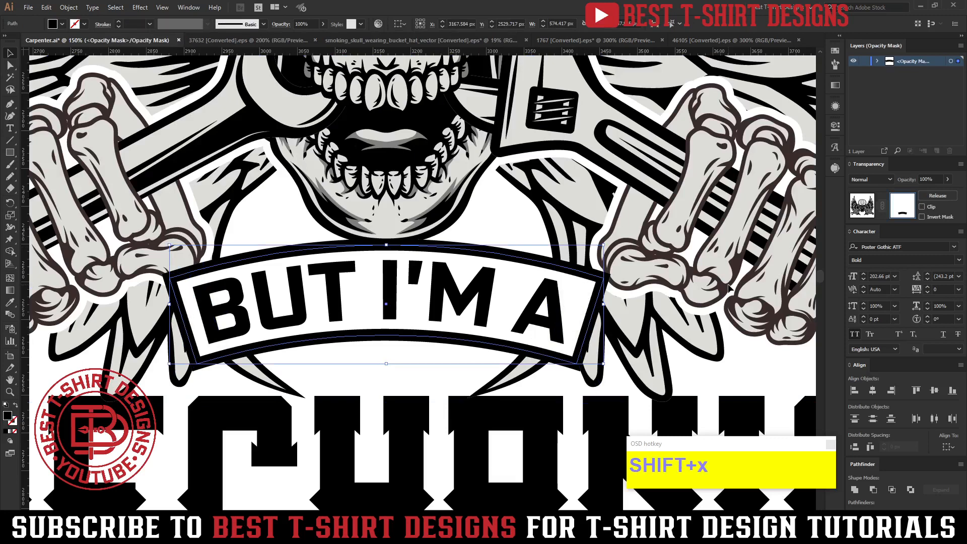
key("shift+x")
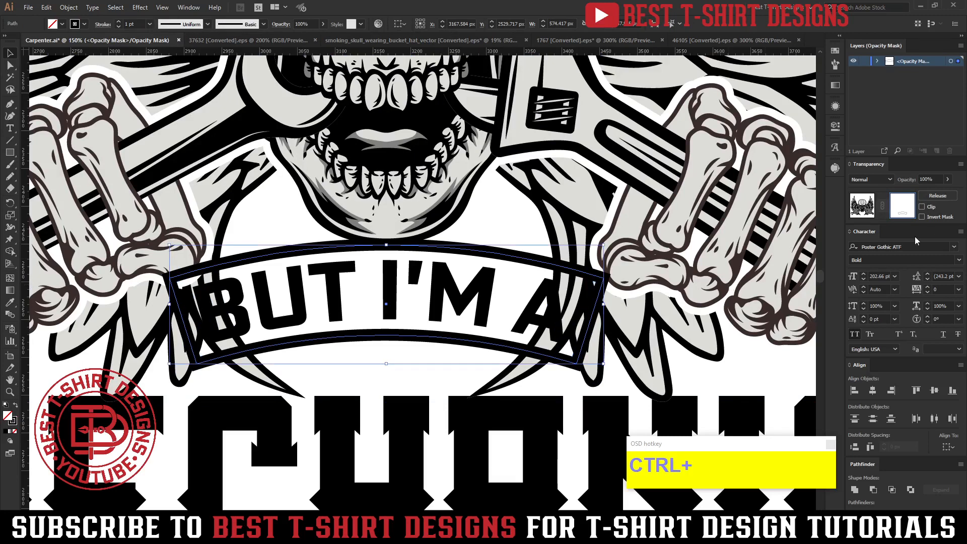
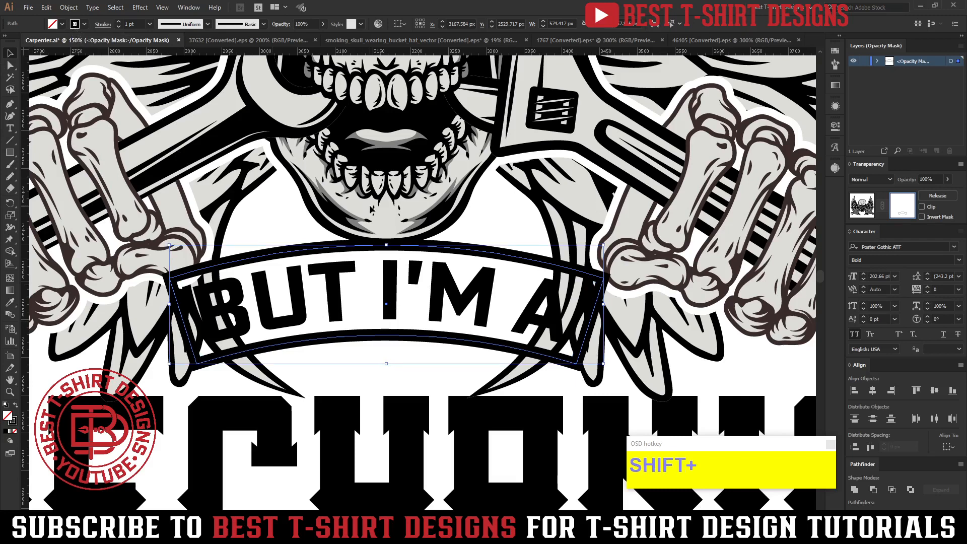
key("shift+x")
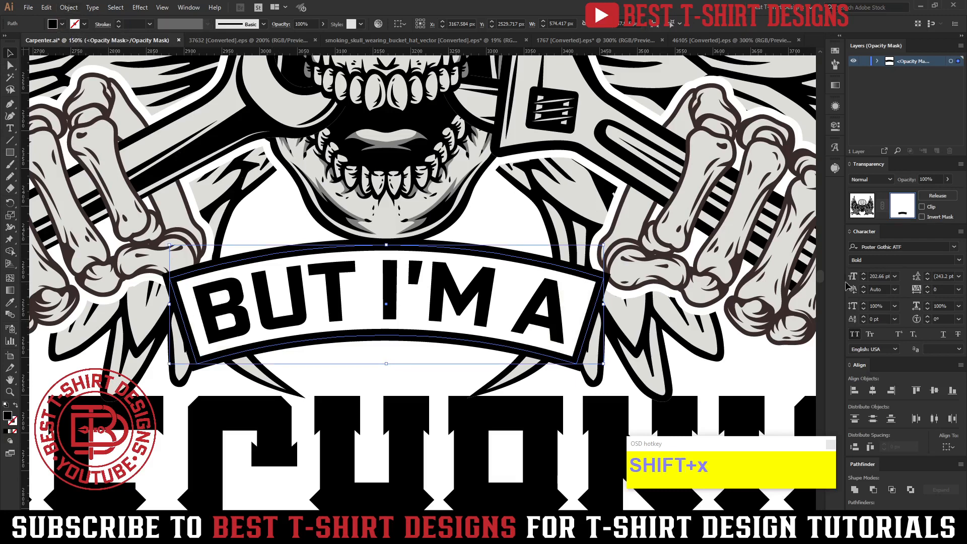
left_click(422, 352)
scroll(424, 321, "down", 1)
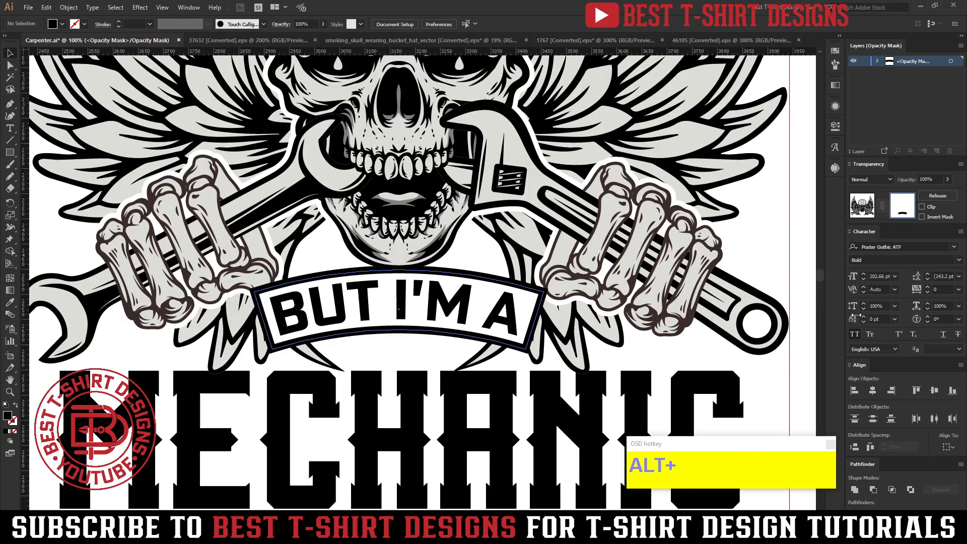
left_click(857, 205)
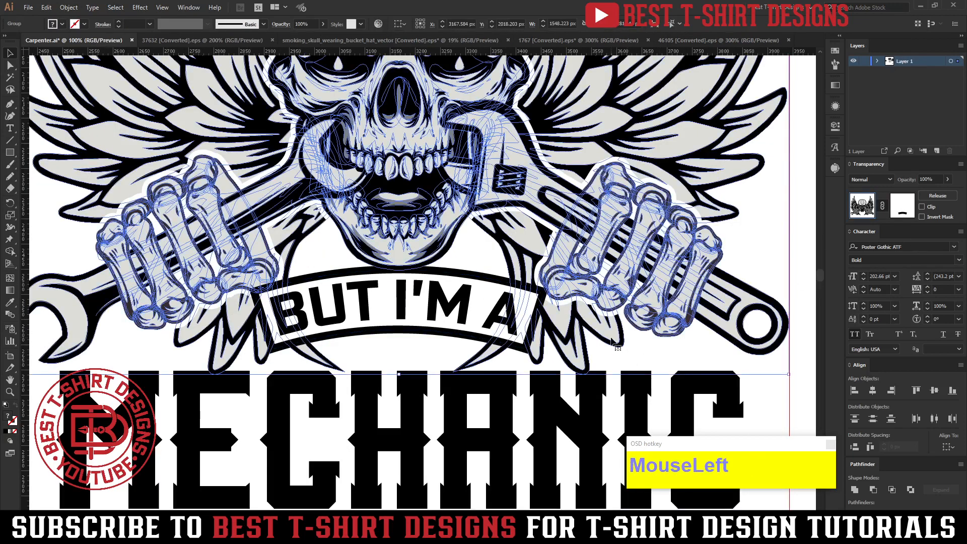
Copy the black skull-and-wrenches silhouette from the opacity mask of the wings group.
double_click(611, 339)
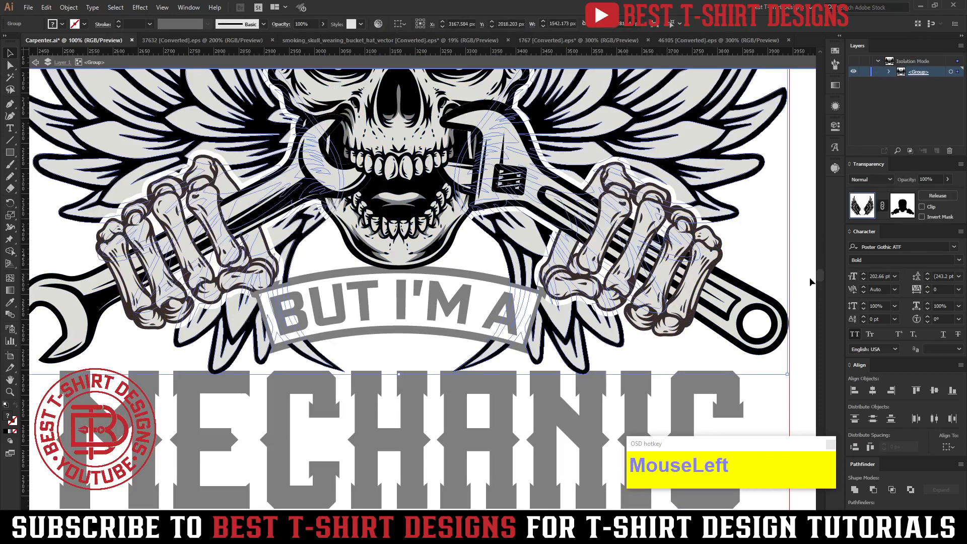
left_click(901, 205)
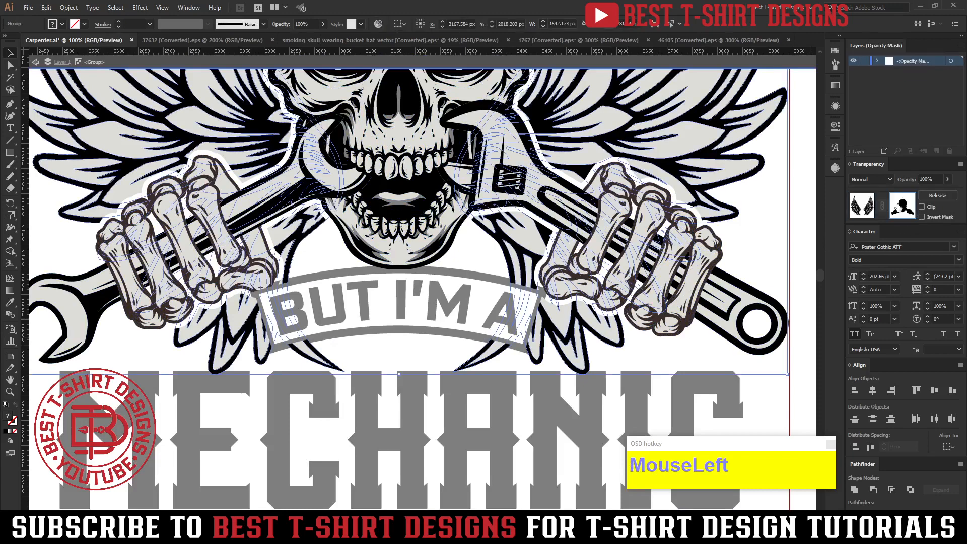
left_click(608, 298)
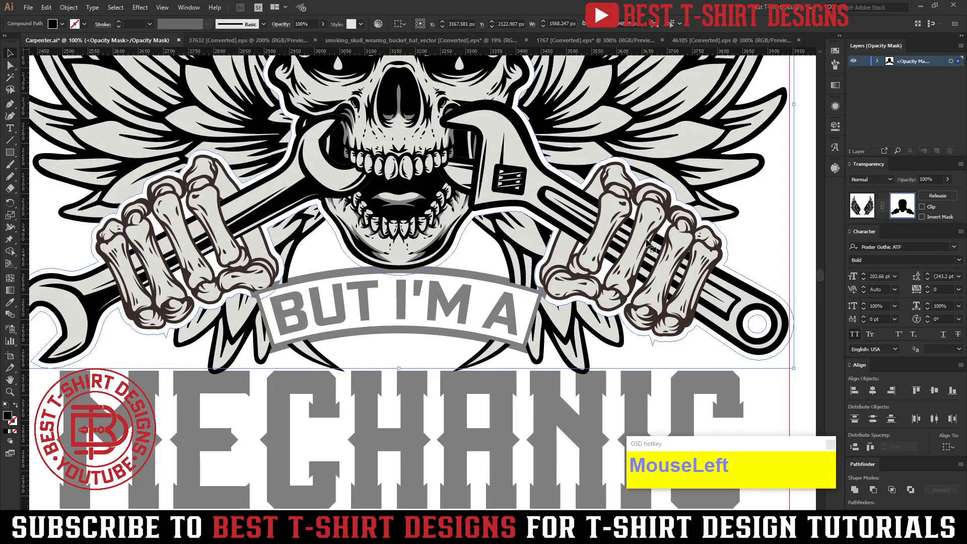
key("ctrl")
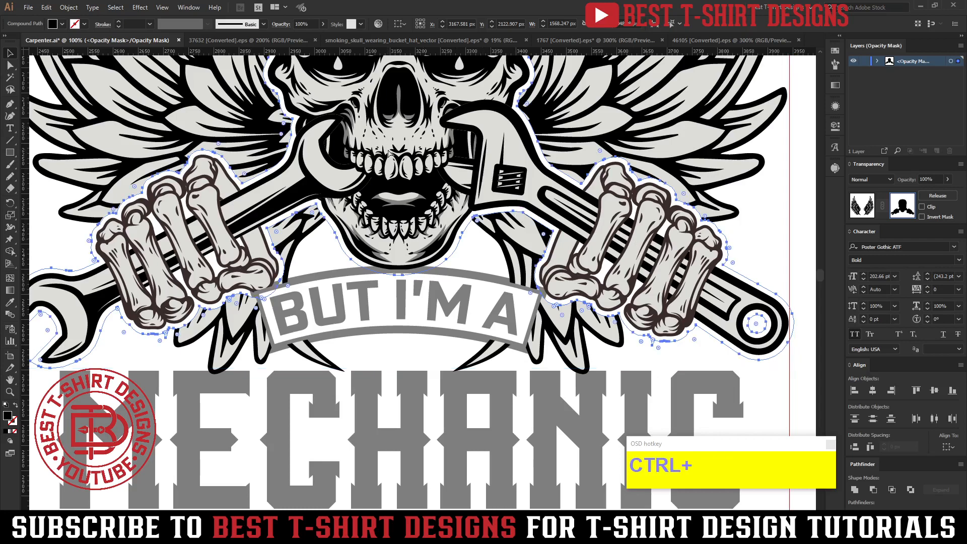
key("ctrl+c")
left_click(856, 200)
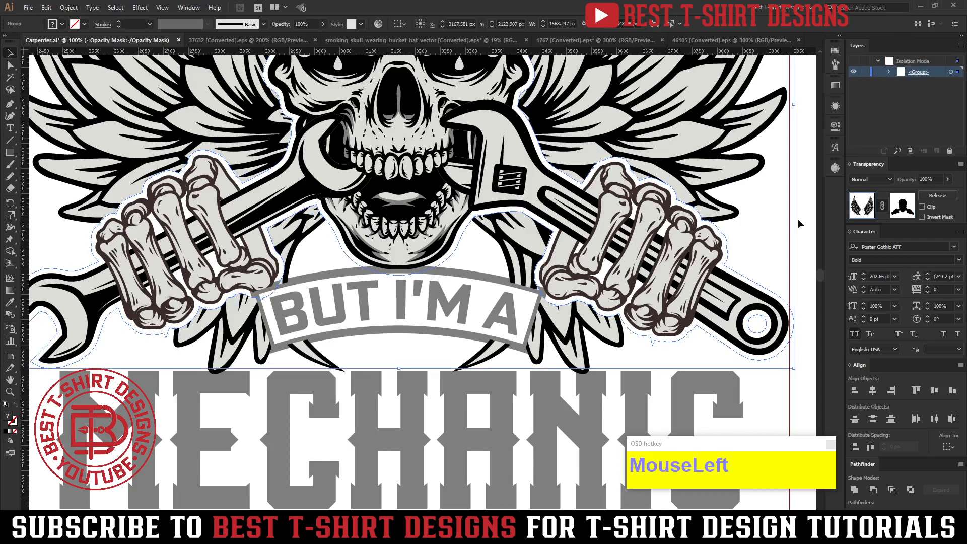
Give the "BUT I'M A" banner an opacity mask containing the copied silhouette, pasted in place, so the jaw and hands cut into it.
left_click(465, 276)
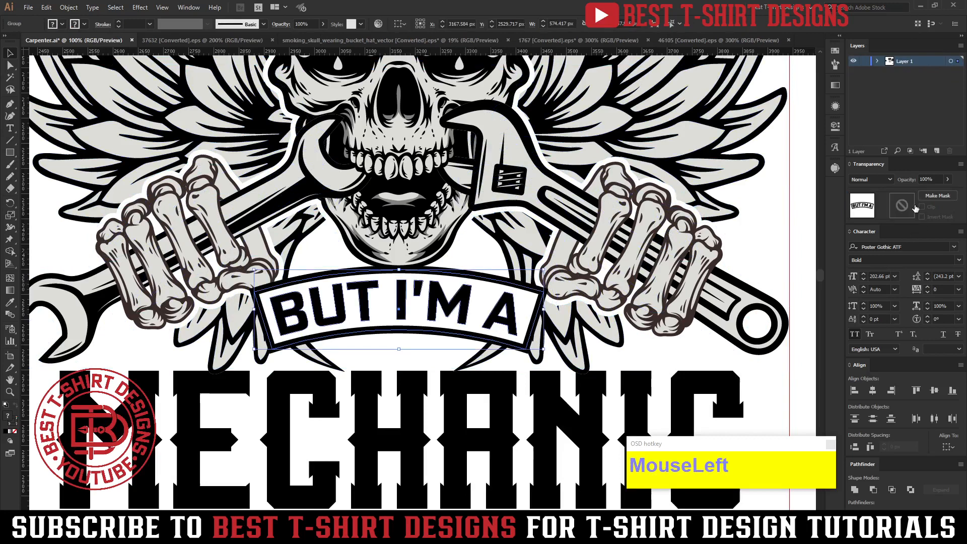
left_click(898, 207)
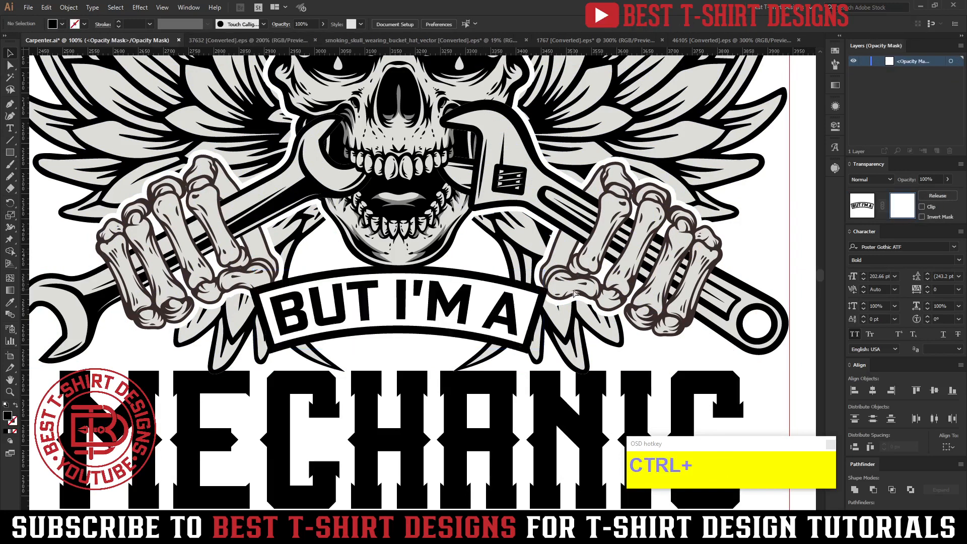
left_click(622, 348)
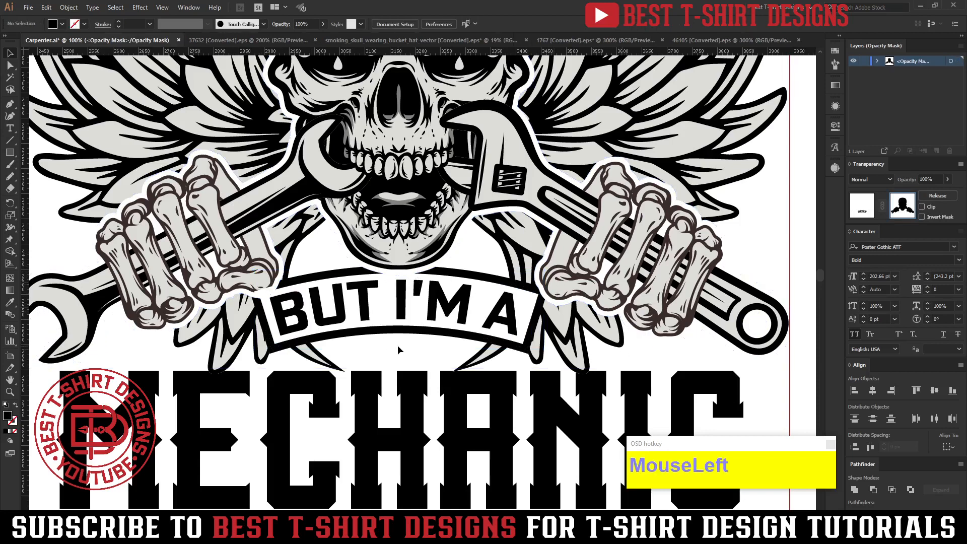
scroll(268, 289, "up", 2)
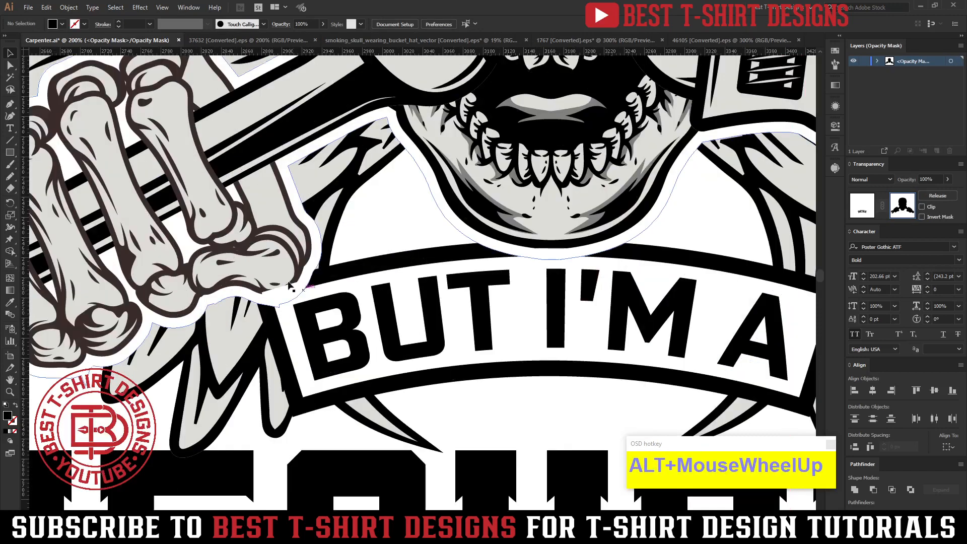
scroll(289, 289, "down", 2)
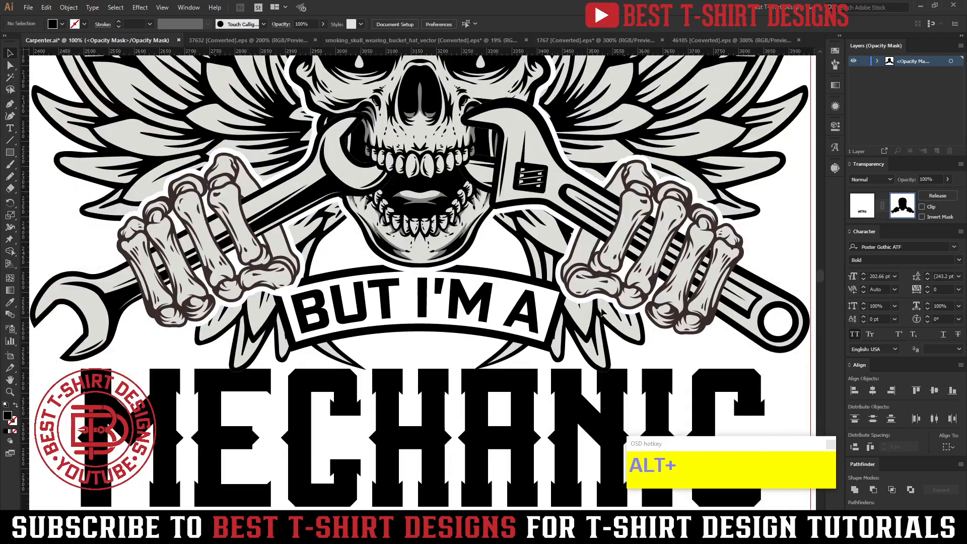
scroll(648, 357, "up", 3)
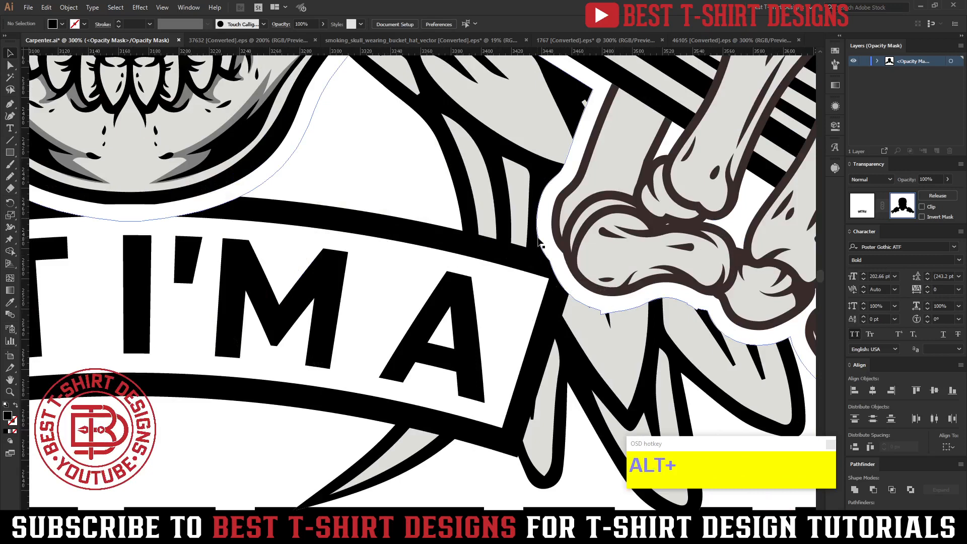
scroll(665, 287, "down", 1)
scroll(665, 287, "down", 2)
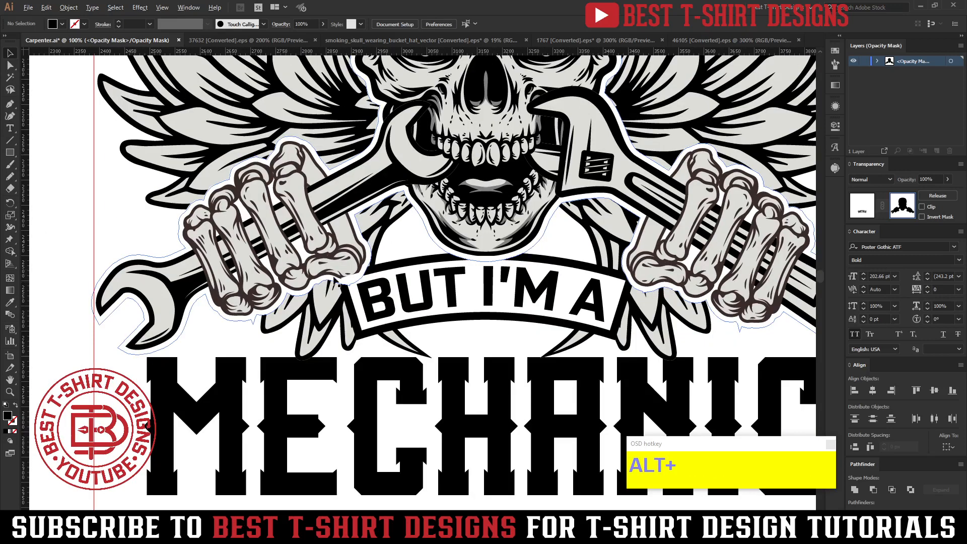
scroll(338, 281, "up", 3)
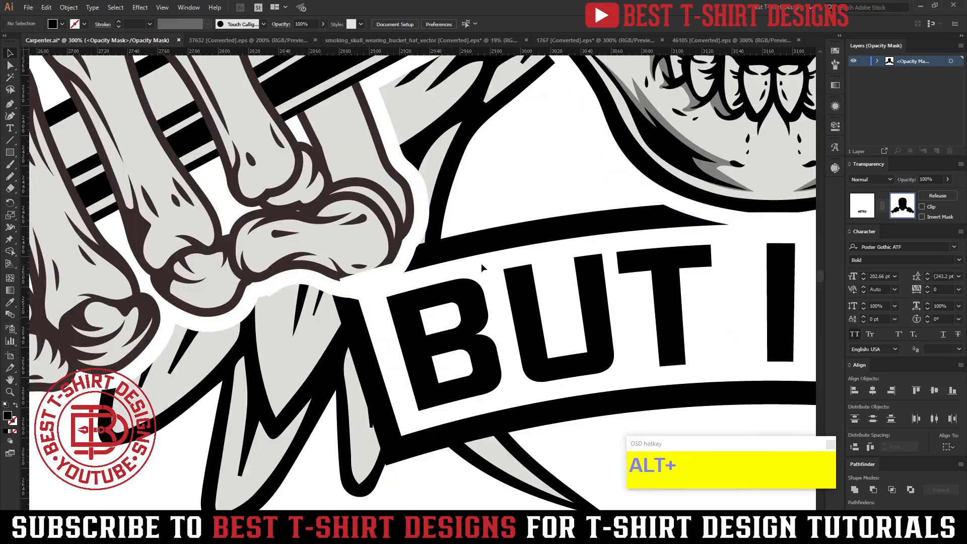
left_click(862, 206)
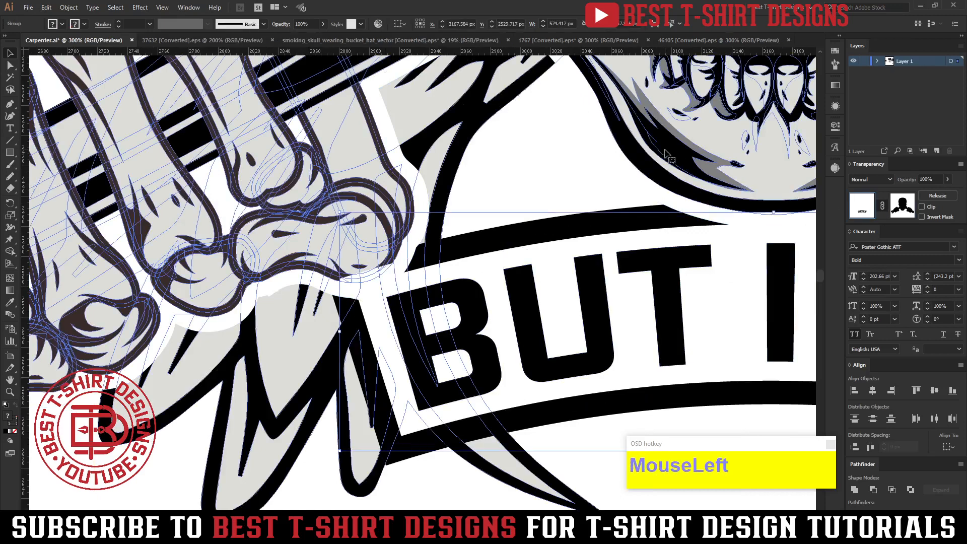
In the winged skull's opacity mask, erase the upper-left corner of the black frame shape where it overlaps the skeletal hand.
left_click(903, 207)
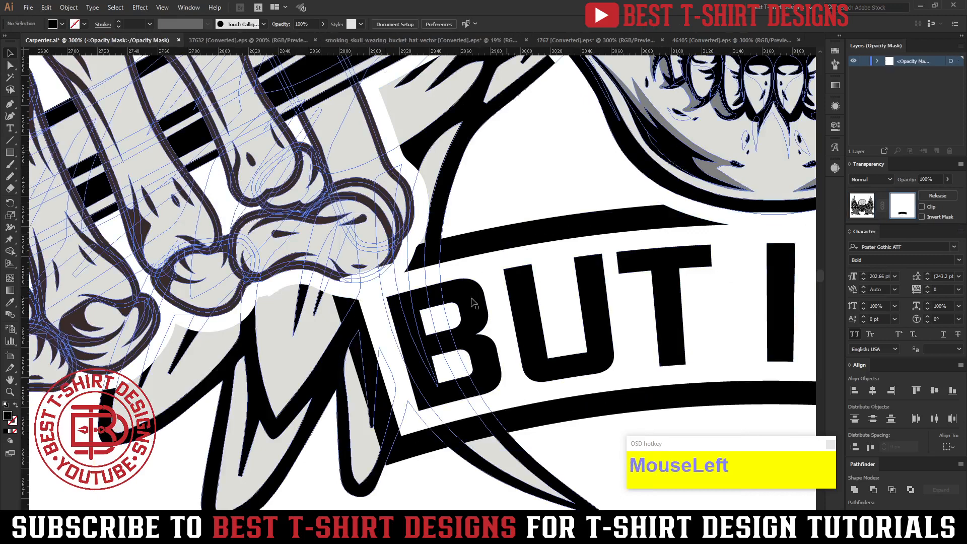
left_click(389, 285)
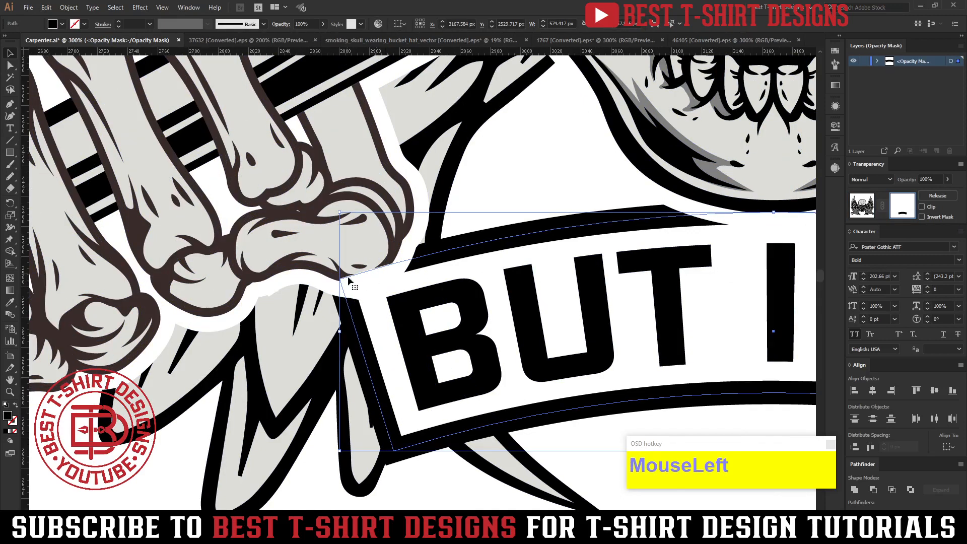
key("shift+e")
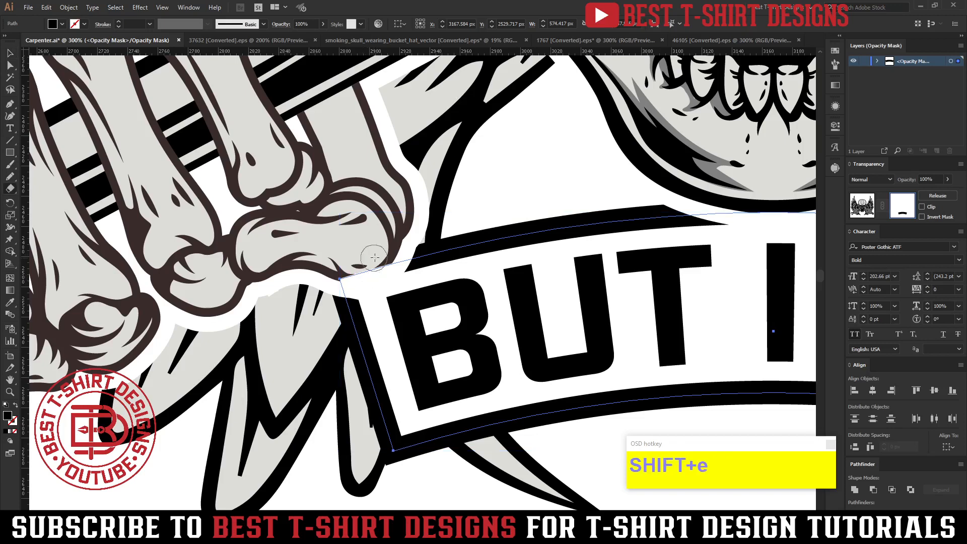
mouse_move(395, 244)
left_mouse_down()
mouse_move(366, 277)
mouse_move(318, 274)
left_mouse_up()
key("v")
left_click(495, 204)
scroll(495, 204, "down", 4, "alt")
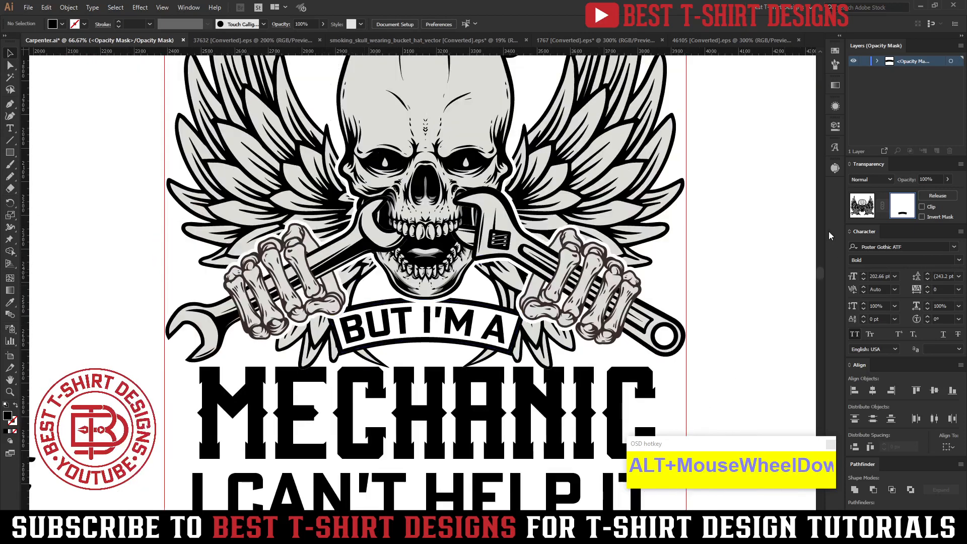
left_click(862, 209)
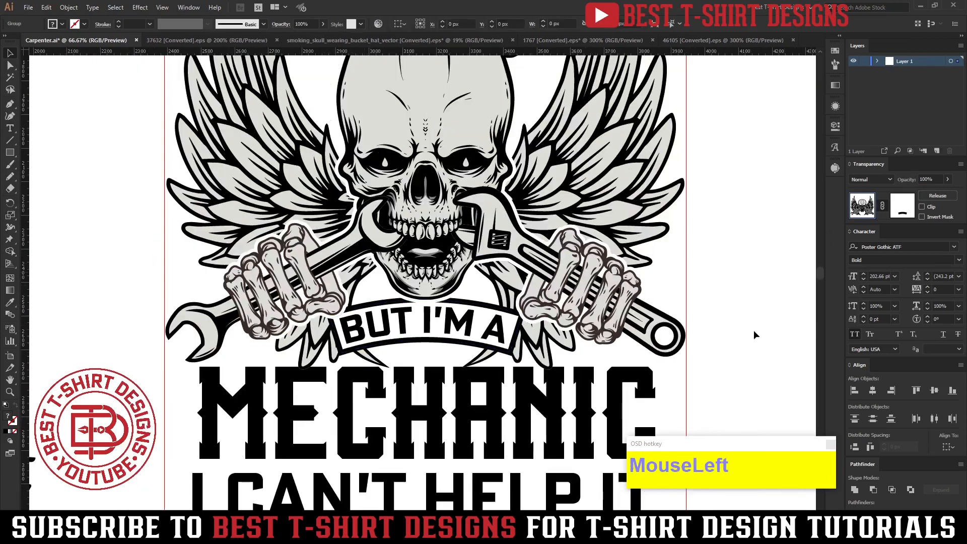
Convert the "Sexy" and "I HATE BEING" text lines to outlines.
scroll(481, 333, "down", 2, "alt")
left_click(615, 381)
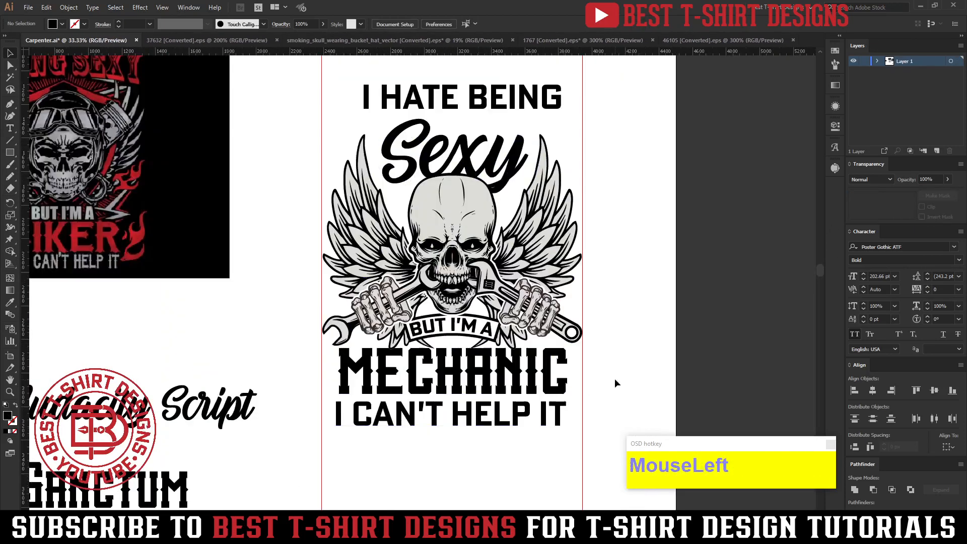
scroll(614, 380, "up", 1)
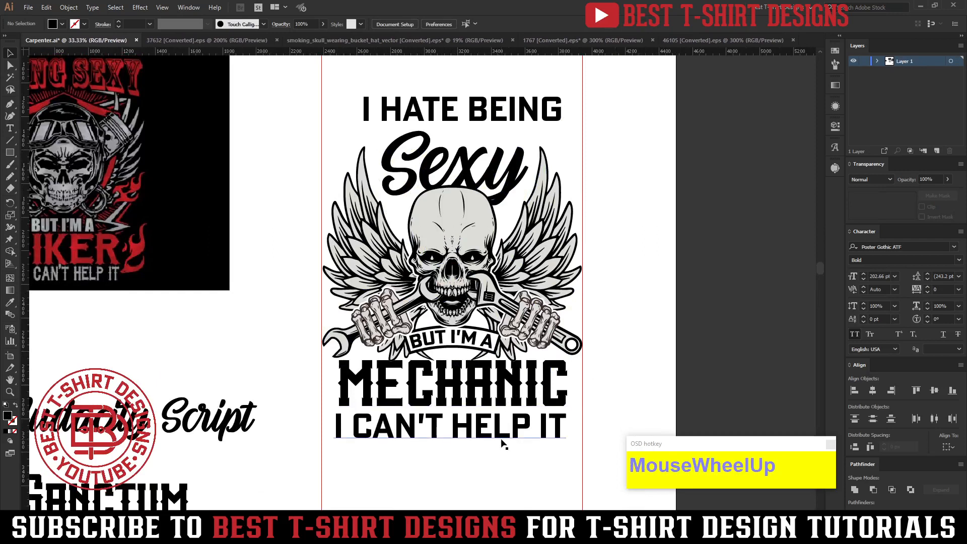
left_click(468, 114)
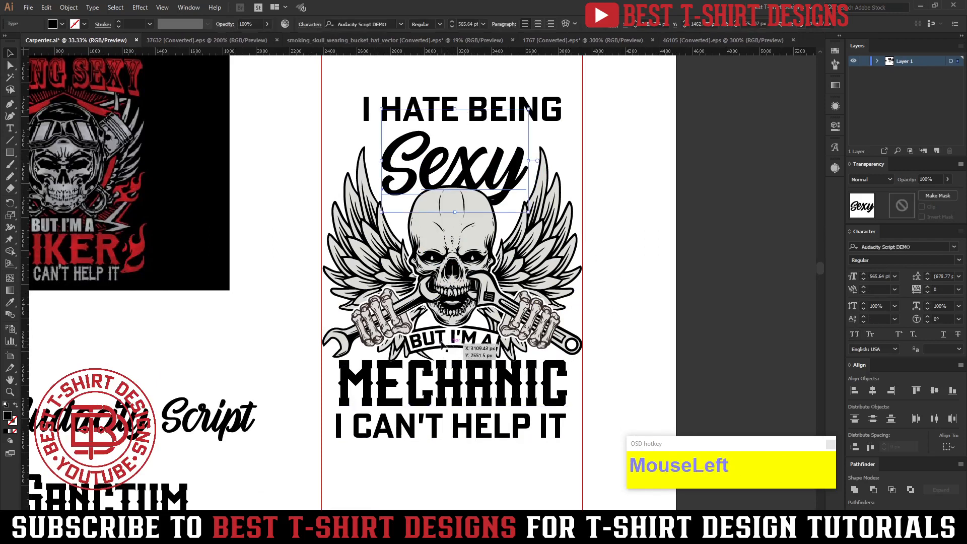
left_click(480, 112)
right_click(477, 171)
left_click(496, 239)
scroll(475, 139, "up", 2)
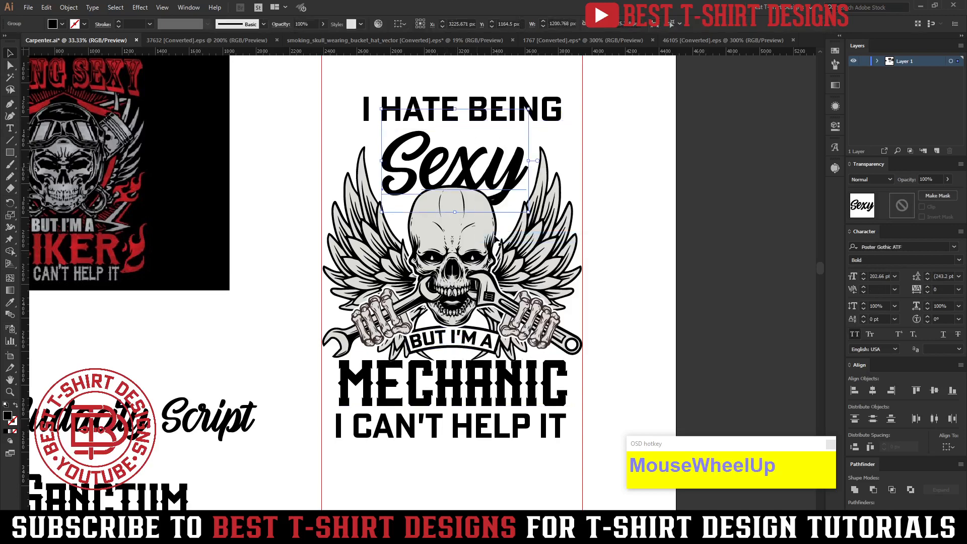
scroll(475, 141, "up", 2)
left_click(474, 191)
right_click(471, 174)
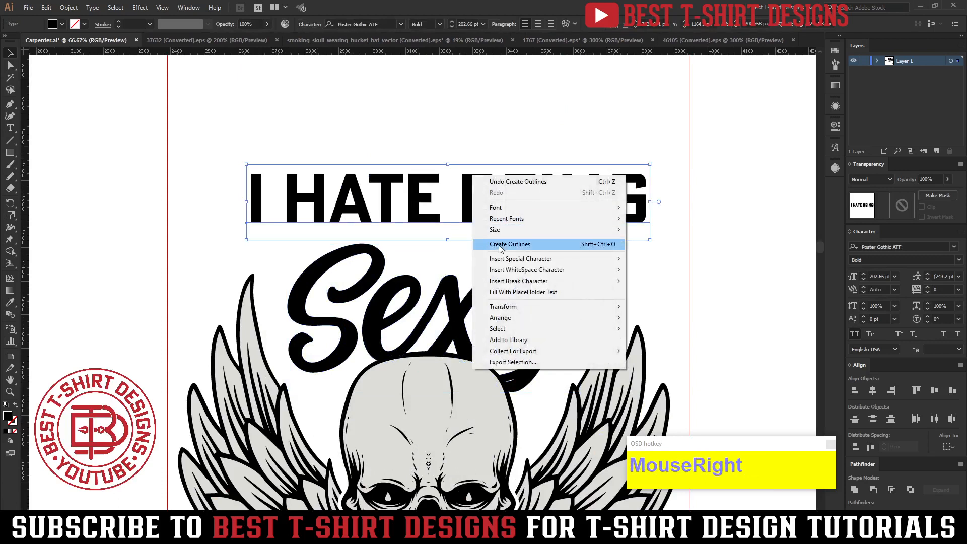
left_click(509, 244)
left_click(70, 146)
Draw a rectangular frame about 1249 by 196 px around "I HATE BEING" and copy the "BUT I'M A" frame's appearance onto it.
left_click(10, 152)
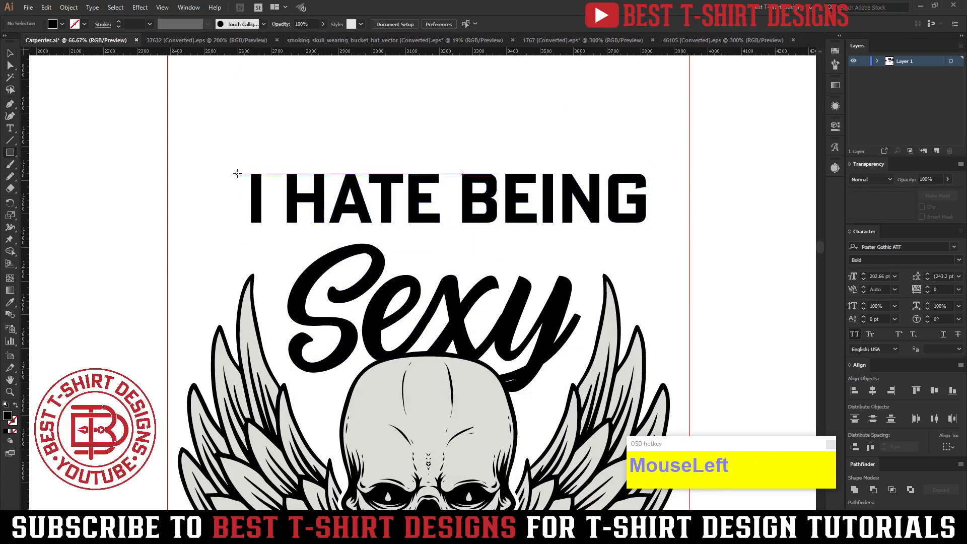
left_click_drag(236, 166, 656, 232)
scroll(543, 231, "down", 2)
scroll(543, 231, "down", 5)
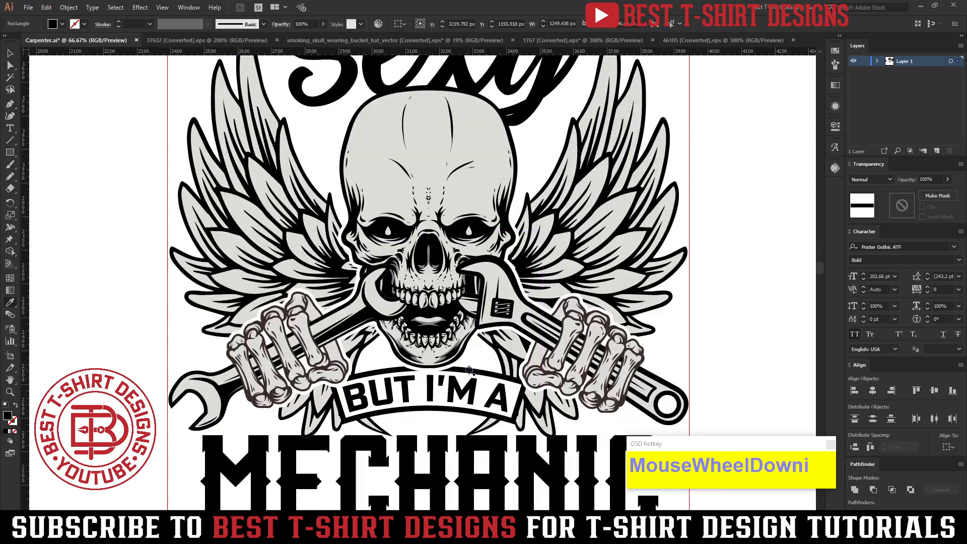
left_click(469, 370)
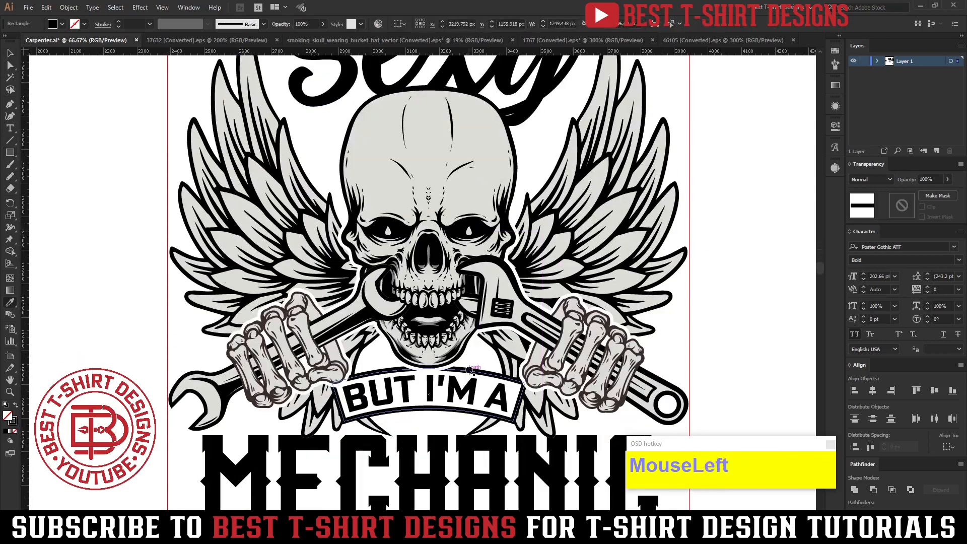
key("v")
Centre the "I HATE BEING" lettering and its rectangular frame on each other horizontally and vertically, and group them.
scroll(533, 208, "up", 5)
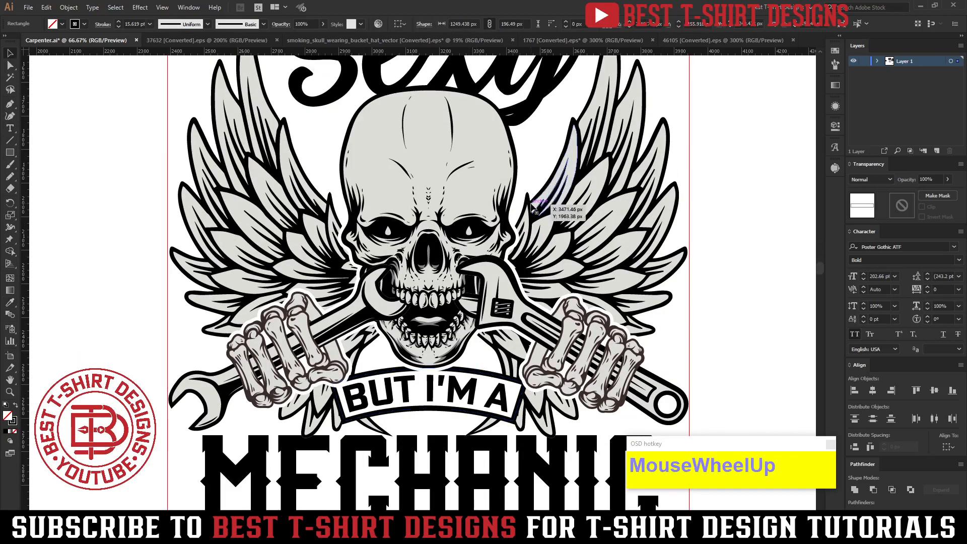
left_click_drag(535, 186, 500, 130)
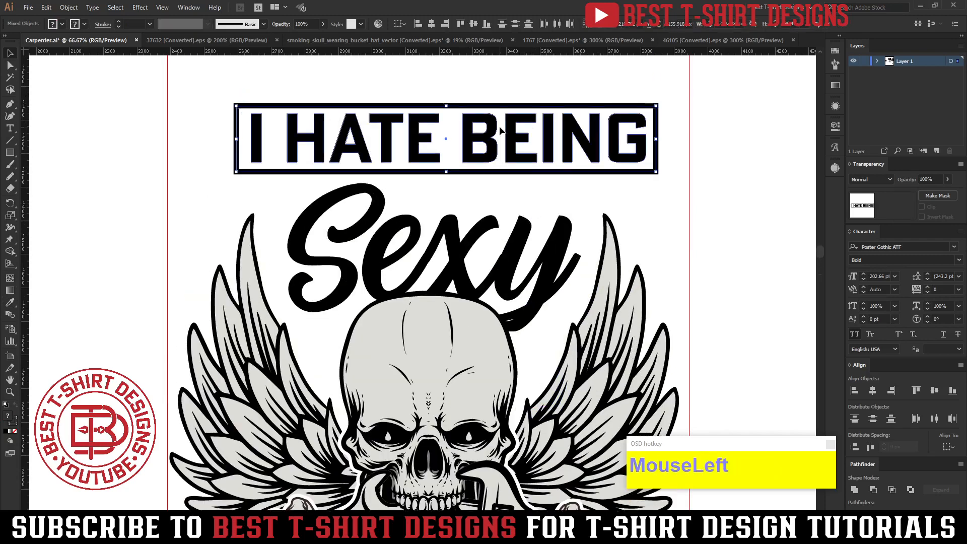
left_click(431, 27)
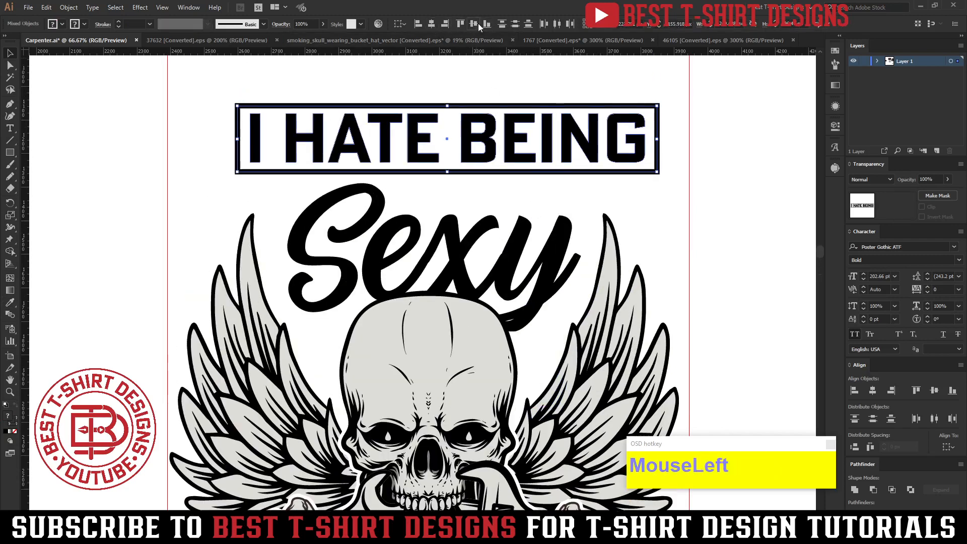
left_click(475, 24)
scroll(535, 197, "down", 1, "alt")
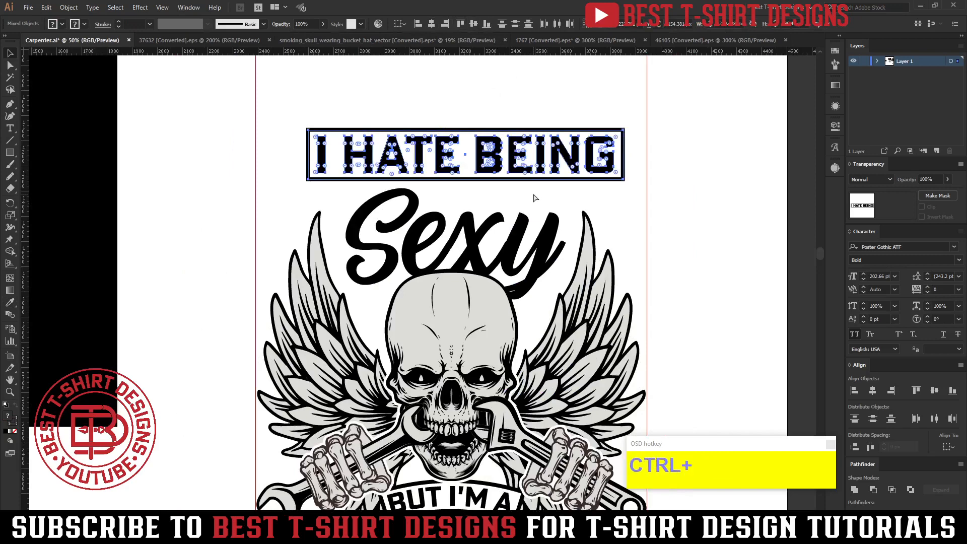
key("ctrl+g")
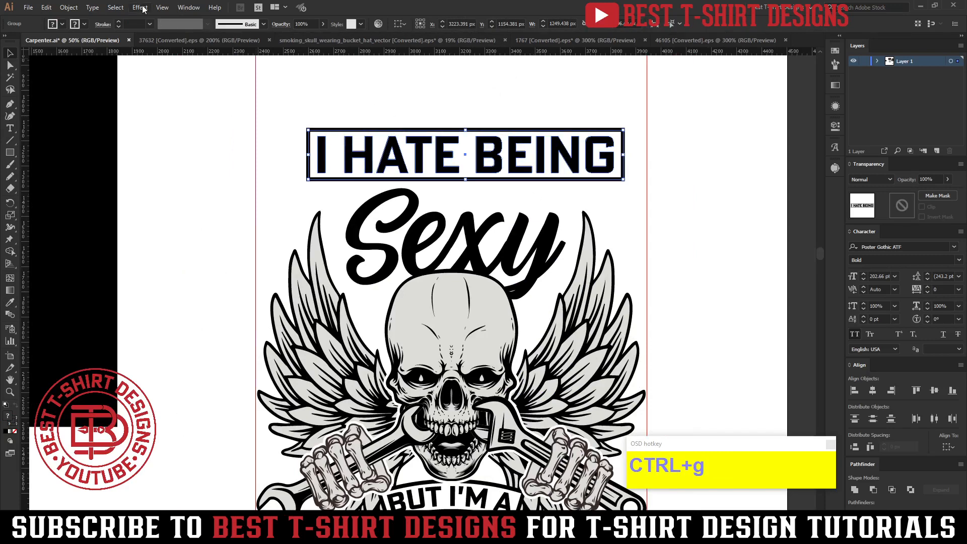
Warp the "I HATE BEING" group with a horizontal Arc effect at 20% bend.
left_click(143, 9)
mouse_move(160, 138)
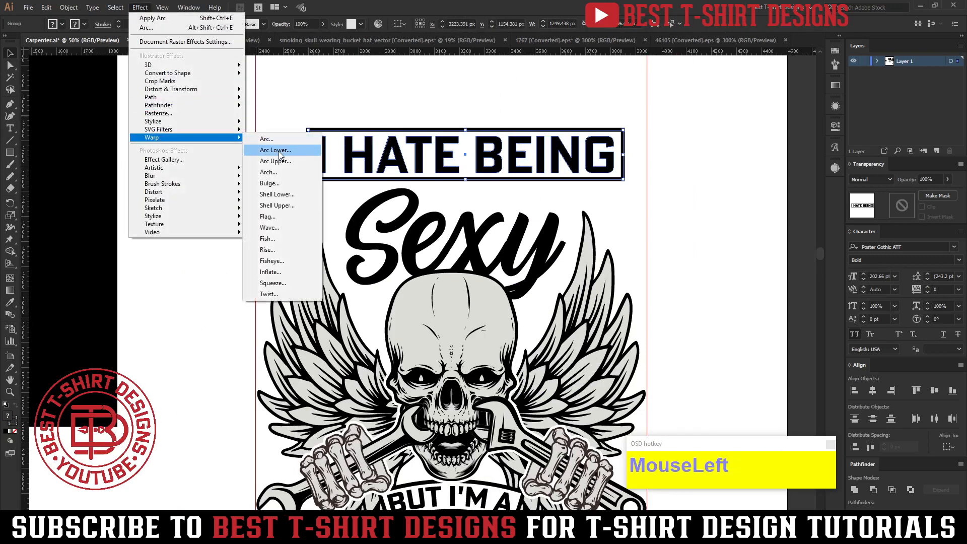
left_click(267, 139)
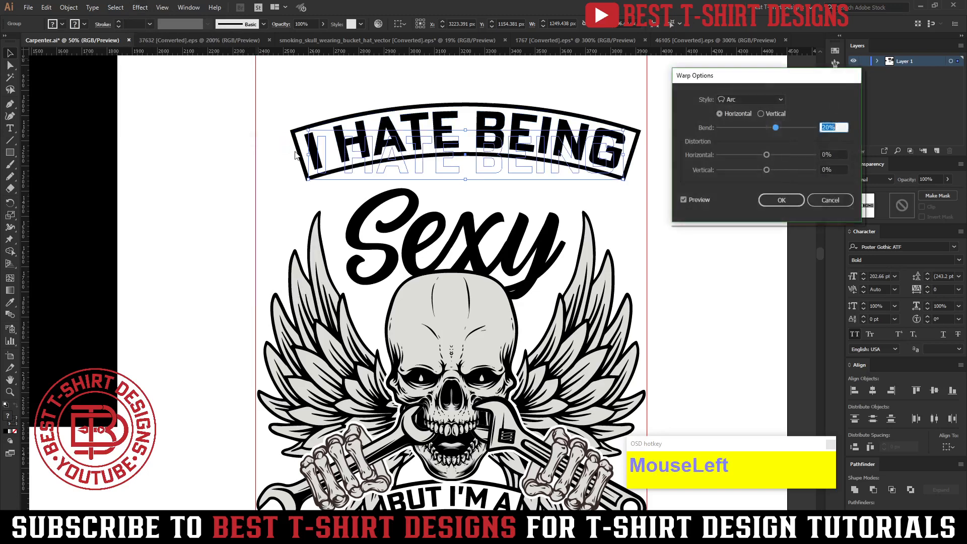
left_click(766, 204)
Move the arched "I HATE BEING" banner down by 140 px so its lower edge meets the top of "Sexy".
key("shift+Down")
key("shift+Down")
key("shift+Down")
key("shift+Down")
key("shift+Down")
key("shift+Down")
key("shift+Down")
key("shift+Down")
key("shift+Down")
key("shift+Down")
key("shift+Down")
key("shift+Down")
key("shift+Down")
key("shift+Down")
key("shift+Down")
key("shift+Down")
key("shift+Down")
key("shift+Down")
key("shift+Down")
key("shift+Down")
key("shift+Down")
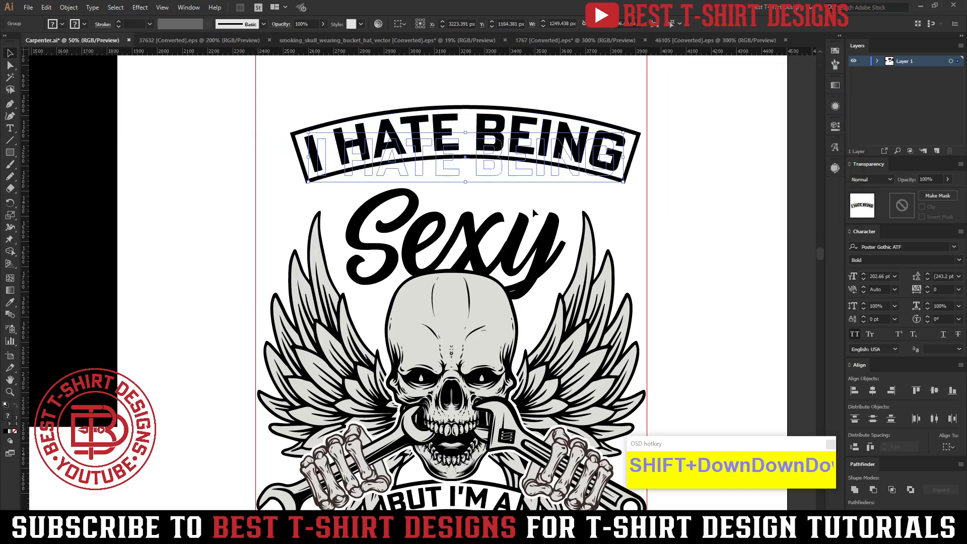
key("shift+Up")
key("shift+Up")
key("shift+Up")
key("shift+Up")
key("shift+Up")
key("shift+Up")
key("shift+Up")
key("shift+Up")
key("shift+Up")
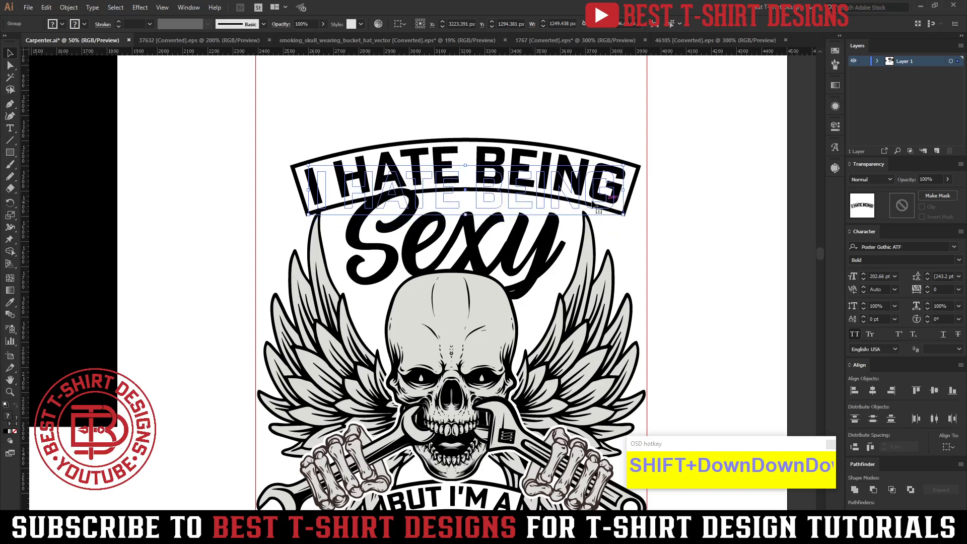
Centre the "I HATE BEING" banner horizontally on the winged skull artwork and expand the banner's appearance.
left_click(473, 328, "shift")
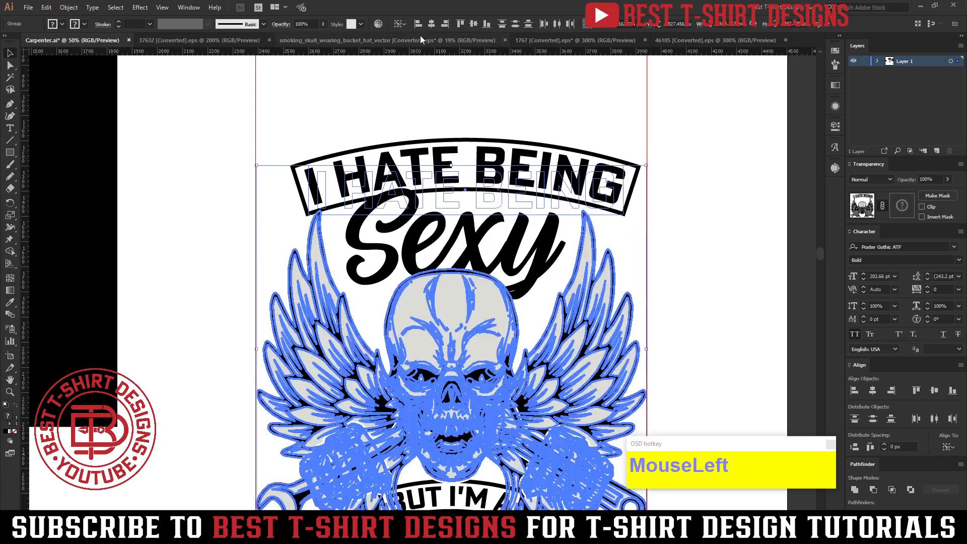
left_click(428, 25)
left_click(426, 82)
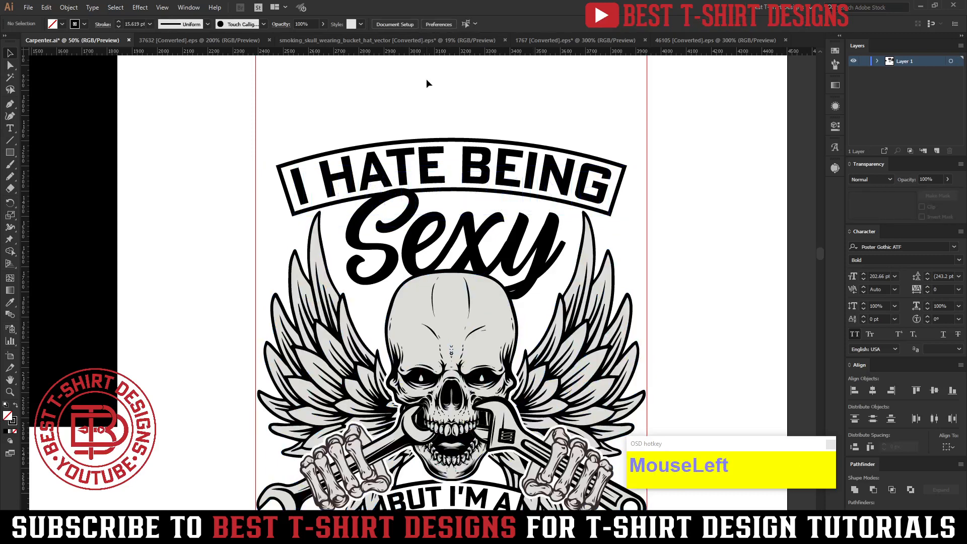
key("F10")
left_click(638, 207)
left_click(568, 204)
key("ctrl+2")
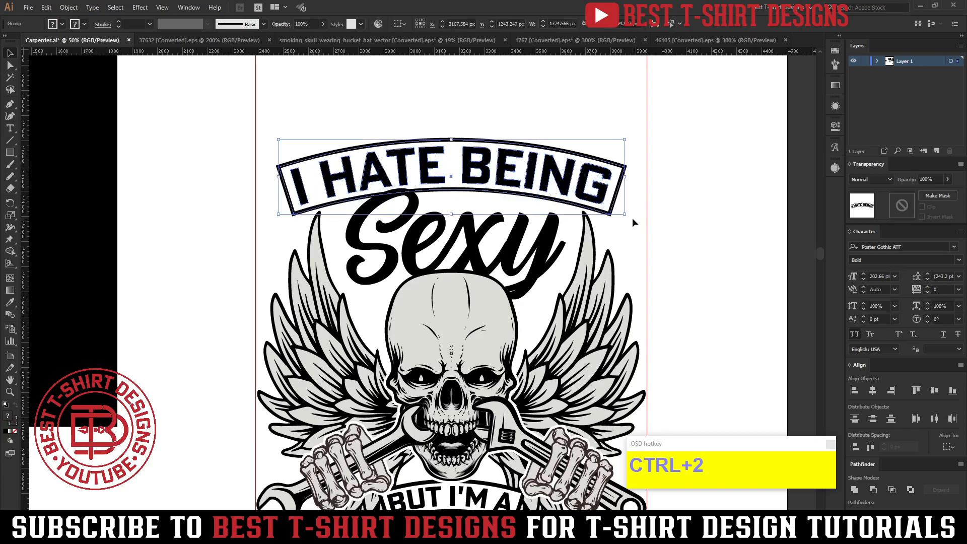
Inside the "I HATE BEING" banner group, set the arched frame's stroke weight to 20 pt.
scroll(623, 222, "down", 3)
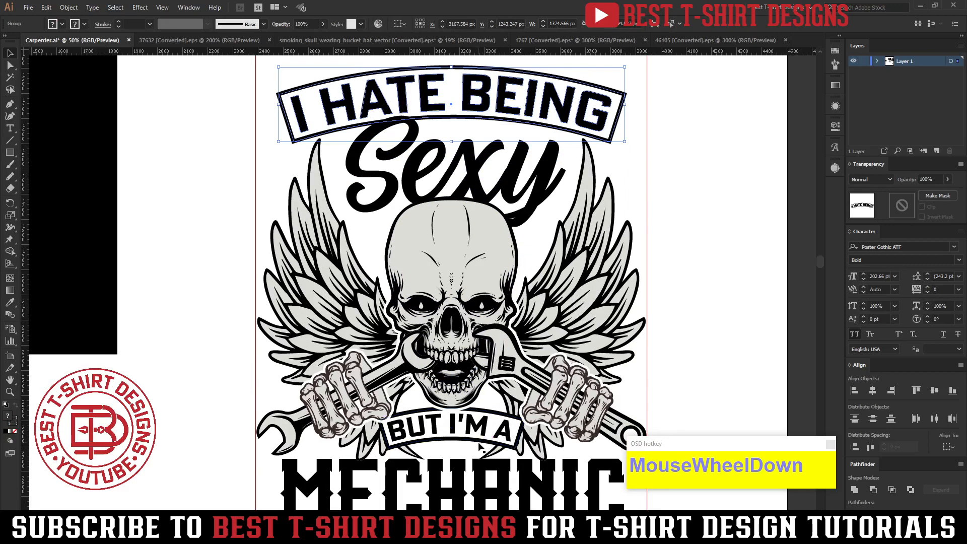
double_click(567, 133)
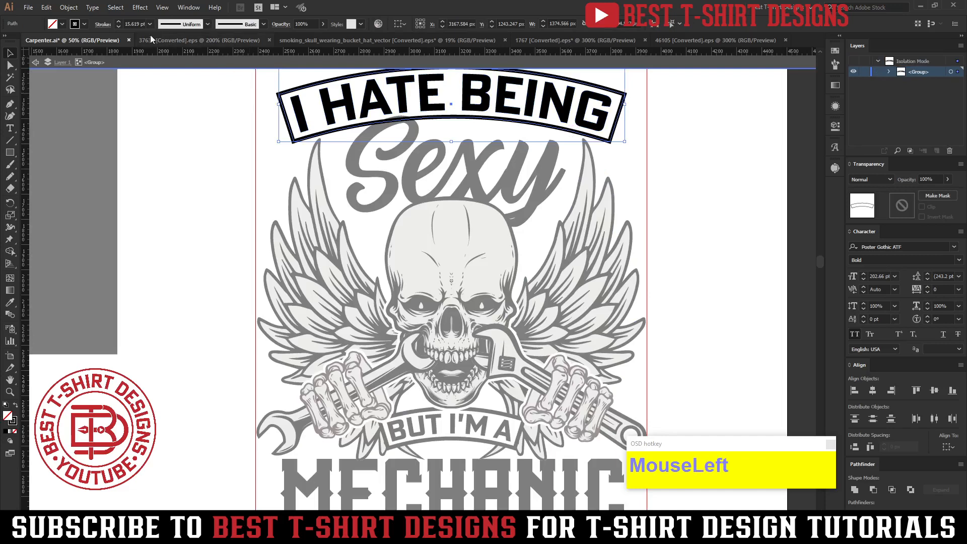
scroll(133, 23, "up", 1)
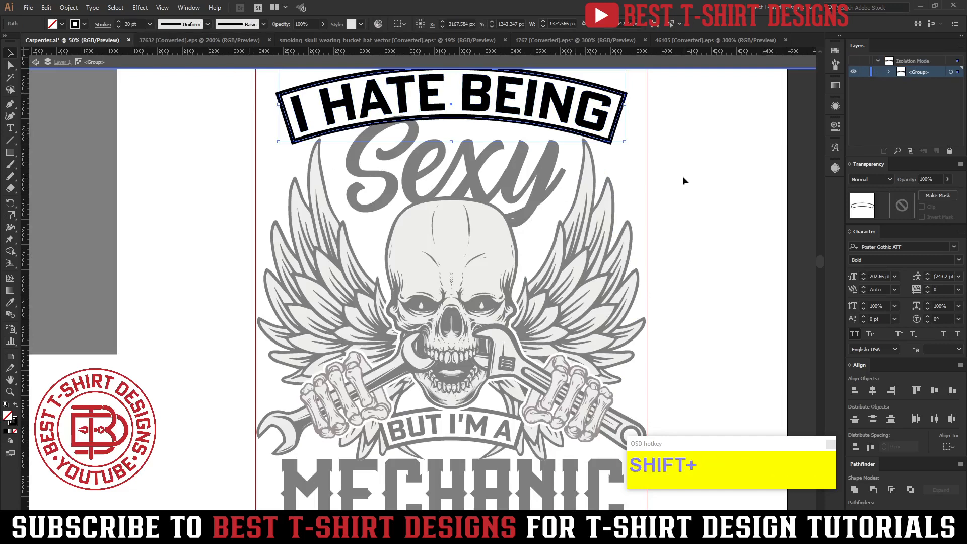
double_click(643, 132)
scroll(481, 143, "up", 1)
Expand the "I HATE BEING" banner group so the frame's stroke becomes a filled shape.
left_click(479, 136)
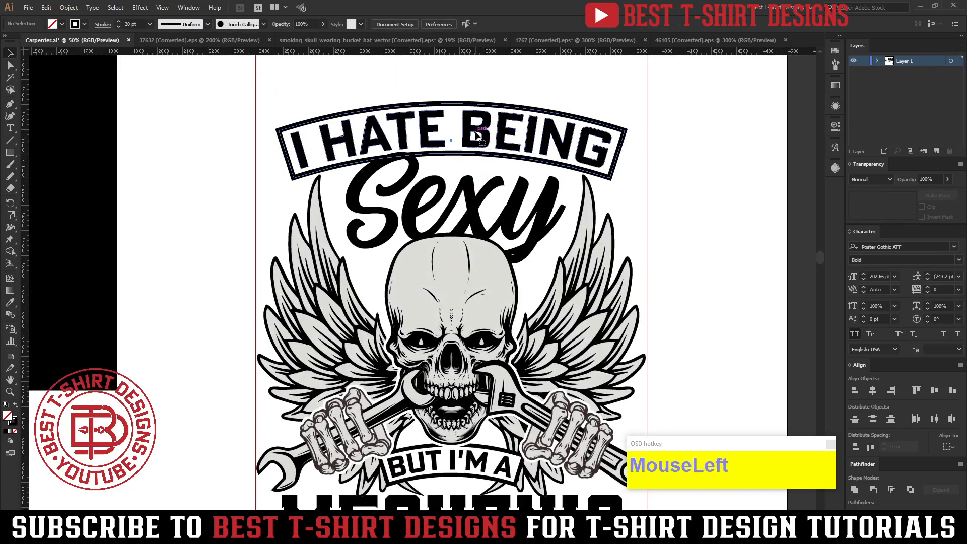
key("ctrl")
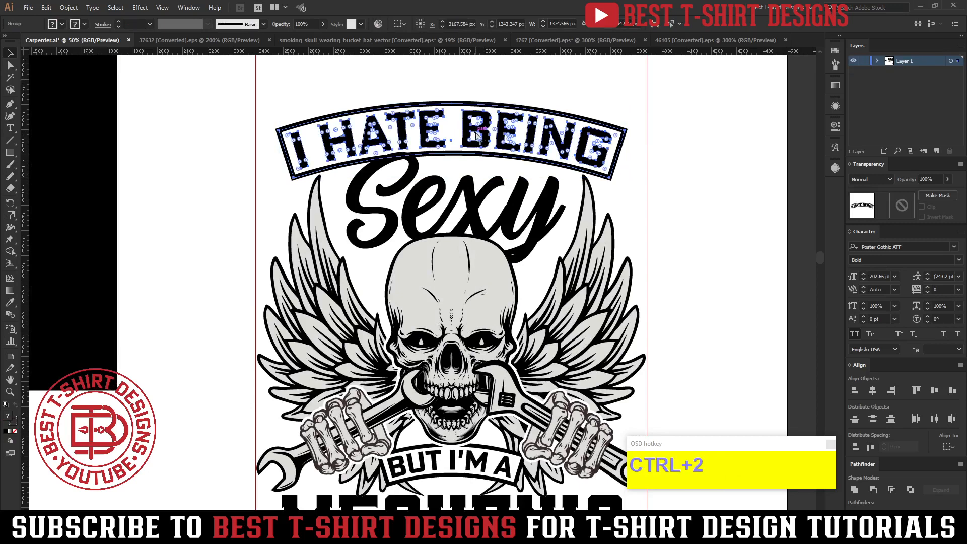
left_click(261, 207)
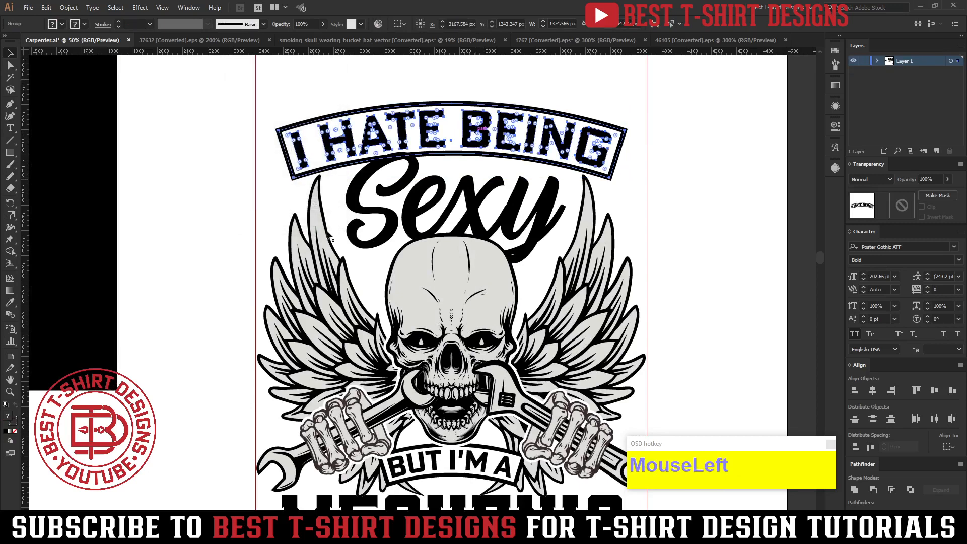
left_click(68, 7)
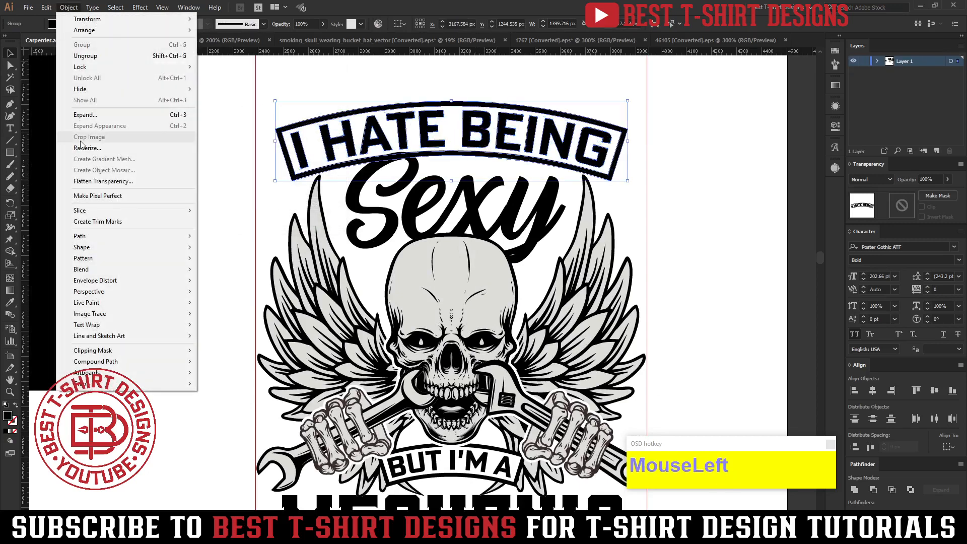
left_click(88, 113)
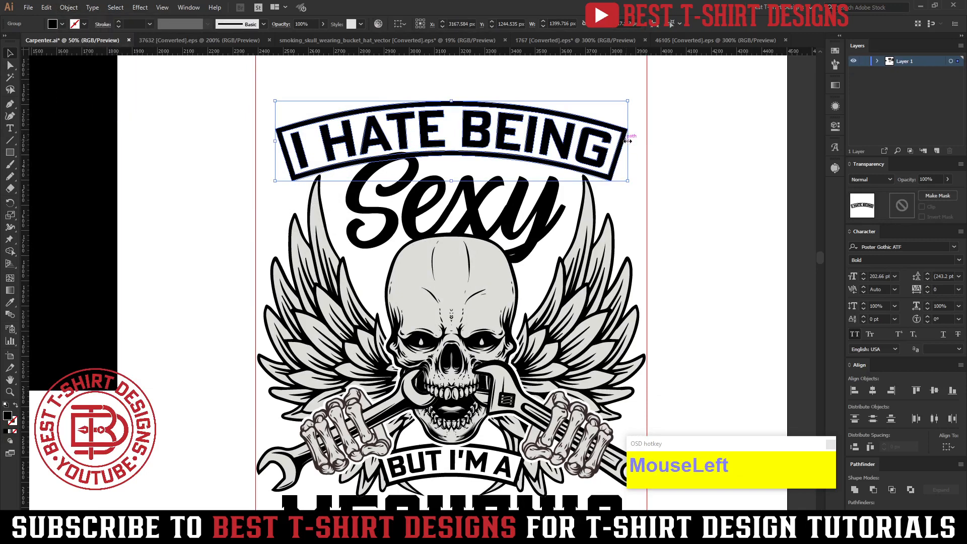
Scale the "I HATE BEING" banner proportionally to 1554 px wide so it spans both vertical guides.
left_click_drag(627, 141, 647, 141)
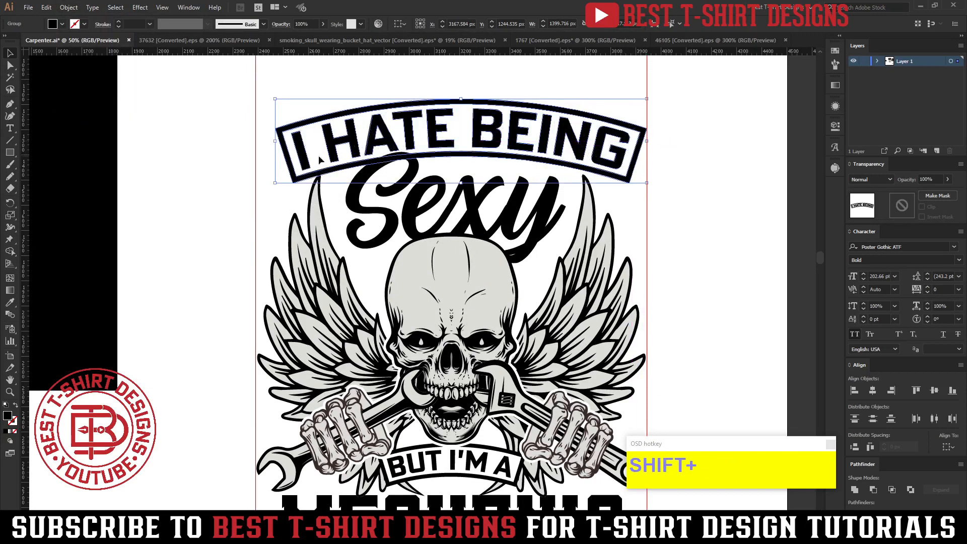
left_click_drag(275, 141, 257, 144)
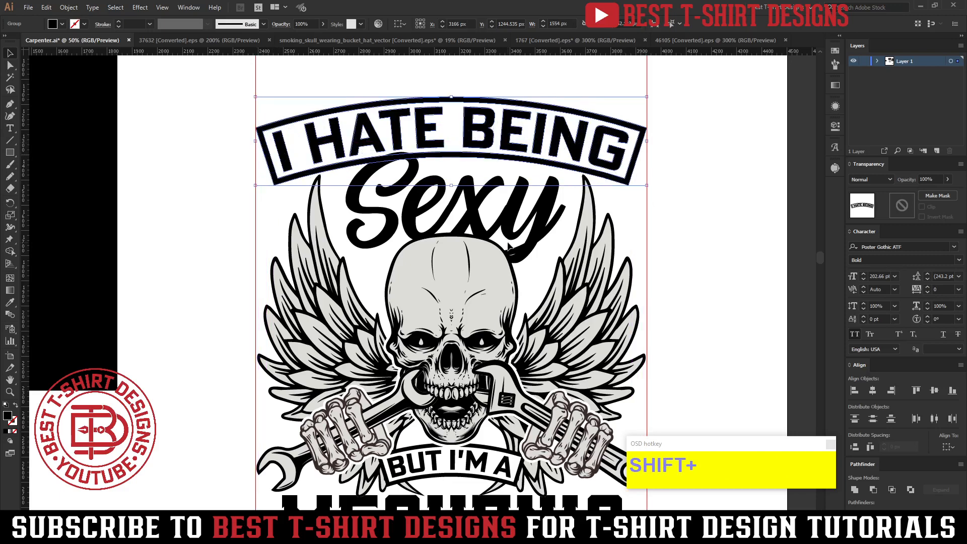
key("shift+Down")
key("shift+Down")
key("shift+Up")
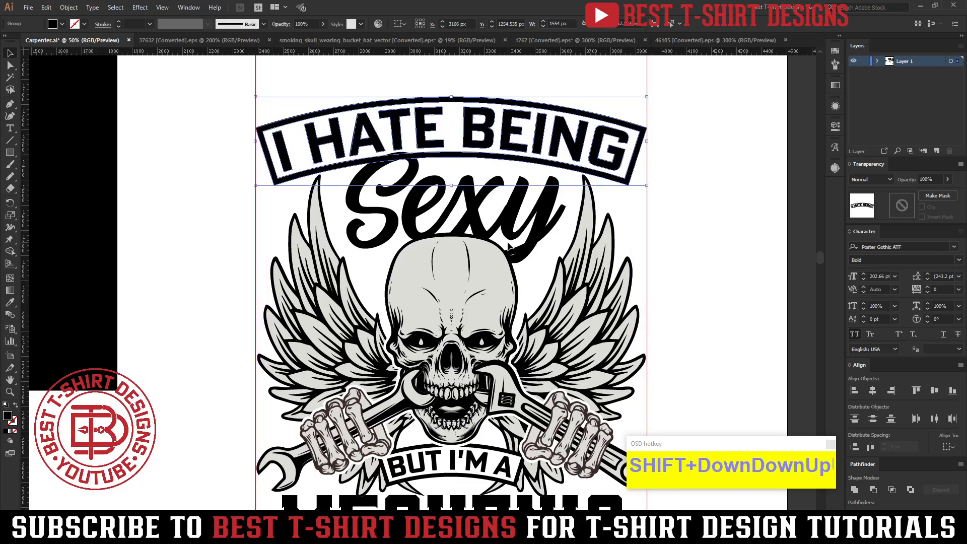
left_click(635, 216)
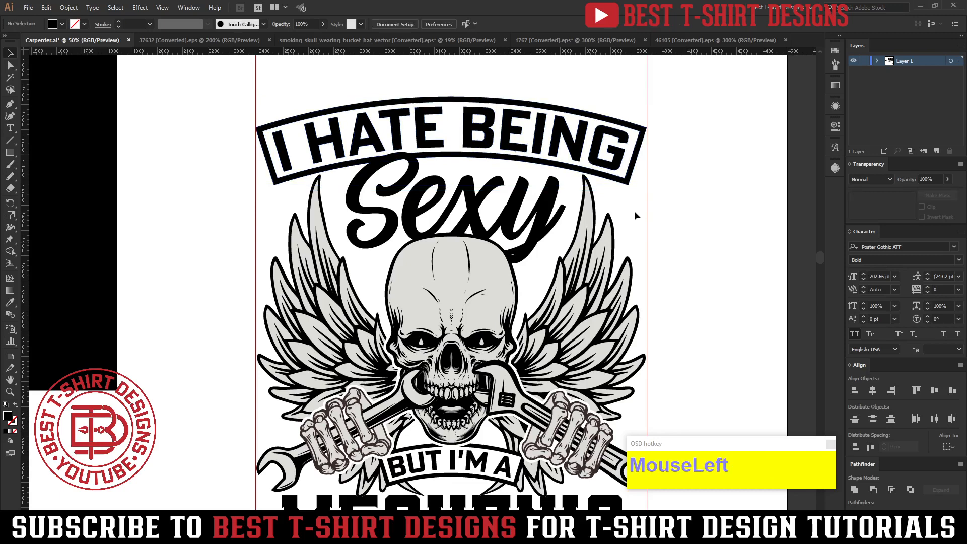
Nudge the "Sexy" lettering up by 10 px against the "I HATE BEING" banner.
left_click(539, 224)
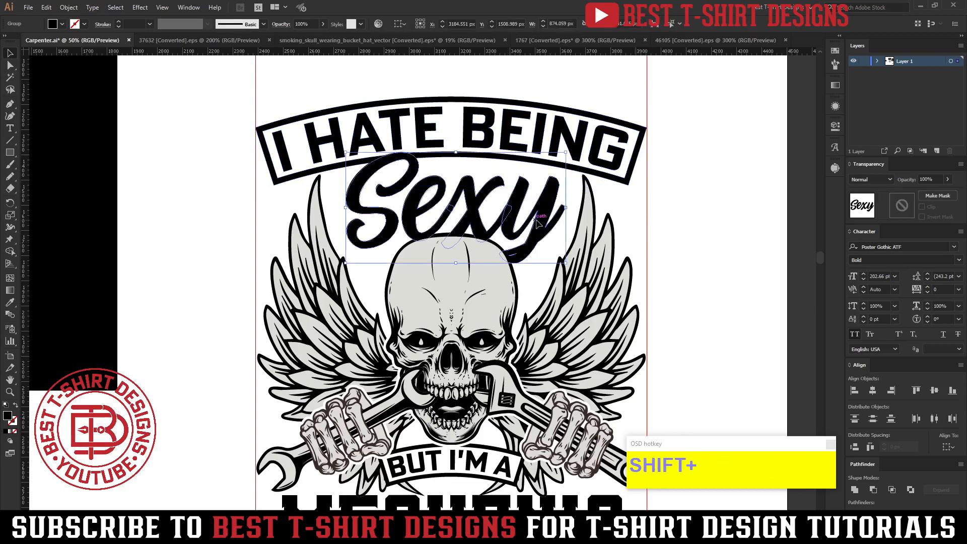
key("shift+Up")
scroll(536, 227, "down", 1)
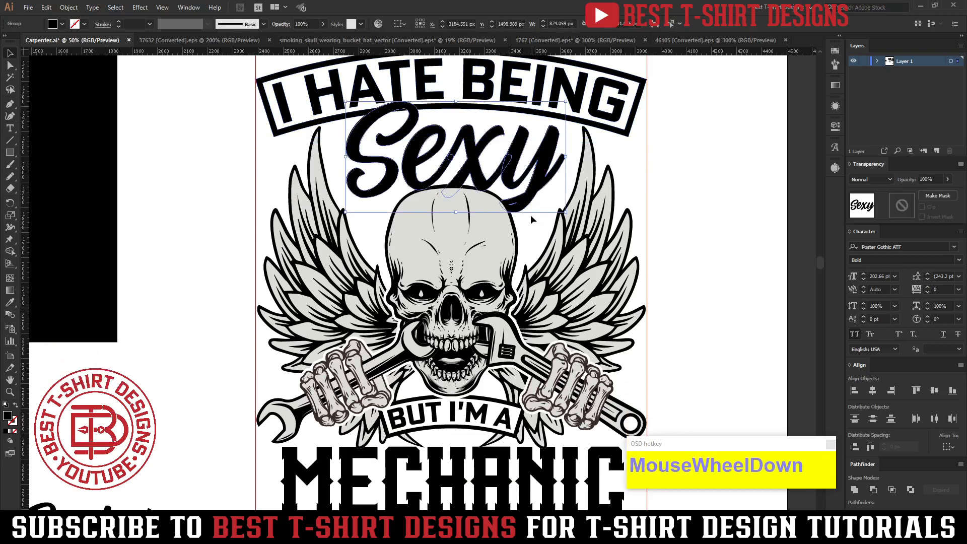
scroll(534, 214, "up", 1)
key("ctrl+alt+f")
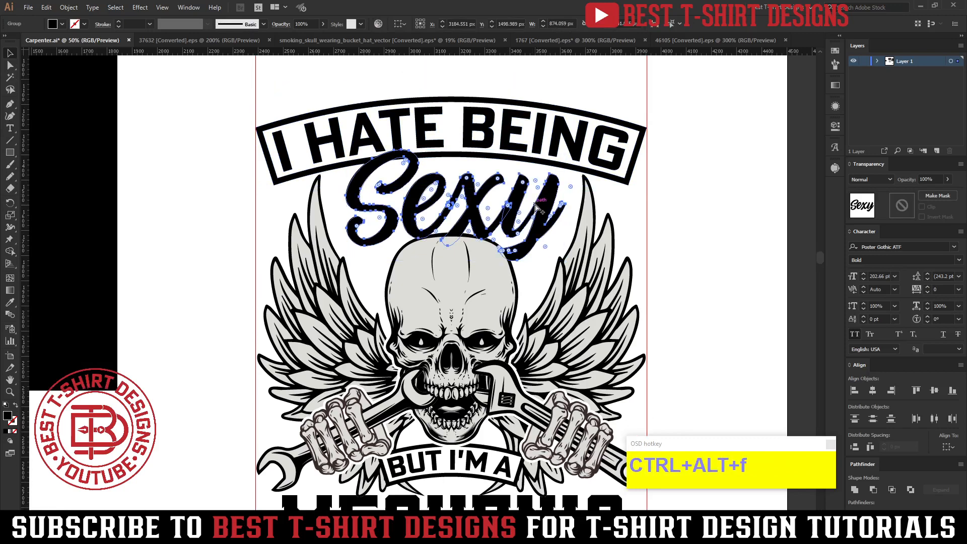
Create a 10 px offset path around the "Sexy" lettering and cut the offset to the clipboard.
left_click(713, 233)
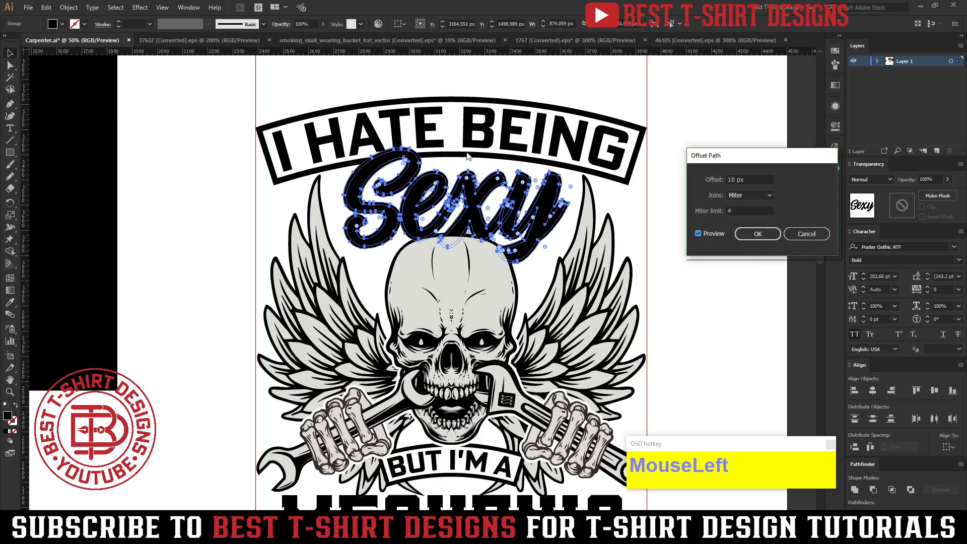
left_click(751, 236)
key("ctrl+x")
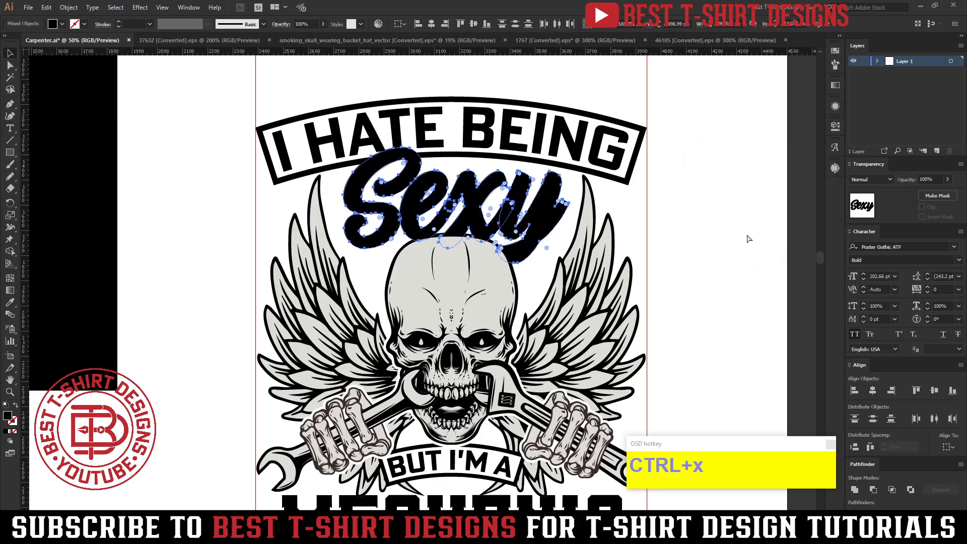
Add a non-clipping opacity mask to the "I HATE BEING" banner using the cut "Sexy" offset pasted in place, and return to the artwork.
left_click(586, 169)
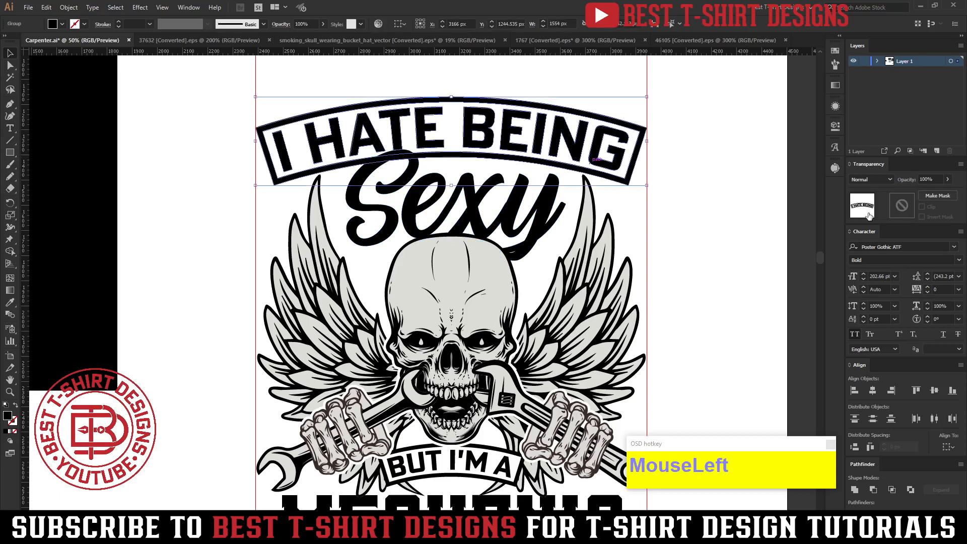
left_click(902, 205)
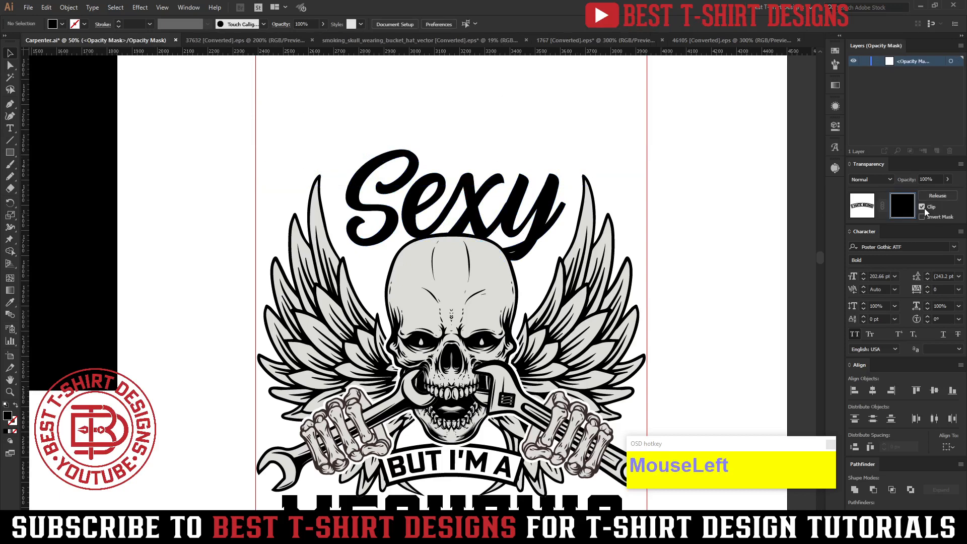
left_click(764, 275)
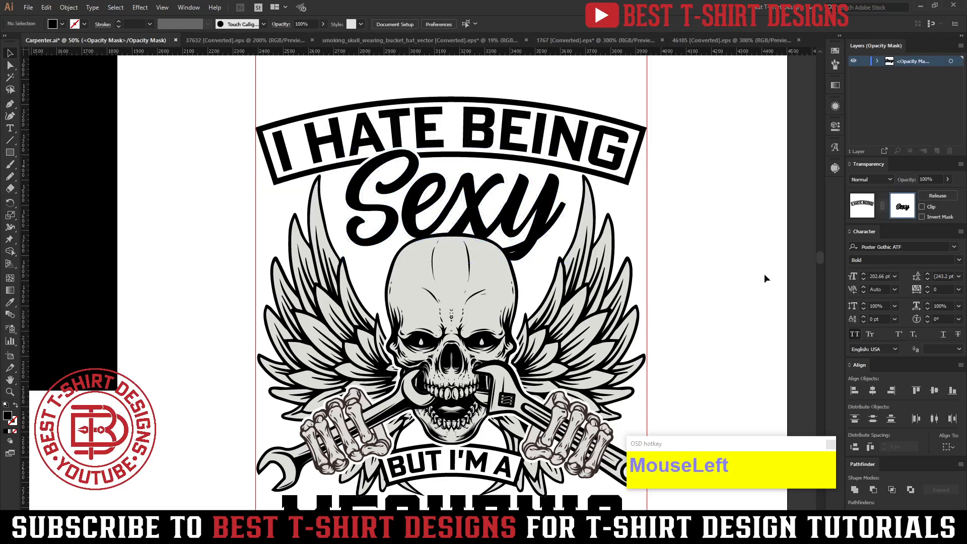
scroll(435, 155, "up", 1)
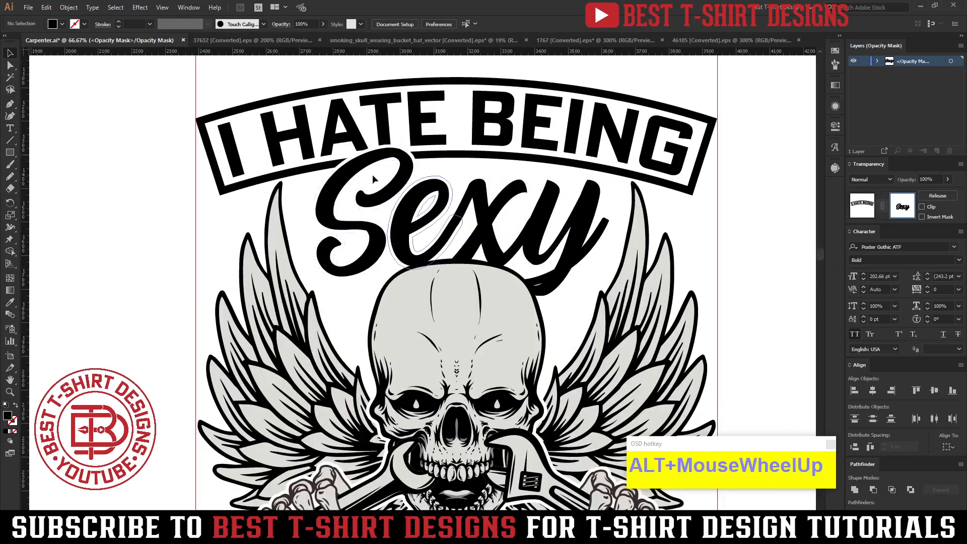
left_click(862, 206)
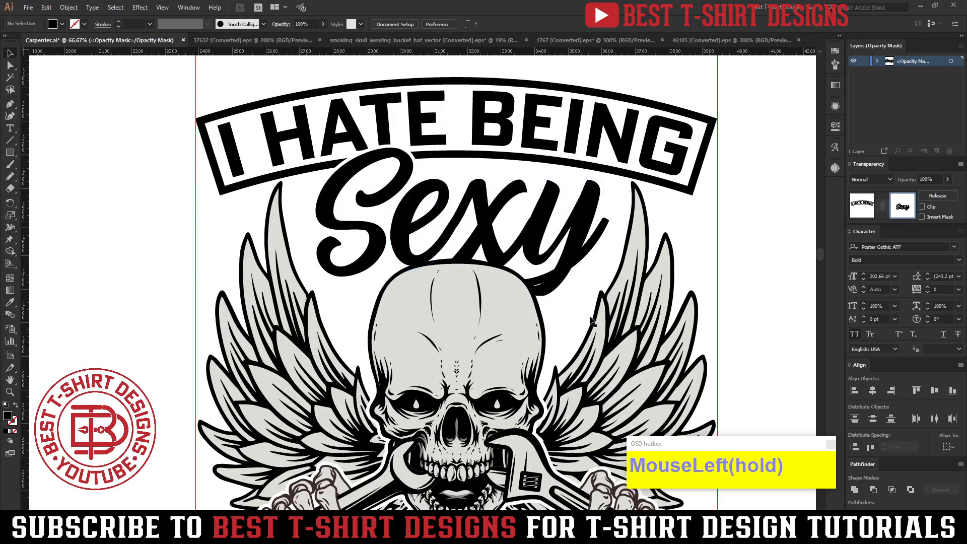
Within the "Sexy" group, nudge the letters "e" and "x" slightly up and to the right.
double_click(484, 239)
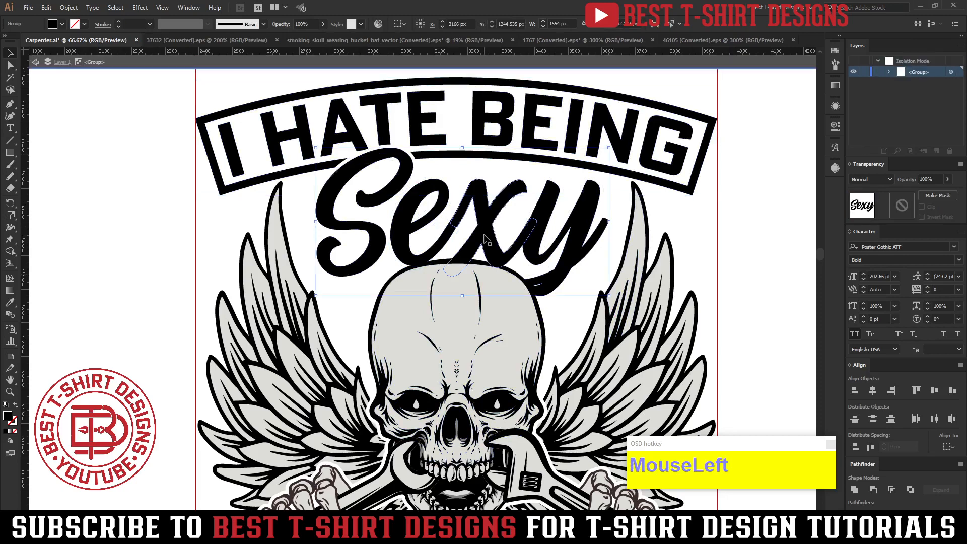
left_click(448, 194)
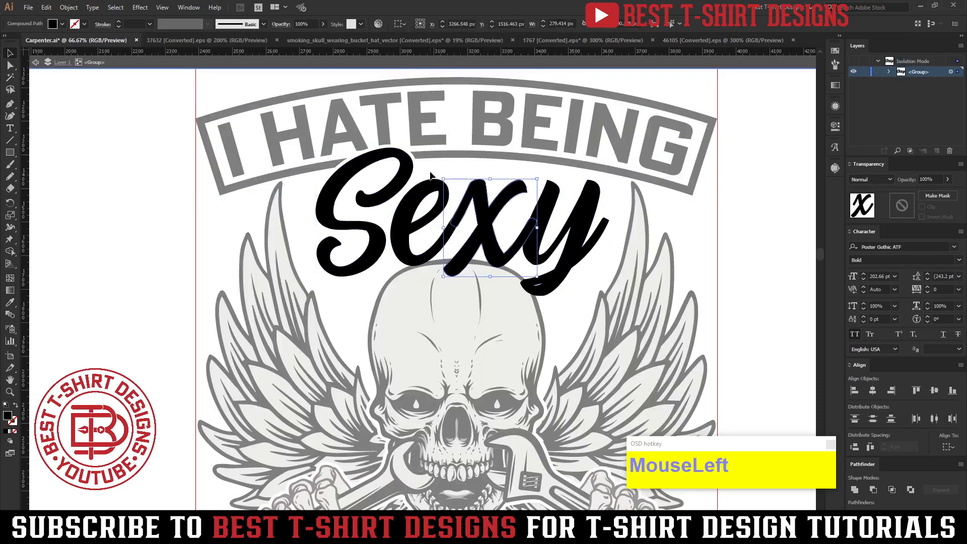
left_click_drag(428, 171, 477, 214)
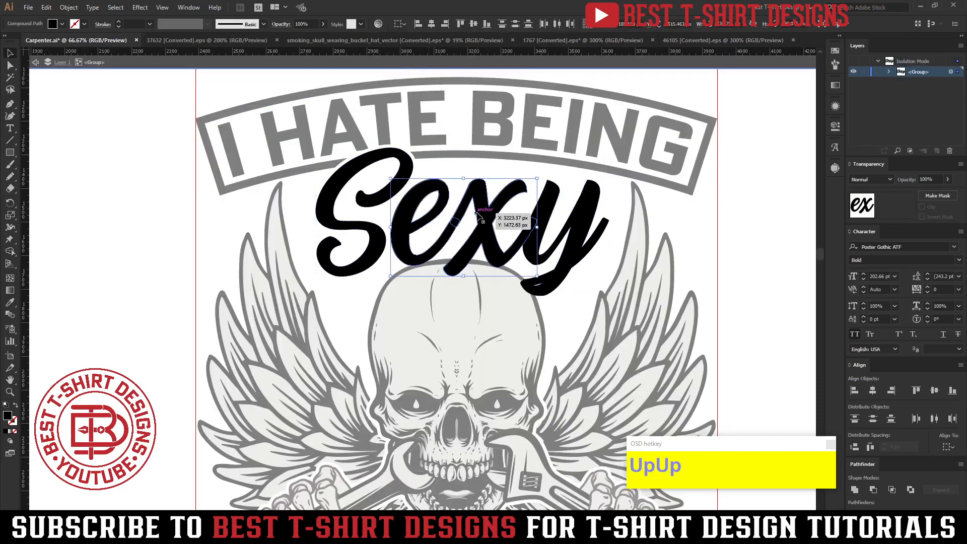
key("shift+Up")
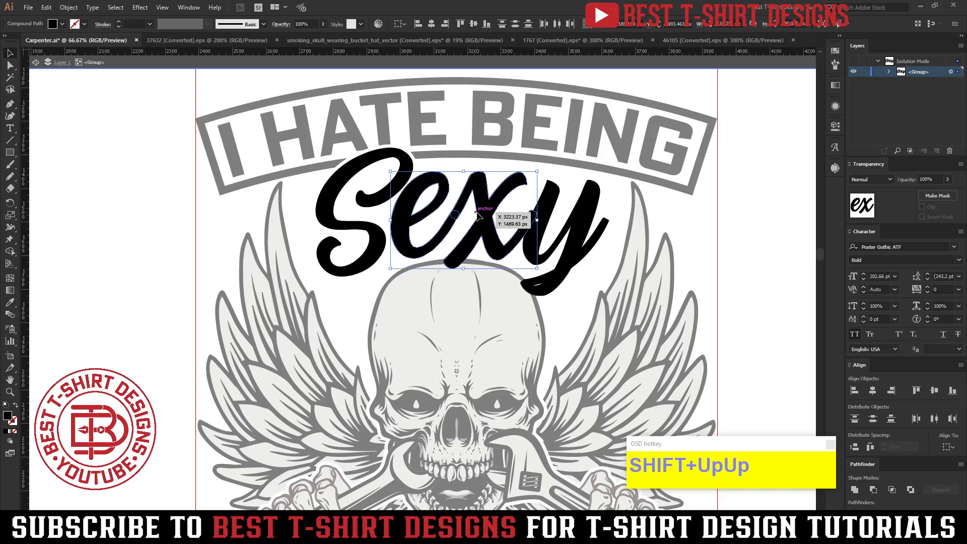
key("Down")
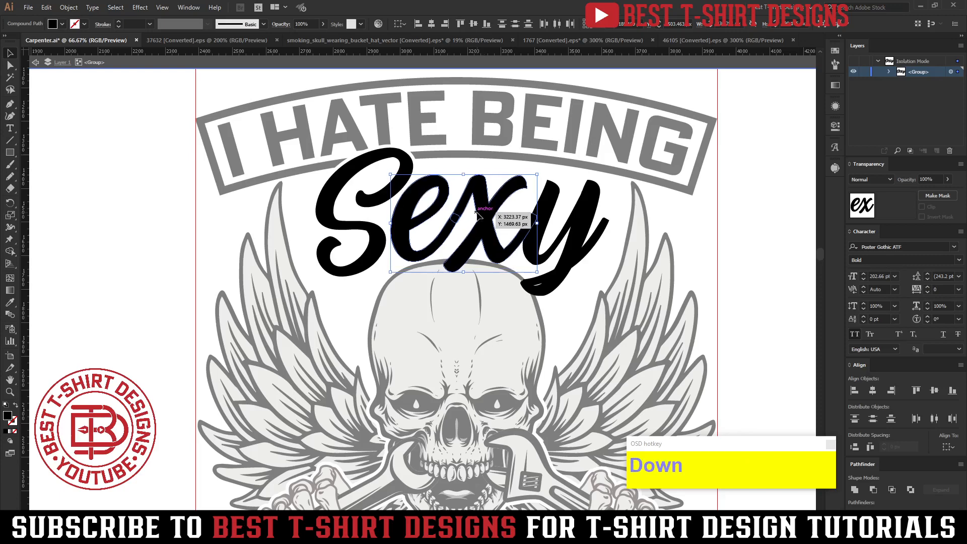
key("Right")
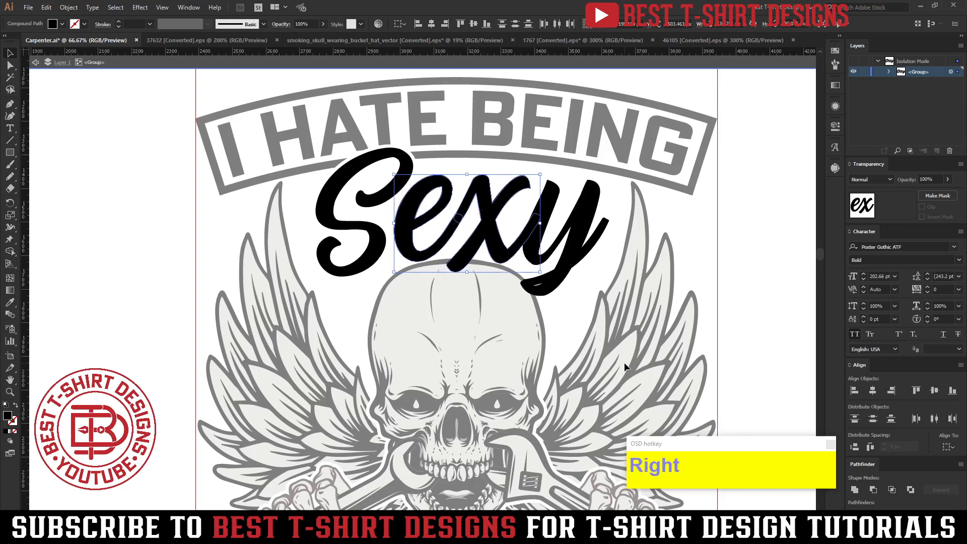
double_click(576, 310)
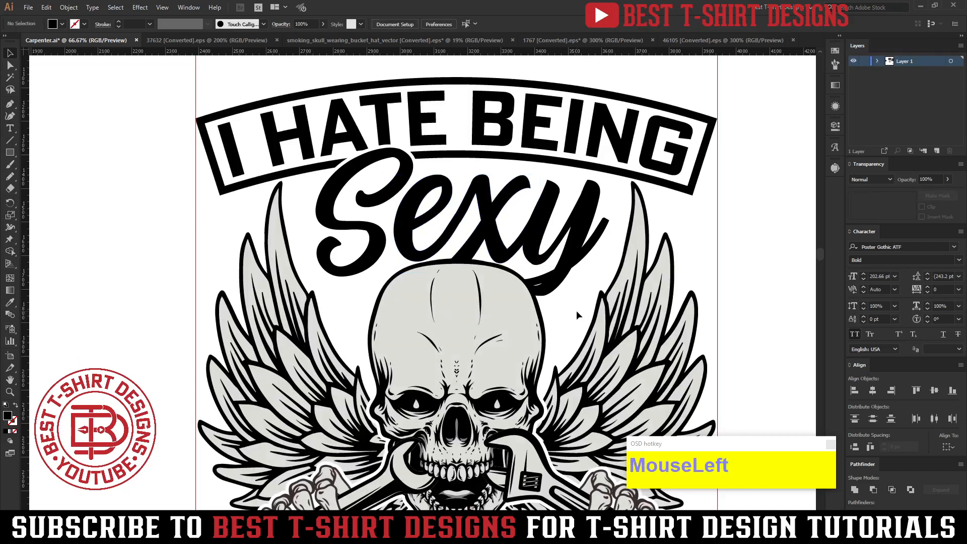
Inside the winged skull group, create a 10 px offset path around the skull and cut the offset to the clipboard.
scroll(560, 290, "down", 2)
scroll(553, 274, "up", 1)
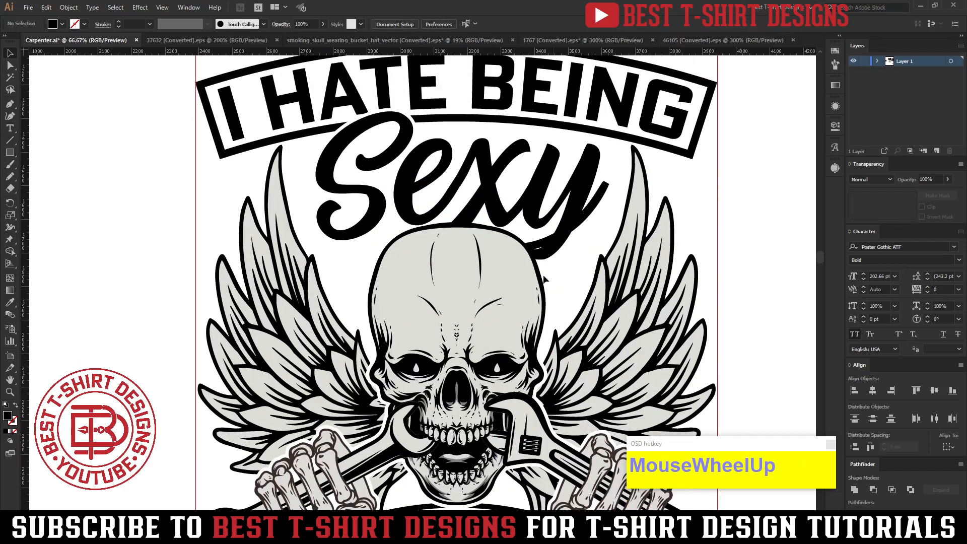
left_click(533, 281)
double_click(534, 282)
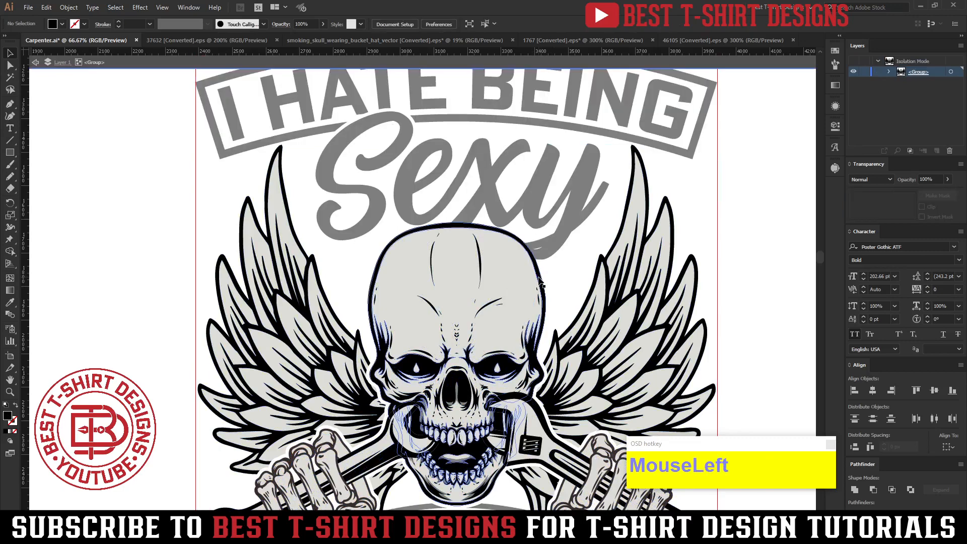
double_click(540, 280)
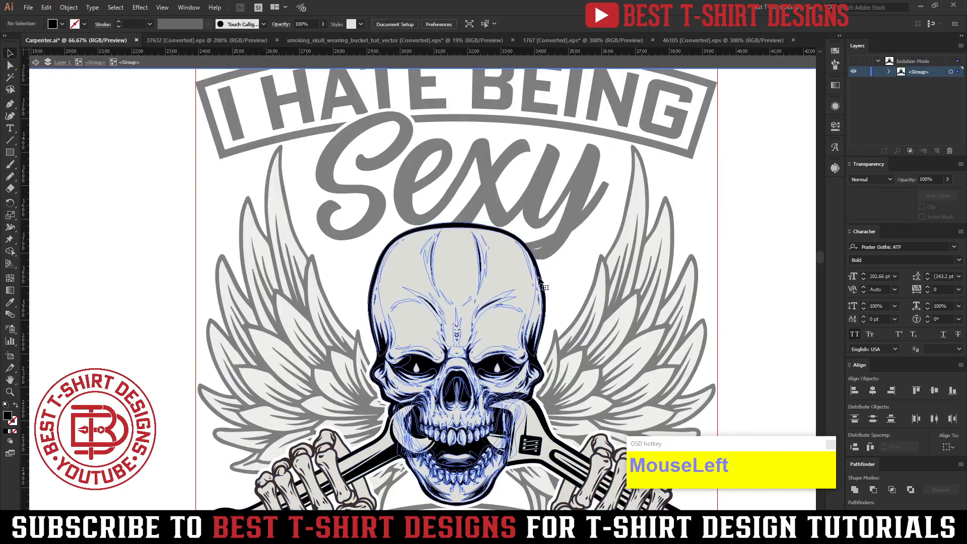
key("ctrl+alt+f")
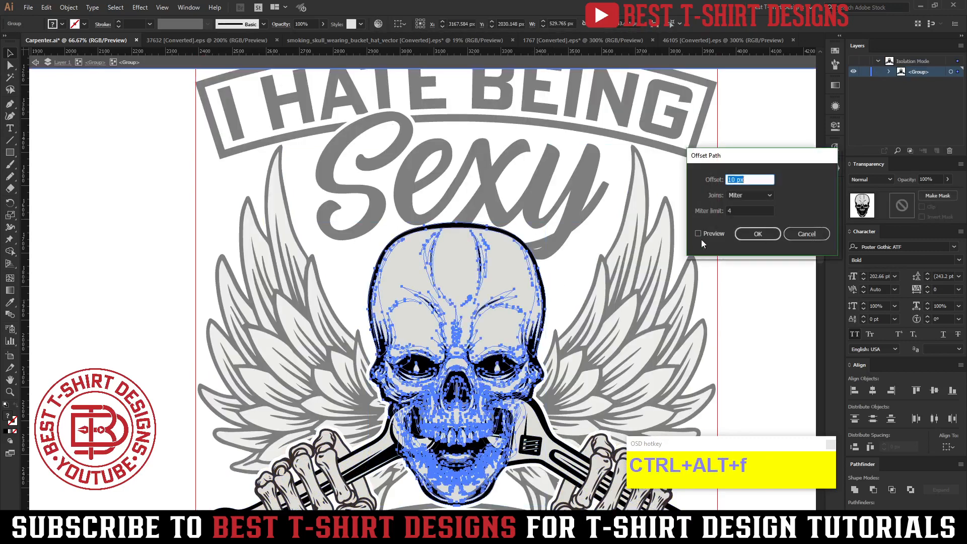
left_click(717, 232)
left_click(757, 234)
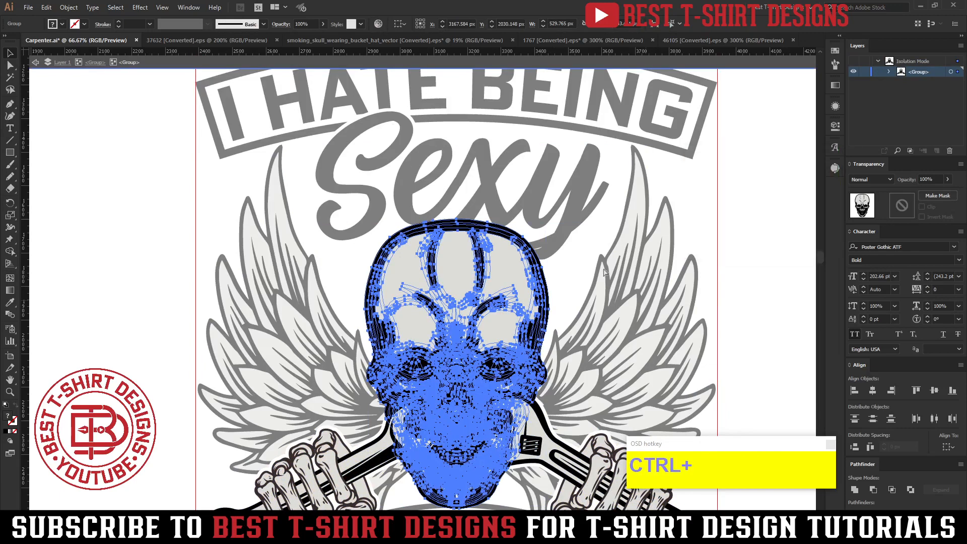
key("ctrl+x")
left_click(586, 265)
double_click(585, 263)
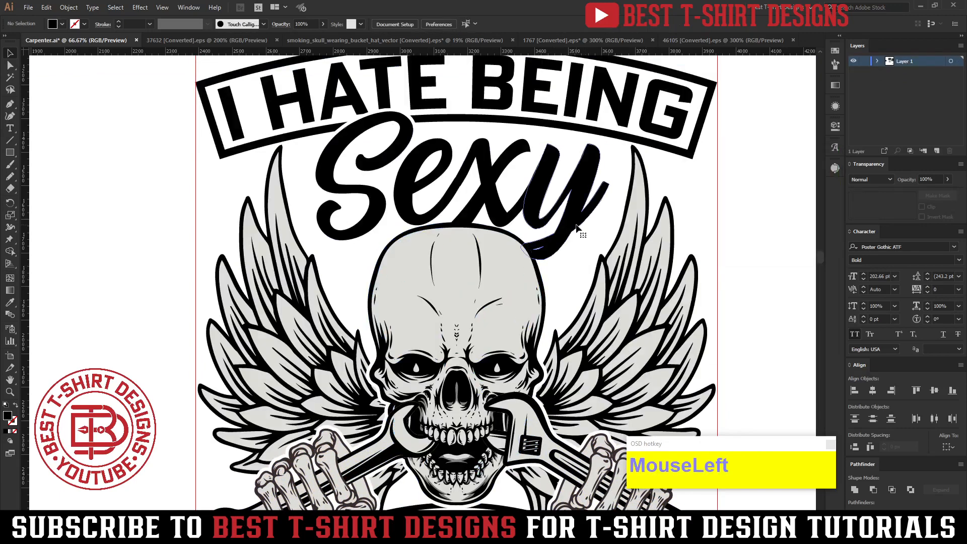
Give the "Sexy" lettering a non-clipping opacity mask and paste the skull offset into it in place.
left_click(576, 228)
left_click(906, 202)
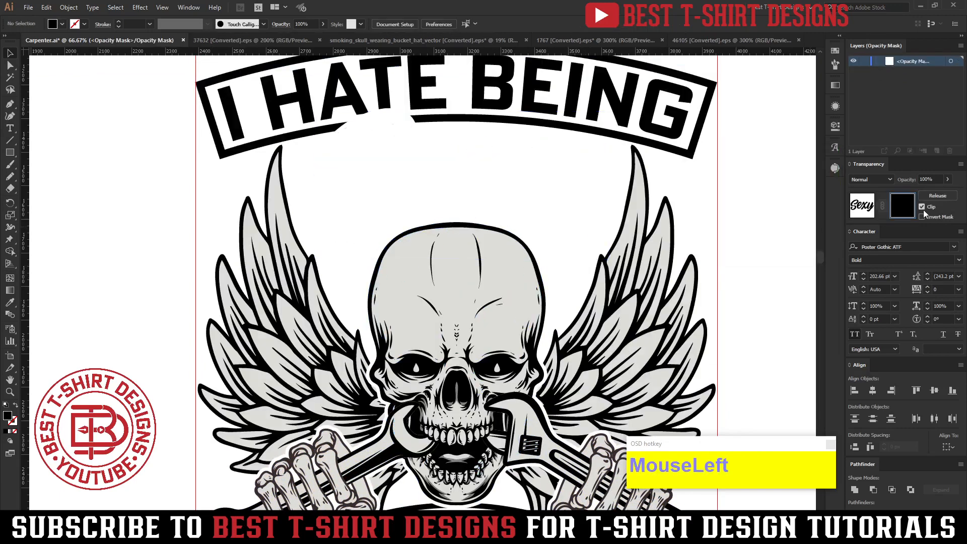
key("ctrl+f")
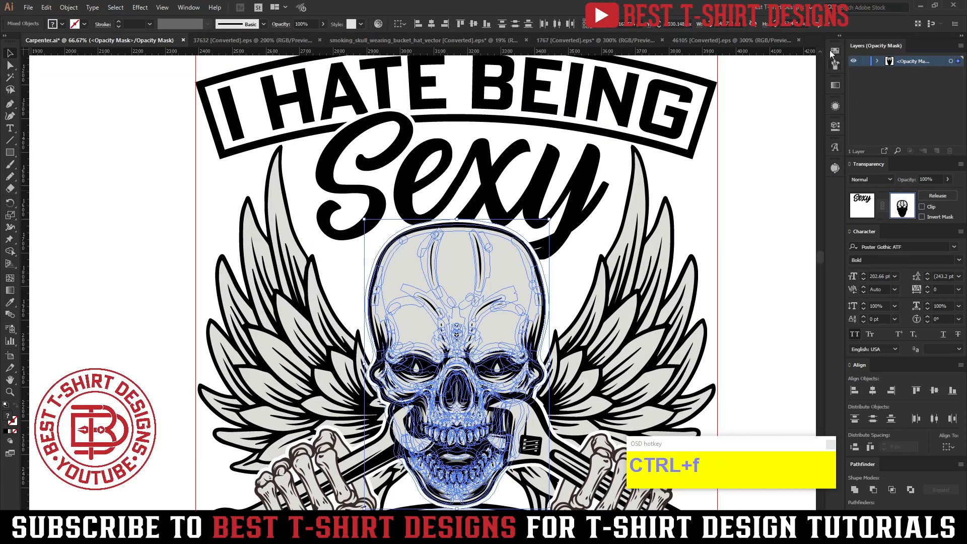
Fill the skull offset in the mask with black, unite it into one shape, and return to the artwork.
left_click(57, 28)
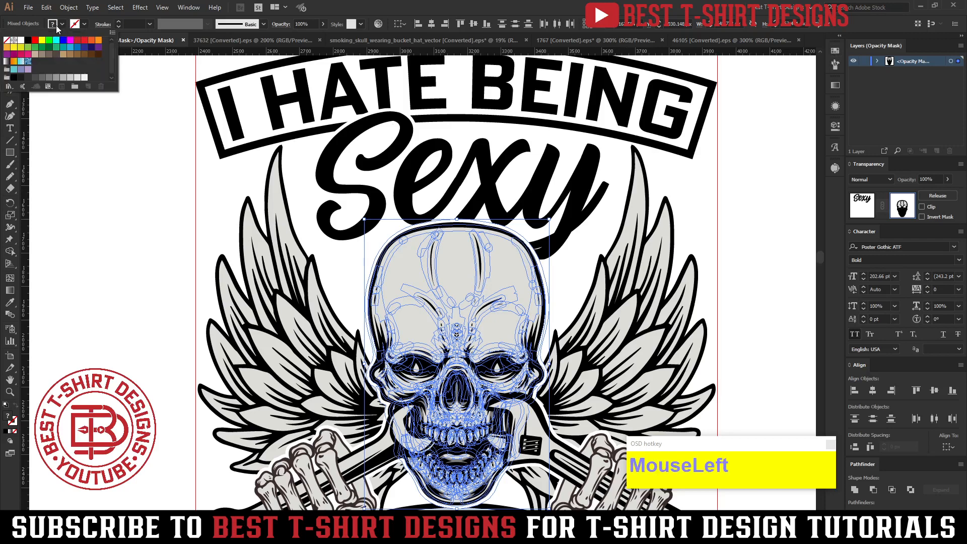
left_click(28, 40)
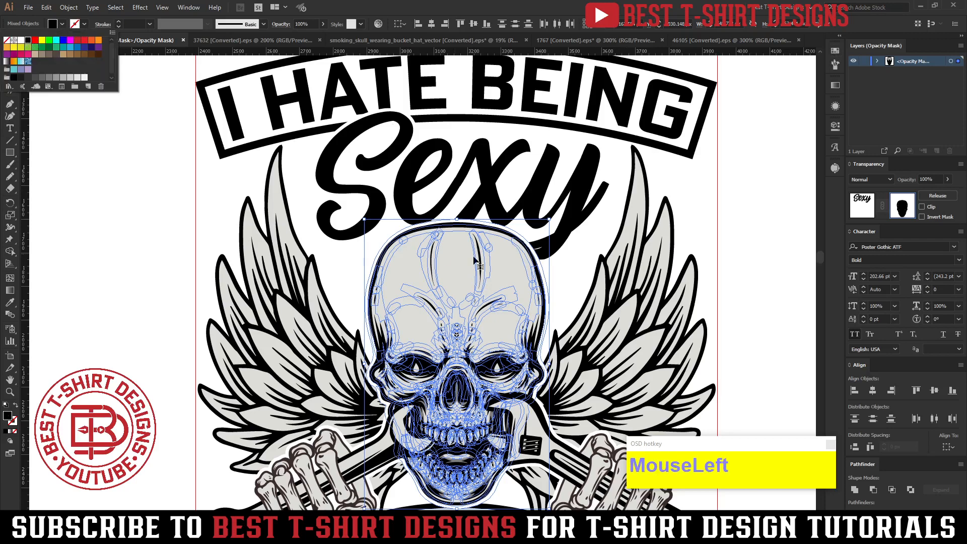
left_click(591, 275)
left_click(559, 271)
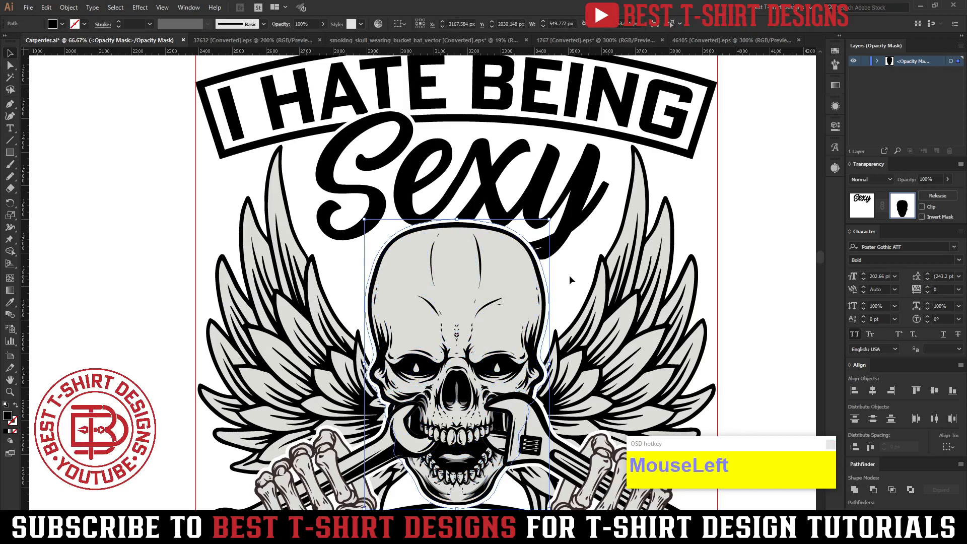
left_click(863, 207)
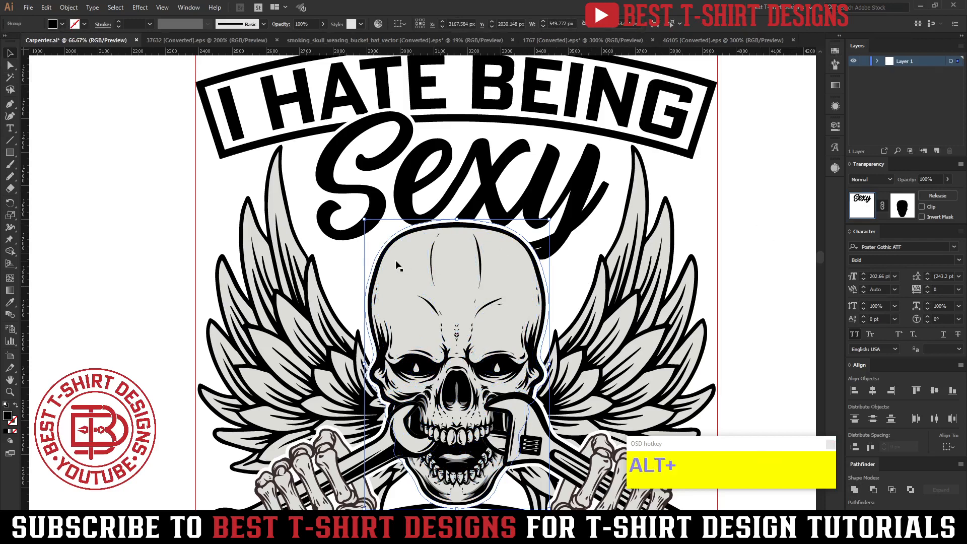
Convert the "I CAN'T HELP IT" text to outlines.
scroll(627, 263, "down", 2)
left_click(627, 263)
scroll(626, 263, "down", 1)
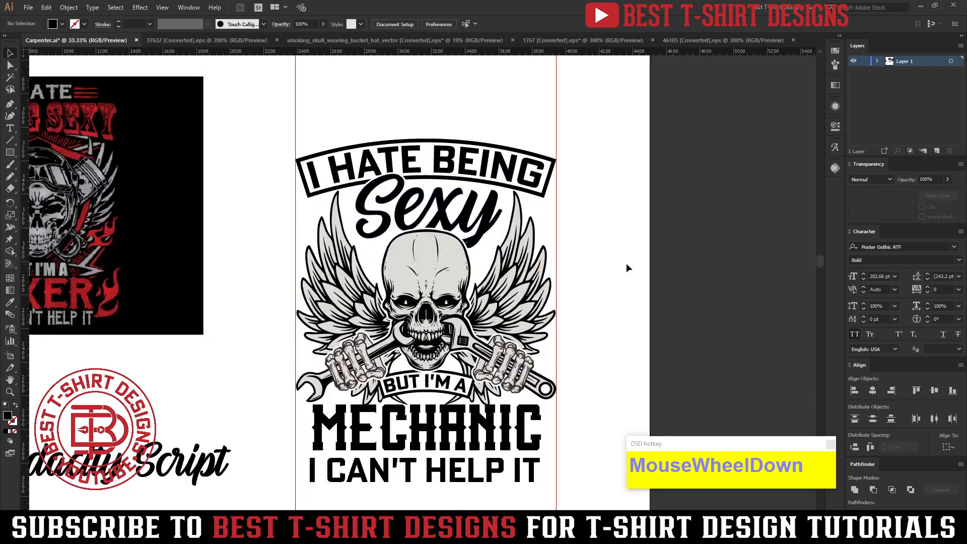
left_click(627, 263)
scroll(626, 263, "down", 2)
left_click(593, 375)
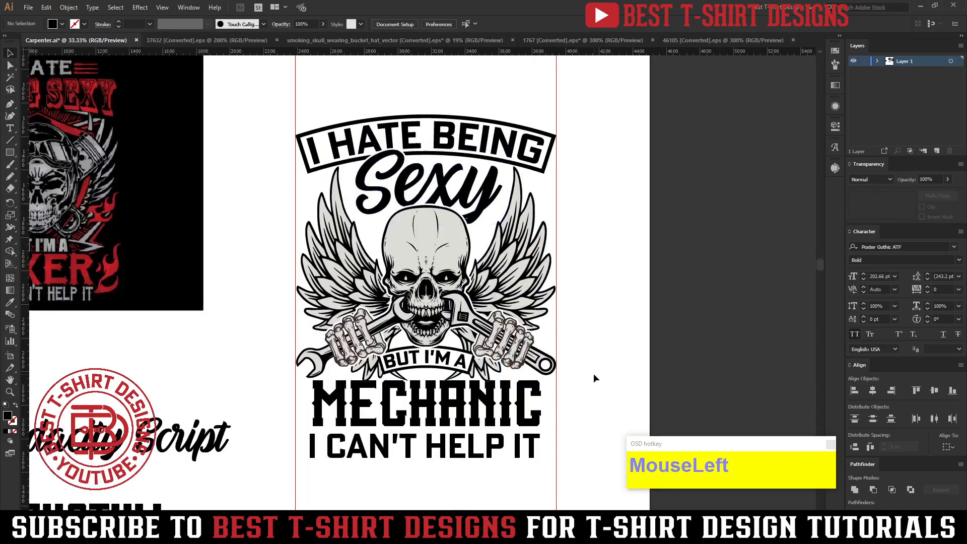
right_click(463, 456)
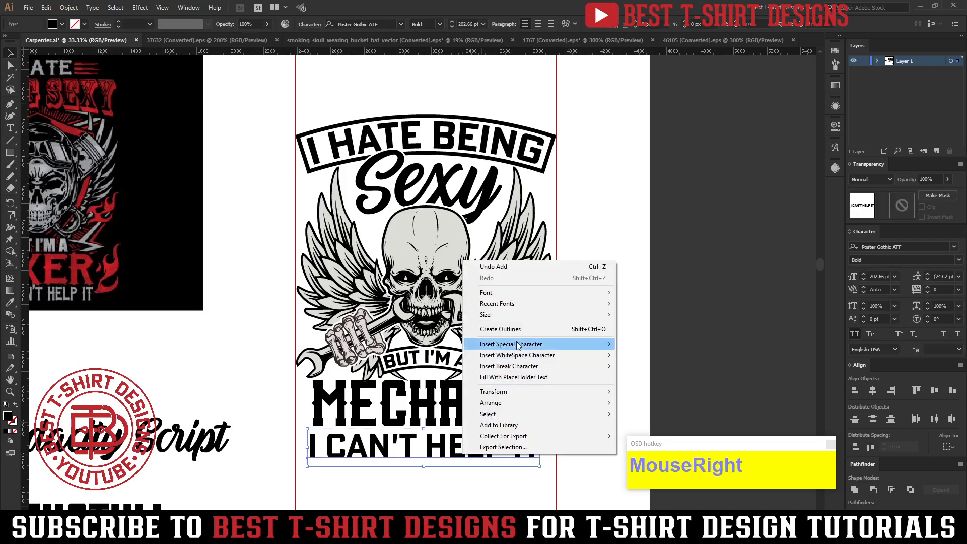
left_click(498, 327)
Scale "I CAN'T HELP IT" proportionally from its centre to about 1048 px wide and move it up 30 px beneath "MECHANIC".
scroll(443, 479, "up", 1, "alt")
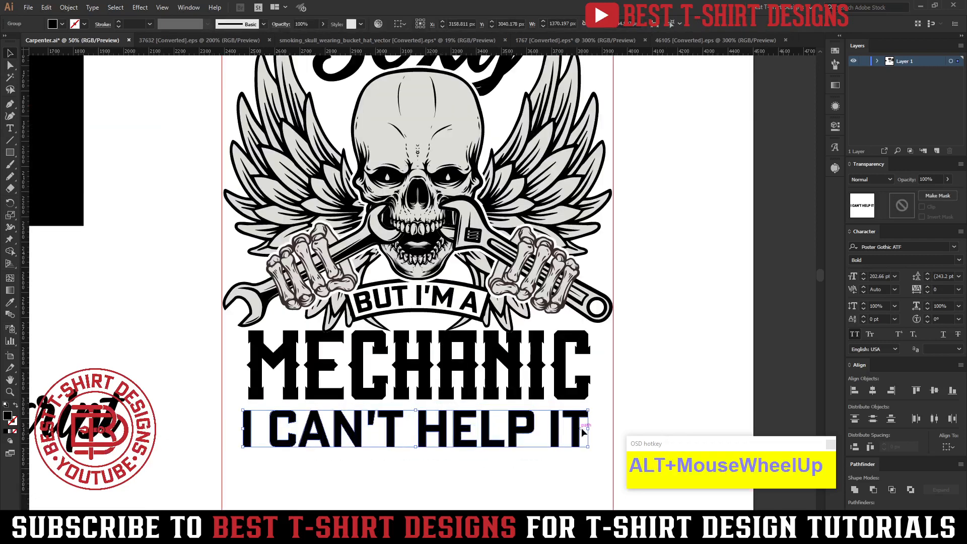
left_click_drag(588, 428, 549, 428)
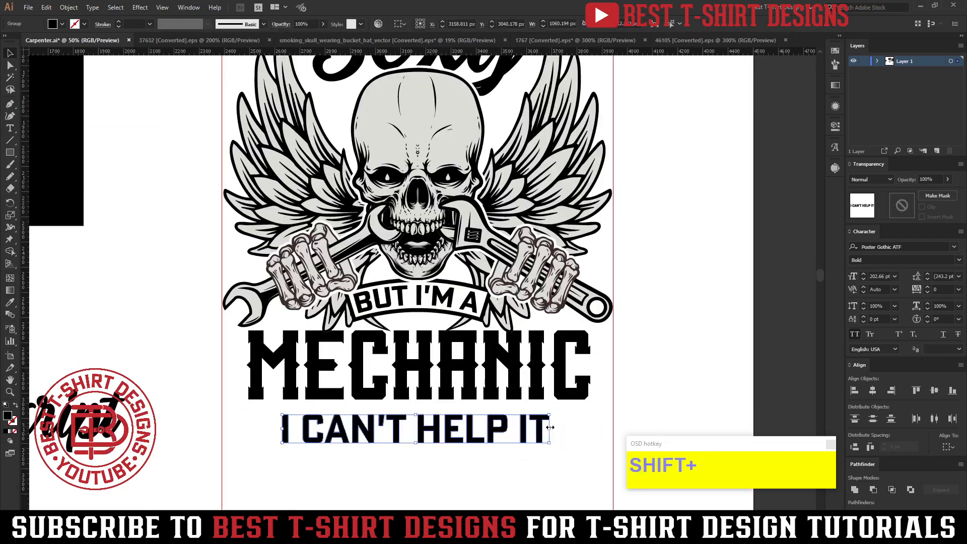
key("shift+Up")
key("shift+Up")
key("shift+Up")
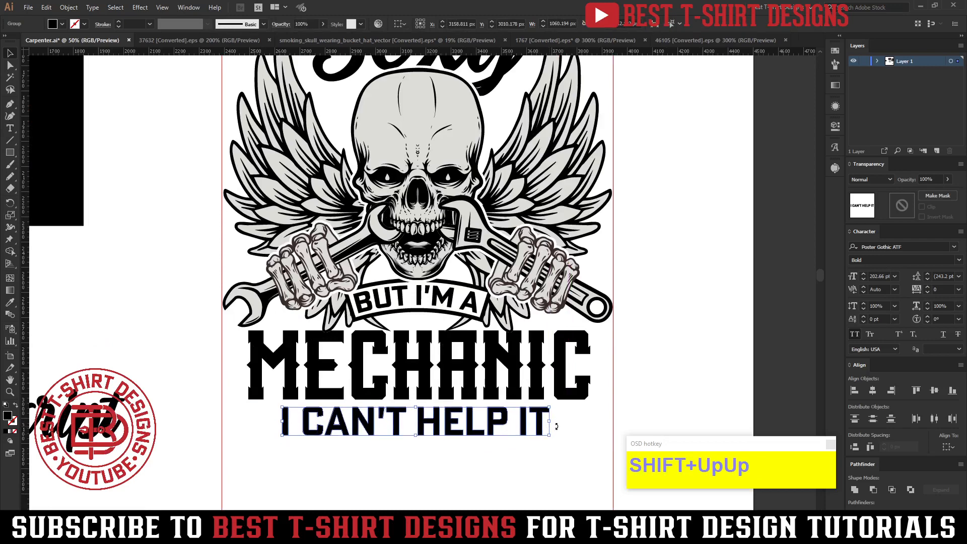
left_click_drag(553, 424, 550, 424)
left_click(464, 460)
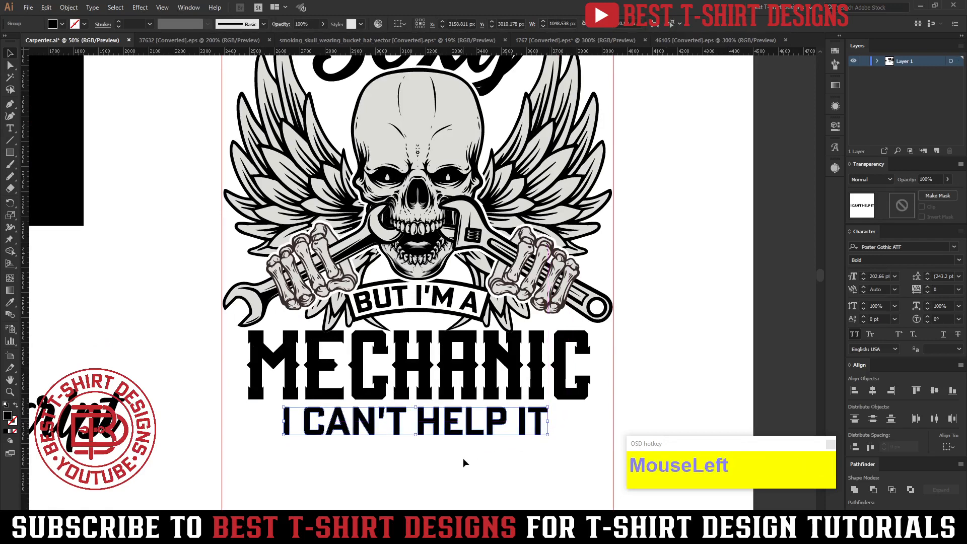
Convert the "MECHANIC" text to outlines.
left_click(460, 378)
right_click(456, 375)
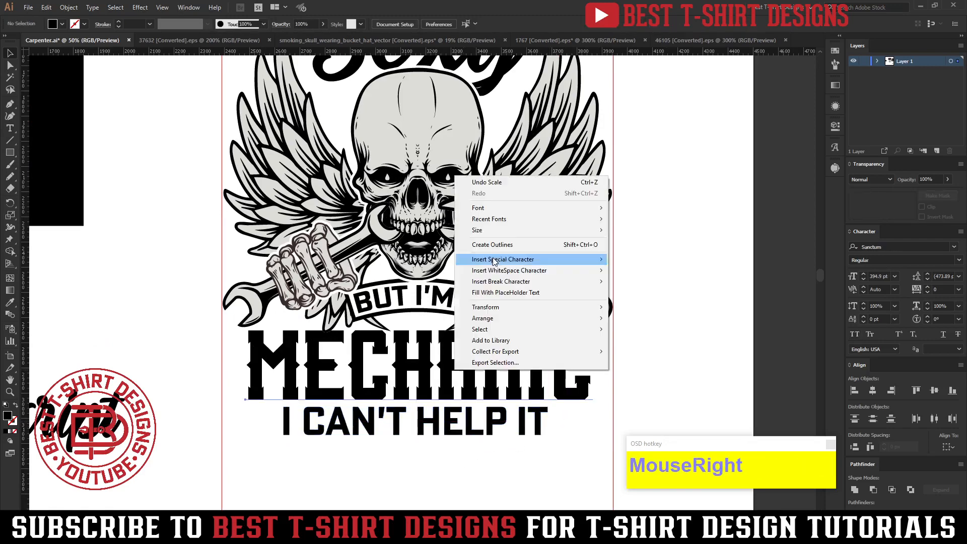
left_click(496, 245)
scroll(432, 458, "down", 1)
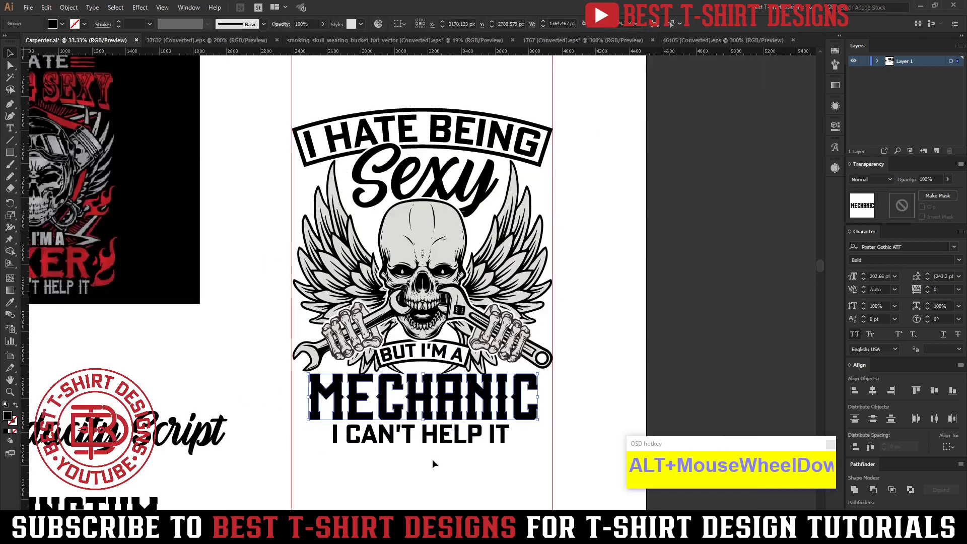
Centre the outlined "MECHANIC" lettering horizontally with the winged skull artwork.
scroll(555, 327, "up", 1)
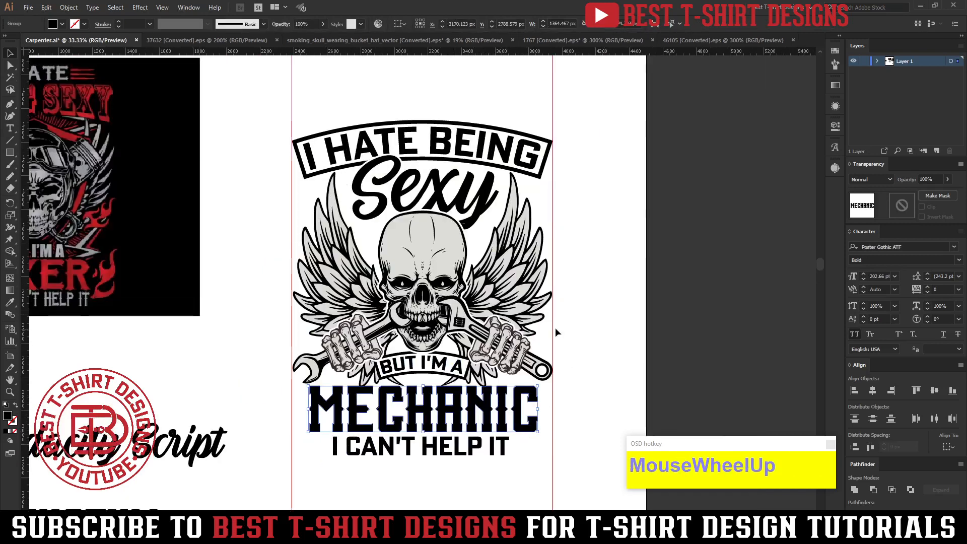
left_click(475, 315, "shift")
left_click(475, 315, "shift")
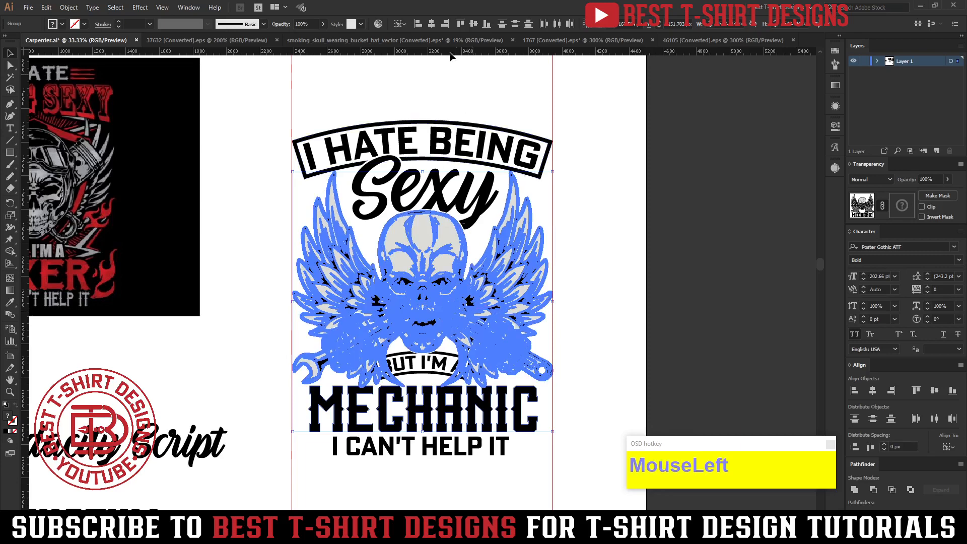
left_click(433, 24)
left_click(505, 459)
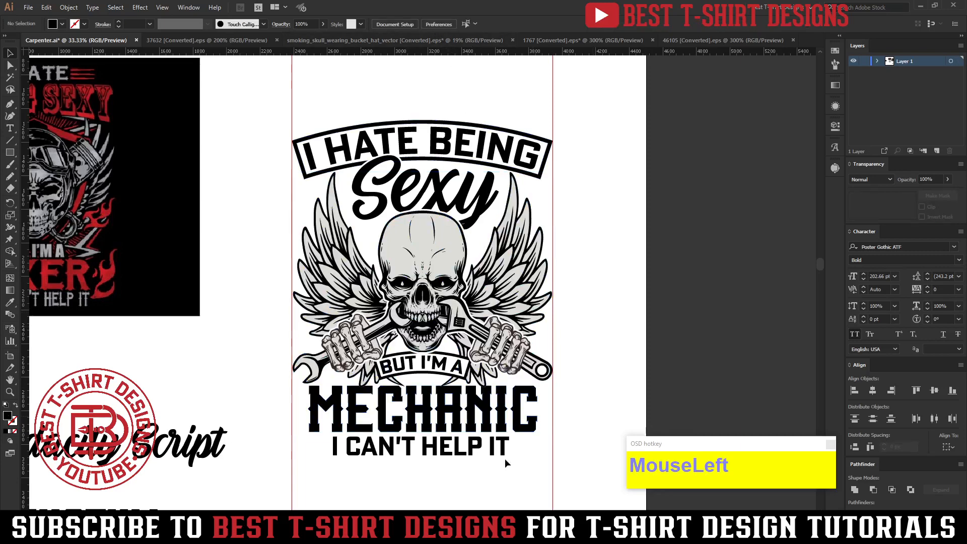
scroll(498, 466, "up", 1)
scroll(498, 466, "up", 2)
left_click(445, 371)
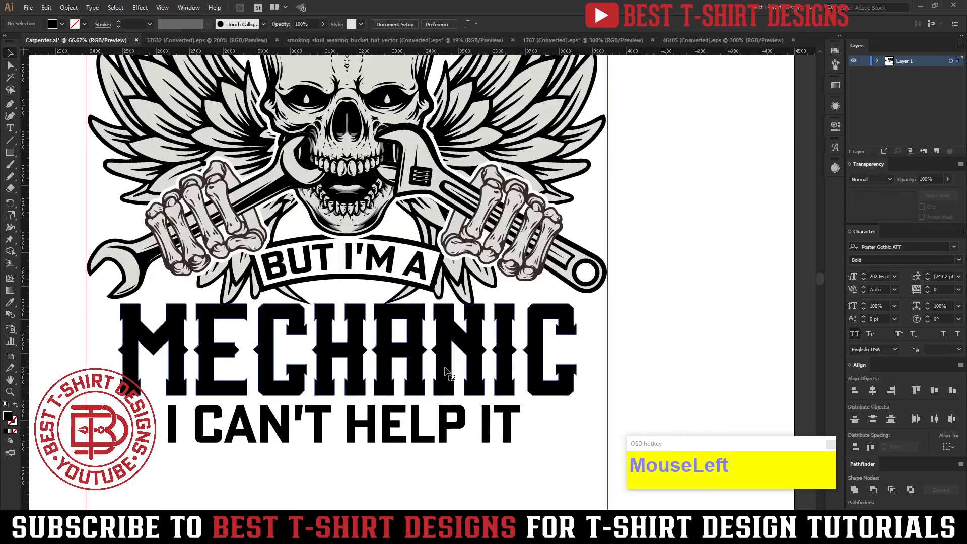
scroll(427, 400, "up", 1)
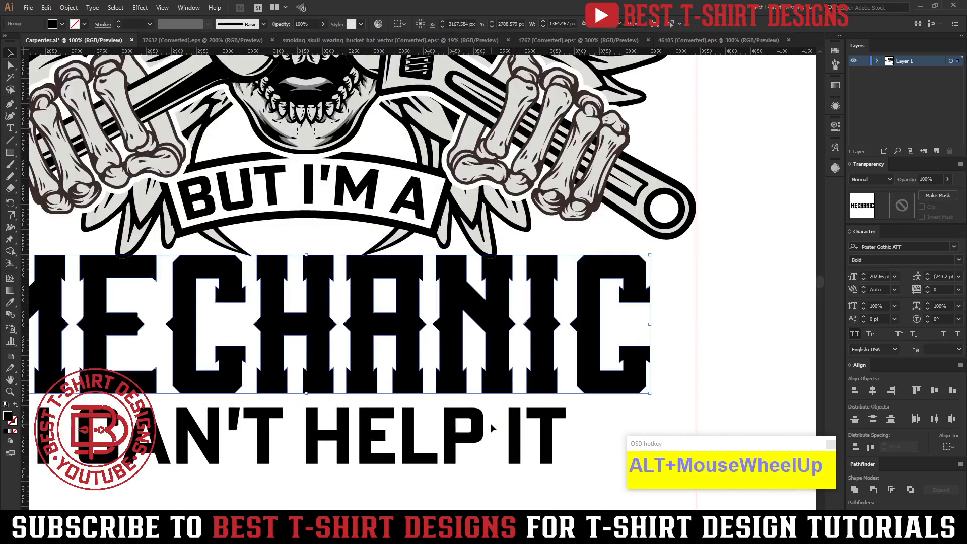
key("ctrl+alt+f")
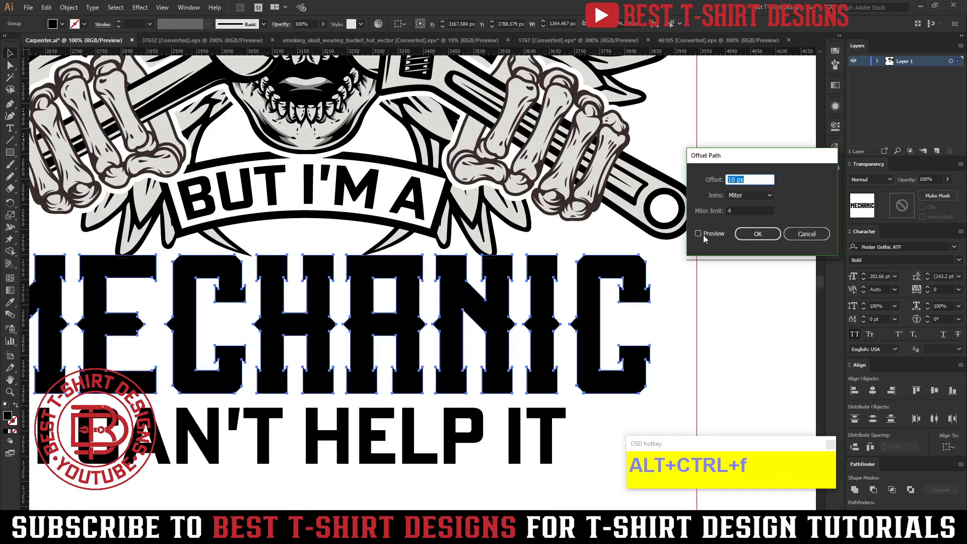
left_click(703, 235)
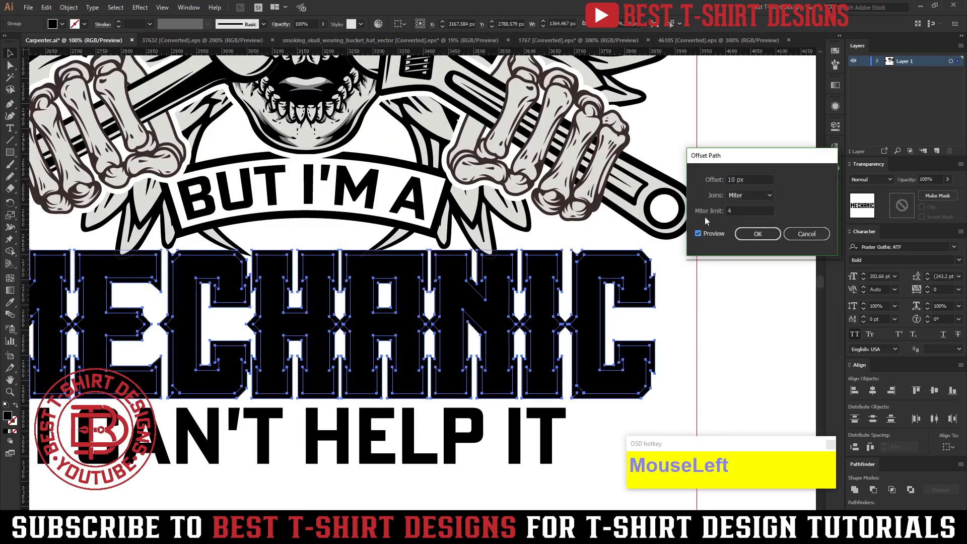
left_click(807, 234)
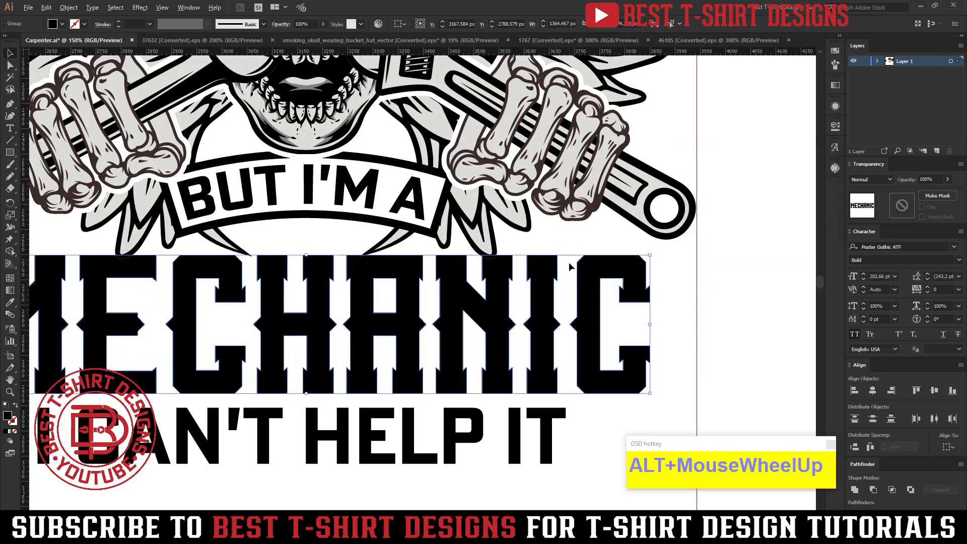
Try a 10 px path offset with miter joins on the "MECHANIC" outlines, then remove it.
scroll(570, 266, "up", 2)
key("ctrl+alt+f")
left_click(710, 234)
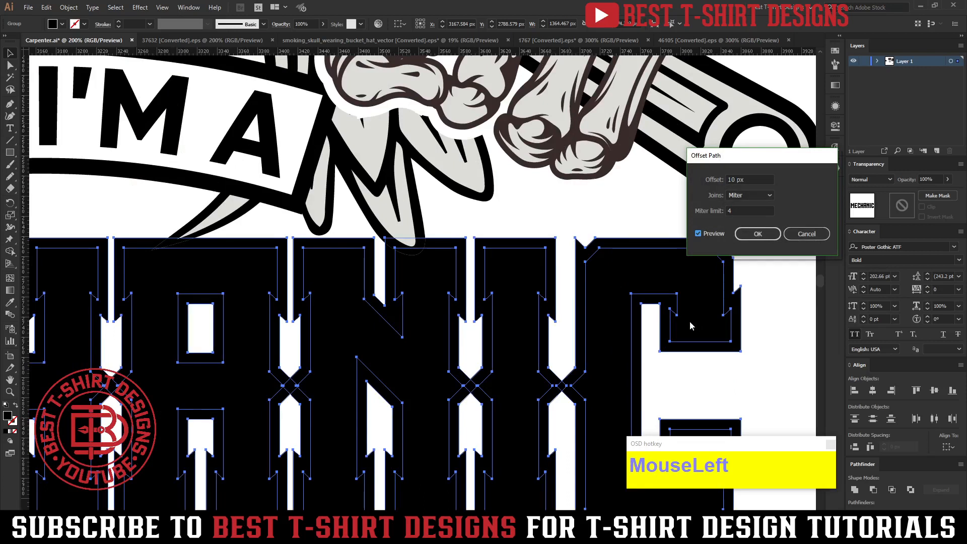
scroll(552, 353, "down", 1)
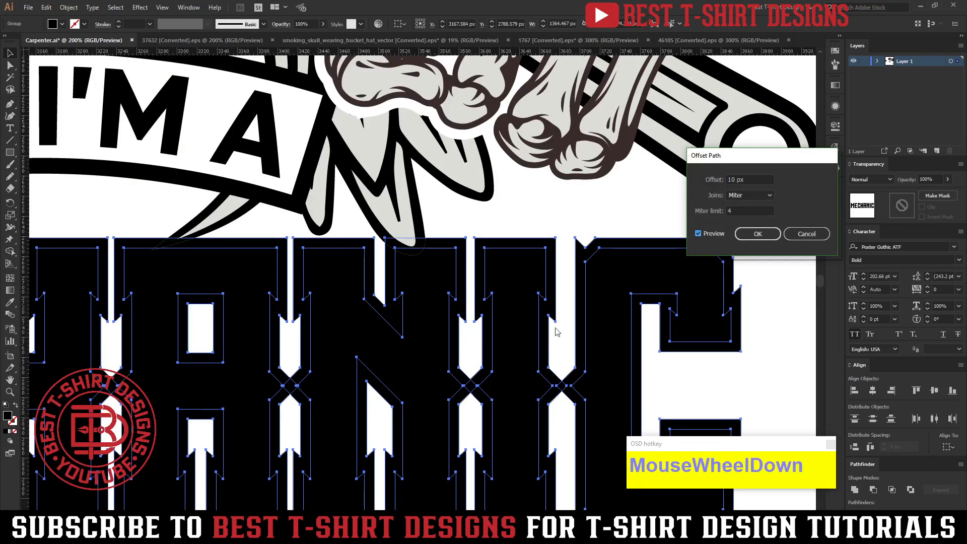
left_click(758, 234)
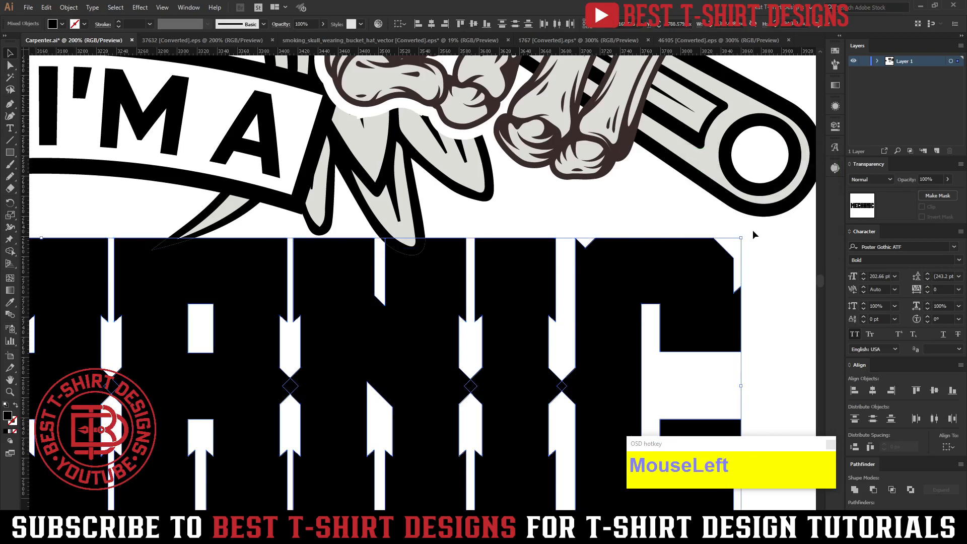
key("Delete")
Offset the "MECHANIC" outlines by 10 px with miter joins and unite the offset paths into one shape.
left_click(641, 274)
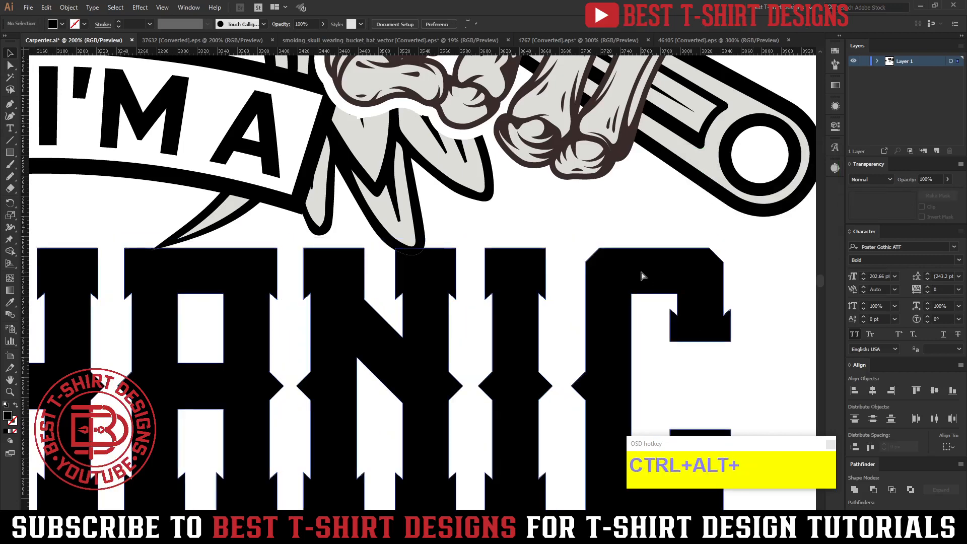
key("ctrl+alt+f")
left_click(718, 235)
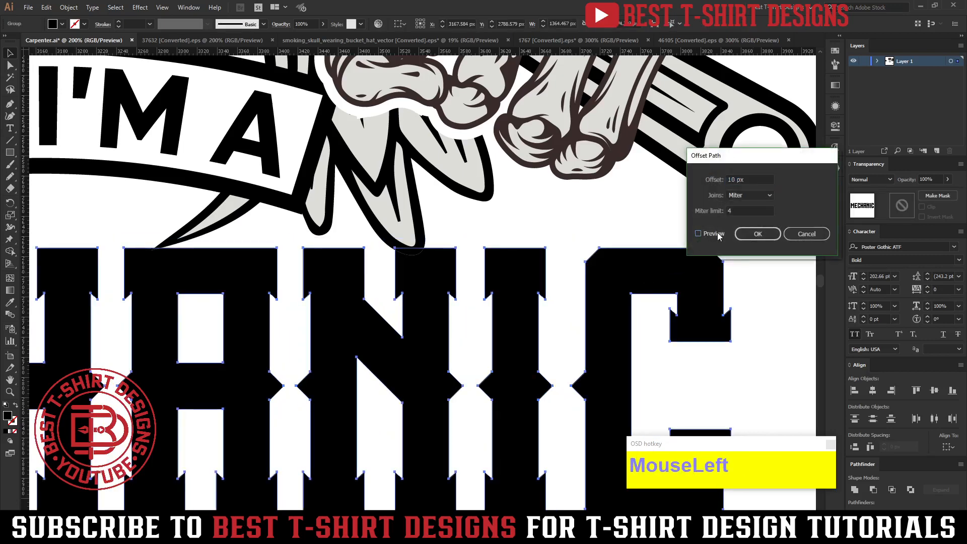
left_click(734, 198)
left_click(737, 217)
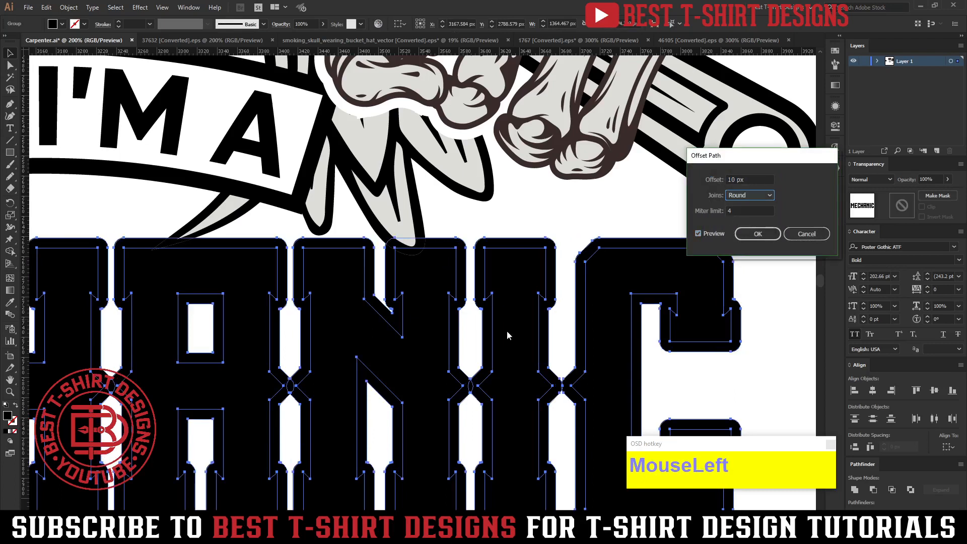
left_click(749, 198)
left_click(745, 205)
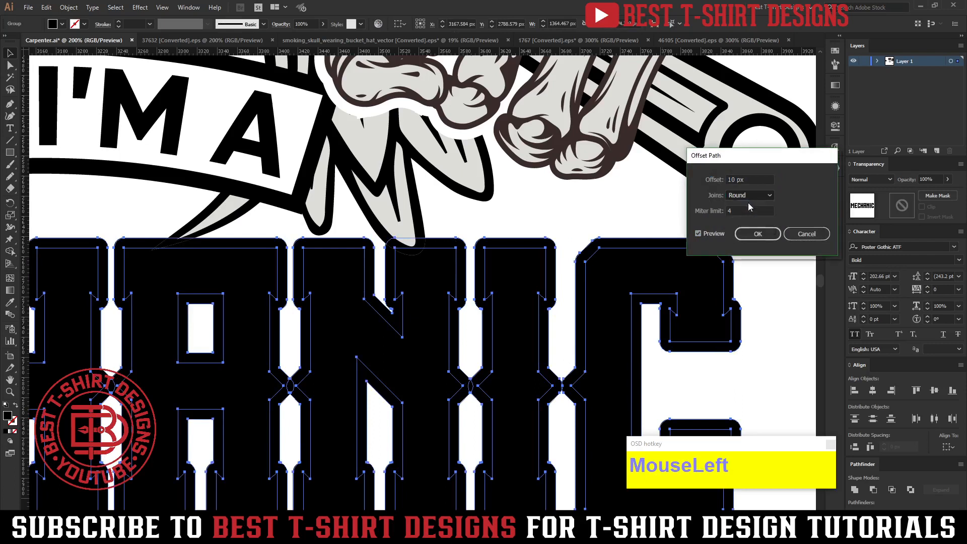
left_click(757, 234)
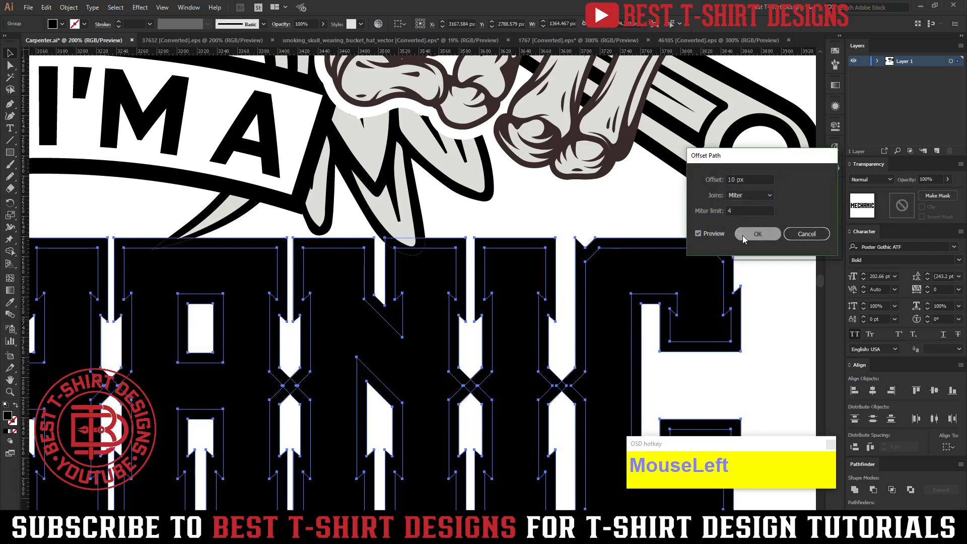
left_click(854, 490)
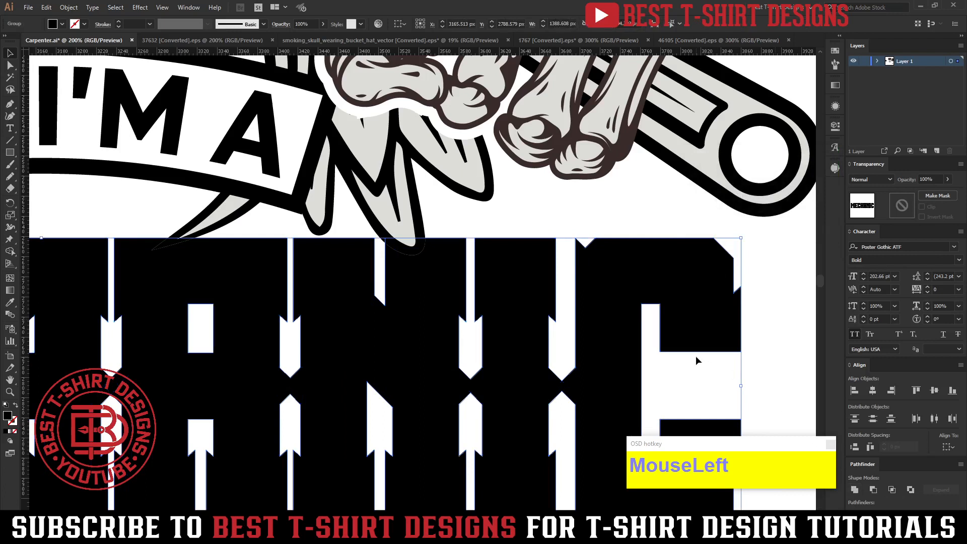
Place the united offset behind the "MECHANIC" letters and move it 10 px right and 10 px down.
key("ctrl+x")
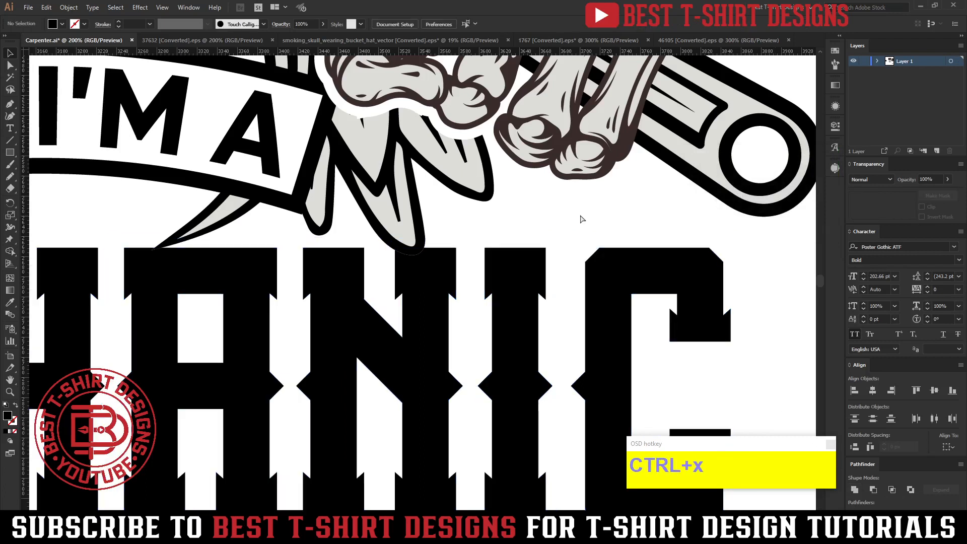
key("ctrl+b")
scroll(550, 216, "down", 1, "alt")
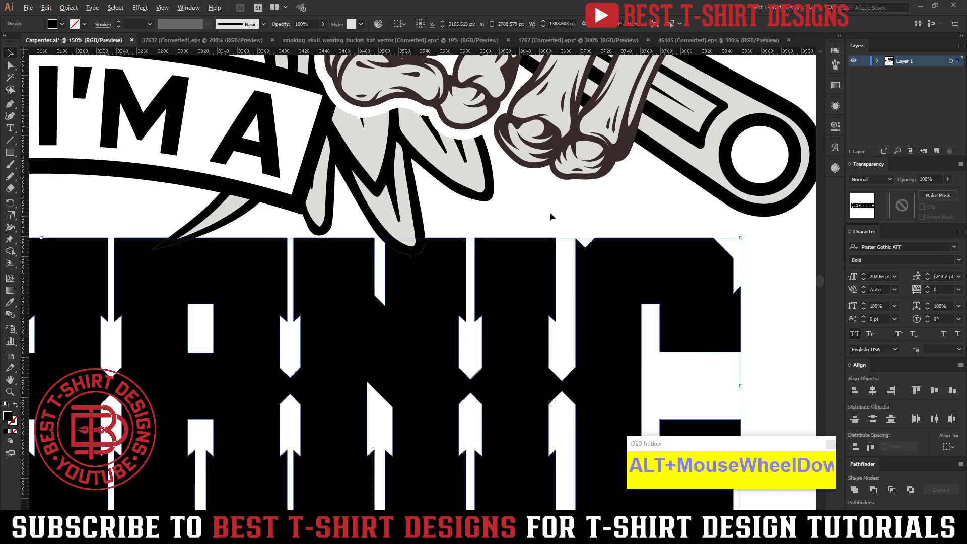
scroll(549, 212, "down", 1, "alt")
scroll(578, 331, "down", 1, "alt")
scroll(578, 330, "up", 1, "alt")
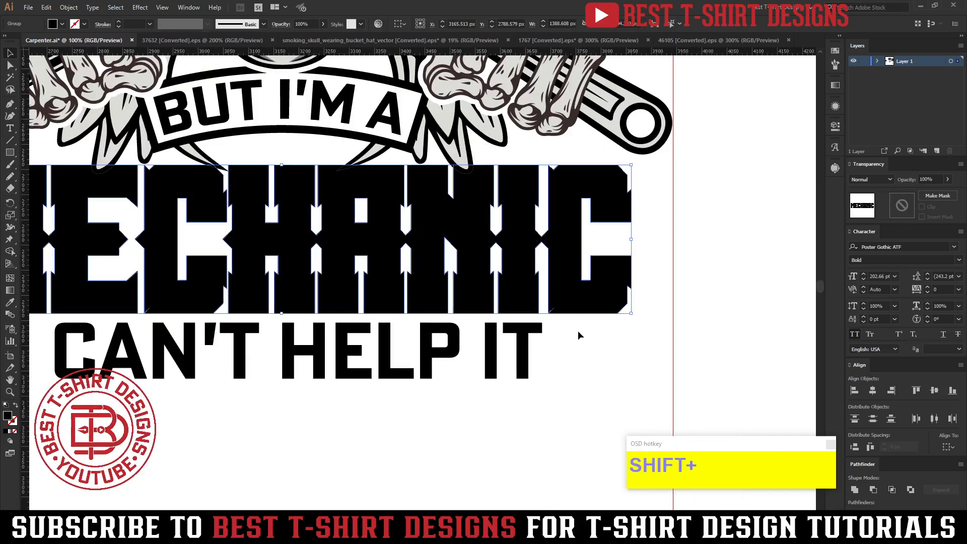
key("shift+Right")
key("Down")
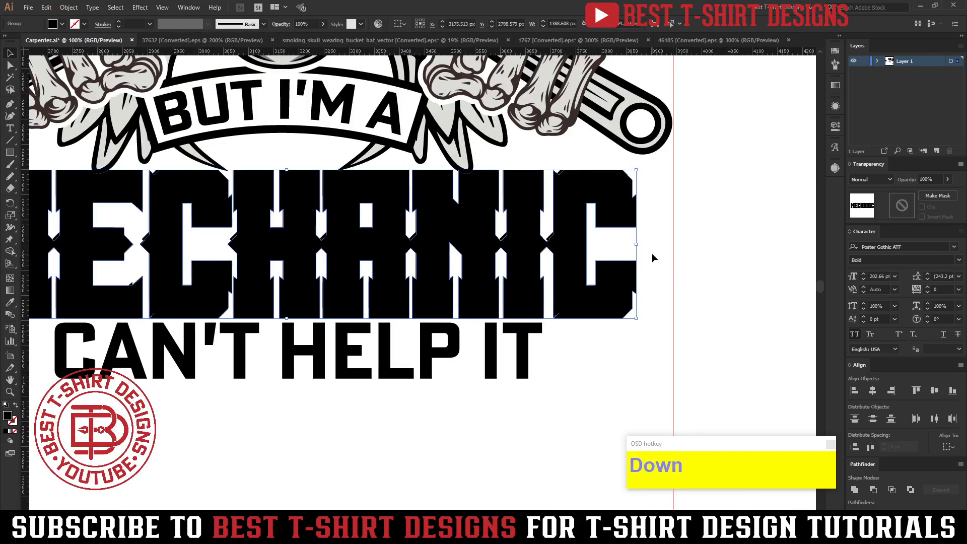
Fill the offset shape behind "MECHANIC" with red and nudge it 5 px up and 4 px left.
left_click(62, 23)
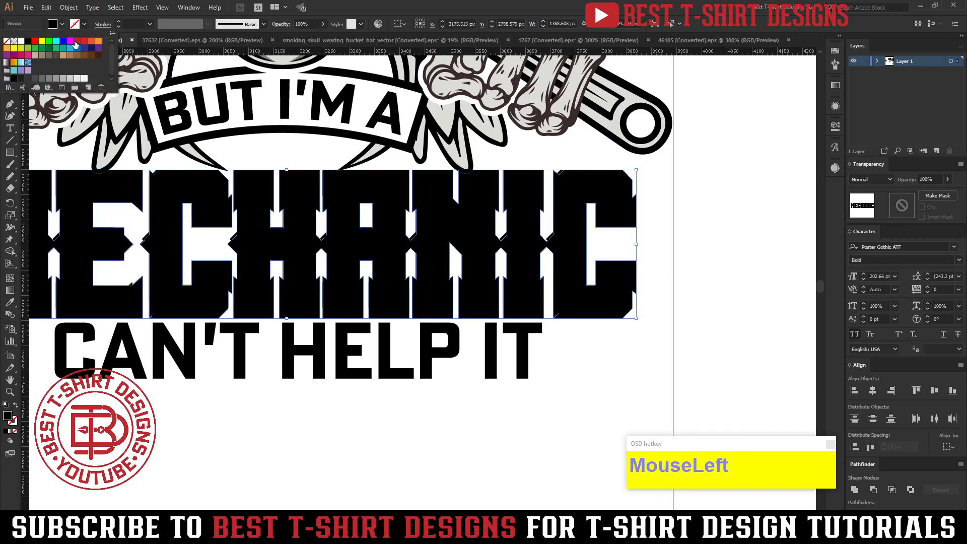
left_click(77, 42)
scroll(648, 225, "up", 1, "alt")
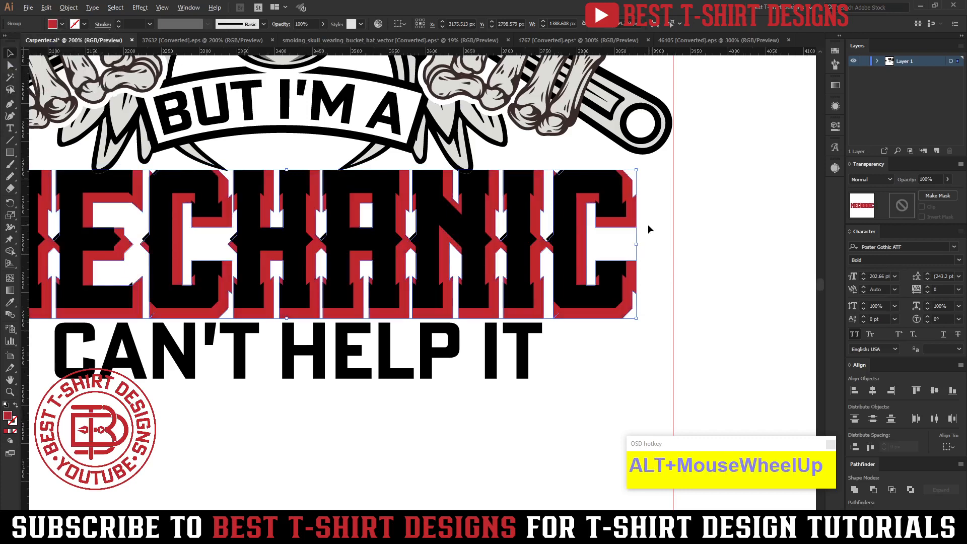
key("Up")
key("Up")
key("Up")
key("Up")
key("Up")
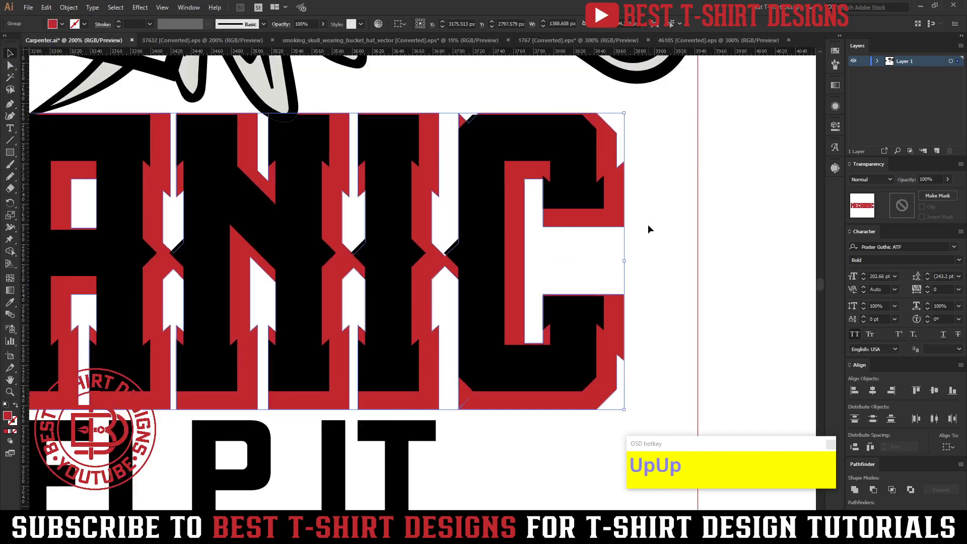
key("Left")
key("Left")
key("Left")
key("Left")
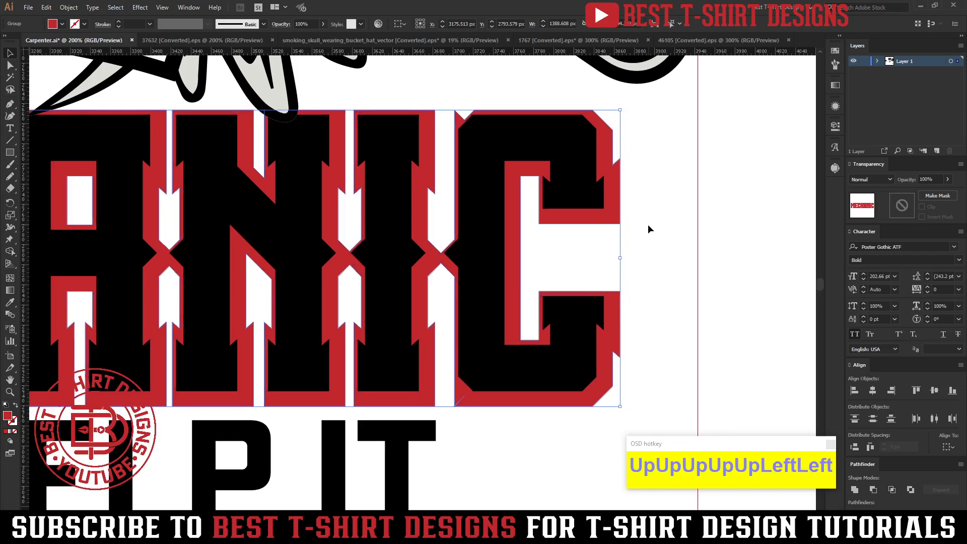
left_click(647, 356)
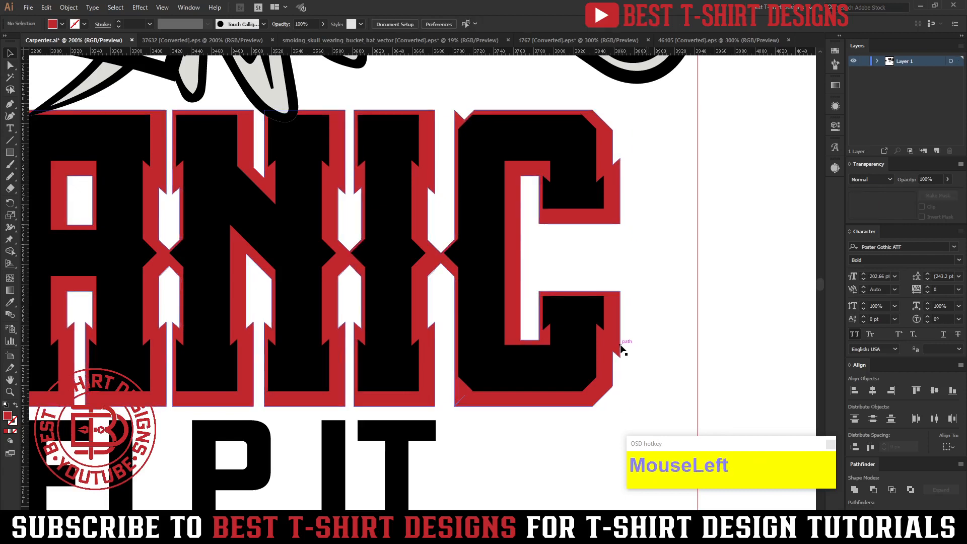
Paste the cut black "MECHANIC" offset in place in front, and nudge the red offset shape 3 px right and 1 px down.
left_click(619, 349)
left_click(636, 348)
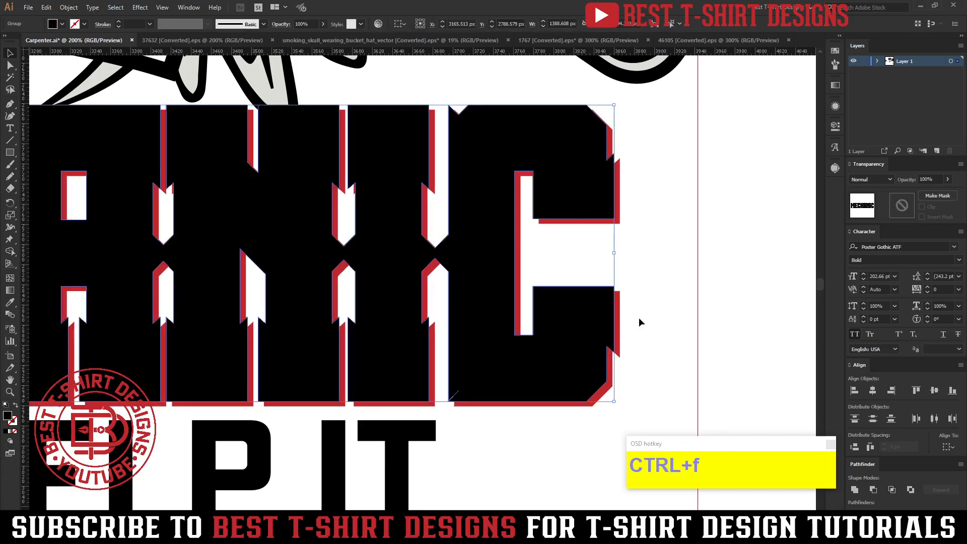
left_click(621, 320)
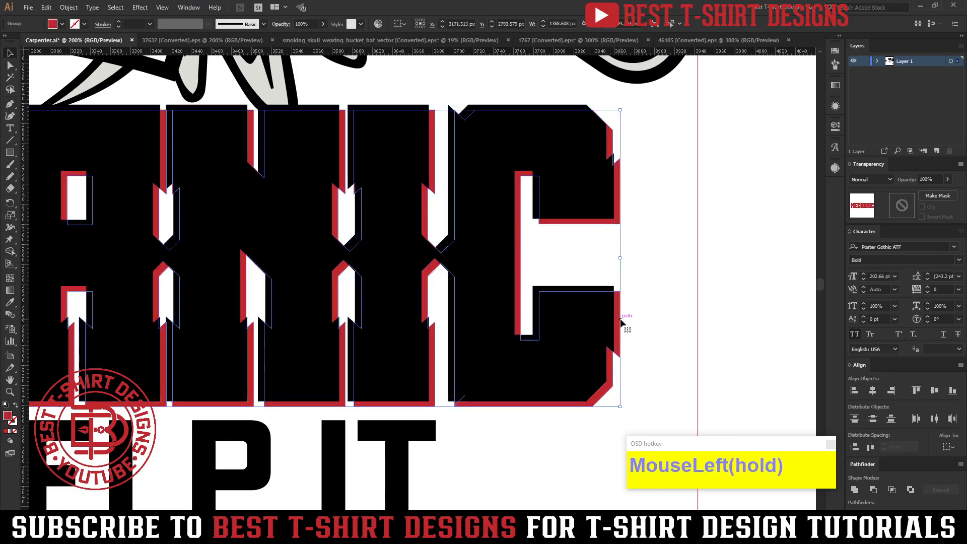
key("Right")
key("Right")
key("Right")
key("Down")
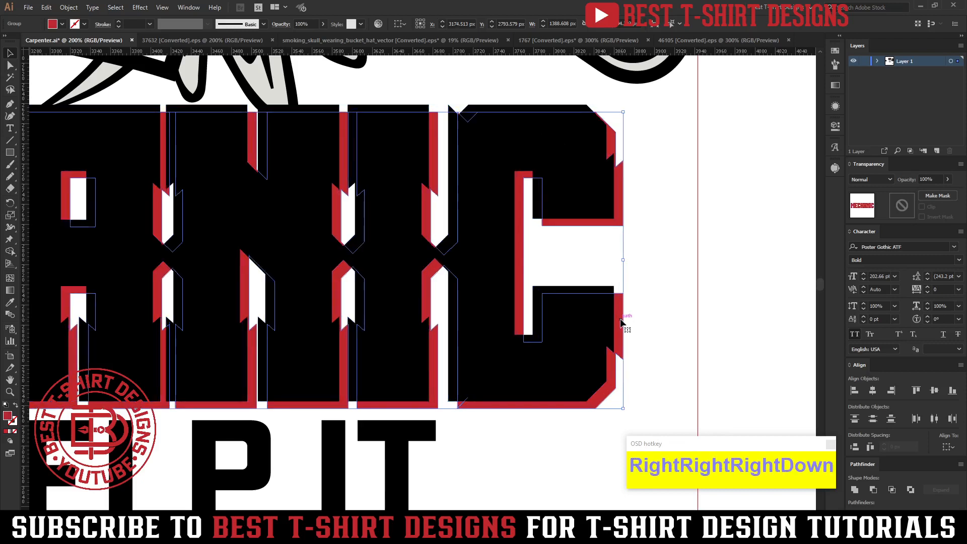
Nudge the red copy of MECHANIC down, subtract the black outline copy from it as a compound shape, and expand the resulting shadow.
key("Down")
left_click(647, 322)
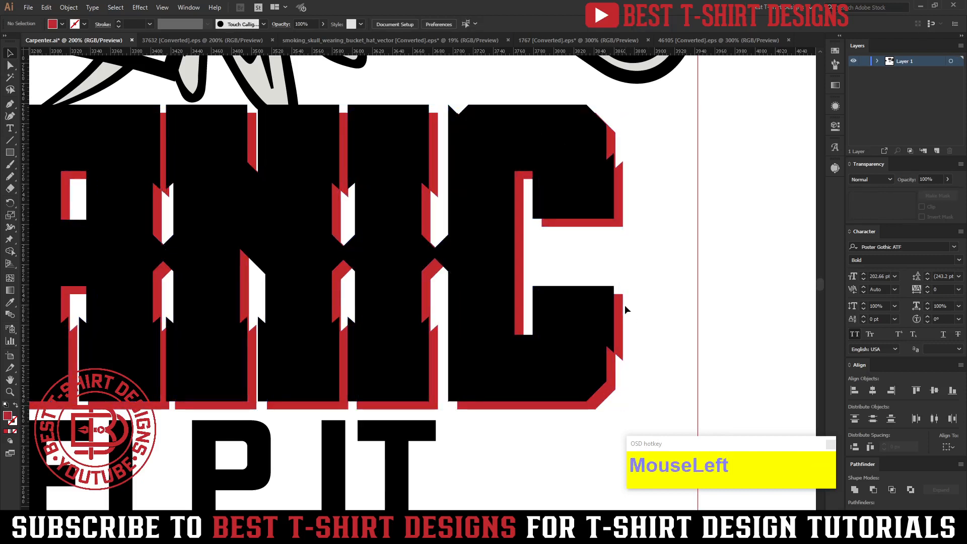
left_click(623, 304)
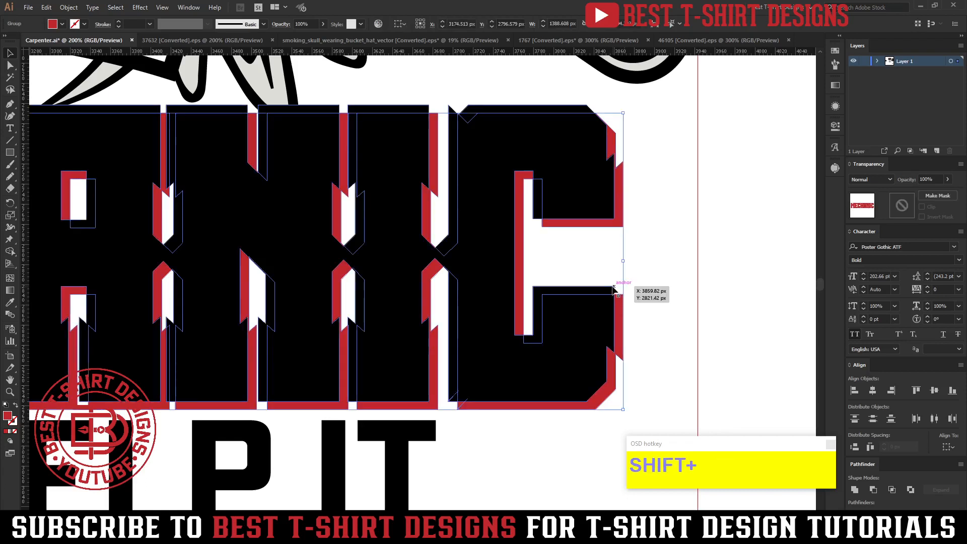
left_click(613, 289, "shift")
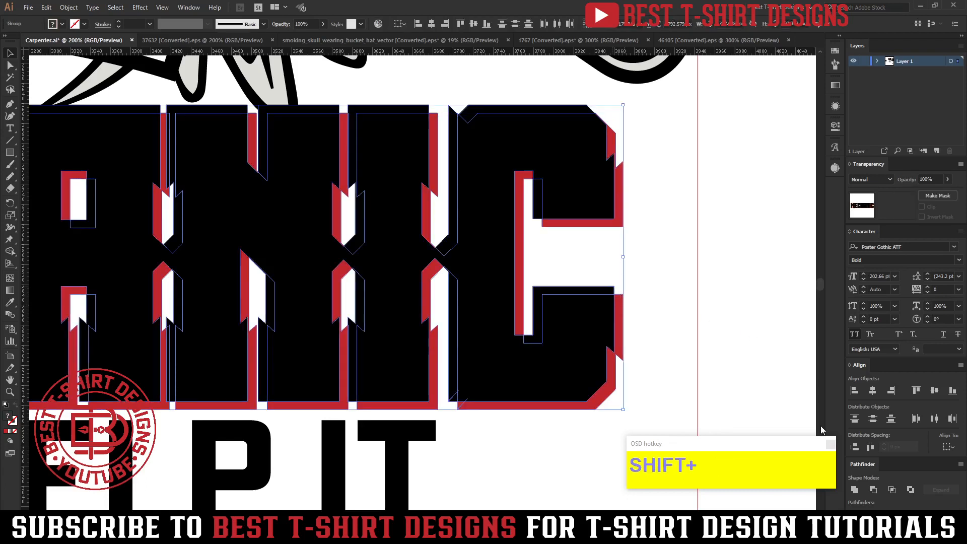
left_click(872, 491, "alt")
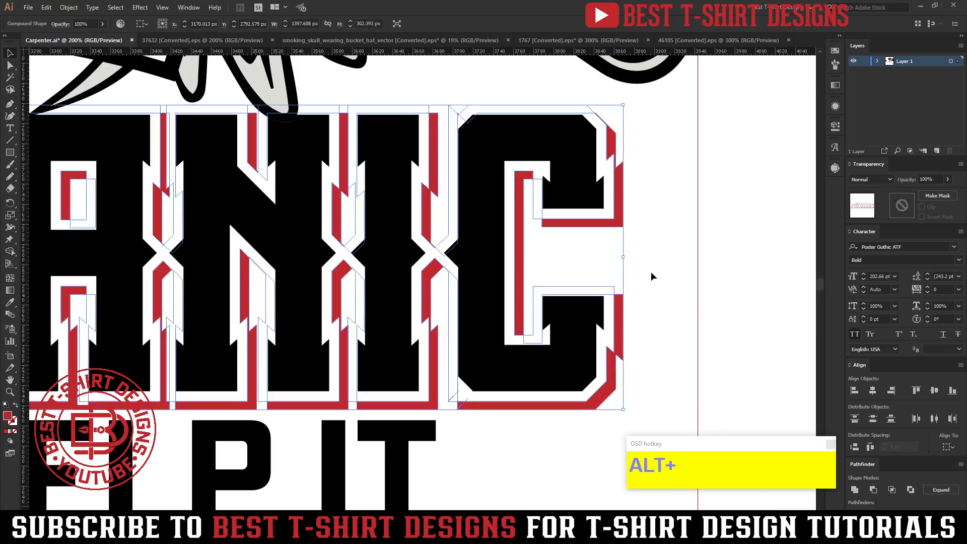
scroll(650, 276, "down", 3)
key("ctrl")
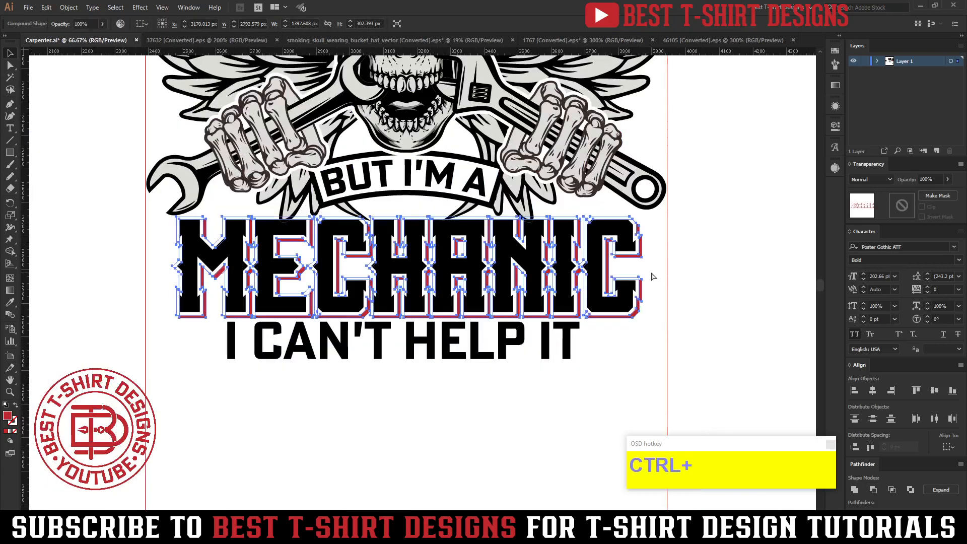
key("ctrl+2")
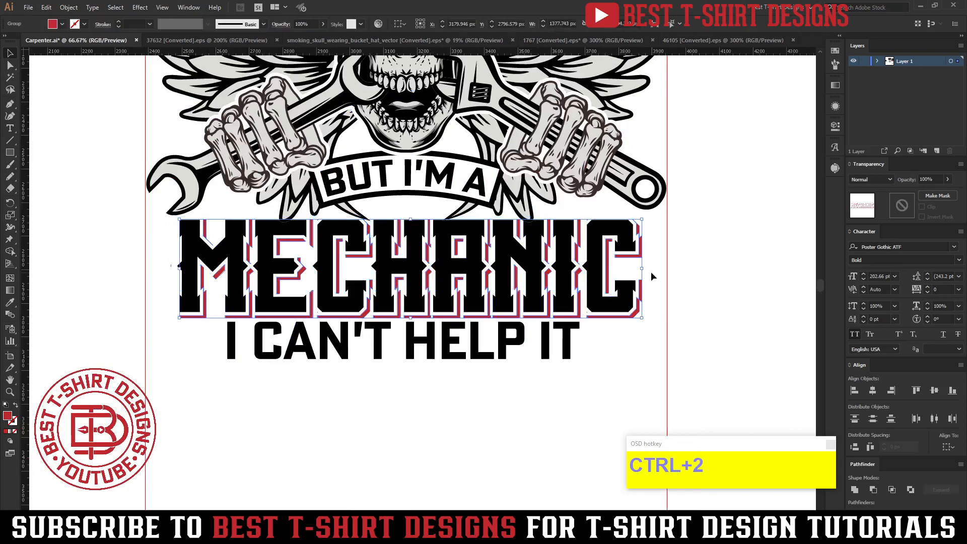
Group the black MECHANIC lettering with its red shadow and center it horizontally on the "BUT I'M A" banner.
left_click(651, 276)
left_click_drag(636, 341, 615, 285)
key("ctrl+g")
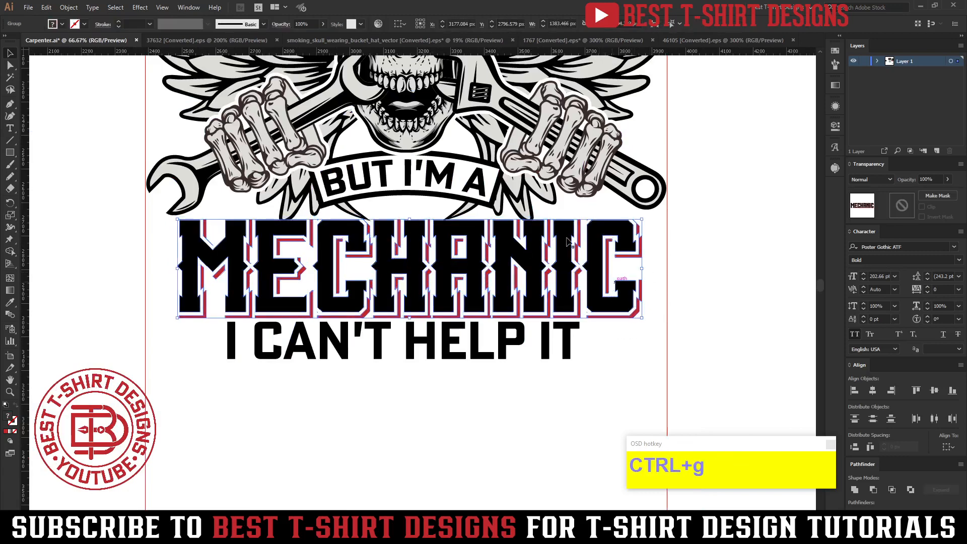
left_click(501, 189, "shift")
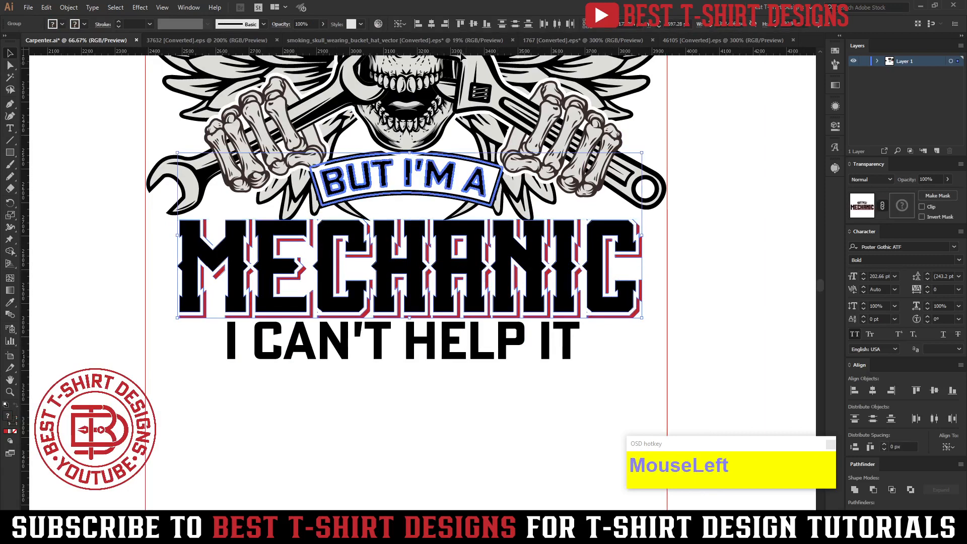
left_click(711, 225)
Nudge the "I CAN'T HELP IT" line about 7 px down, away from MECHANIC.
left_click(450, 350)
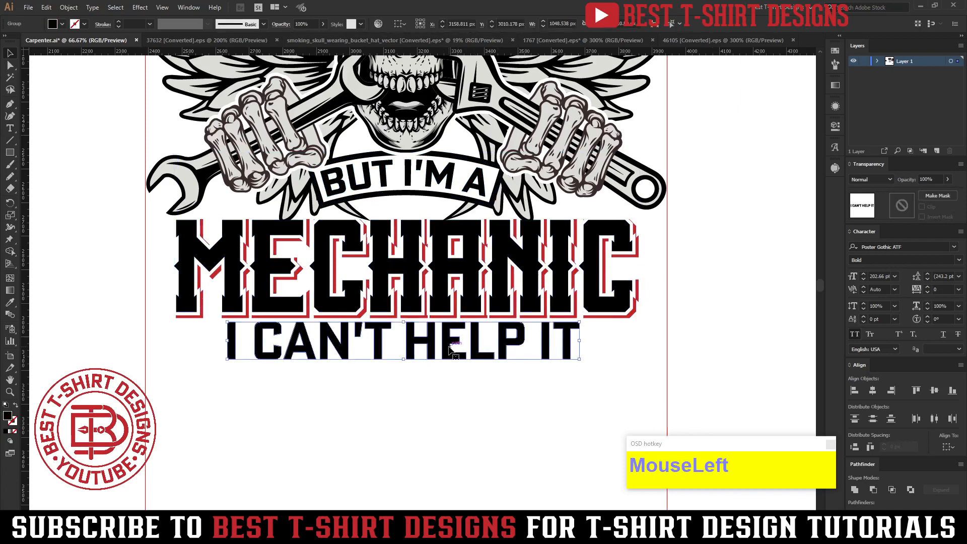
key("Down")
key("Down")
left_click(358, 462)
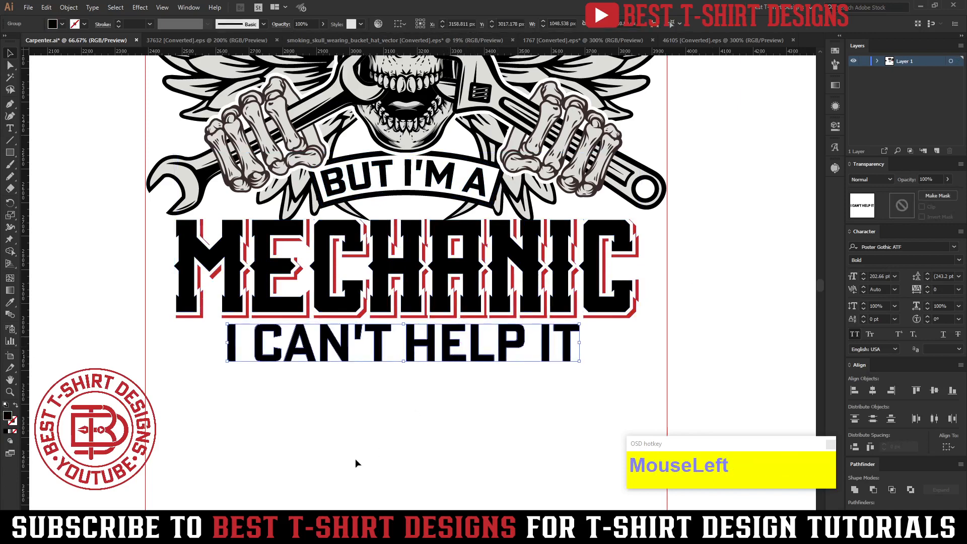
Draw a horizontal line about 210 px long between the left guide and "I CAN'T HELP IT", with a black 20 pt stroke.
left_click(10, 141)
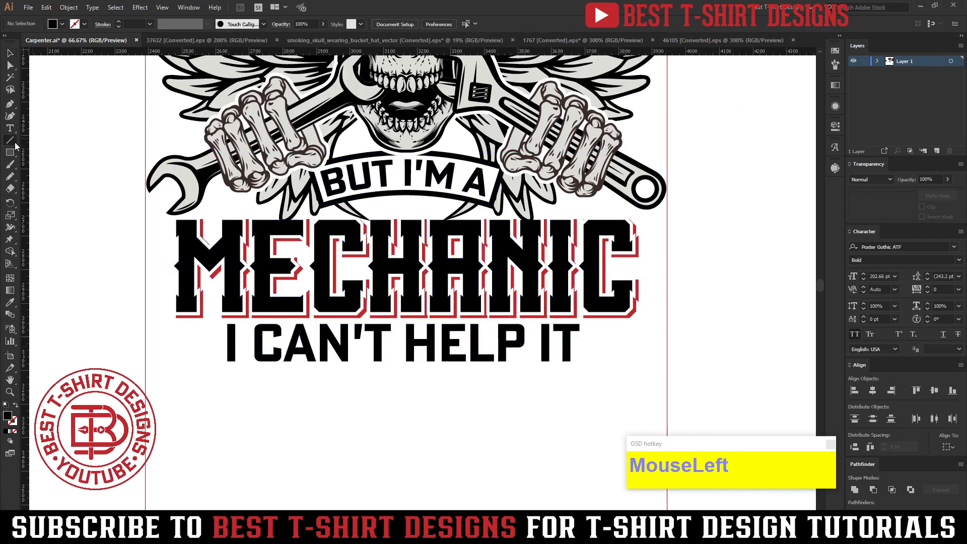
left_click_drag(216, 336, 145, 335)
key("shift+v")
scroll(122, 324, "up", 1)
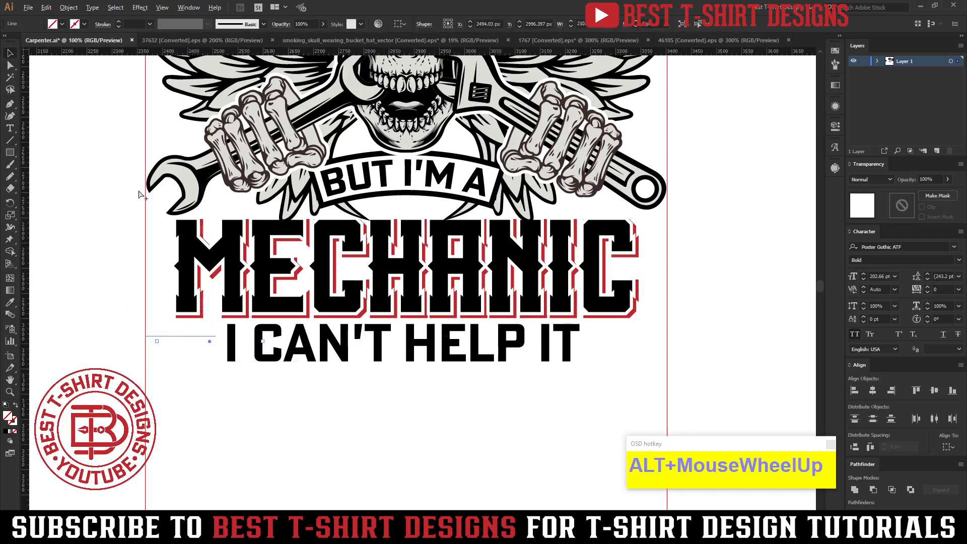
scroll(138, 25, "up", 1)
scroll(138, 26, "up", 1)
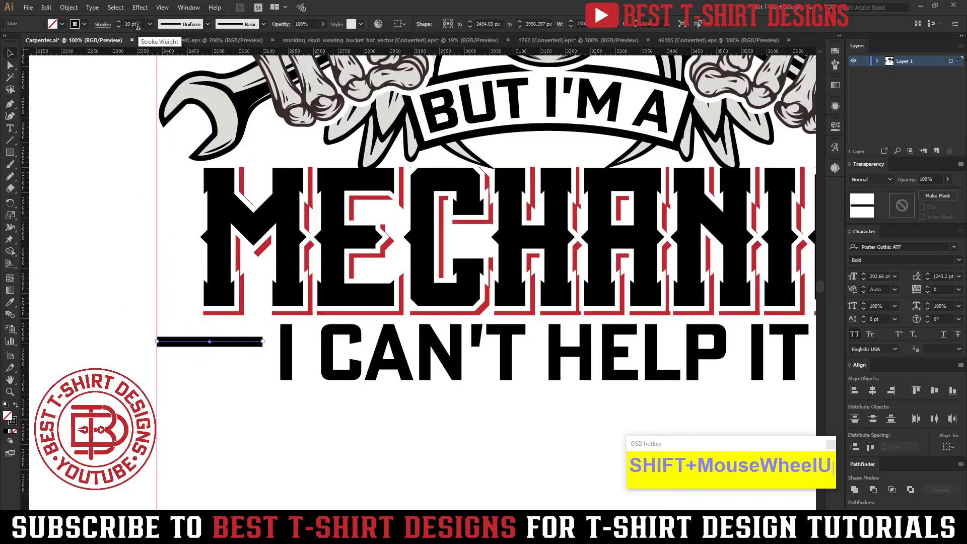
Apply the tapered width profile to the line so it is pointed at the guide and thick near the text.
left_click(102, 25)
left_click(64, 179)
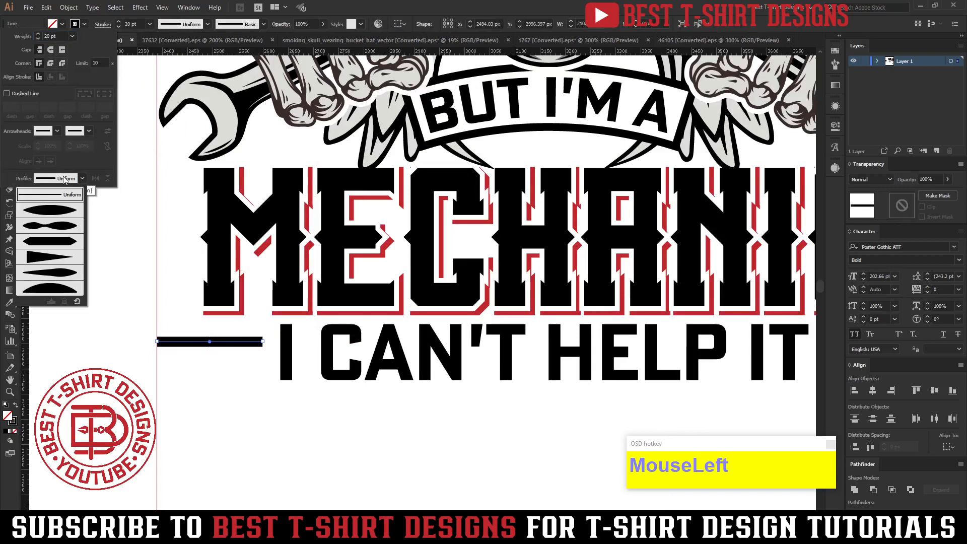
left_click(56, 265)
Duplicate the tapered line downward into an evenly spaced stack of three lines beside the bottom text.
scroll(252, 352, "up", 1)
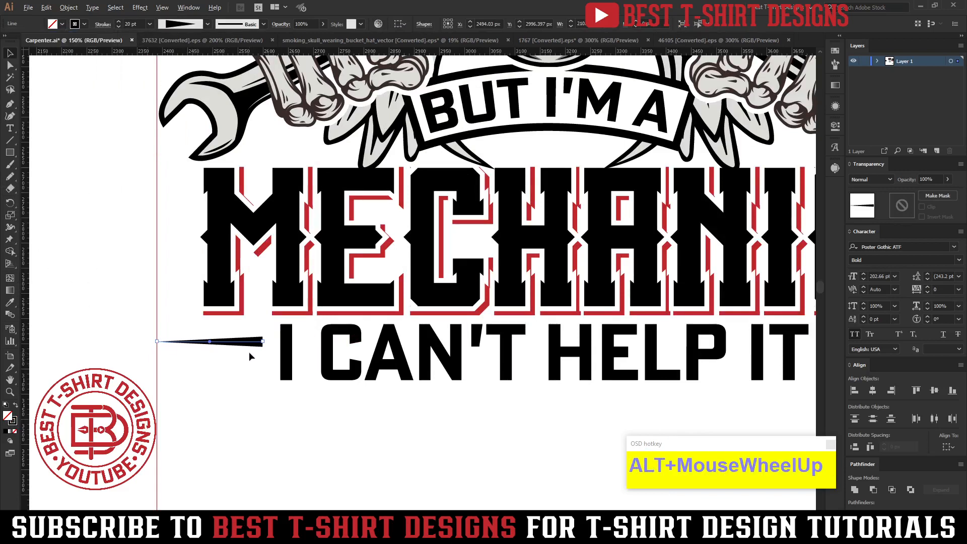
left_click_drag(254, 338, 254, 356)
key("ctrl+d")
key("ctrl+d")
left_click_drag(250, 418, 231, 320)
key("Delete")
left_click_drag(260, 280, 259, 280)
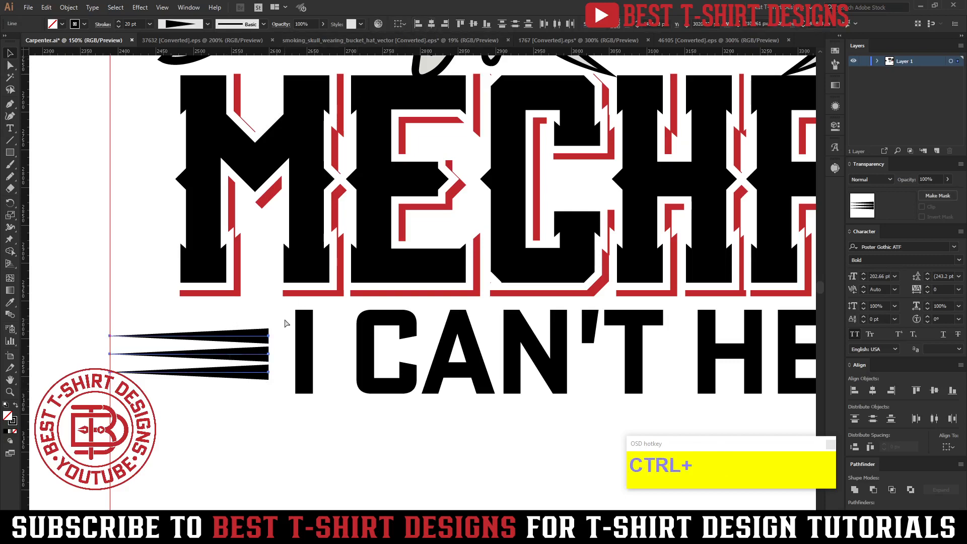
Expand the three tapered lines into filled shapes and group them.
key("ctrl+2")
scroll(166, 319, "down", 3)
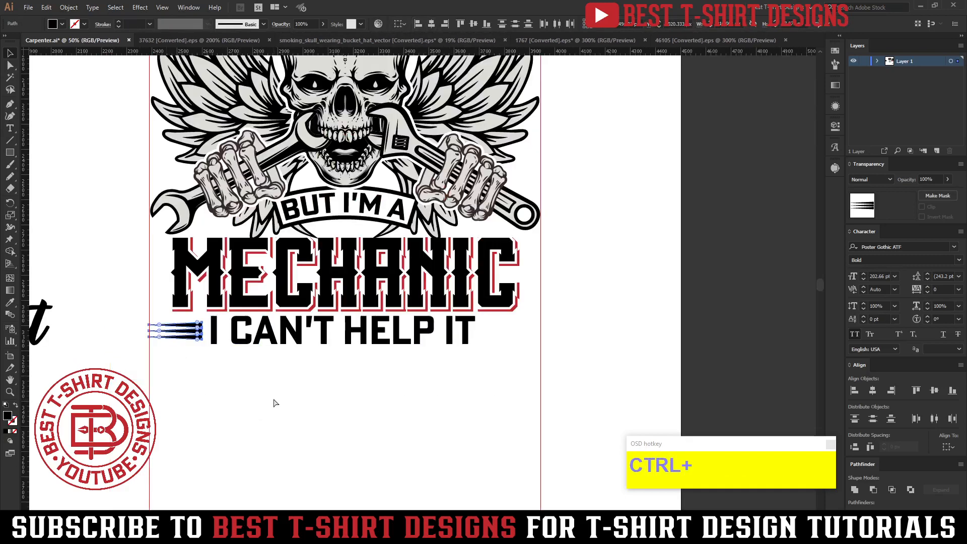
key("ctrl+g")
Place a copy of the line group against the right guide and reflect it across the vertical axis.
left_click_drag(296, 337, 529, 333)
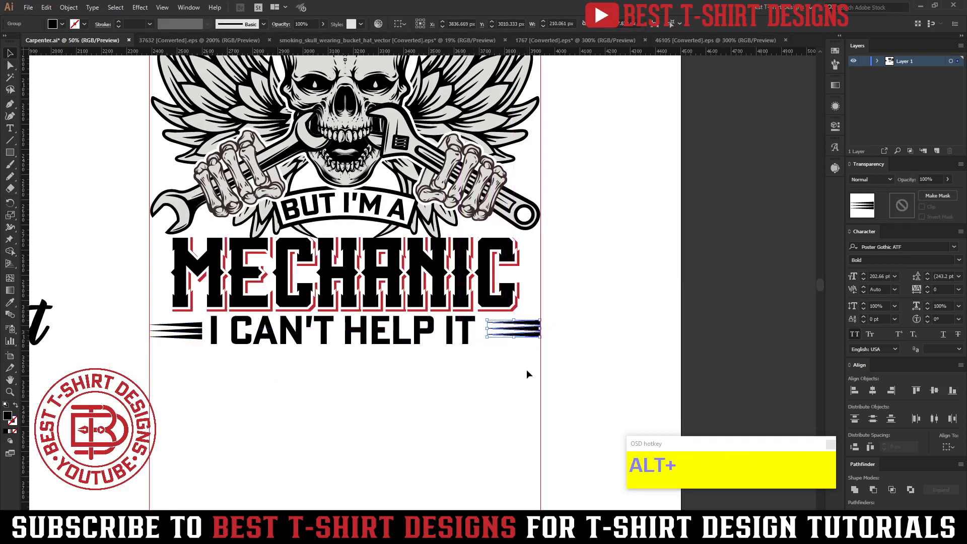
key("ctrl+r")
left_click(81, 160)
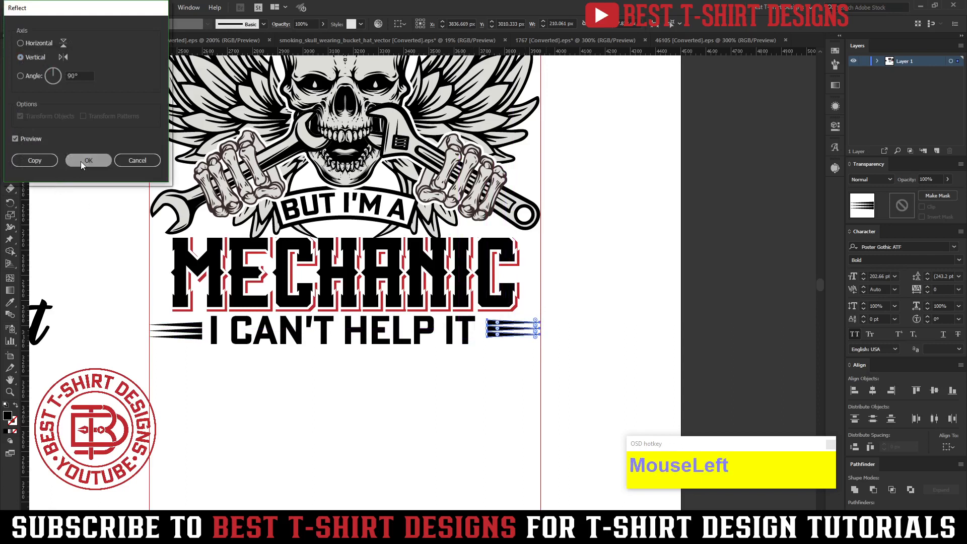
Align both line groups and "I CAN'T HELP IT" by vertical centers, distribute their horizontal spacing evenly, and group them.
left_click_drag(503, 356, 180, 323)
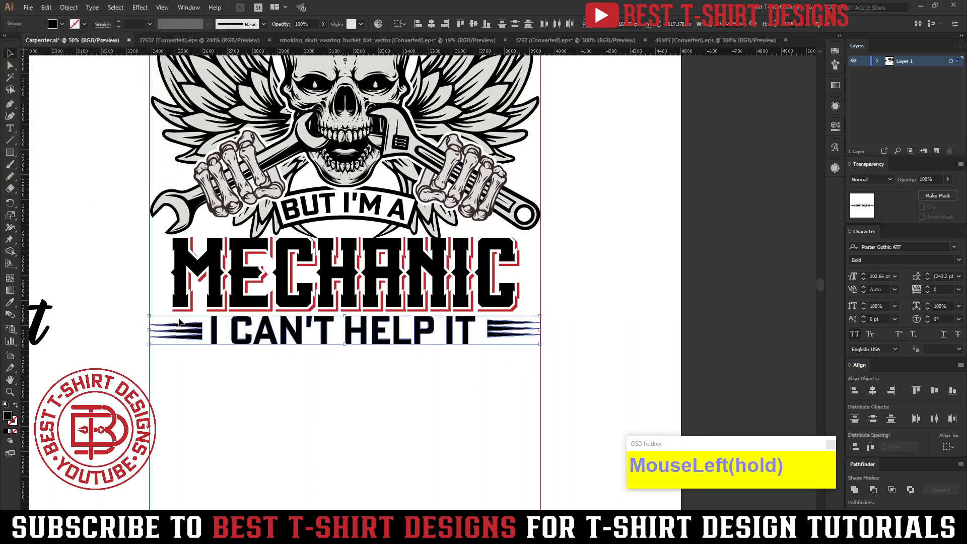
left_click(473, 24)
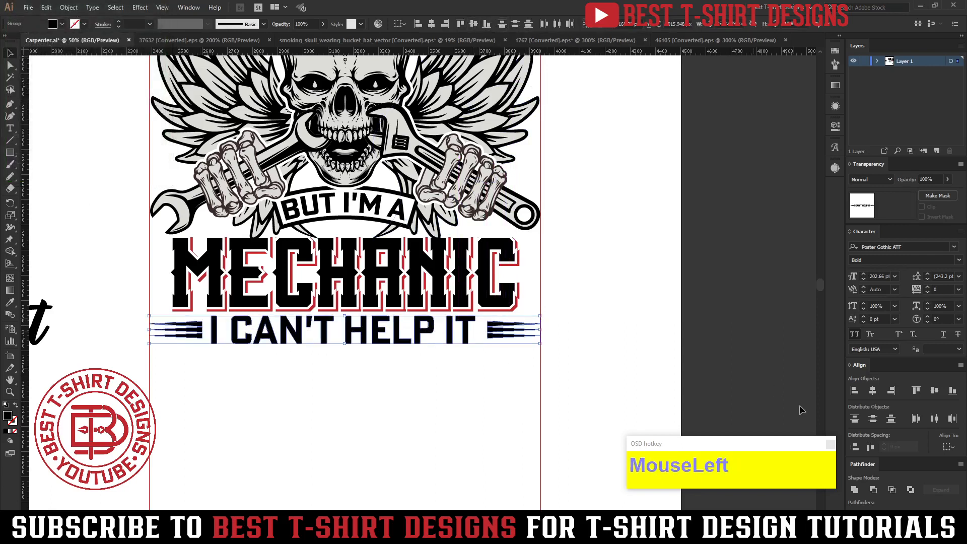
left_click(871, 447)
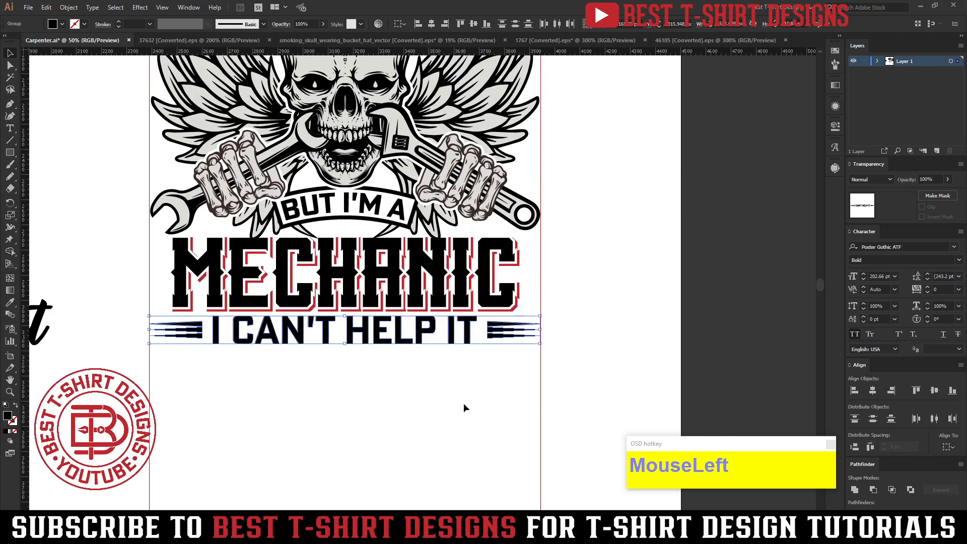
key("ctrl+g")
Move the grouped "I CAN'T HELP IT" row down 20 px to make room below MECHANIC.
scroll(464, 403, "up", 1)
left_click_drag(463, 403, 372, 346)
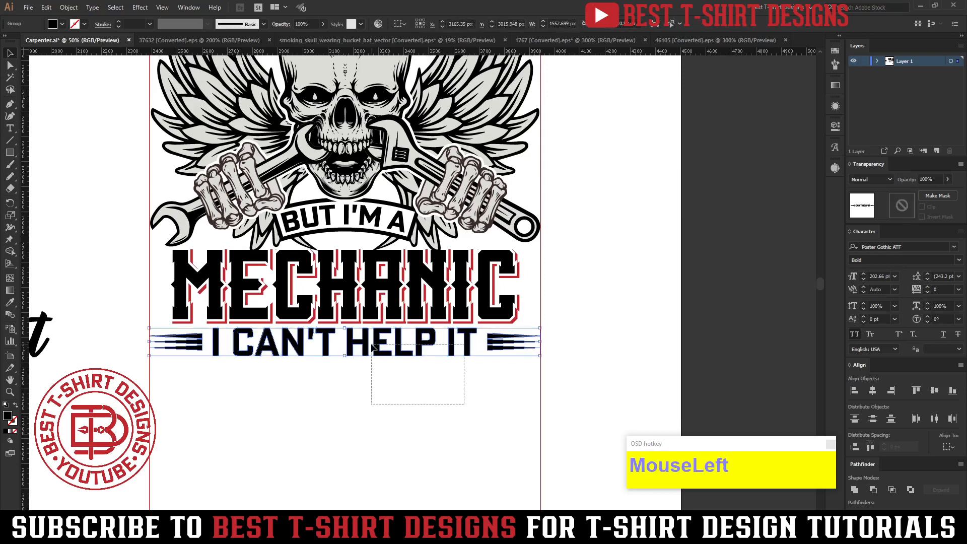
key("shift+Down")
key("shift+Down")
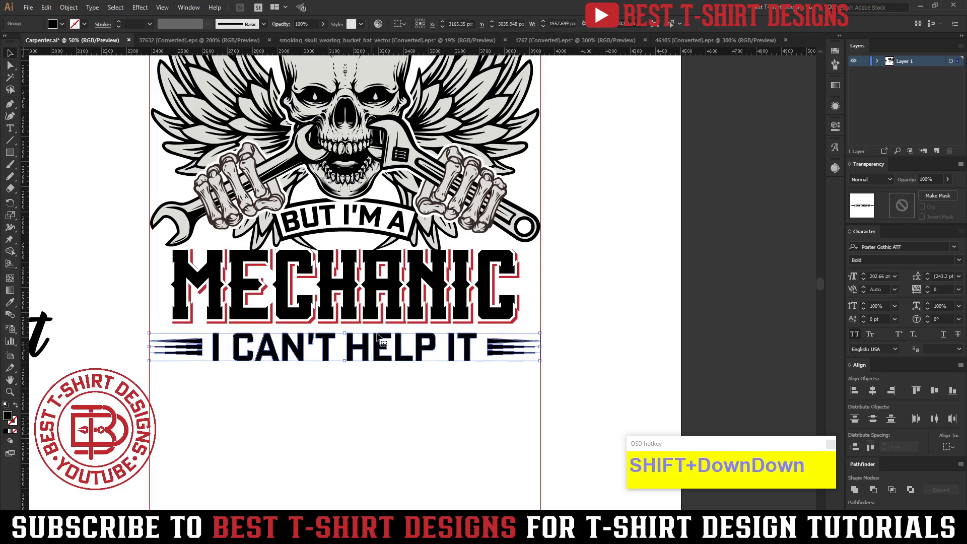
Scale the MECHANIC group proportionally to about 1553 px wide so that it spans both vertical guides.
left_click(378, 317)
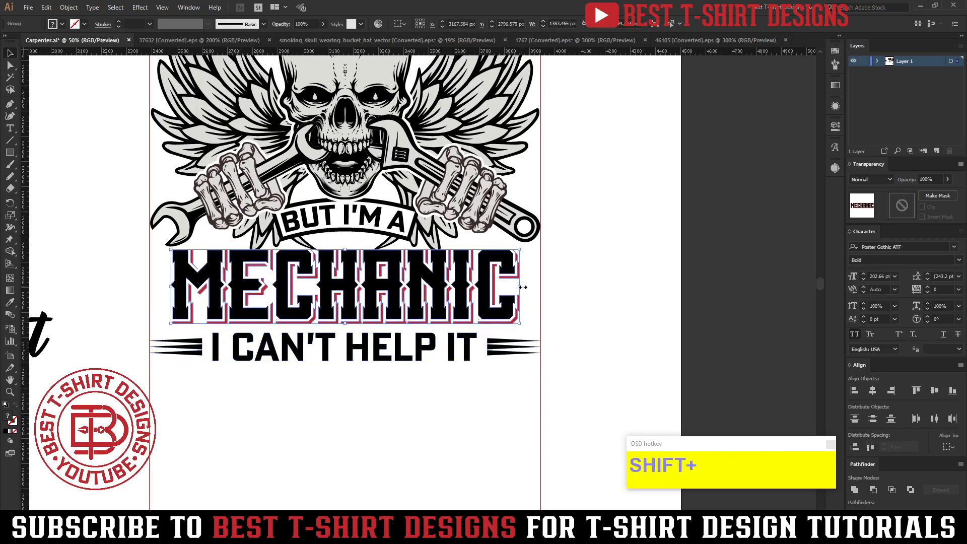
left_click_drag(523, 287, 540, 288)
left_click_drag(173, 287, 152, 288)
scroll(546, 287, "up", 3)
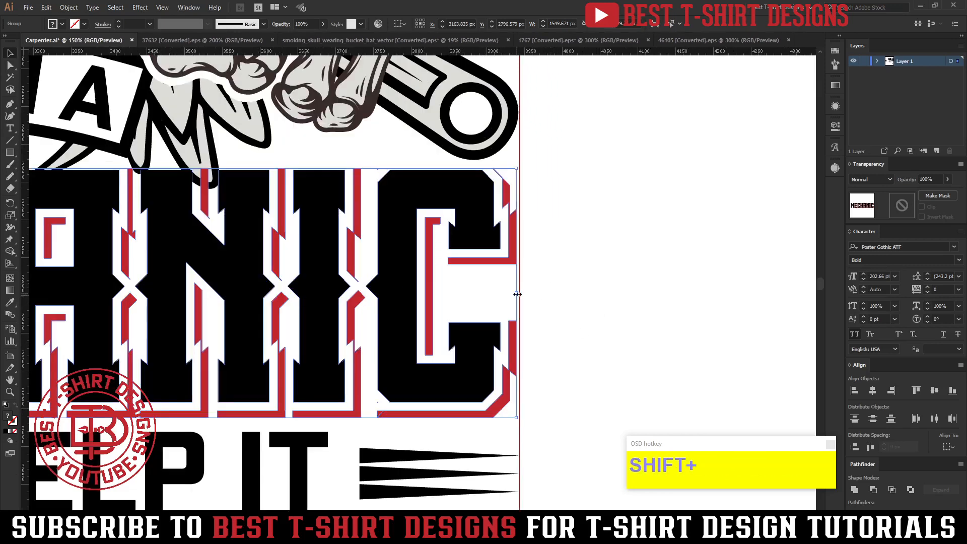
left_click_drag(516, 292, 518, 292)
scroll(534, 317, "down", 3)
scroll(533, 315, "down", 1)
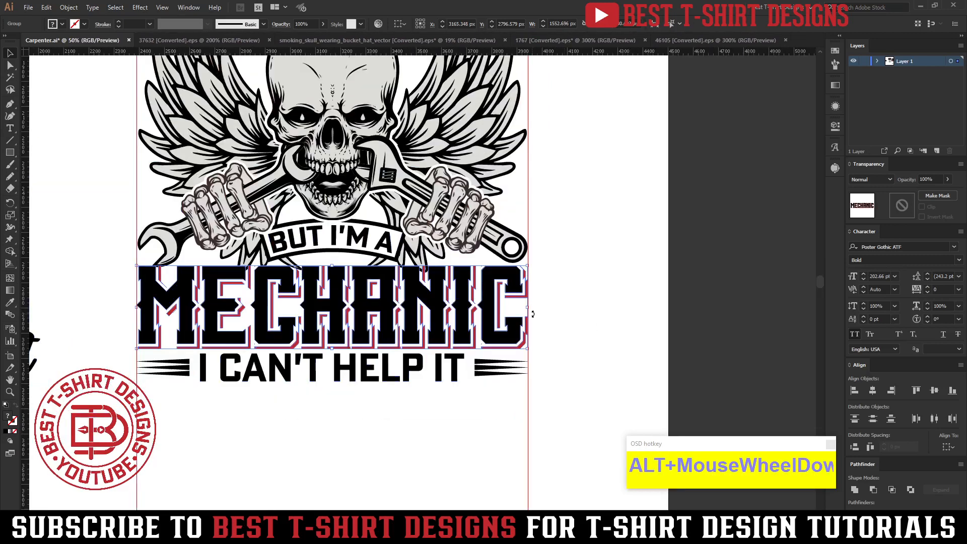
Lower the "I CAN'T HELP IT" row another 10 px beneath the enlarged MECHANIC lettering.
left_click(393, 381)
key("shift+Down")
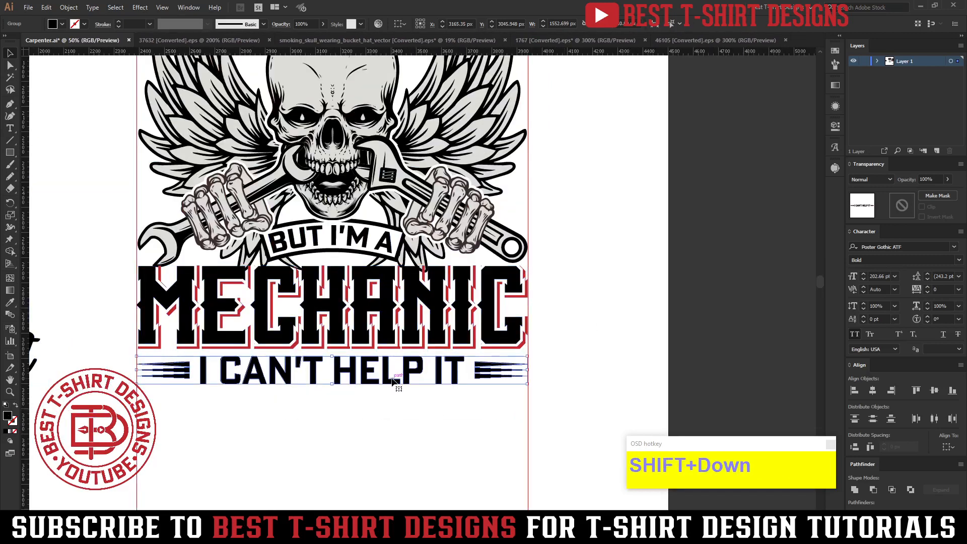
left_click(422, 433)
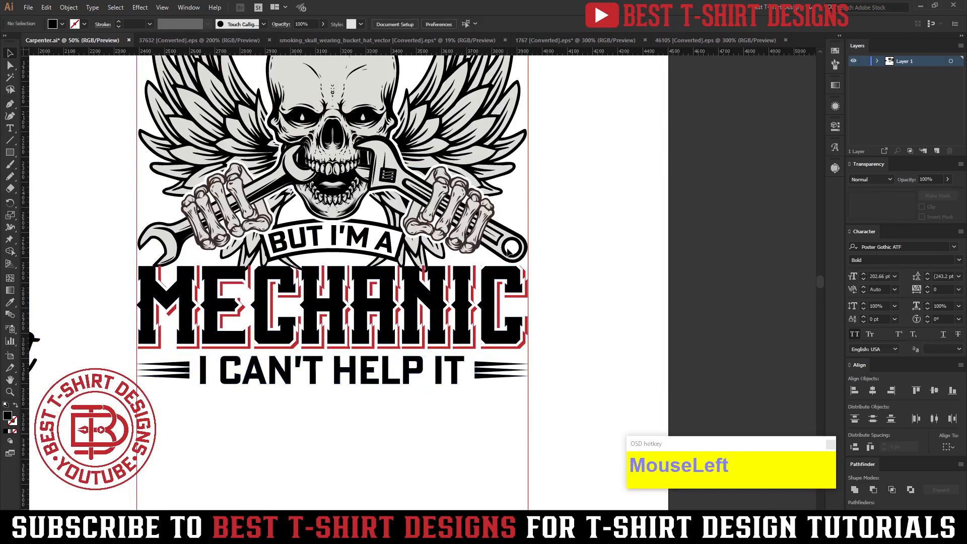
Apply an Offset Path of 10 px with miter joins and a miter limit of 4 to the winged skull artwork.
left_click(488, 162)
scroll(312, 275, "up", 1)
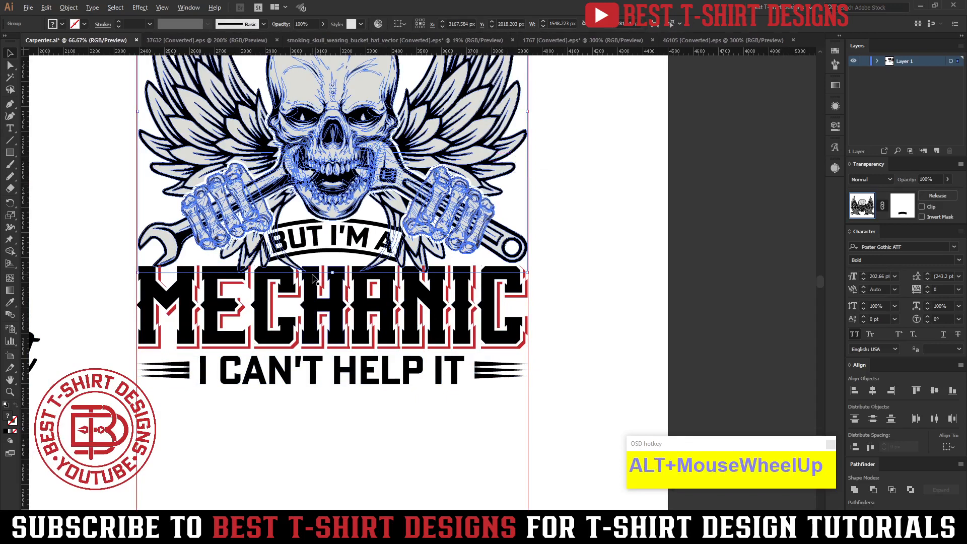
left_click(626, 255)
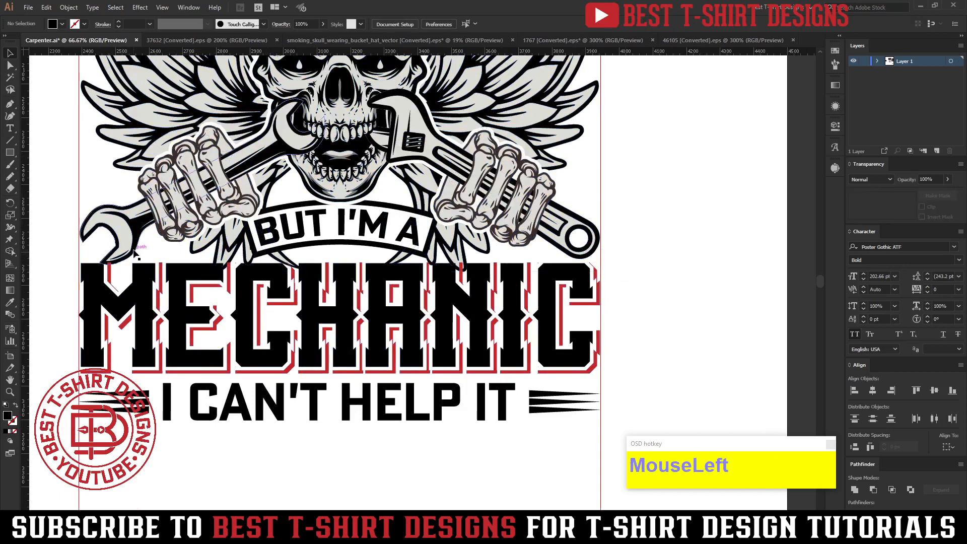
left_click(135, 254)
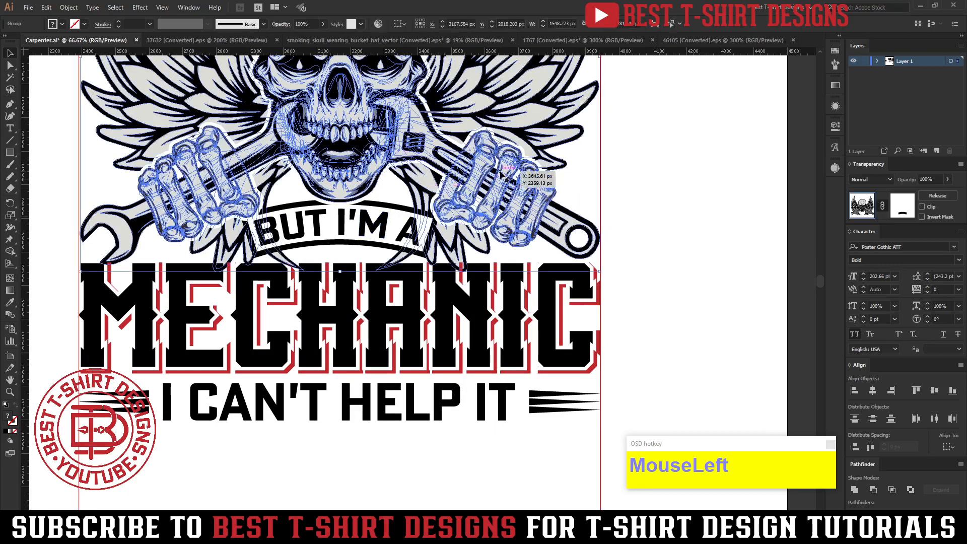
key("ctrl+alt")
key("ctrl+alt+f")
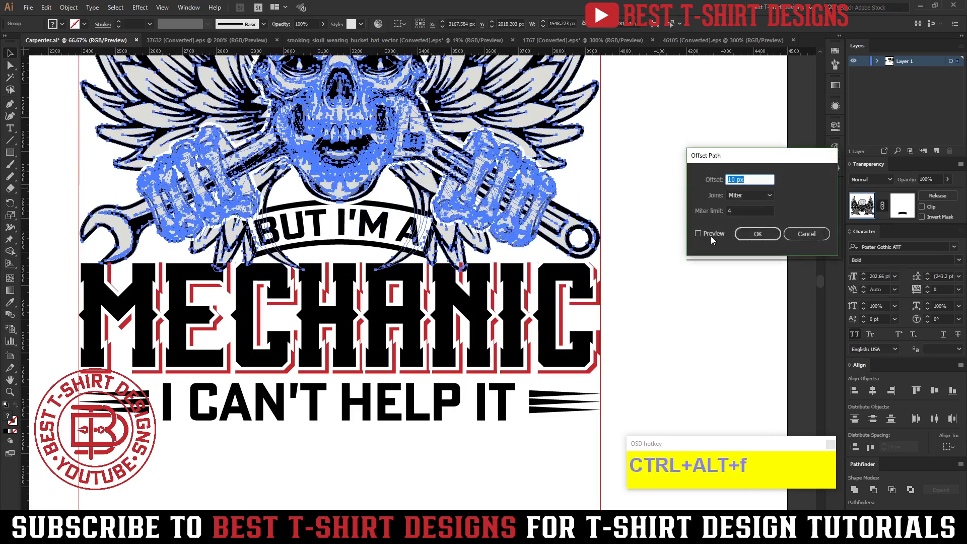
left_click(706, 237)
left_click(706, 237)
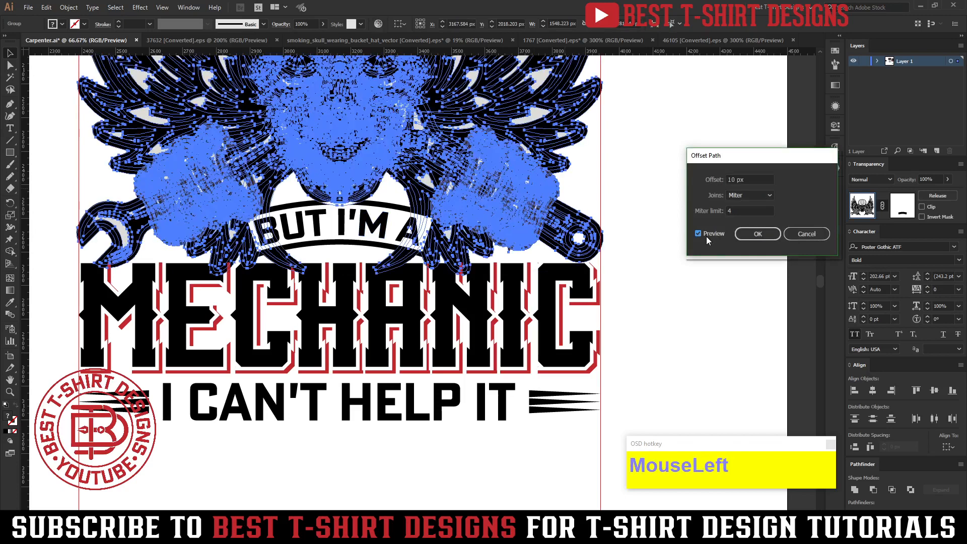
left_click(757, 234)
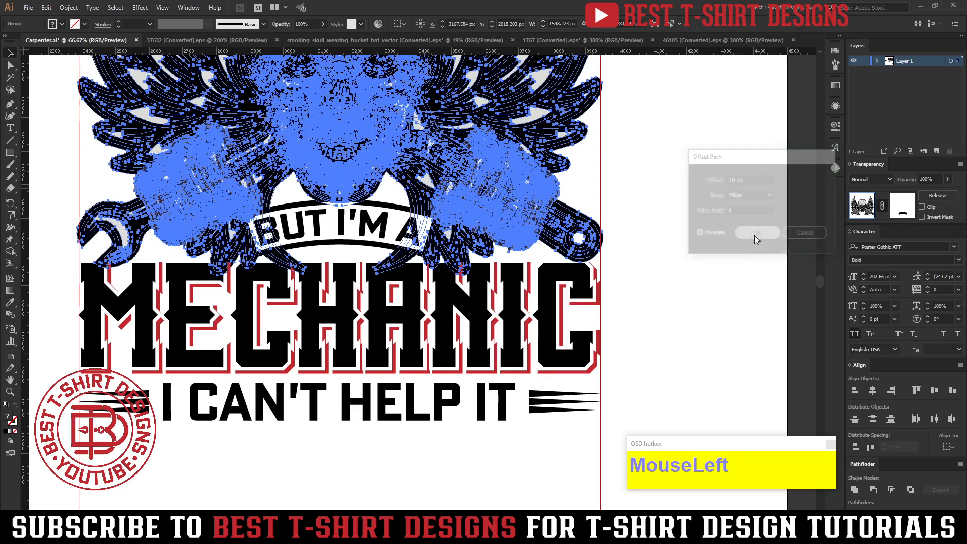
Move the mitered offset of the winged skull artwork in place into a new opacity mask on the MECHANIC lettering.
key("ctrl+x")
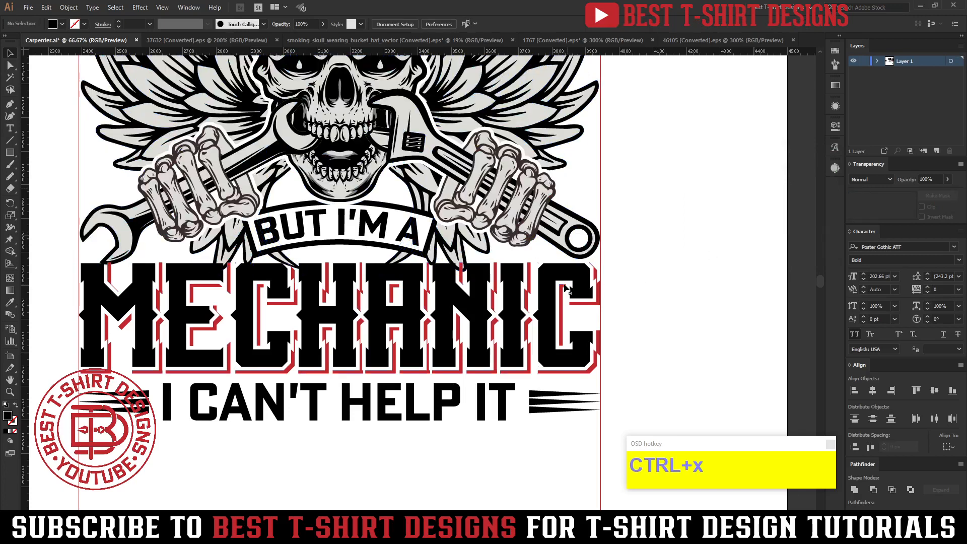
left_click(598, 287)
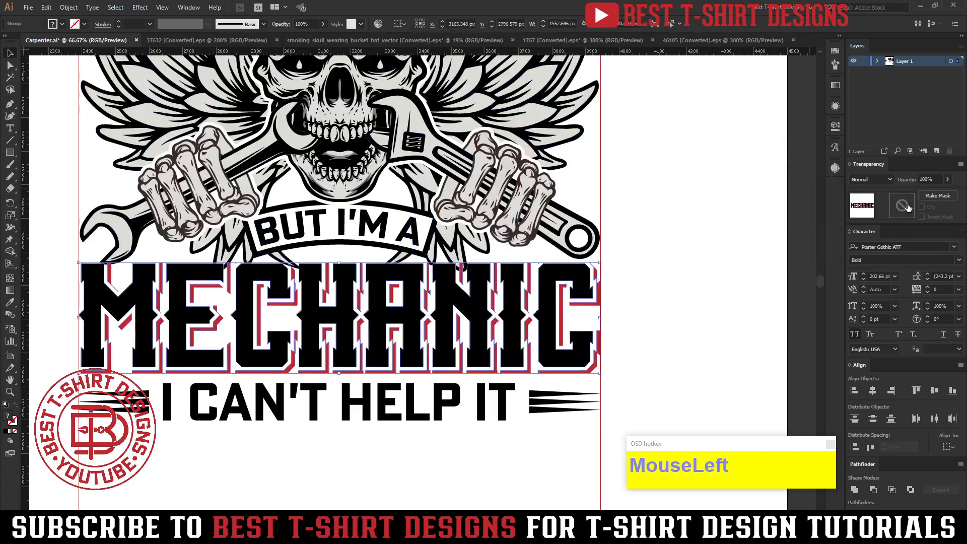
left_click(904, 206)
key("ctrl+f")
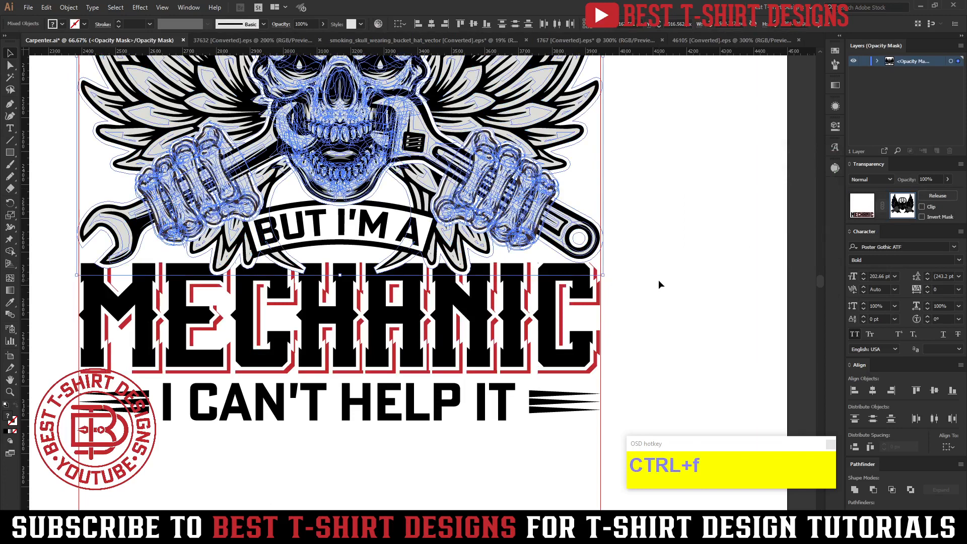
left_click(659, 284)
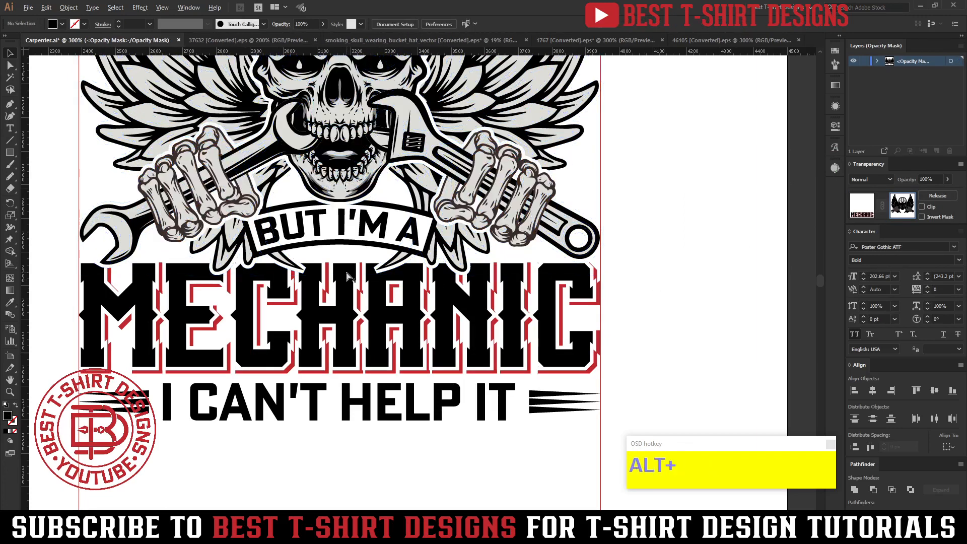
Delete everything inside MECHANIC's opacity mask and return to editing the artwork.
scroll(303, 269, "up", 4, "alt")
scroll(443, 287, "down", 6)
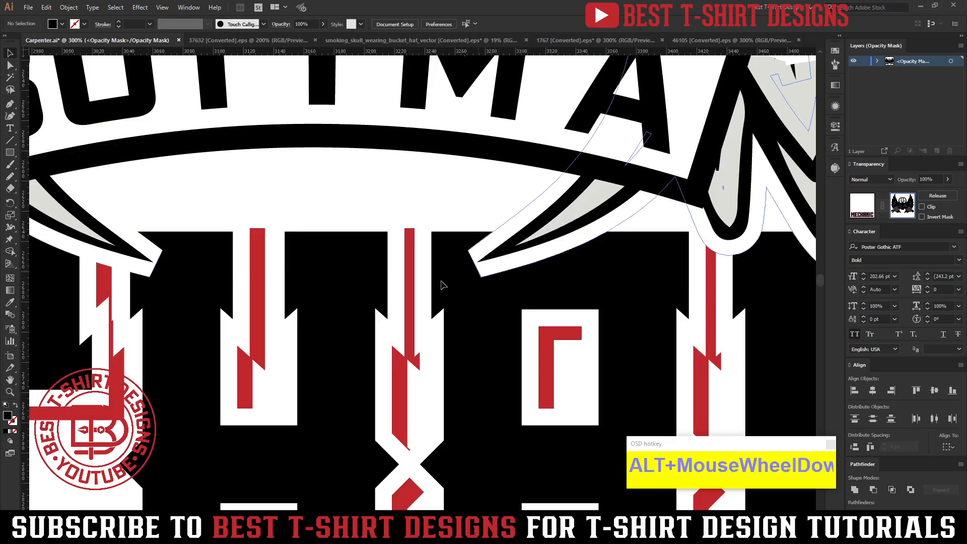
key("ctrl+a")
key("Delete")
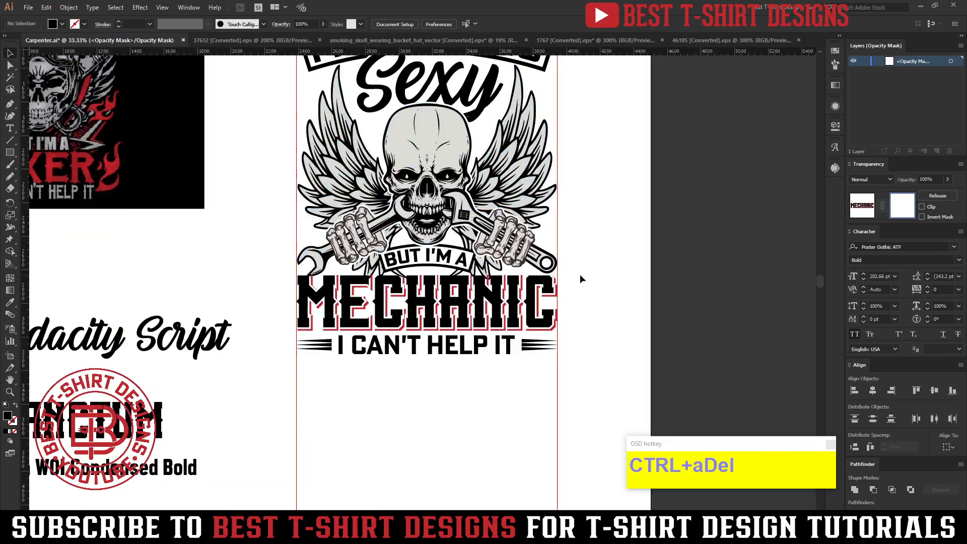
left_click(858, 209)
scroll(599, 244, "up", 2, "alt")
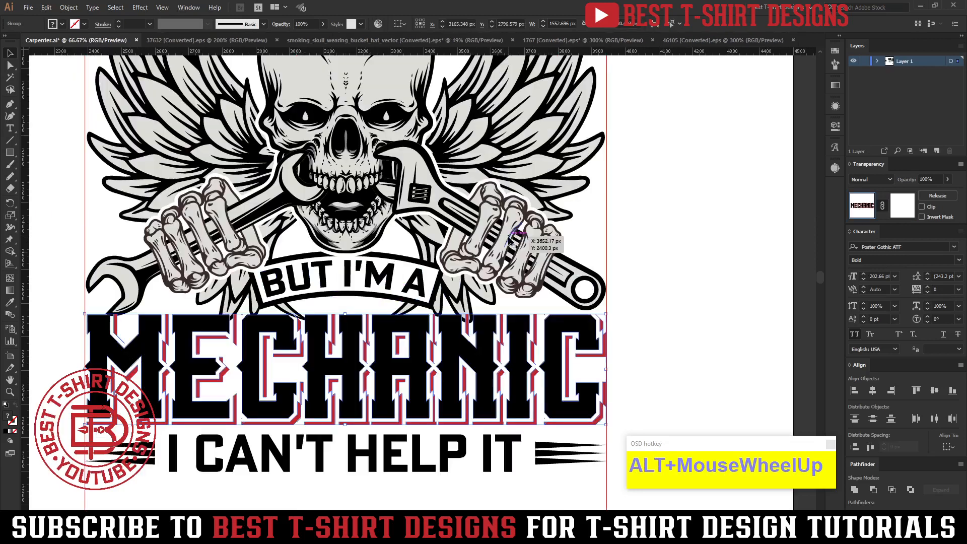
Apply an Offset Path of 10 px with round joins to the winged skull artwork.
left_click(513, 244)
key("ctrl+alt+f")
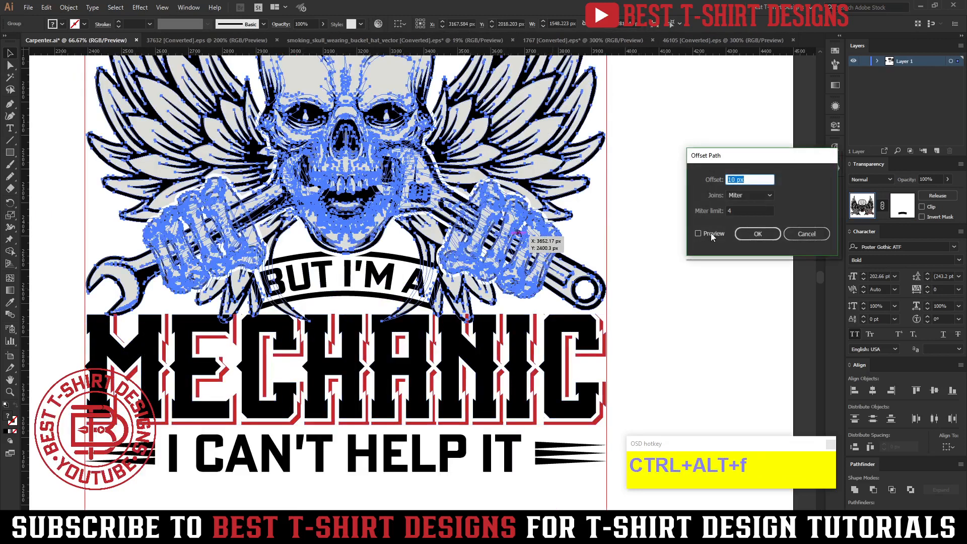
left_click(711, 233)
left_click(746, 195)
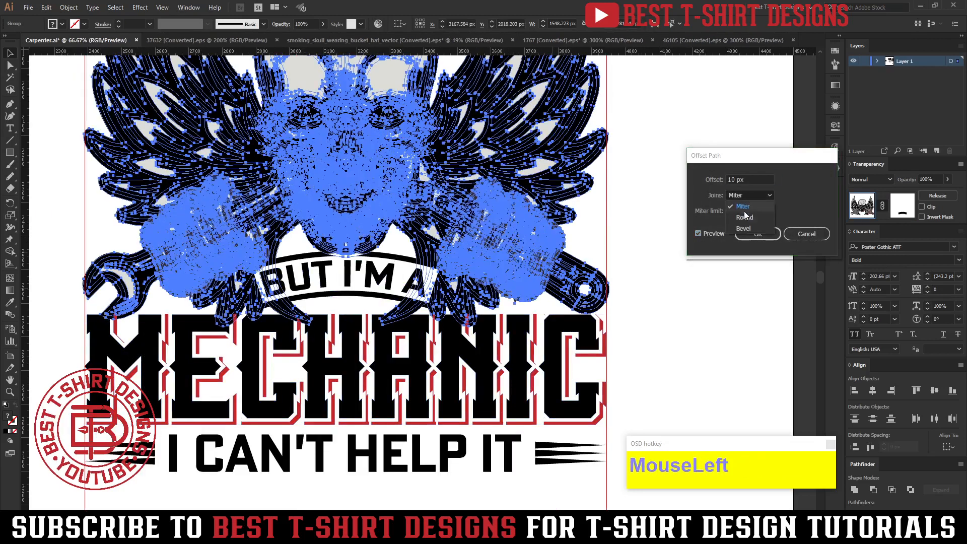
left_click(744, 217)
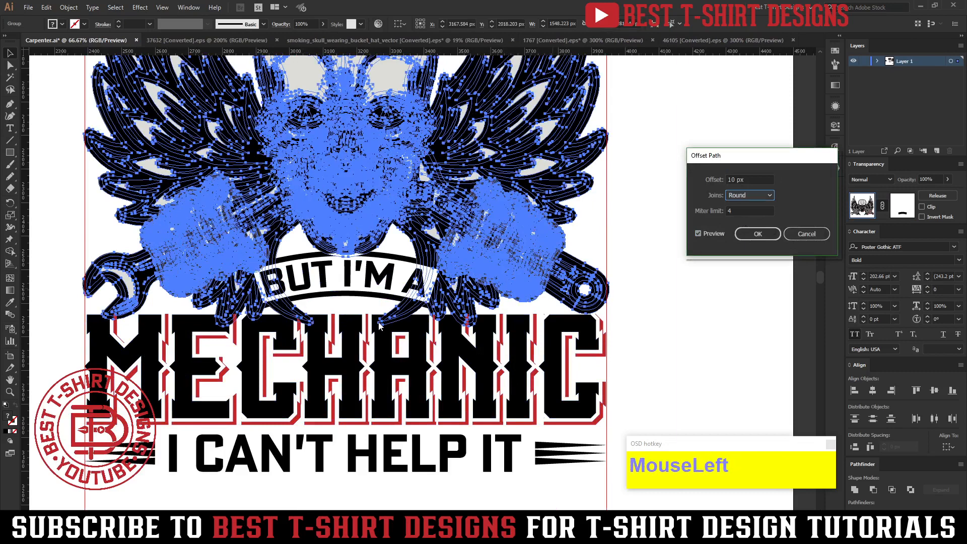
left_click(757, 234)
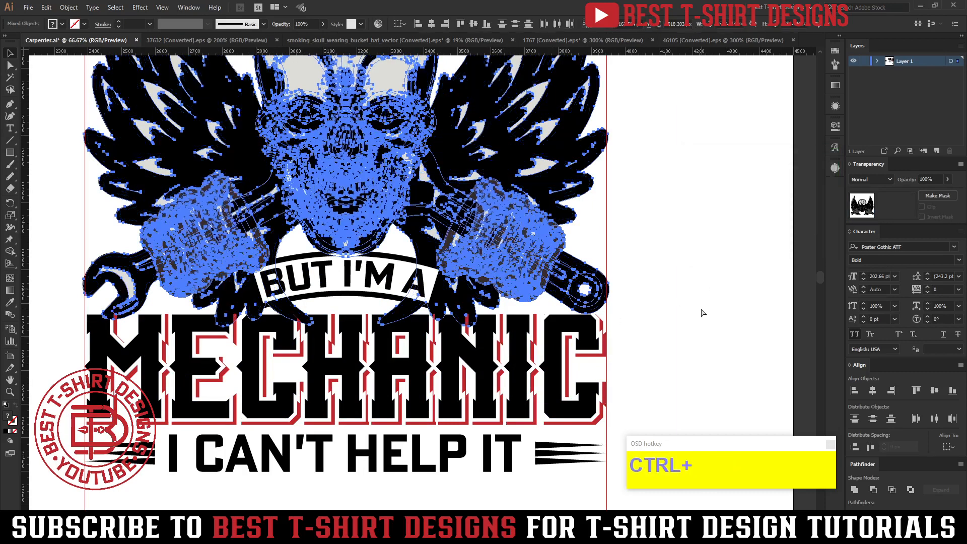
Move the round-joined skull offset in place into the opacity mask of the MECHANIC lettering.
key("ctrl+x")
left_click(533, 366)
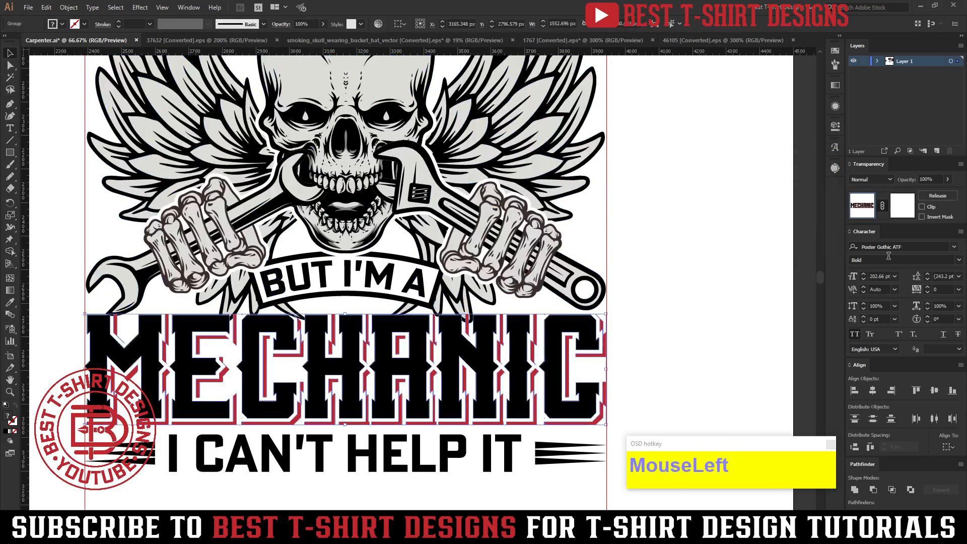
left_click(903, 205)
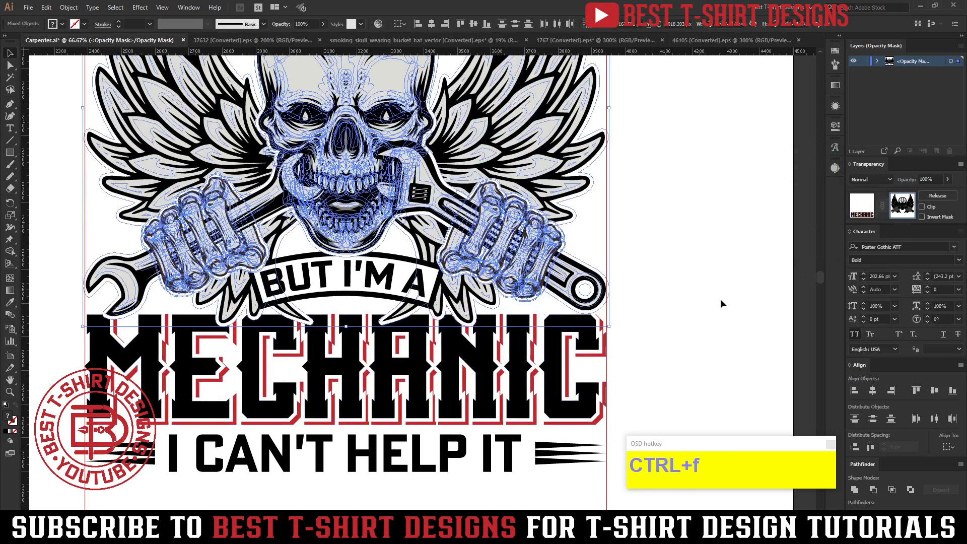
left_click(721, 304)
scroll(403, 310, "up", 3, "alt")
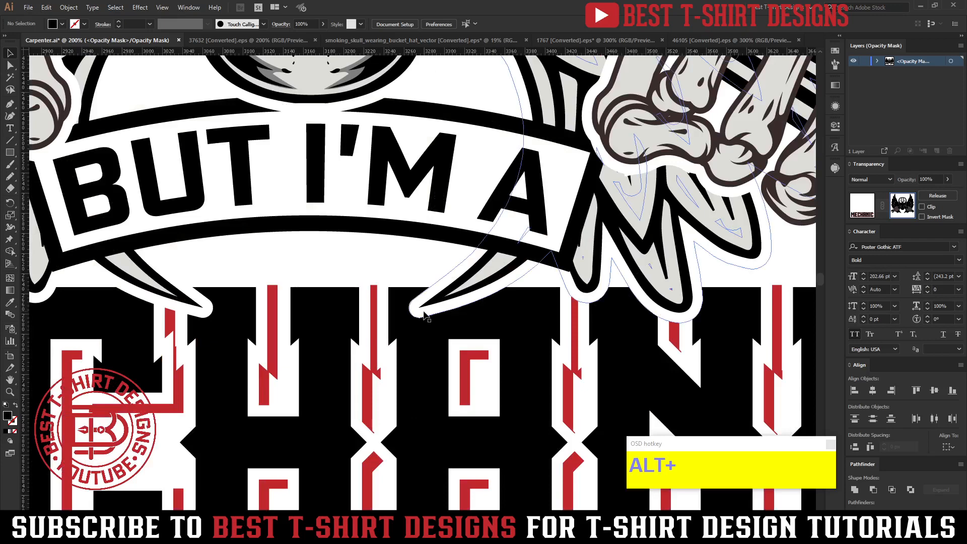
scroll(425, 315, "down", 4, "alt")
left_click(583, 297)
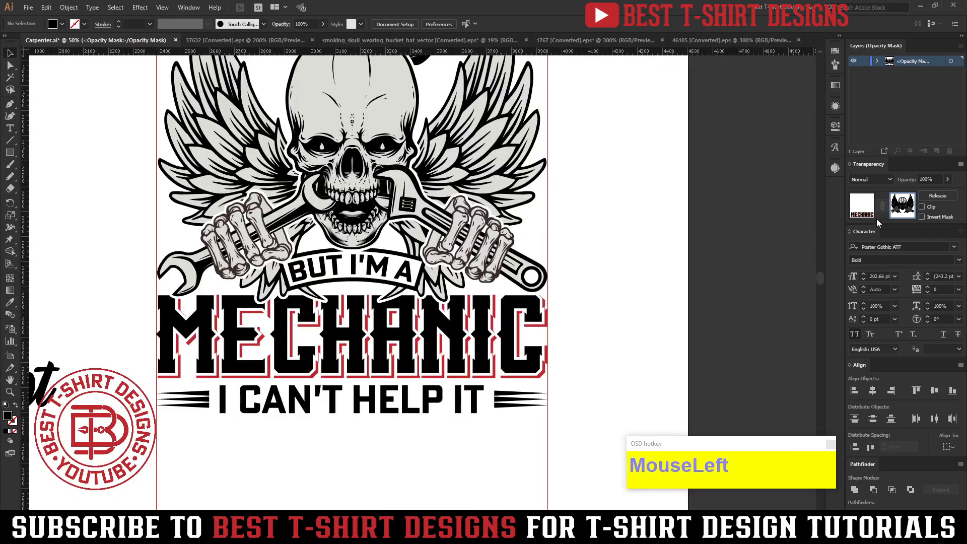
Unite all shapes inside MECHANIC's opacity mask and fill the combined silhouette with black.
key("ctrl+a")
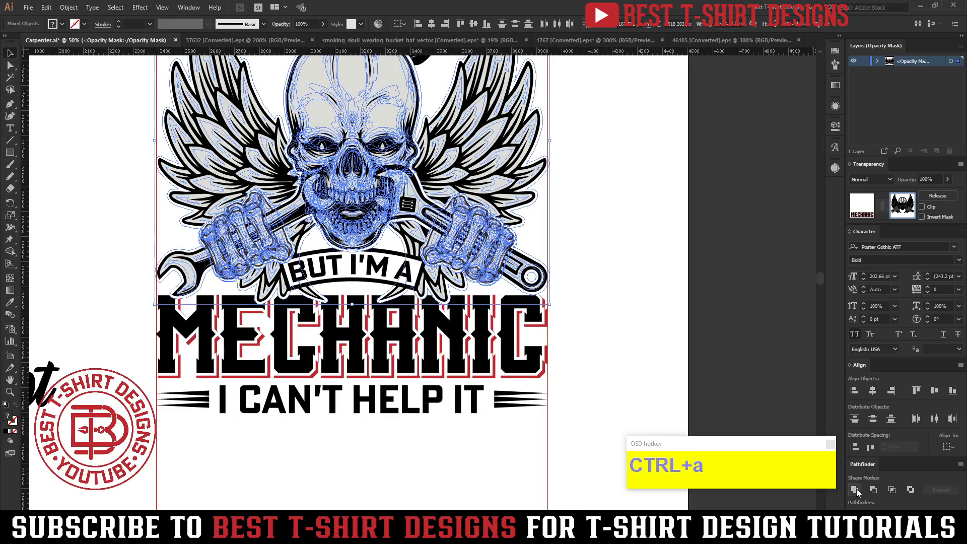
scroll(432, 185, "up", 3)
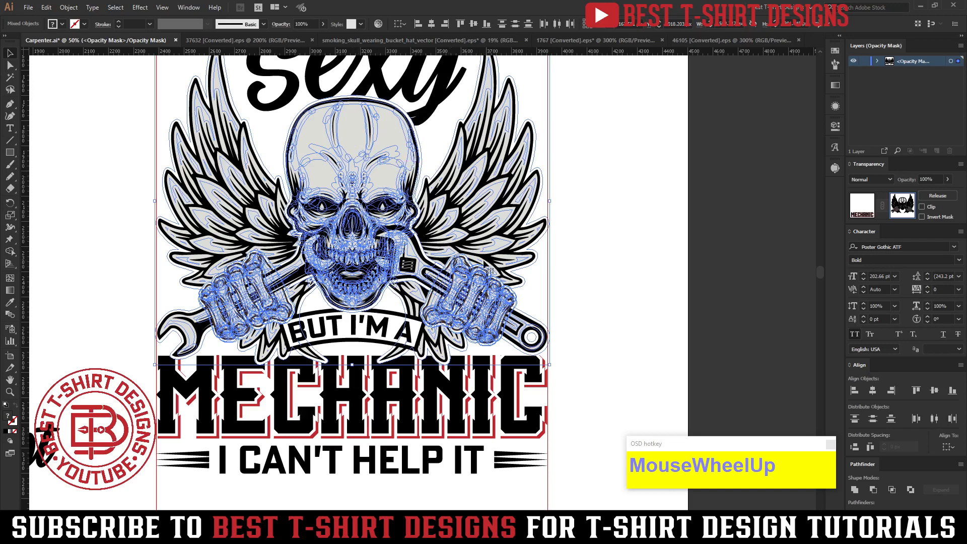
left_click(855, 489)
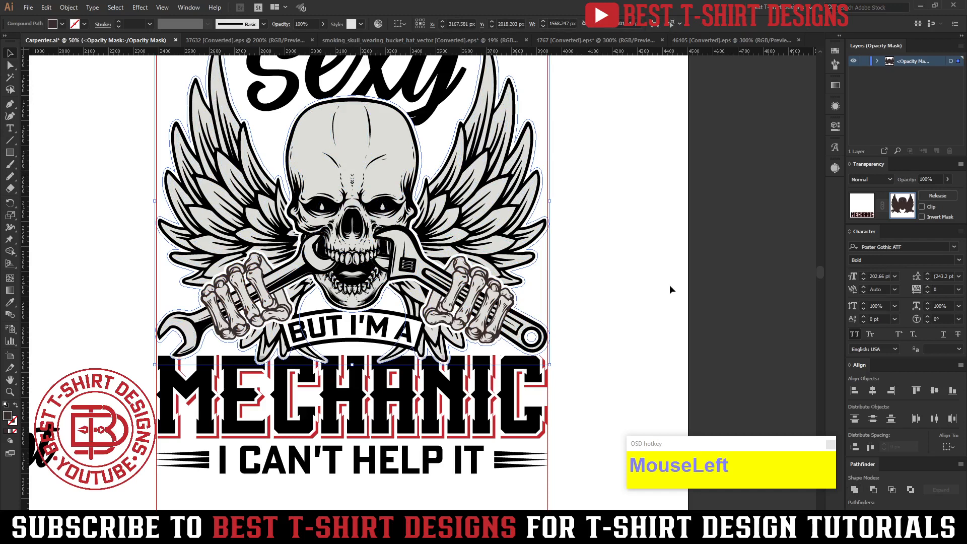
scroll(670, 289, "up", 3)
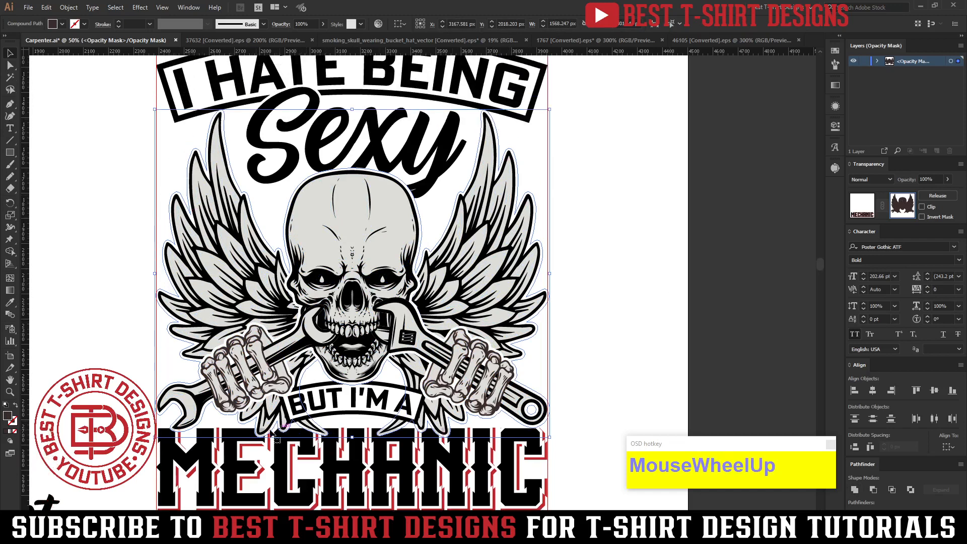
left_click(61, 24)
left_click(29, 40)
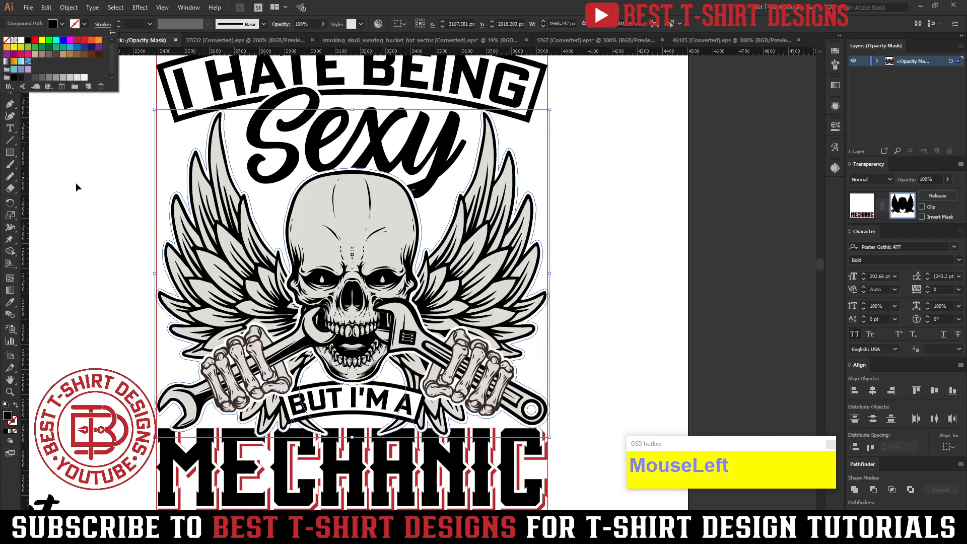
left_click(78, 186)
Erase the mask silhouette above the middle of the "BUT I'M A" banner and exit MECHANIC's opacity mask.
key("shift+e")
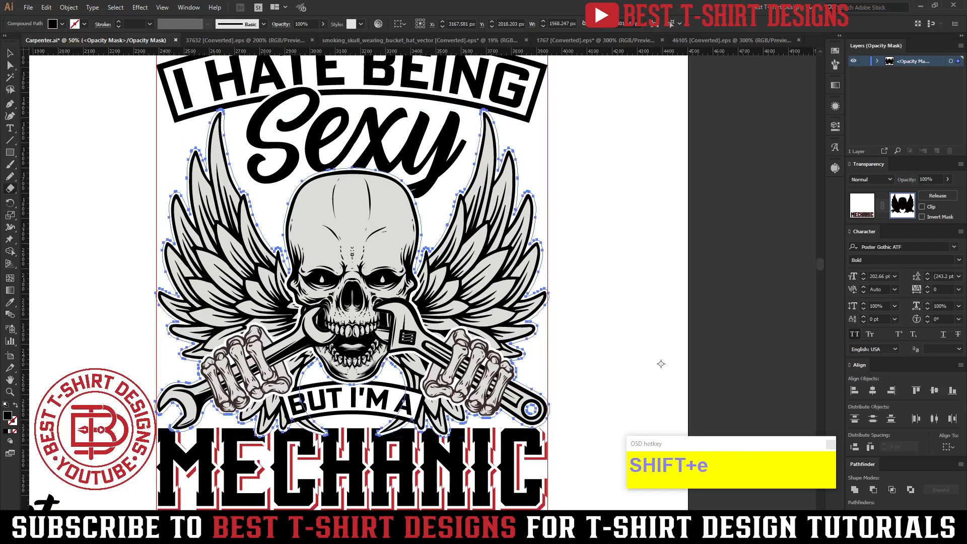
scroll(228, 207, "up", 1)
mouse_move(109, 89)
left_mouse_down()
mouse_move(369, 268)
mouse_move(675, 411)
left_mouse_up()
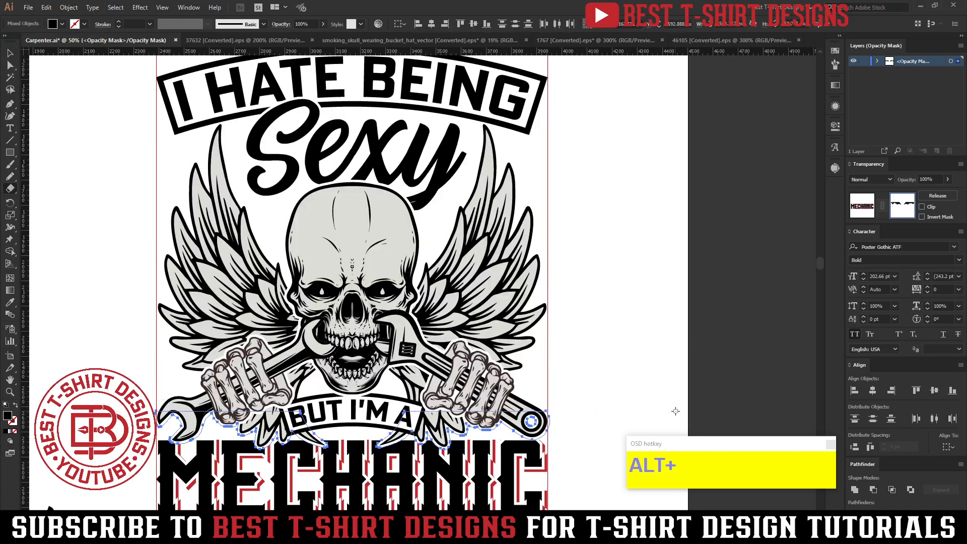
key("v")
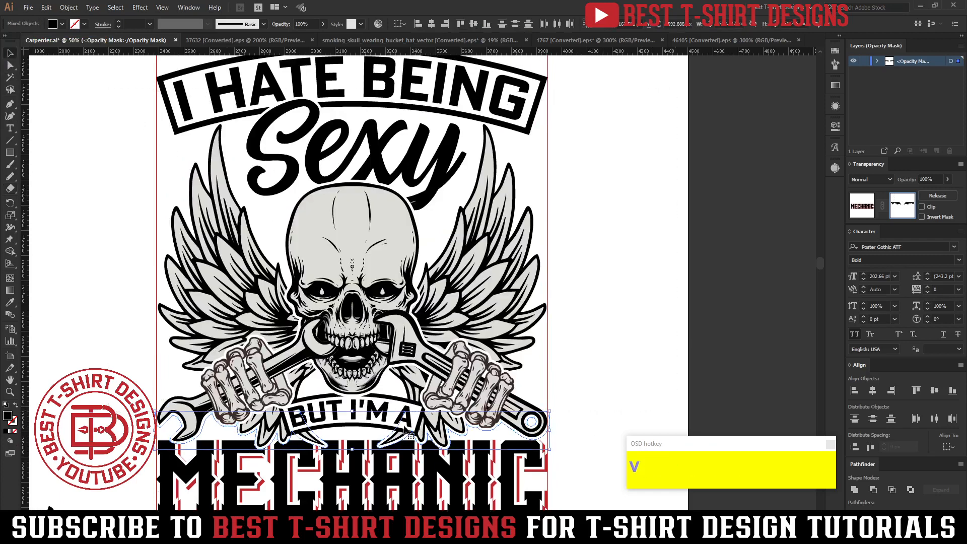
left_click(857, 214)
scroll(560, 311, "down", 1, "alt")
left_click(563, 310)
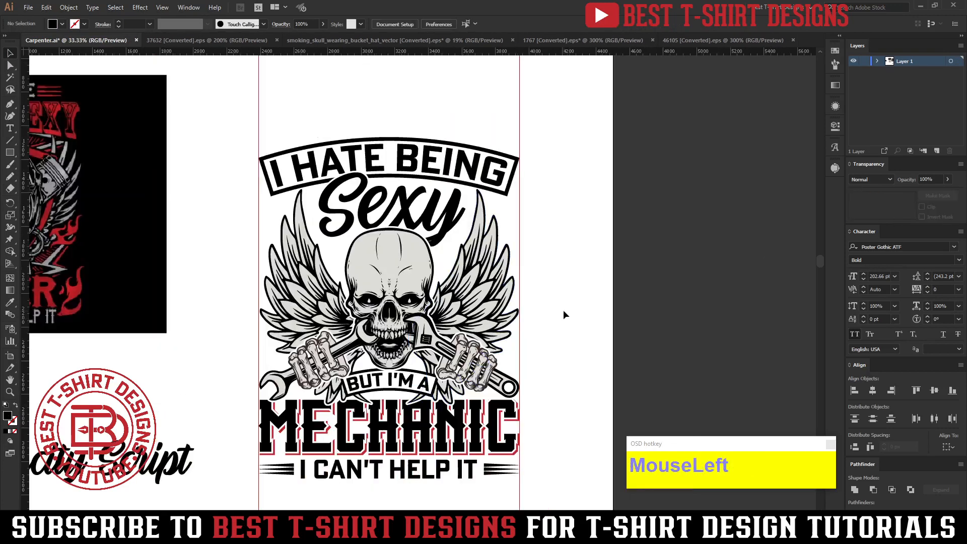
scroll(563, 310, "down", 1)
left_click(564, 309)
scroll(563, 309, "up", 1)
left_click(563, 310)
scroll(564, 315, "down", 1)
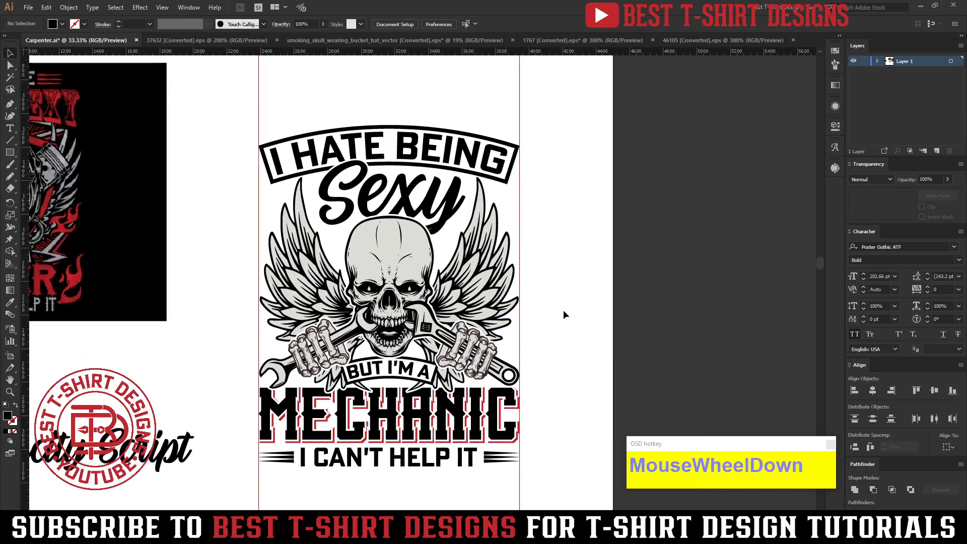
left_click(563, 315)
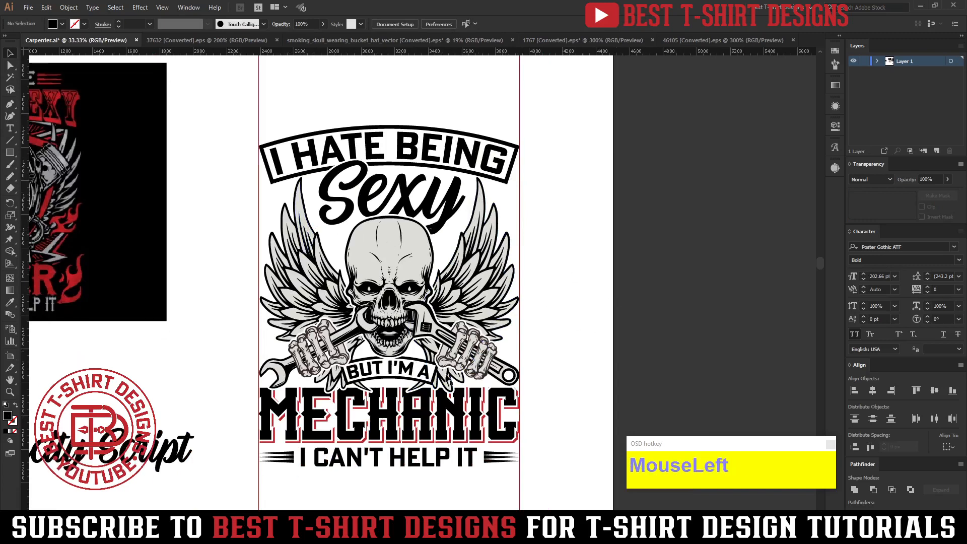
In the "BUT I'M A" banner's opacity mask, erase the hand and wrench areas on both sides of the skull silhouette.
scroll(378, 385, "up", 2, "alt")
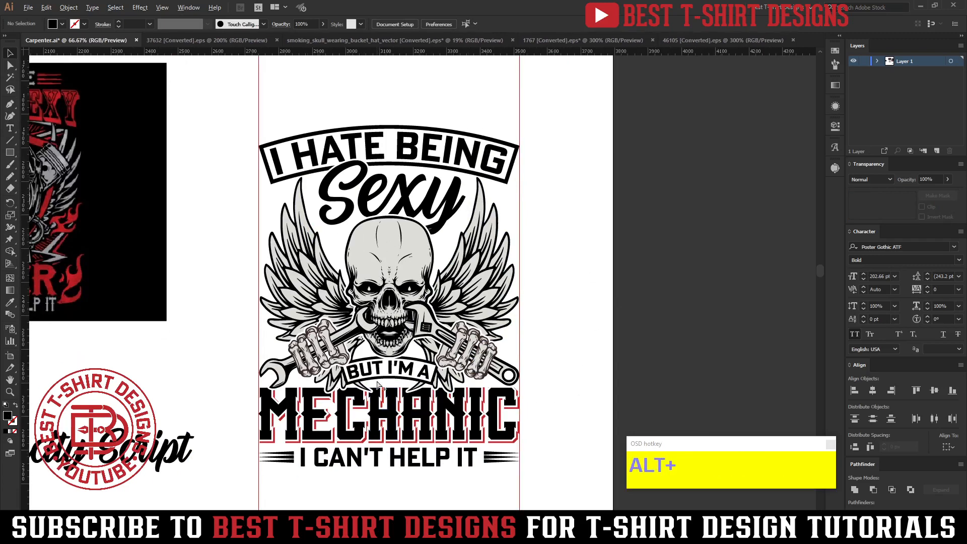
scroll(378, 384, "up", 2, "alt")
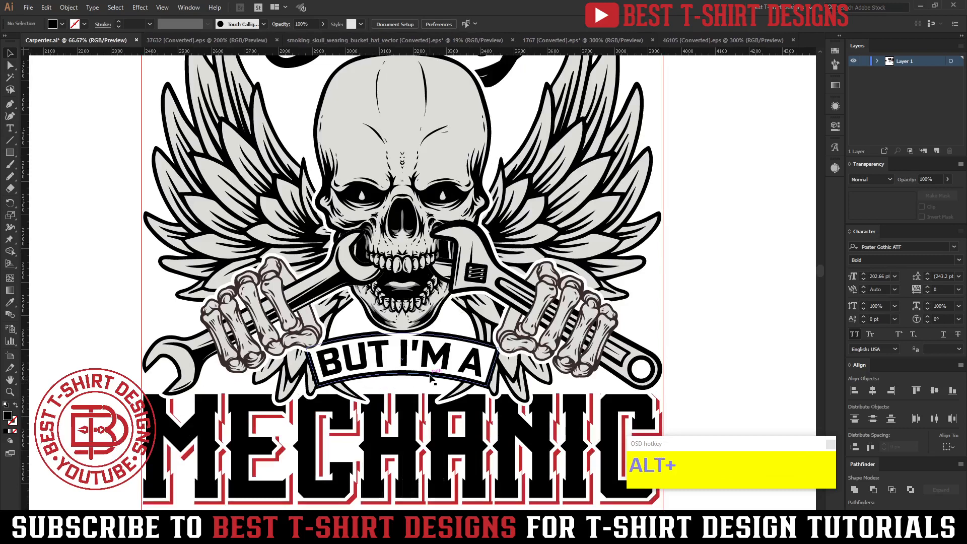
left_click(511, 376)
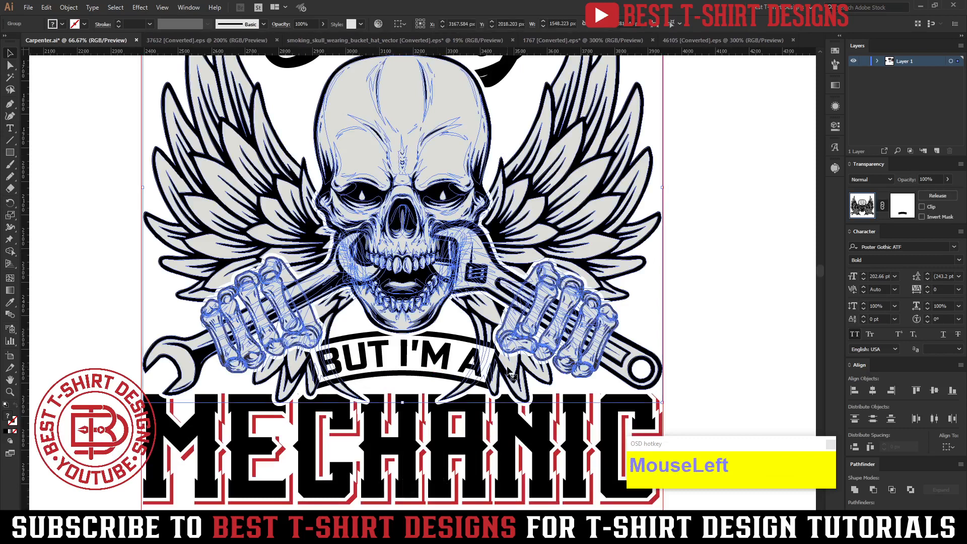
left_click(441, 359)
left_click(902, 207)
key("ctrl+a")
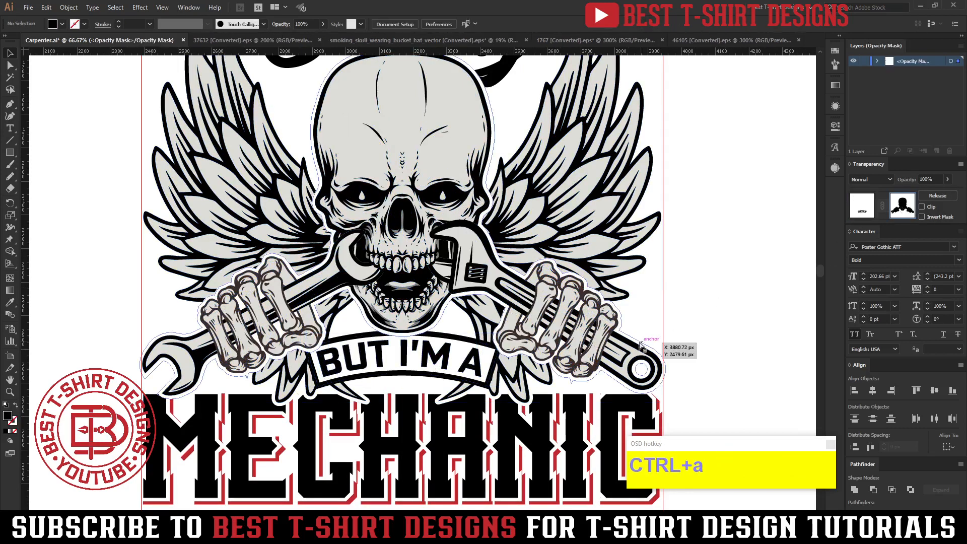
key("shift+e")
mouse_move(492, 208)
left_mouse_down("alt")
mouse_move(610, 361)
mouse_move(685, 400)
left_mouse_up("alt")
mouse_move(485, 297)
left_mouse_down("alt")
mouse_move(554, 368)
mouse_move(593, 377)
left_mouse_up("alt")
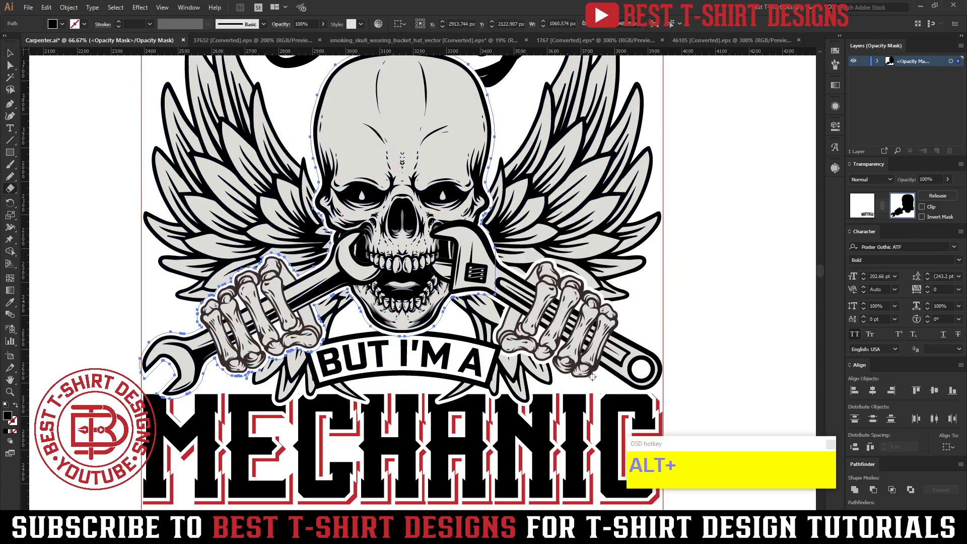
mouse_move(177, 225)
left_mouse_down("alt")
mouse_move(279, 367)
mouse_move(335, 403)
left_mouse_up("alt")
left_click_drag(120, 286, 228, 414, "alt")
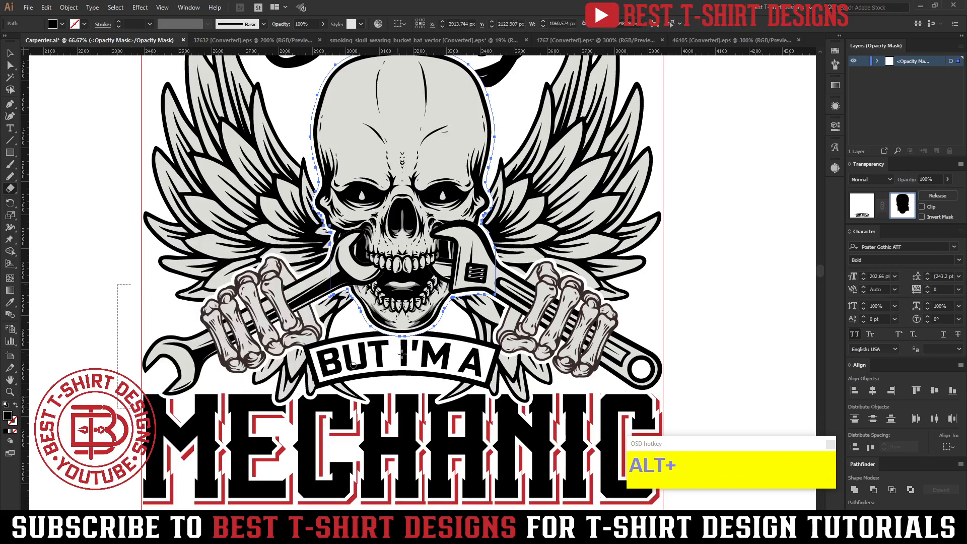
Erase the upper skull from the banner's mask silhouette, keeping only the chin area, and exit the opacity mask.
scroll(395, 337, "up", 3)
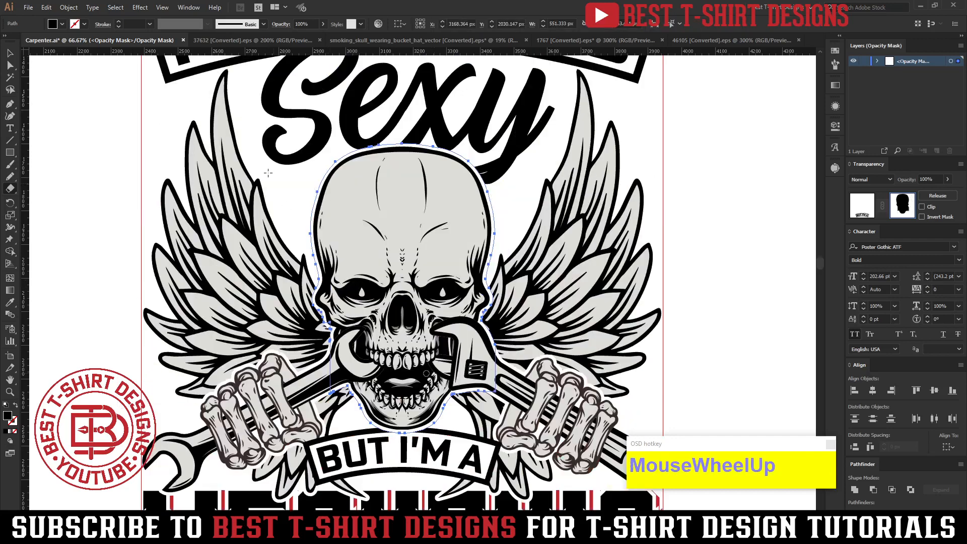
left_click_drag(220, 118, 690, 401, "alt")
key("alt+v")
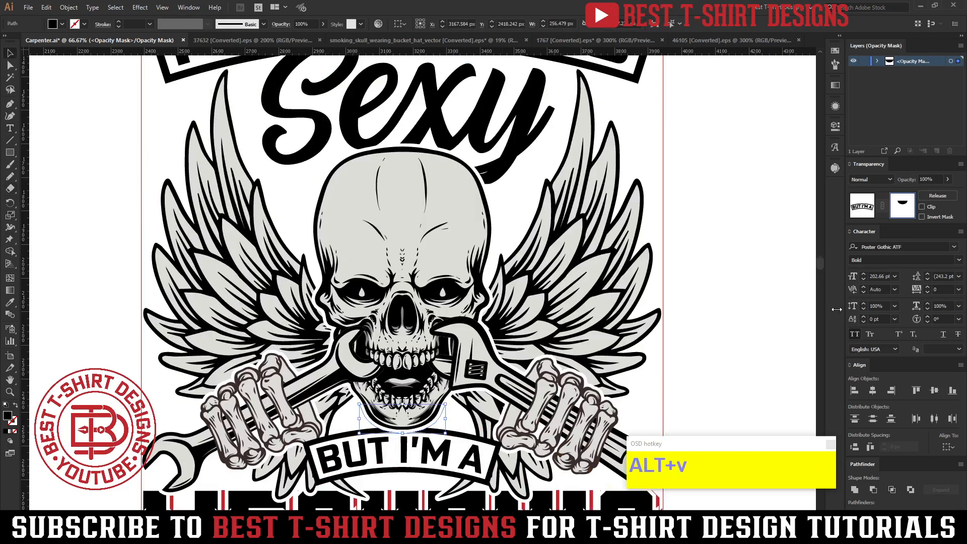
left_click(861, 207)
scroll(690, 330, "down", 3)
left_click(690, 330)
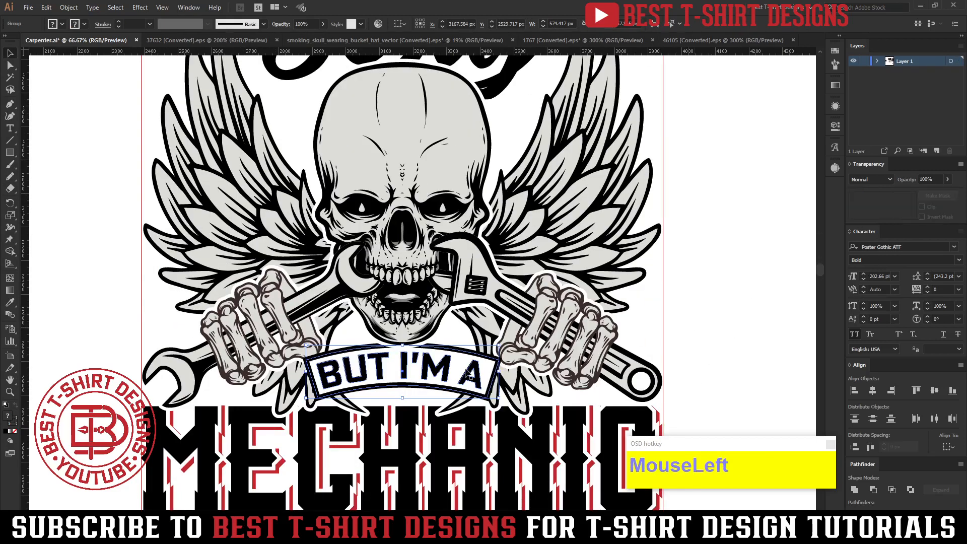
Delete the banner shape from the winged skull artwork's opacity mask and exit the mask.
scroll(469, 373, "up", 1, "alt")
scroll(469, 372, "up", 1, "alt")
left_click(674, 324)
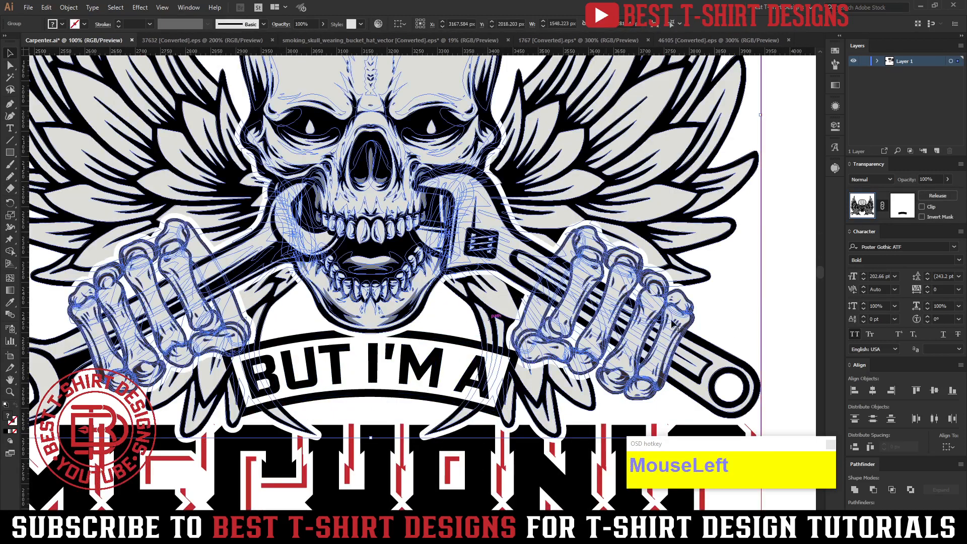
left_click(448, 383)
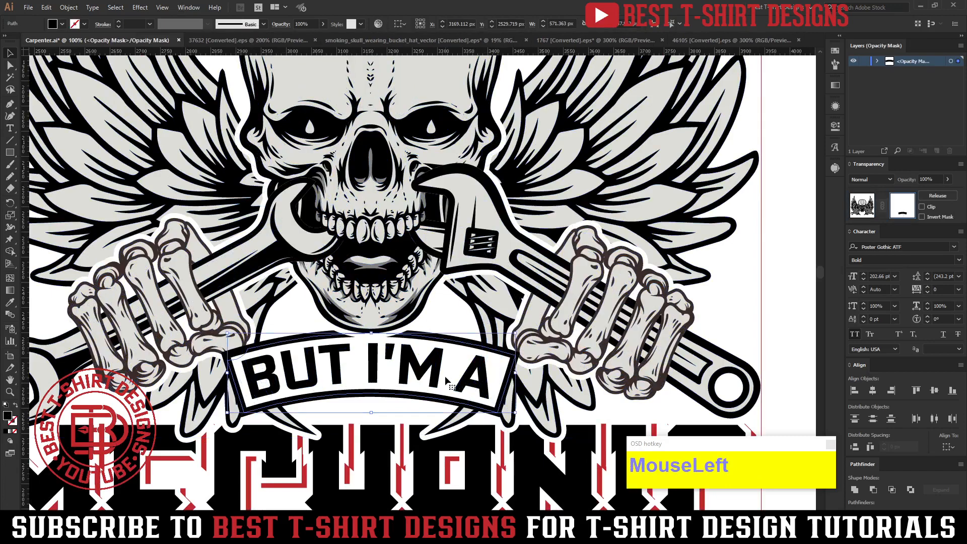
key("Delete")
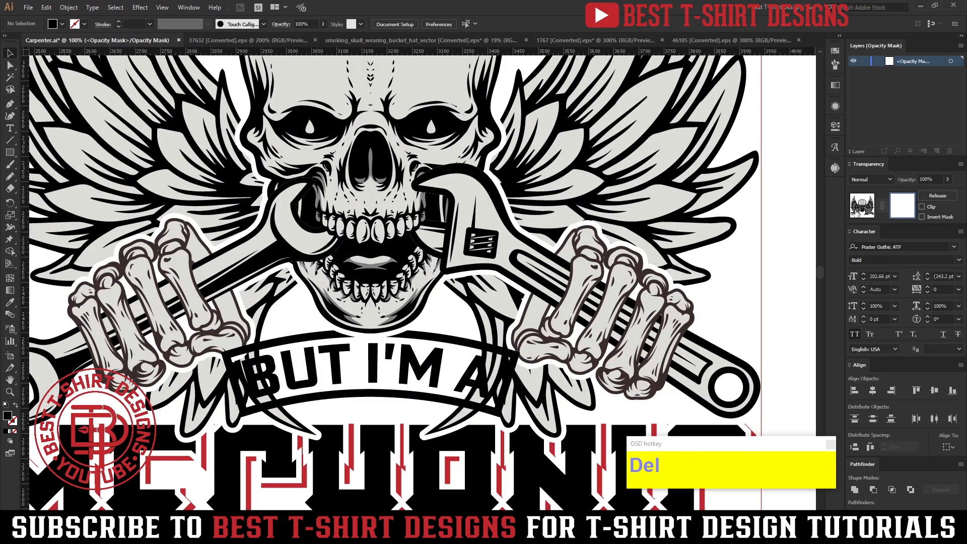
left_click(855, 208)
Copy the "BUT I'M A" banner's outline path into the winged skull artwork's opacity mask and make it a solid black fill.
double_click(447, 341)
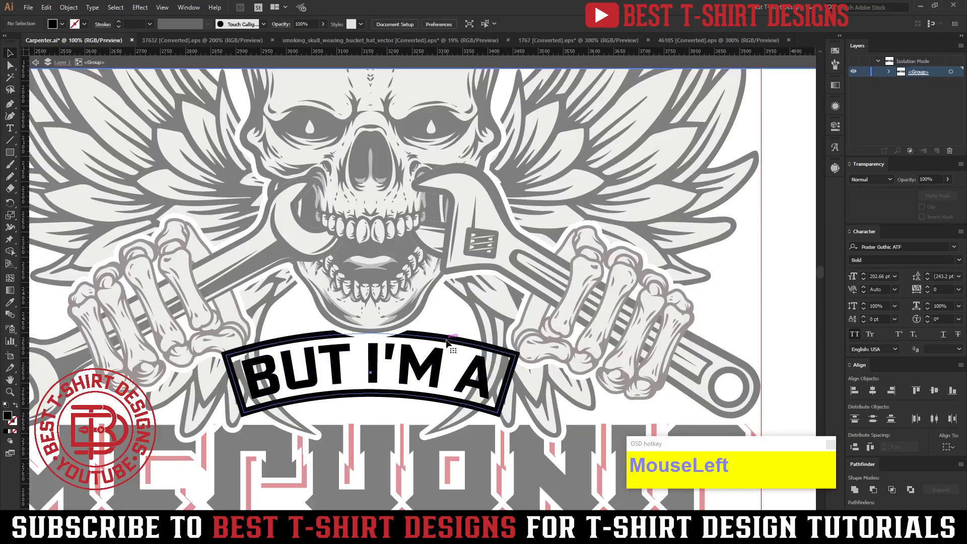
left_click(446, 341)
key("ctrl+c")
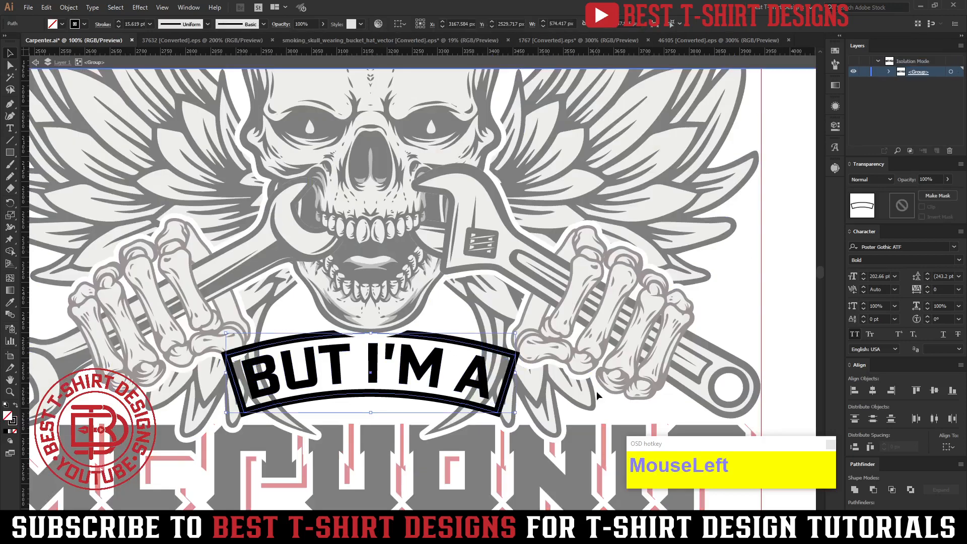
double_click(598, 396)
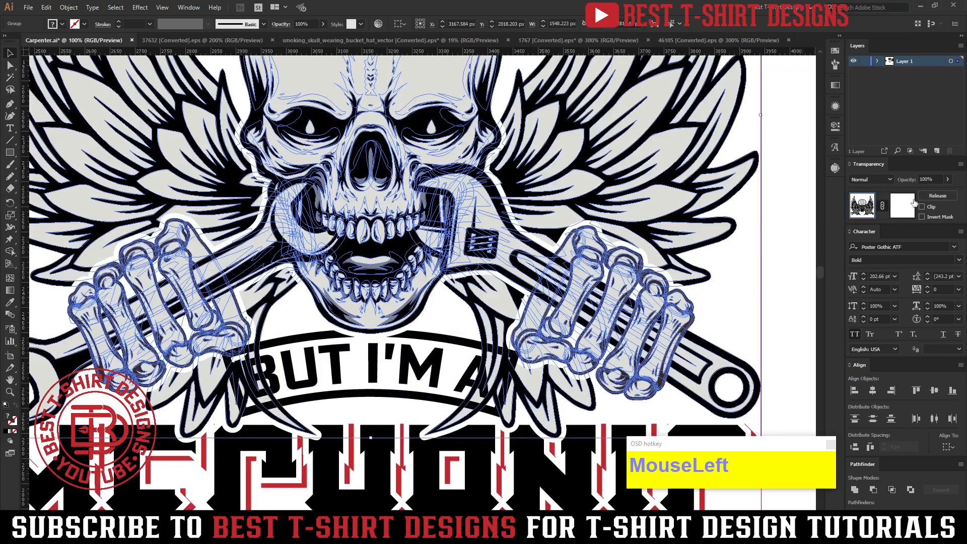
left_click(912, 204)
key("ctrl+f")
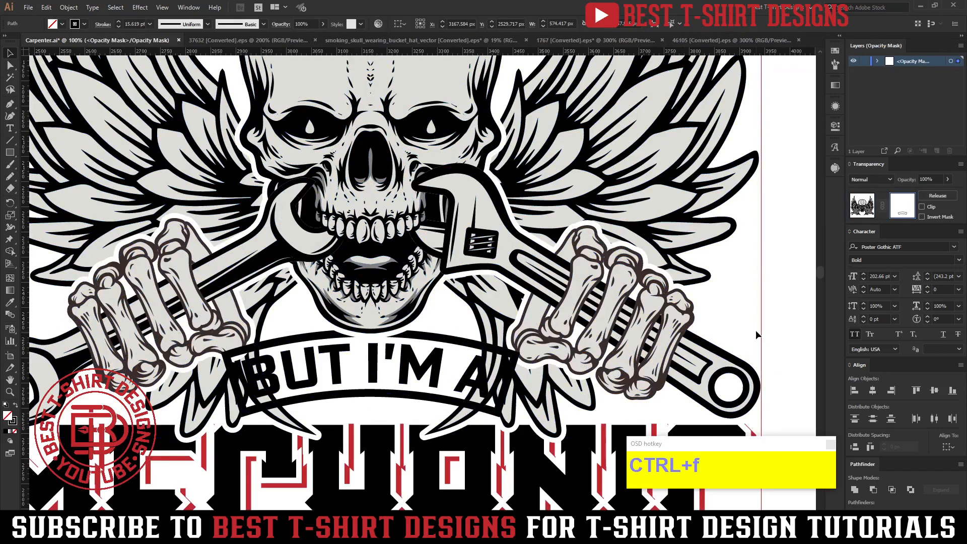
key("shift+x")
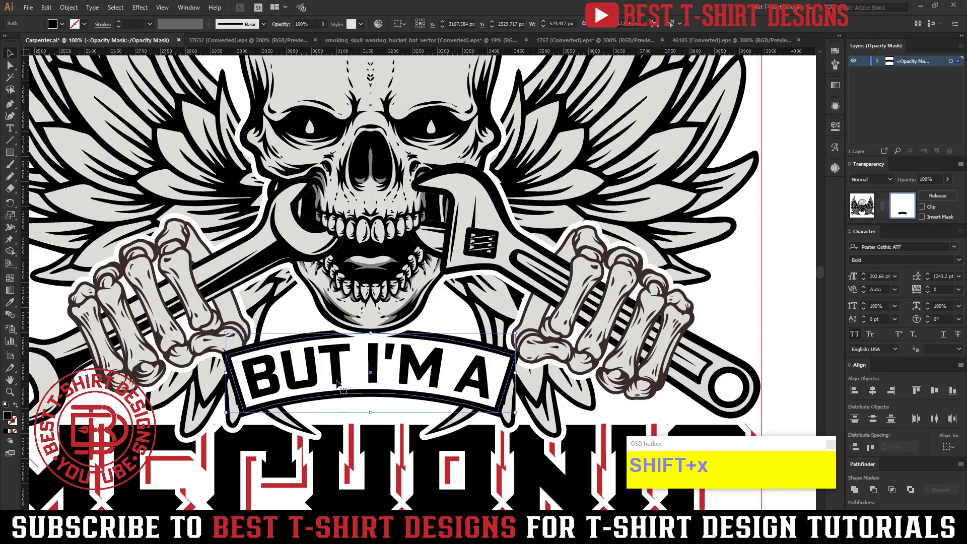
Offset the banner shape in the mask outward by 14 px with round joins.
scroll(338, 384, "up", 1, "alt")
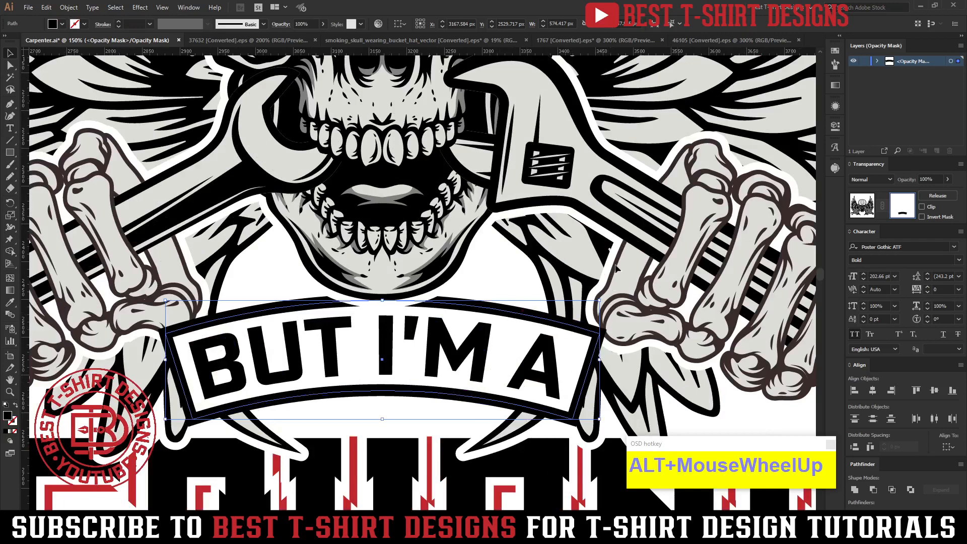
key("ctrl+alt+f")
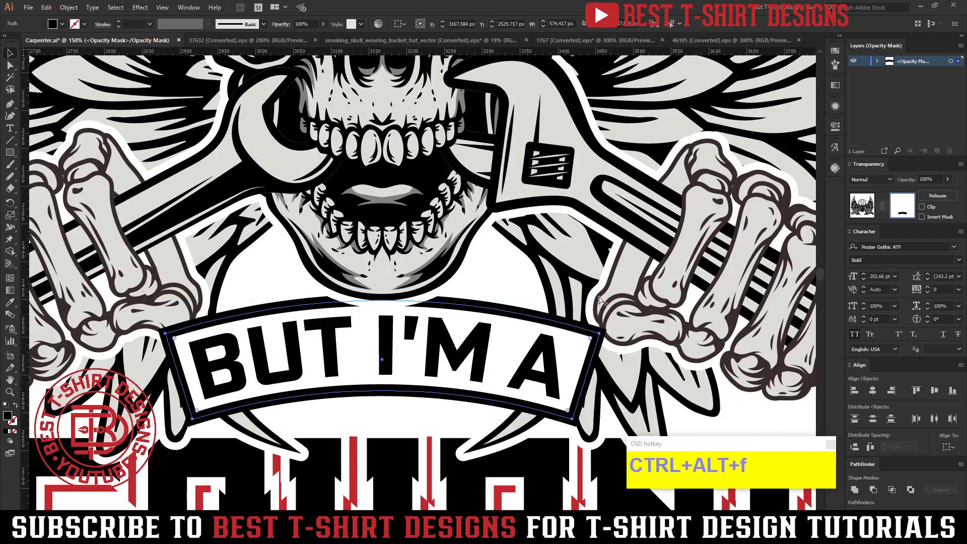
left_click(713, 235)
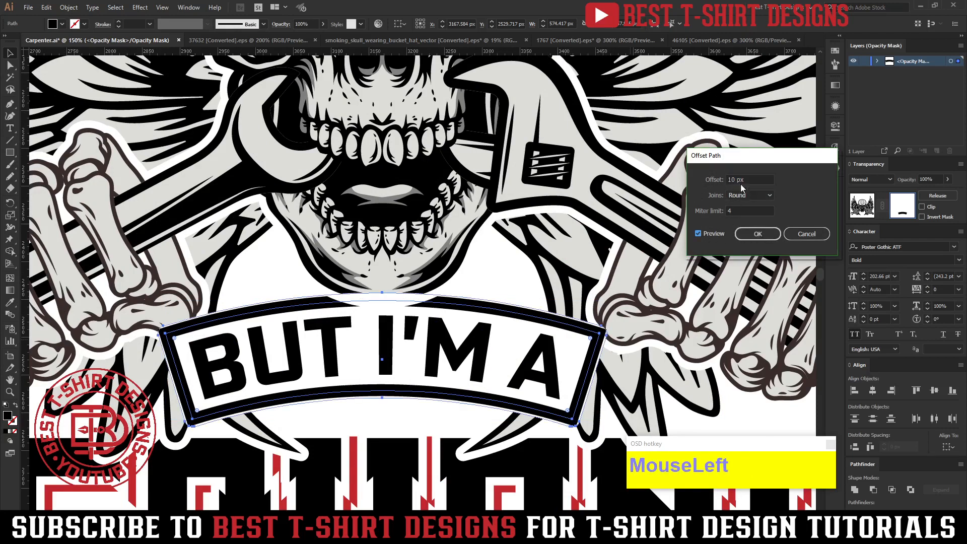
scroll(740, 181, "up", 1, "shift")
scroll(739, 180, "down", 4)
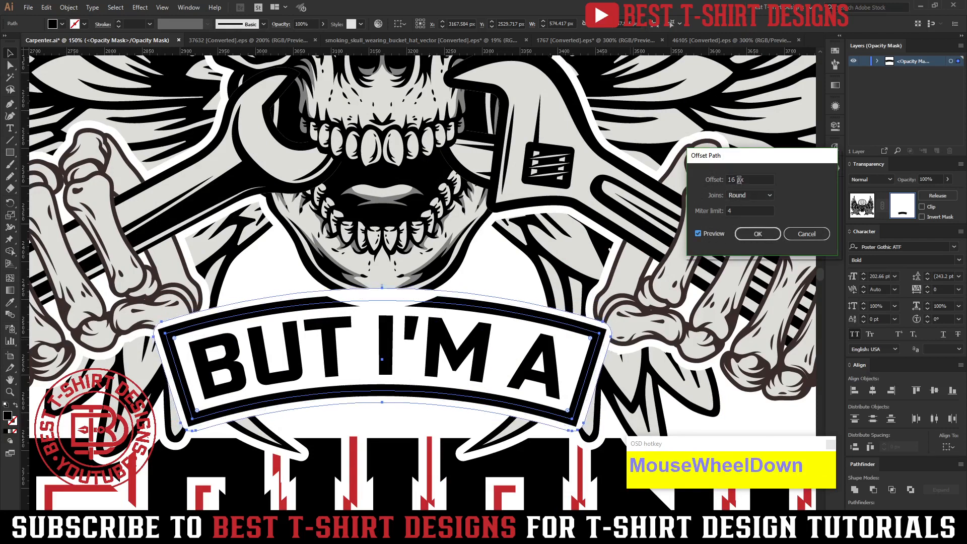
scroll(739, 180, "down", 2)
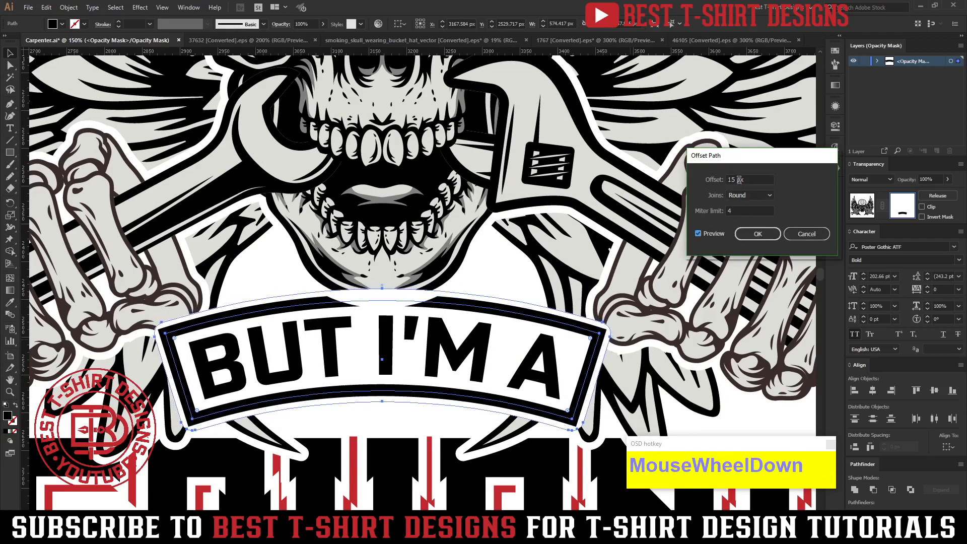
left_click(739, 238)
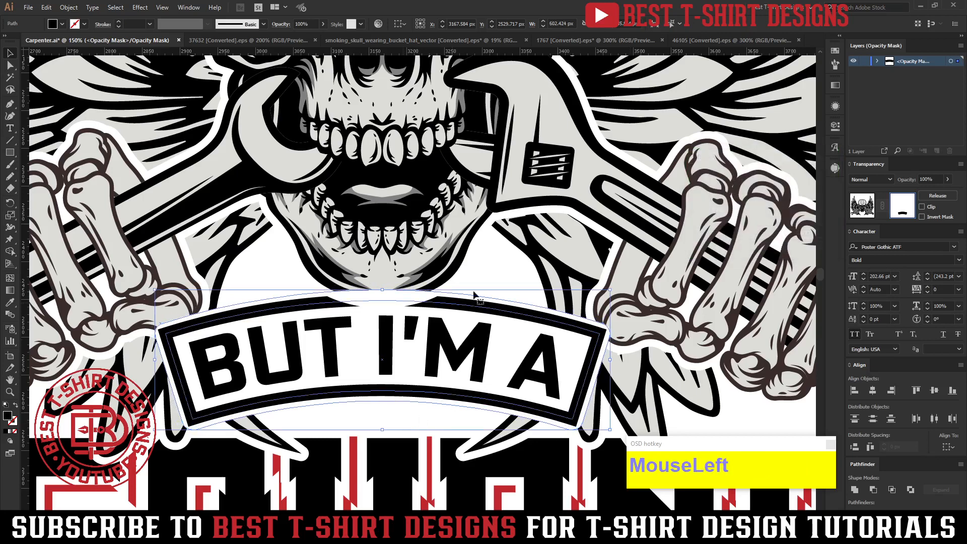
Erase the upper middle of the banner mask shape beneath the skull's chin with an enlarged Eraser and exit the opacity mask.
key("shift+e")
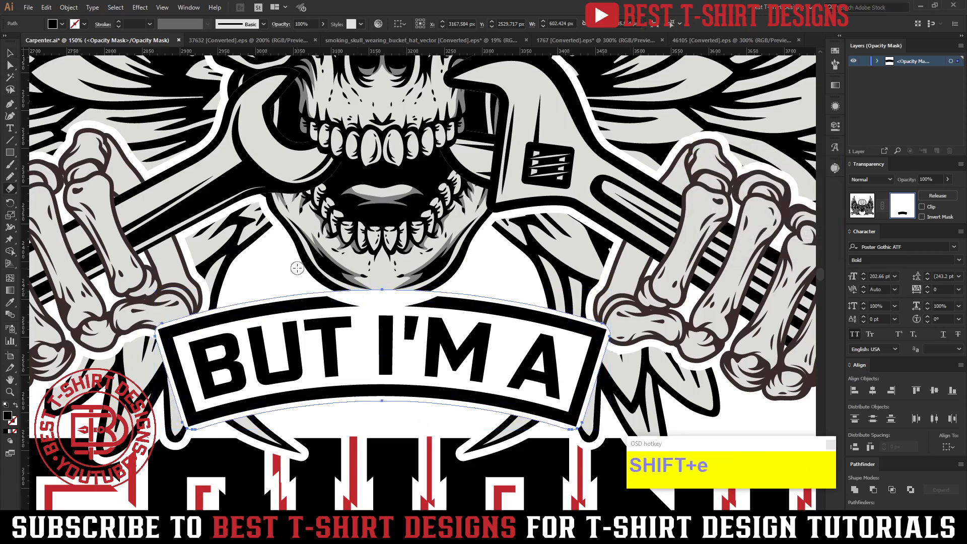
key("bracketright")
key("bracketright")
key("bracketright")
key("bracketright")
key("bracketright")
mouse_move(343, 276)
left_mouse_down()
mouse_move(385, 293)
mouse_move(454, 274)
mouse_move(487, 252)
left_mouse_up()
key("v")
left_click(488, 274)
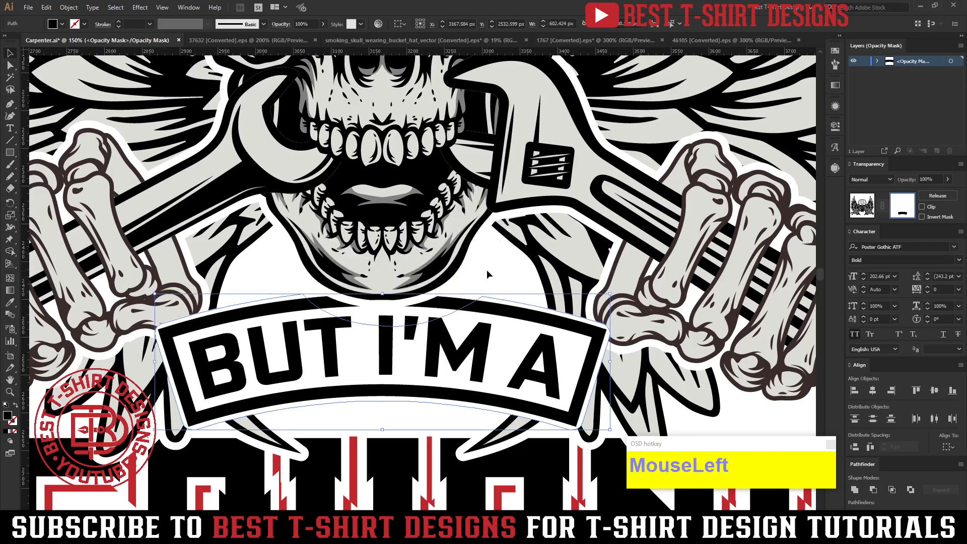
scroll(387, 319, "down", 2)
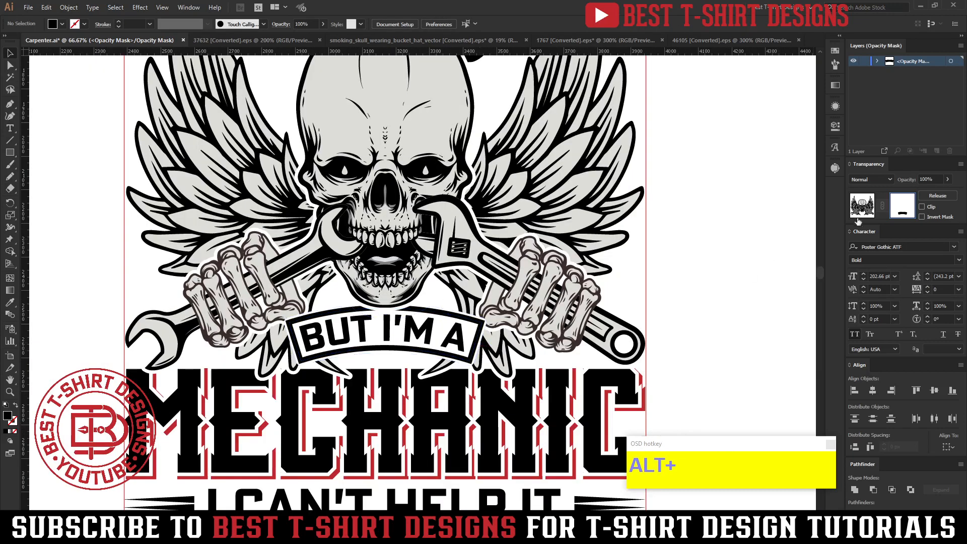
left_click(859, 215)
Examine the whole design from the "I HATE BEING" banner to the bottom text, checking the gaps between lettering and artwork.
scroll(401, 367, "down", 1)
left_click(627, 302)
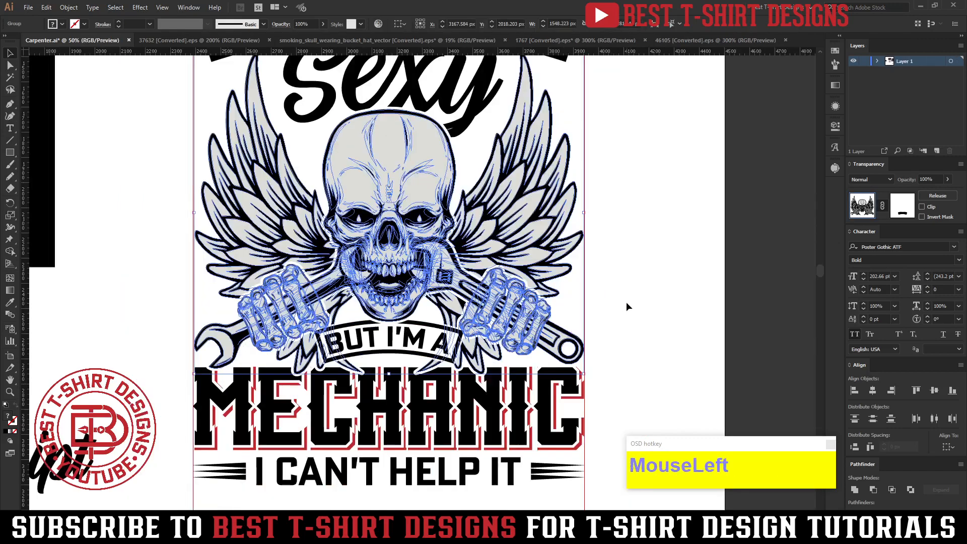
scroll(627, 303, "up", 1)
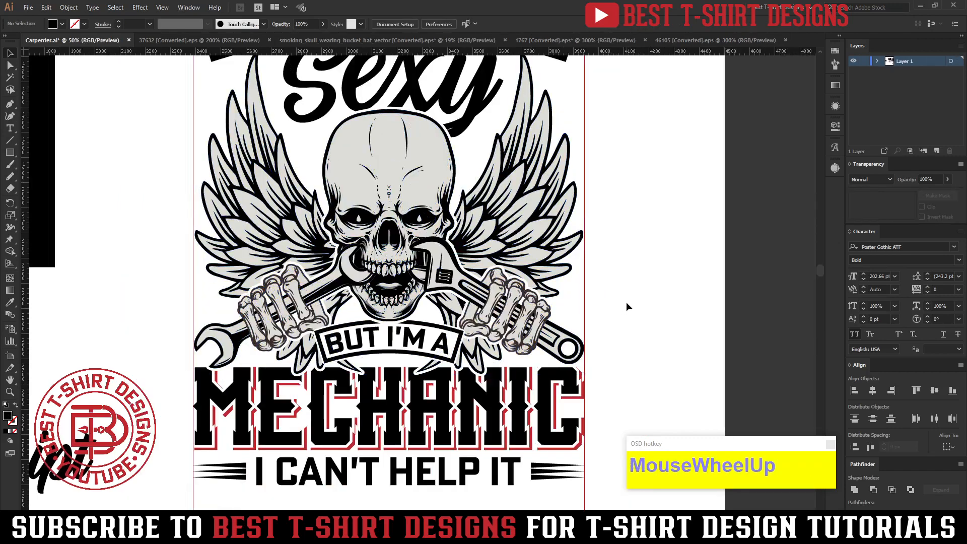
scroll(594, 323, "down", 1)
scroll(599, 317, "up", 1)
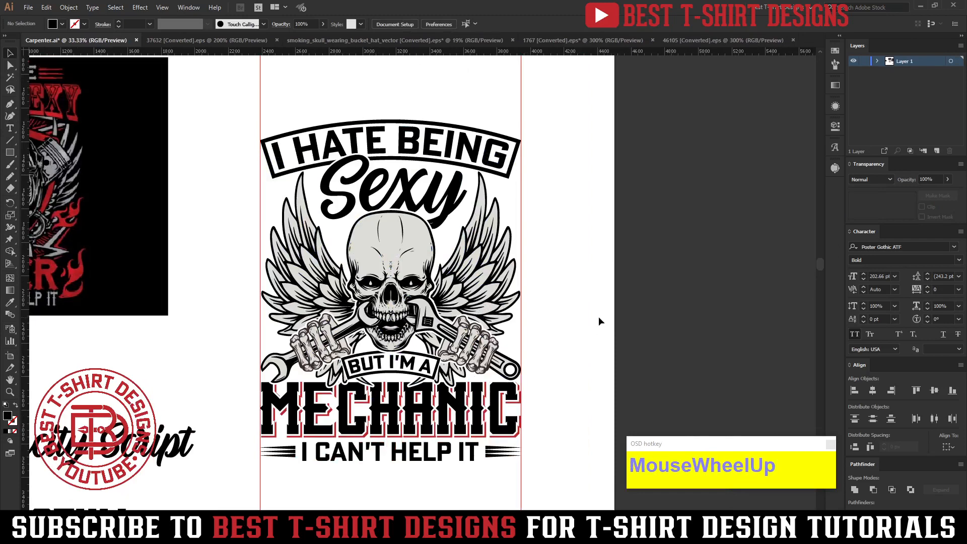
left_click(598, 318)
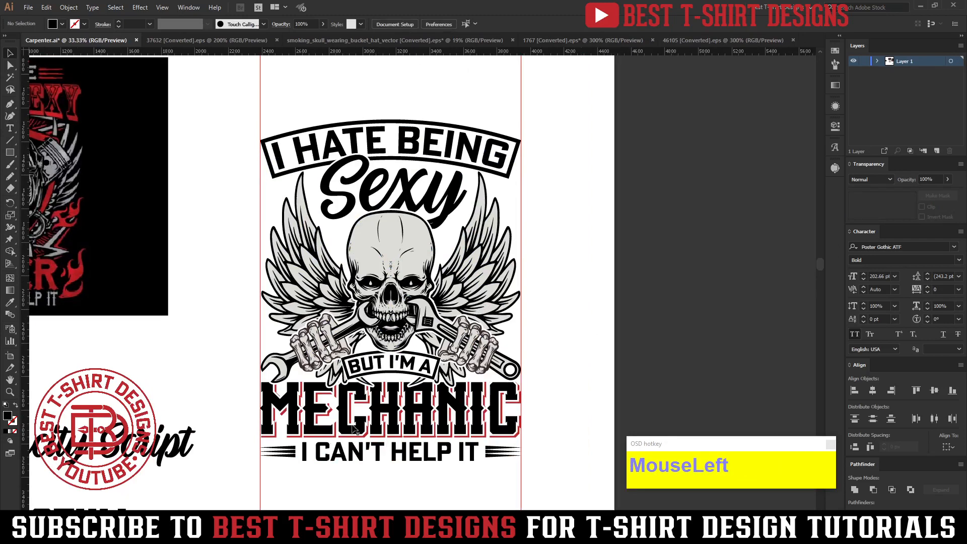
scroll(596, 289, "up", 1)
scroll(597, 289, "up", 1)
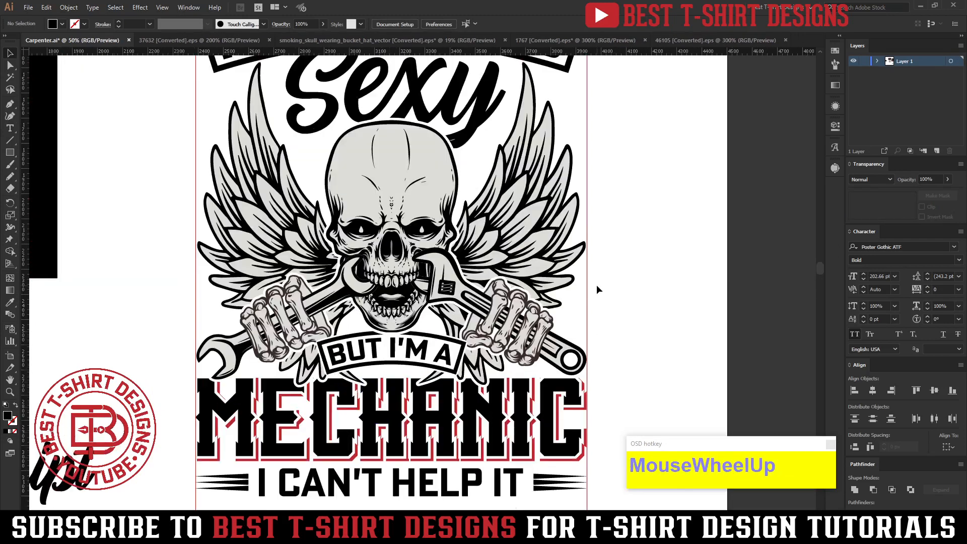
scroll(596, 289, "up", 2)
scroll(434, 182, "down", 1)
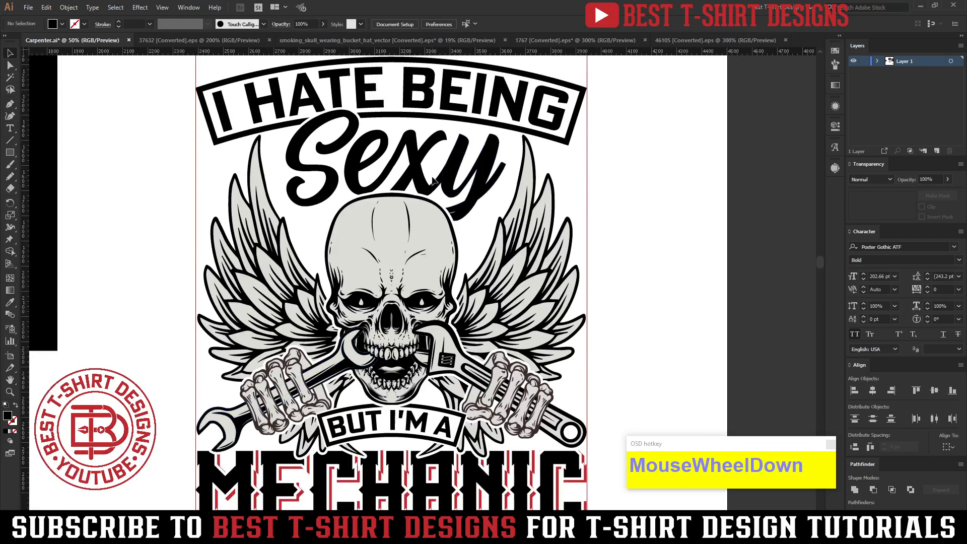
scroll(434, 182, "down", 2)
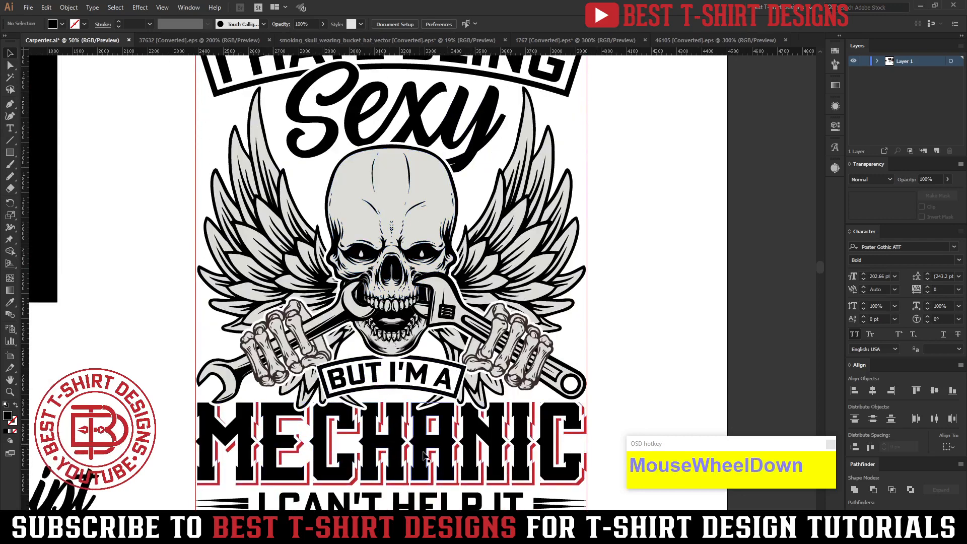
scroll(424, 455, "up", 4)
scroll(418, 169, "up", 2)
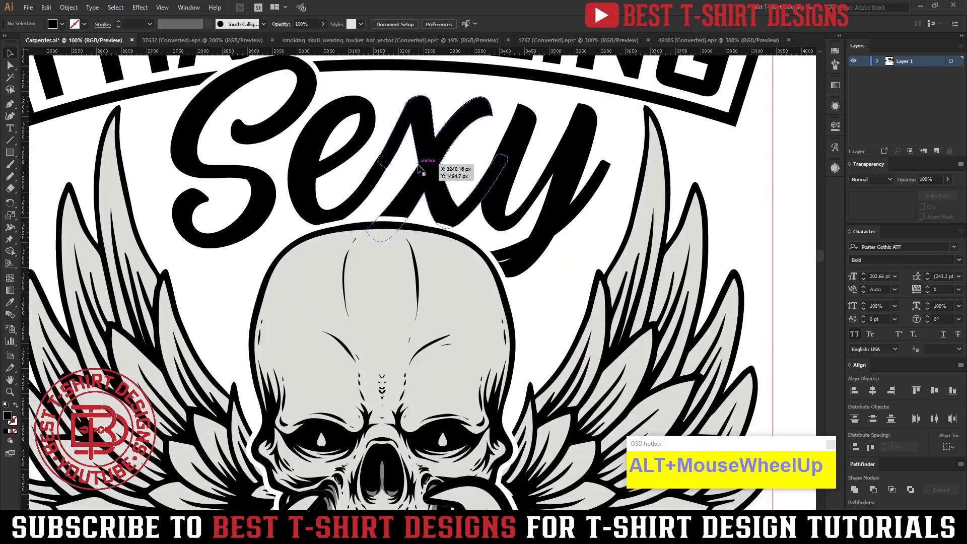
double_click(418, 169)
scroll(438, 280, "up", 2)
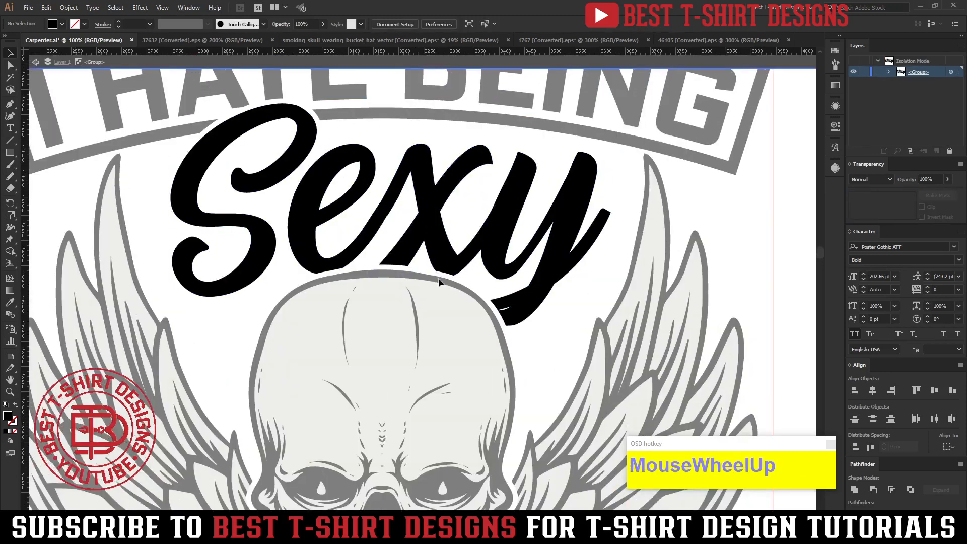
left_click(438, 280)
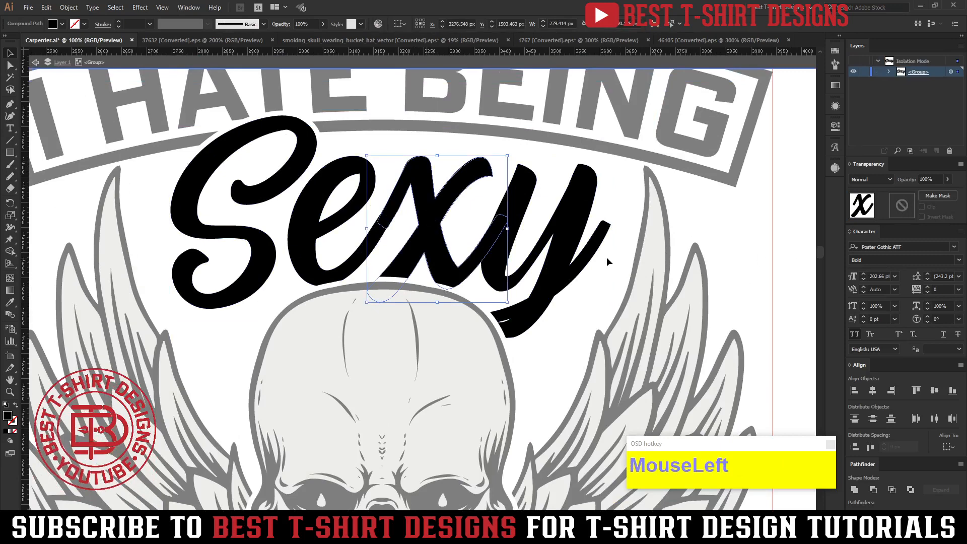
double_click(577, 245)
Create an outward offset of the "Sexy" lettering with round joins as a single compound shape.
left_click(571, 240)
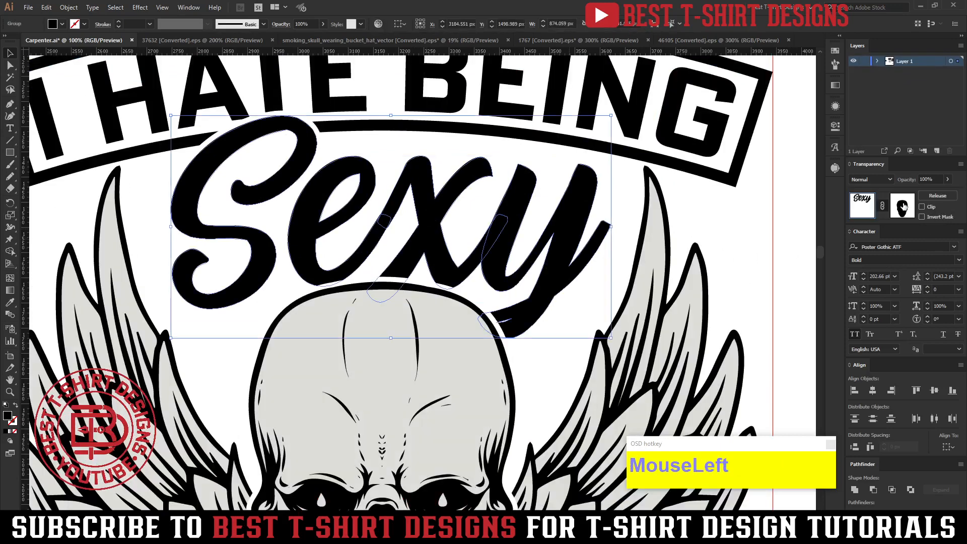
left_click(904, 206)
left_click(857, 213)
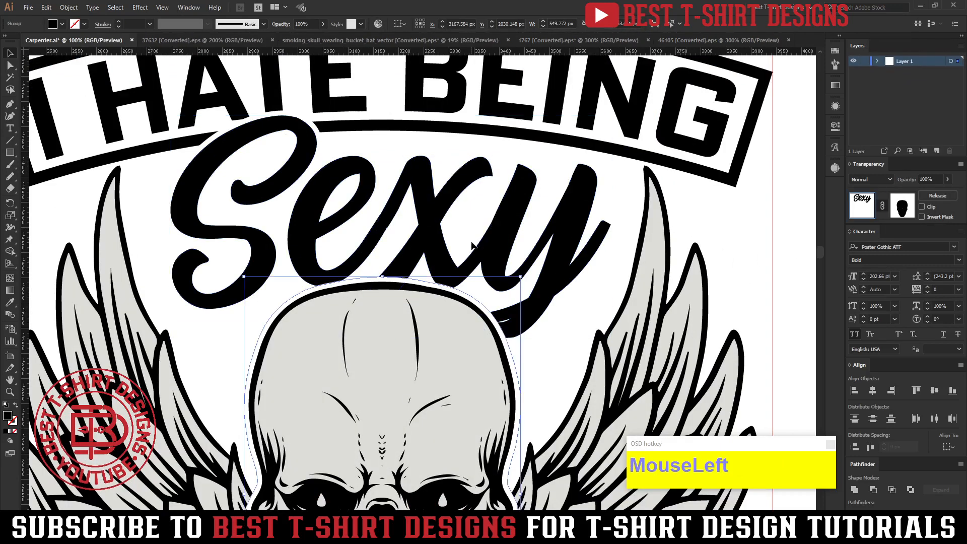
scroll(463, 247, "up", 1)
key("ctrl+alt+f")
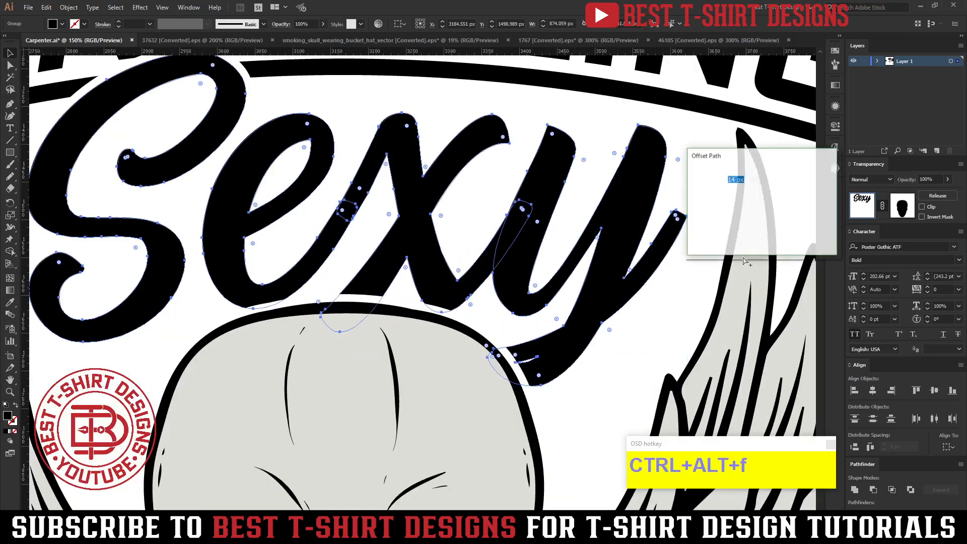
left_click(707, 233)
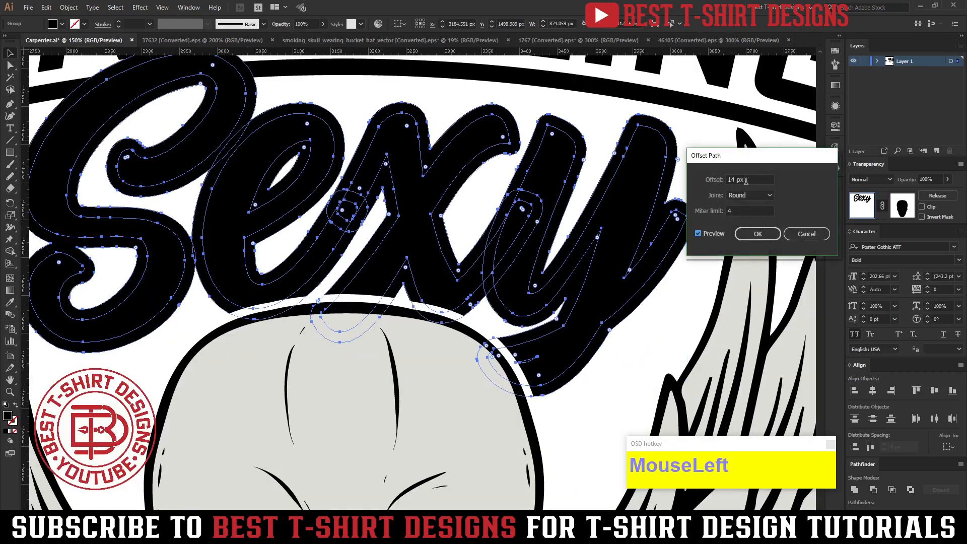
scroll(746, 180, "down", 1)
left_click(741, 232)
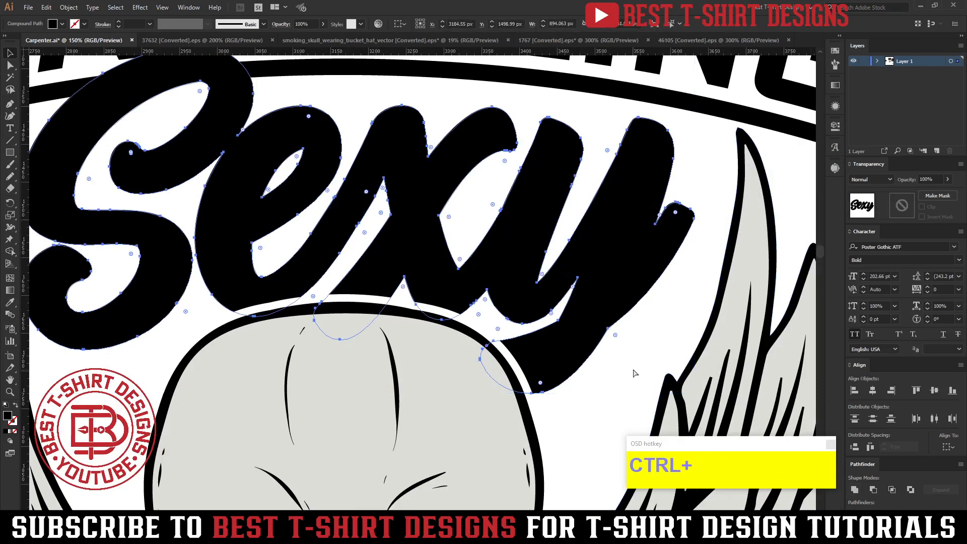
Place the offset "Sexy" shape at the back and shift it 4 px to the right and 4 px down.
key("ctrl+x")
key("ctrl+b")
key("Right")
key("Right")
key("Right")
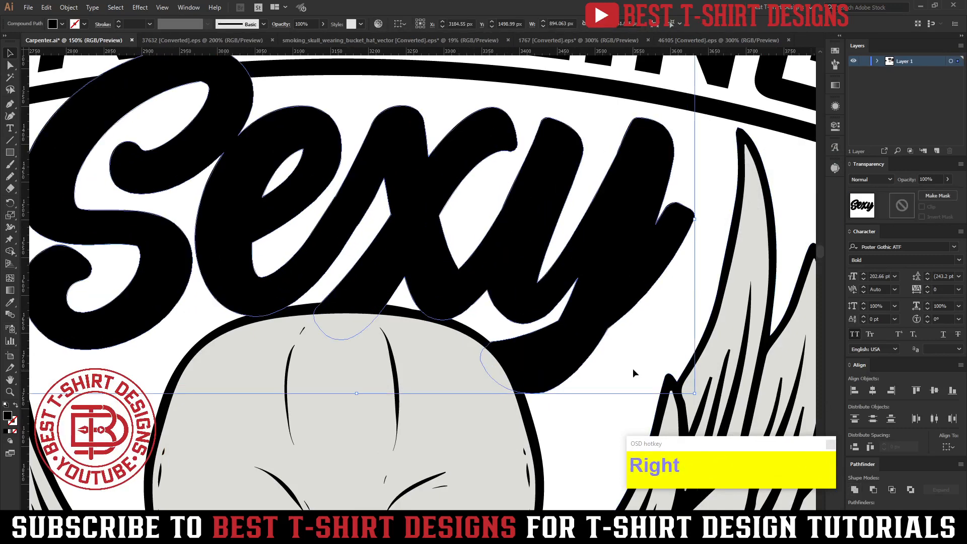
key("Right")
key("Right")
key("Right")
key("Down")
key("Down")
key("Down")
key("Down")
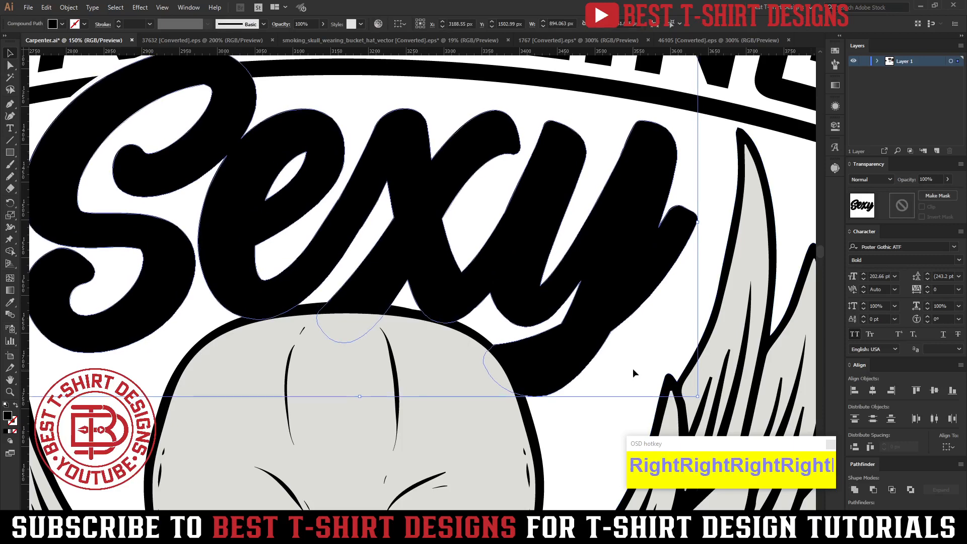
Fill the offset "Sexy" backing shape with red and shift it 1 px to the right and 1 px down.
left_click(52, 24)
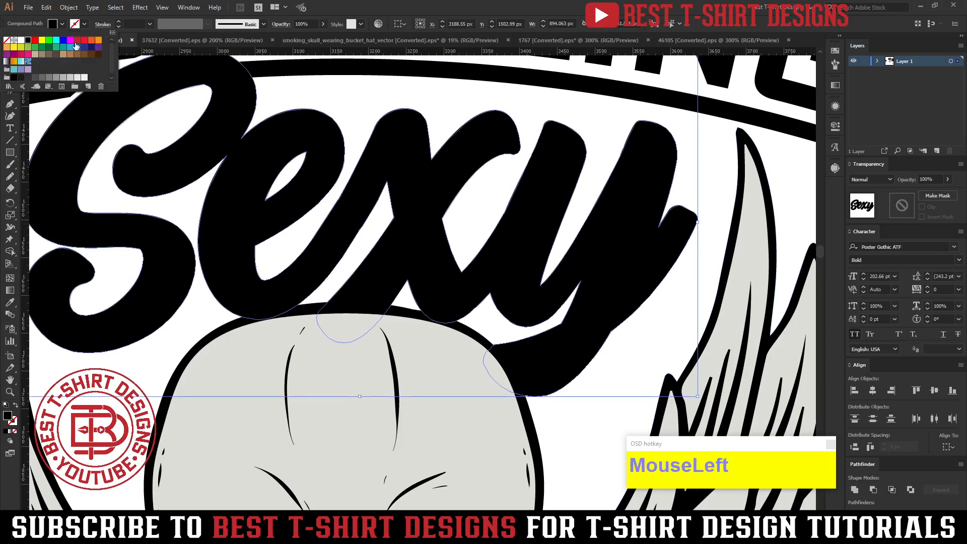
left_click(77, 40)
left_click(395, 96)
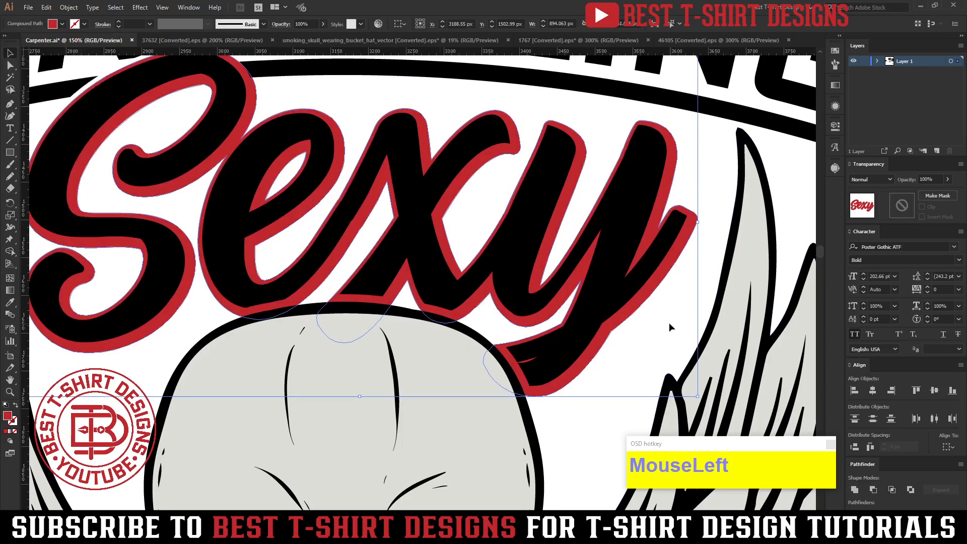
key("Right")
key("Down")
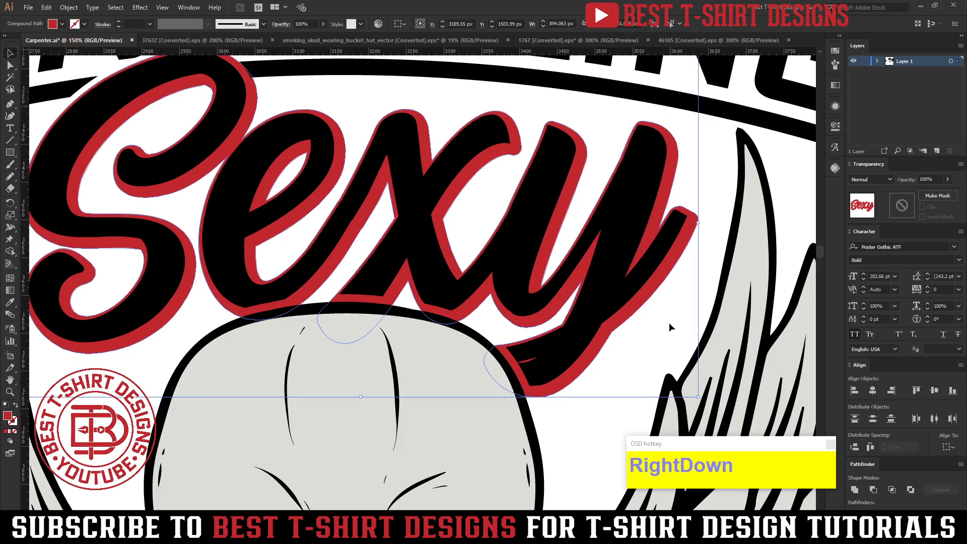
Paste the black offset copy in place in front, and shift the red shape 2 px to the right and 2 px down.
key("ctrl+f")
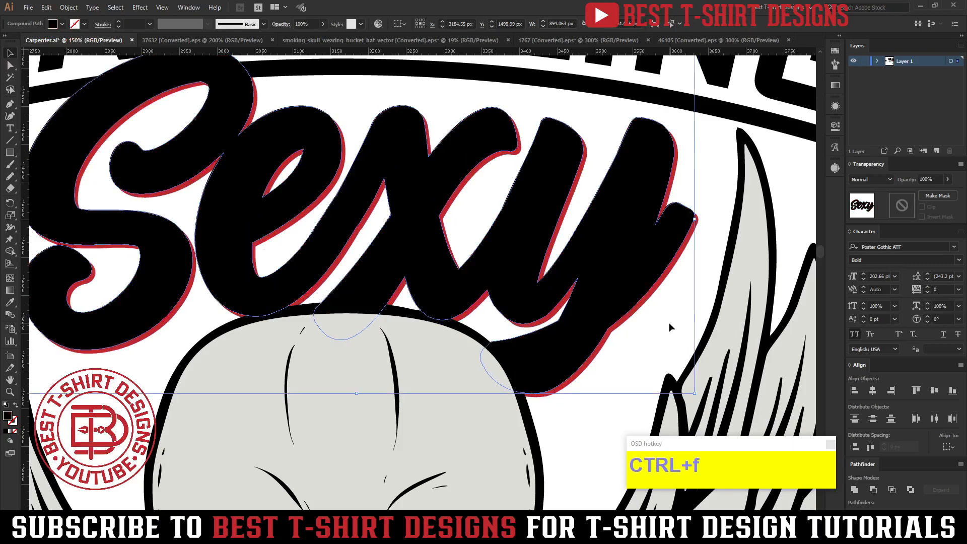
left_click(651, 298)
key("Right")
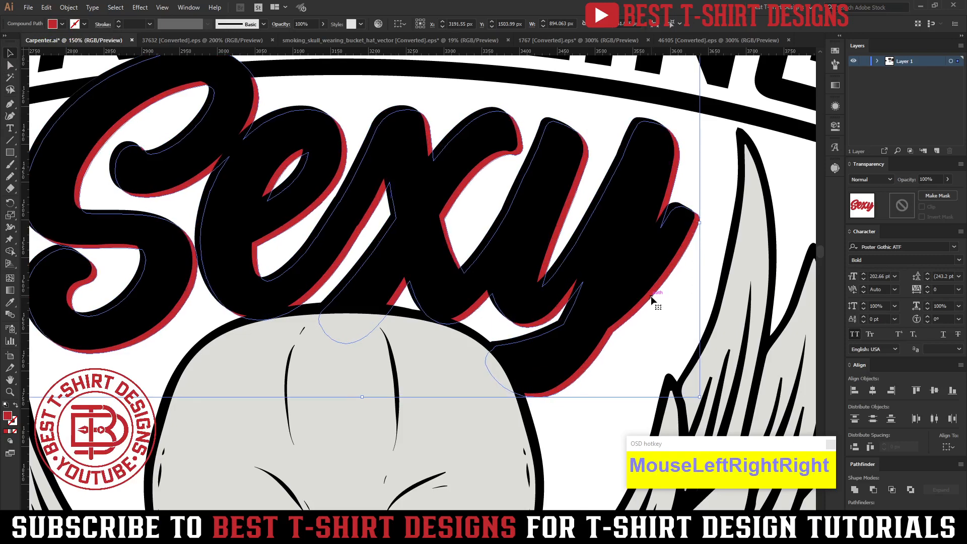
key("Right")
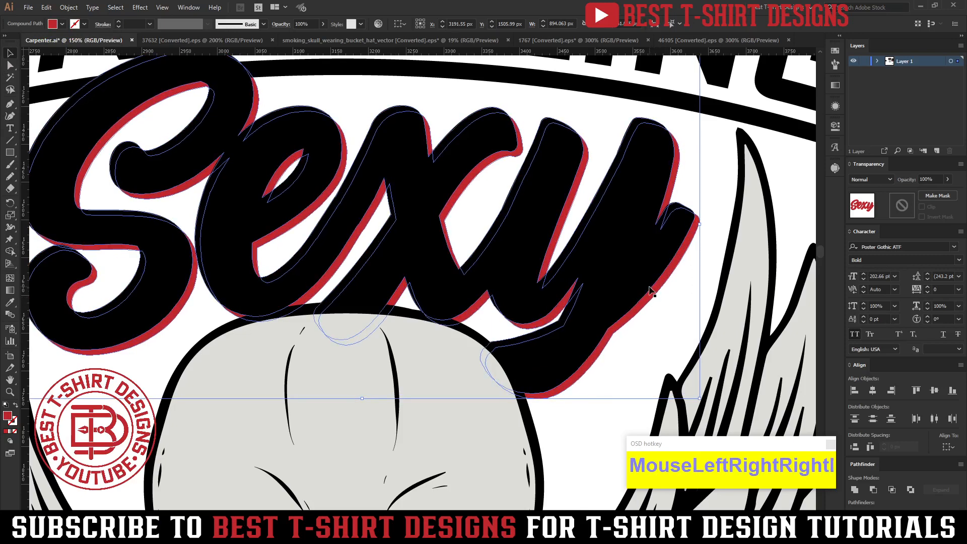
Subtract the black offset copy from the red shape and expand the result into a separate drop shadow.
left_click(652, 290, "shift")
left_click(876, 490, "alt")
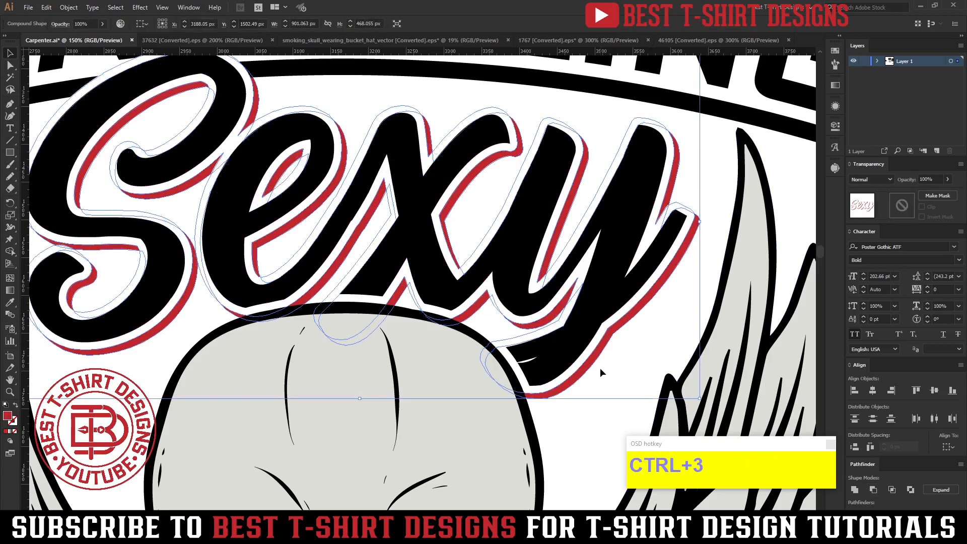
key("ctrl+2")
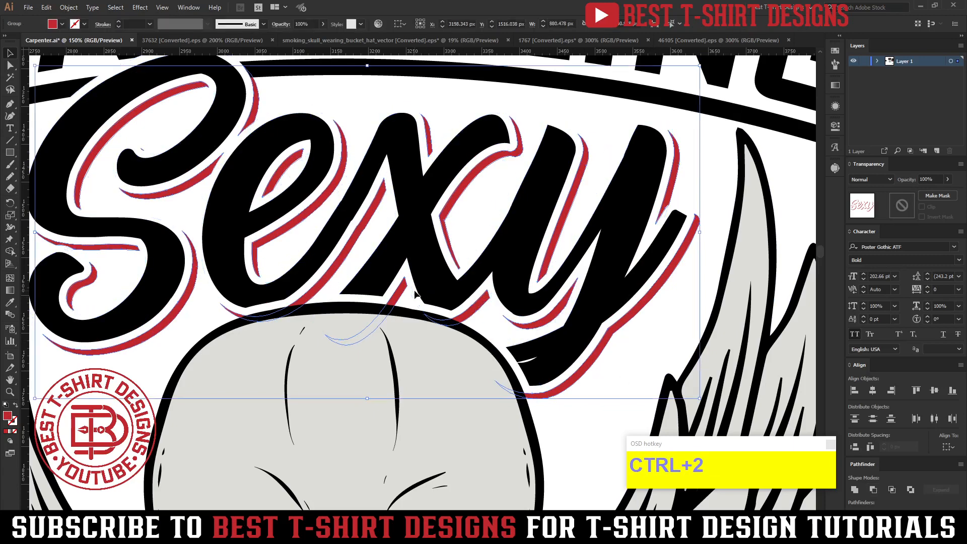
Group the "Sexy" lettering with its red drop shadow.
scroll(416, 293, "down", 2)
left_click(532, 300)
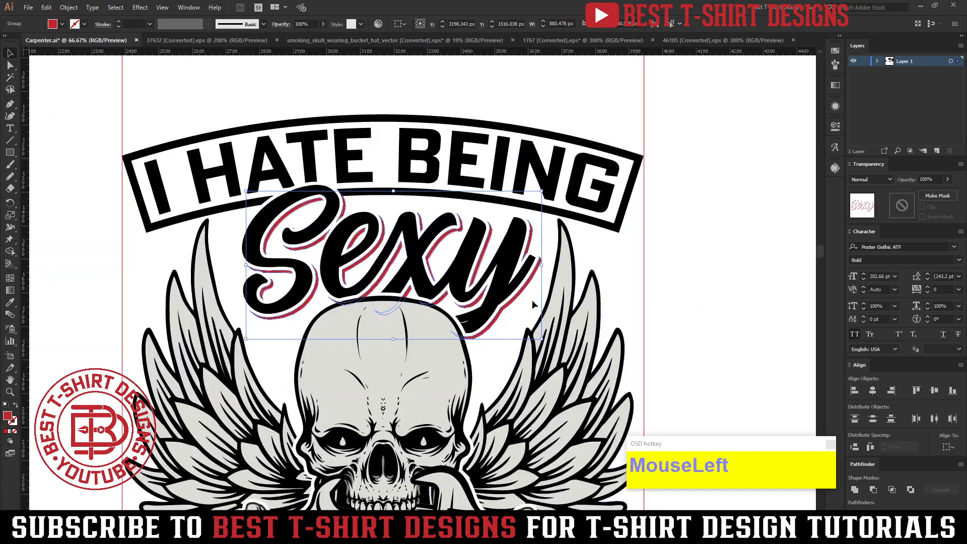
scroll(458, 241, "down", 1)
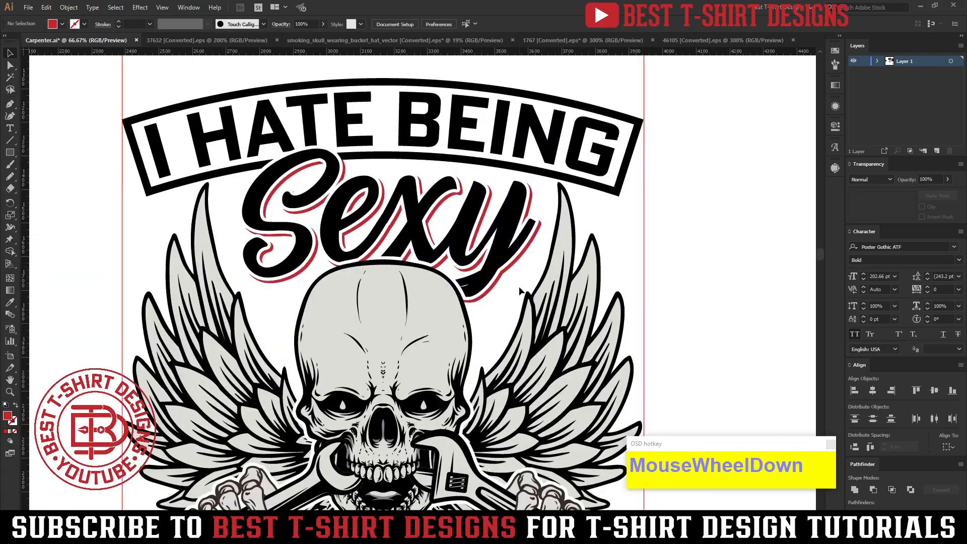
left_click_drag(523, 273, 495, 240)
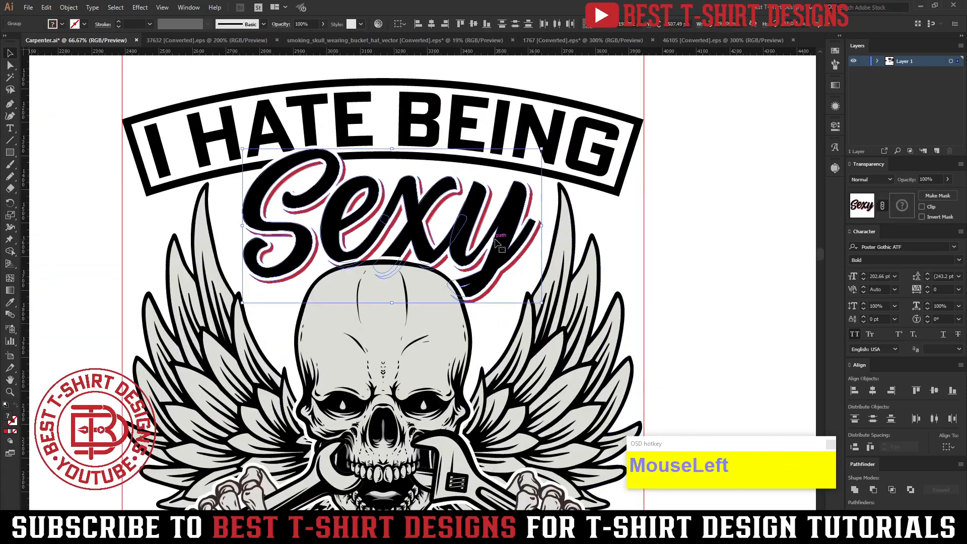
key("ctrl+g")
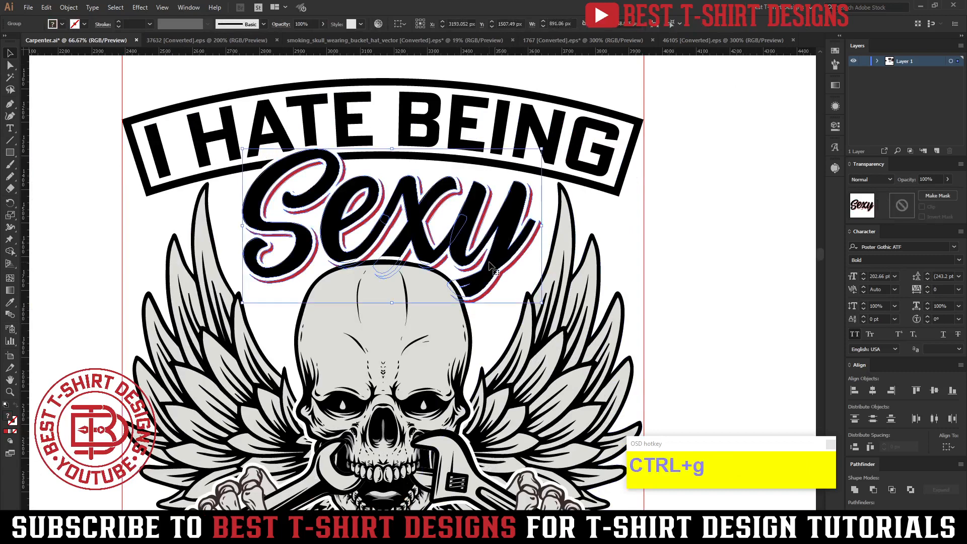
Center the "Sexy" group horizontally on the "I HATE BEING" banner.
scroll(491, 267, "down", 1)
scroll(486, 190, "up", 1)
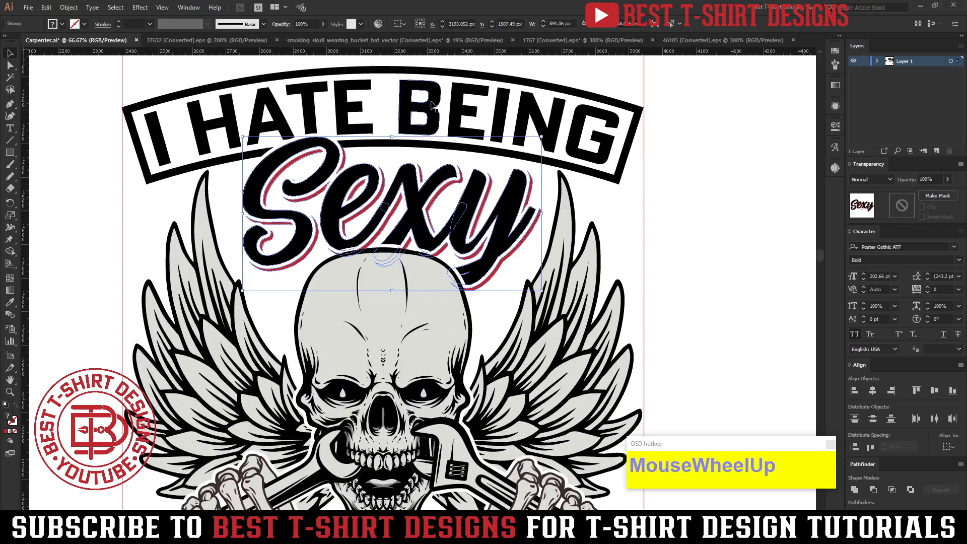
left_click(432, 105, "shift")
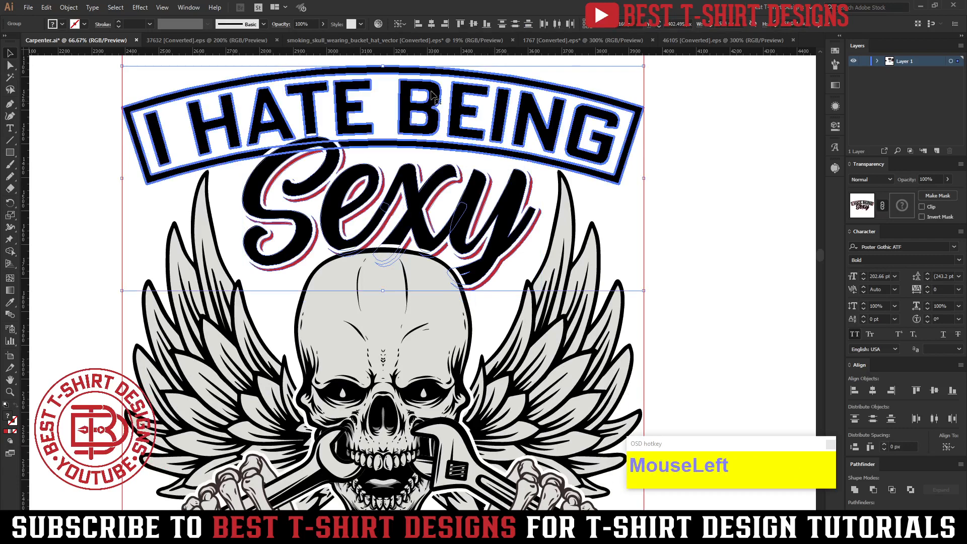
left_click(433, 23)
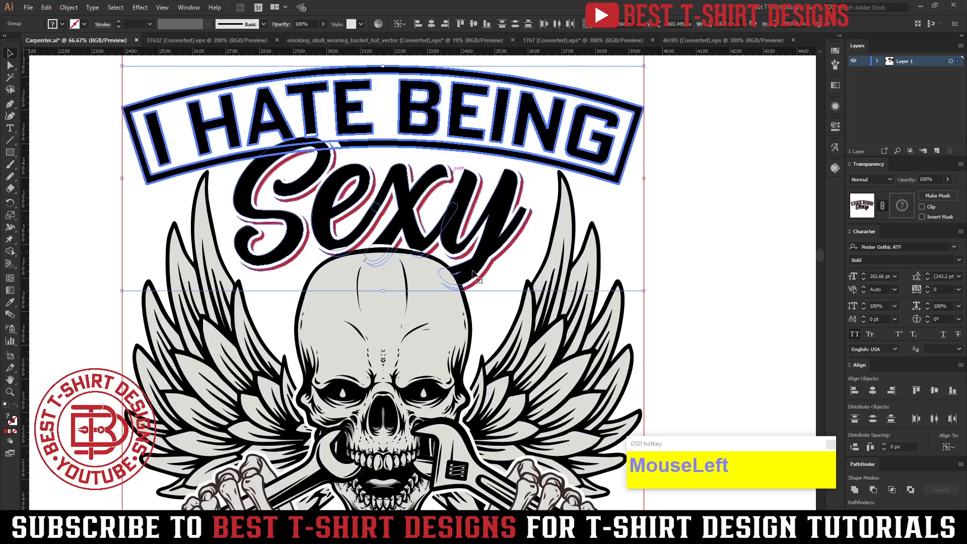
left_click(504, 250)
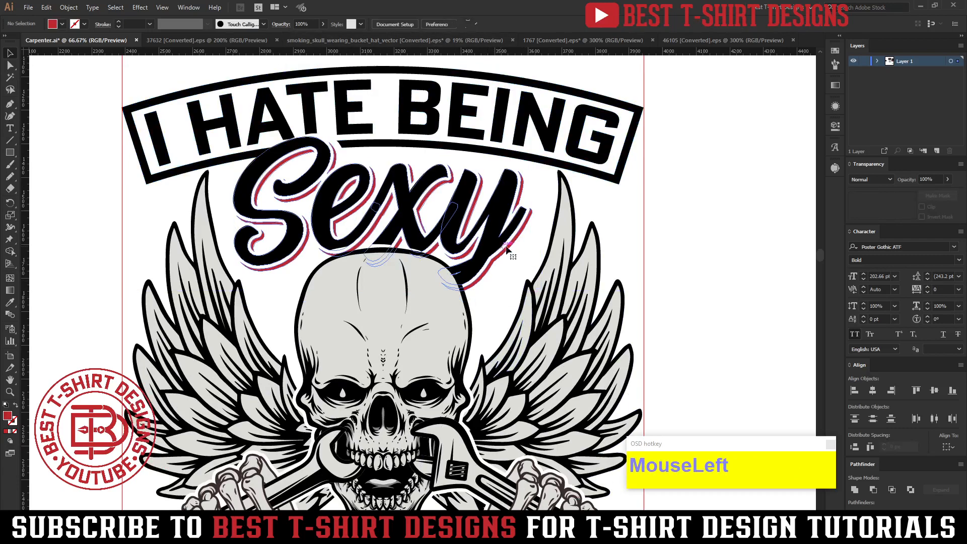
Rotate the "Sexy" group about 4° counterclockwise and nudge it about 12 px to the right.
left_click_drag(540, 213, 539, 202)
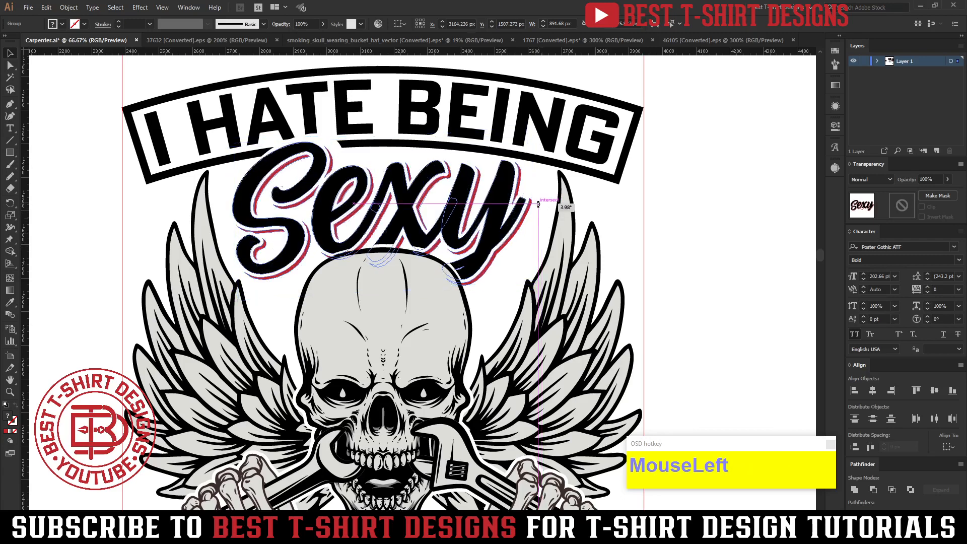
key("Right")
key("Right")
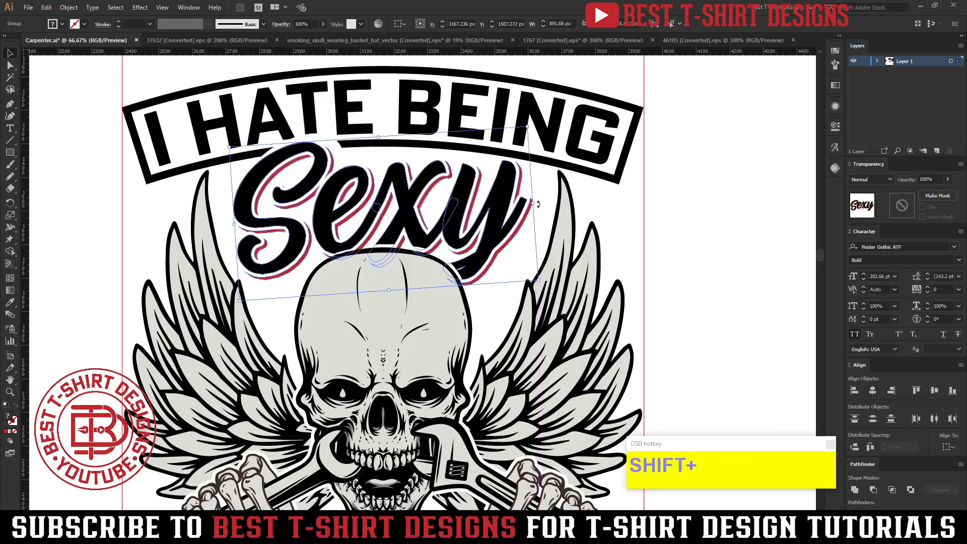
key("shift+Right")
left_click(538, 204)
key("Left")
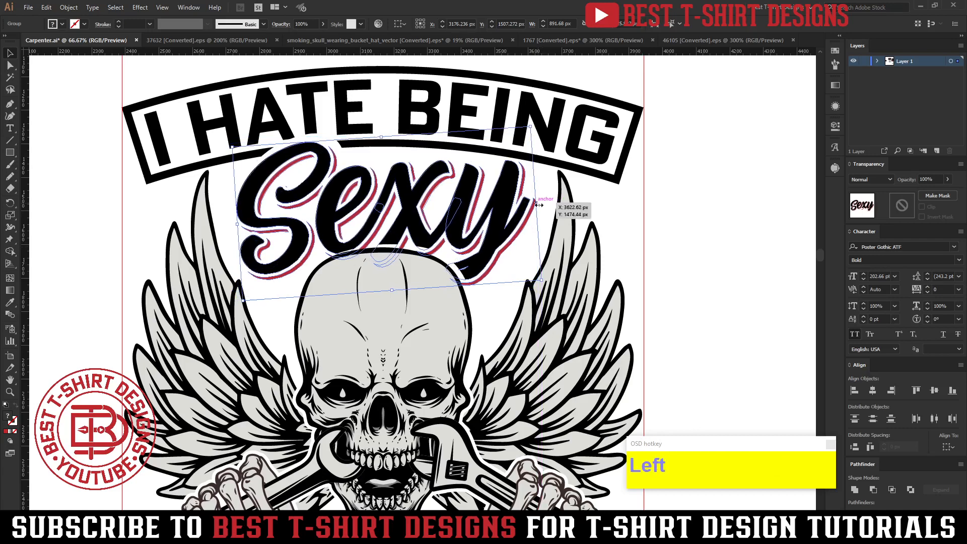
Offset the rotated "Sexy" group by 10 px with round joins and cut the offset shapes to the clipboard.
left_click(504, 250)
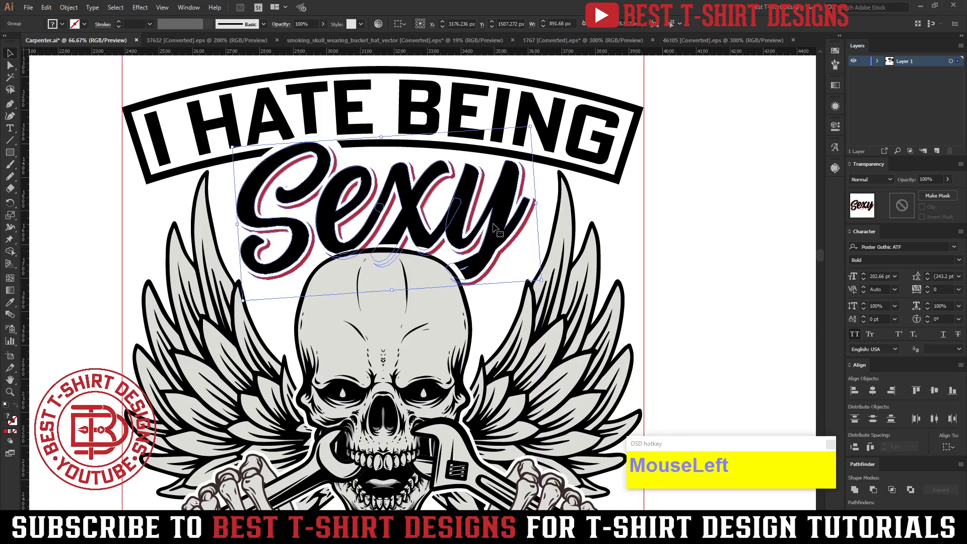
key("ctrl+f")
left_click(712, 233)
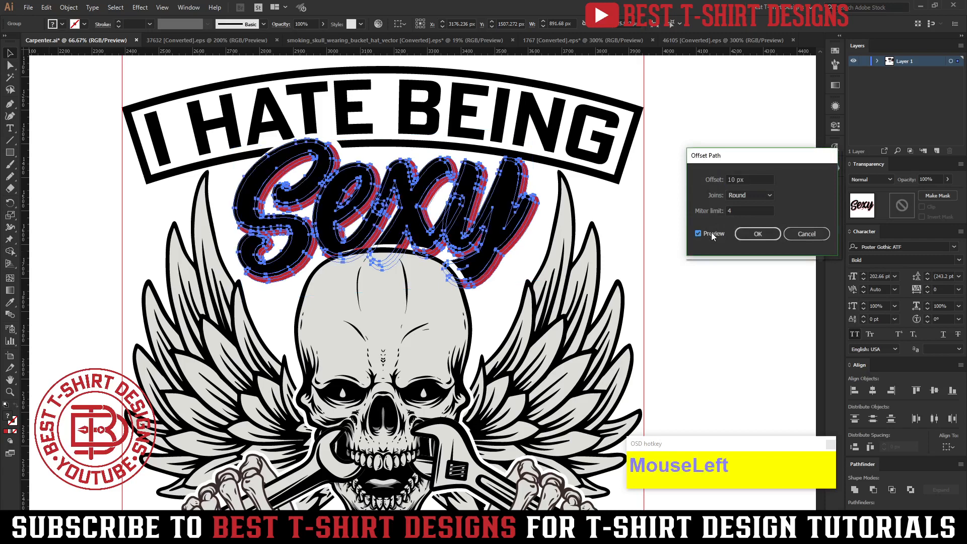
left_click(753, 228, "ctrl")
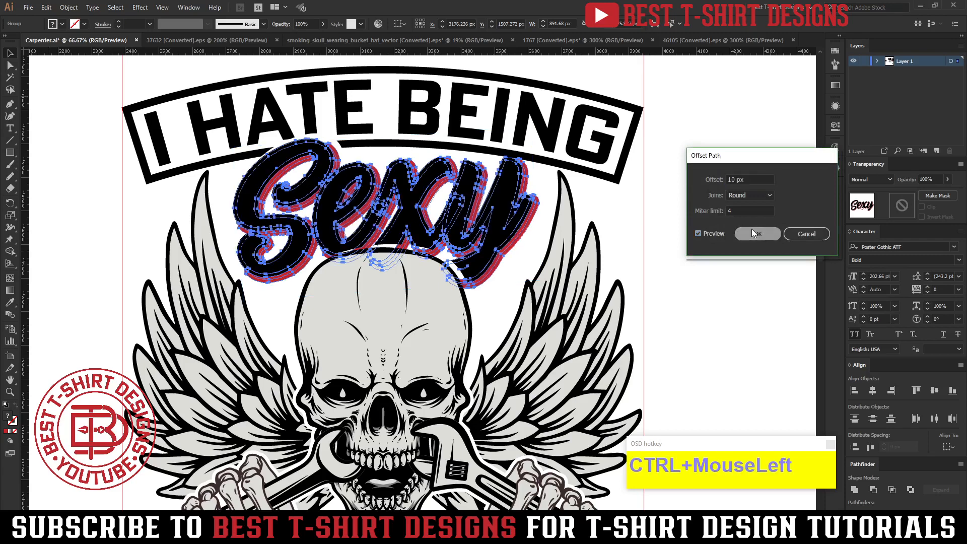
key("ctrl+x")
Replace the contents of the "I HATE BEING" banner's opacity mask with the cut "Sexy" offset shapes, pasted in place.
left_click(506, 132)
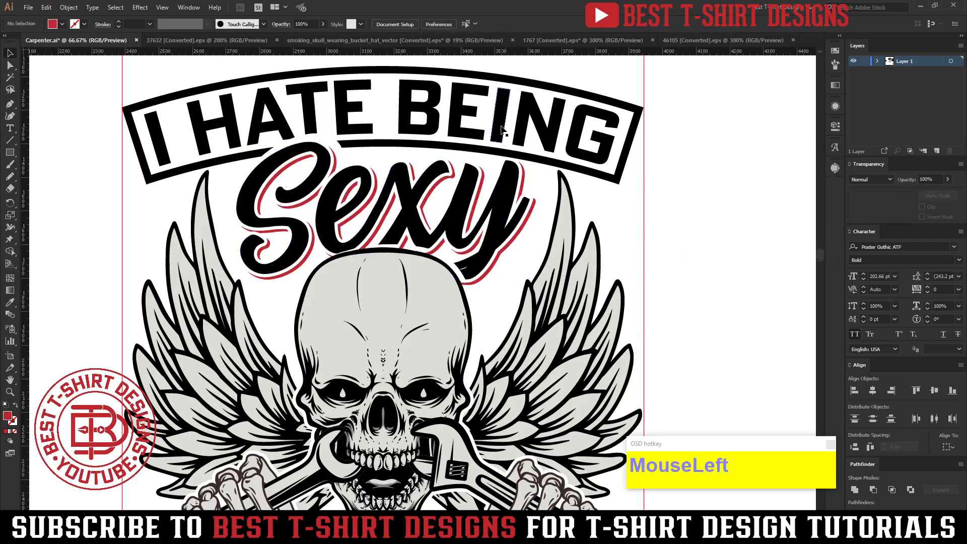
left_click(901, 207)
key("ctrl+a")
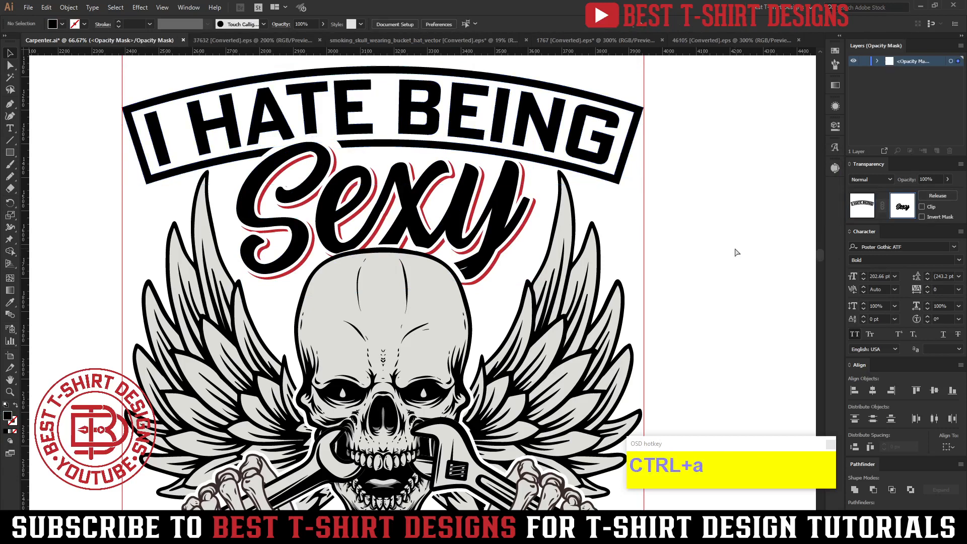
key("Delete")
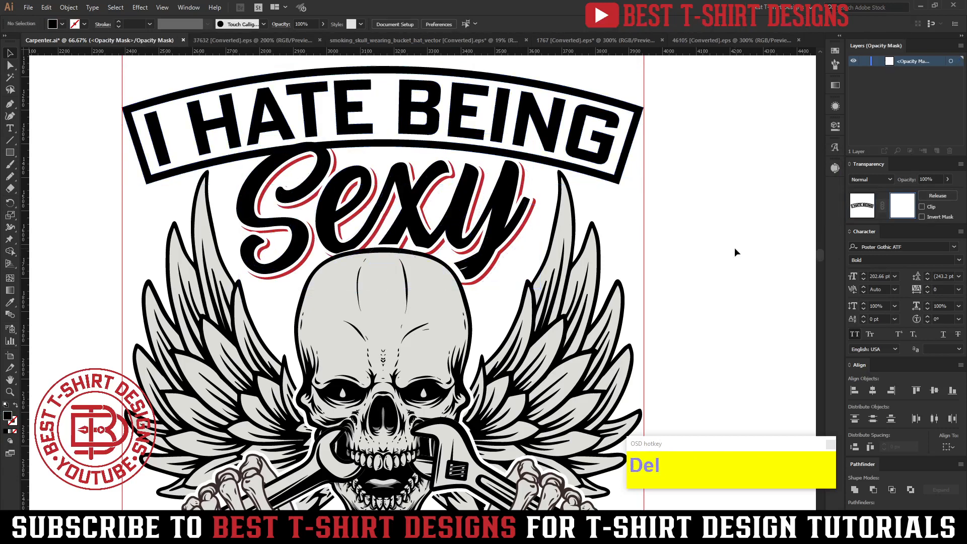
key("ctrl+f")
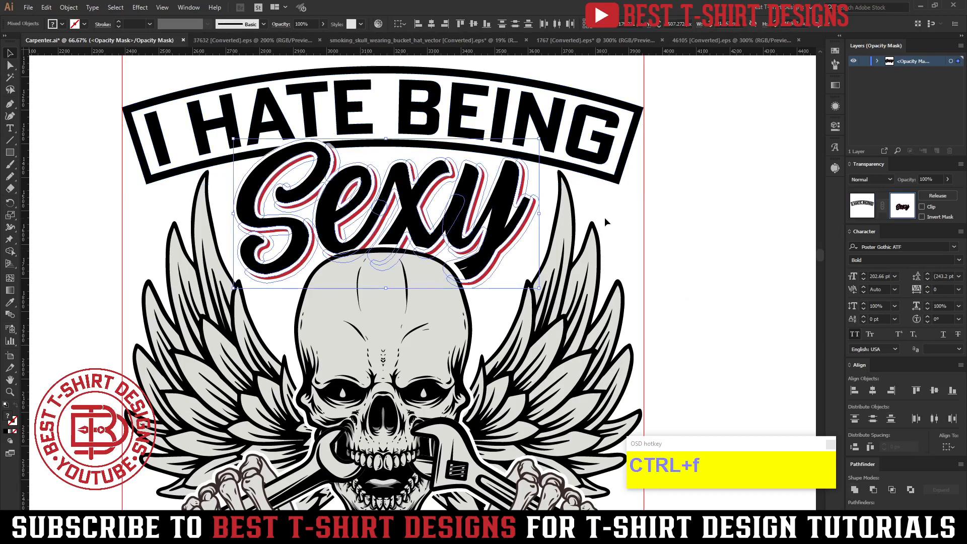
Delete the red shadow's offset shapes from the banner's opacity mask.
left_click(656, 215)
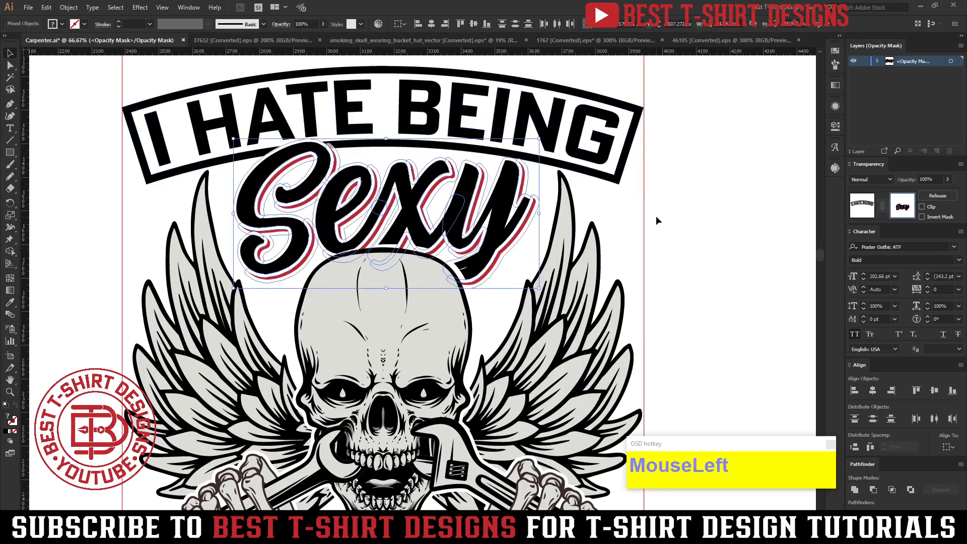
left_click(339, 160)
key("Delete")
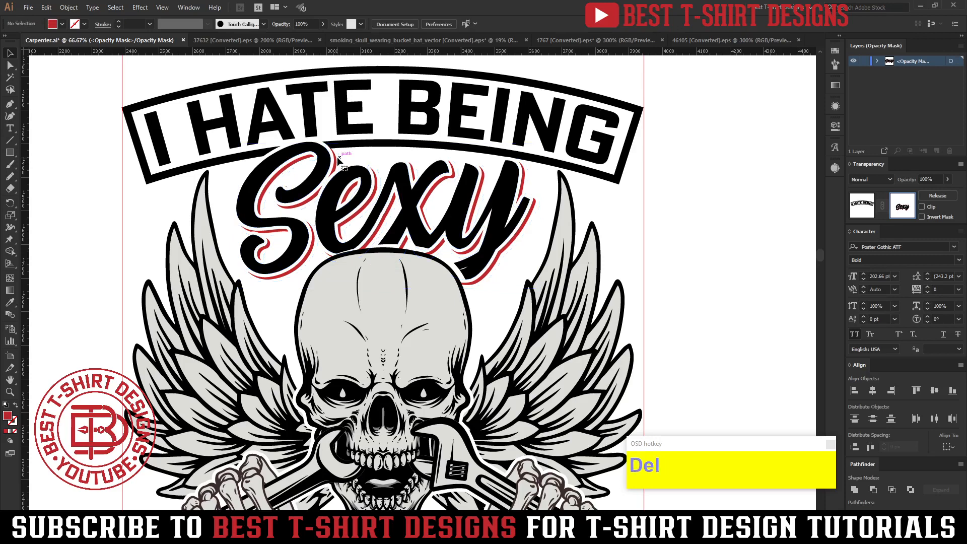
Unite the remaining "Sexy" shapes in the banner's mask and exit the opacity mask.
key("ctrl+a")
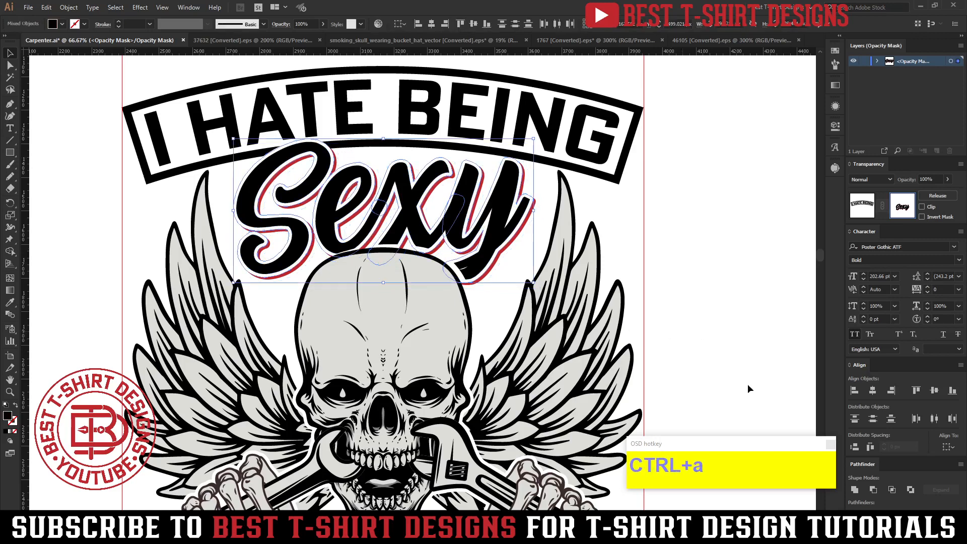
left_click(851, 491)
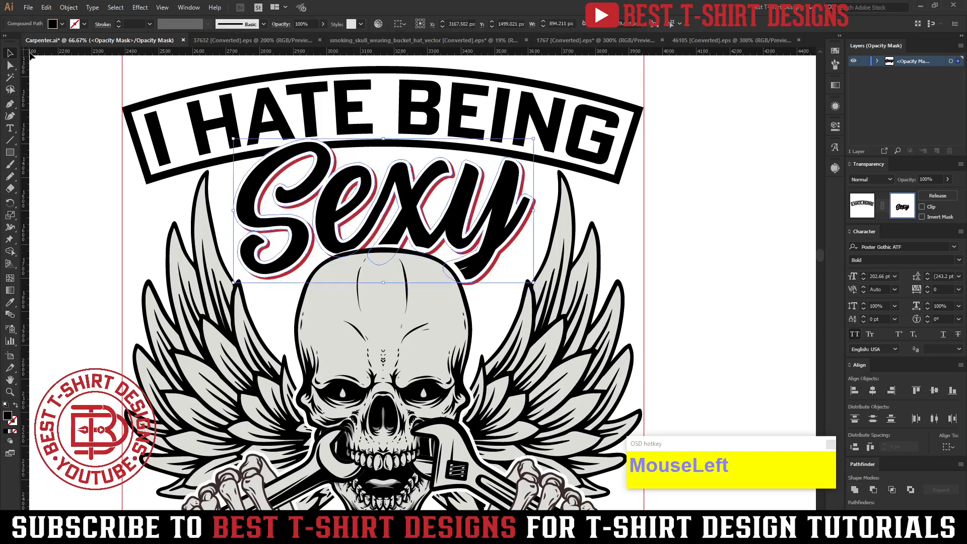
left_click(62, 24)
left_click(91, 232)
left_click(686, 220)
left_click(863, 205)
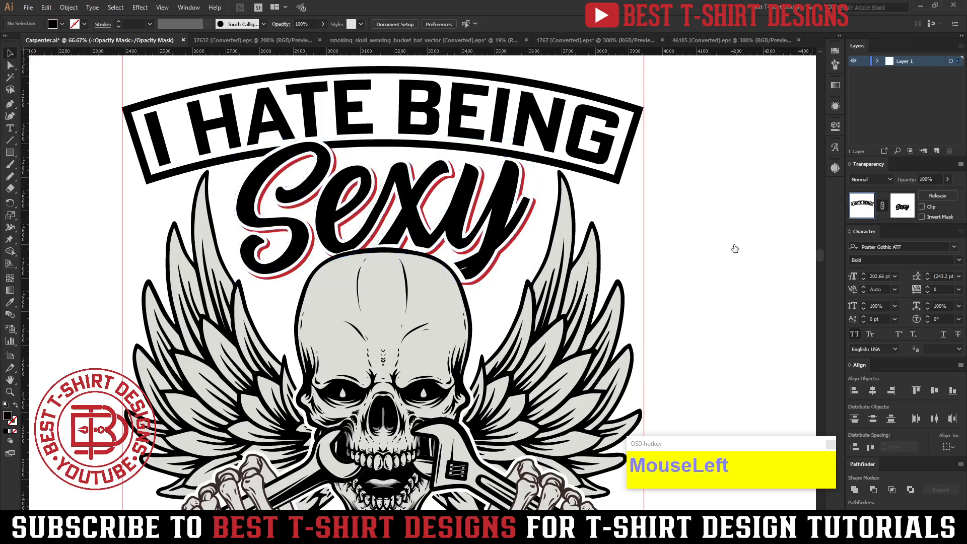
Isolate the skull's linework group, offset it by 10 px with round joins, and cut the offset shapes.
double_click(459, 309)
double_click(459, 310)
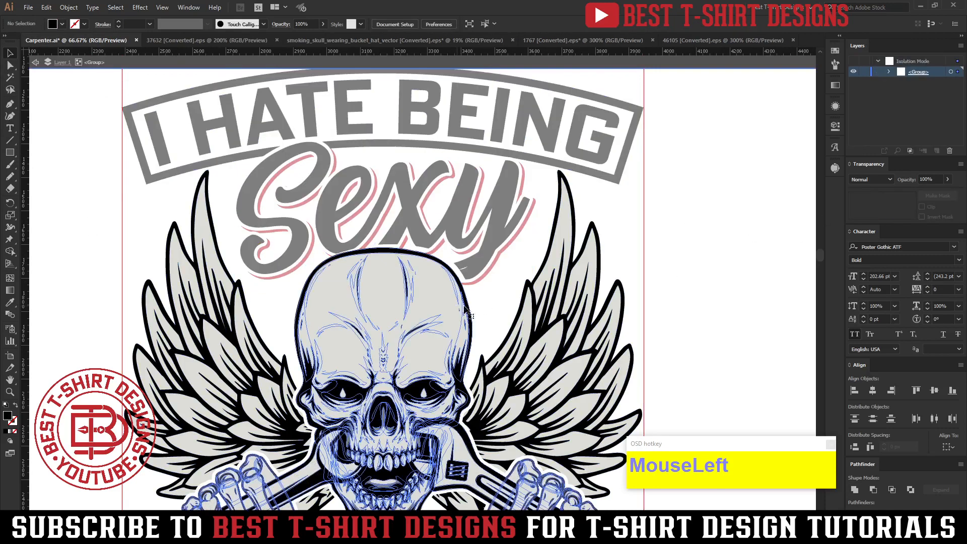
left_click(467, 311)
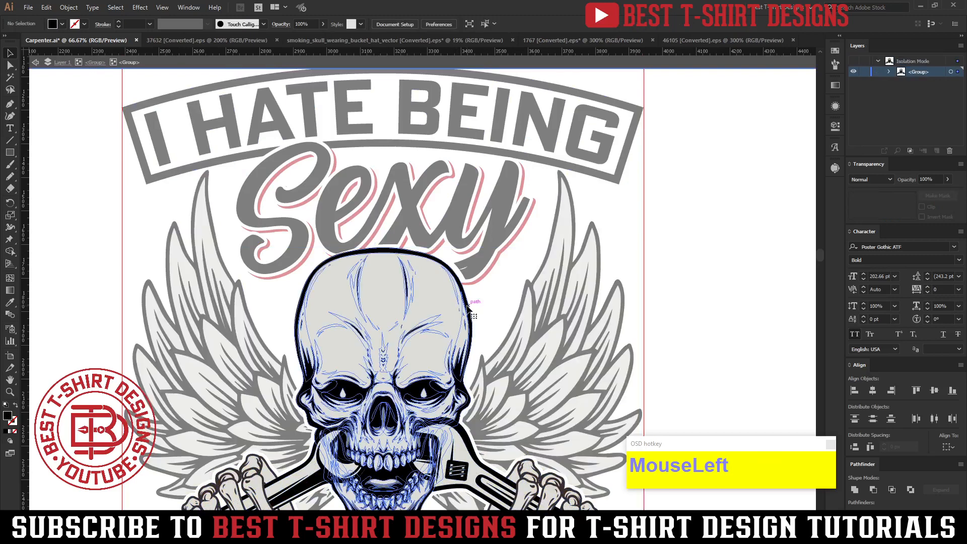
key("ctrl+alt+f")
left_click(699, 233)
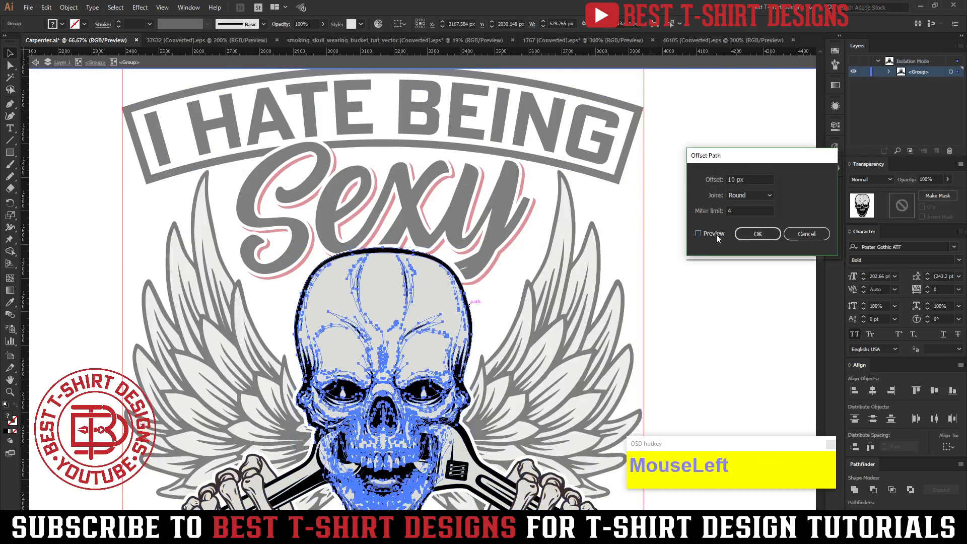
left_click(759, 234)
key("ctrl+x")
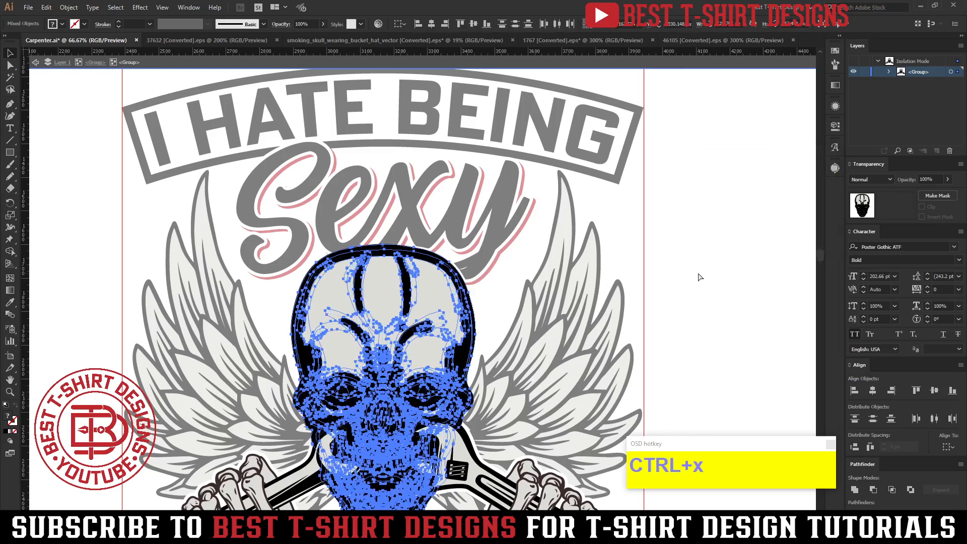
Isolate the "Sexy" group and delete all contents of the black lettering's opacity mask.
double_click(495, 250)
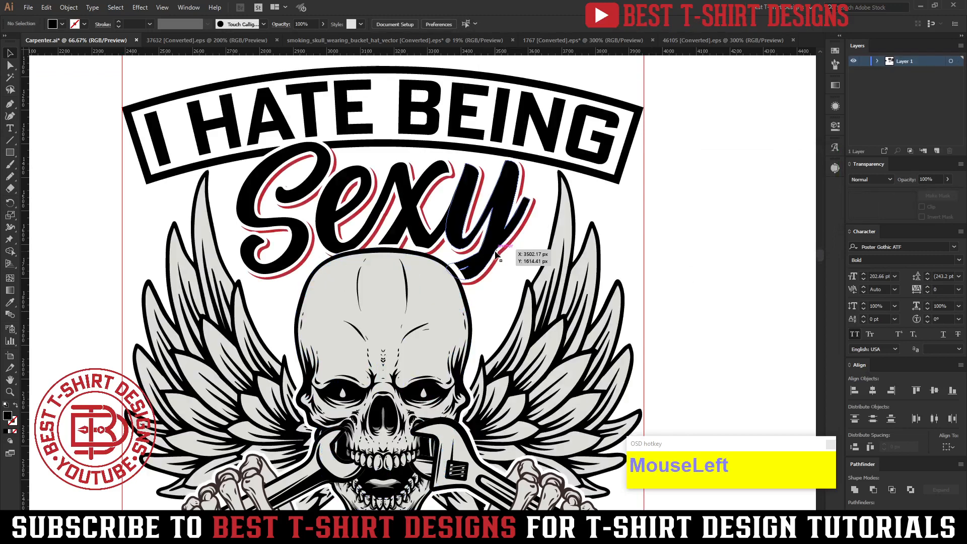
left_click(497, 256)
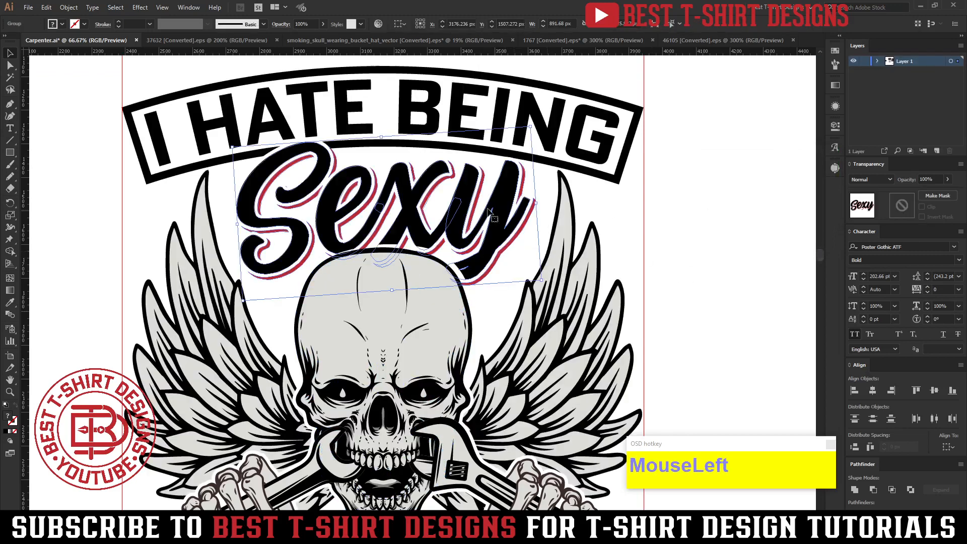
double_click(461, 210)
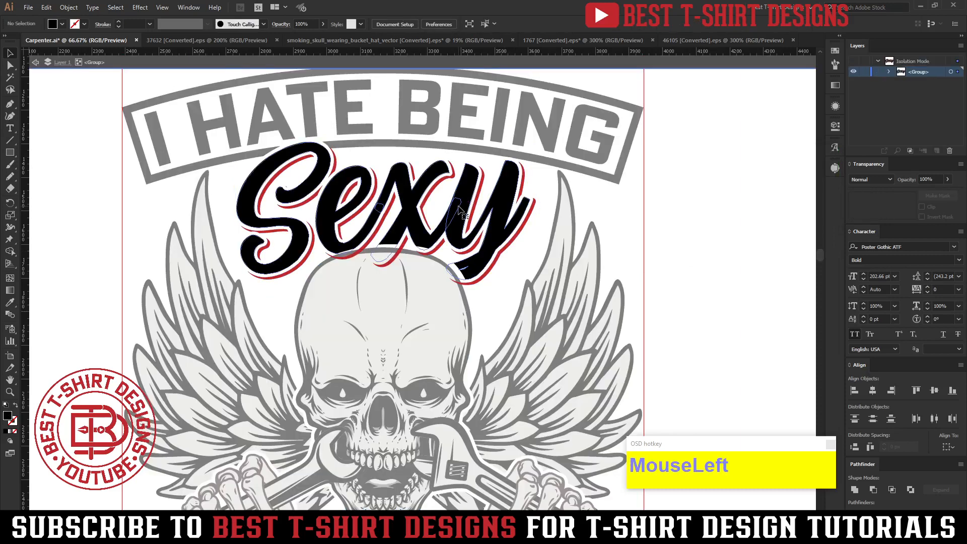
left_click(902, 206)
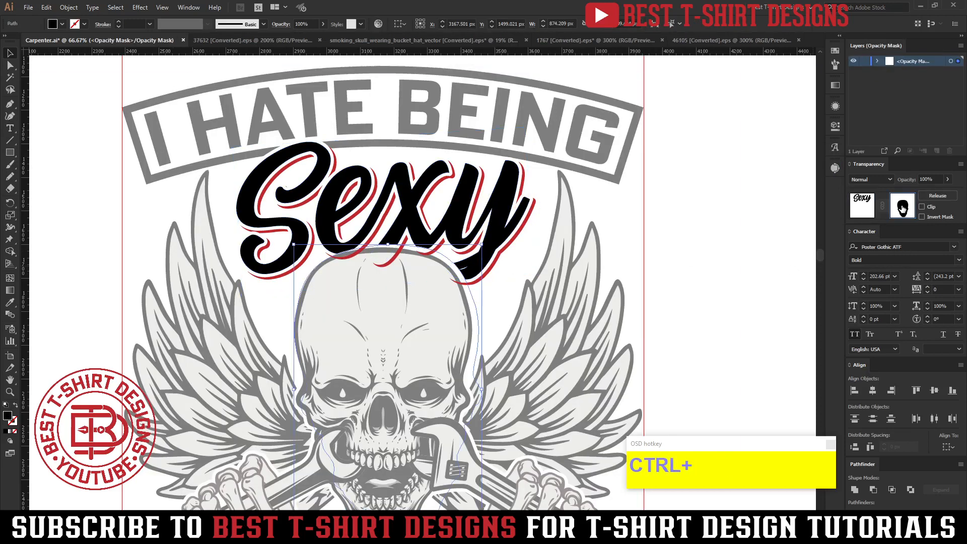
key("ctrl+a")
key("Delete")
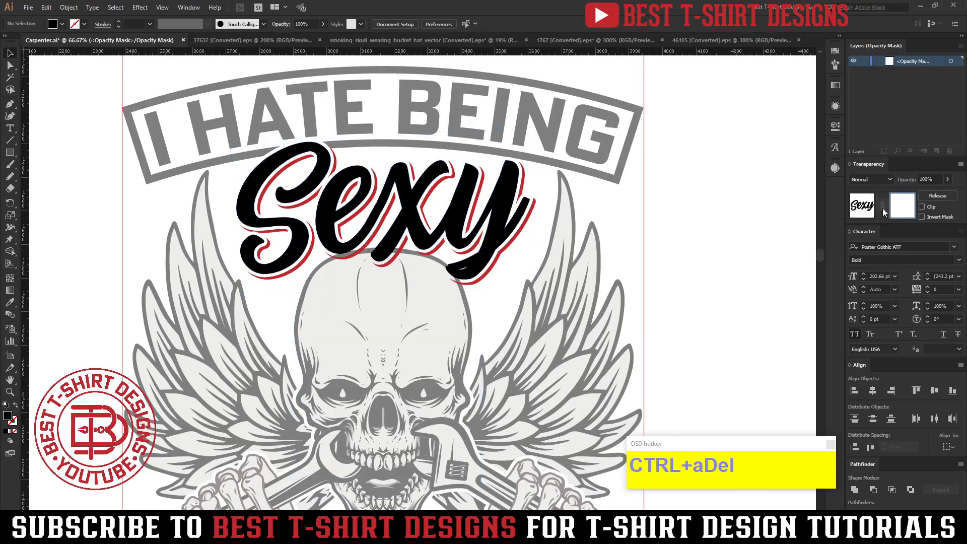
left_click(866, 211)
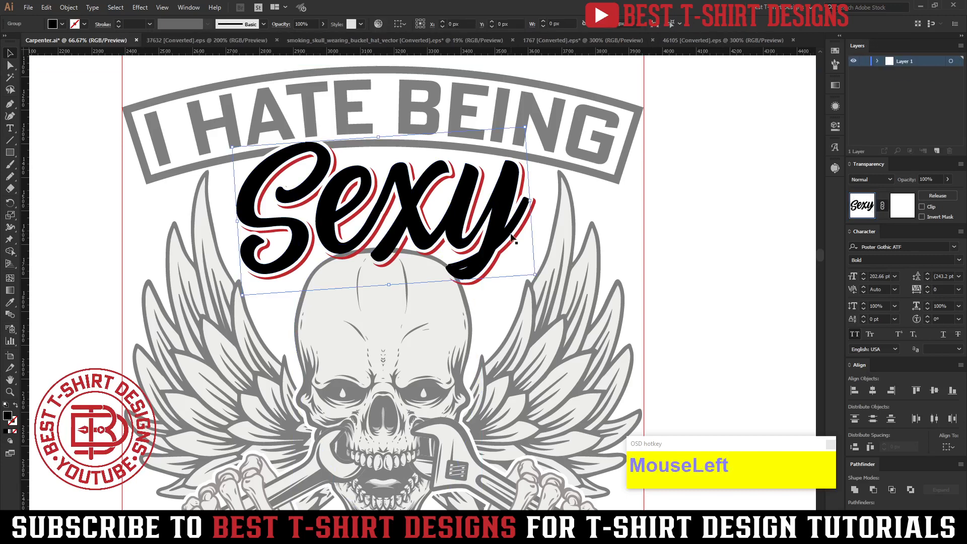
Give the whole "Sexy" group an unclipped opacity mask, paste the cut skull offset shapes in place and unite them.
double_click(527, 258)
left_click(510, 244)
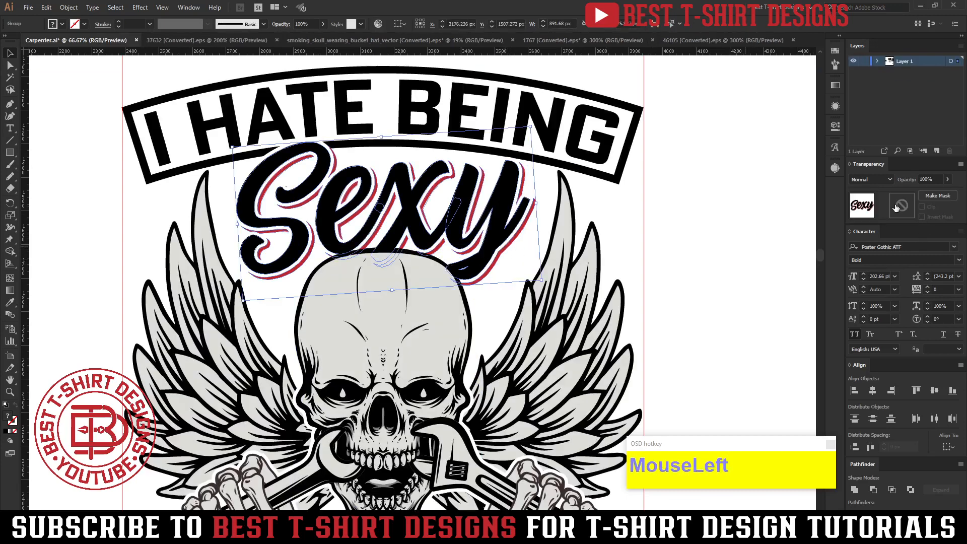
left_click(937, 196)
left_click(921, 207)
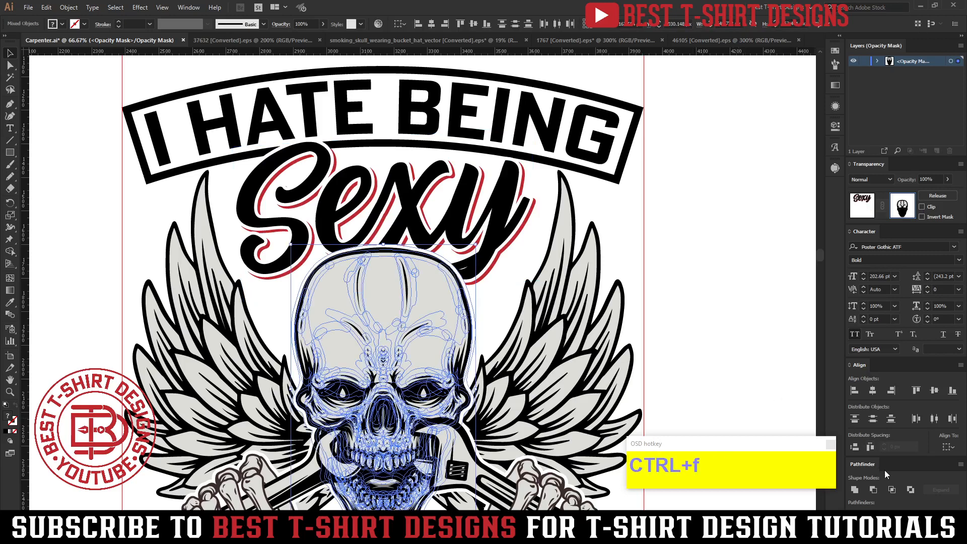
left_click(856, 487)
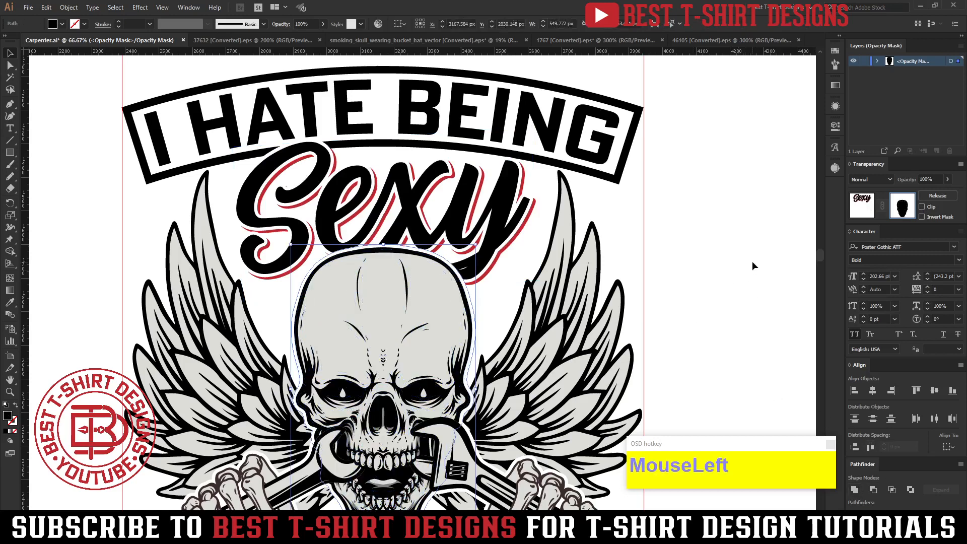
Erase the skull mask shape below the upper forehead, leaving only the cranium's top, and exit the opacity mask.
scroll(751, 261, "down", 3)
key("shift+e")
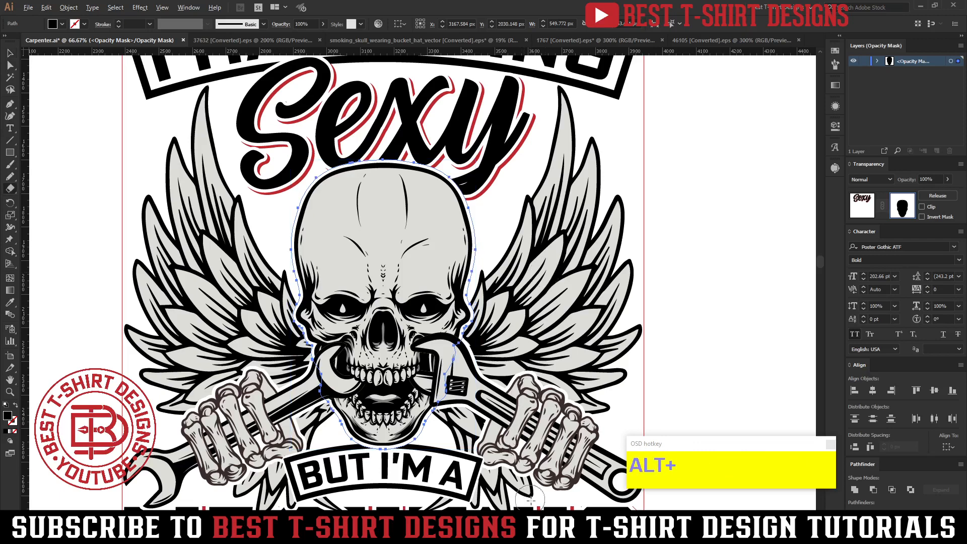
left_click_drag(532, 501, 153, 209)
key("v")
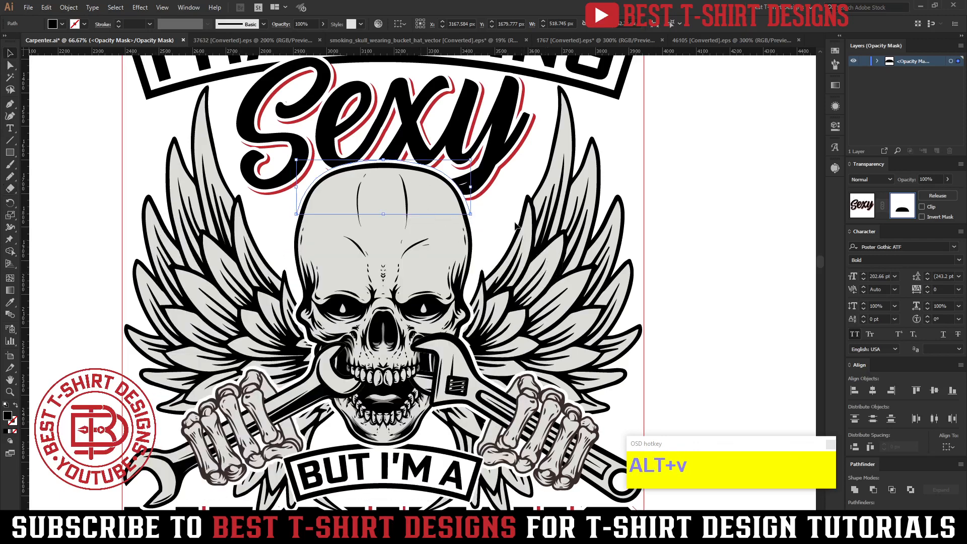
left_click(860, 211)
left_click(669, 294)
Examine the complete design, checking the gaps between the banner, "Sexy", the skull and the lower lettering.
scroll(606, 243, "down", 1)
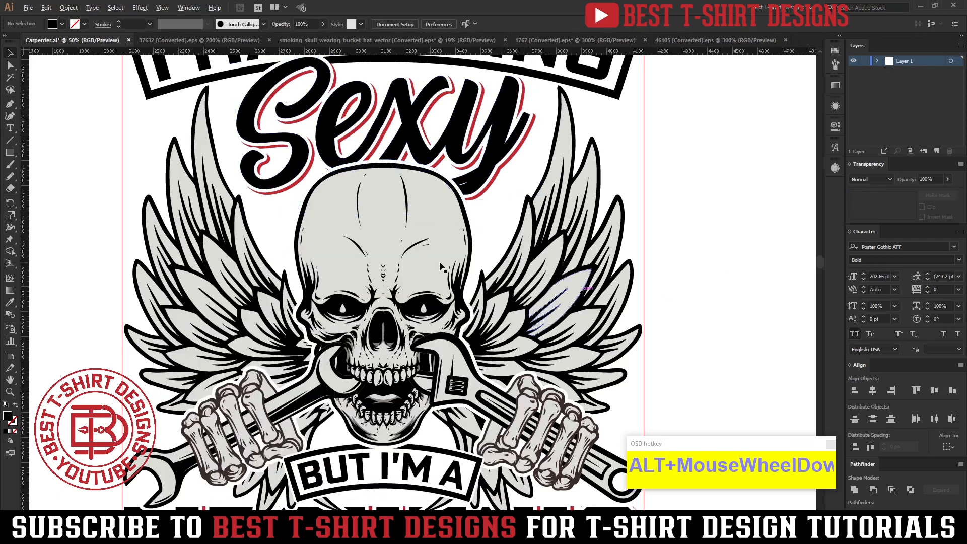
left_click(607, 238)
scroll(607, 238, "down", 2)
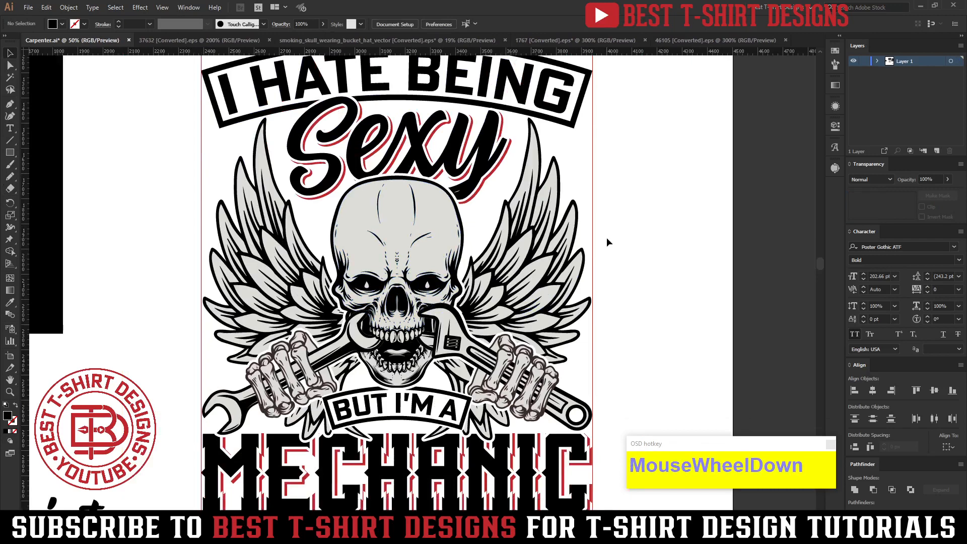
scroll(618, 232, "up", 5)
left_click(632, 221)
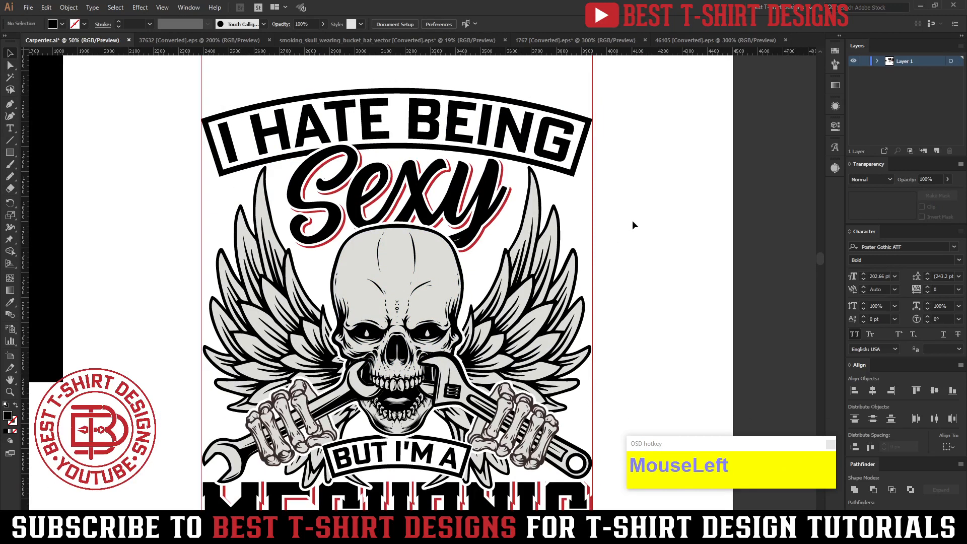
scroll(632, 224, "up", 1)
scroll(572, 219, "down", 1, "alt")
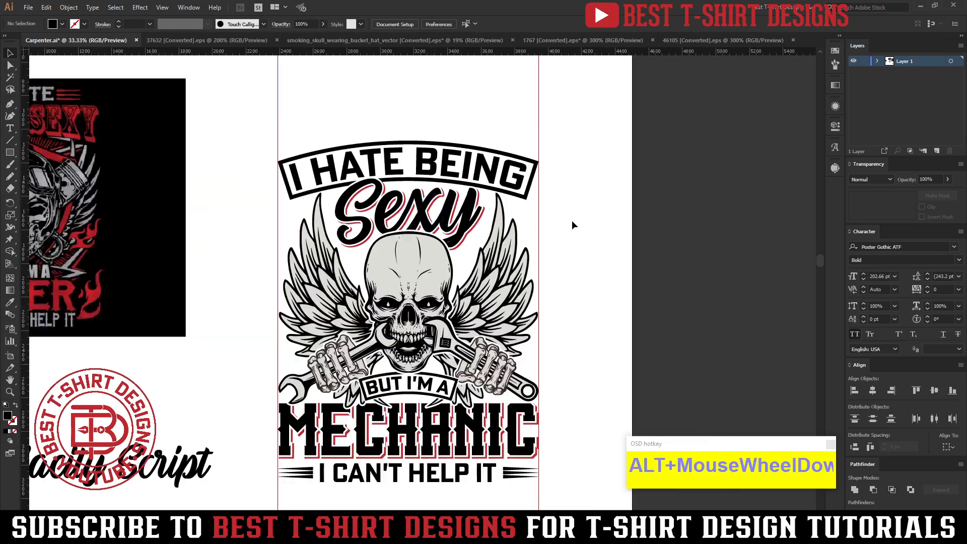
scroll(572, 220, "down", 1)
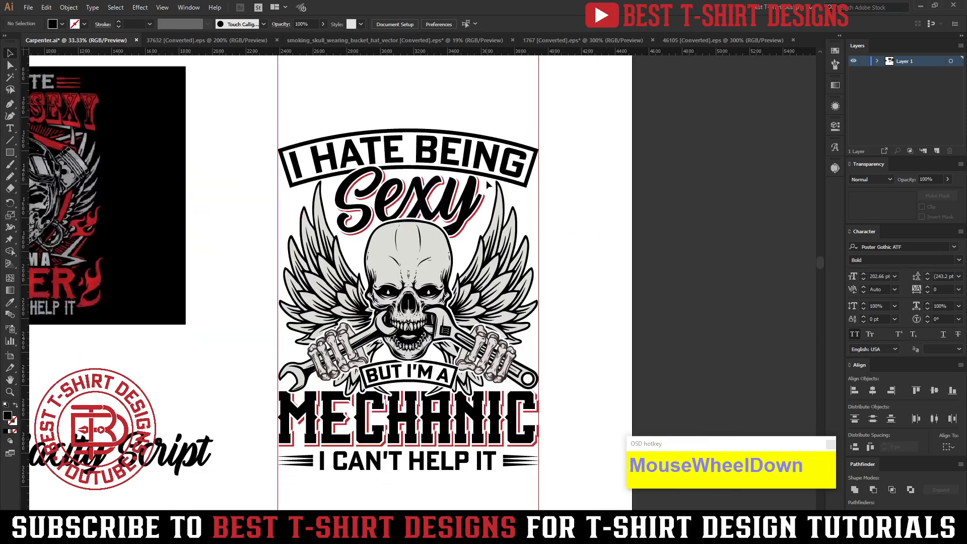
left_click(601, 226)
scroll(601, 226, "down", 1)
left_click(601, 226)
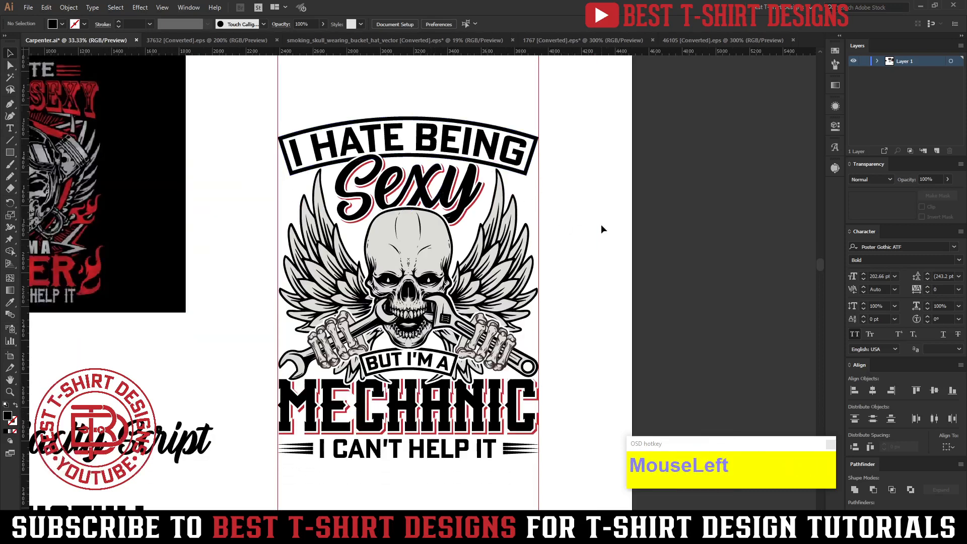
scroll(601, 226, "down", 1)
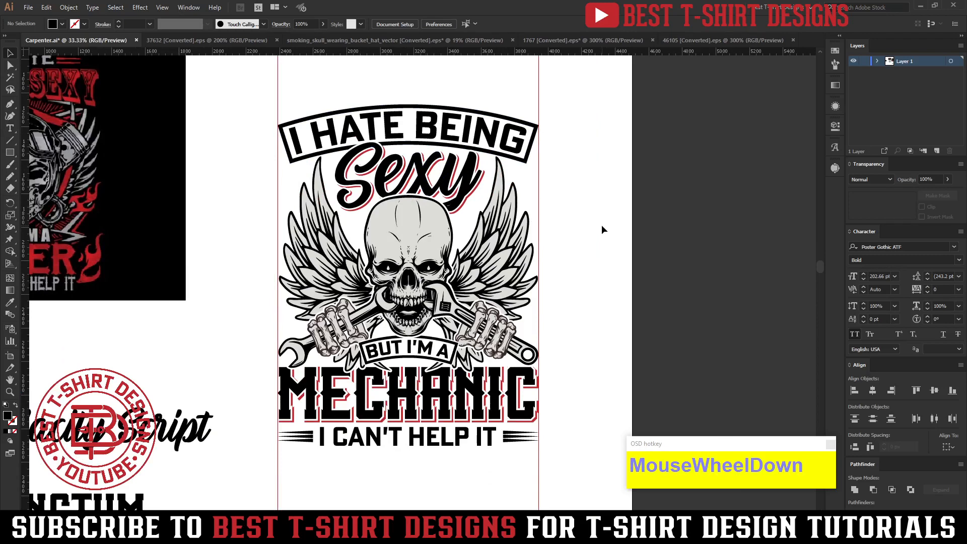
left_click(602, 230)
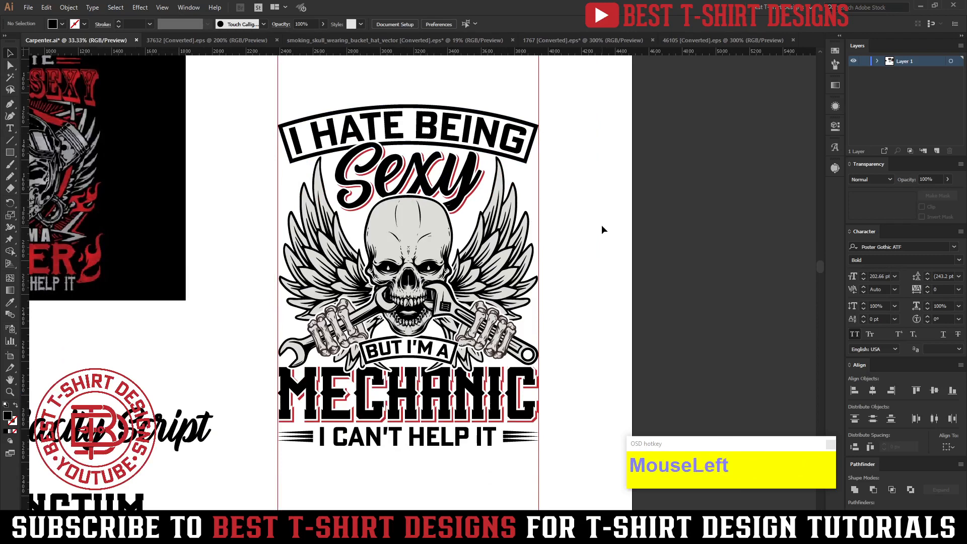
Expand the appearance of the entire design, and expand its fills and strokes.
left_click_drag(260, 93, 574, 471)
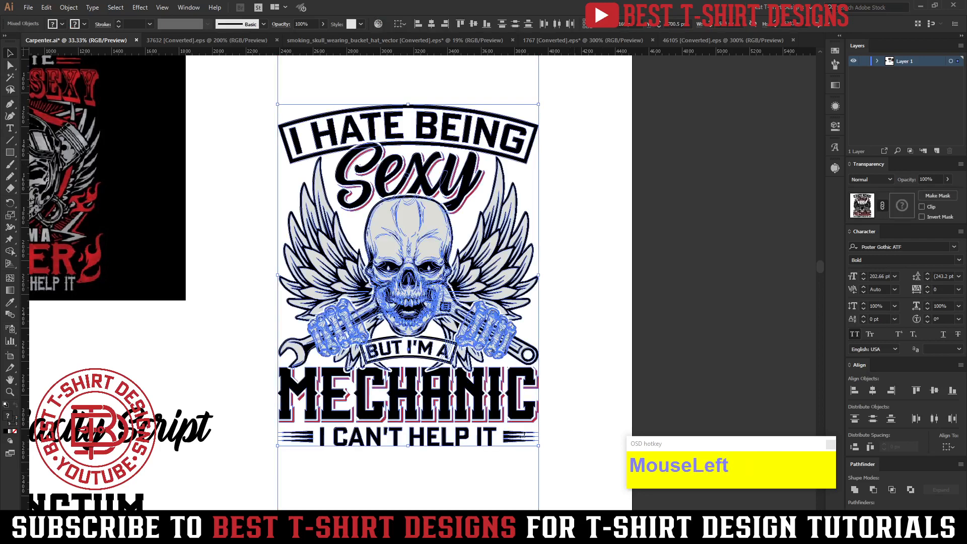
key("ctrl+2")
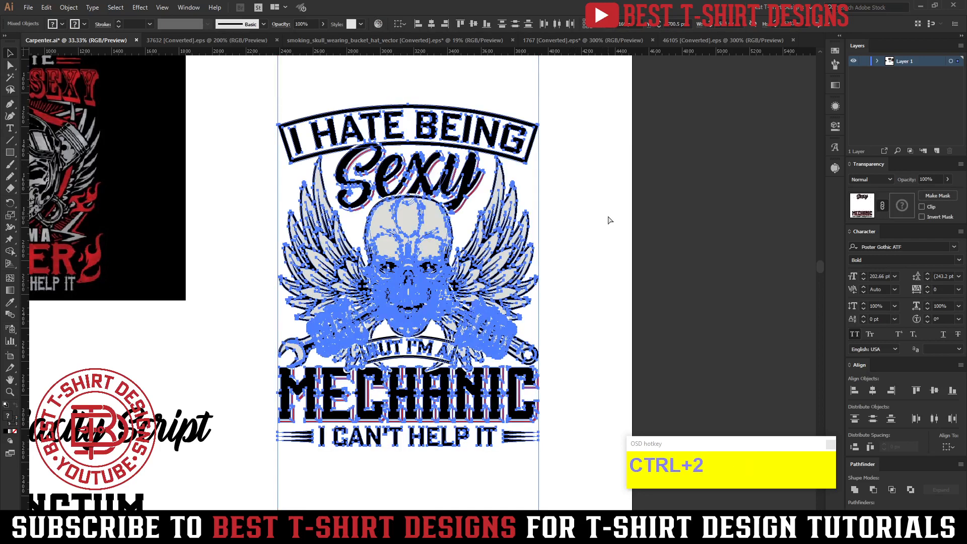
key("ctrl+3")
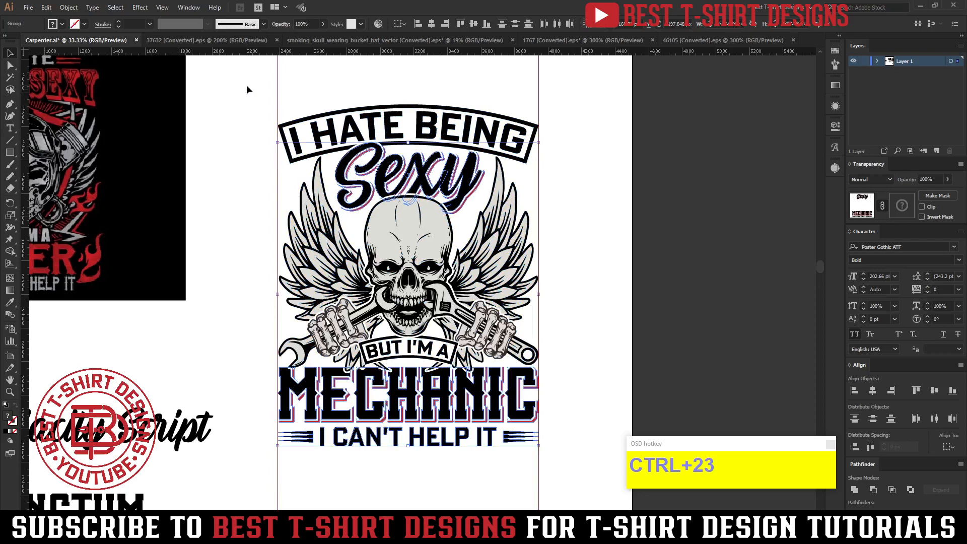
left_click_drag(593, 469, 255, 215)
left_click(68, 7)
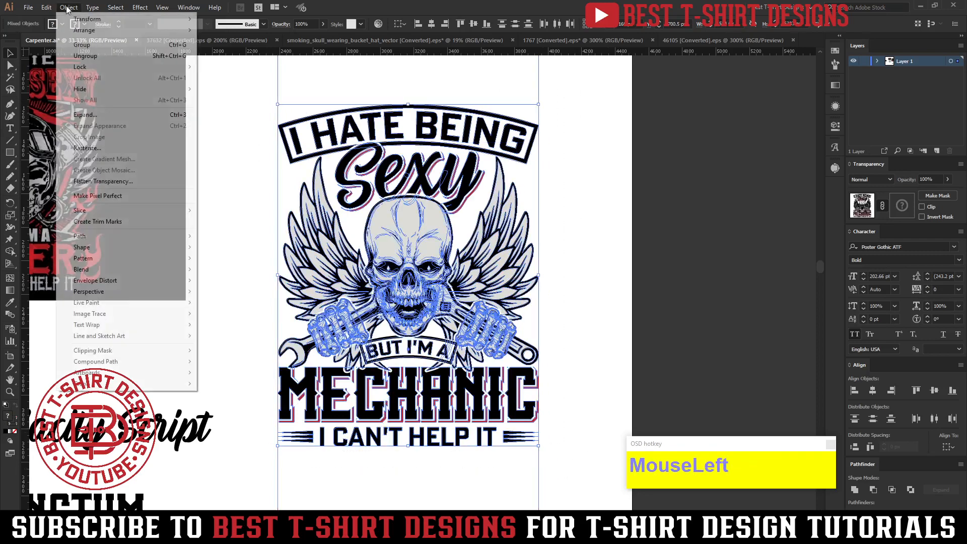
left_click(85, 115)
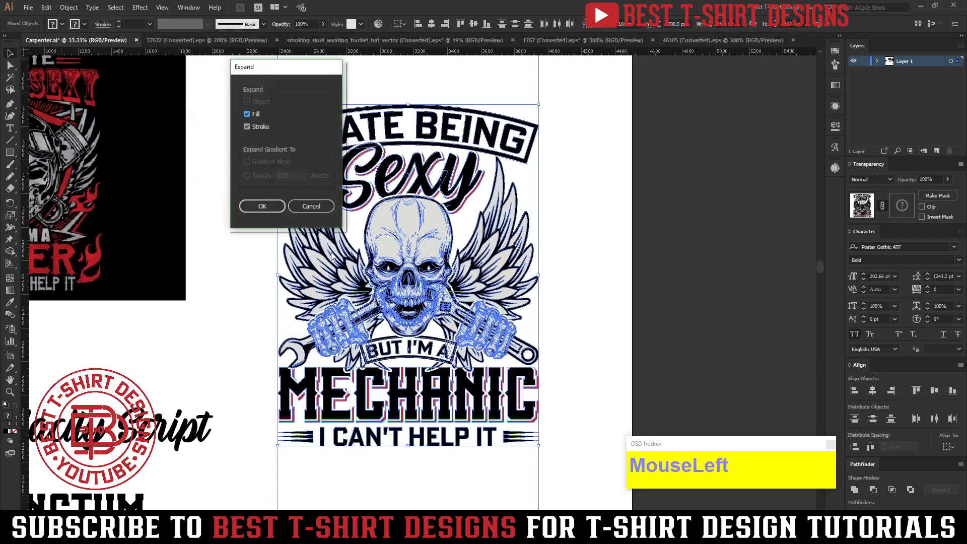
left_click(262, 206)
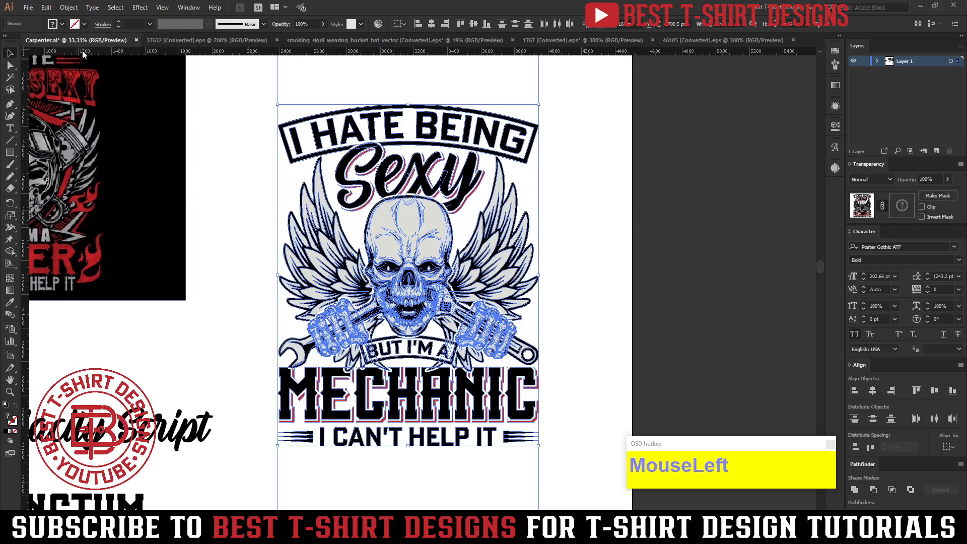
Delete the two vertical guides bordering the design.
left_click(582, 246)
scroll(582, 247, "down", 3)
left_click_drag(255, 395, 600, 464)
key("Delete")
scroll(600, 463, "up", 2)
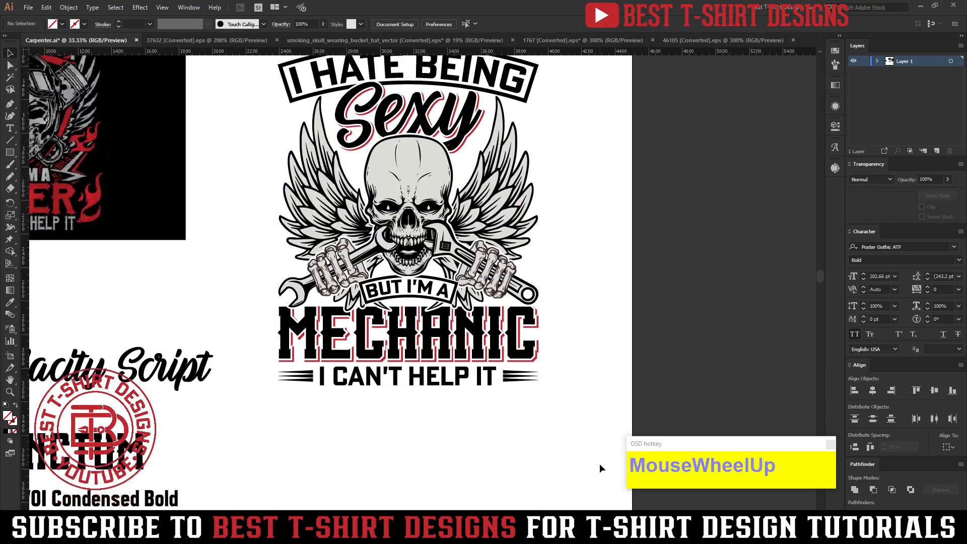
left_click(462, 264)
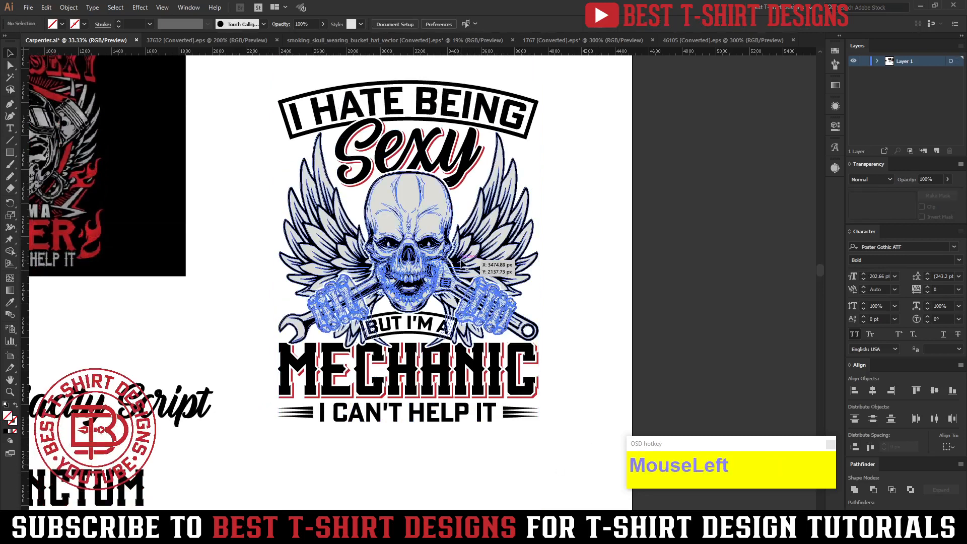
left_click(561, 243)
scroll(114, 245, "up", 1)
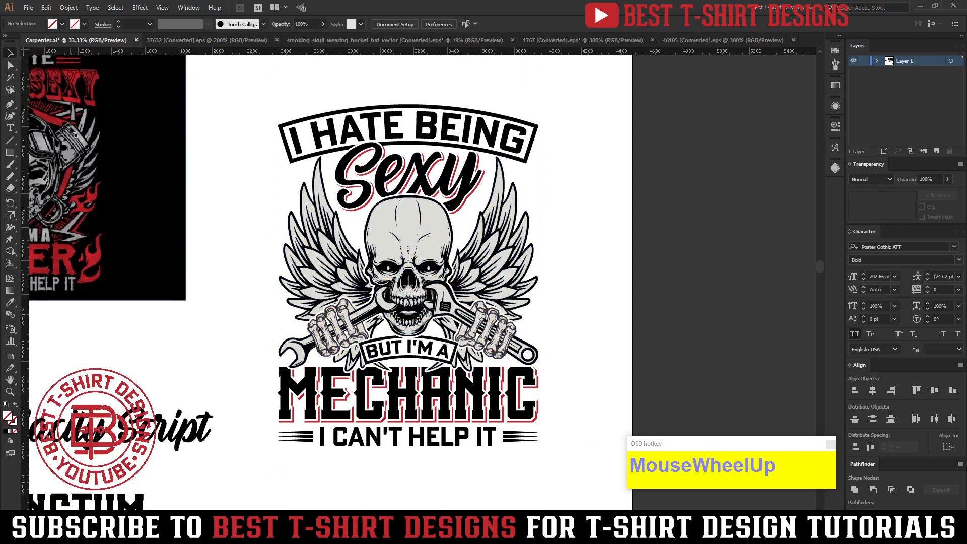
left_click(552, 245)
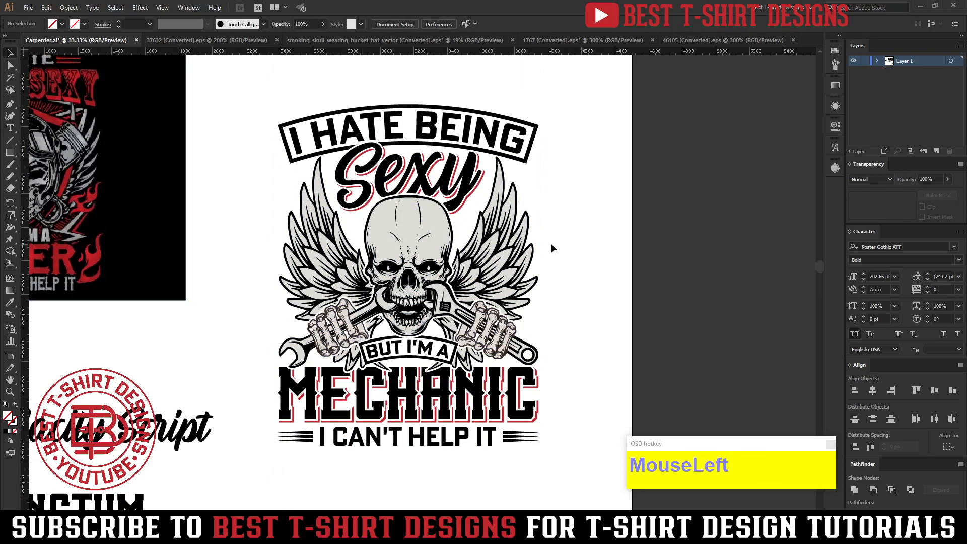
Recolor the "I HATE BEING" banner with the red sampled from the "Sexy" drop shadow.
left_click(455, 127)
key("i")
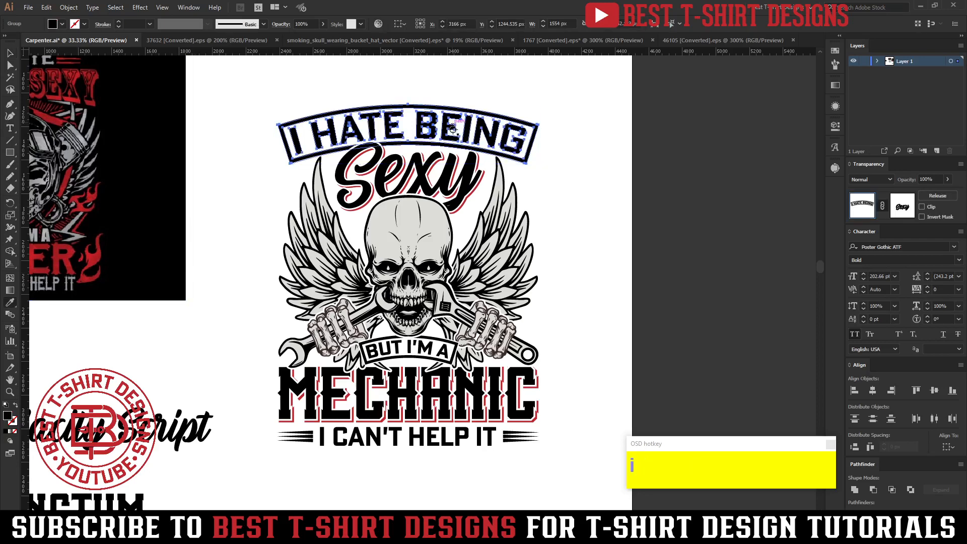
left_click(470, 195)
key("v")
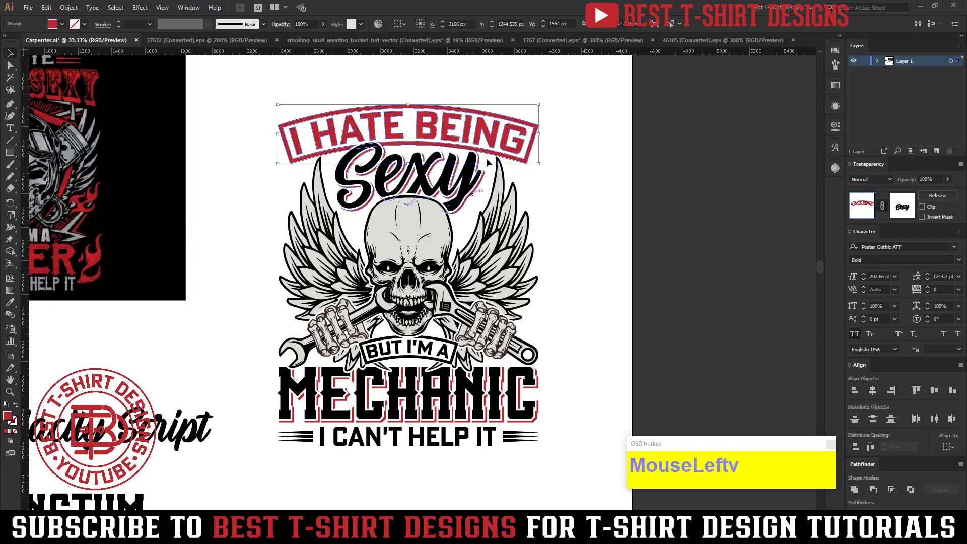
Select all artwork sharing the "I HATE BEING" banner's red fill and change it to the darker red #991C25.
key("ctrl+w")
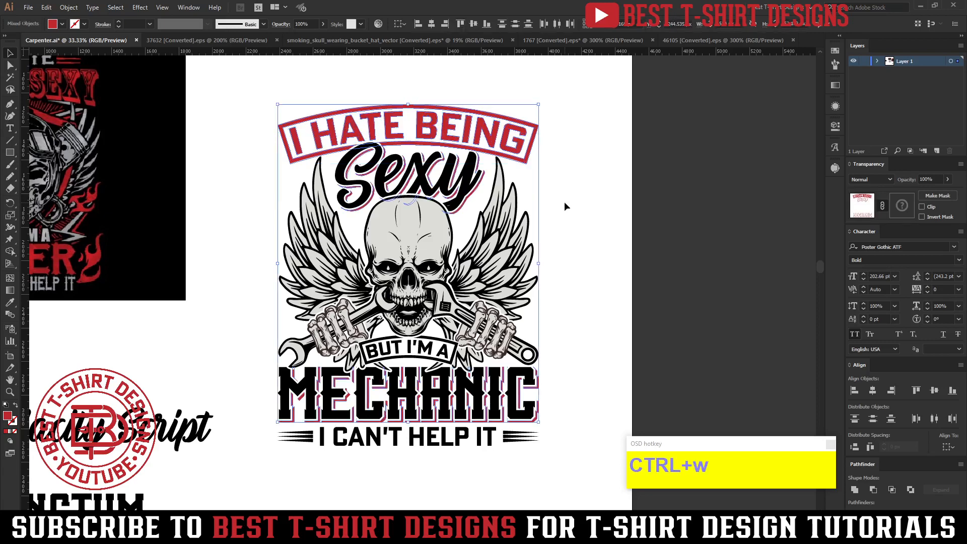
left_click(499, 143)
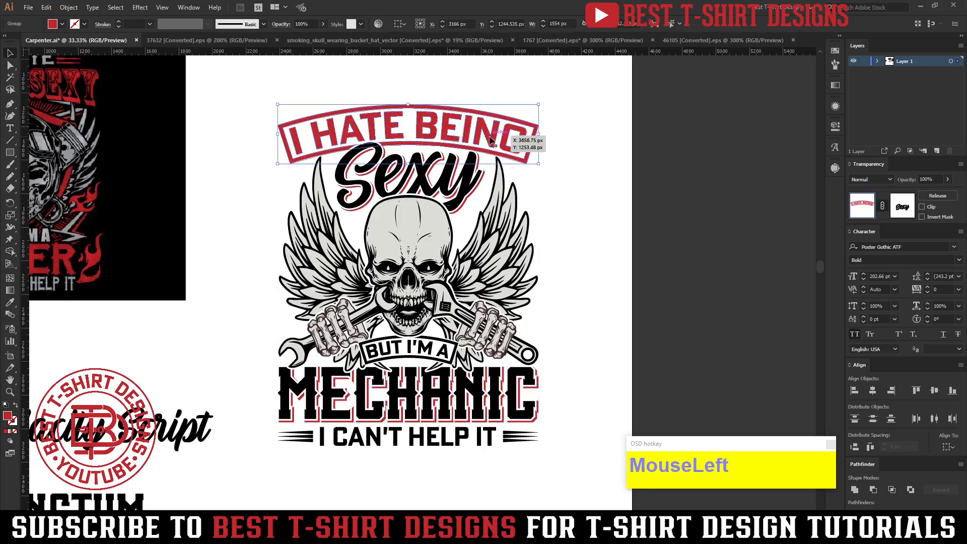
left_click(115, 7)
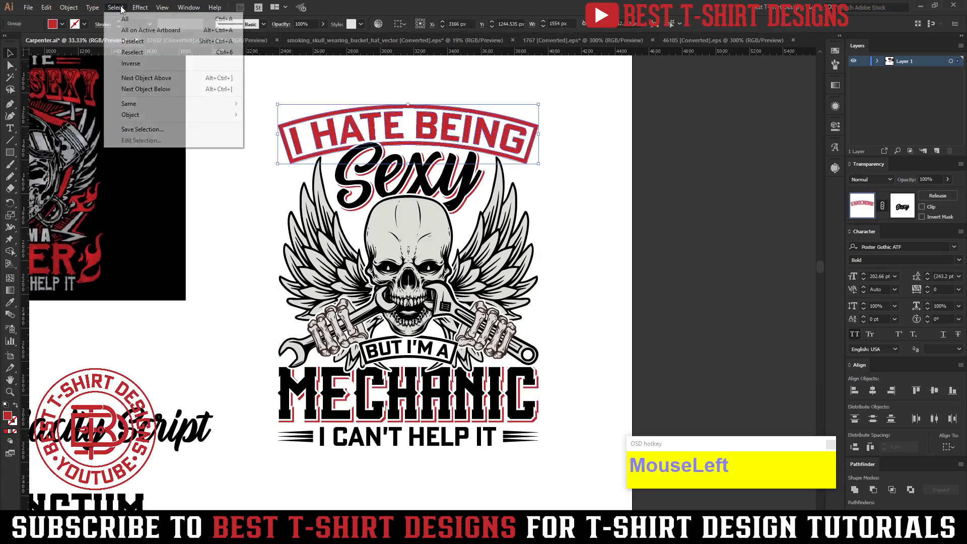
mouse_move(141, 106)
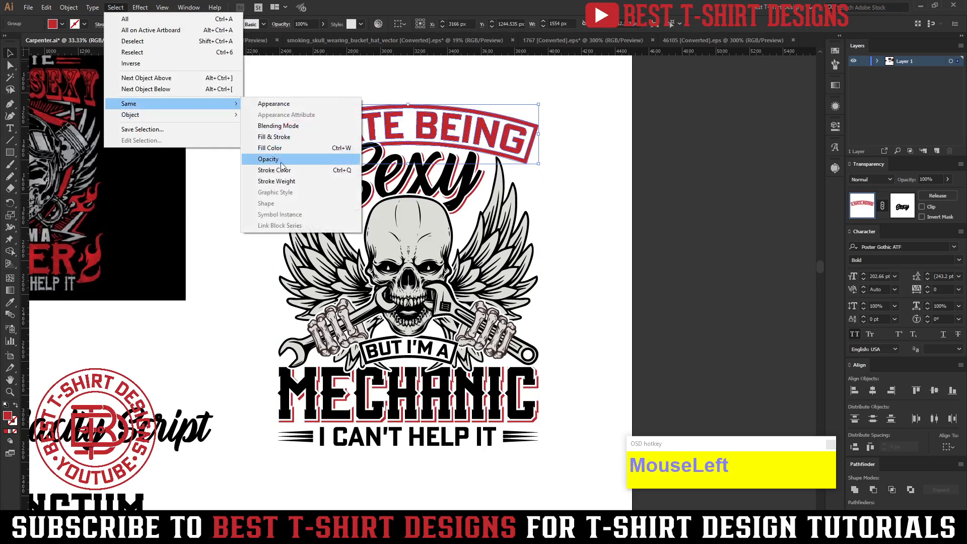
left_click(269, 147)
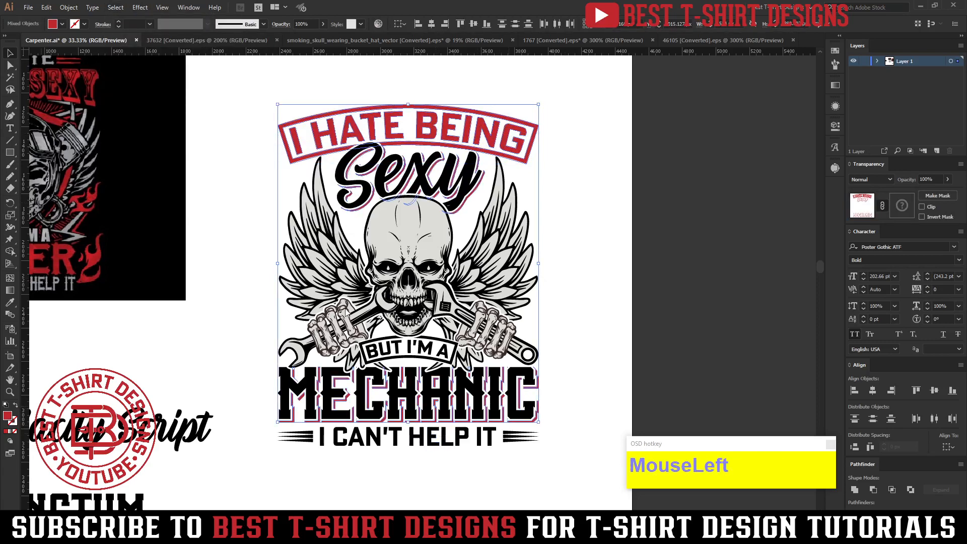
double_click(8, 416)
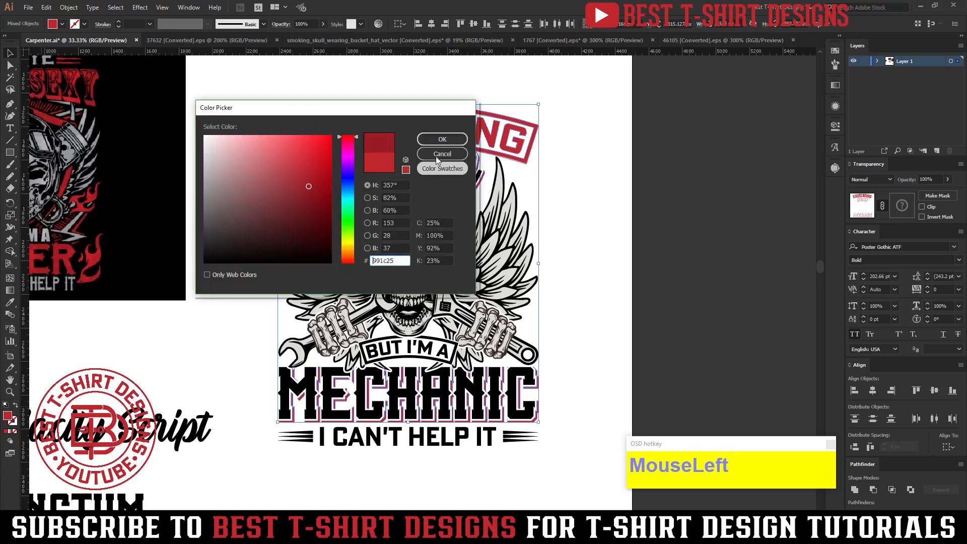
left_click(442, 139)
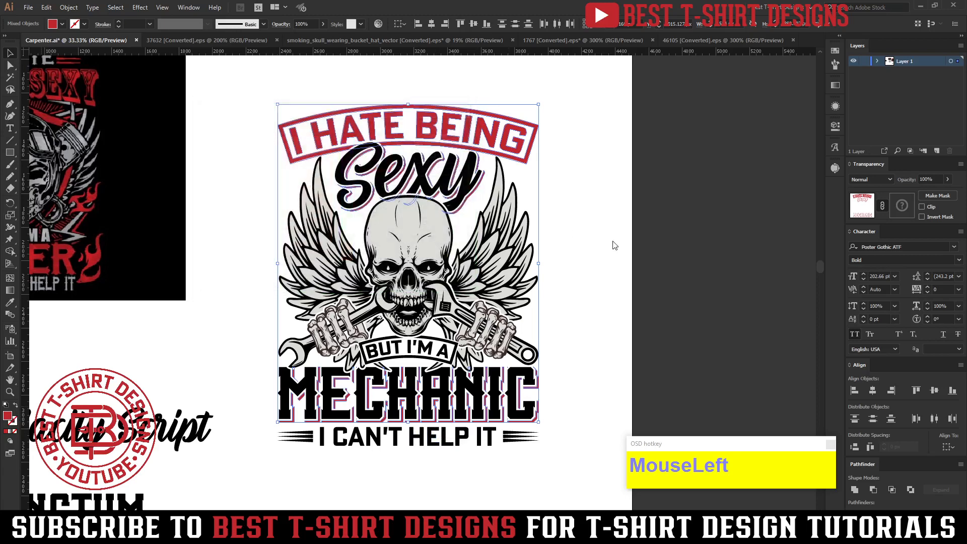
left_click(590, 227)
Select all light grey fills of the skull, wings and hands by color and darken them to a medium warm grey.
scroll(590, 228, "down", 1)
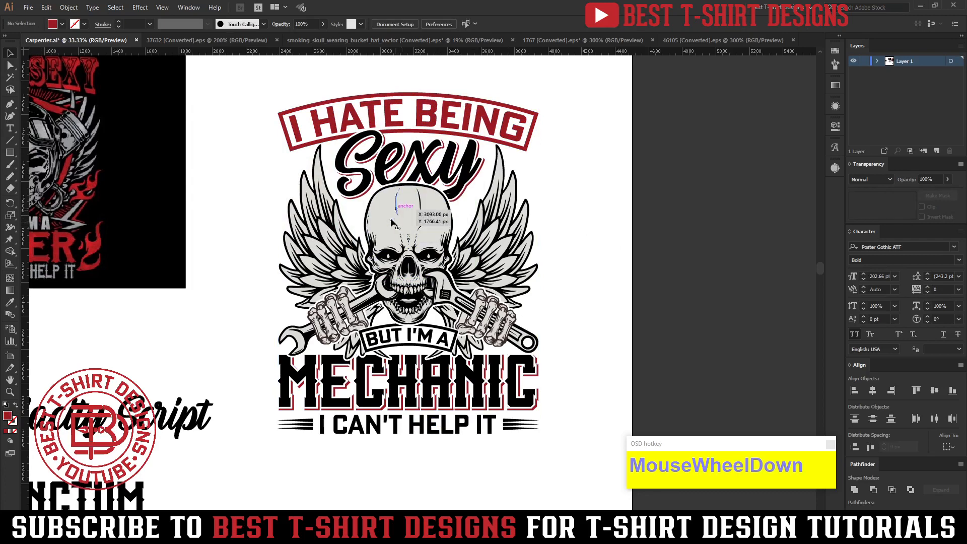
key("y")
left_click(385, 201)
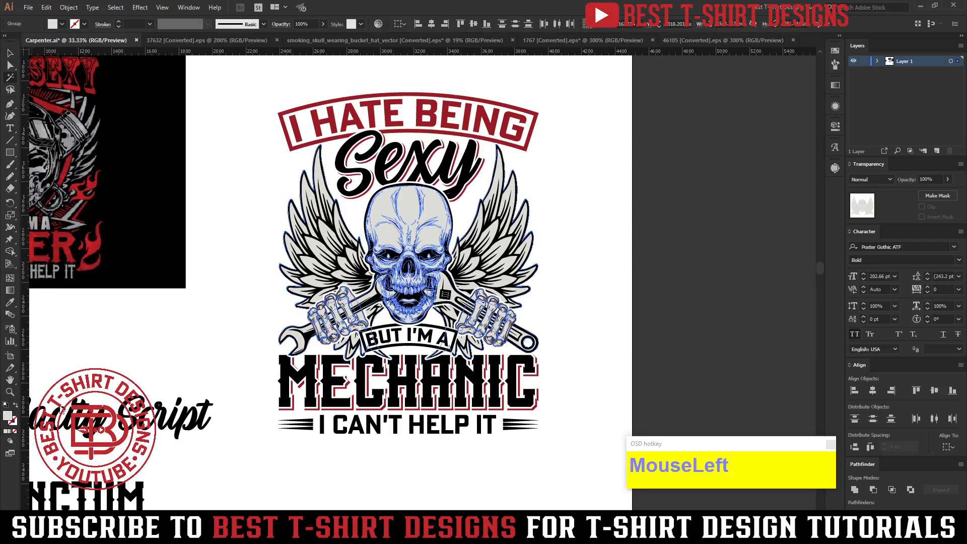
double_click(8, 416)
left_click(216, 186)
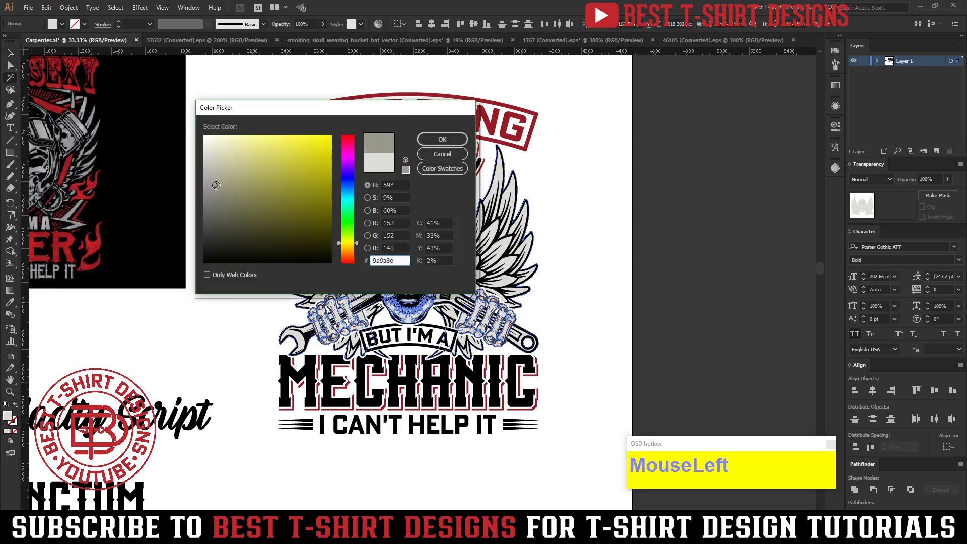
left_click_drag(217, 201, 214, 201)
left_click(443, 139)
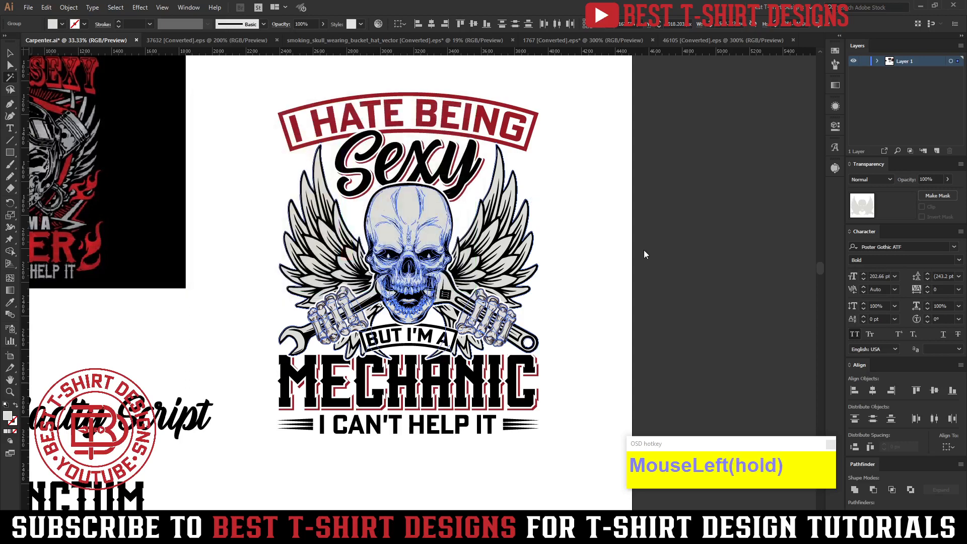
left_click(578, 235)
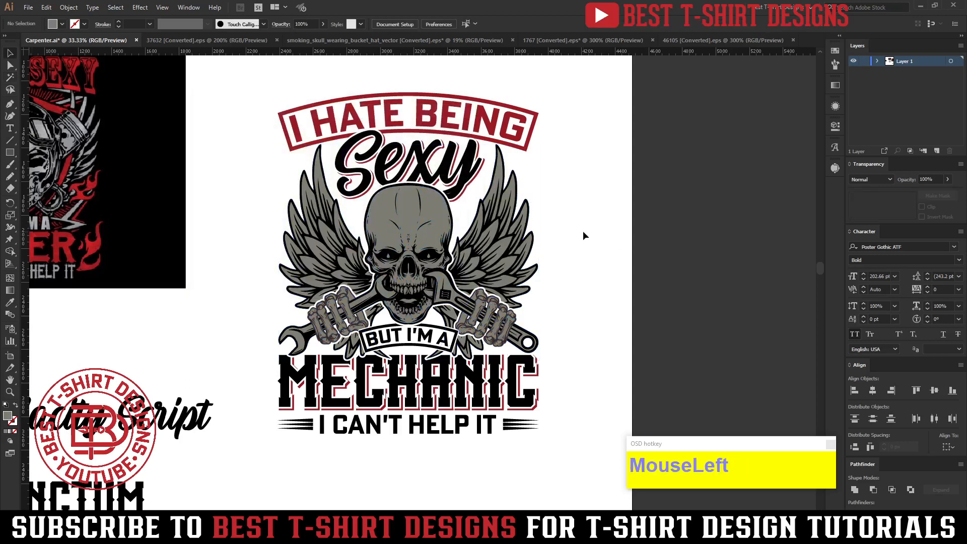
Draw a rectangle of about 2004 × 2403 px around the design, send it to the back and fill it with the lettering's black.
left_click(10, 154)
left_click_drag(244, 69, 581, 473)
key("ctrl+shift+bracketleft")
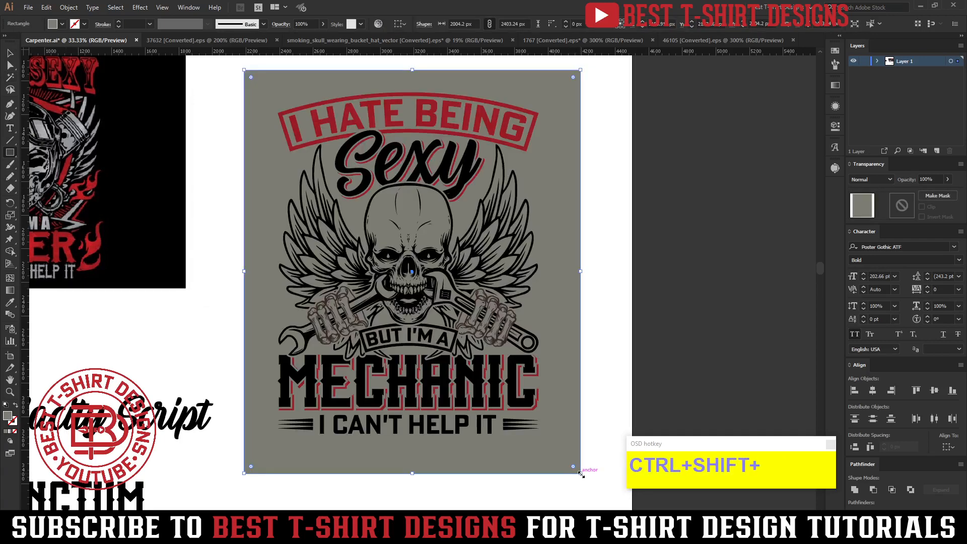
key("i")
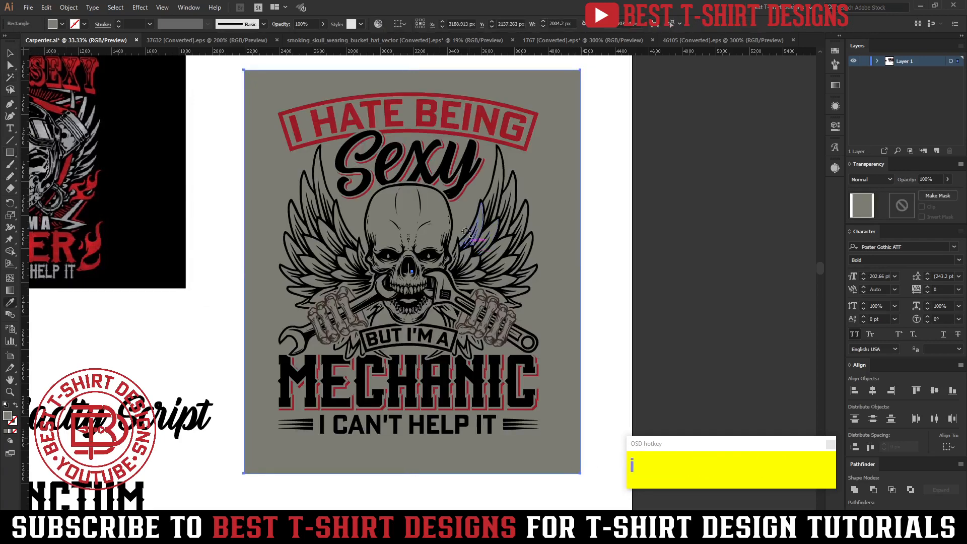
left_click(467, 174)
key("v")
key("ctrl")
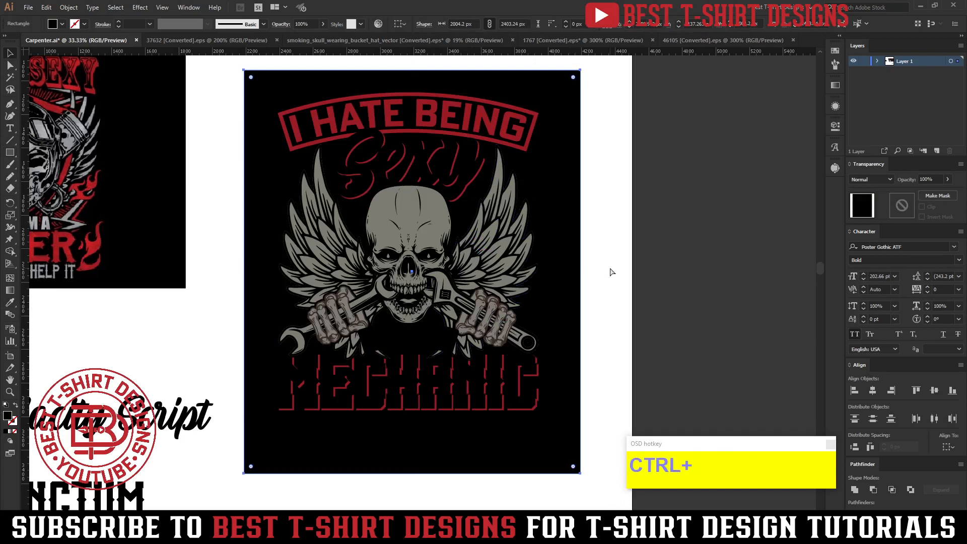
left_click(611, 272)
Isolate the "Sexy" group and recolor its black lettering with the grey sampled from the skull.
scroll(610, 269, "up", 1)
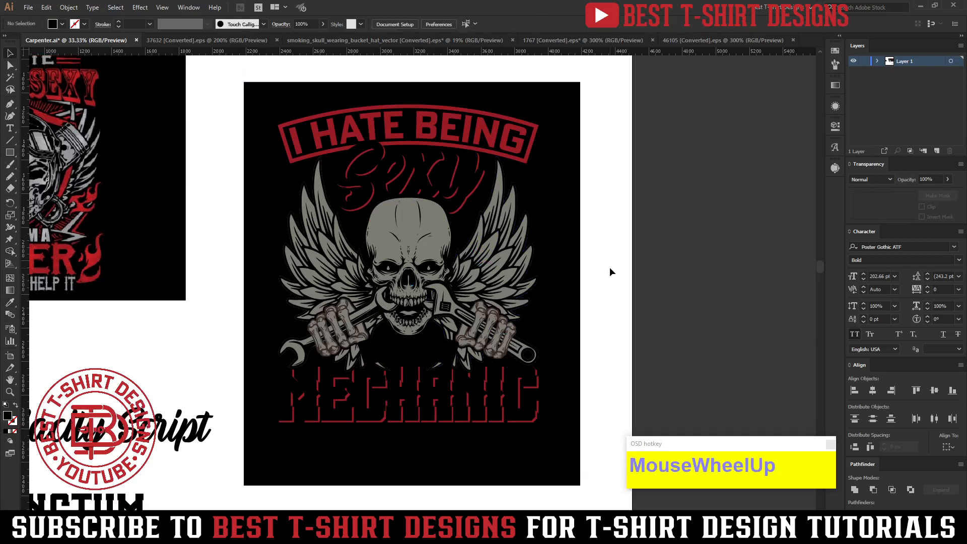
double_click(452, 174)
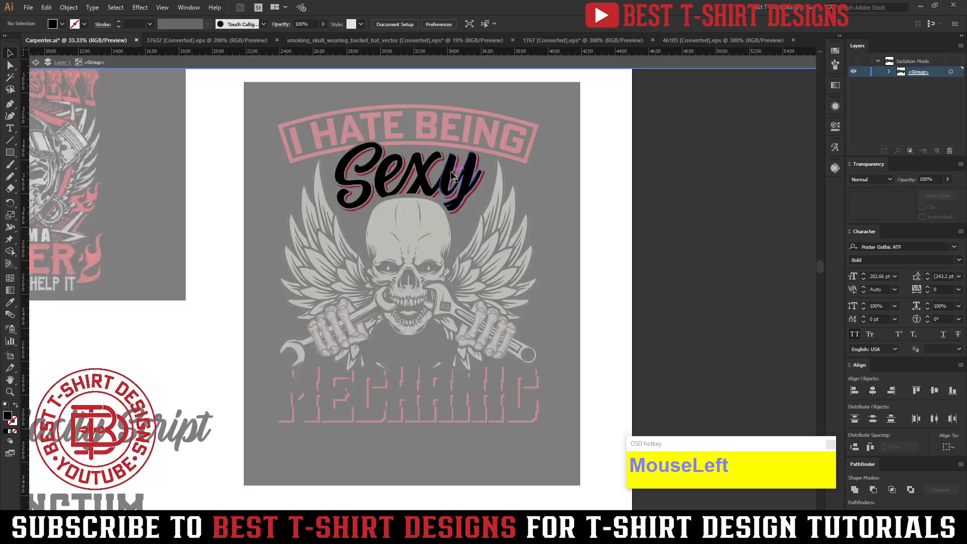
left_click(452, 175)
key("i")
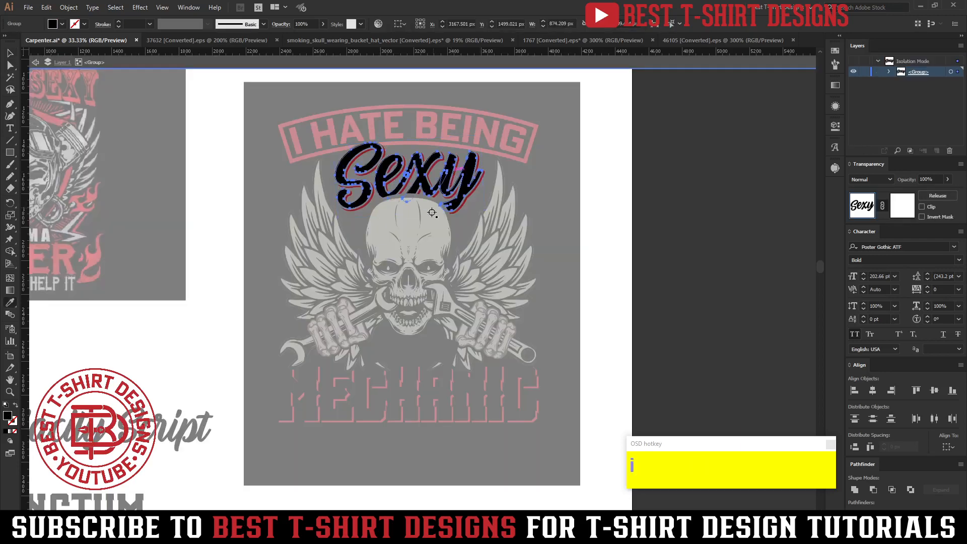
left_click(427, 222)
key("v")
double_click(586, 245)
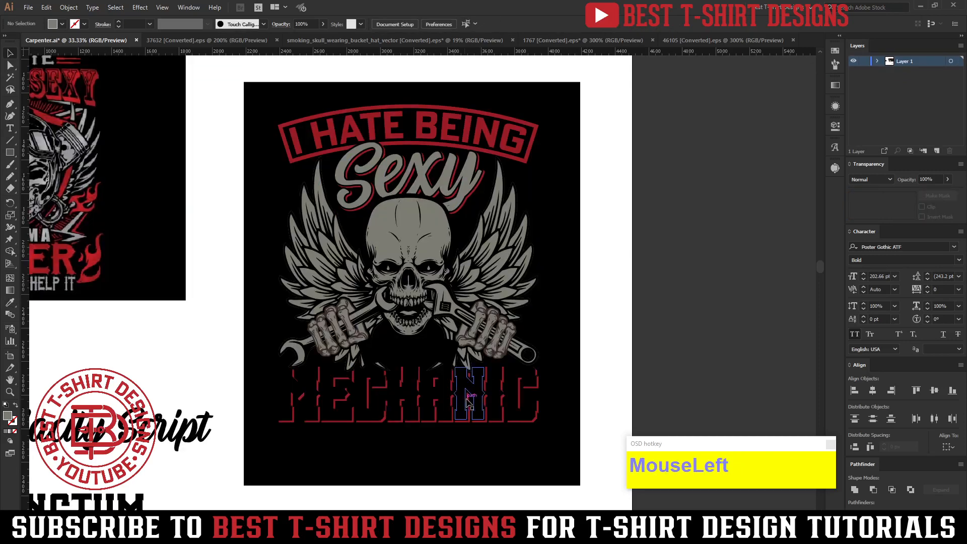
Isolate the "MECHANIC" group and recolor its black front lettering with the artwork's grey, keeping the red shadow.
double_click(480, 394)
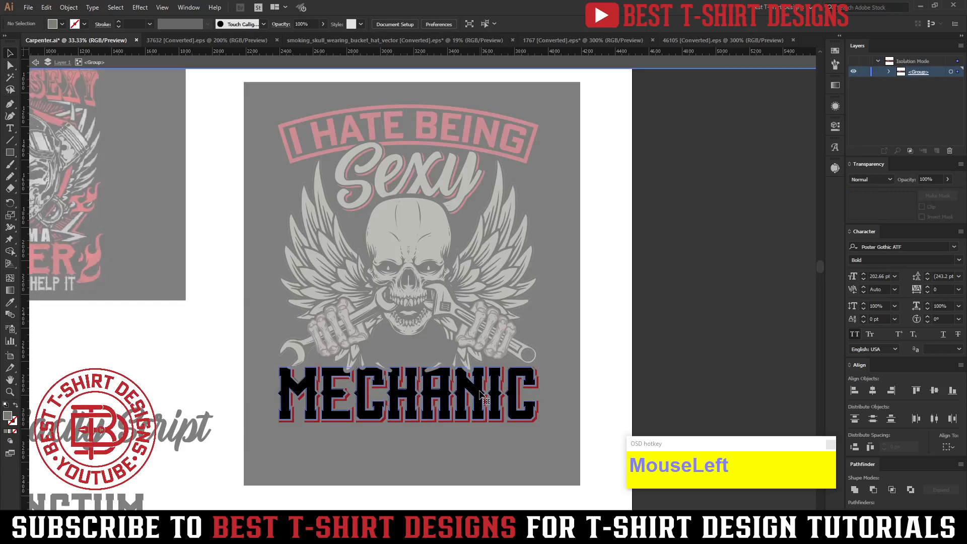
left_click(480, 393)
key("i")
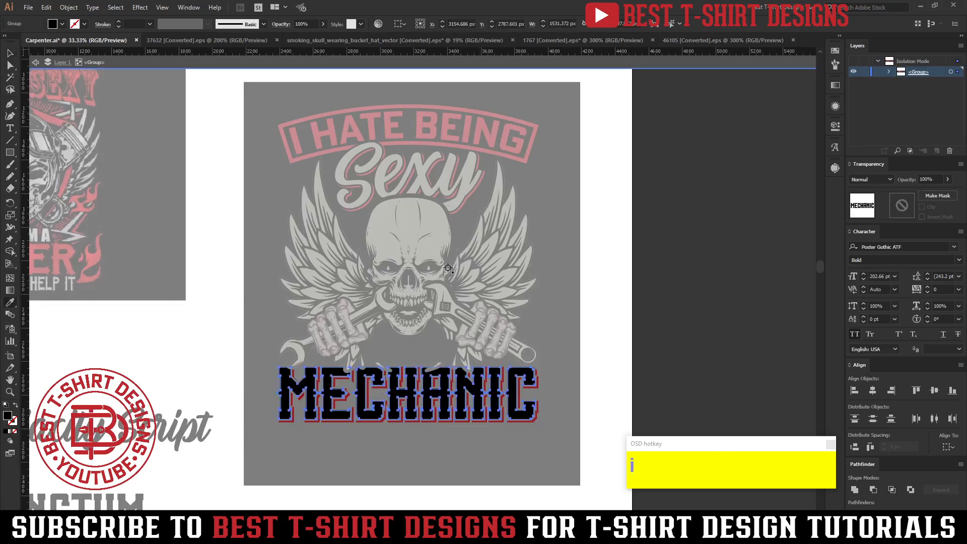
left_click(542, 325)
key("v")
double_click(606, 344)
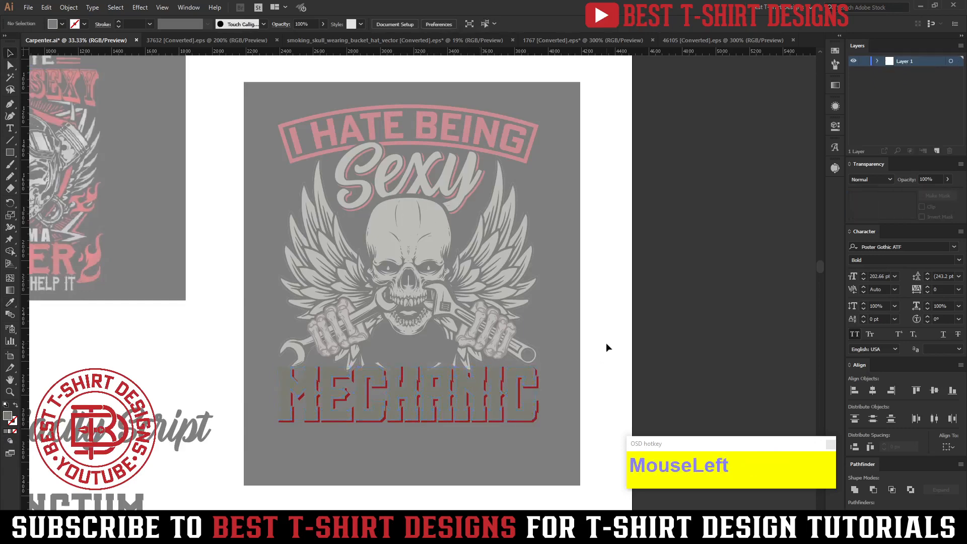
Recolor the "I CAN'T HELP IT" line and its side stripes with the red sampled from the "I HATE BEING" banner.
left_click(432, 443)
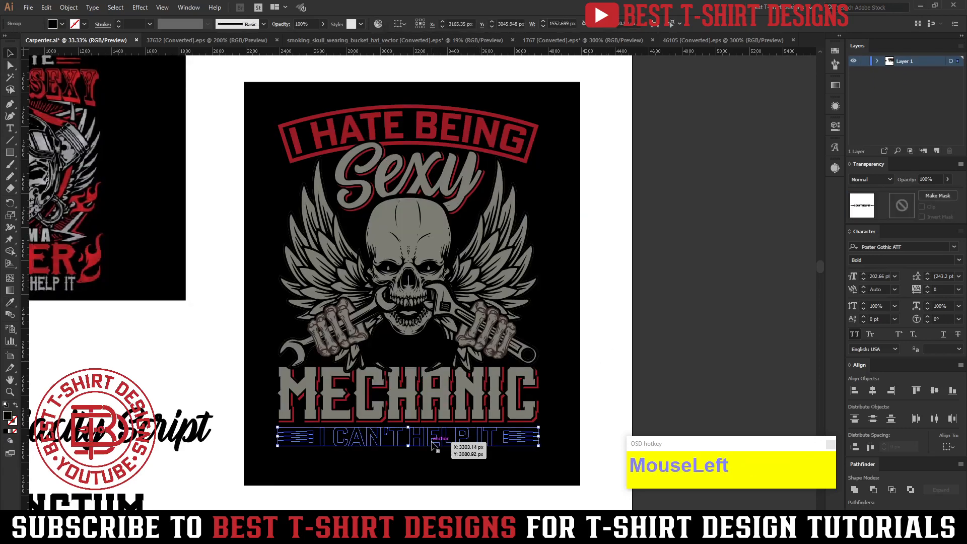
key("i")
left_click(429, 122)
key("v")
left_click(615, 362)
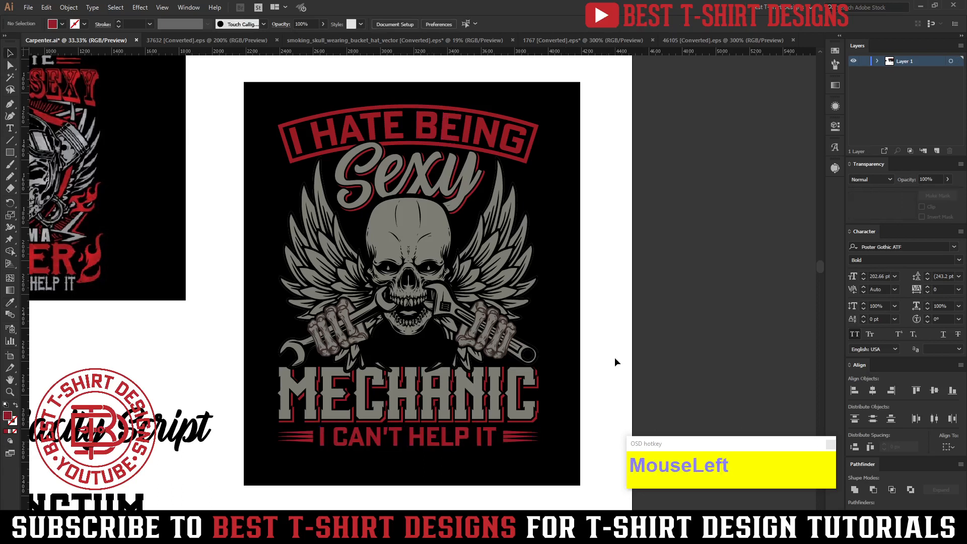
Recolor the "BUT I'M A" banner with the red sampled from the "I HATE BEING" lettering.
left_click(419, 341)
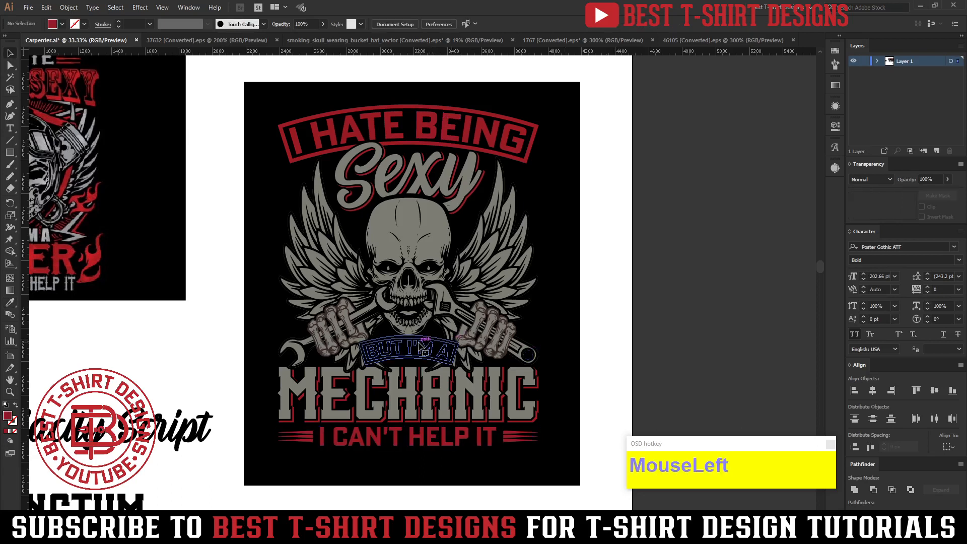
key("i")
left_click(445, 124)
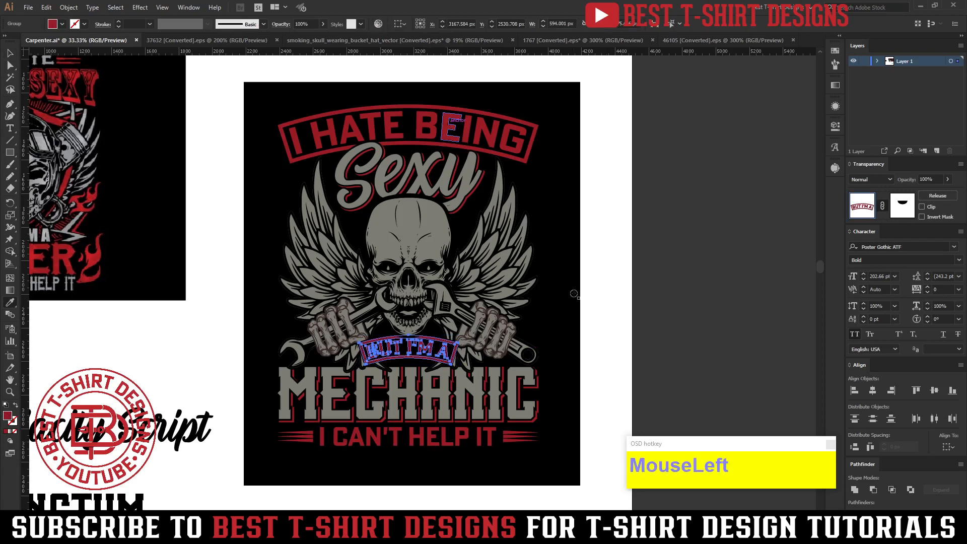
key("v")
left_click(597, 312)
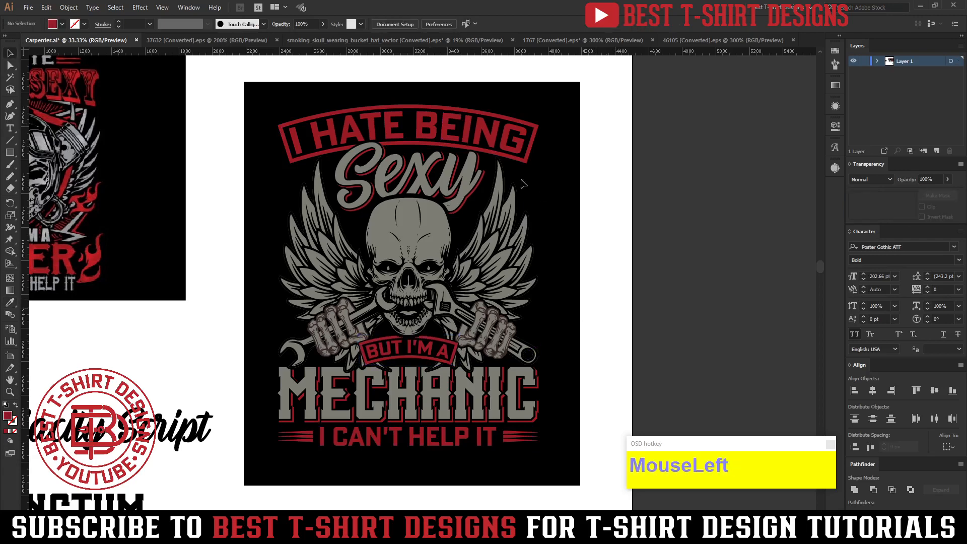
Isolate the top banner and recolor only its "I HATE BEING" letters with the artwork's grey.
double_click(485, 140)
key("i")
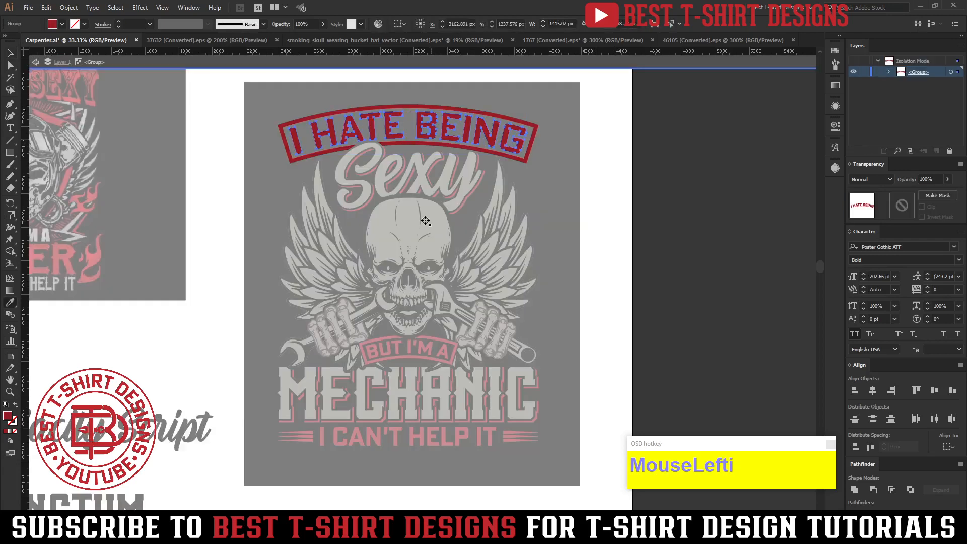
left_click(542, 248)
key("v")
double_click(567, 245)
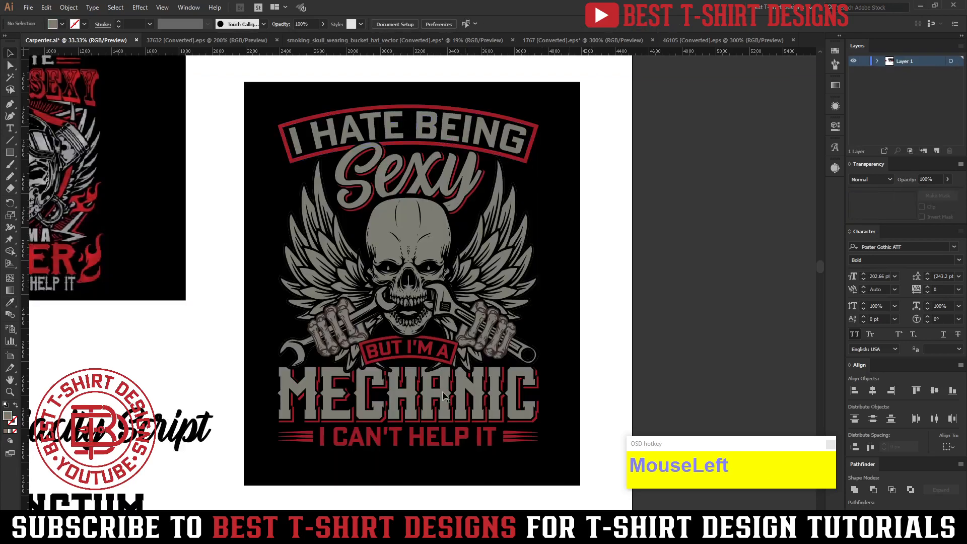
Isolate the "BUT I'M A" banner and recolor only its letters with the grey sampled from "Sexy".
double_click(424, 351)
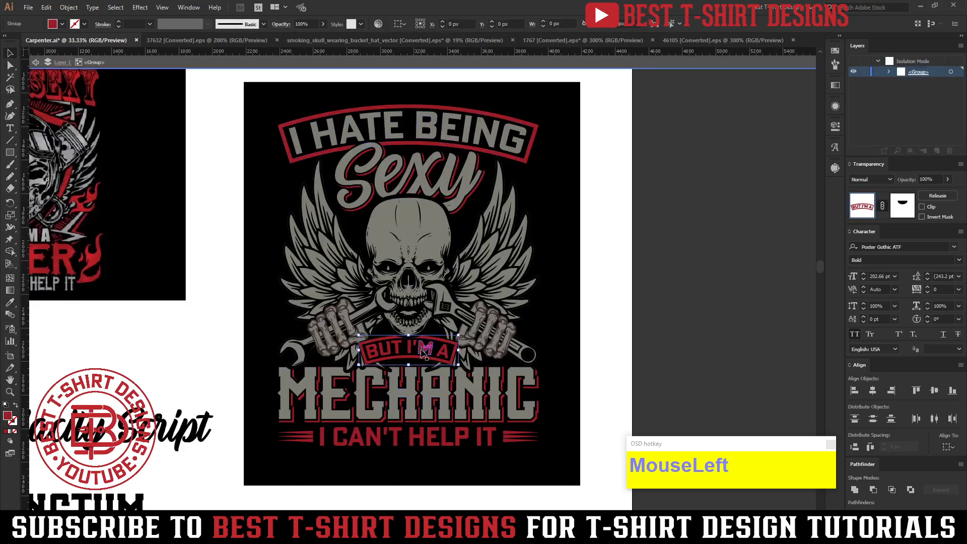
key("i")
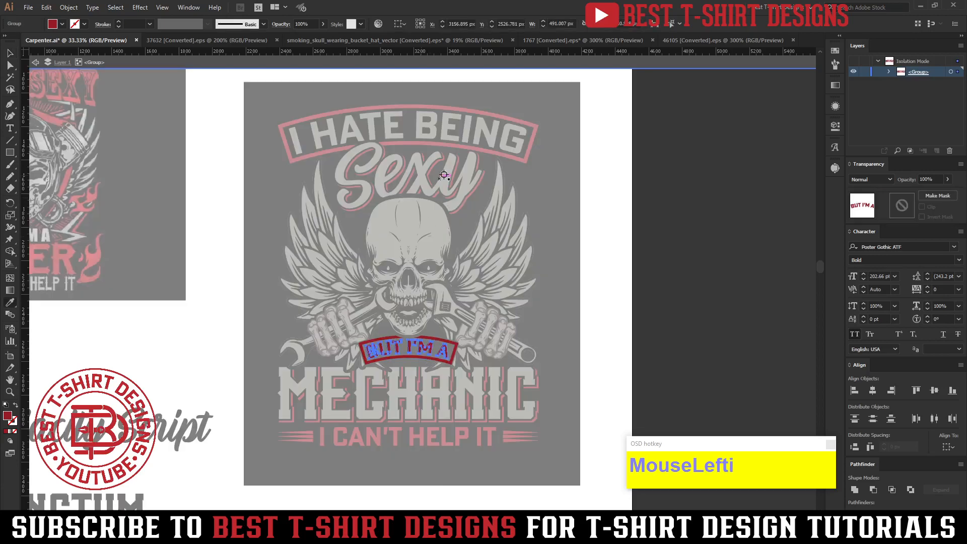
left_click(443, 175)
key("v")
double_click(584, 313)
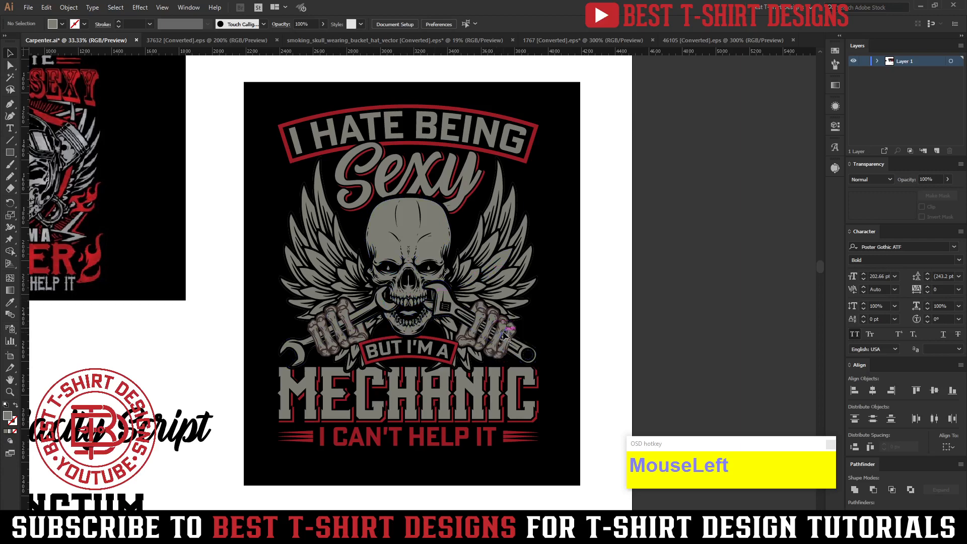
Isolate the skull artwork and enter its nested group so that the wings can be edited separately.
double_click(489, 271)
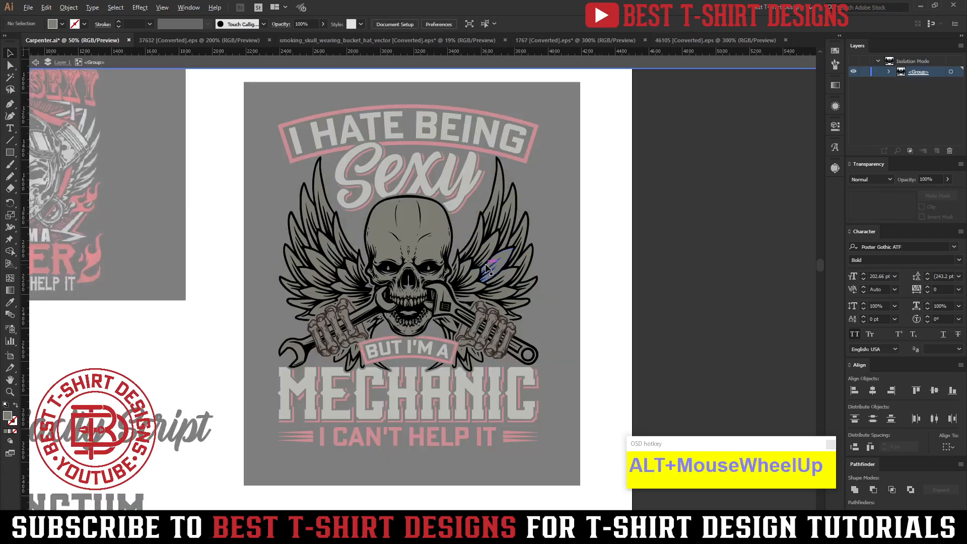
scroll(491, 271, "up", 1)
left_click(499, 269)
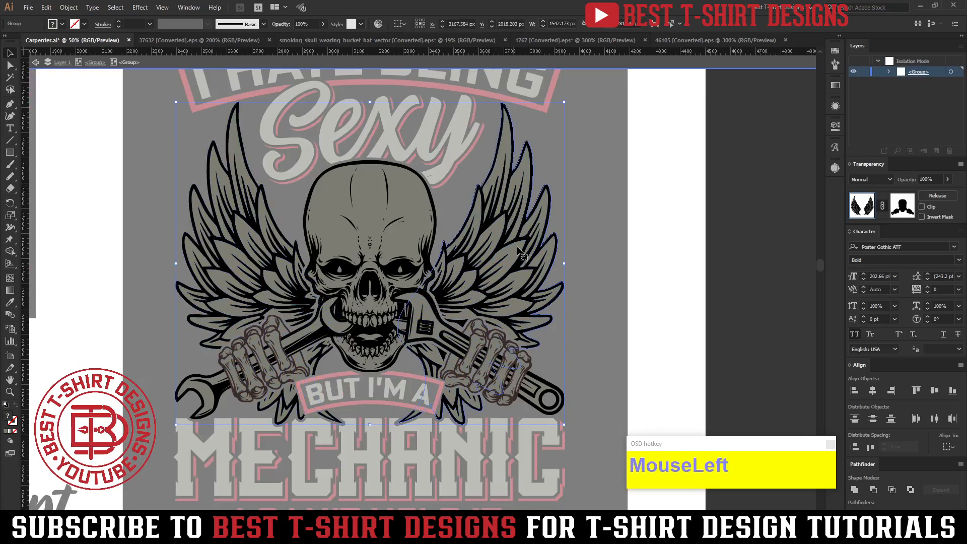
double_click(519, 253)
left_click(518, 253)
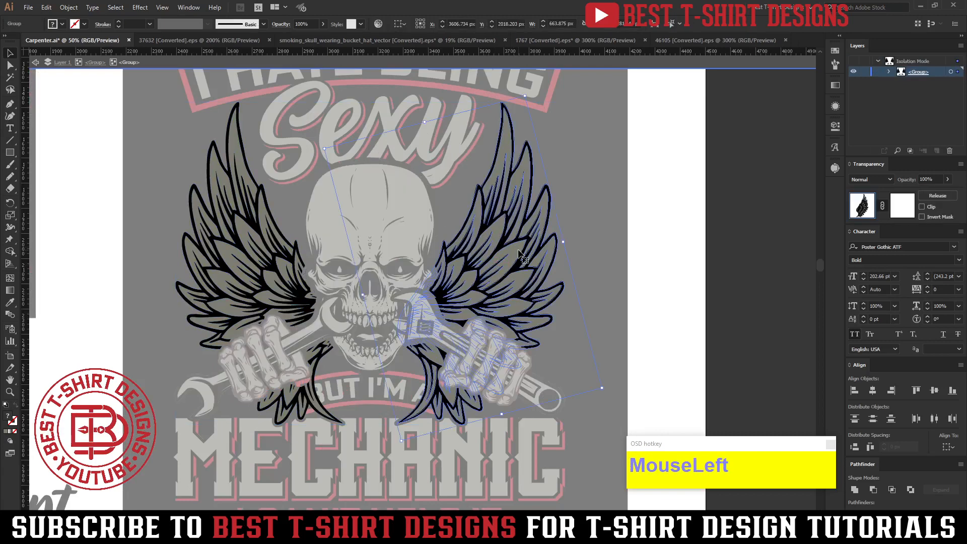
Recolor the grey feather fills of both wings with the red sampled from the "I HATE BEING" banner frame.
key("y")
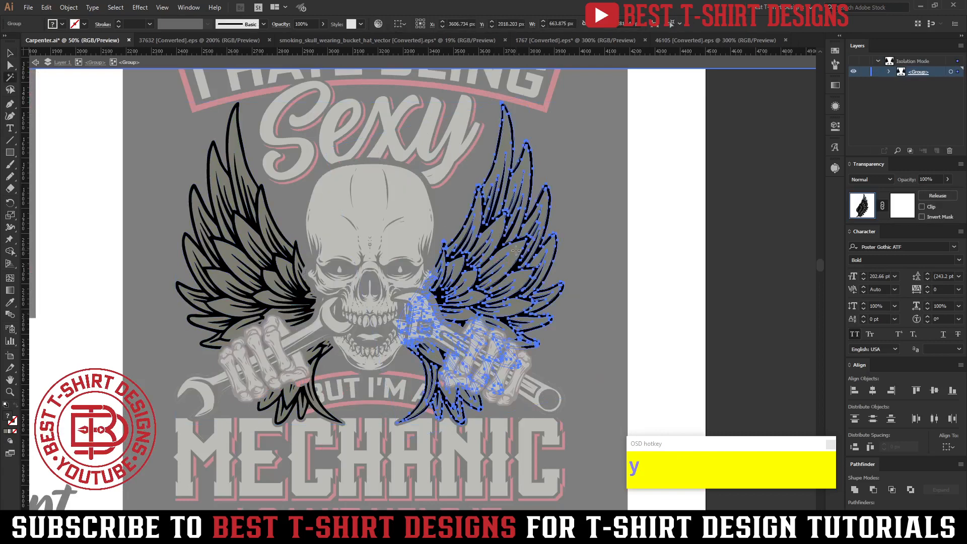
left_click(515, 250)
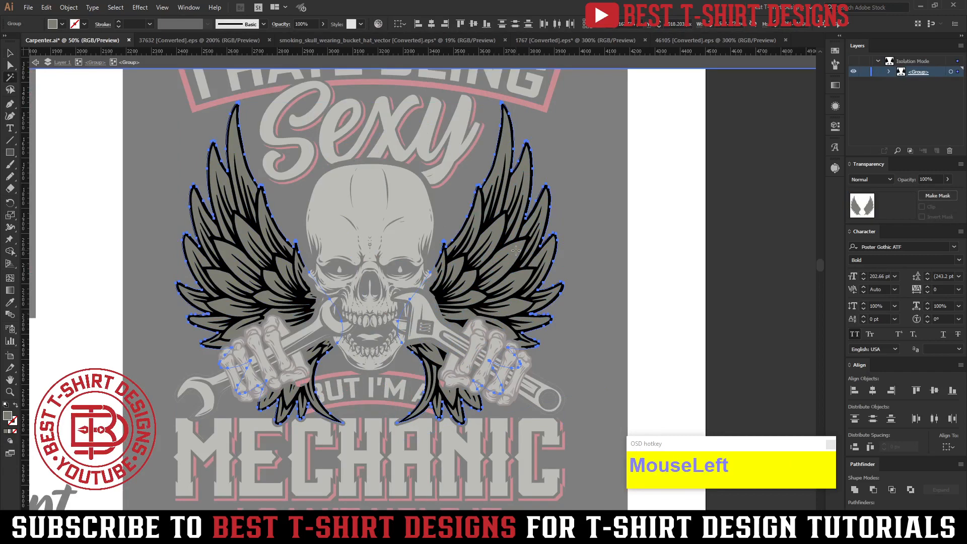
key("v")
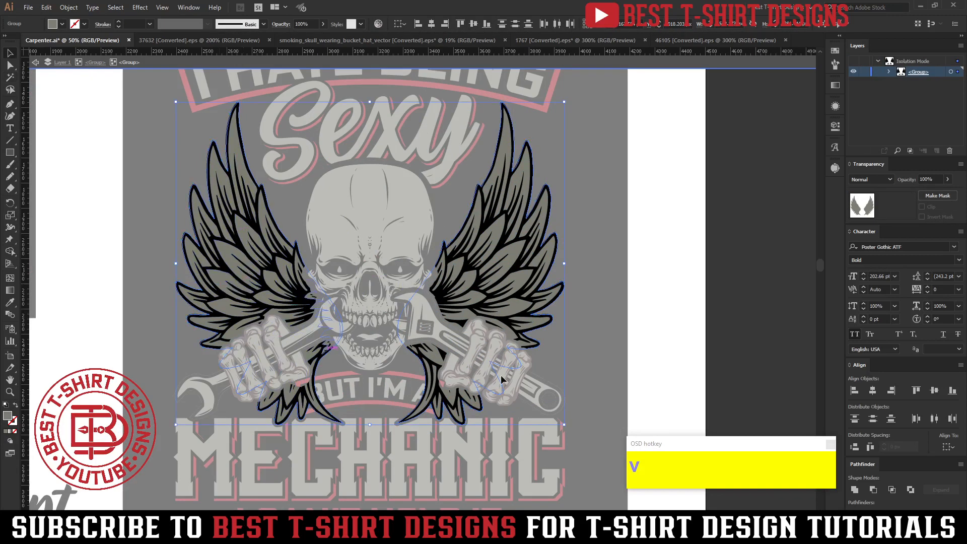
scroll(383, 403, "up", 2)
key("i")
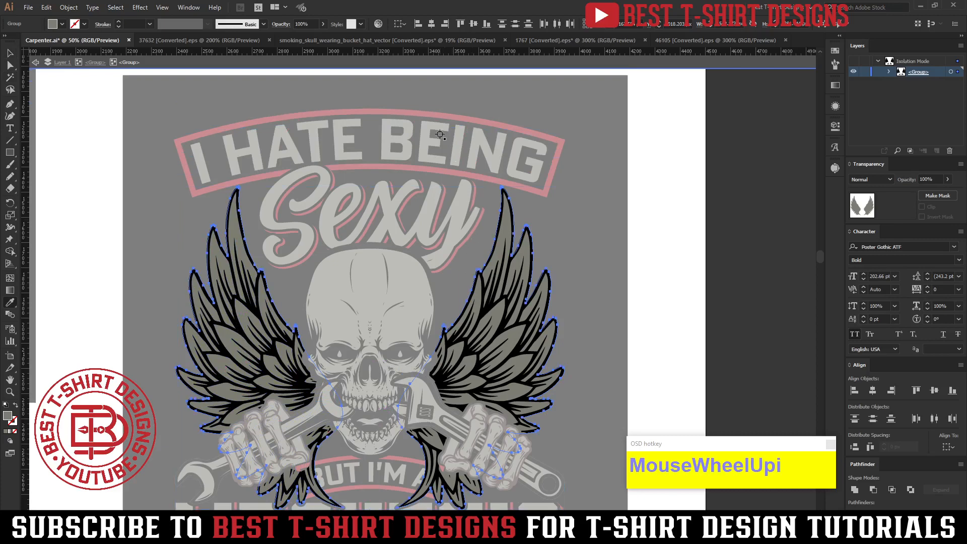
left_click(433, 115)
key("v")
double_click(619, 296)
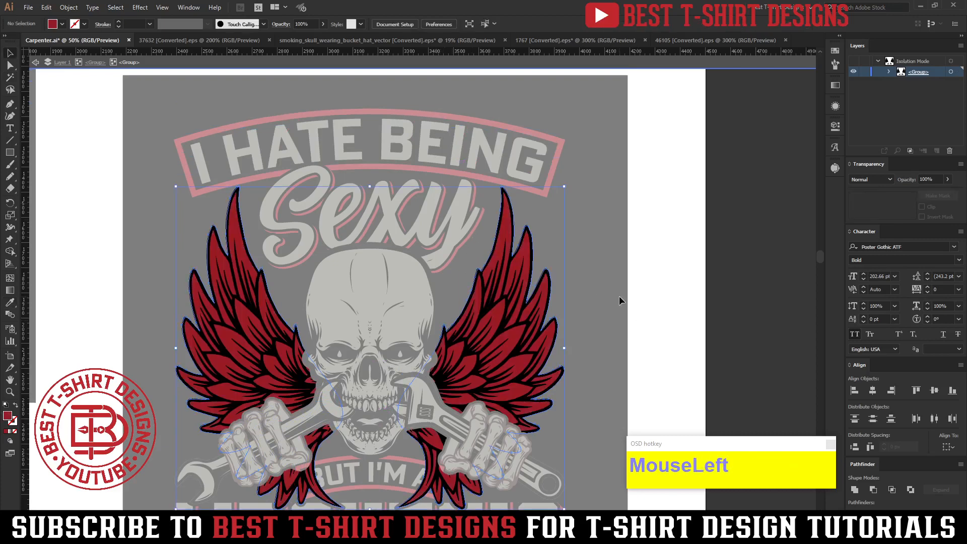
Isolate the "BUT I'M A" banner and recolor its frame with the grey sampled from the skull.
scroll(615, 297, "down", 2)
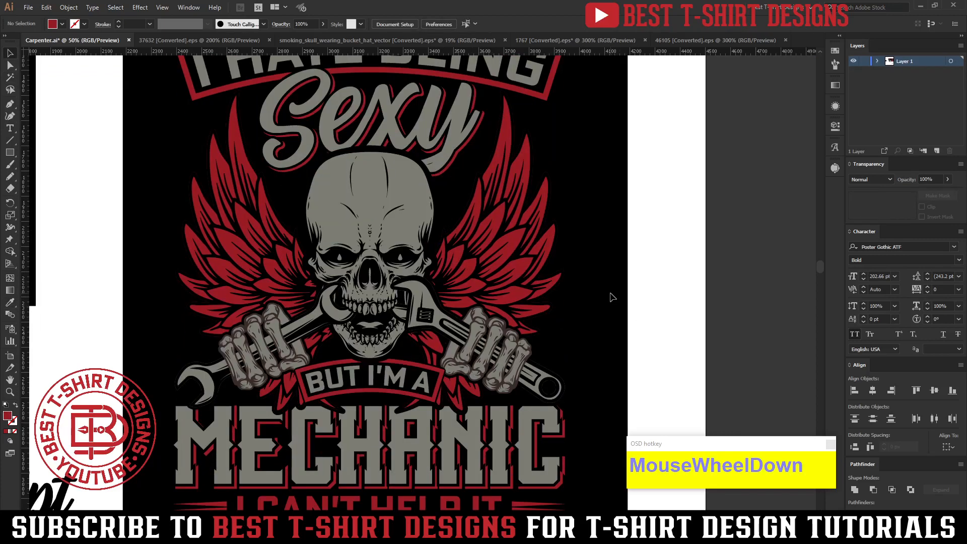
double_click(394, 379)
double_click(386, 393)
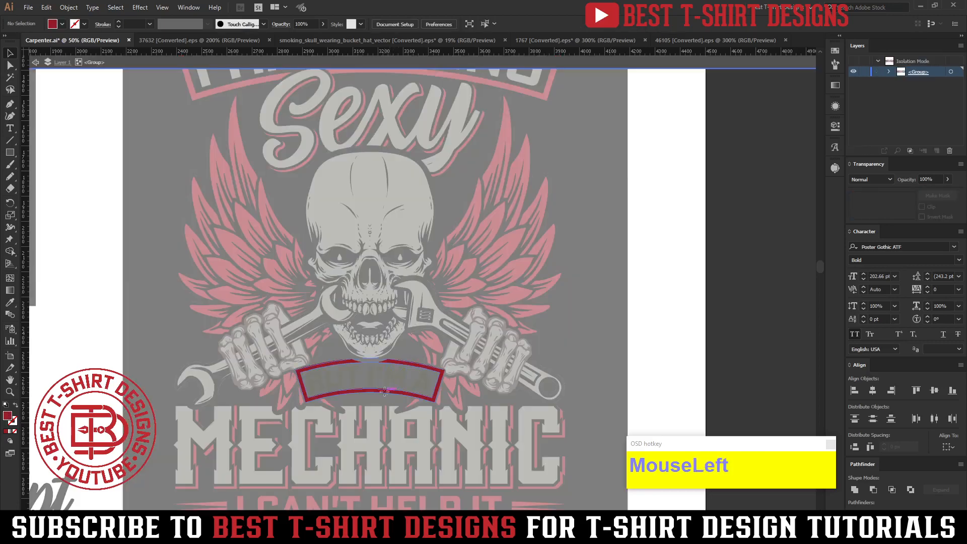
left_click(385, 392)
key("i")
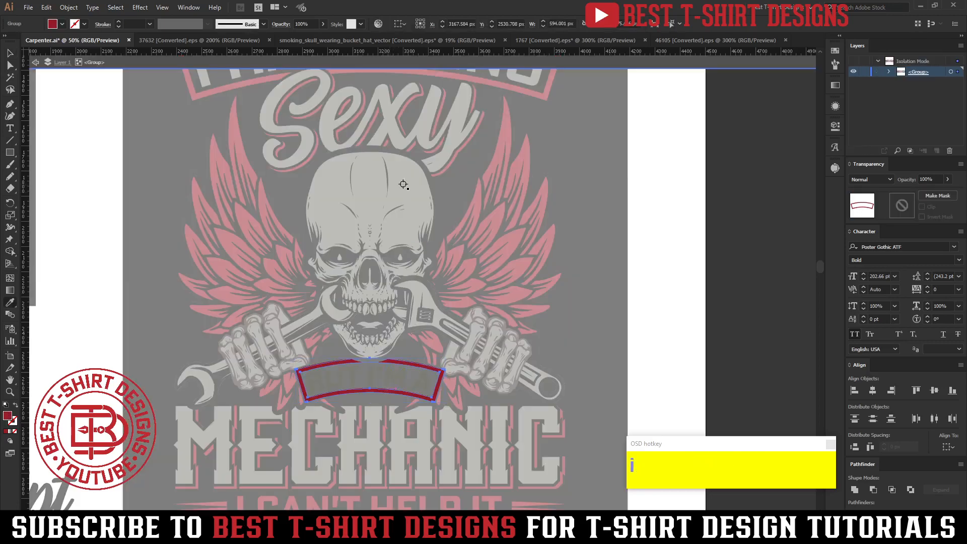
left_click(403, 184)
key("v")
Recolor the "BUT I'M A" letters with the red sampled from the wing and leave isolation mode.
left_click(389, 375)
key("i")
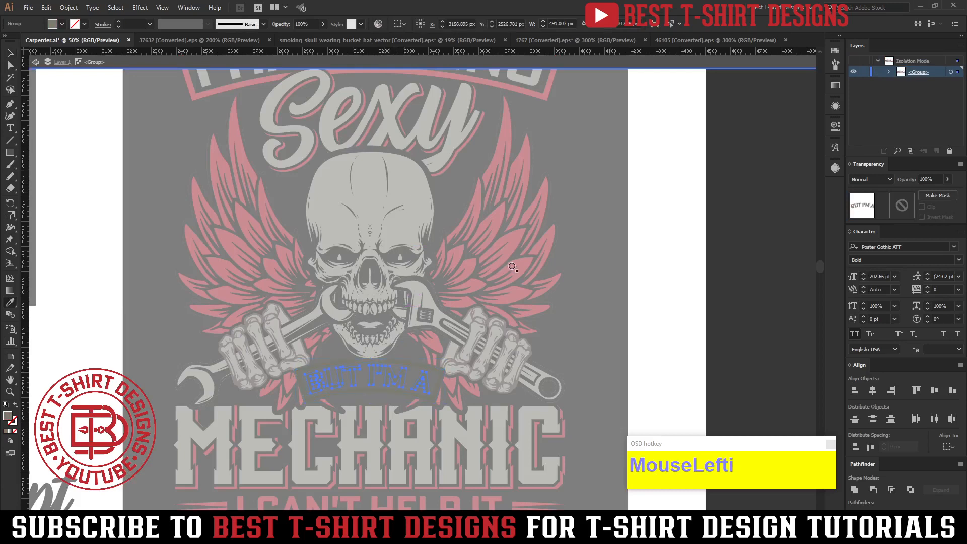
left_click(518, 267)
key("v")
double_click(612, 310)
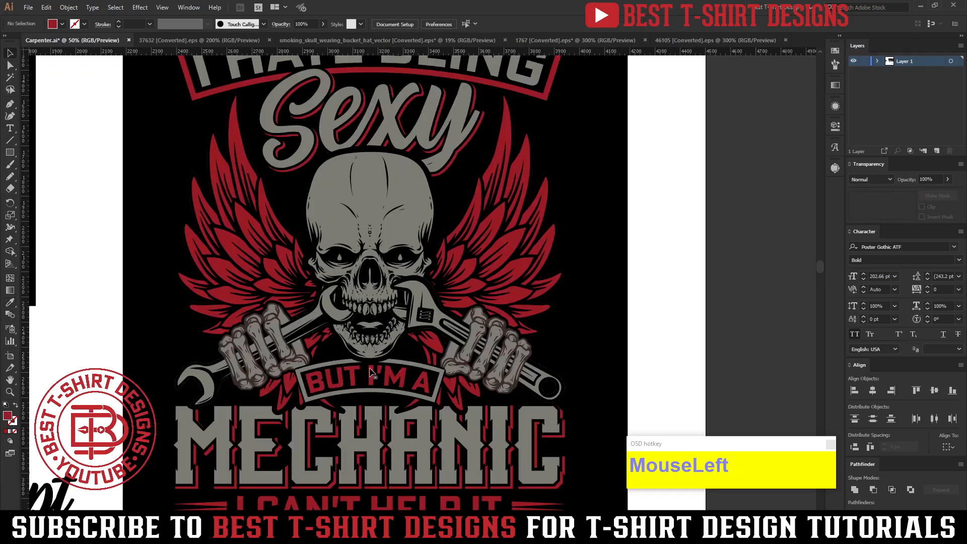
Isolate the skull, wings and wrenches artwork group.
left_click(509, 354)
double_click(510, 355)
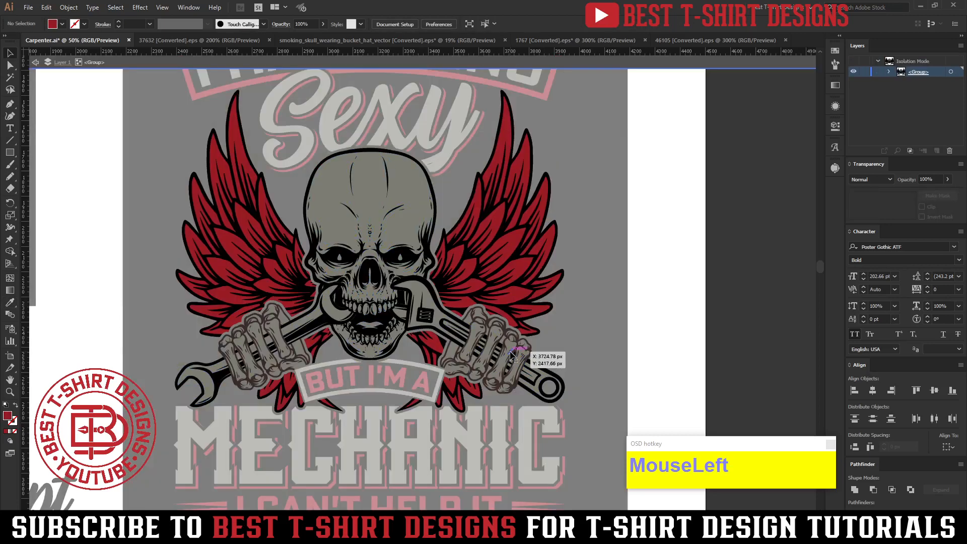
left_click(606, 334)
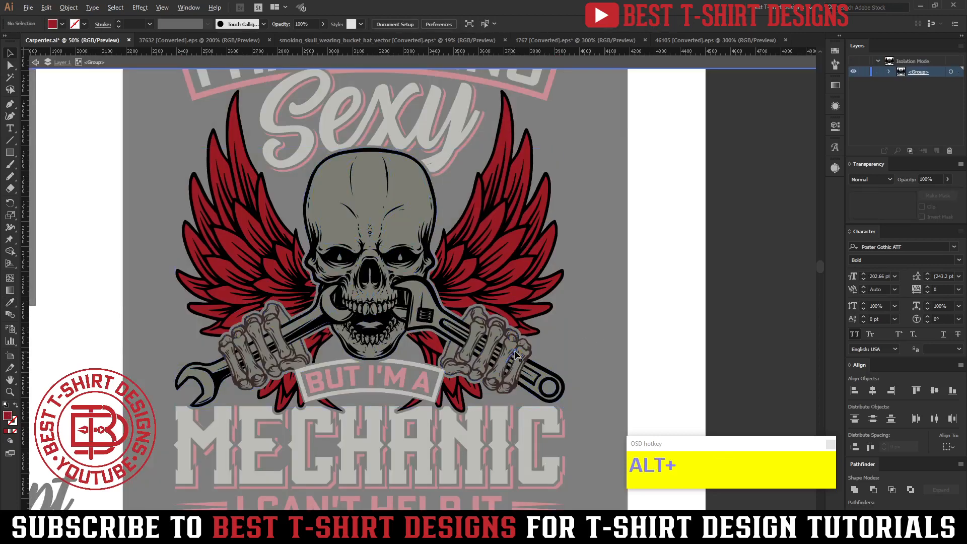
Try to fill the brown outlines of the skeletal hands with black using a Magic Wand selection.
scroll(515, 353, "up", 4, "alt")
key("y")
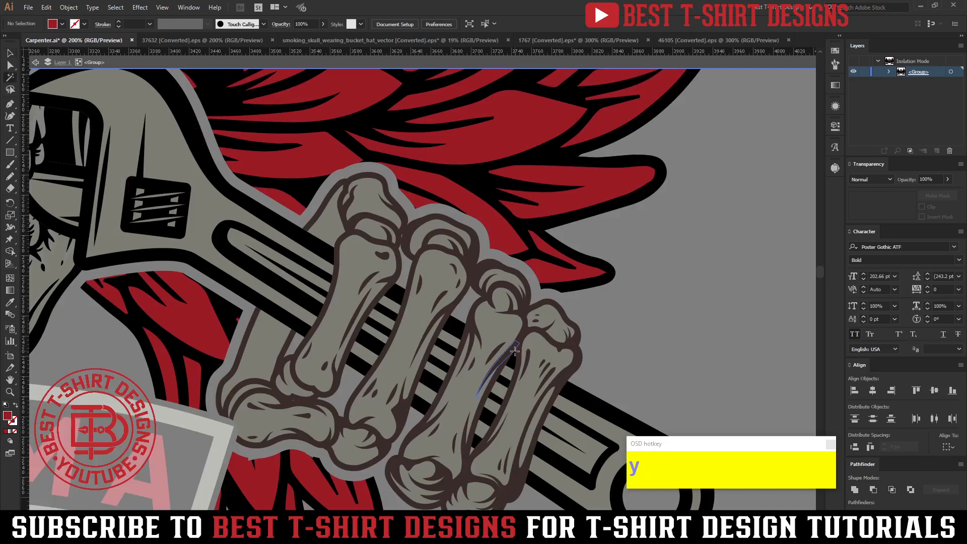
left_click(527, 305)
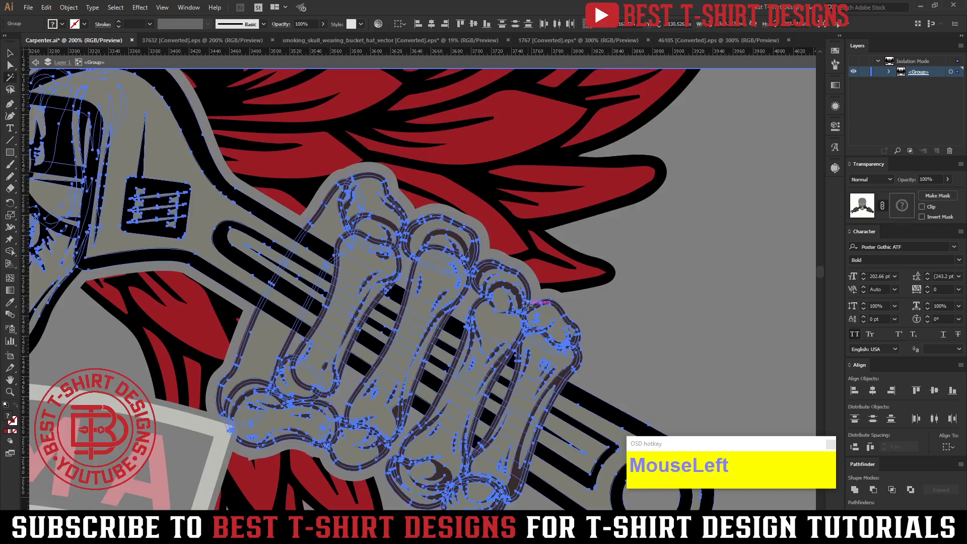
scroll(528, 306, "down", 5, "alt")
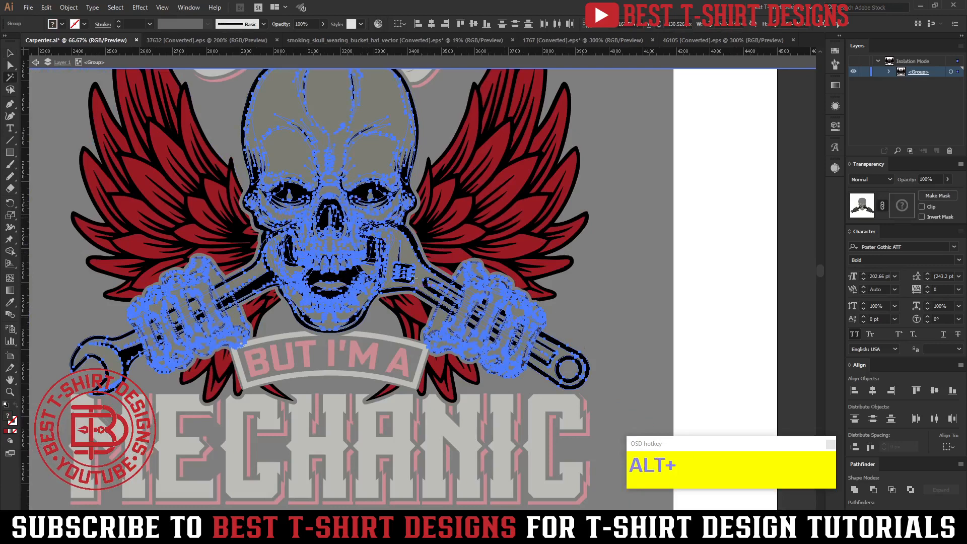
key("v")
left_click(63, 25)
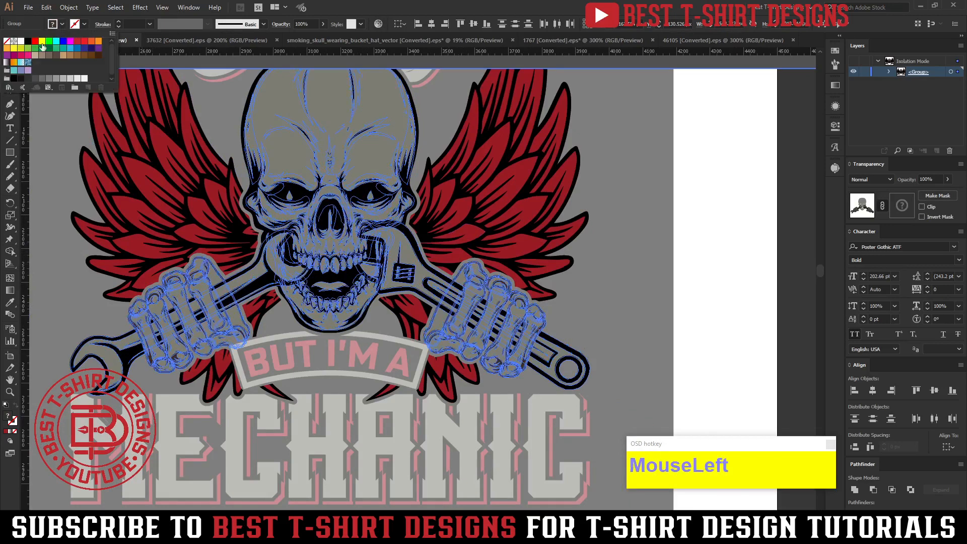
left_click(28, 42)
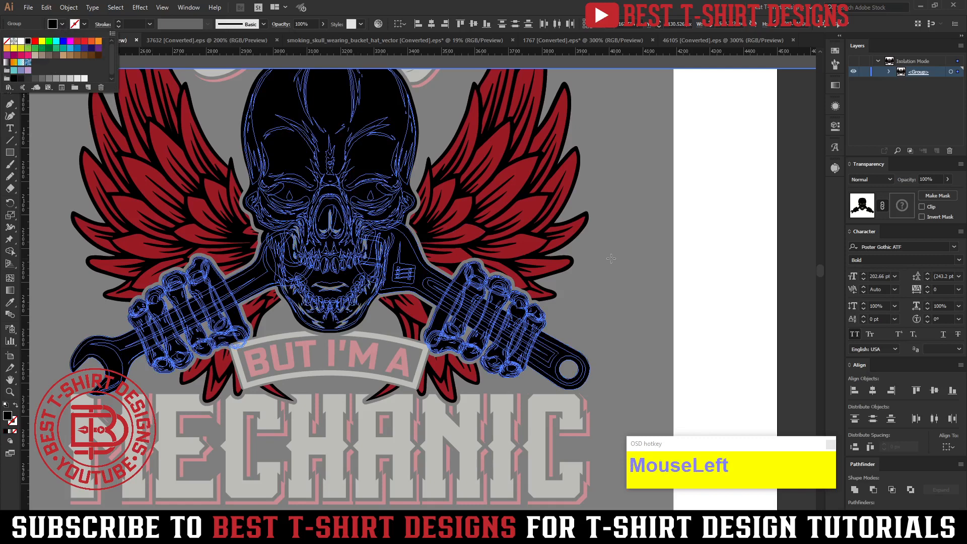
left_click(627, 258)
left_click(627, 257)
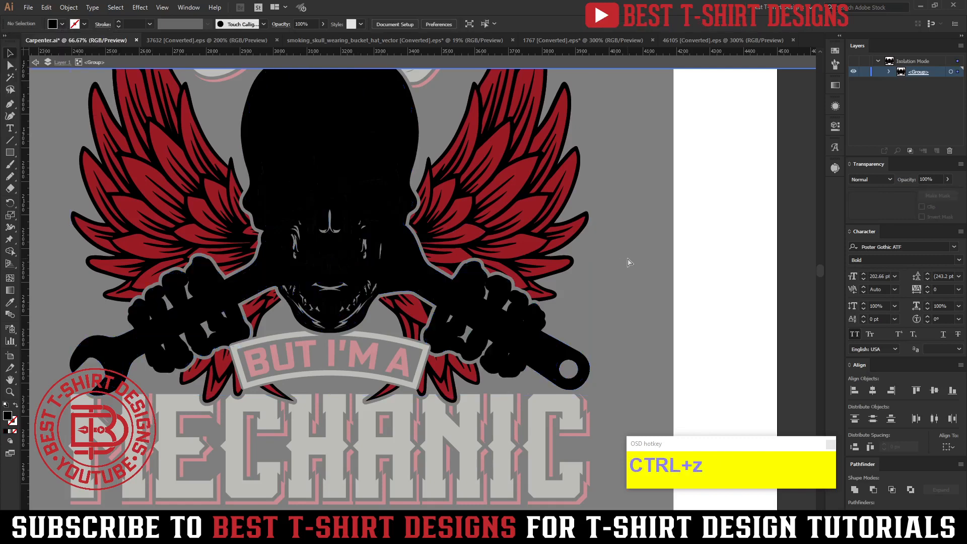
key("ctrl+z")
left_click(600, 289)
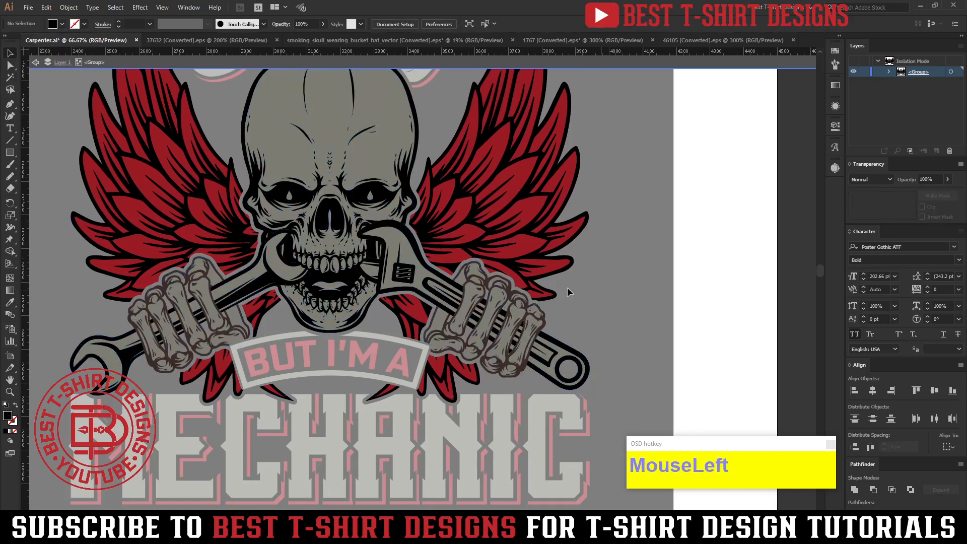
Draw a small square of about 84 px beside the artwork and fill it with the brown sampled from the hand outlines.
left_click(10, 152)
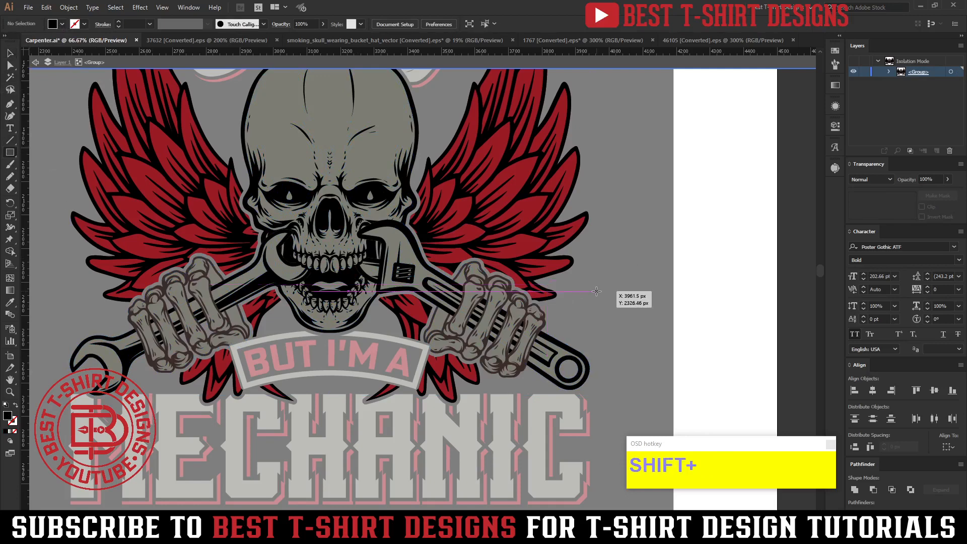
left_click_drag(596, 291, 625, 320)
key("i")
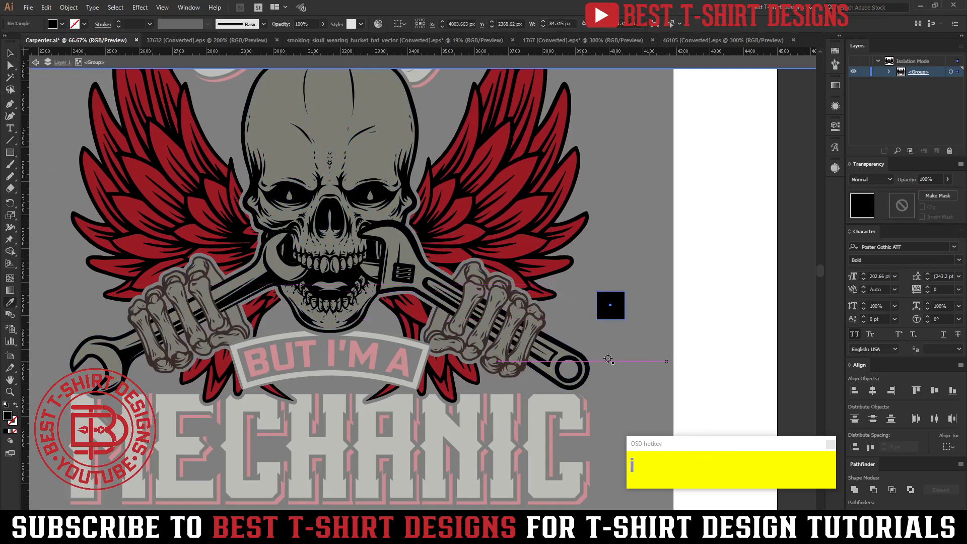
scroll(533, 303, "up", 3)
left_click(532, 297)
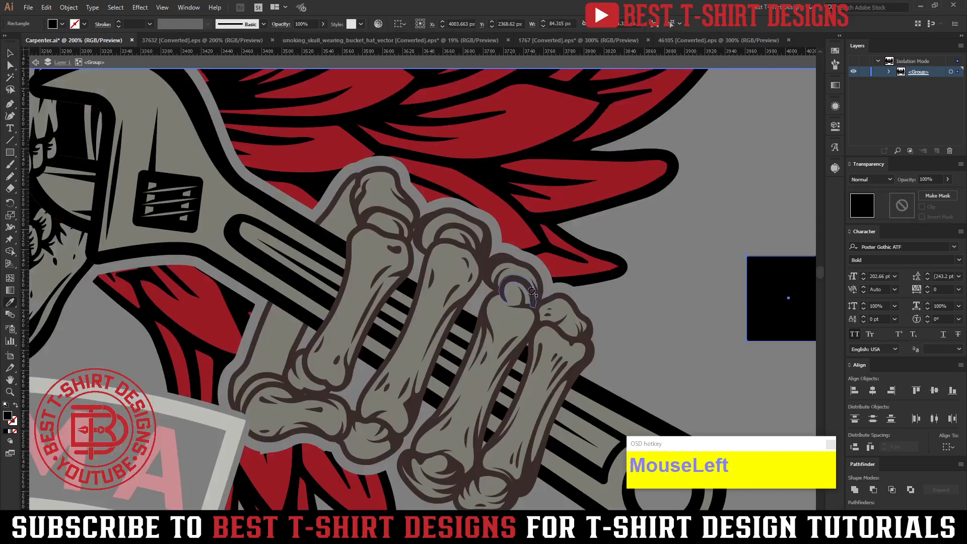
scroll(413, 298, "down", 3)
key("v")
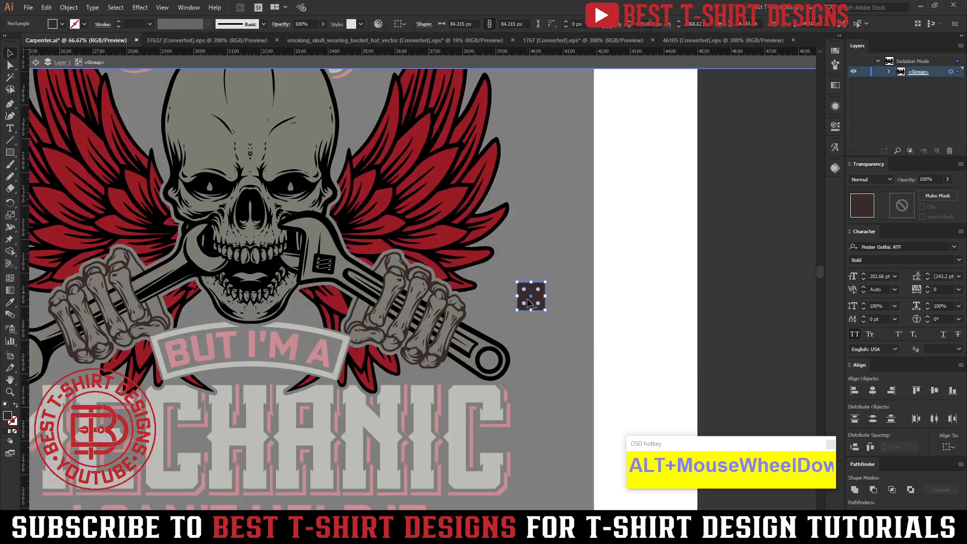
Select all objects sharing the square's brown fill and recolor them with the black sampled from the skull artwork's outlines.
left_click(528, 302)
left_click(119, 10)
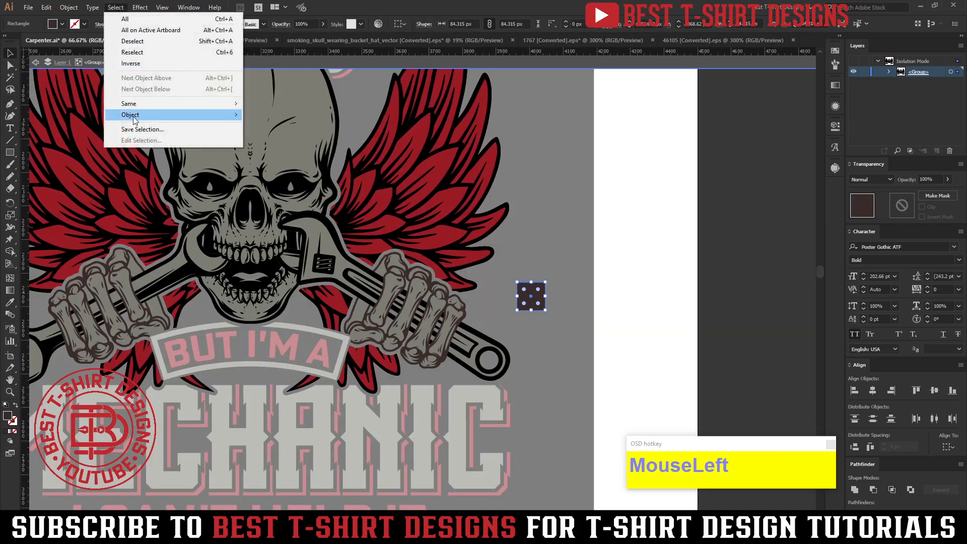
mouse_move(136, 104)
left_click(275, 147)
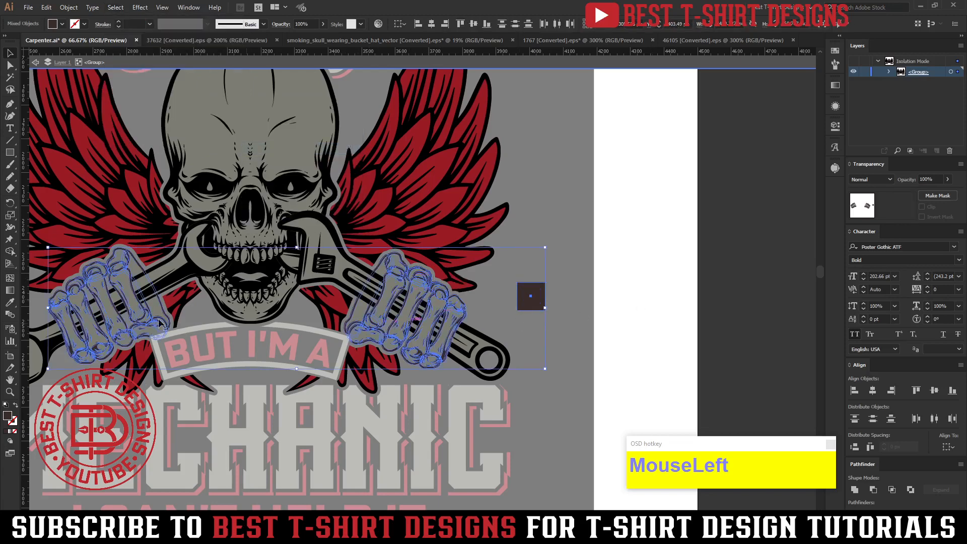
key("i")
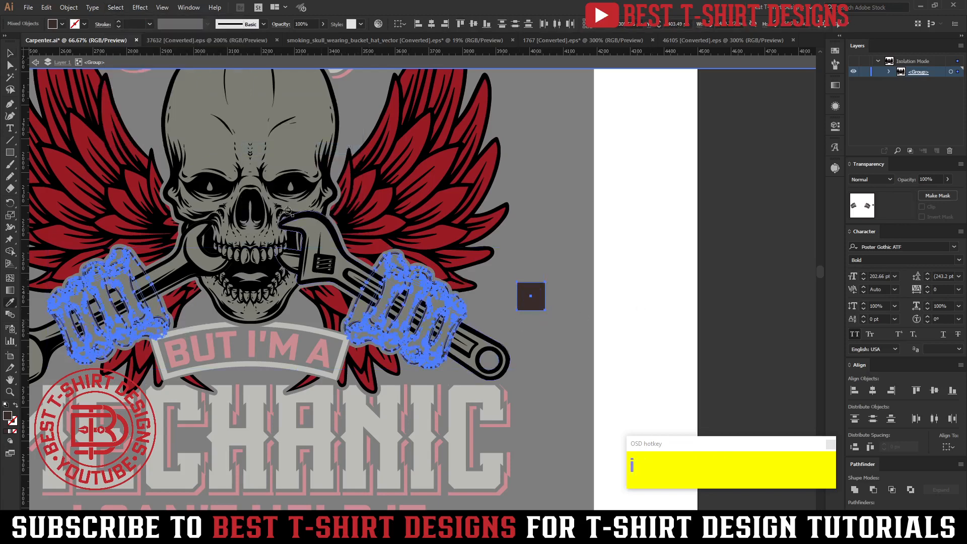
left_click(300, 183)
key("v")
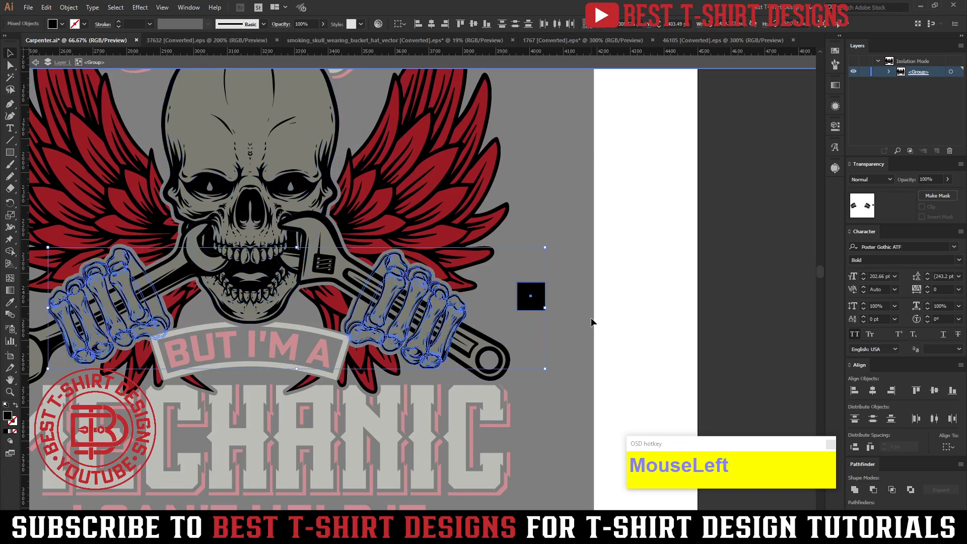
left_click(579, 317)
Resample the square's fill from the artwork's black outline, select all objects with the same fill, and deselect them.
left_click(537, 298)
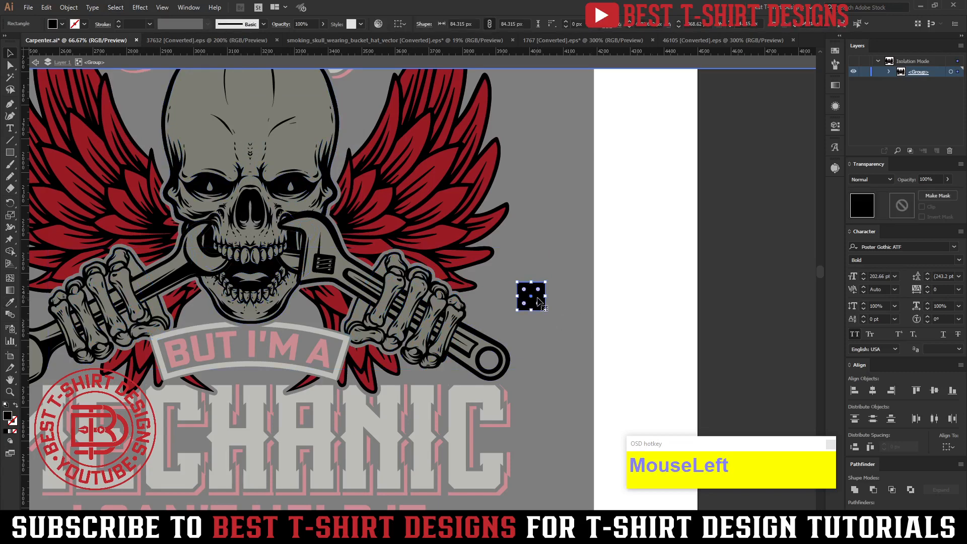
key("i")
left_click(302, 201)
key("v")
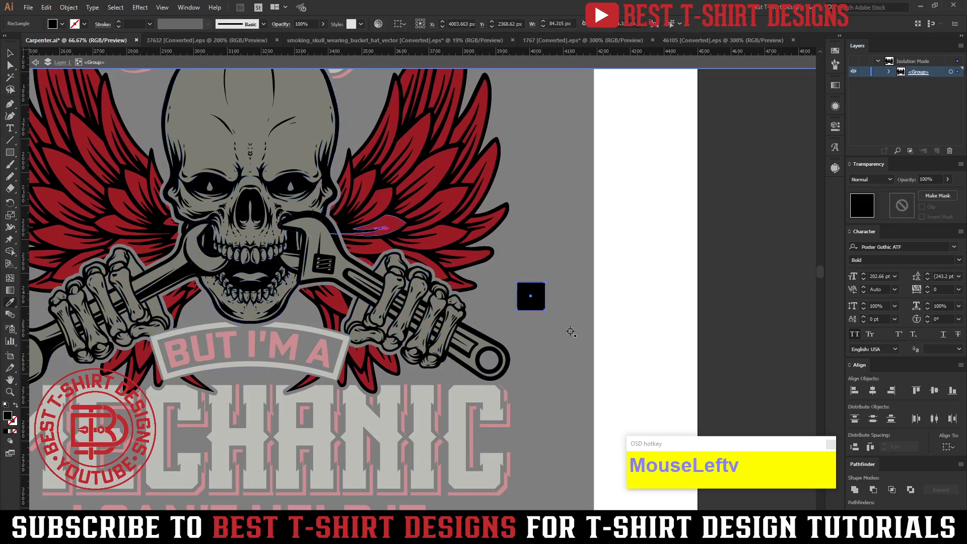
key("ctrl+w")
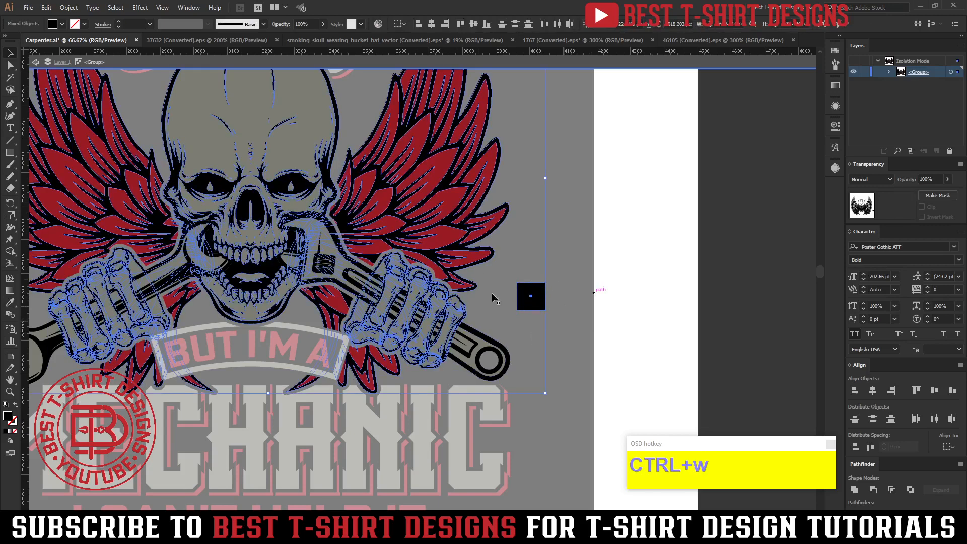
left_click(62, 24)
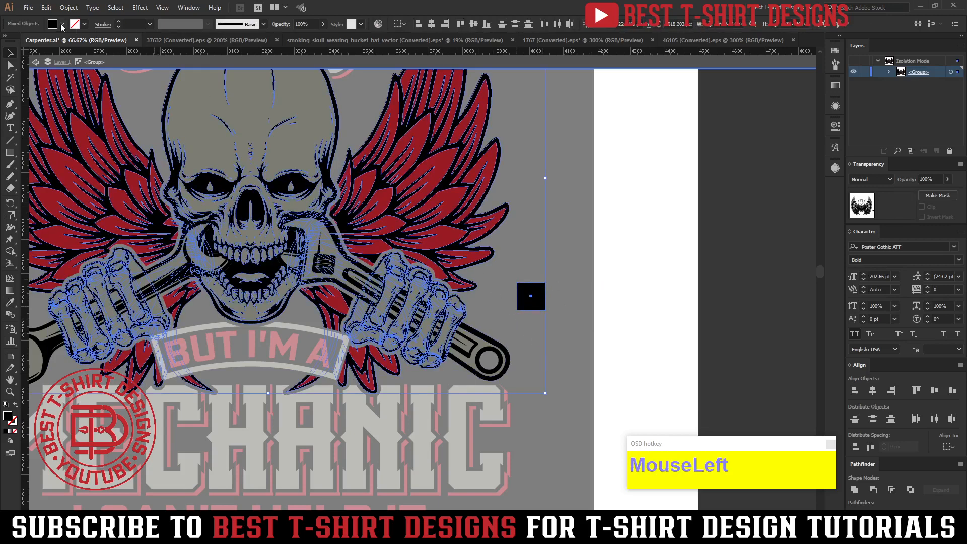
left_click(581, 338)
left_click(502, 314)
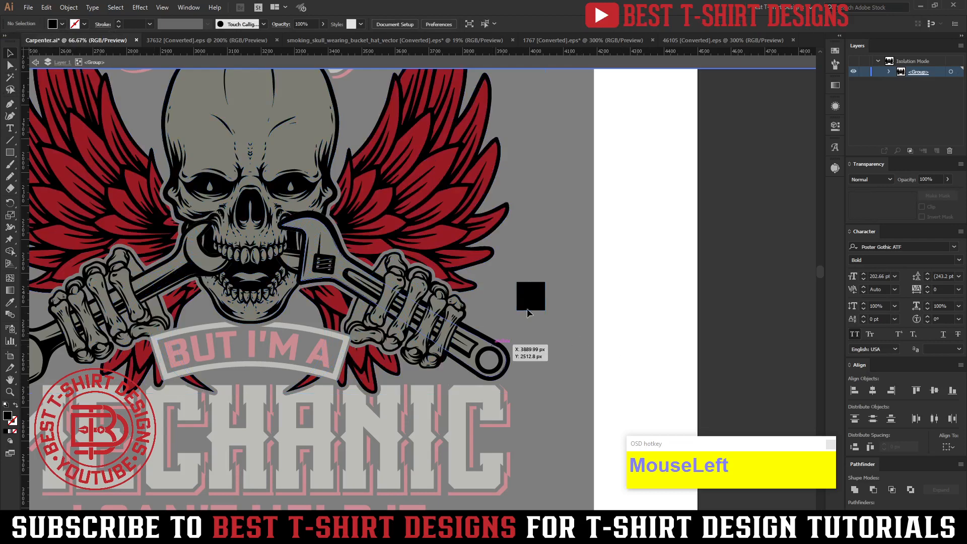
Sample the wrench's black outline onto the small square, select all objects sharing that fill, and fill them with the black swatch.
left_click(530, 296)
key("i")
left_click(485, 339)
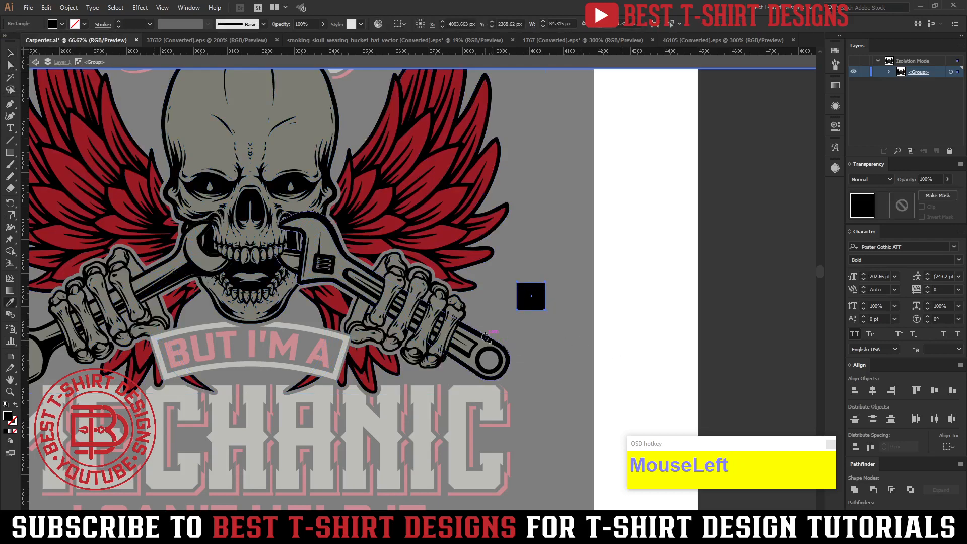
key("ctrl+a")
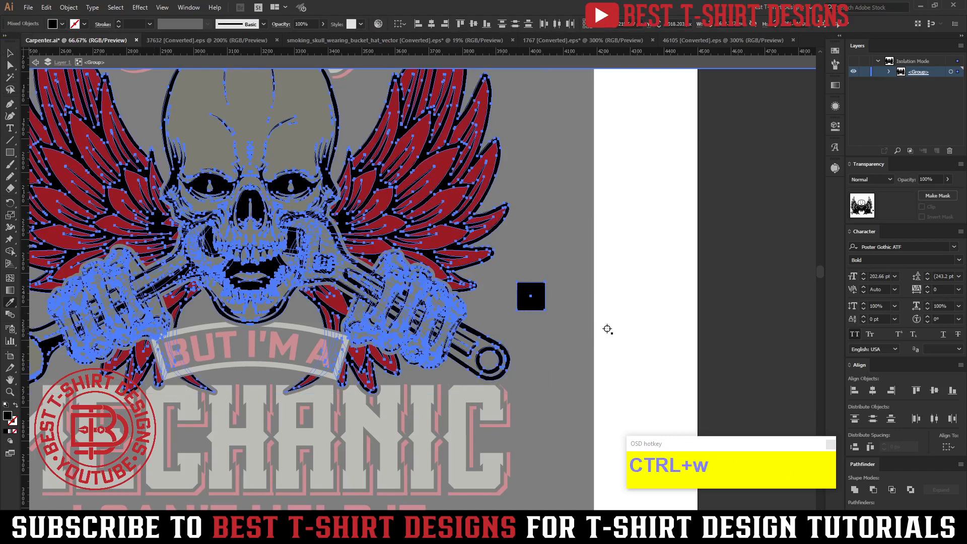
key("v")
left_click(62, 24)
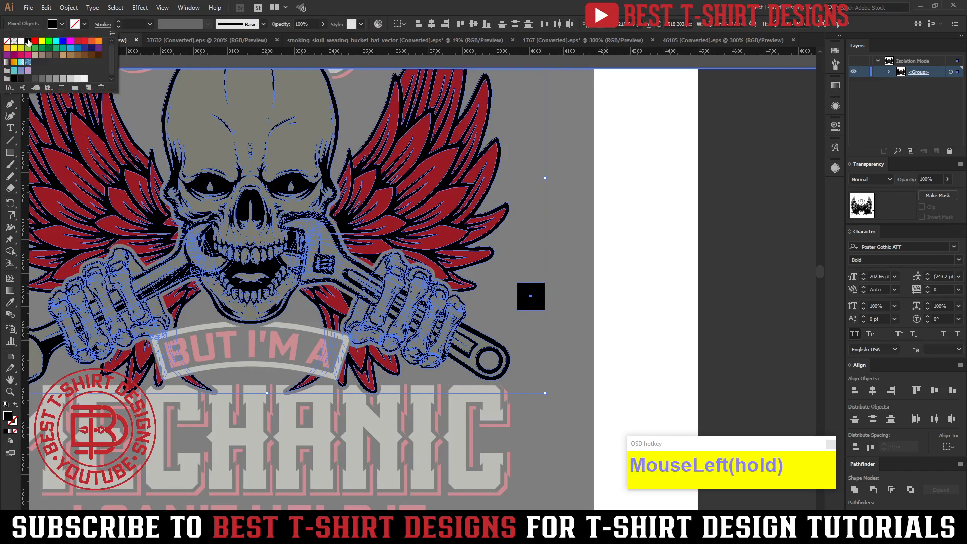
left_click(551, 324)
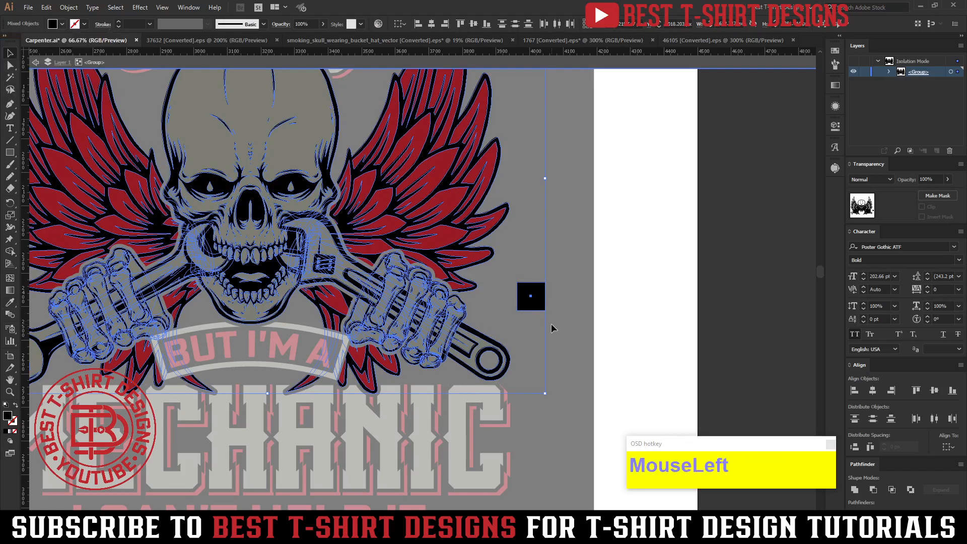
Delete the black sample square beside the artwork and leave the skull group's isolation mode.
left_click(557, 277)
left_click(529, 298)
key("Delete")
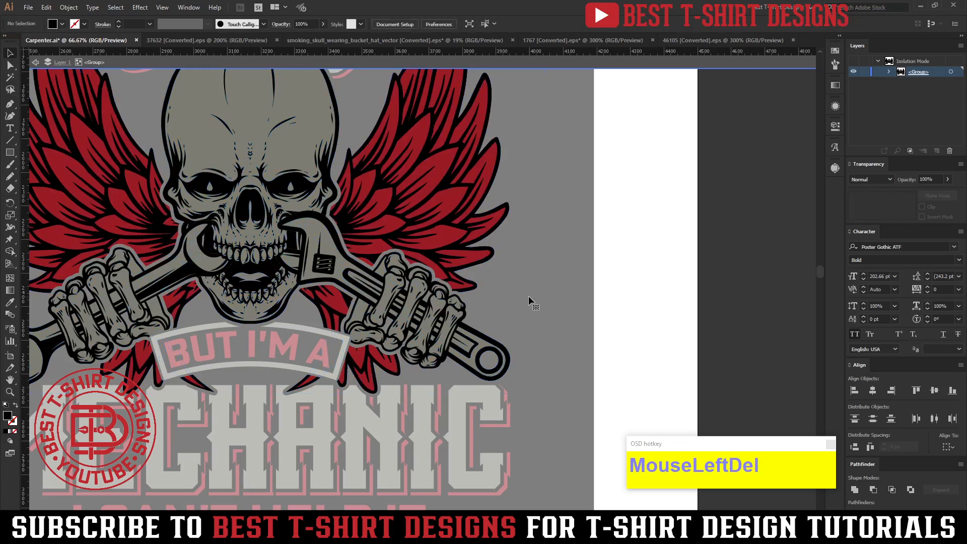
scroll(557, 268, "down", 1)
double_click(533, 259)
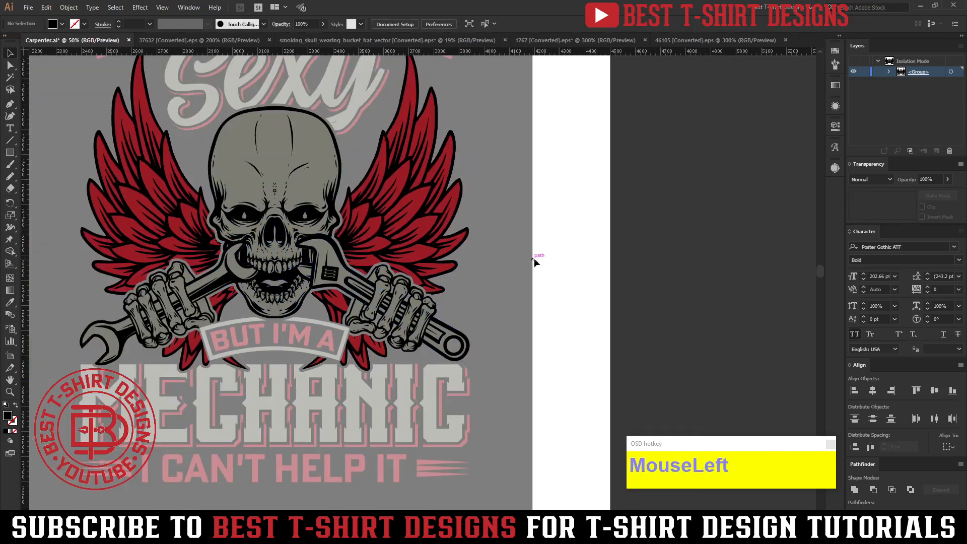
scroll(530, 297, "down", 1)
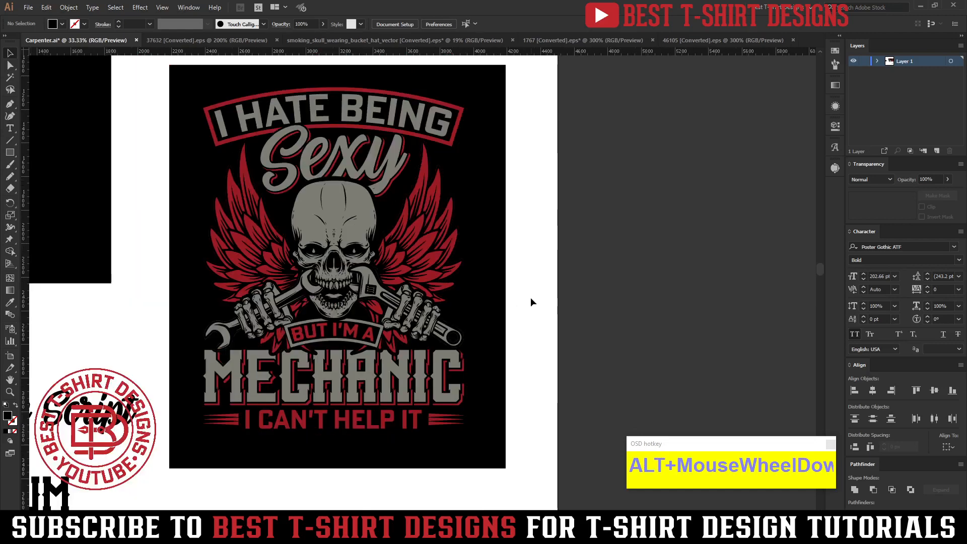
scroll(530, 297, "up", 1)
left_click(530, 297)
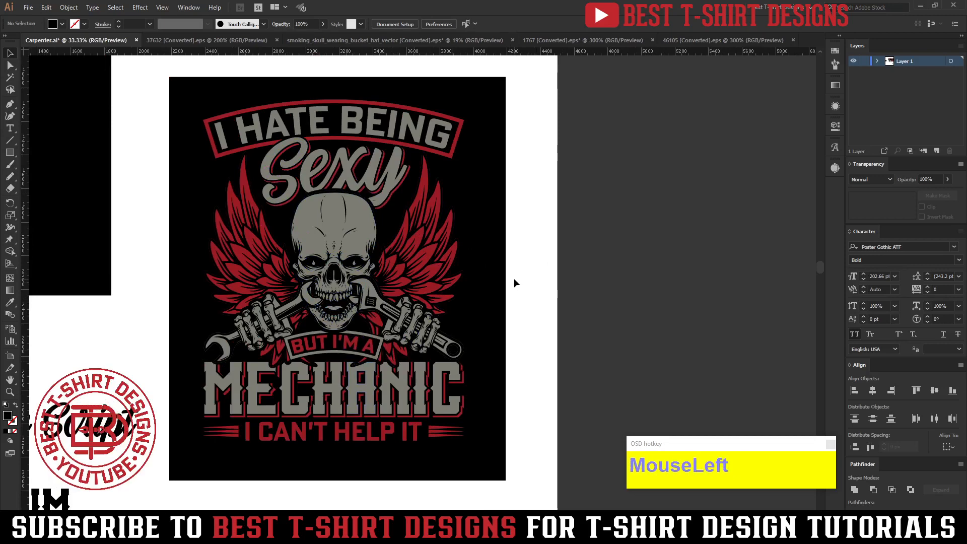
Copy the splattered grunge square frame from 46105 [Converted].eps and paste it into Carpenter.ai.
left_click(564, 40)
left_click(678, 41)
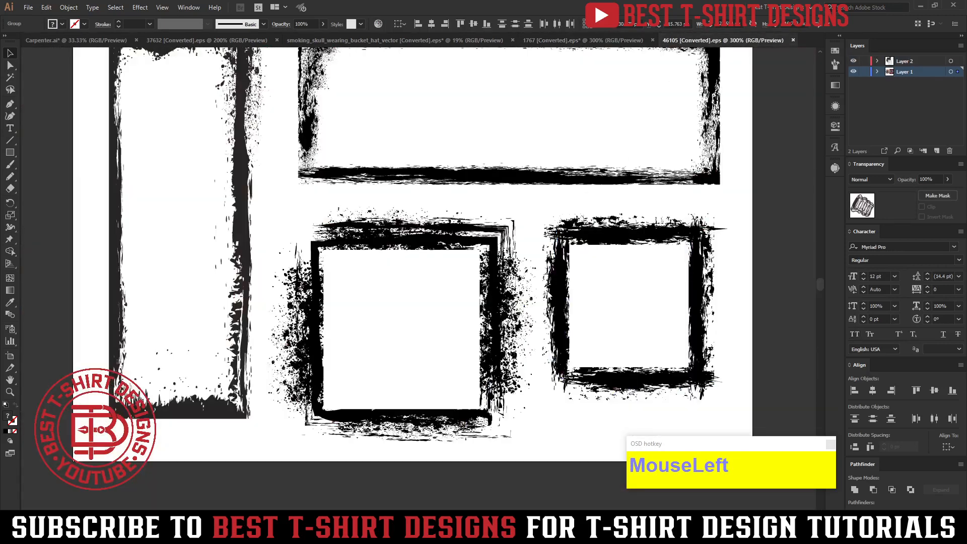
left_click(499, 335)
key("v")
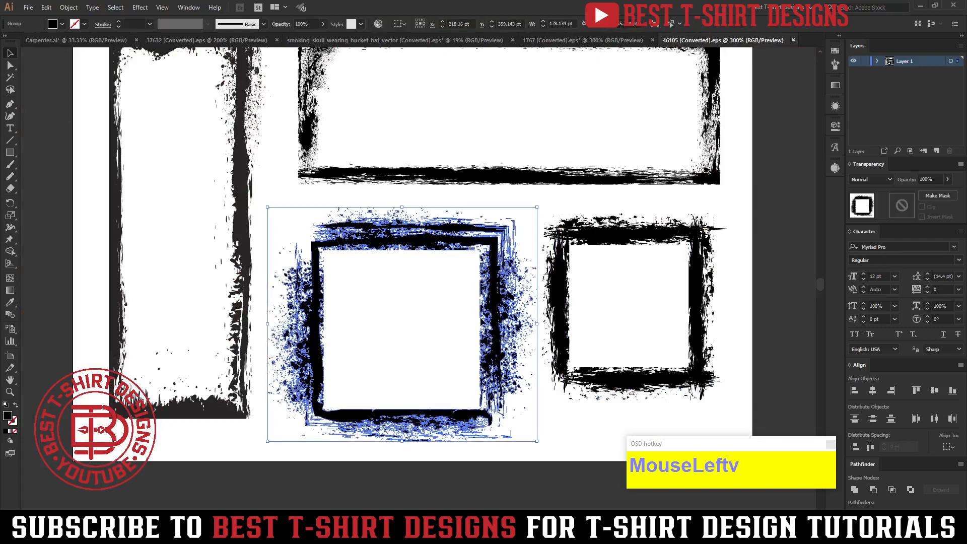
key("ctrl")
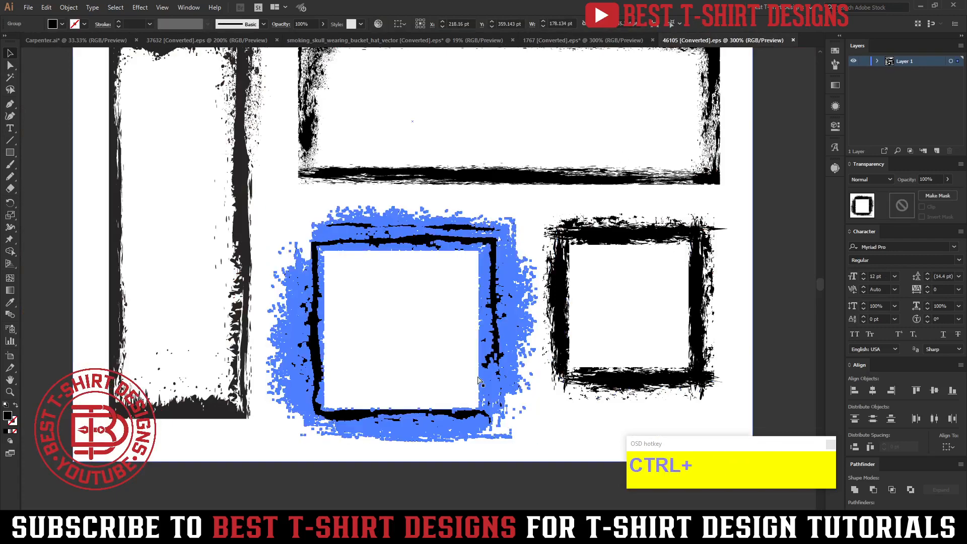
left_click(76, 40)
scroll(619, 288, "down", 3)
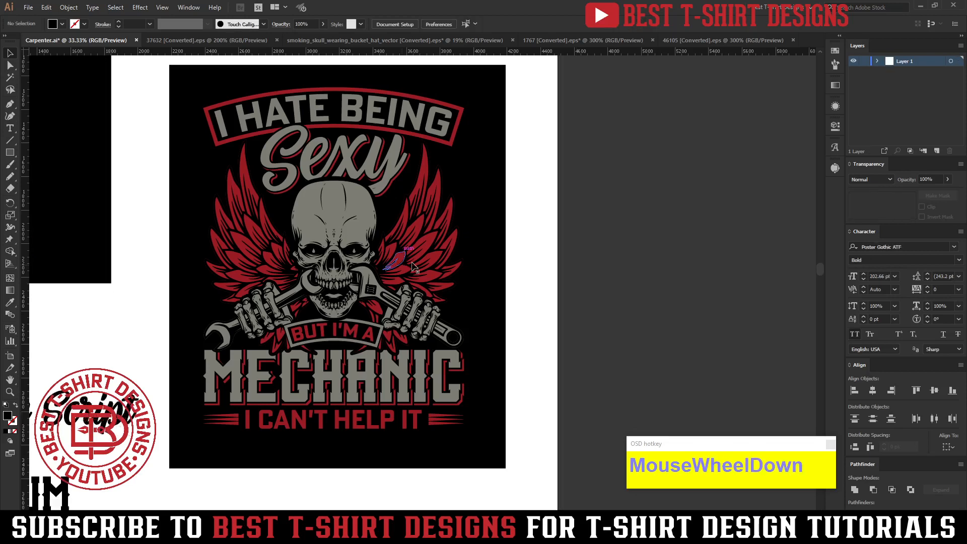
key("ctrl+v")
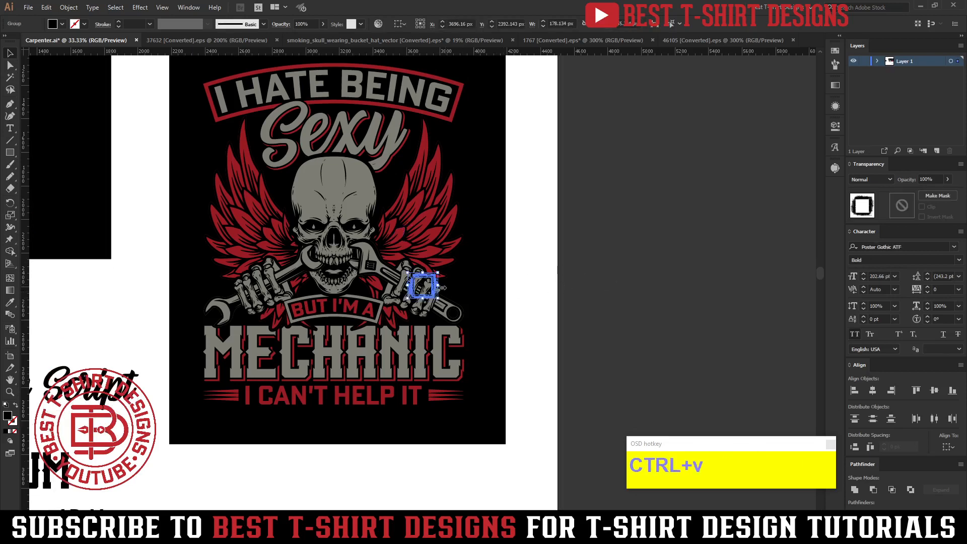
Enlarge the grunge frame proportionally, rotate it 90 degrees to about 787 px wide, and place it on the empty canvas beside the artboard.
key("shift")
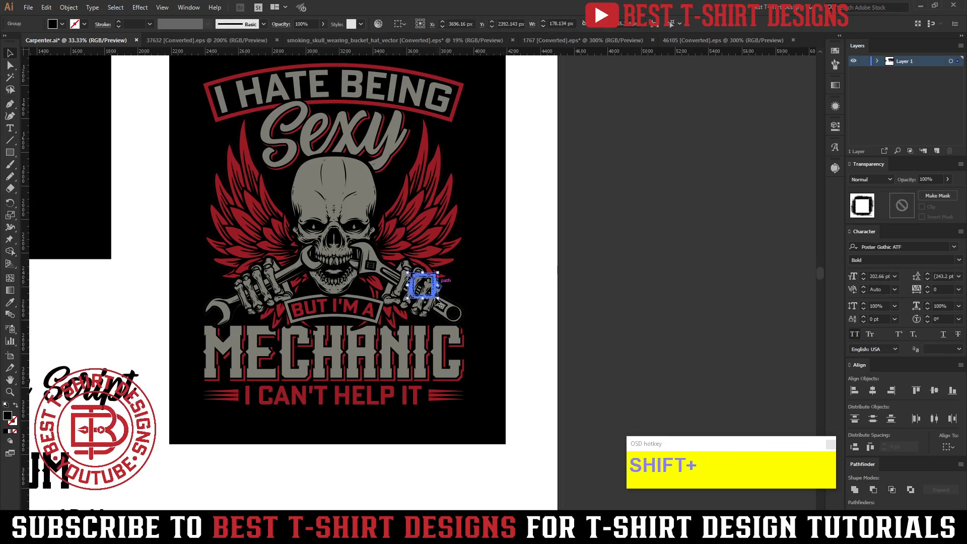
left_click_drag(438, 299, 559, 405)
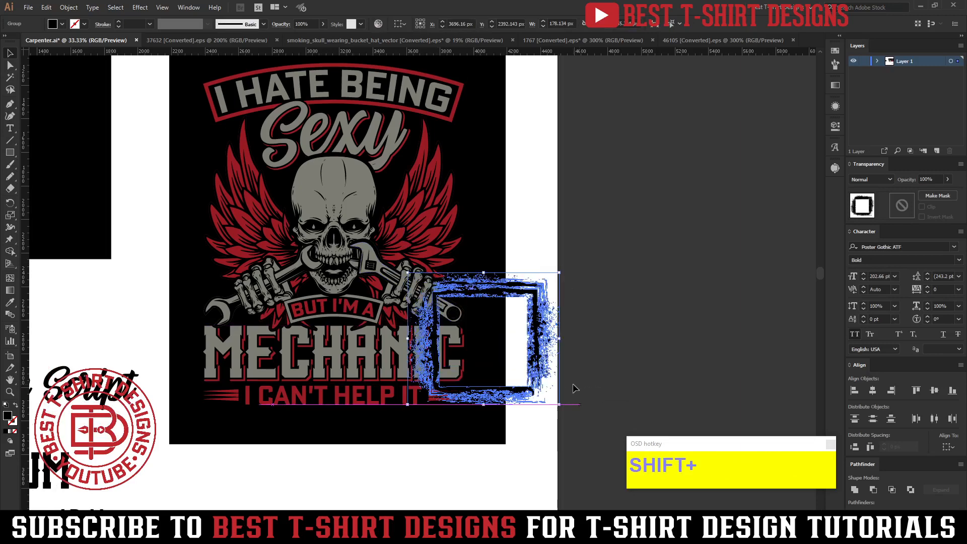
left_click_drag(544, 361, 671, 187)
key("shift")
scroll(725, 195, "up", 2)
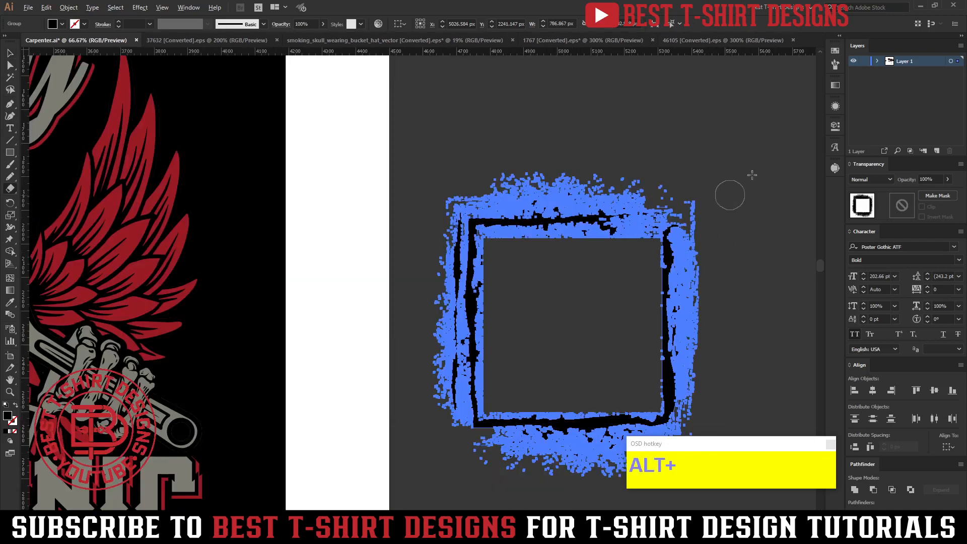
Erase rectangular areas over the frame's two upper corners and sides to detach its upper strip, and deselect it.
mouse_move(760, 152)
left_mouse_down()
mouse_move(719, 287)
mouse_move(659, 366)
left_mouse_up()
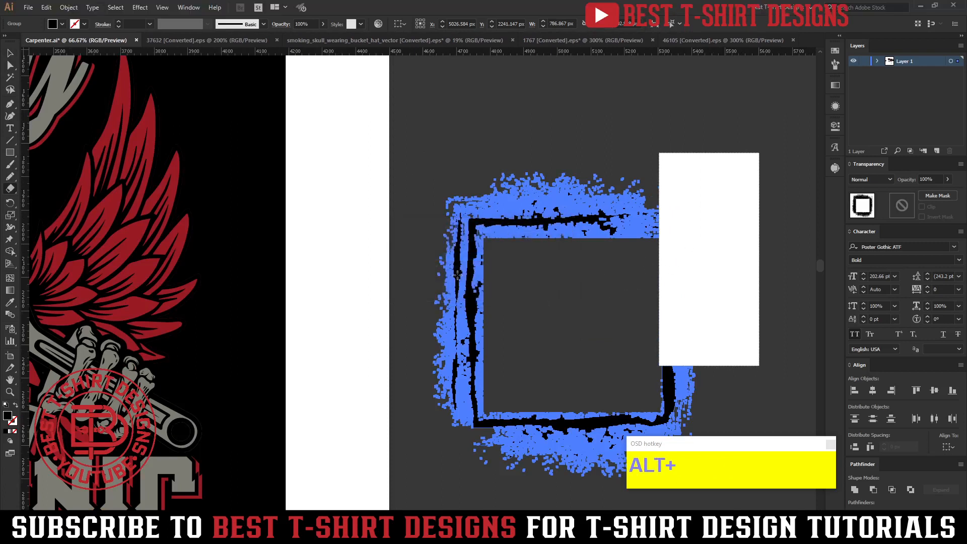
left_click_drag(431, 180, 486, 303)
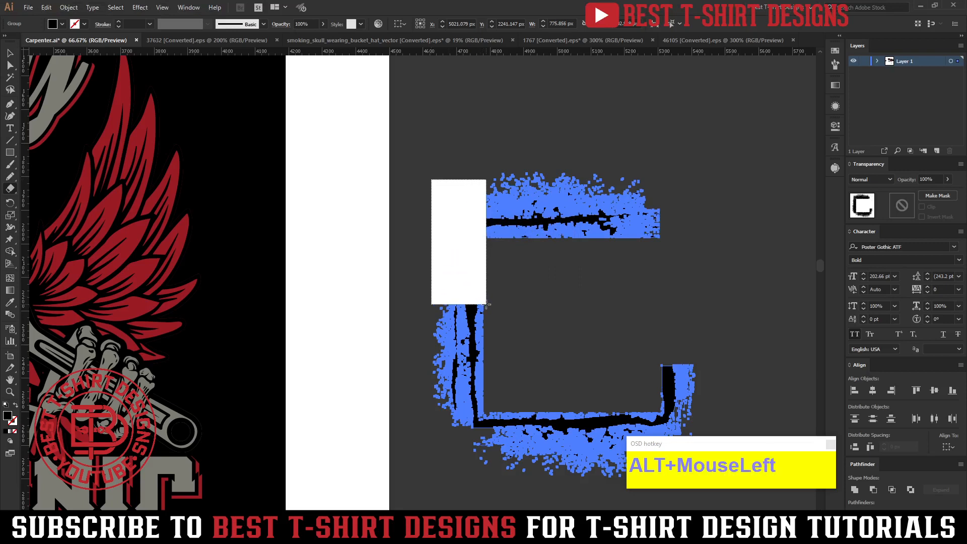
key("v")
left_click(579, 277)
Select the detached upper grunge strip with the Lasso and cut it to the clipboard.
scroll(579, 277, "down", 3)
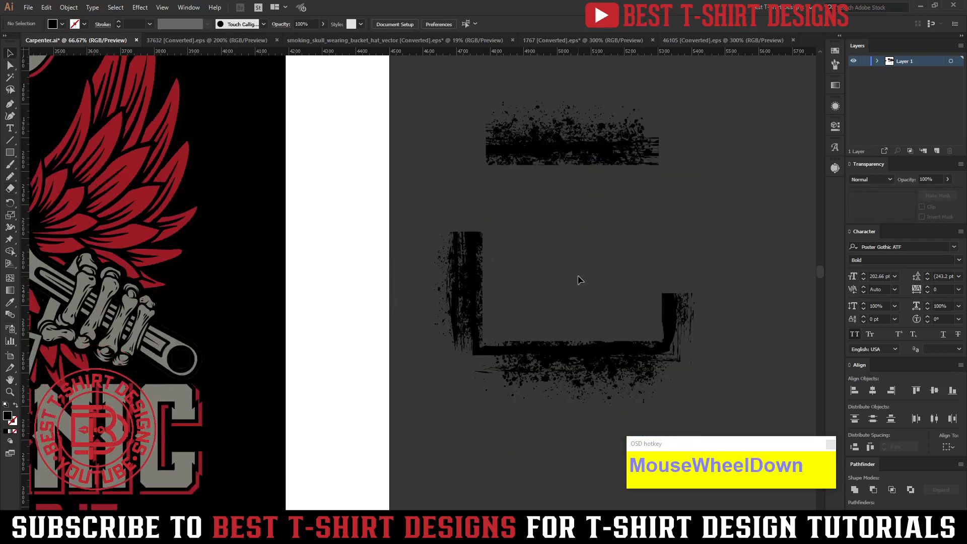
scroll(542, 287, "up", 3)
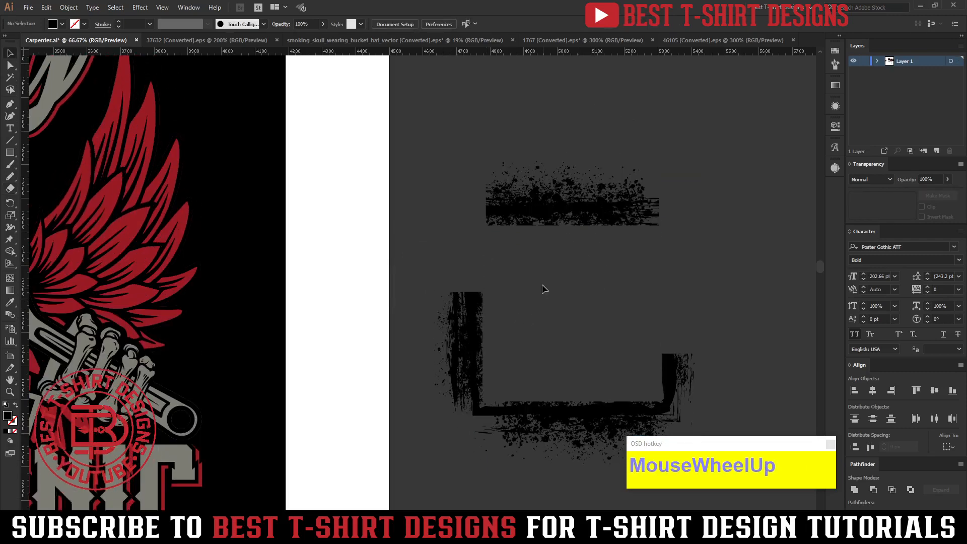
key("q")
mouse_move(482, 135)
left_mouse_down()
mouse_move(471, 154)
mouse_move(483, 237)
mouse_move(629, 268)
mouse_move(700, 212)
mouse_move(563, 126)
mouse_move(494, 126)
left_mouse_up()
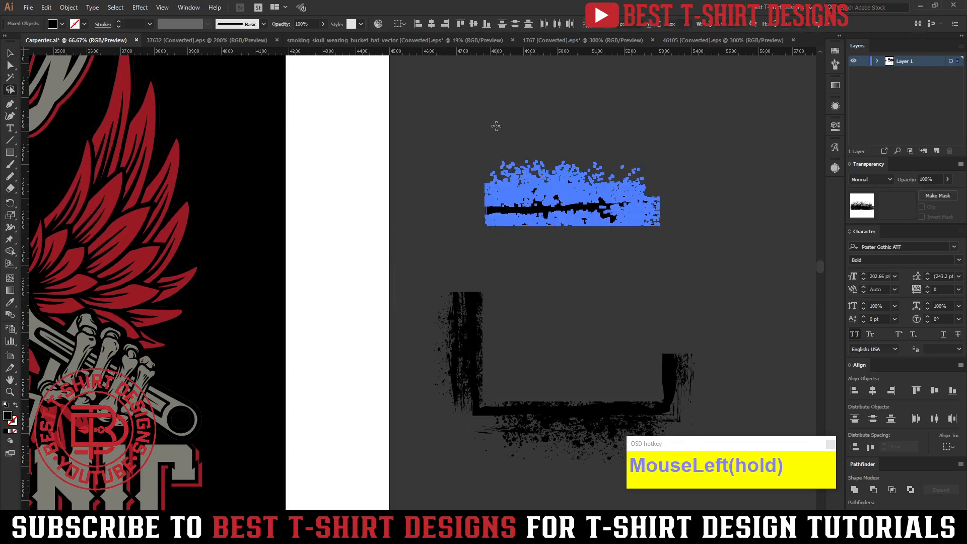
key("ctrl+x")
key("v")
Delete the remaining frame pieces, paste the cut grunge strip back in place, and group it.
scroll(434, 158, "down", 1)
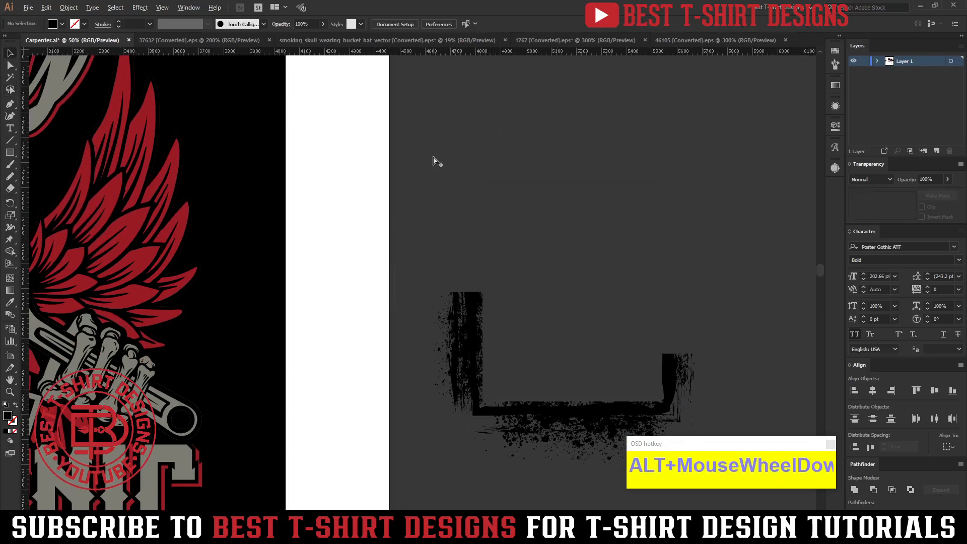
mouse_move(429, 155)
left_mouse_down()
mouse_move(654, 400)
mouse_move(672, 403)
left_mouse_up()
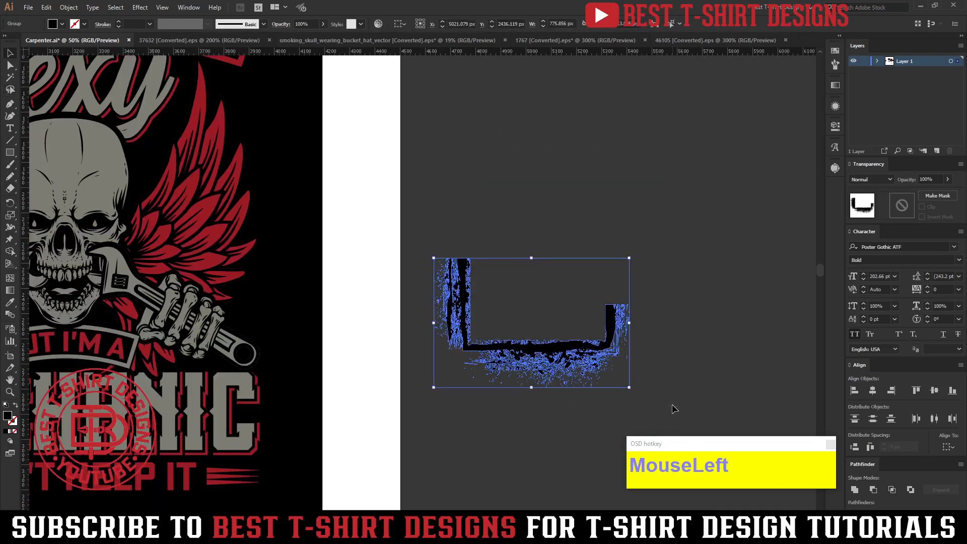
key("Delete")
key("ctrl+f")
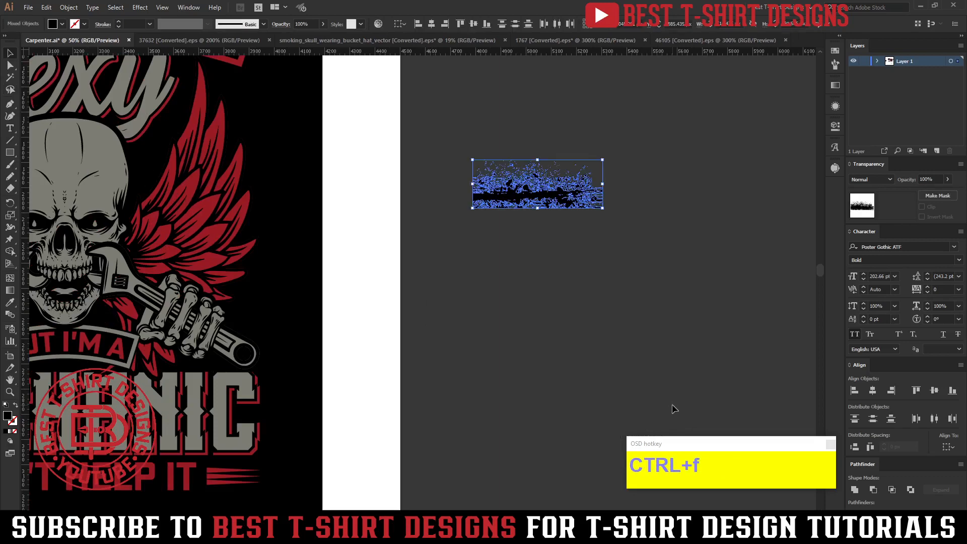
key("ctrl+g")
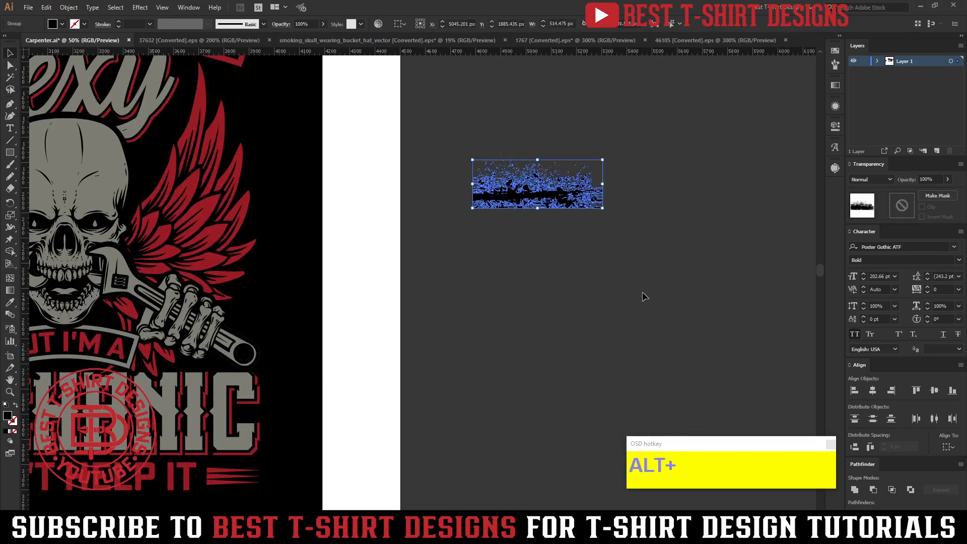
Place the grunge strip over the first letters of MECHANIC, enlarge it to about 748 px wide, and fill it with black.
scroll(641, 296, "down", 2)
left_click_drag(572, 328, 595, 303)
left_click_drag(624, 242, 319, 366)
scroll(292, 383, "up", 3, "alt")
left_click_drag(406, 333, 483, 331)
left_click_drag(346, 345, 334, 339)
left_click(61, 25)
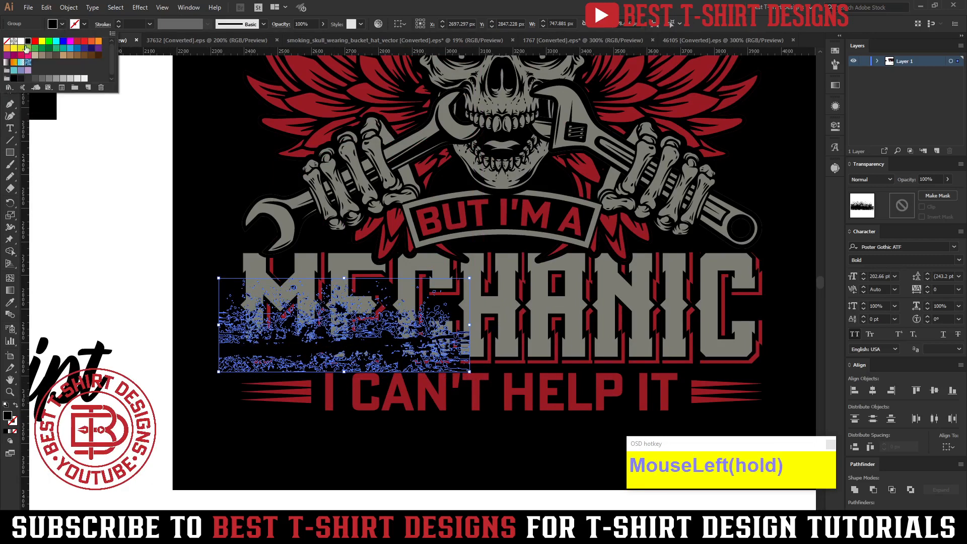
Duplicate the grunge strip over the second half of MECHANIC and enlarge both strips together to span the whole word.
left_click_drag(368, 346, 614, 348)
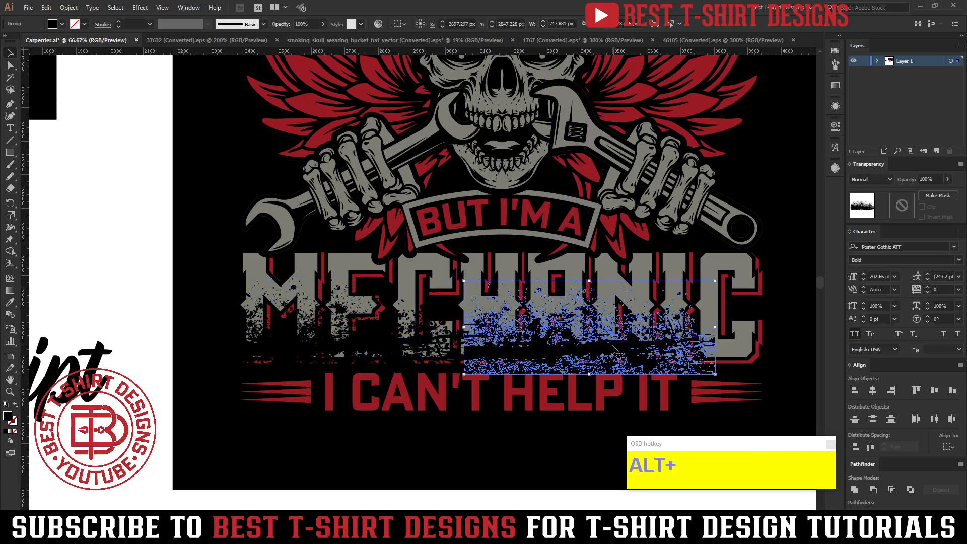
left_click(454, 344, "shift")
left_click_drag(715, 328, 768, 332)
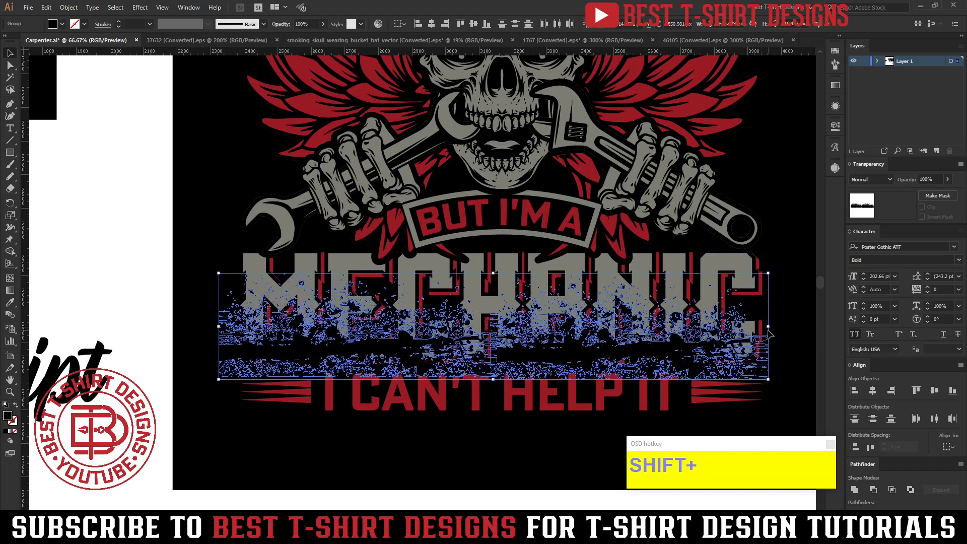
scroll(491, 346, "up", 4)
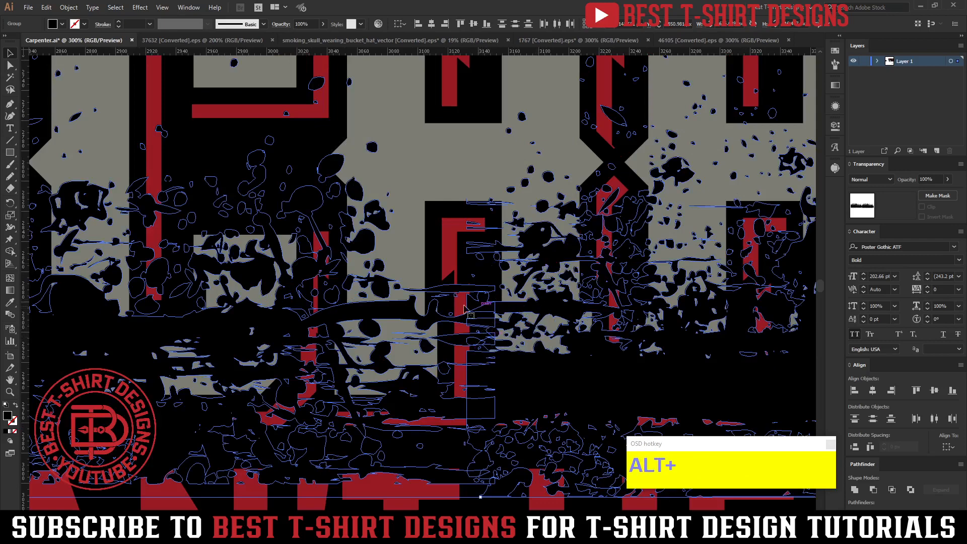
scroll(388, 290, "down", 4)
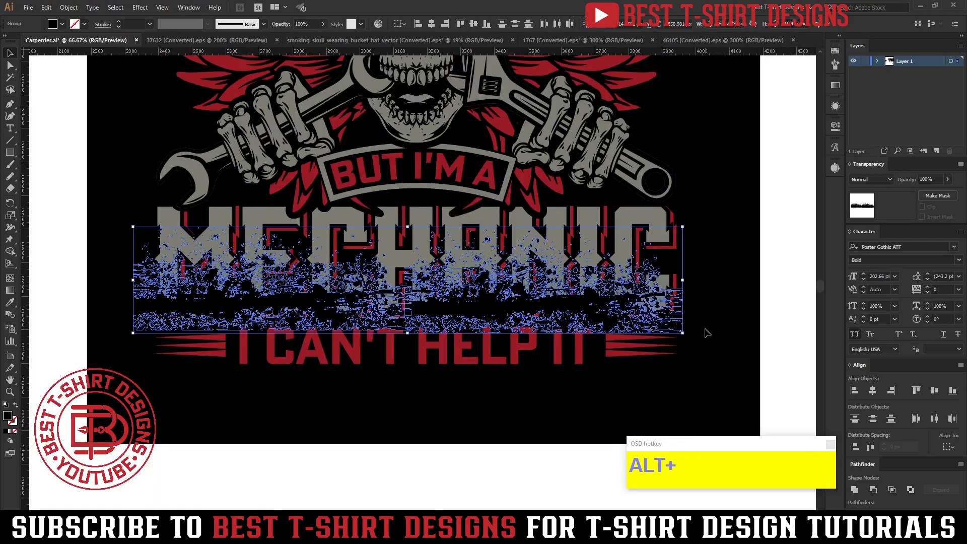
Cut the two grunge strips, isolate the MECHANIC group, and select its grey lettering.
key("ctrl")
key("ctrl+x")
double_click(625, 249)
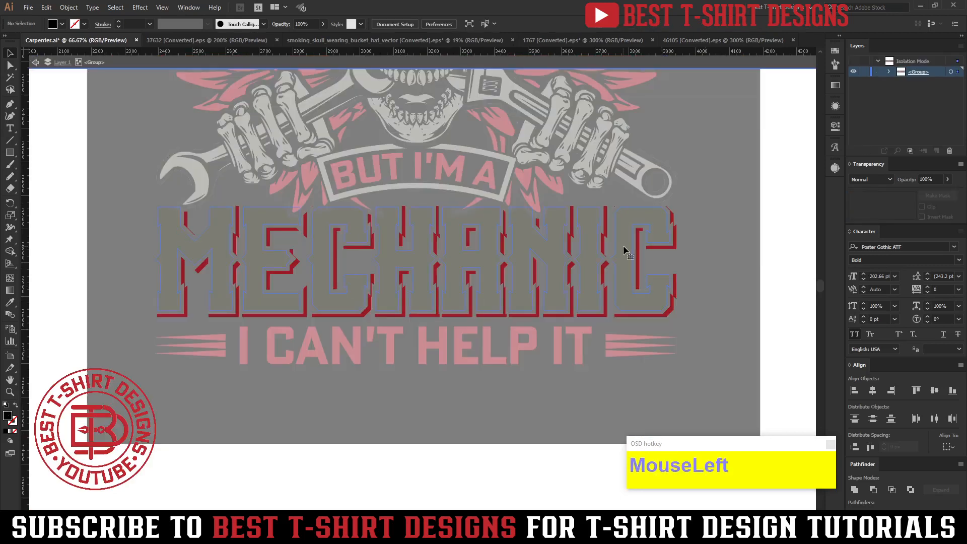
left_click(624, 247)
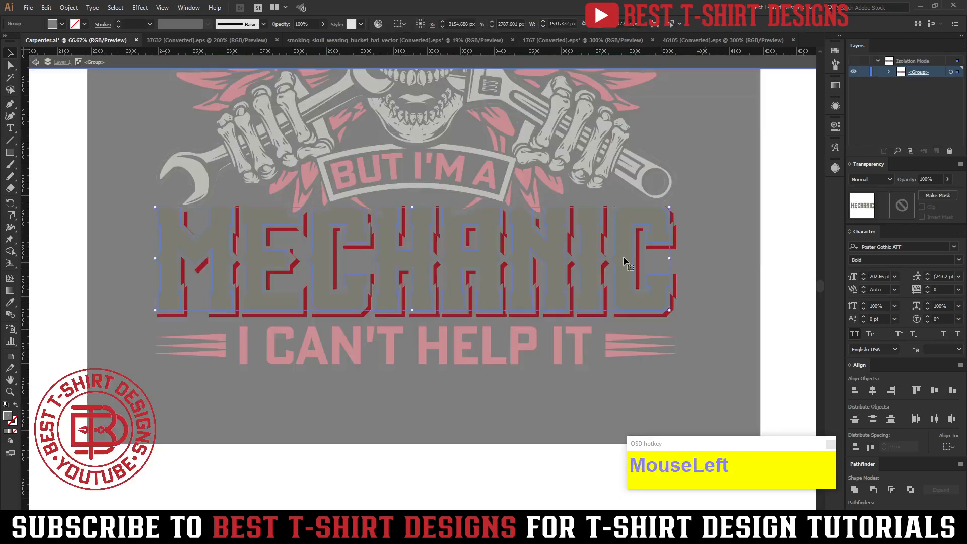
Paste the grunge strips in place into the grey lettering's opacity mask, nudge them up slightly, and return to editing the artwork.
left_click(913, 214)
key("ctrl+f")
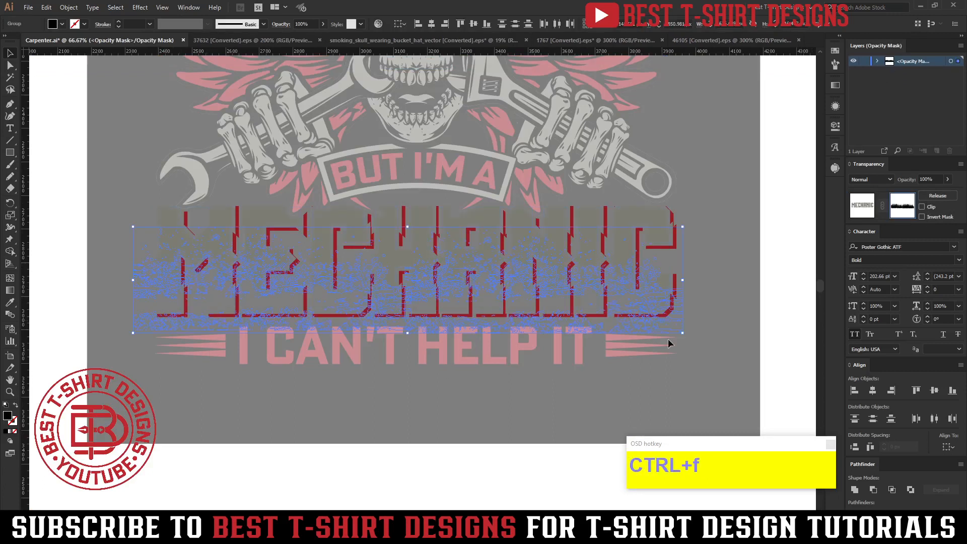
key("shift+Up")
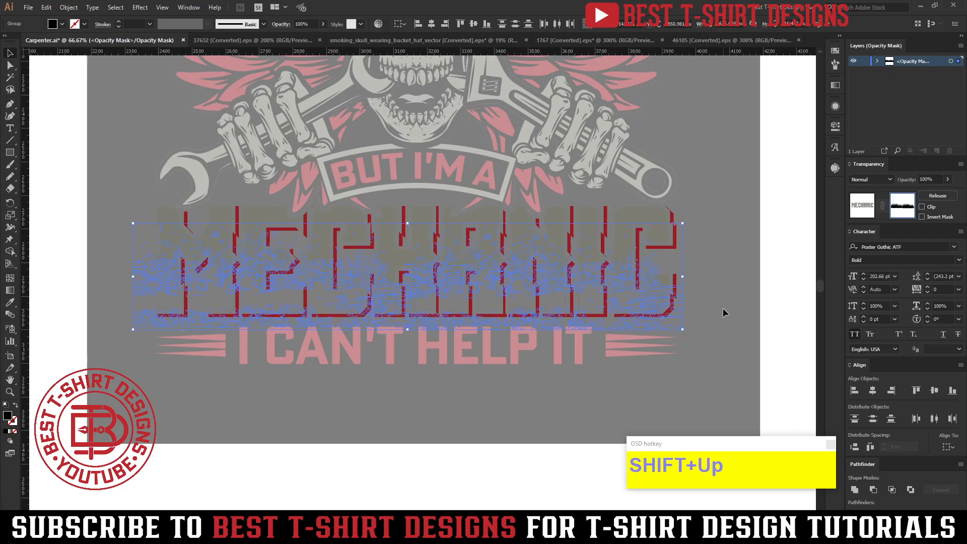
left_click(862, 205)
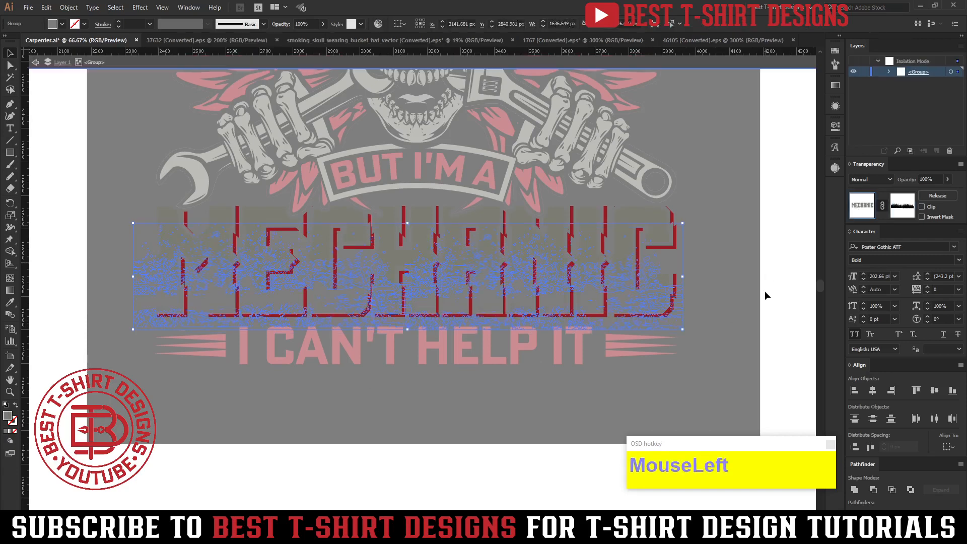
Leave isolation, then isolate the MECHANIC group again and fill its grunge-textured grey lettering with white.
double_click(764, 295)
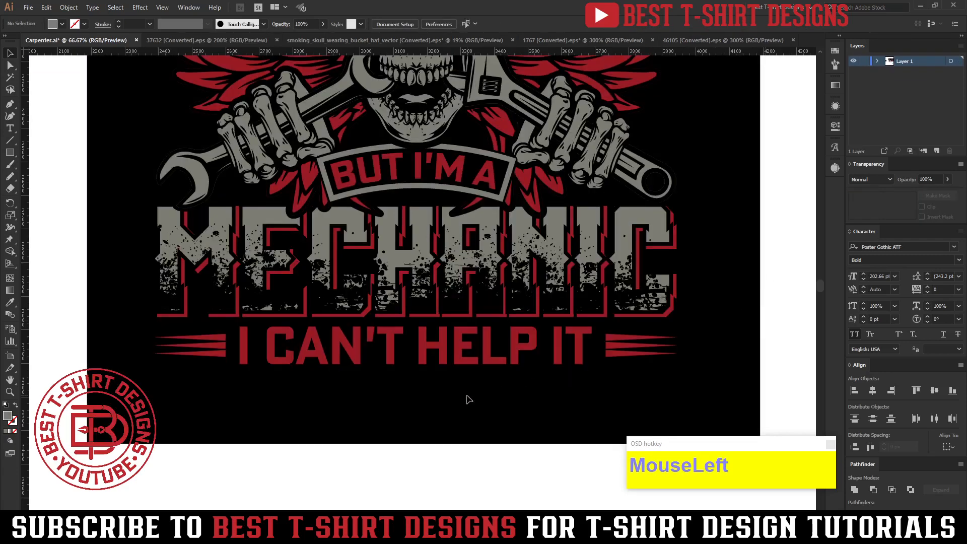
scroll(467, 399, "up", 1)
scroll(468, 399, "up", 1)
scroll(467, 399, "up", 5)
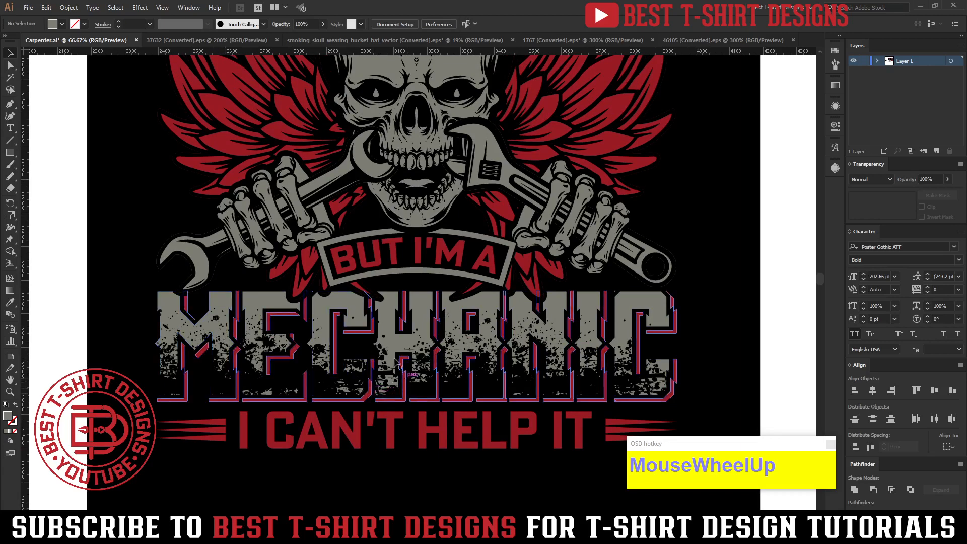
left_click(391, 323)
double_click(391, 323)
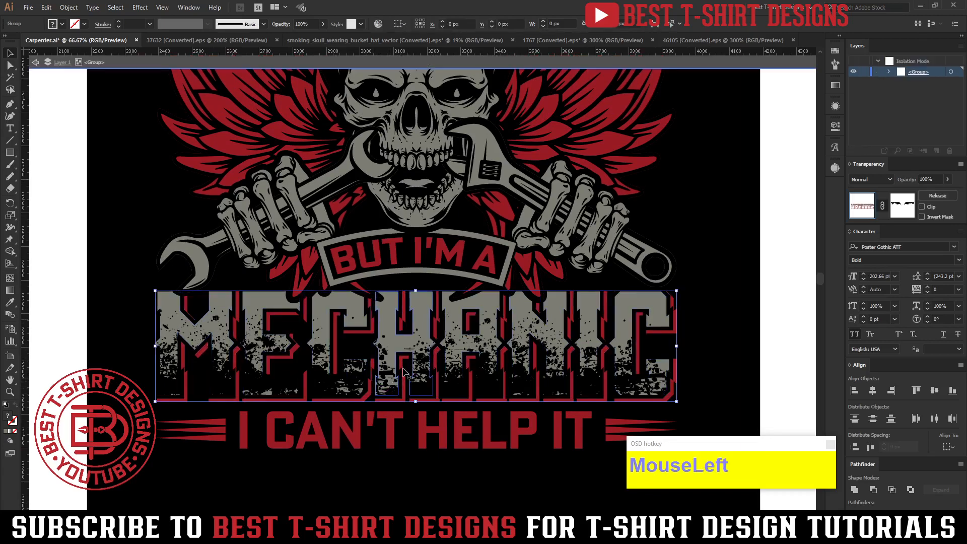
scroll(391, 325, "up", 1)
left_click(391, 327)
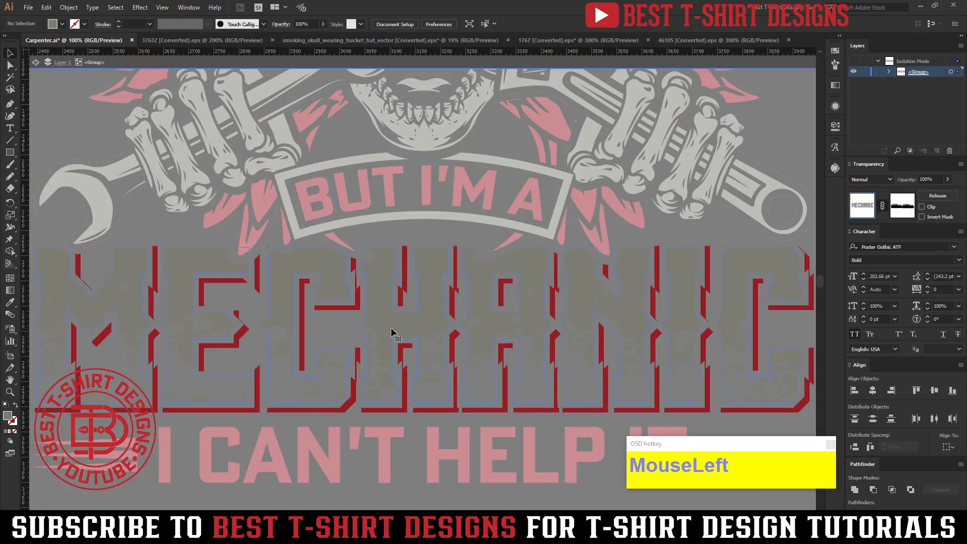
left_click(62, 25)
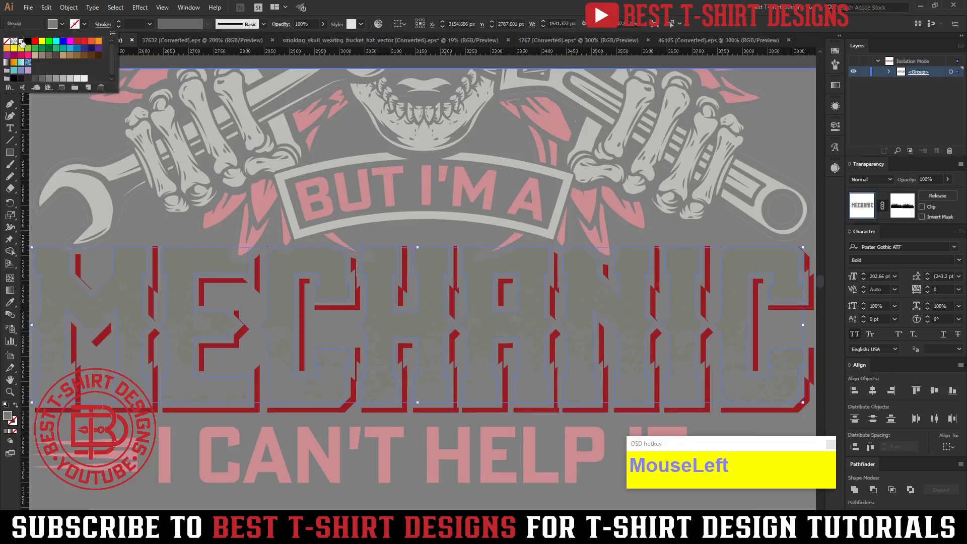
left_click(22, 41)
left_click(185, 222)
left_click_drag(287, 275, 404, 251)
Copy the white MECHANIC lettering in front of itself, delete the grunge from the copy's opacity mask, and return to editing the artwork.
key("ctrl")
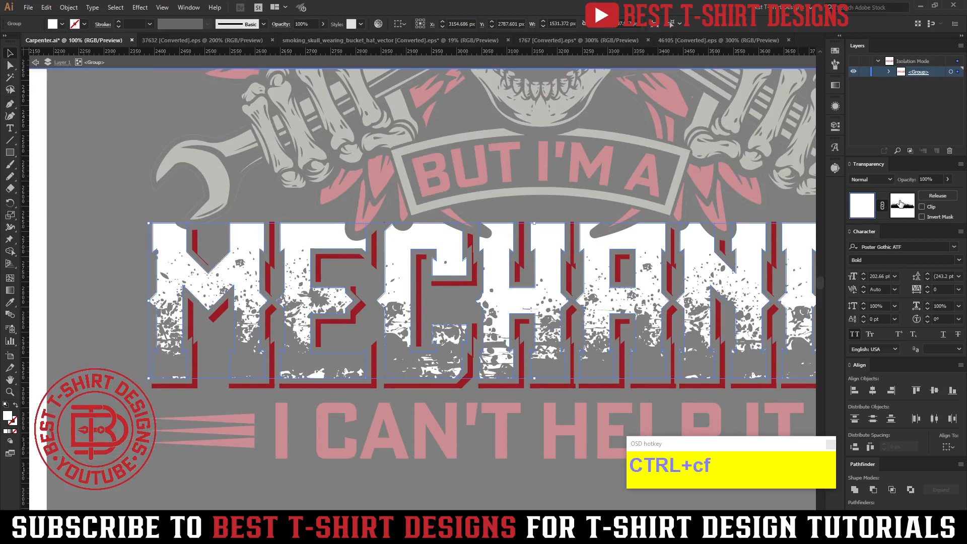
left_click(902, 204)
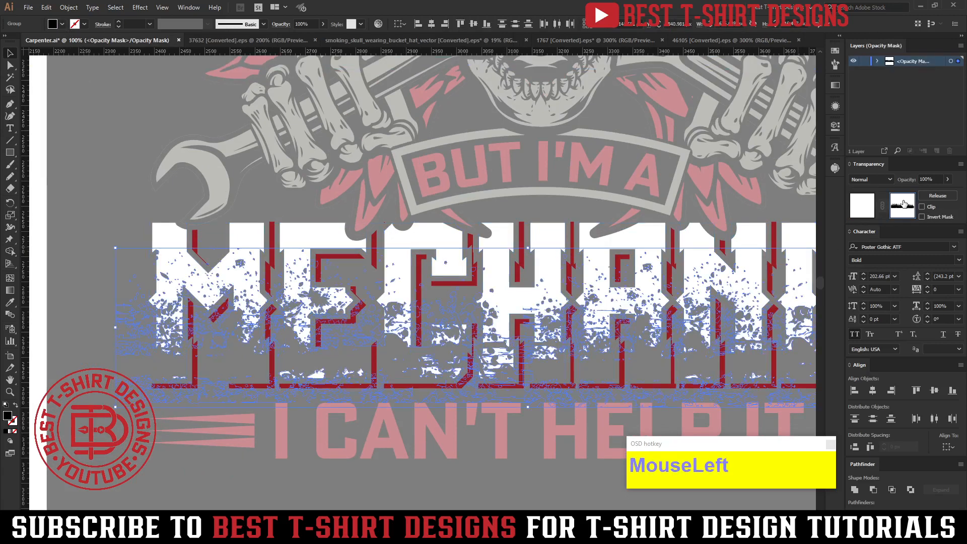
key("Delete")
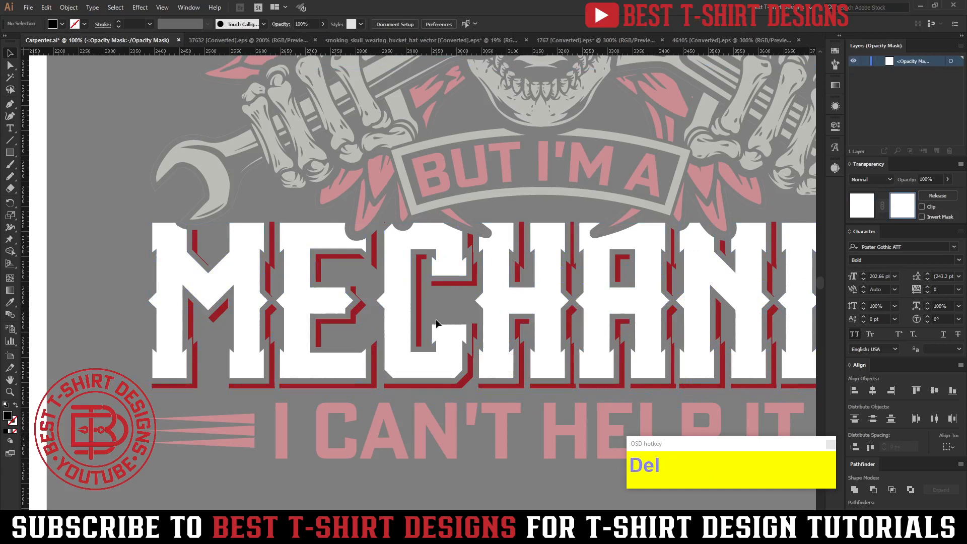
left_click(862, 213)
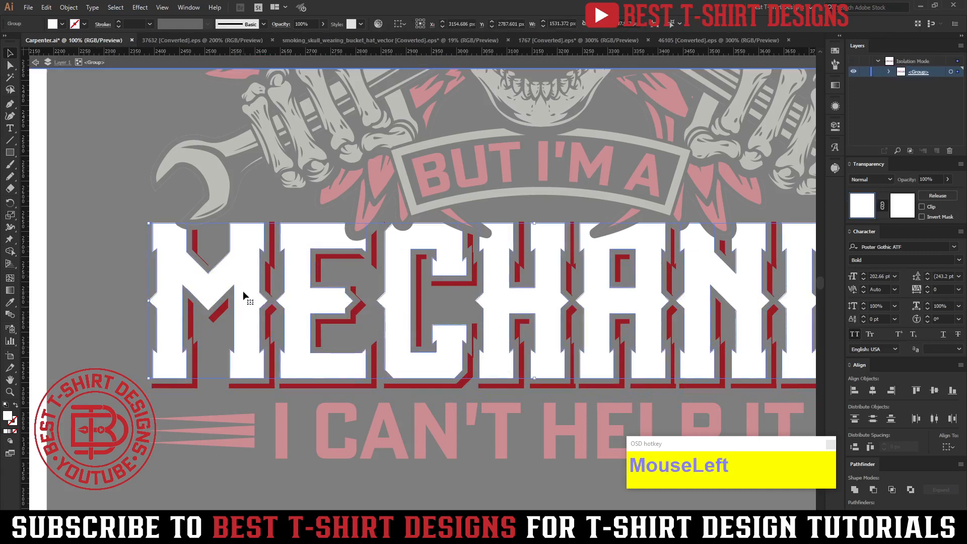
key("ctrl")
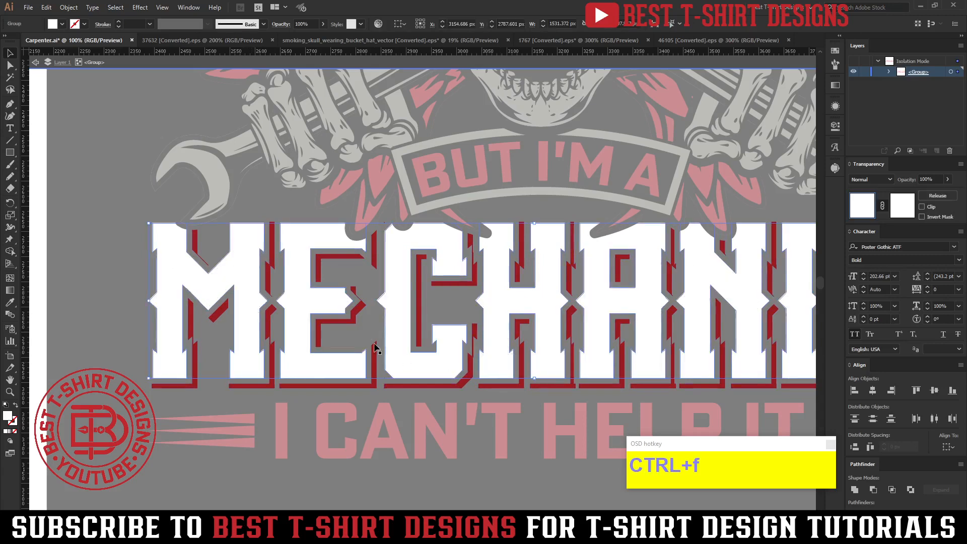
Give the front MECHANIC copy the wrench's grey, swap that colour from fill to stroke, and set the stroke weight to 10 pt.
scroll(375, 348, "up", 3)
key("i")
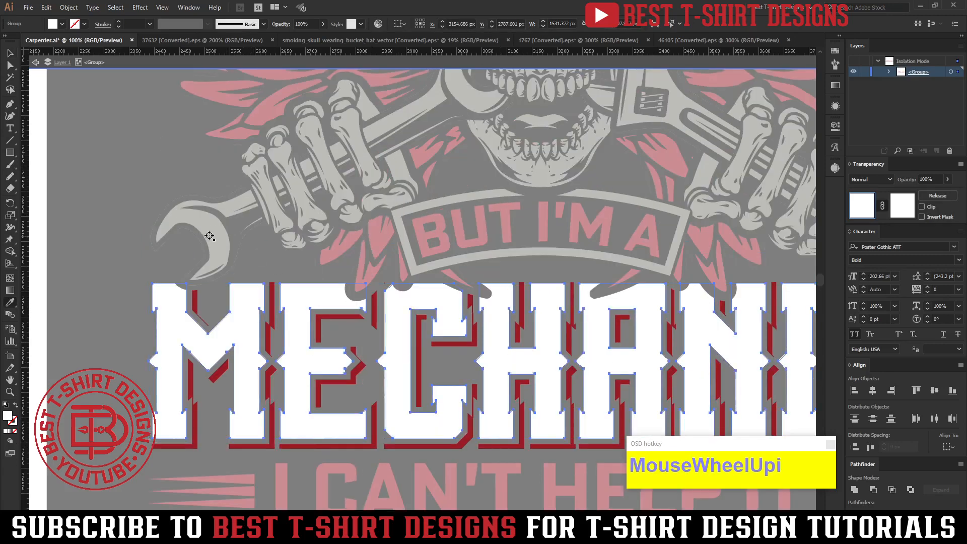
left_click(210, 236)
key("v")
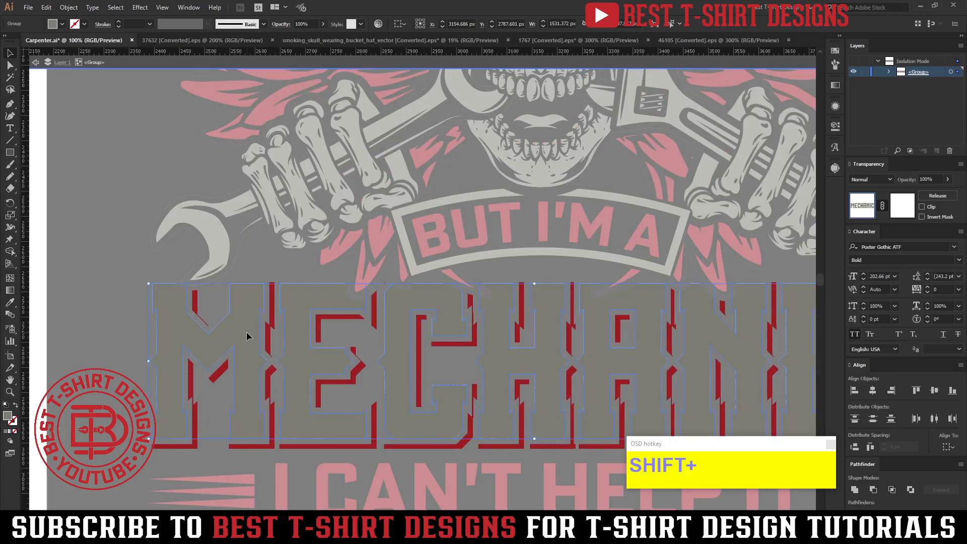
key("shift+x")
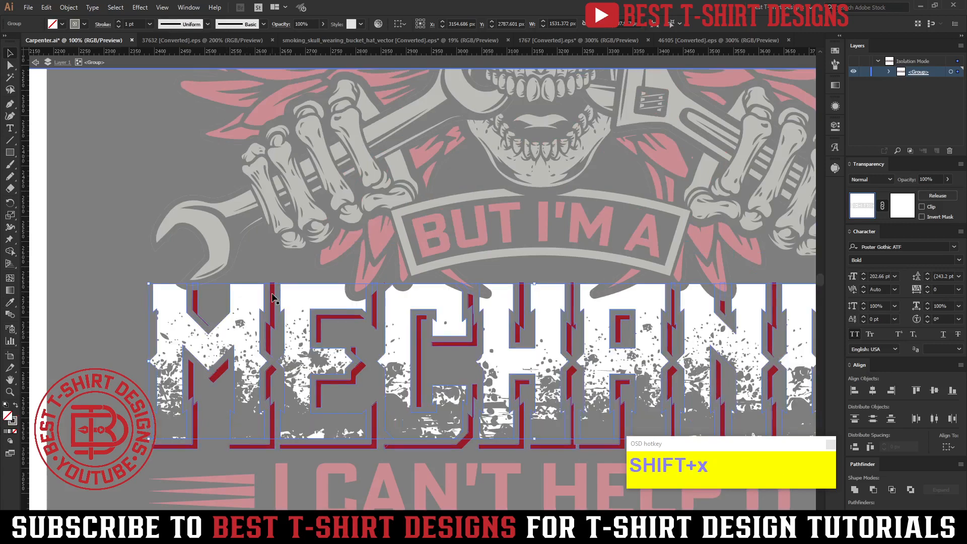
scroll(133, 24, "up", 1)
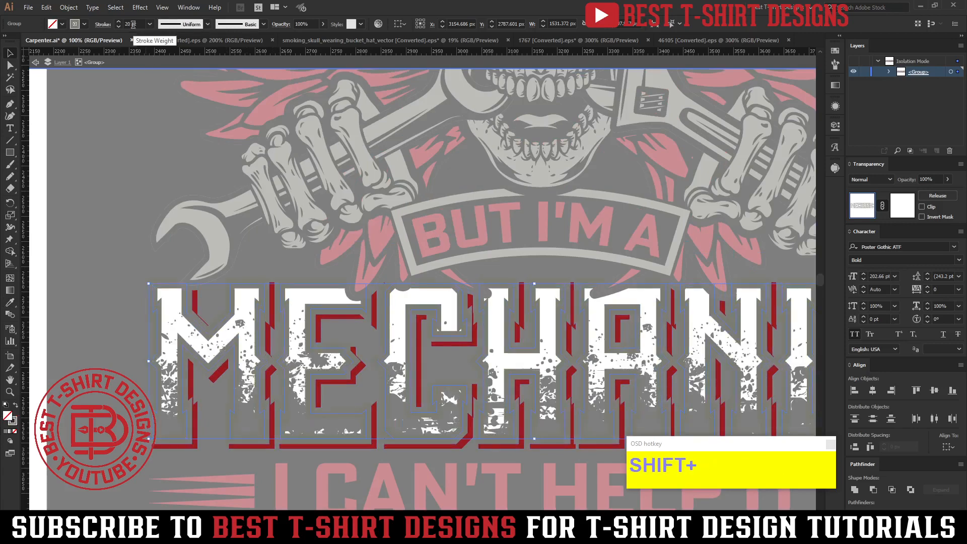
scroll(133, 24, "down", 1)
Recolour the white textured MECHANIC lettering with the wrench's grey and leave isolation.
scroll(108, 174, "down", 1, "alt")
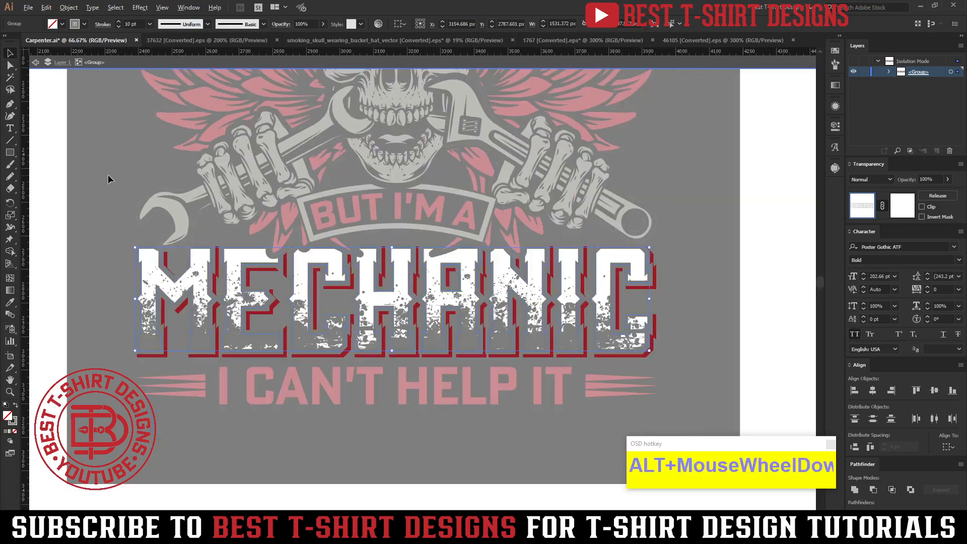
left_click(201, 280)
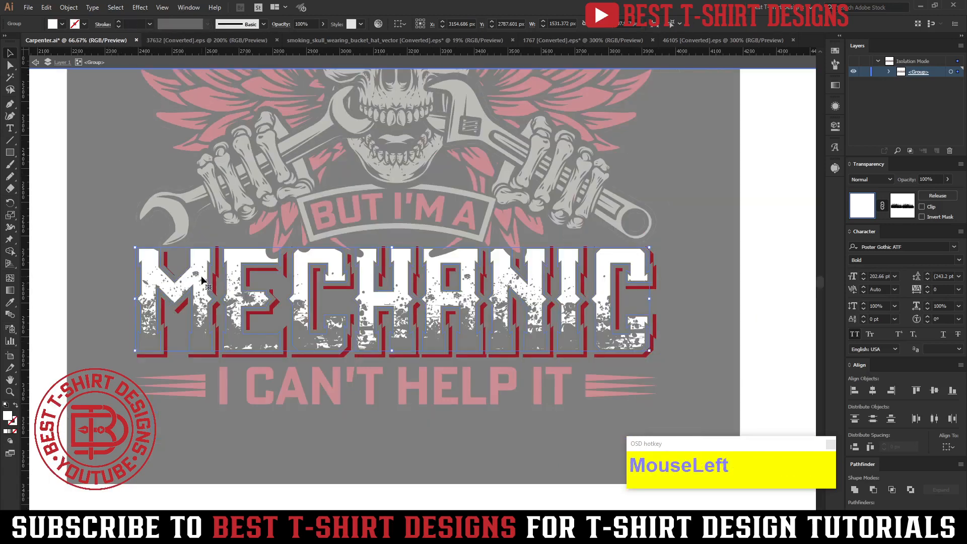
left_click(177, 212)
key("v")
double_click(692, 295)
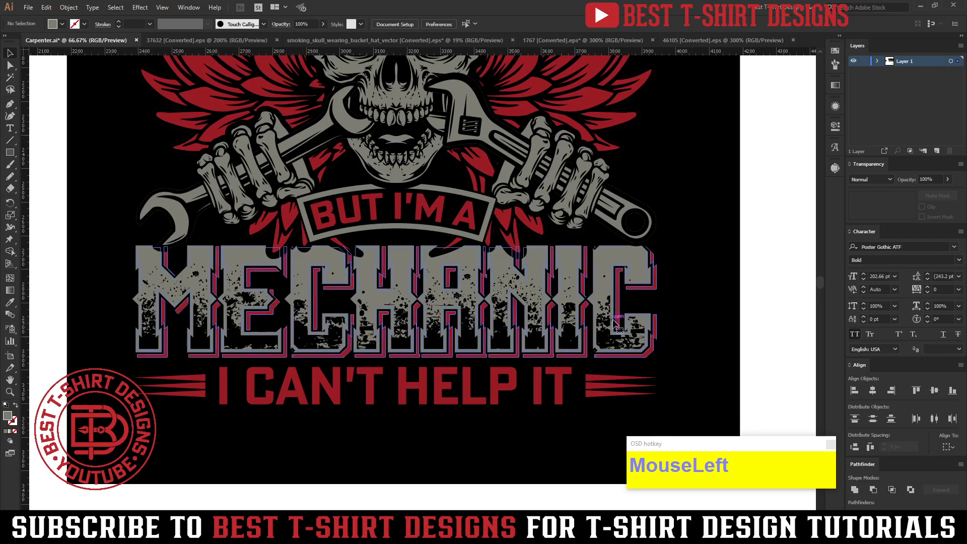
Isolate the MECHANIC group, reduce its grey outline's stroke weight to 6 pt, and leave isolation.
double_click(615, 325)
left_click(616, 325)
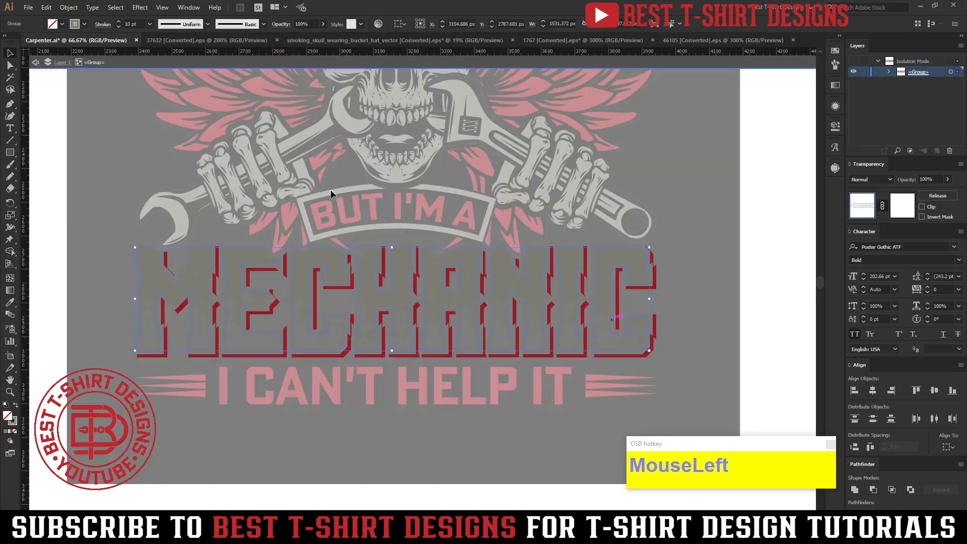
scroll(132, 23, "down", 4)
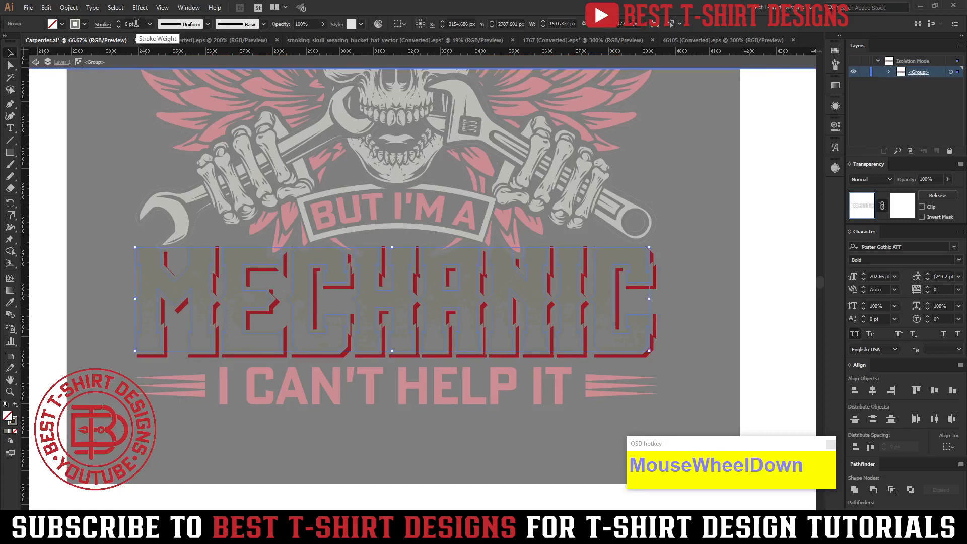
left_click(663, 299)
double_click(723, 346)
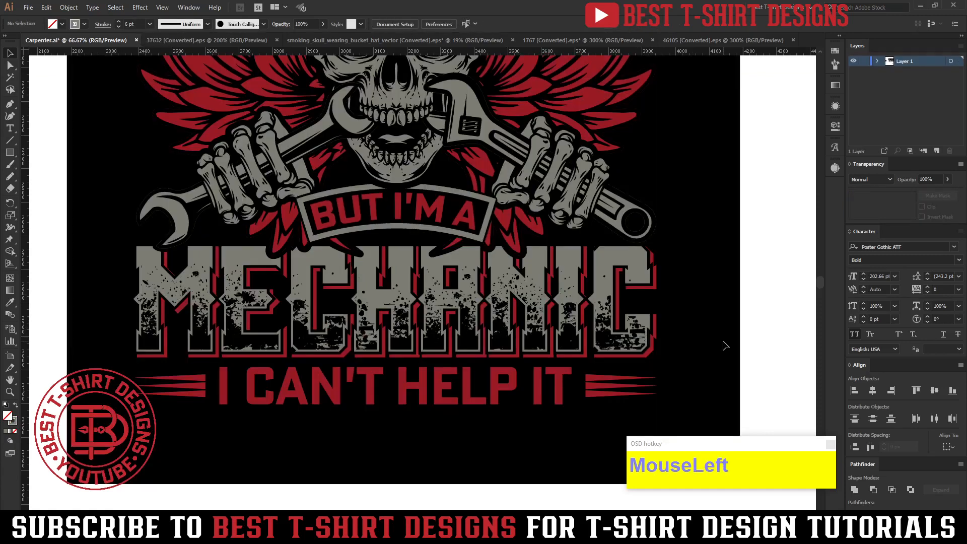
Copy the grunge strip over the second half of MECHANIC from the grey lettering's opacity mask, then leave the mask and isolation.
scroll(379, 377, "down", 1)
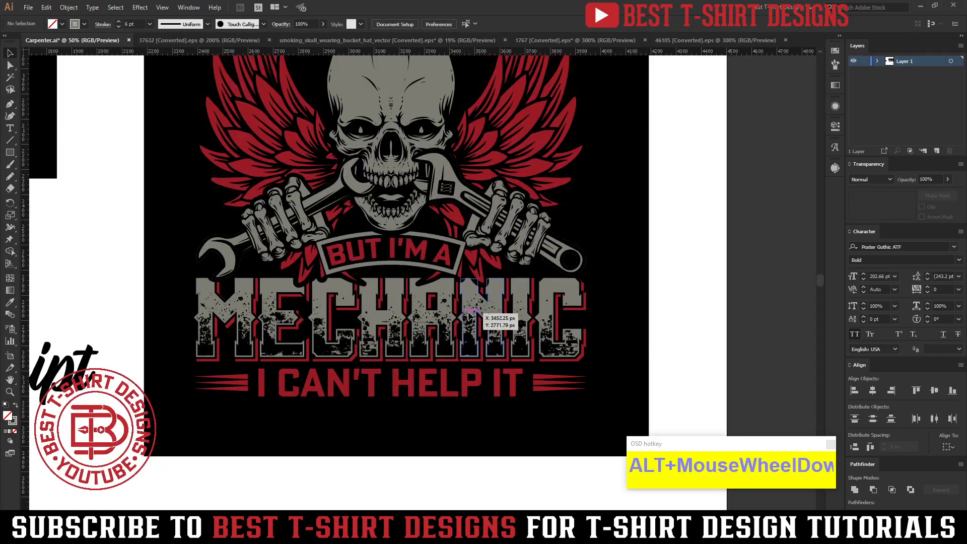
left_click(471, 315)
double_click(471, 314)
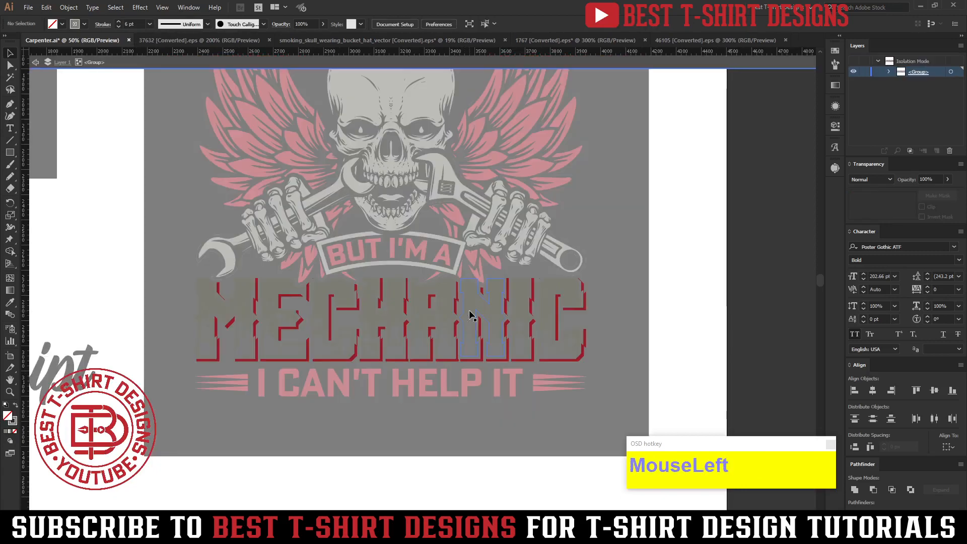
left_click(471, 315)
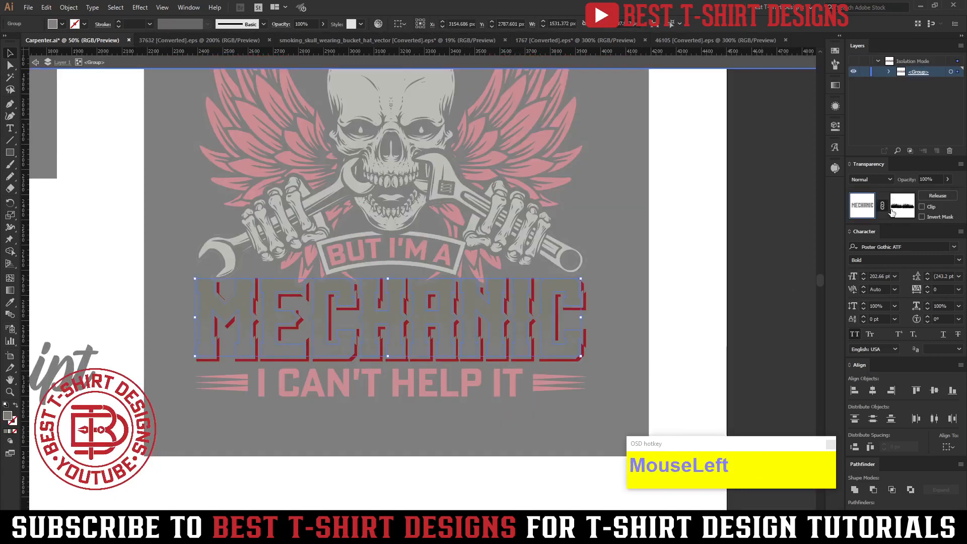
left_click(902, 204)
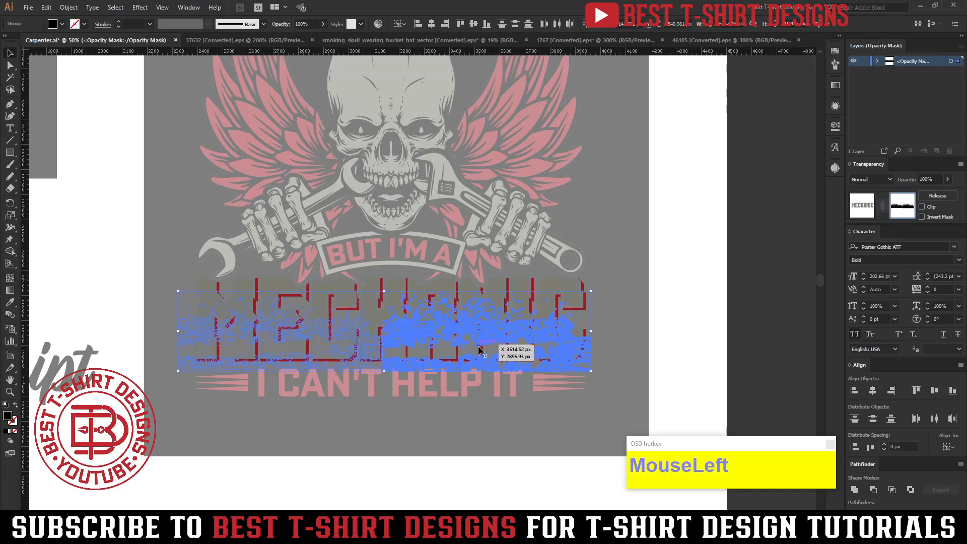
left_click(684, 361)
left_click(537, 361)
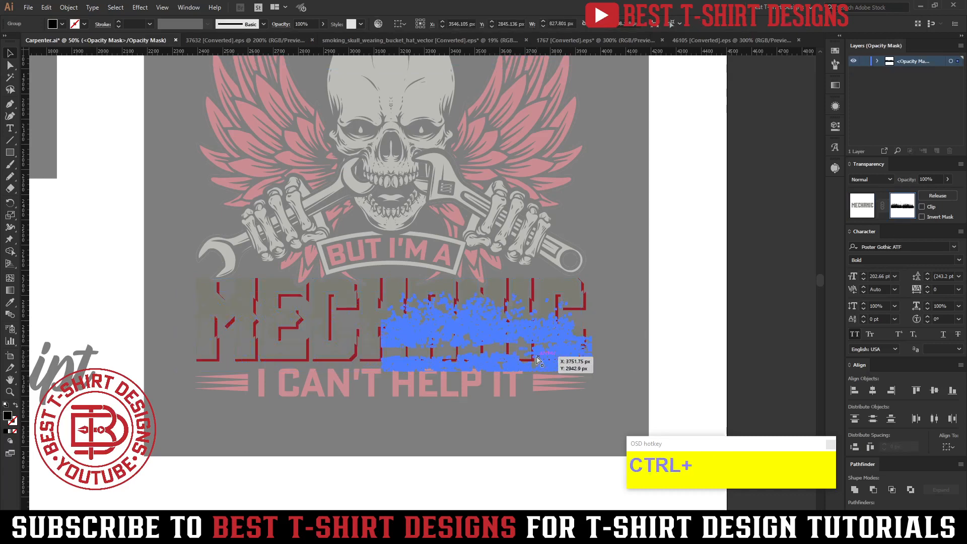
left_click(862, 205)
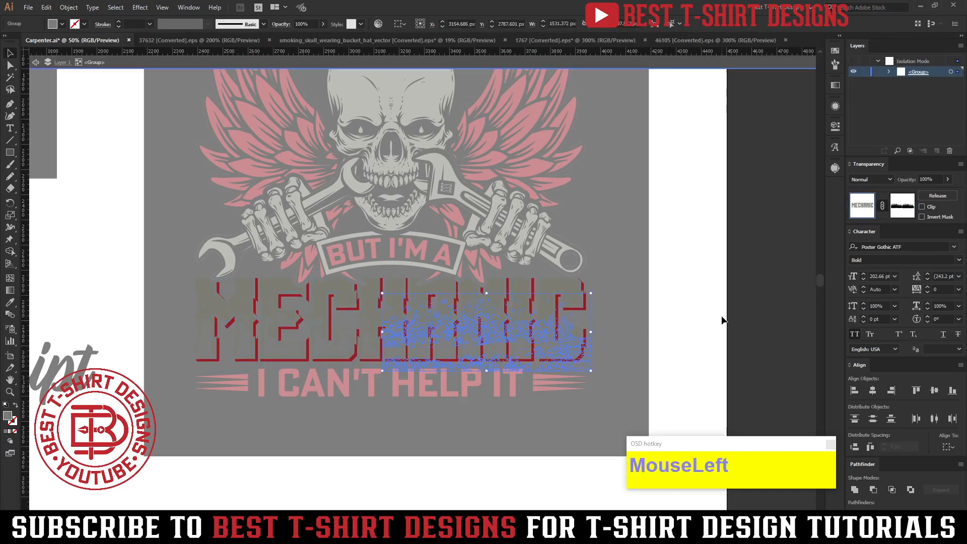
scroll(413, 433, "down", 1)
double_click(648, 319)
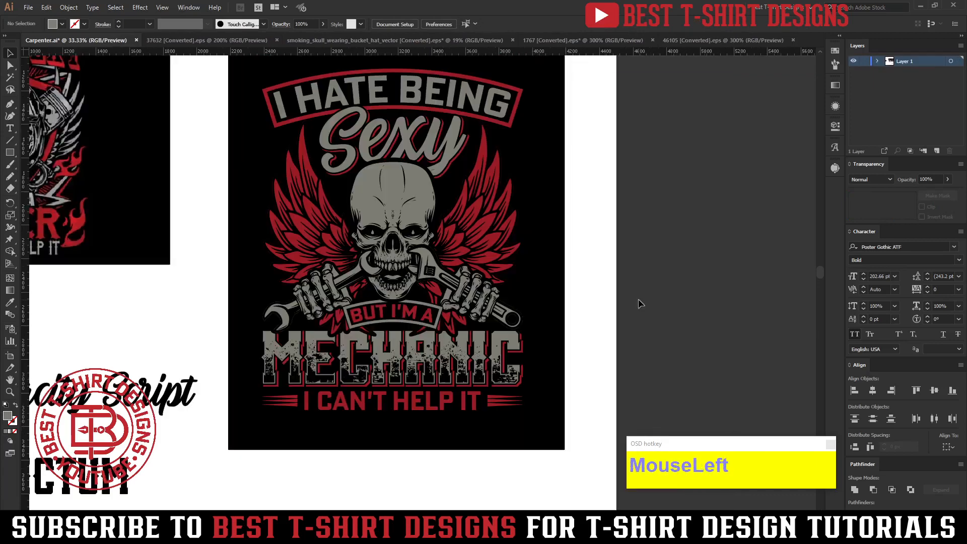
Isolate the Sexy group, select its grey lettering, and paste the grunge strip into the lettering's opacity mask.
scroll(638, 303, "up", 1)
scroll(640, 303, "up", 1)
scroll(416, 168, "up", 3)
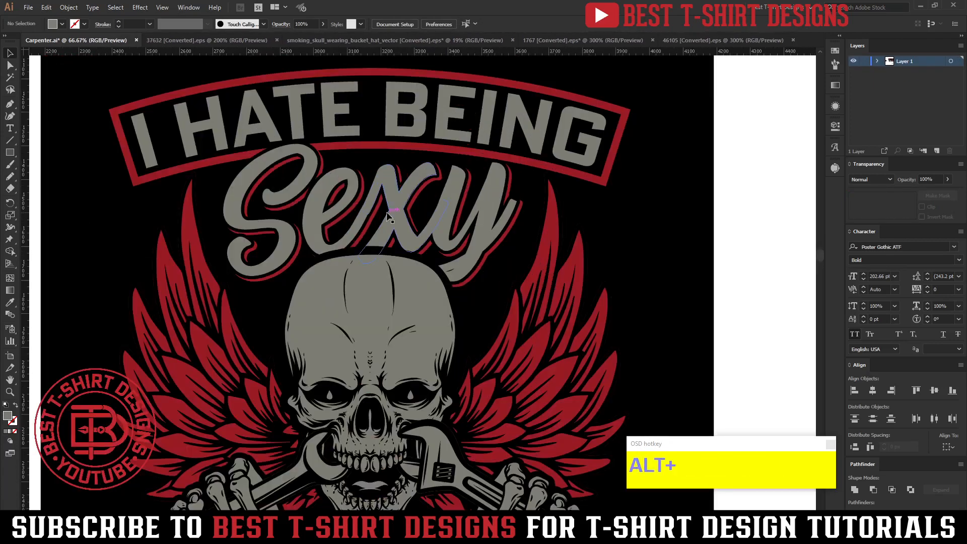
double_click(396, 201)
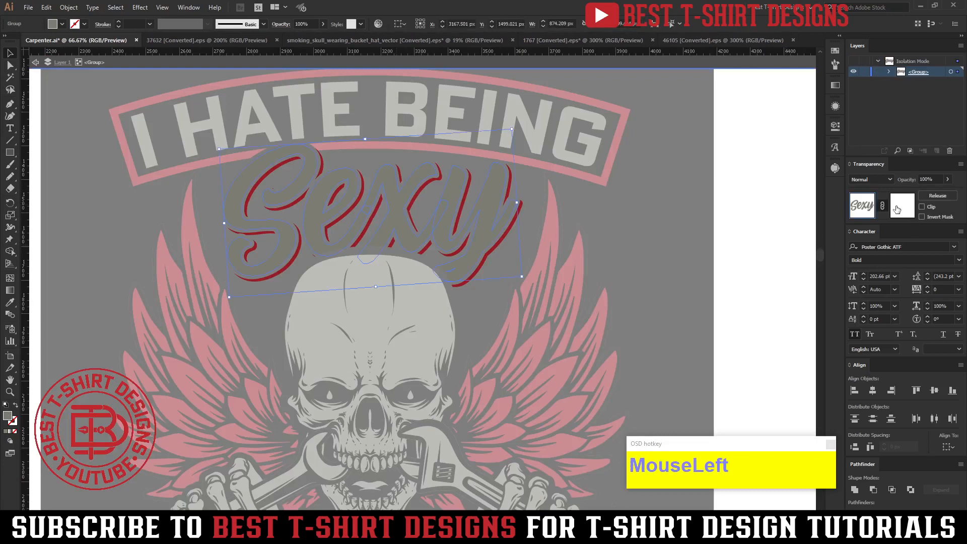
left_click(903, 205)
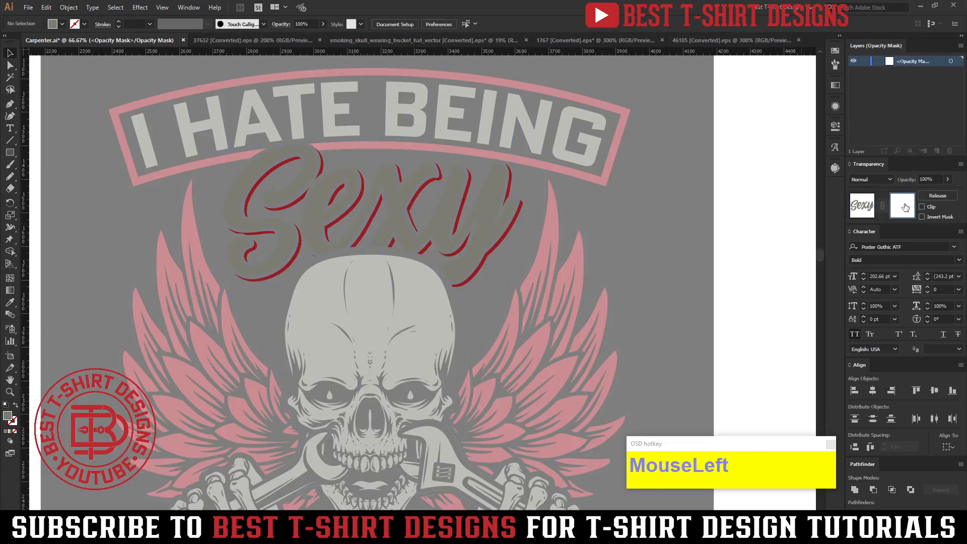
key("ctrl+v")
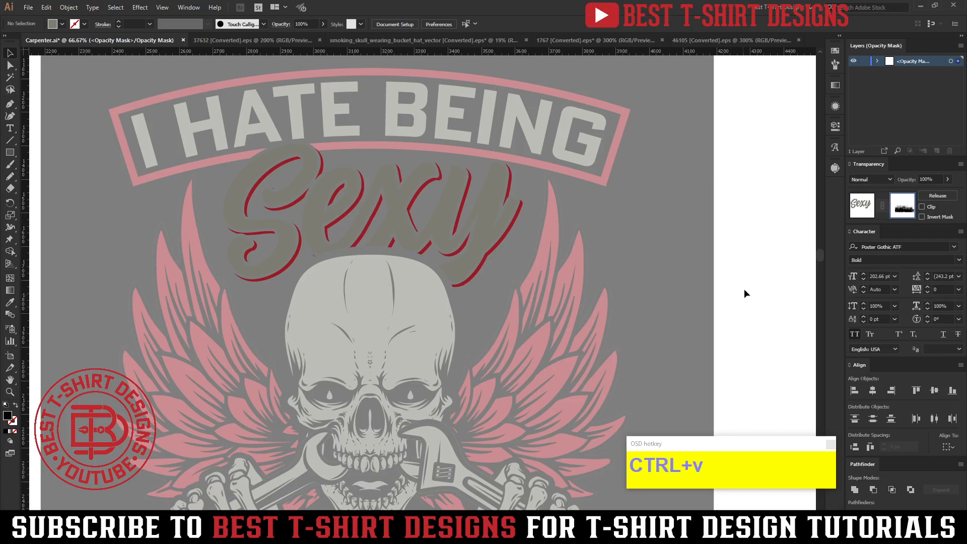
Place the grunge over the lower part of Sexy, widen it to about 987 px, nudge it up, and leave the mask and isolation.
left_click_drag(516, 313, 437, 275)
left_click_drag(484, 249, 536, 248)
key("shift+Up")
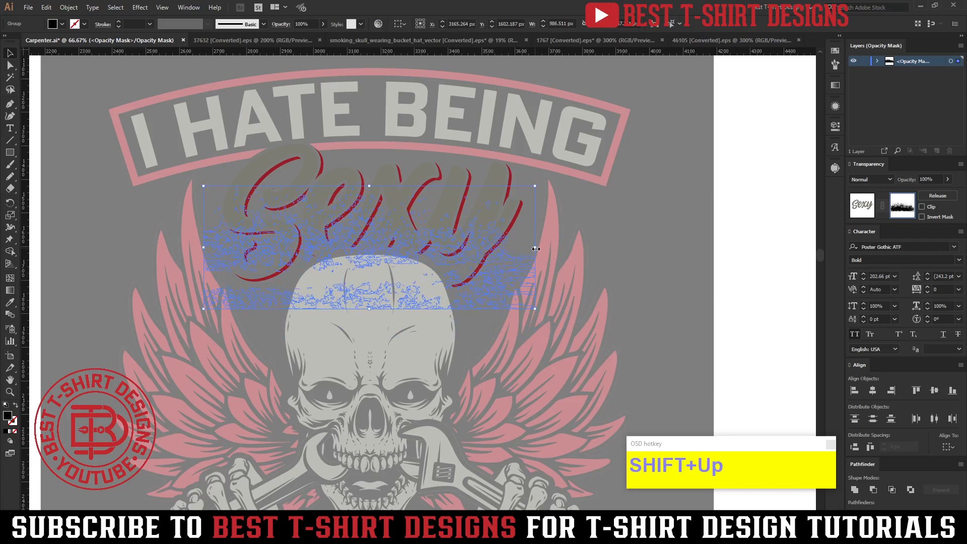
left_click(859, 213)
left_click(689, 262)
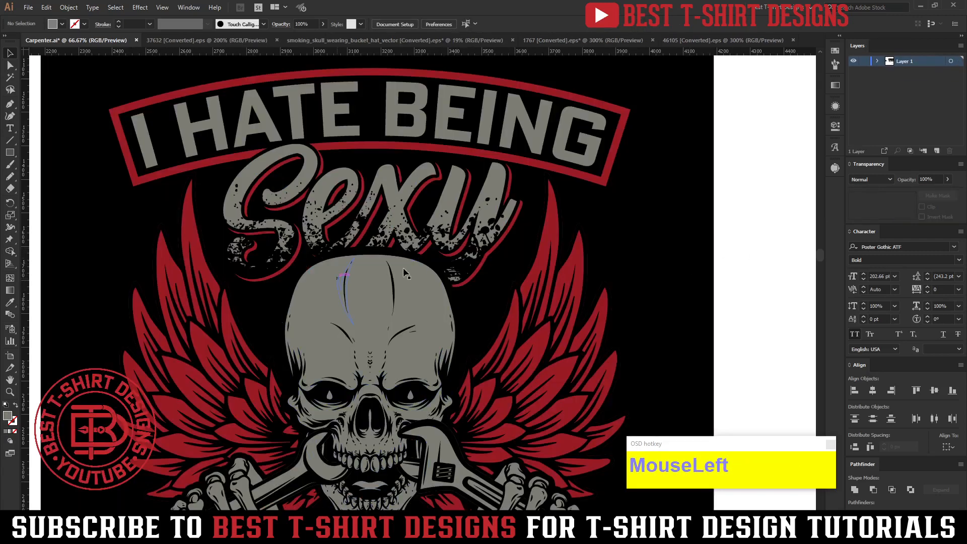
Isolate the Sexy group, duplicate its grey lettering in place, and clear the grunge from the copy's opacity mask.
double_click(488, 189)
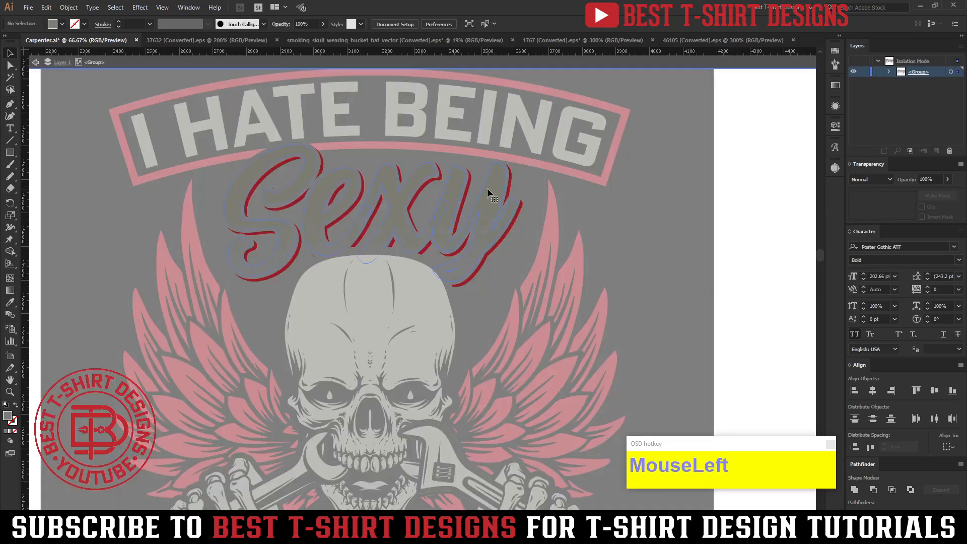
left_click(487, 190)
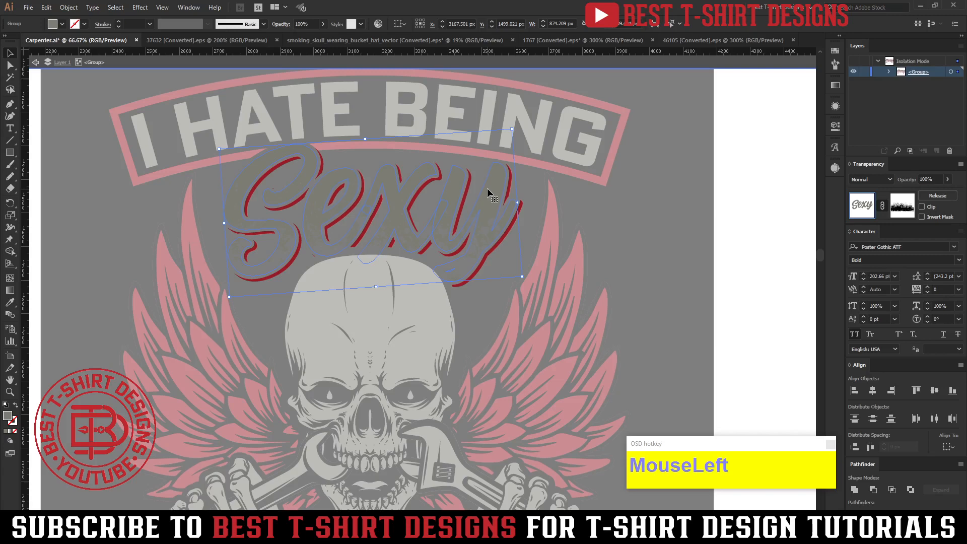
scroll(356, 181, "up", 1)
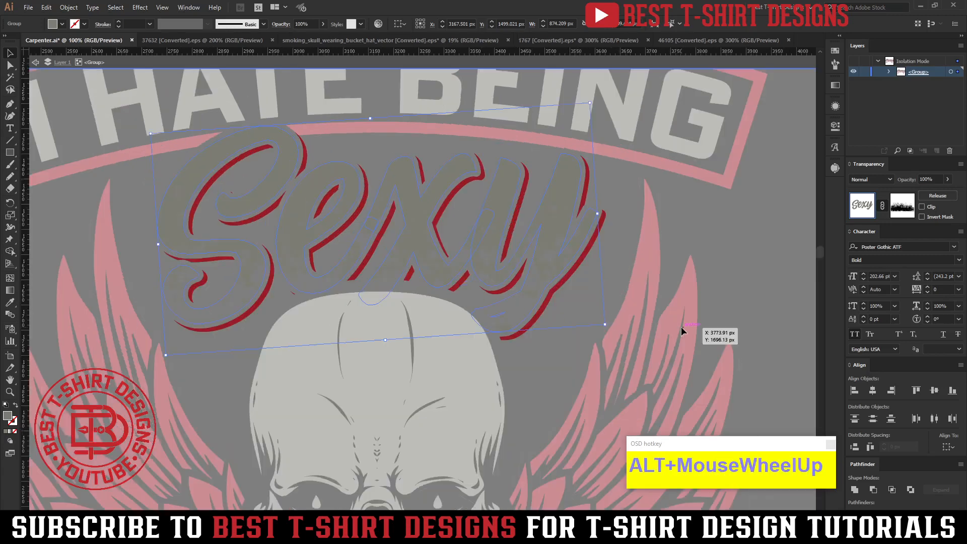
key("ctrl+c")
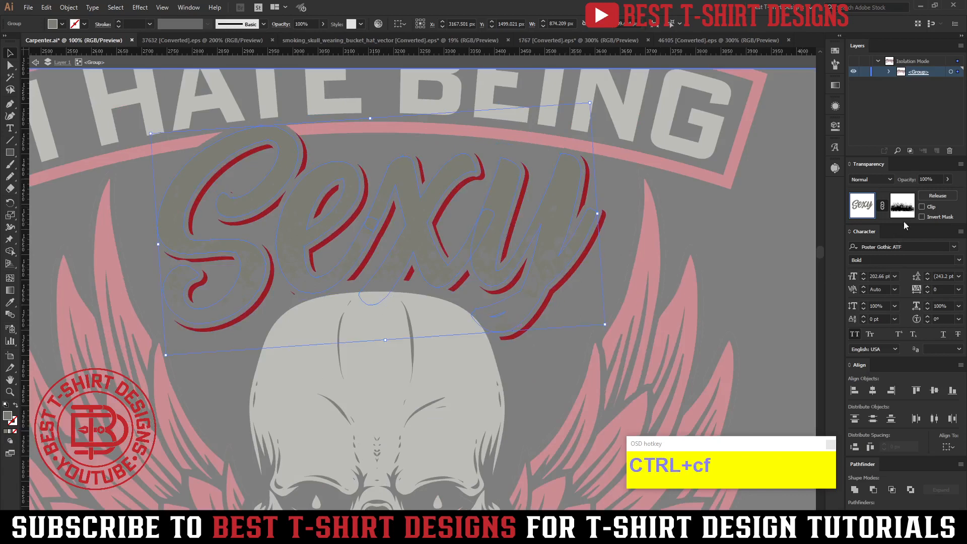
left_click(903, 205)
key("ctrl+a")
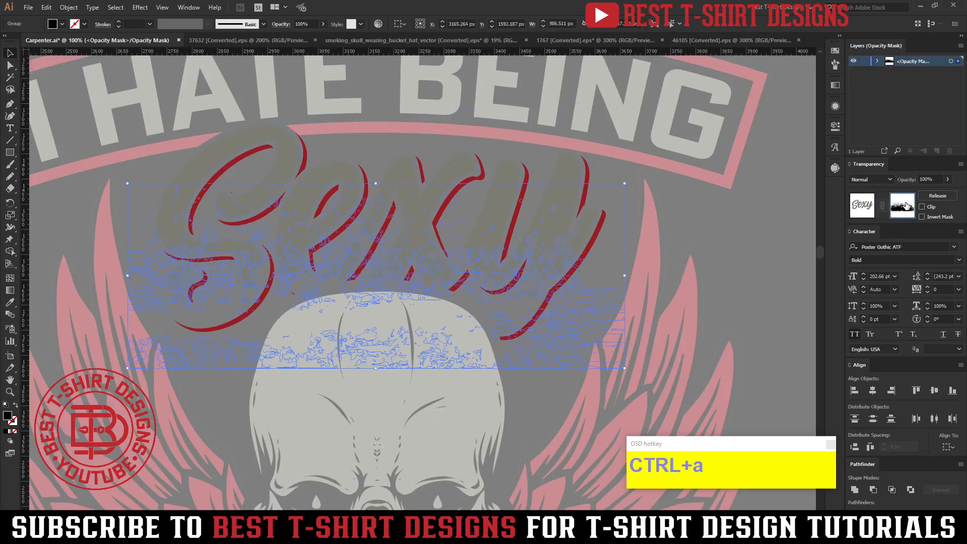
key("Delete")
left_click(862, 205)
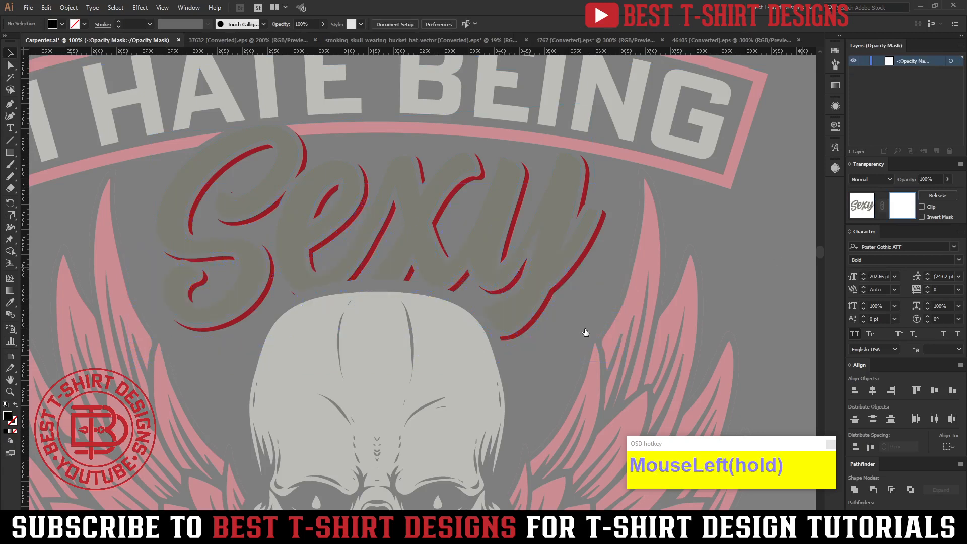
Swap the unmasked Sexy copy's grey fill to a stroke, reduce the stroke weight to 5 pt, and leave isolation.
double_click(563, 270)
key("shift+x")
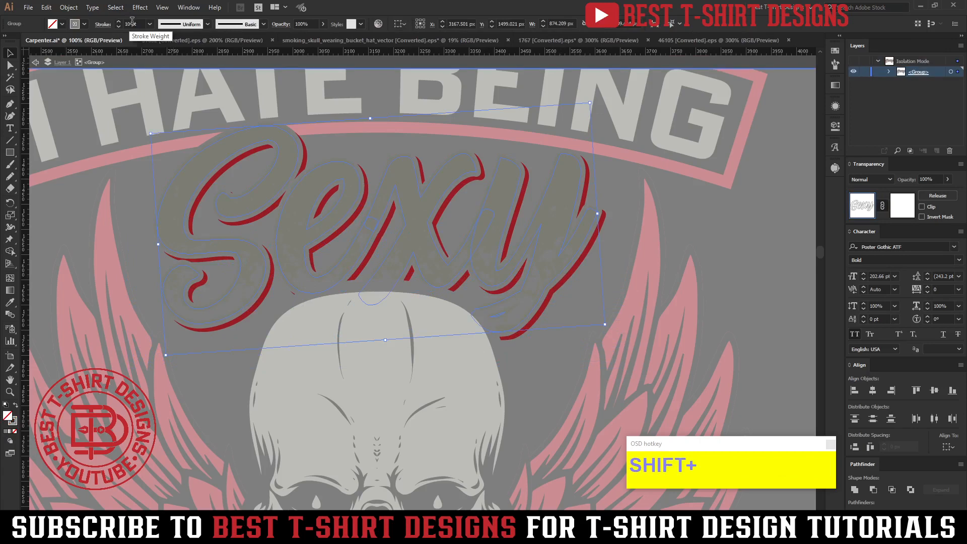
scroll(132, 20, "down", 3)
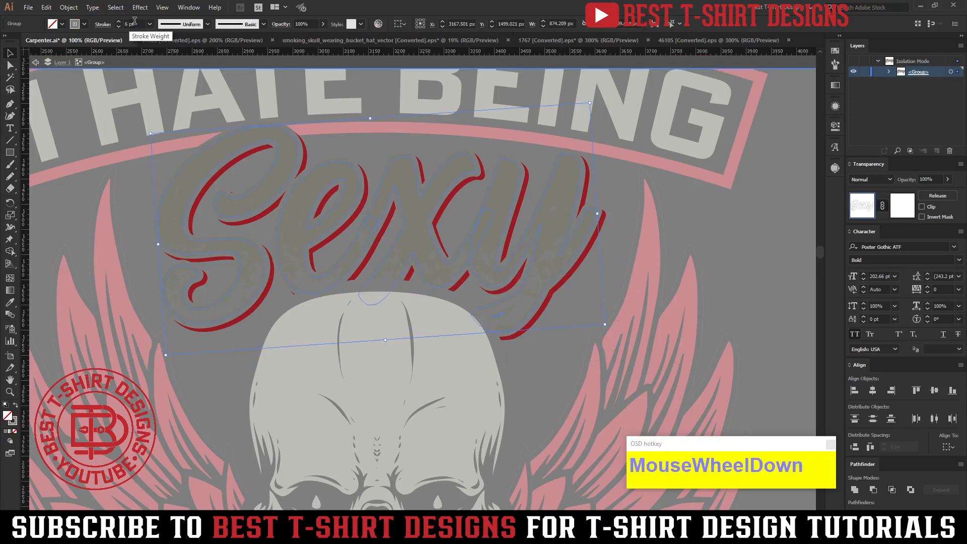
scroll(134, 21, "down", 1)
double_click(732, 218)
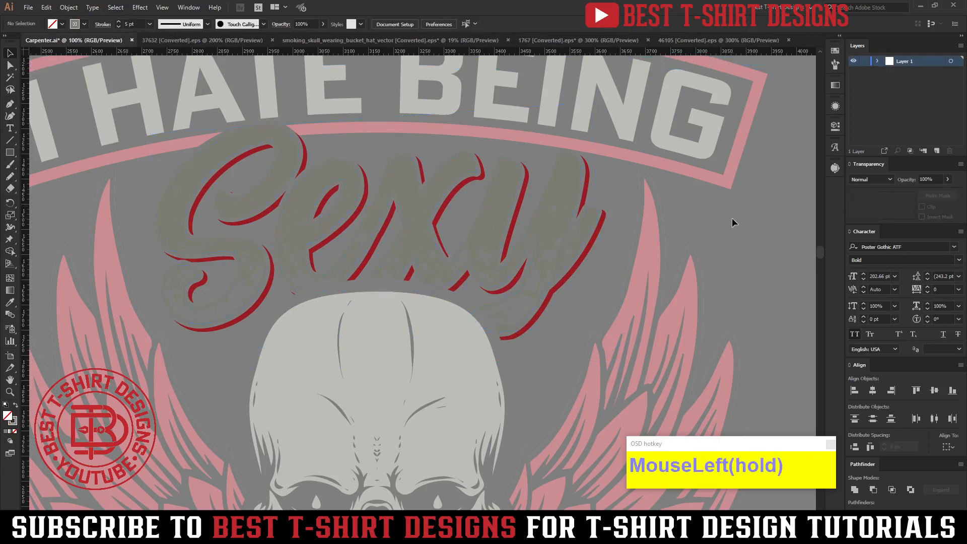
Examine the whole shirt design with the outlined and textured Sexy and MECHANIC lettering.
scroll(302, 219, "down", 3)
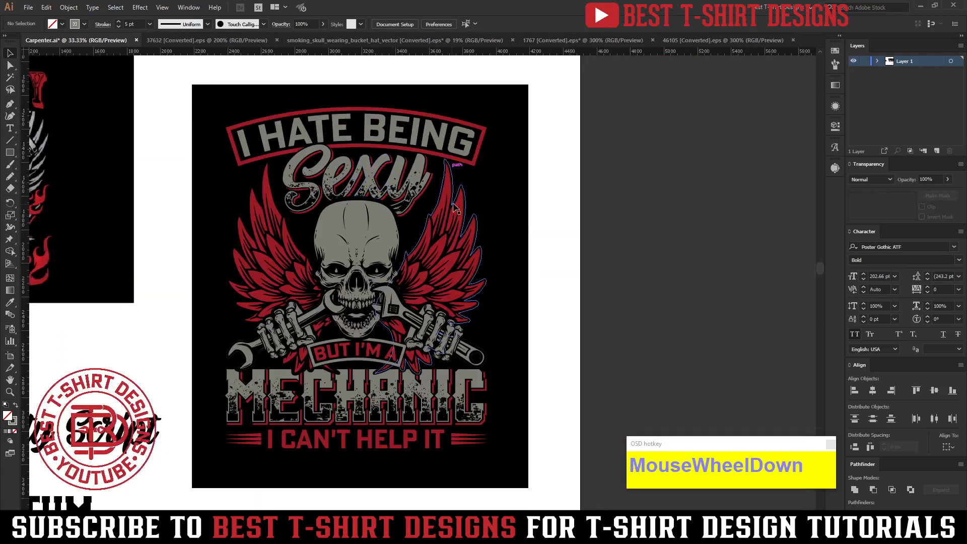
scroll(455, 208, "down", 1)
left_click(562, 224)
scroll(563, 225, "down", 1)
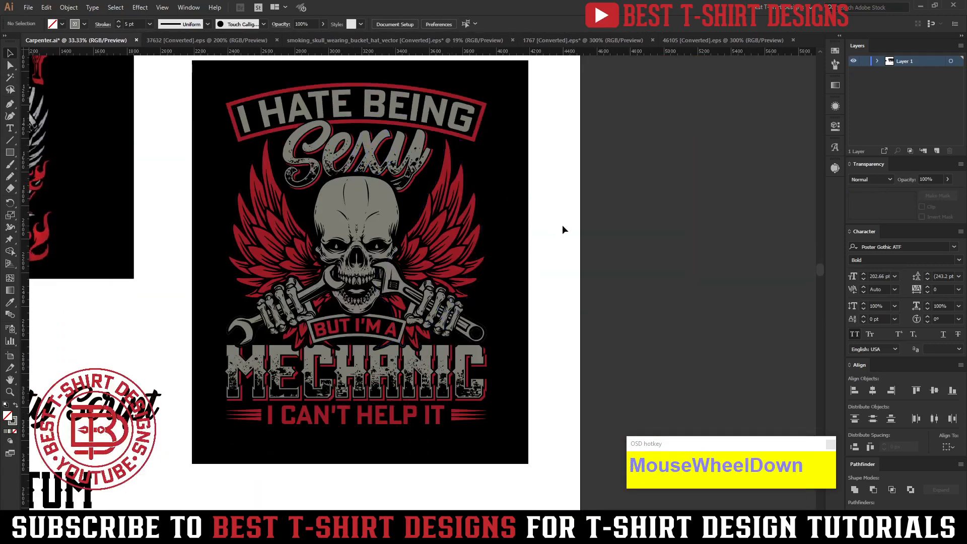
left_click(562, 224)
scroll(562, 225, "up", 1)
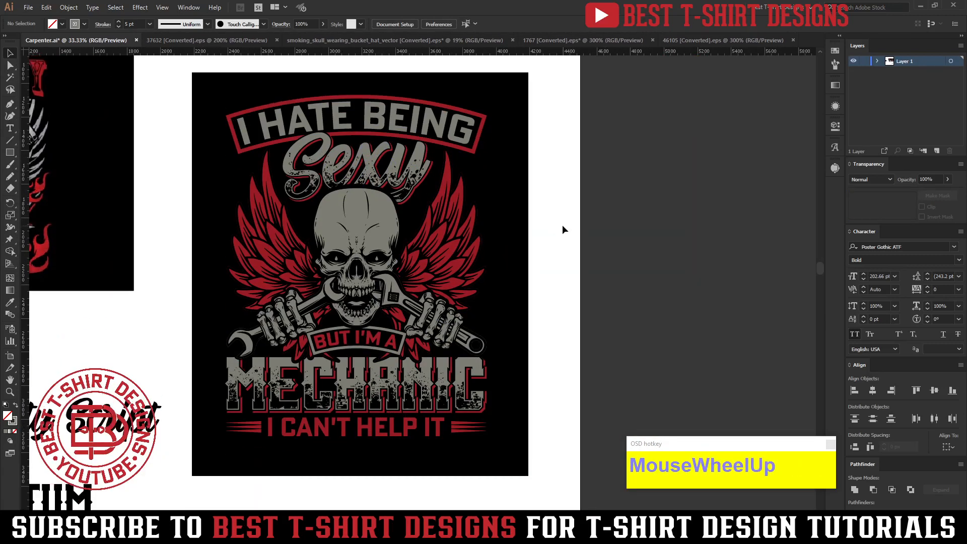
left_click(560, 240)
scroll(561, 240, "up", 1)
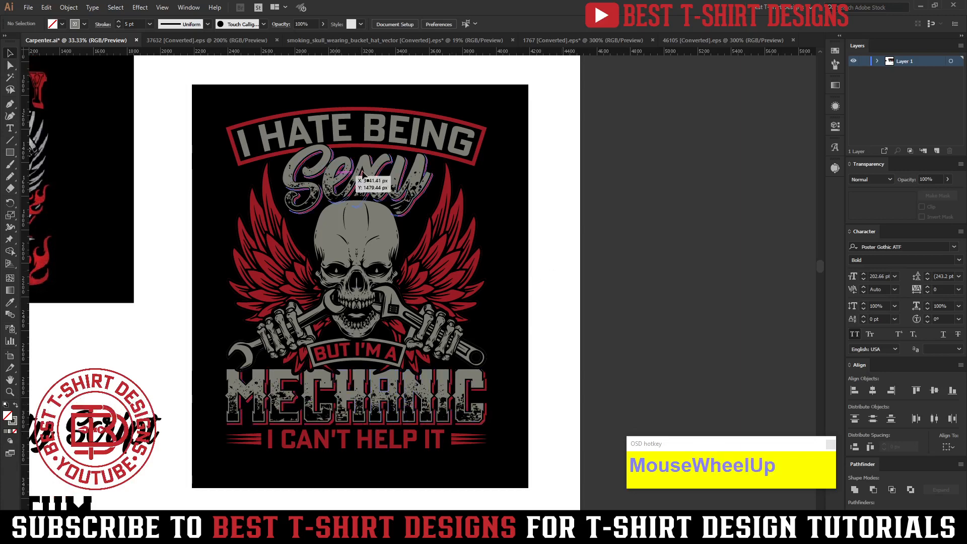
Select all lettering, skull and wing artwork on the black background and group it.
left_click_drag(194, 77, 518, 478)
left_click_drag(521, 424, 518, 417)
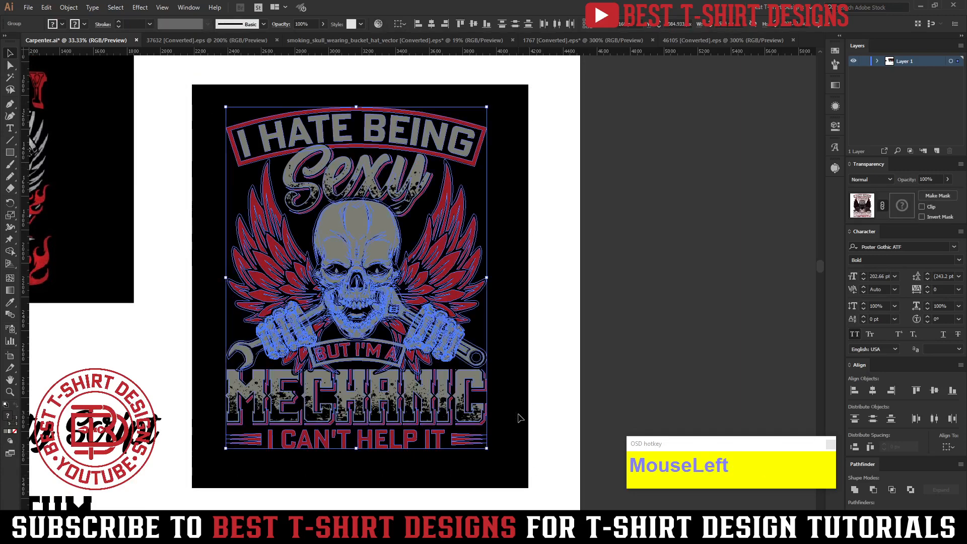
key("ctrl+g")
left_click(551, 262)
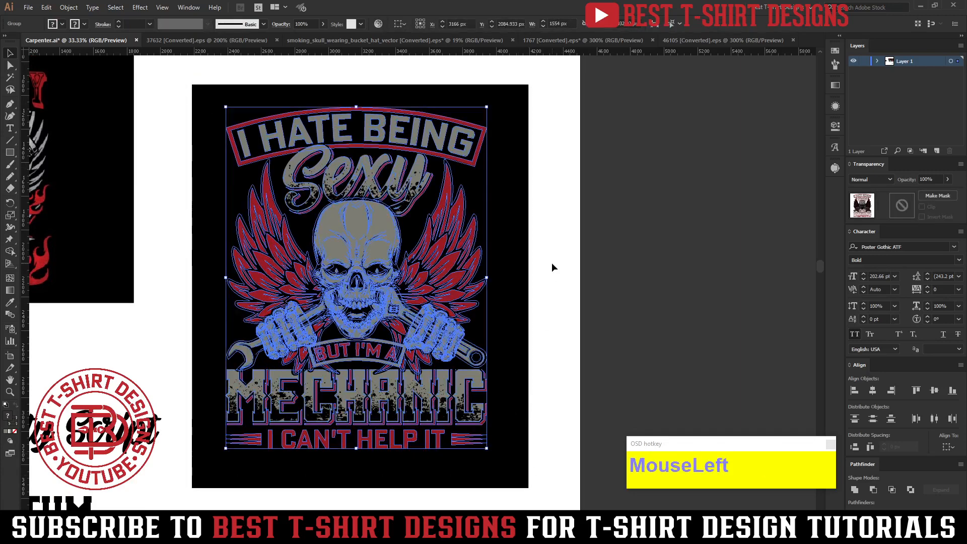
Switch to the 1767 document and move the speckle texture off the dark Devil design into the empty canvas beside it.
left_click(693, 44)
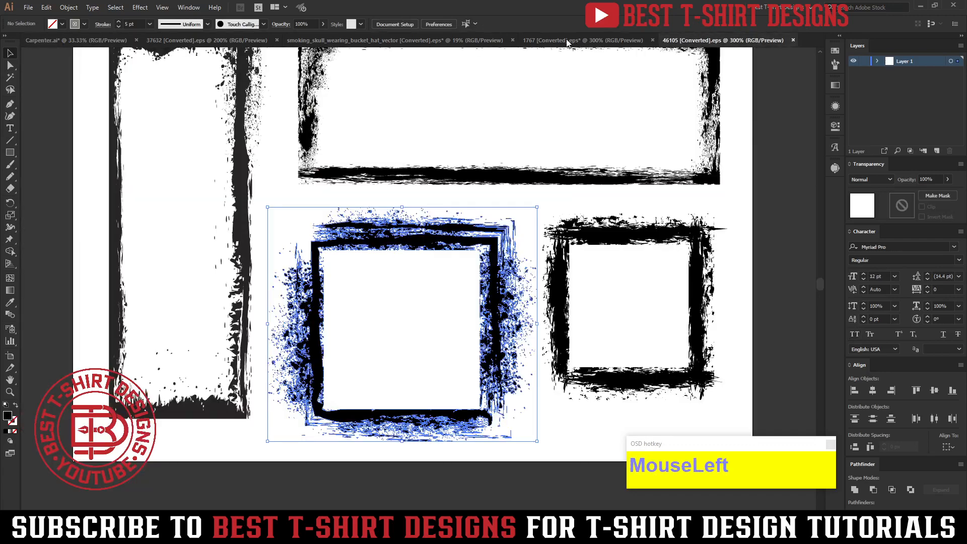
left_click(572, 44)
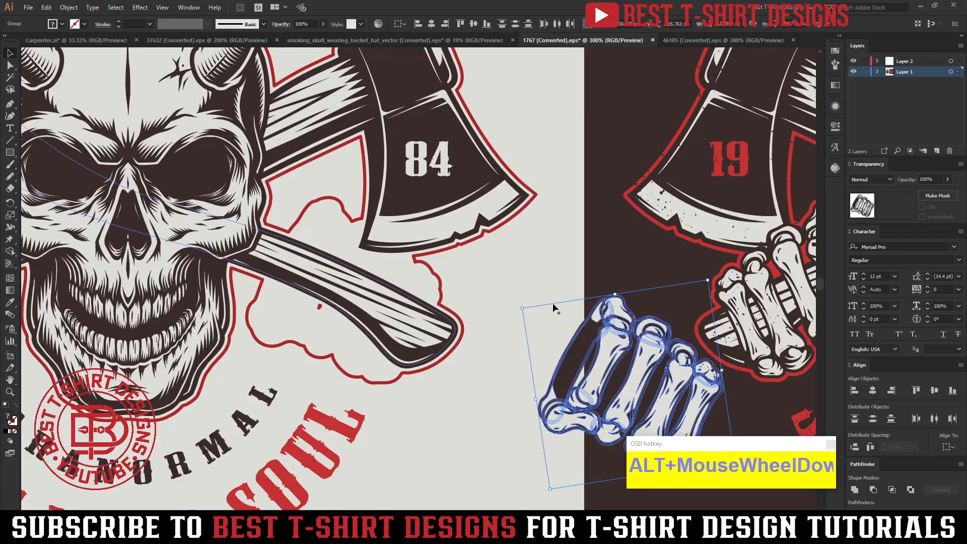
scroll(554, 308, "down", 5)
left_click_drag(582, 300, 495, 260)
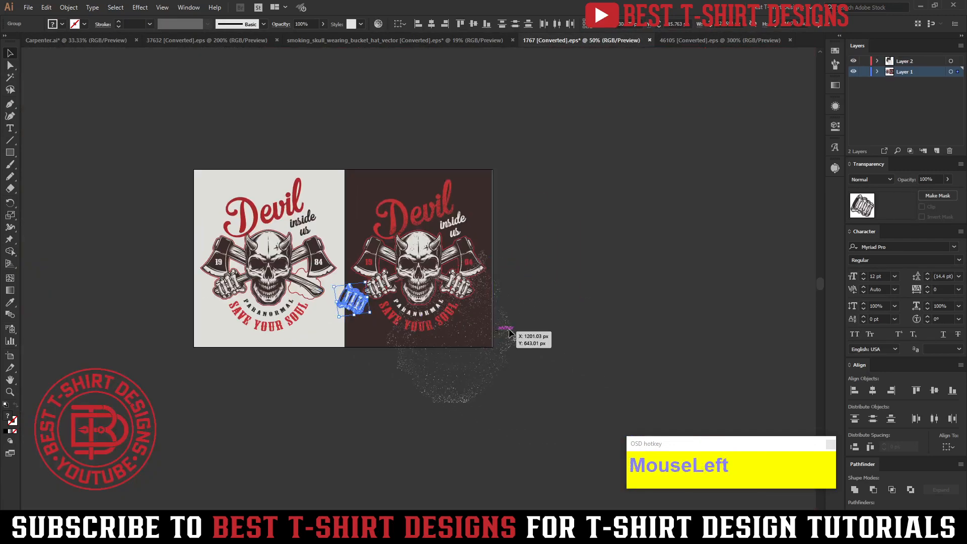
left_click_drag(497, 331, 664, 309)
Pull the second speckle texture off the dark Devil design, then select and copy the first speckle texture.
left_click(421, 261)
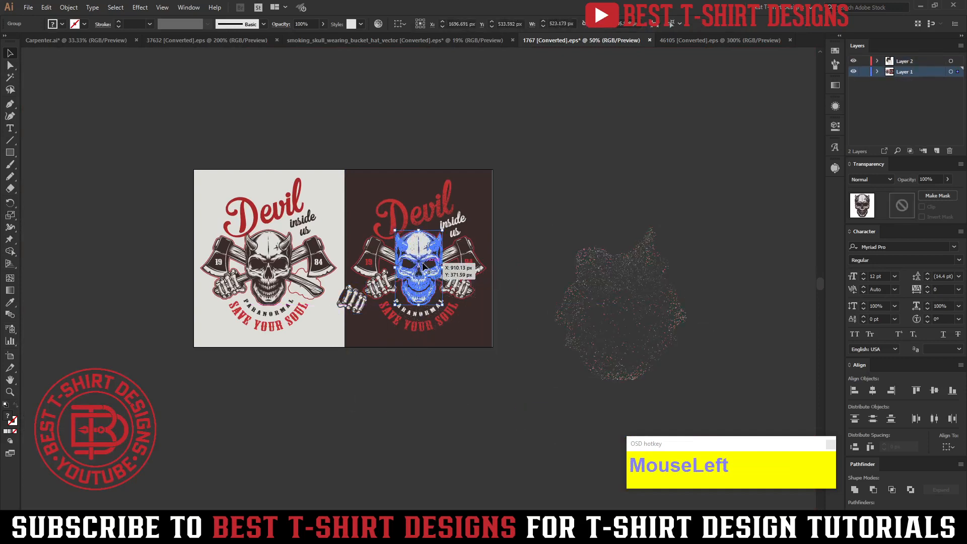
left_click(456, 240)
left_click(482, 239)
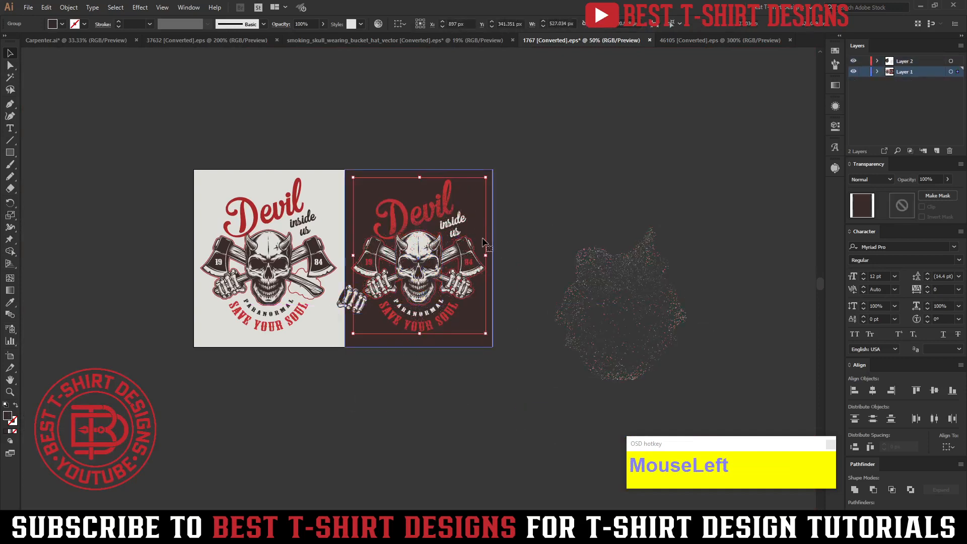
left_click(475, 262)
left_click_drag(578, 225, 647, 187)
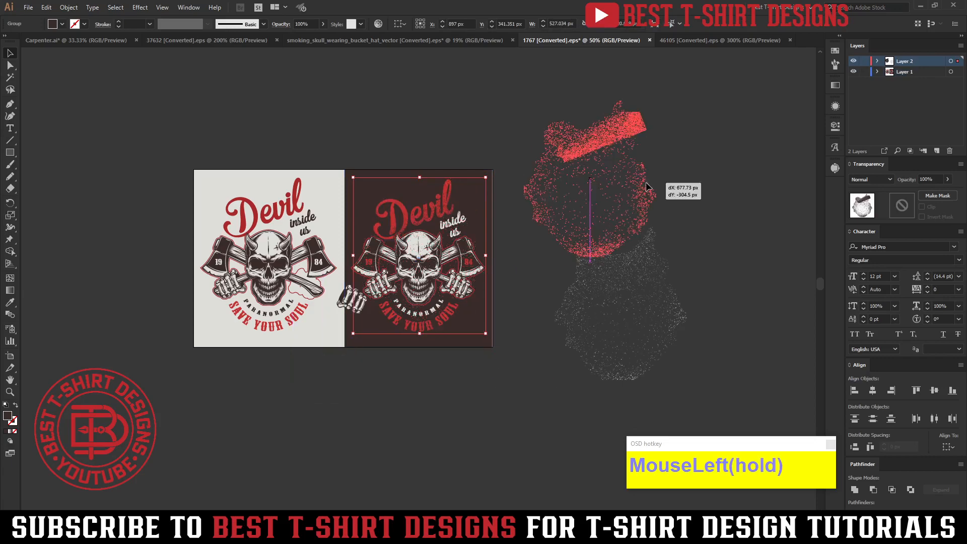
left_click(595, 321)
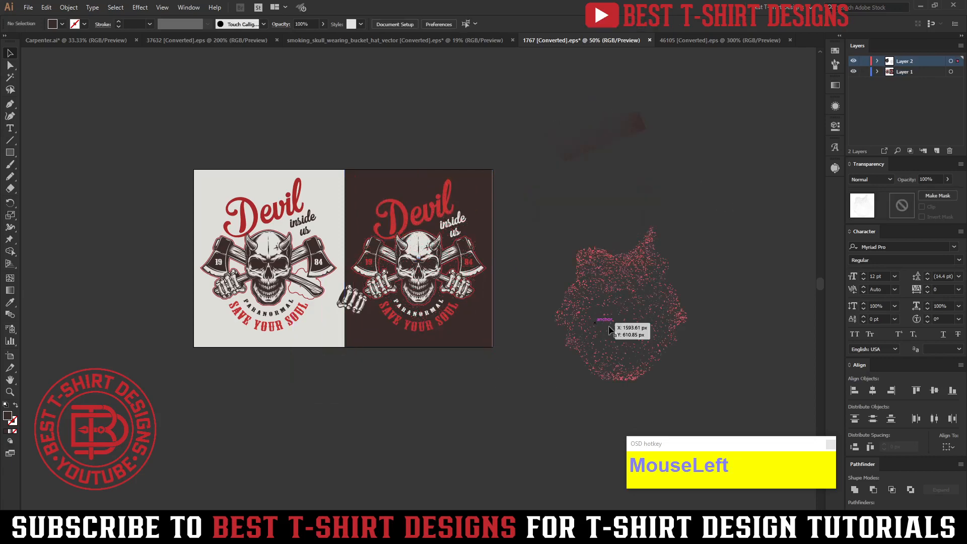
key("ctrl")
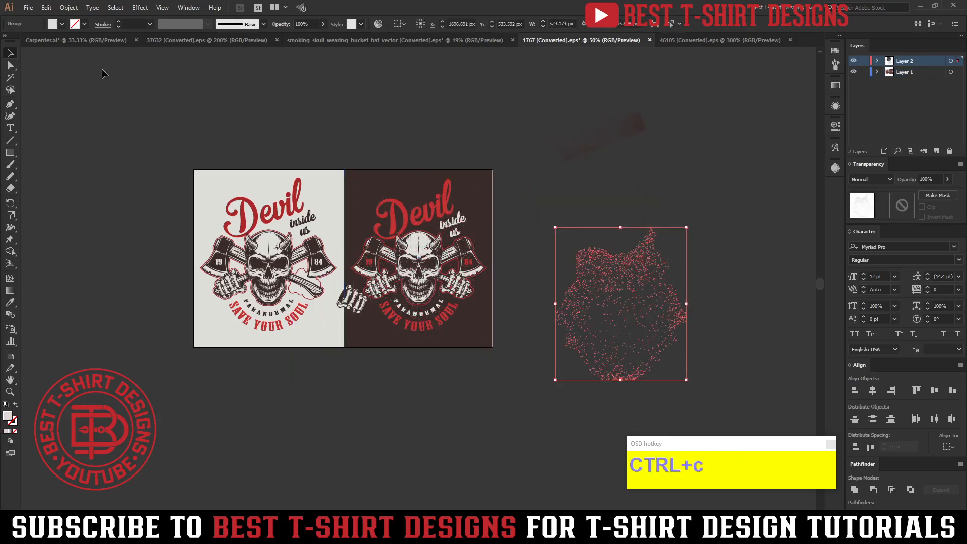
Return to Carpenter.ai, give the grouped design an opacity mask without clipping, and enter the mask.
left_click(76, 40)
key("alt")
left_click(338, 313, "alt")
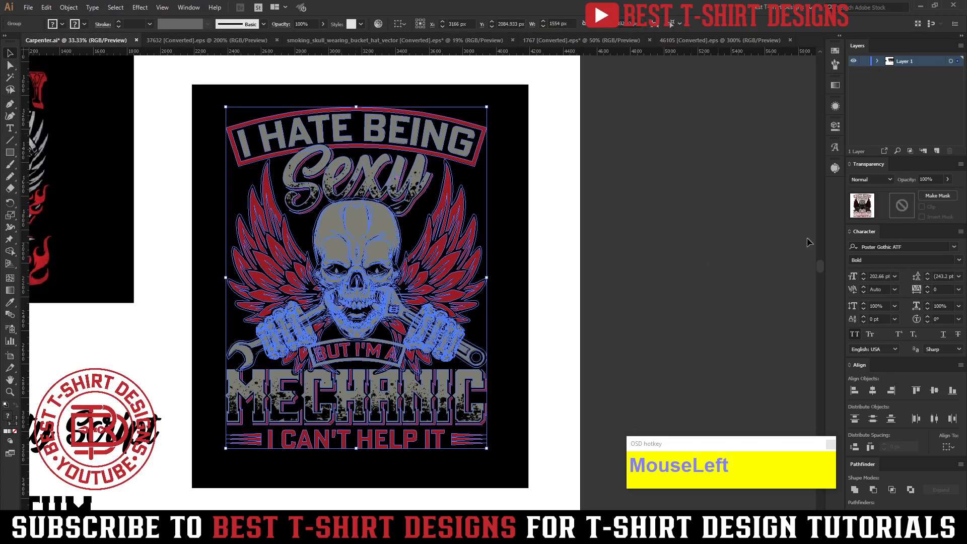
double_click(910, 207)
left_click(930, 207)
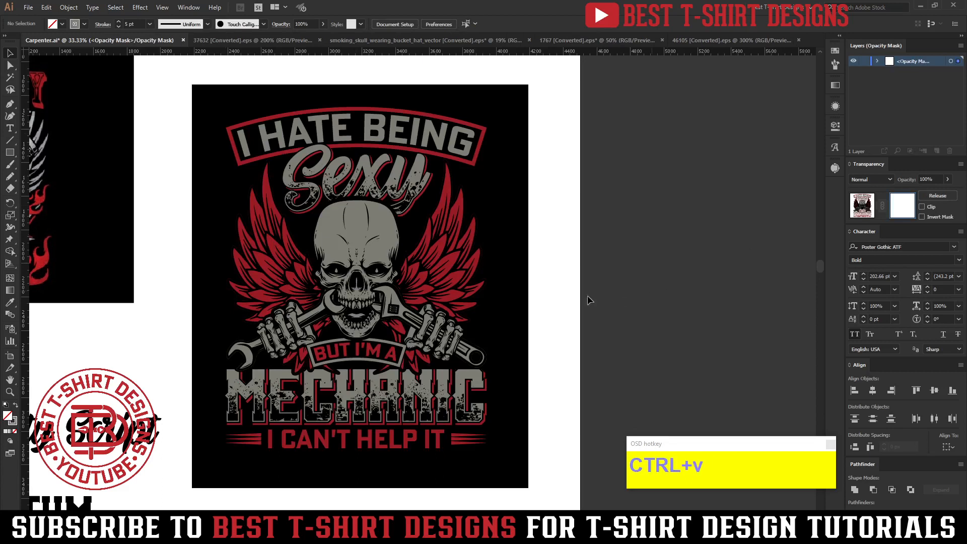
Try a row of four speckle texture copies across the design's top inside the opacity mask, then delete them.
key("ctrl+v")
left_click_drag(424, 271, 320, 126)
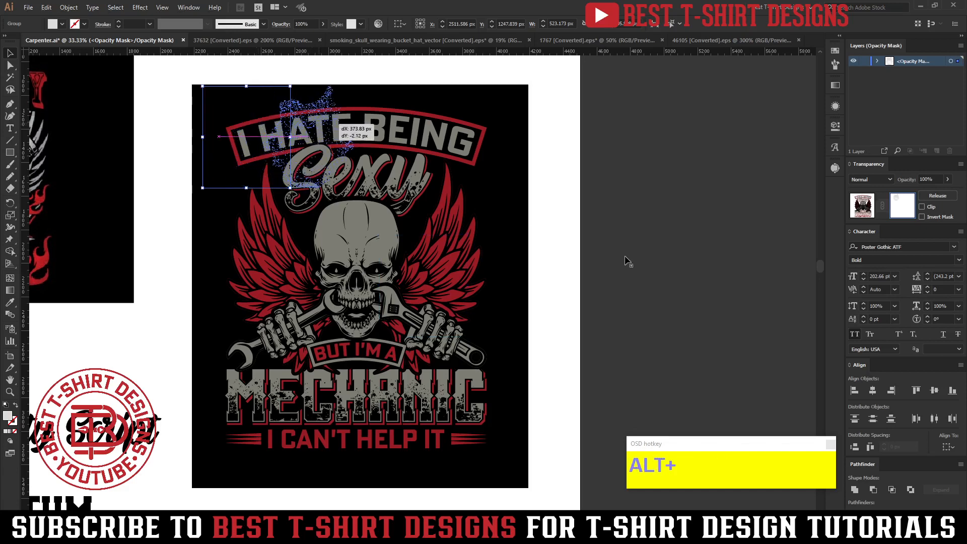
key("ctrl+d")
key("ctrl+d")
key("ctrl+d")
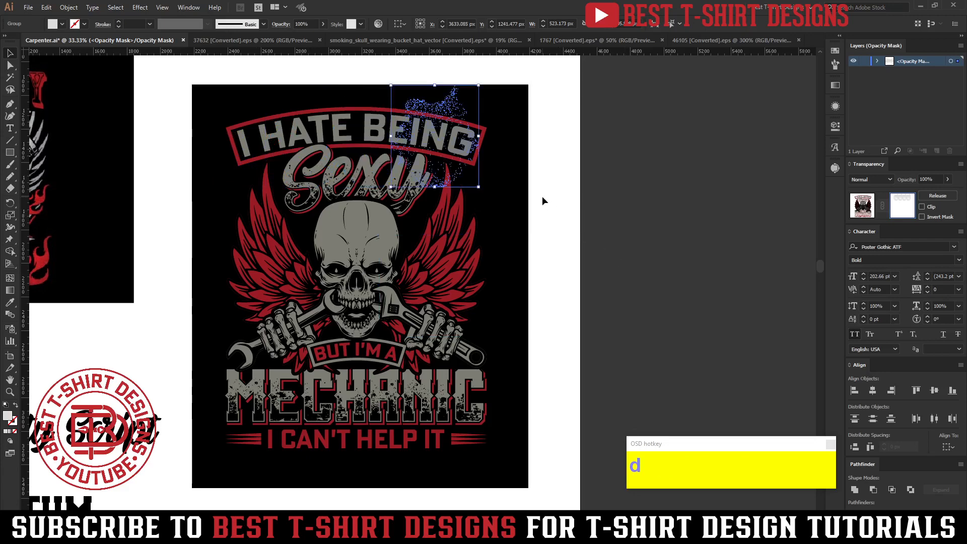
left_click_drag(543, 198, 200, 101)
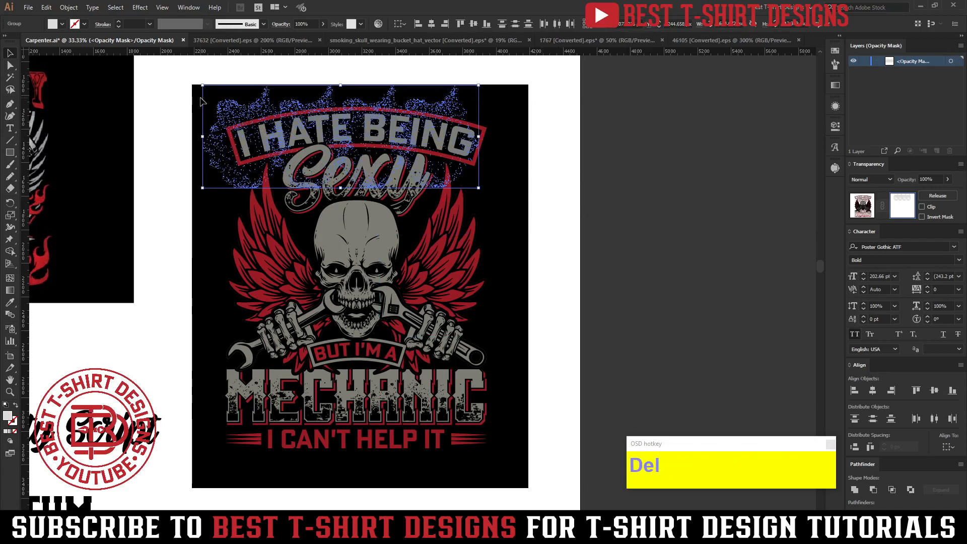
key("Delete")
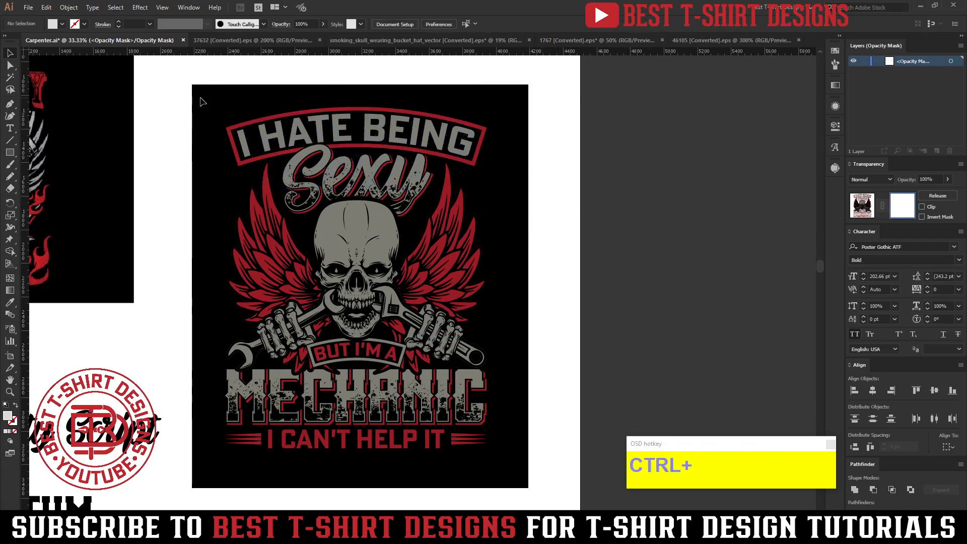
Copy the top-right grunge texture from the 0000.eps sheet and paste it into the design's opacity mask in Carpenter.ai.
key("ctrl+F10")
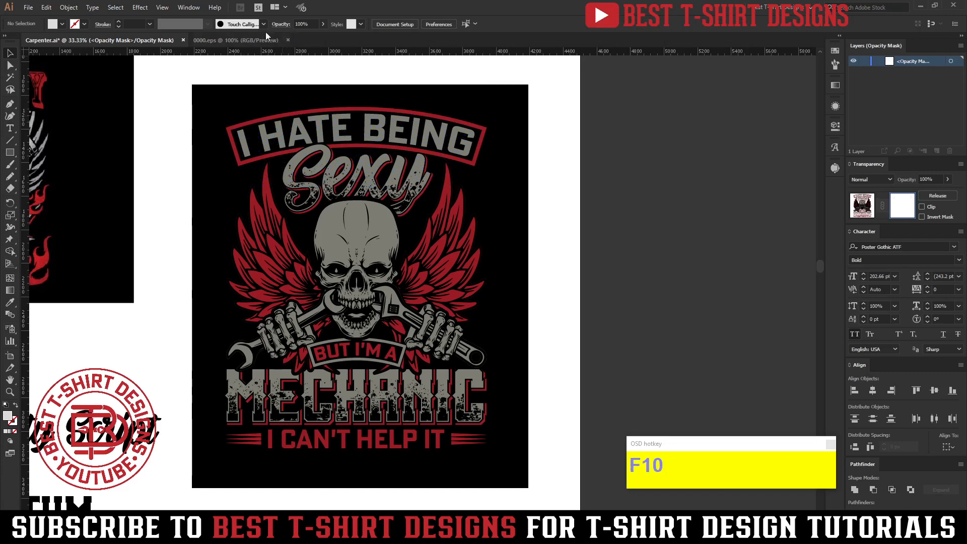
left_click(256, 37)
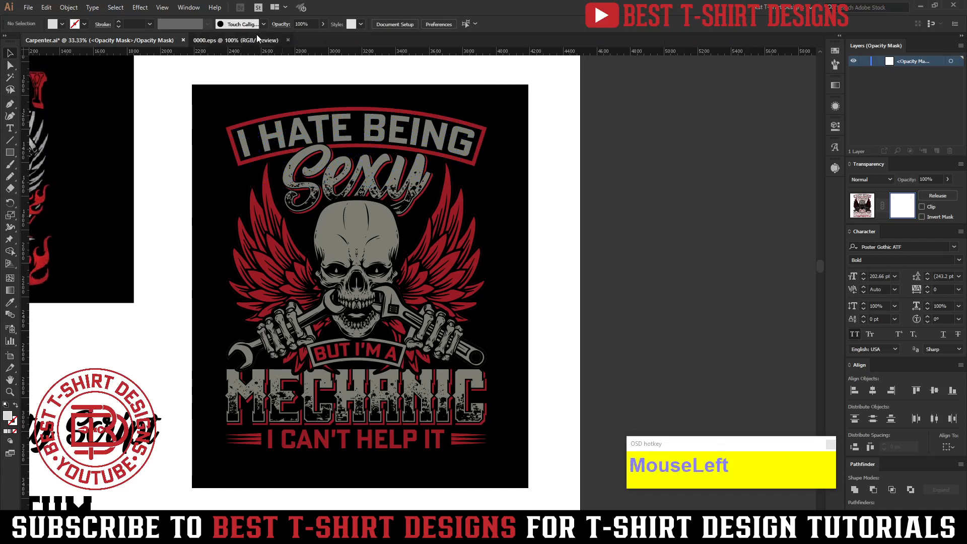
left_click(281, 227)
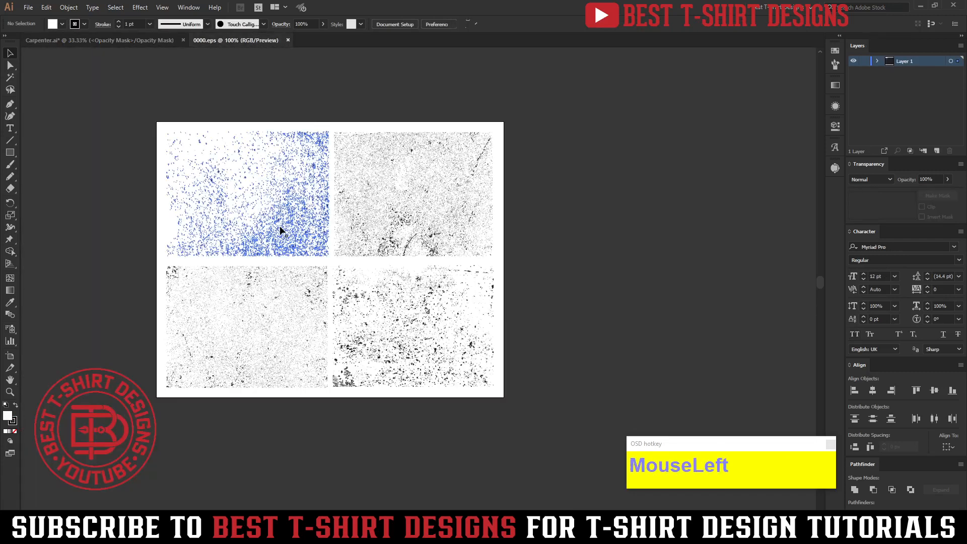
left_click(404, 216)
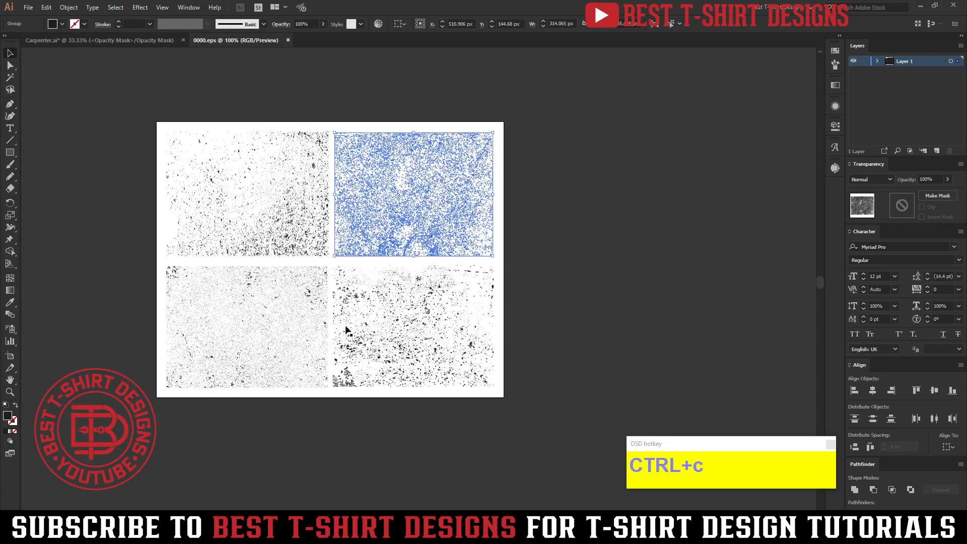
left_click(96, 41)
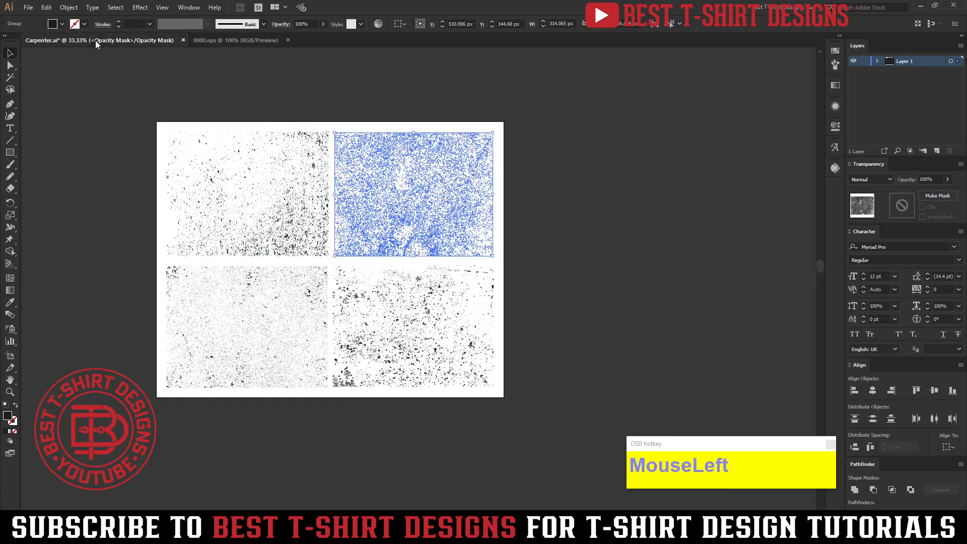
key("ctrl+v")
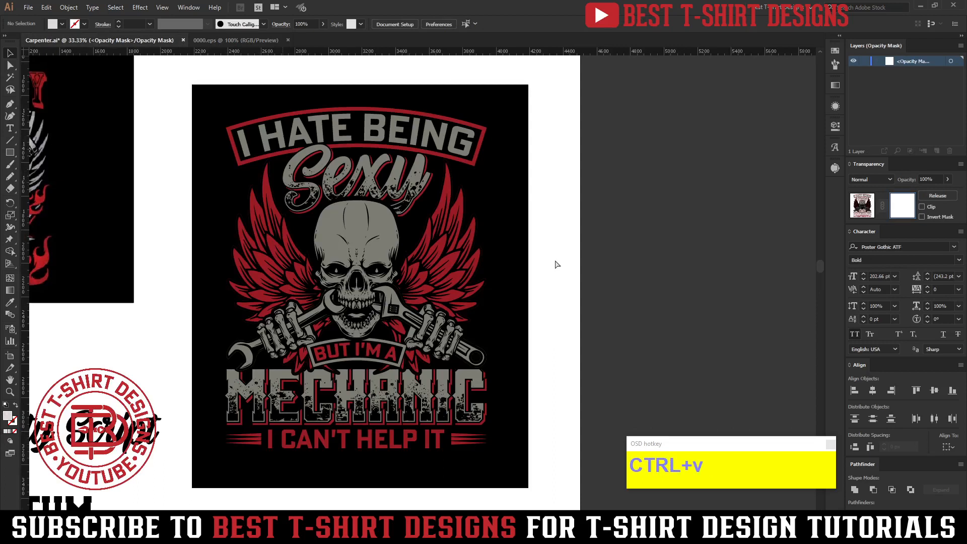
Enlarge the pasted grunge texture inside the opacity mask to cover the whole design, about 1689 px wide, and fill it with black.
left_click(430, 291)
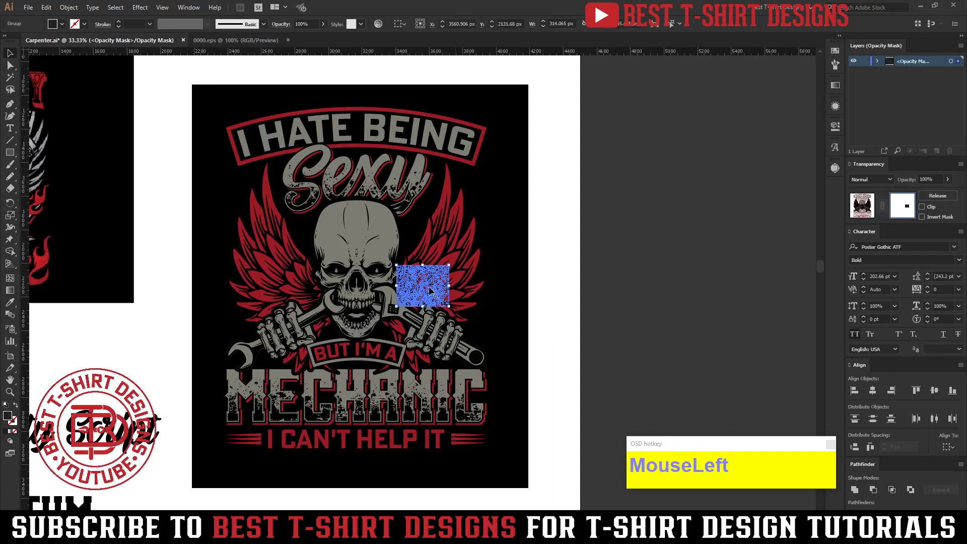
left_click_drag(271, 143, 501, 455)
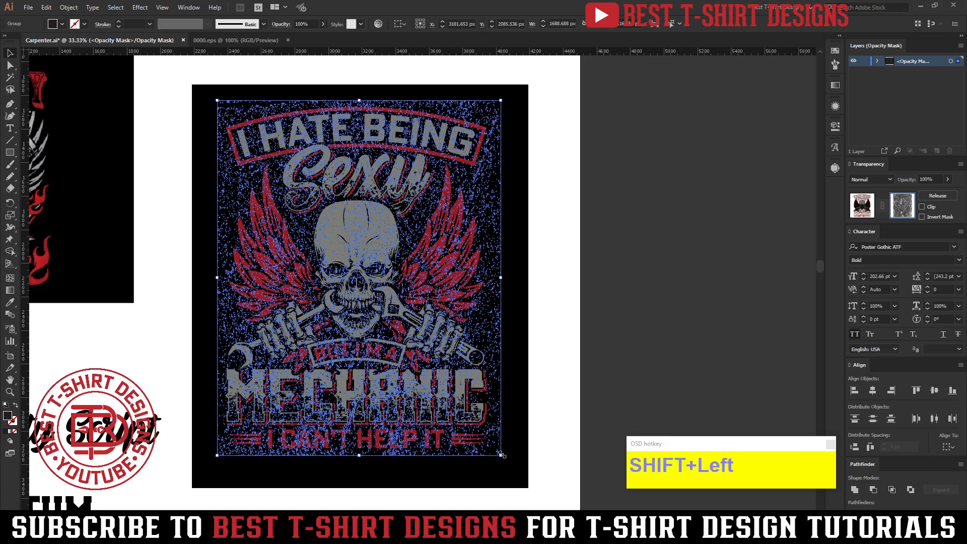
key("shift+Left")
left_click(56, 29)
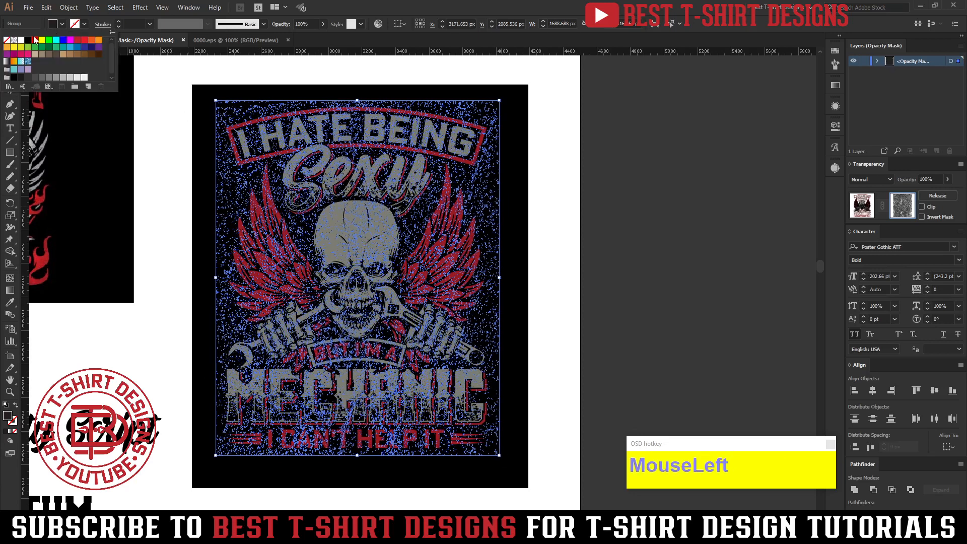
left_click(850, 211)
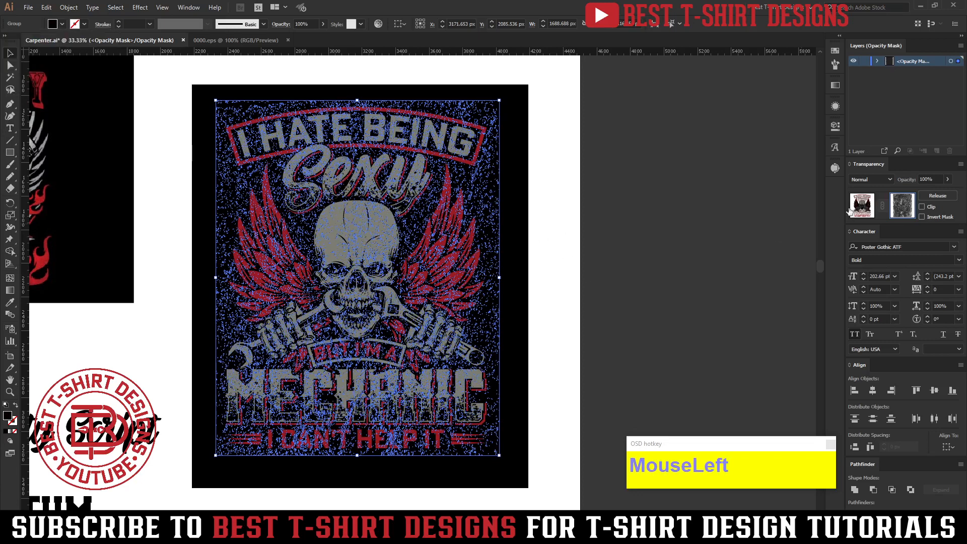
left_click(563, 281)
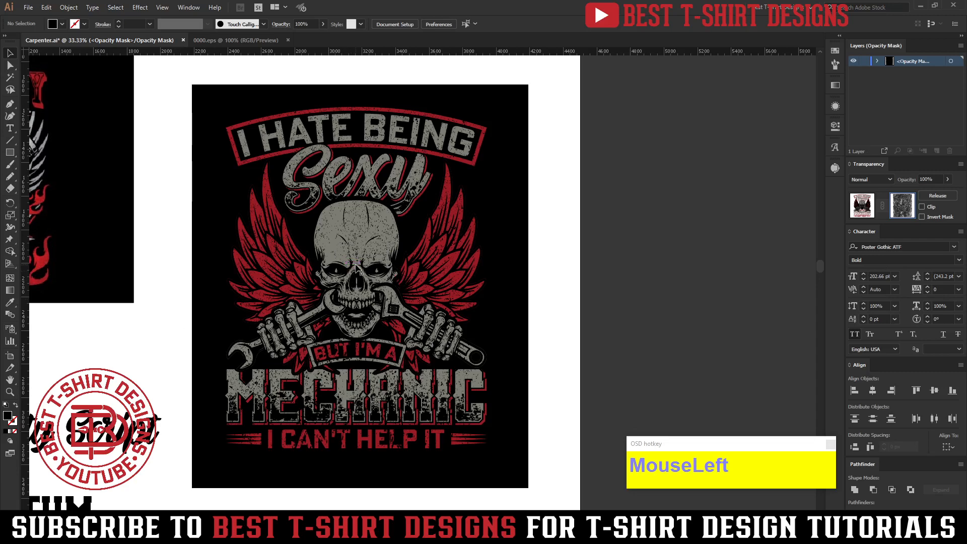
scroll(344, 266, "up", 4)
scroll(455, 272, "down", 2)
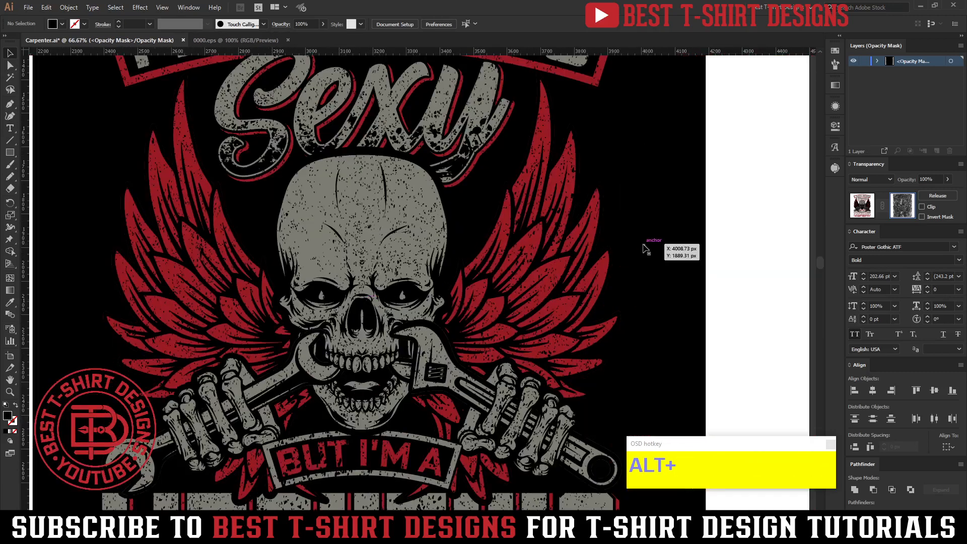
Leave the opacity mask and isolate the grouped skull artwork for editing.
left_click(433, 288)
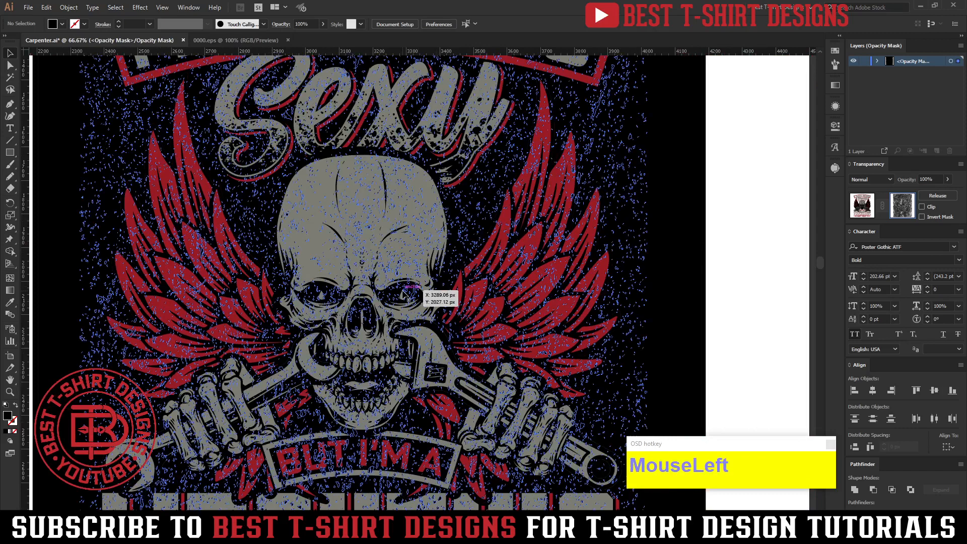
left_click(402, 293)
left_click(864, 205)
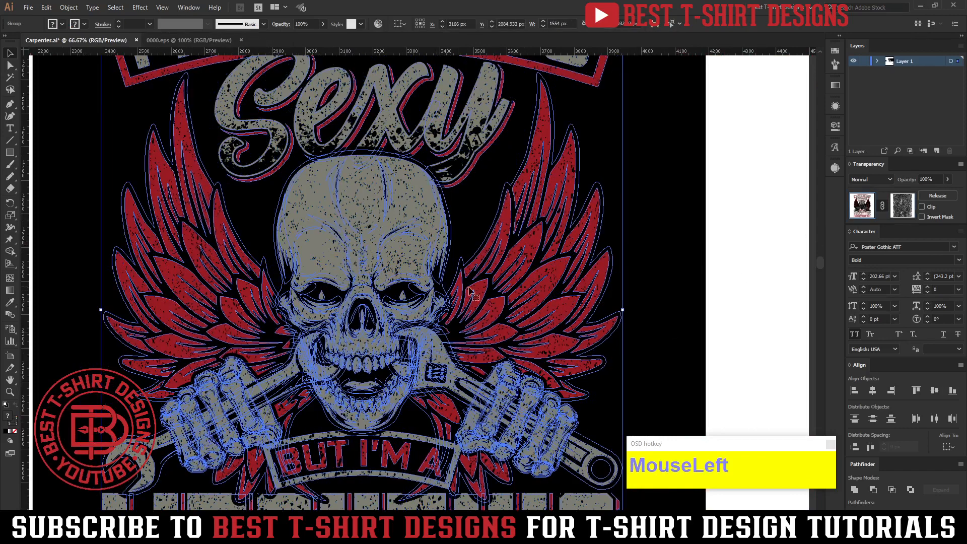
double_click(413, 283)
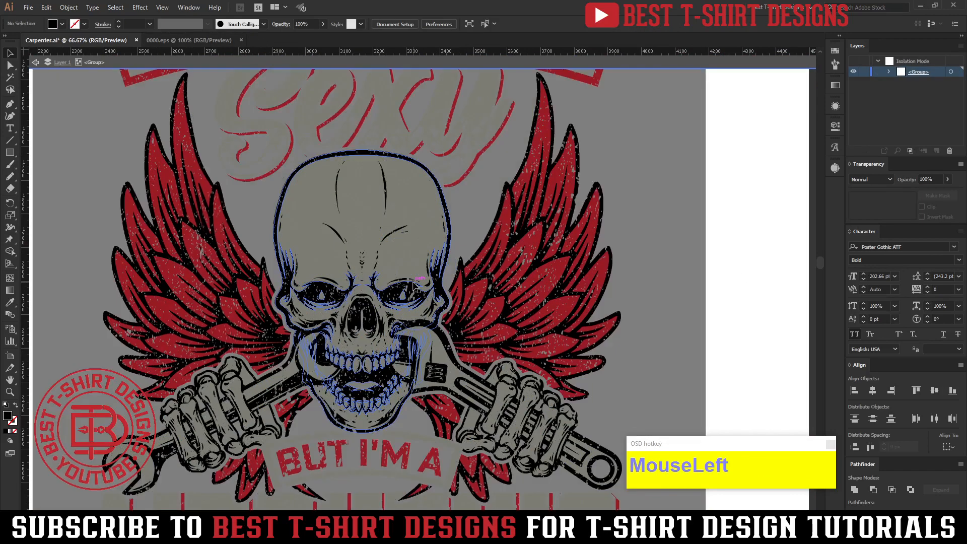
Draw a closed zigzag lightning bolt about 279 px wide with the Pen tool, rising outward from the pupil of the right-hand eye.
scroll(458, 224, "up", 1)
scroll(459, 224, "up", 1)
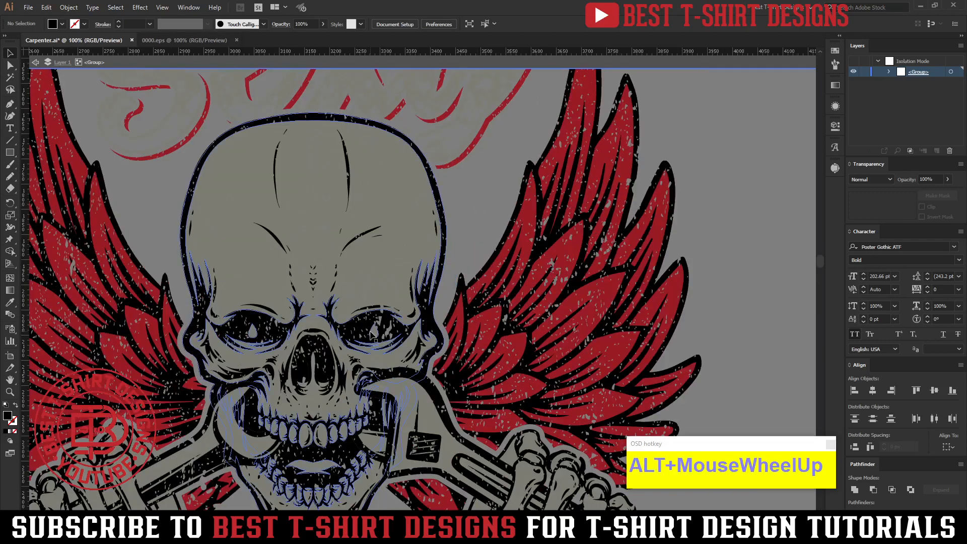
scroll(400, 342, "up", 1)
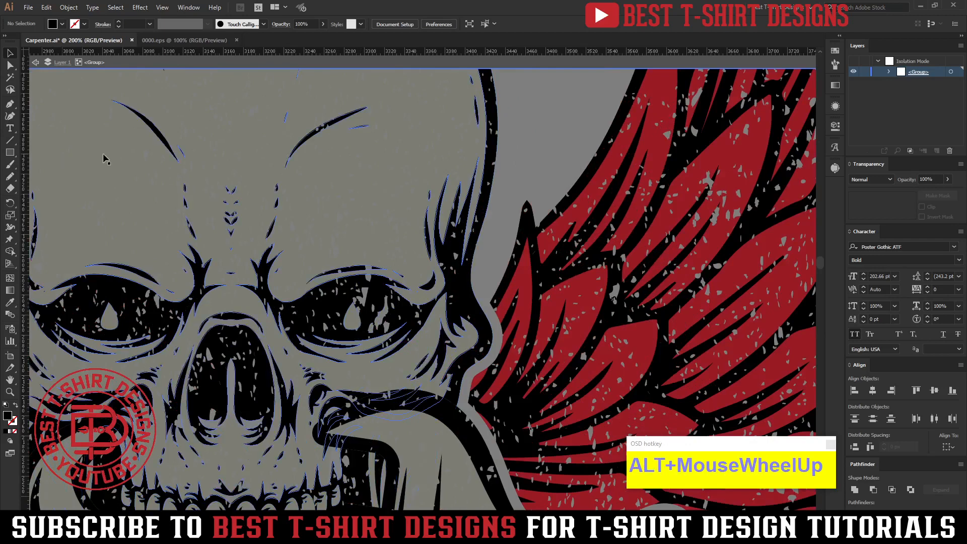
scroll(481, 192, "down", 1)
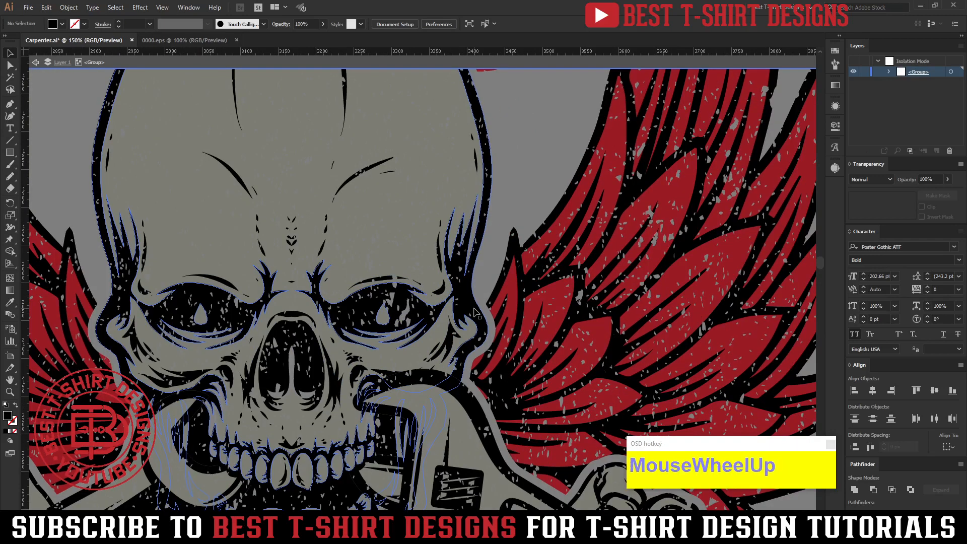
scroll(47, 187, "up", 2)
left_click(10, 104)
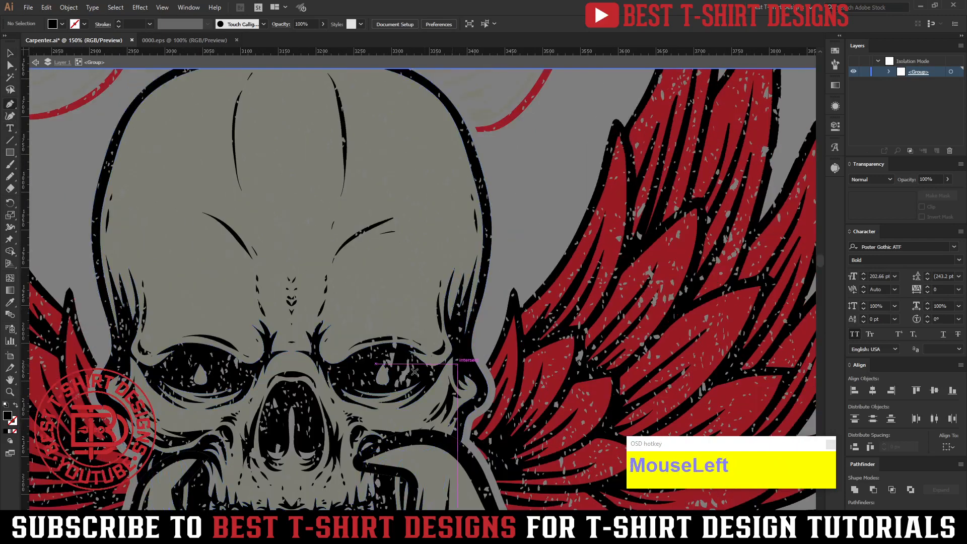
left_click(383, 377)
left_click(480, 180)
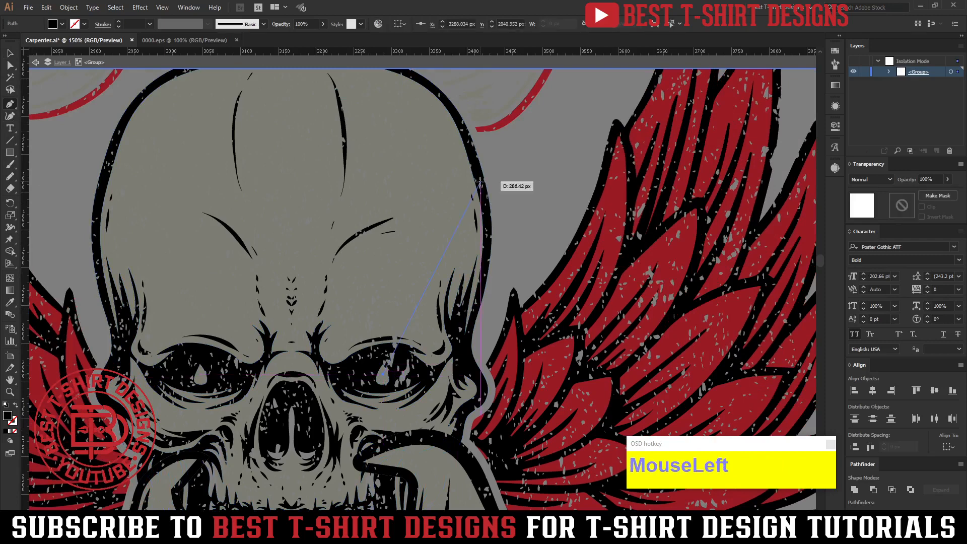
left_click(475, 241)
left_click(593, 91)
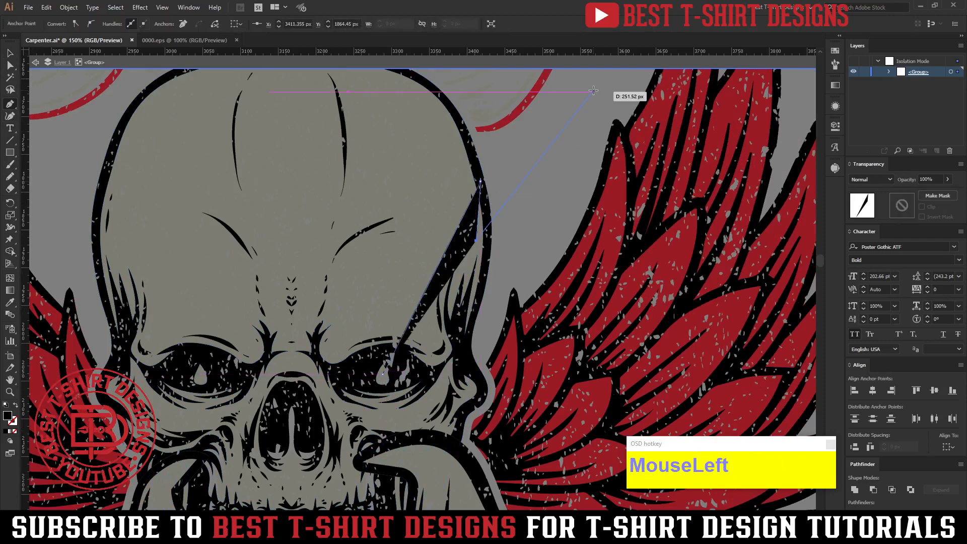
left_click(480, 325)
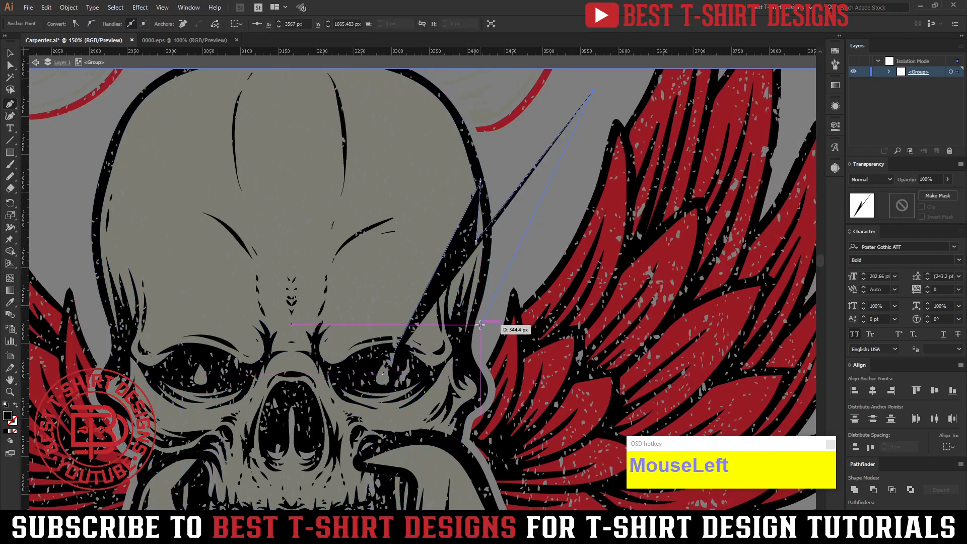
left_click(463, 272)
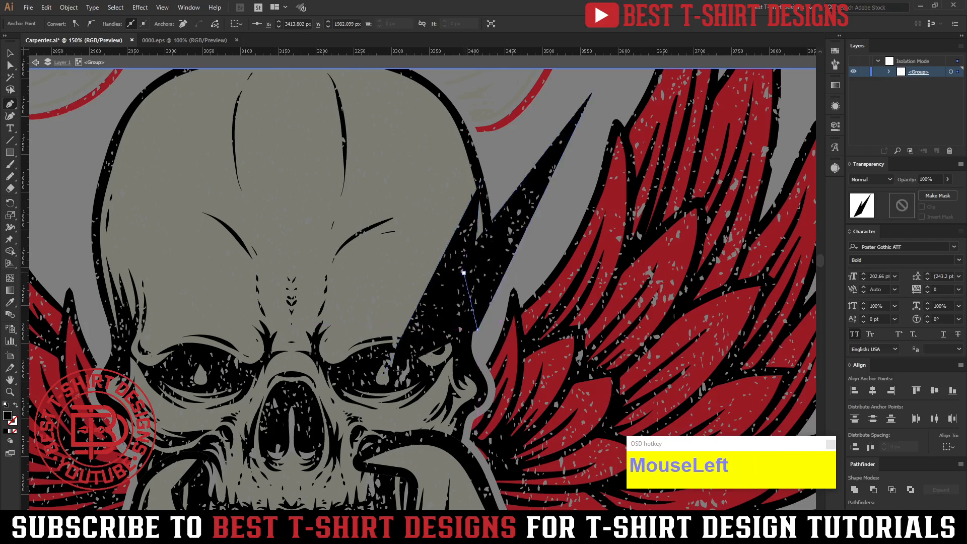
left_click_drag(385, 376, 383, 375)
Select the lightning bolt and fill it with the wings' dark red using the Eyedropper.
key("v")
left_click(481, 248)
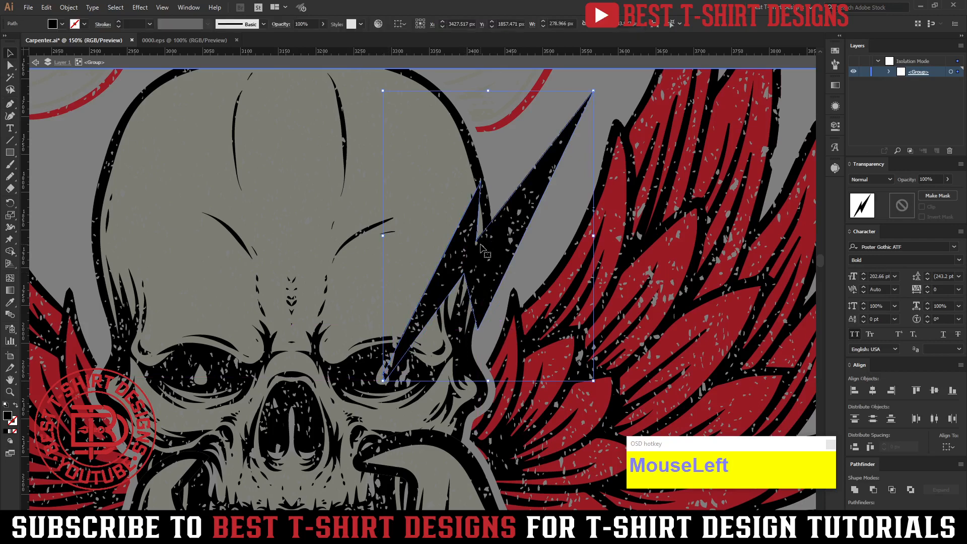
key("i")
left_click(584, 227)
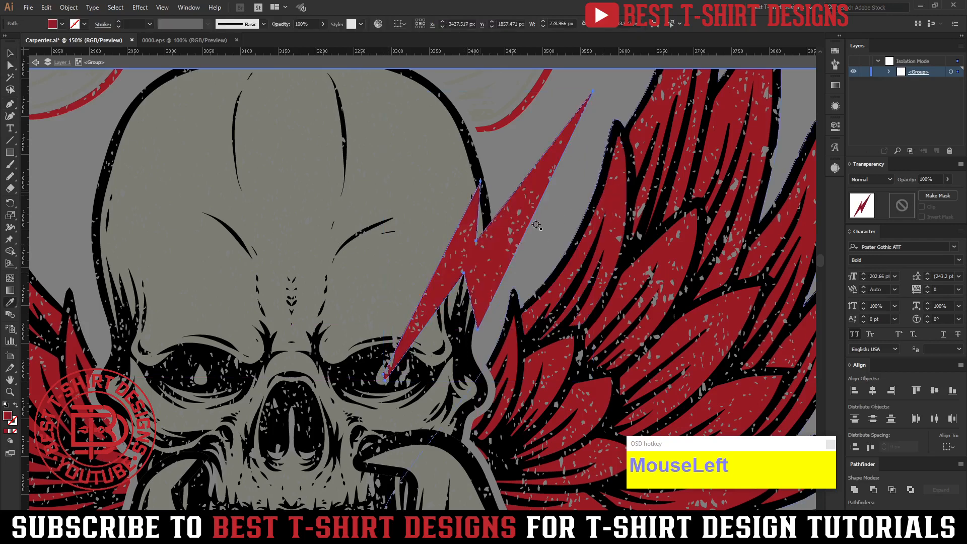
Duplicate the red bolt, reflect the copy on the vertical axis, and place it over the left-hand eye level with the original.
key("v")
left_click_drag(517, 231, 274, 239)
key("ctrl+r")
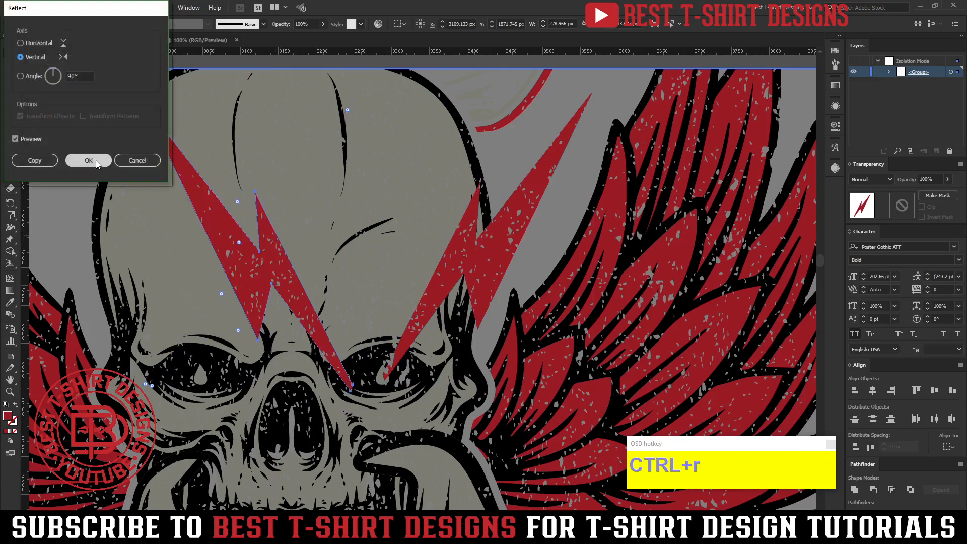
left_click(88, 158)
scroll(568, 306, "down", 3)
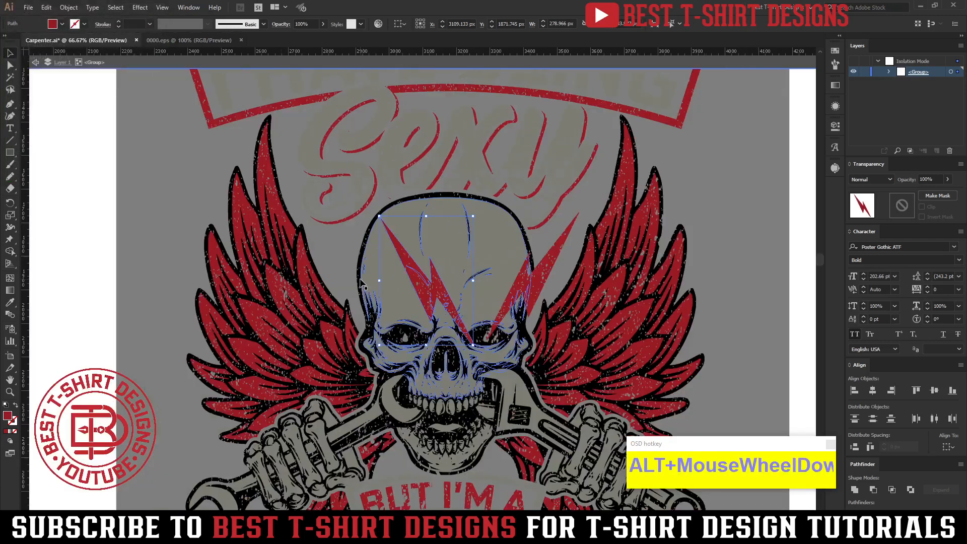
left_click_drag(433, 294, 366, 290)
left_click(525, 289, "shift")
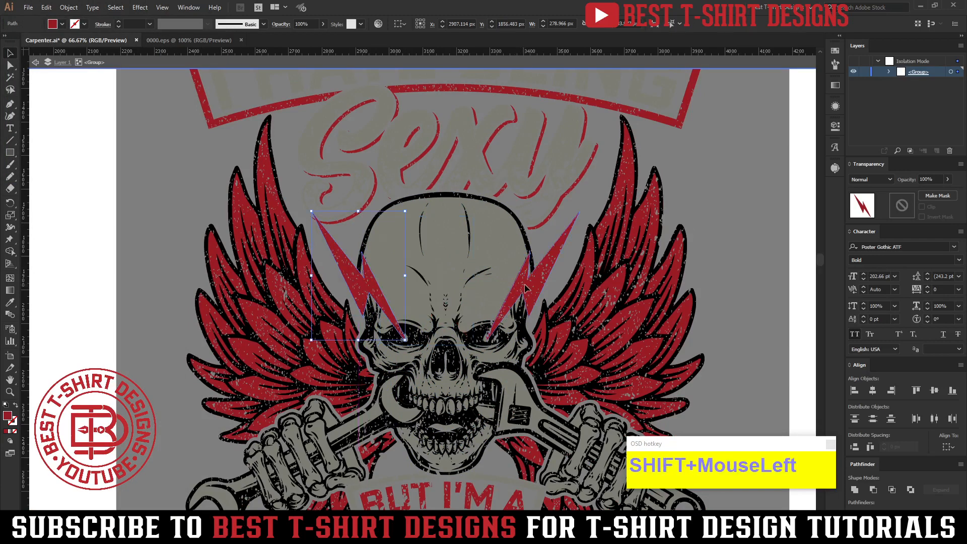
left_click(517, 254)
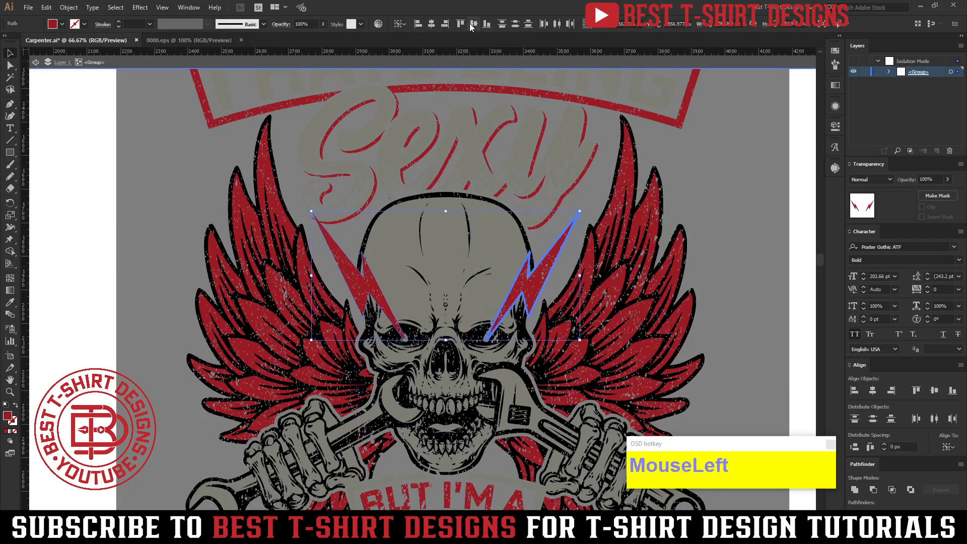
left_click(733, 219)
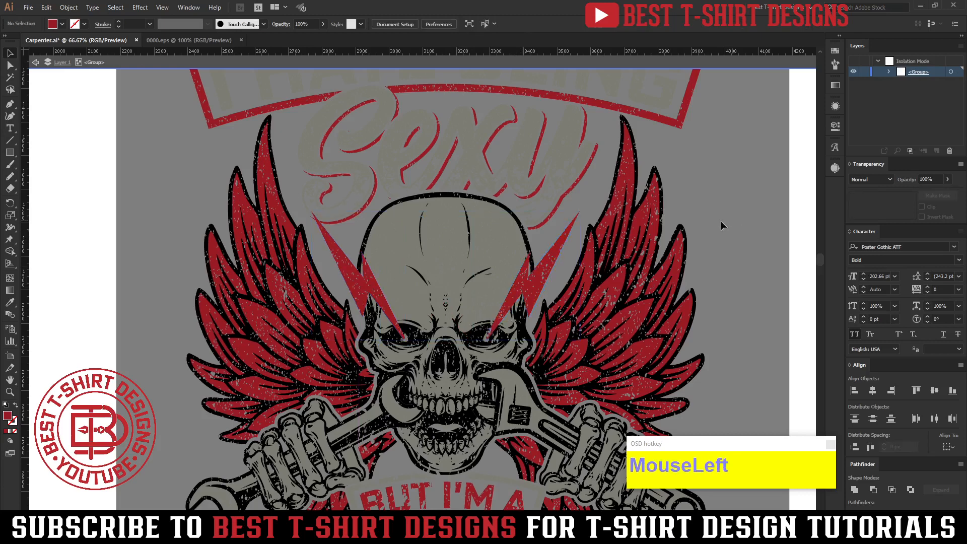
Reshape the left-hand bolt with Direct Selection by moving its outer tip lower, clear of the Sexy lettering.
scroll(339, 259, "up", 1)
left_click(10, 65)
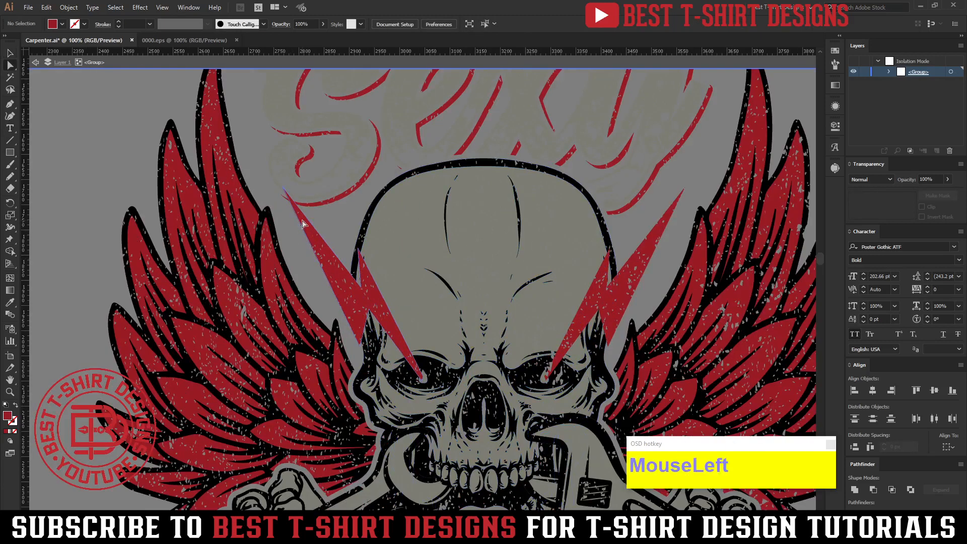
left_click(284, 190)
left_click_drag(282, 186, 285, 225)
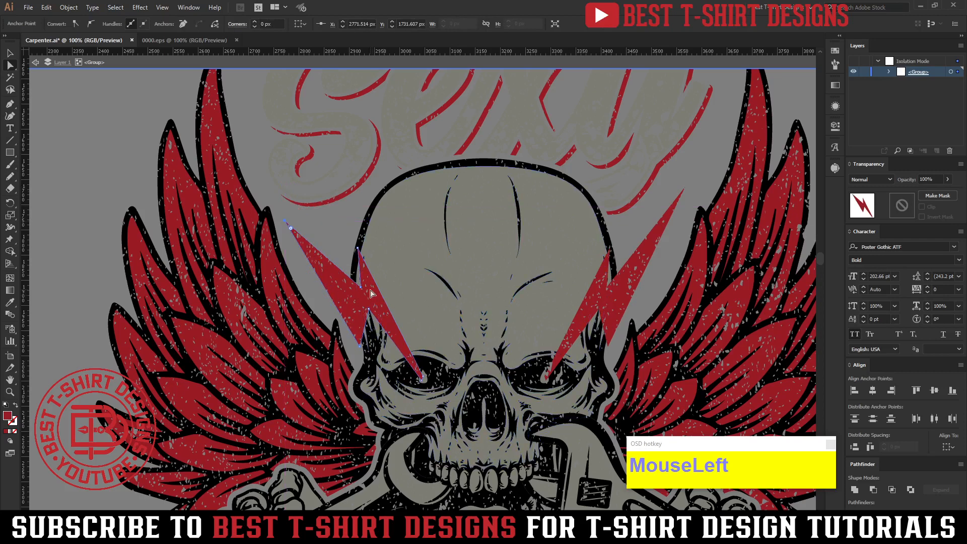
left_click_drag(364, 292, 381, 314)
key("v")
left_click(332, 225)
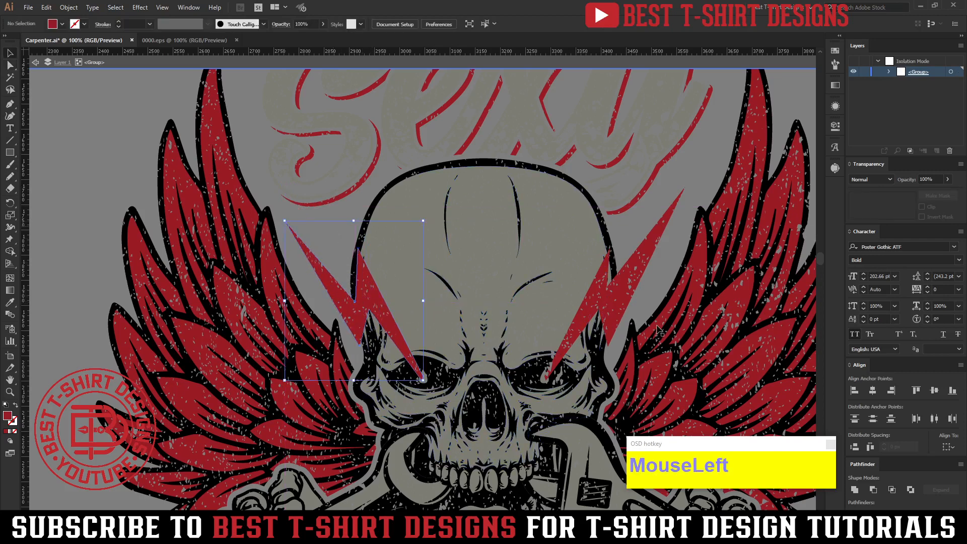
Delete the right-hand bolt and replace it with a vertical-axis reflected copy of the reshaped left-hand bolt.
left_click(631, 289)
key("Delete")
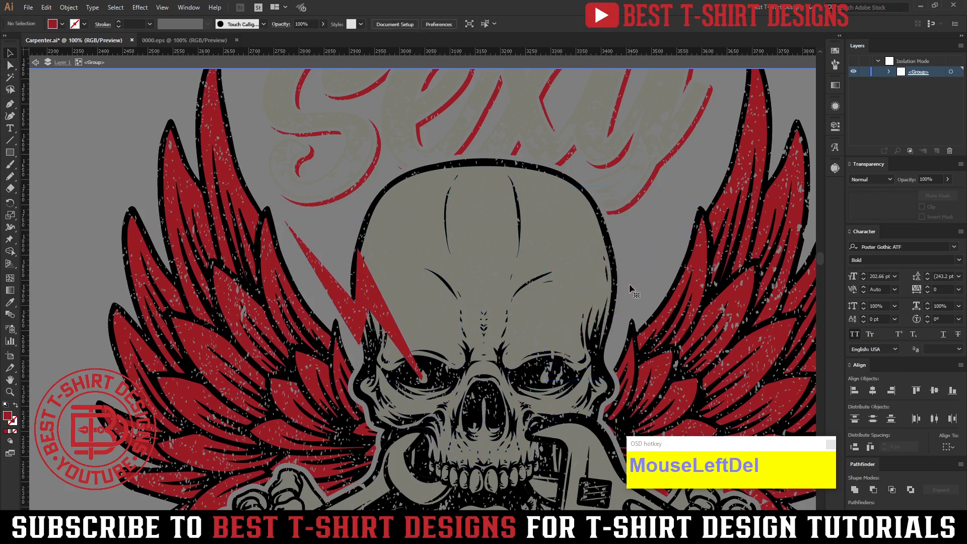
left_click(376, 305)
left_click_drag(375, 304, 598, 304)
left_click_drag(597, 304, 598, 304)
key("ctrl+r")
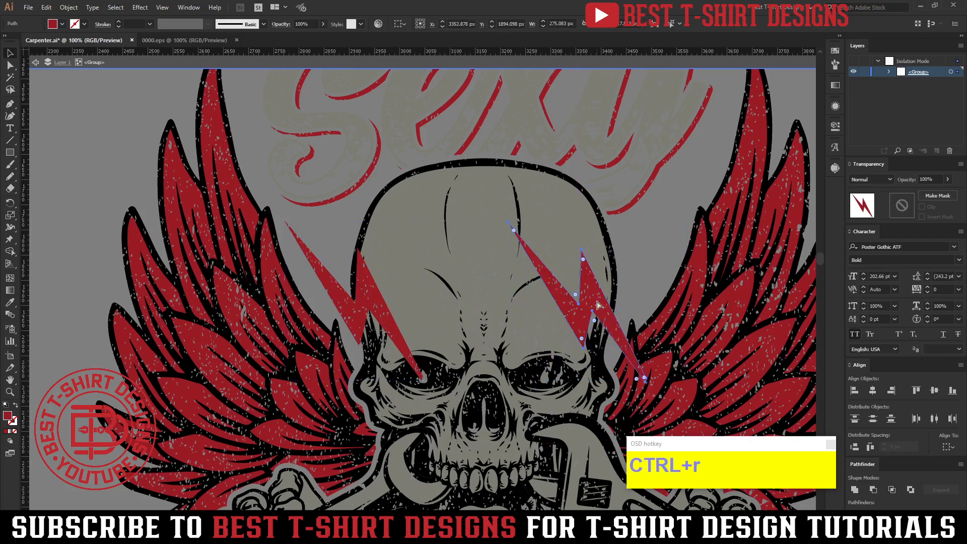
left_click(93, 163)
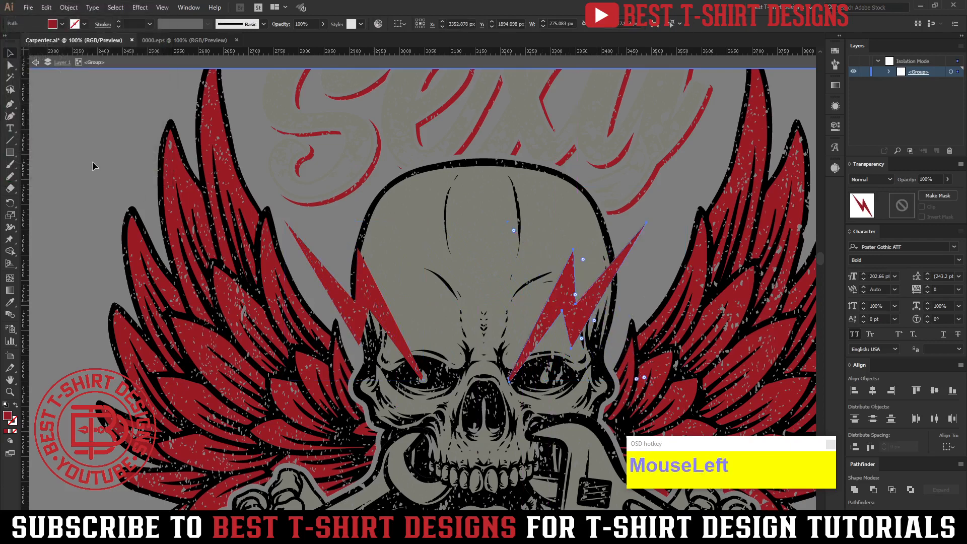
Nudge the reflected bolt 70 px outward onto the right-hand eye and align it vertically with the left-hand bolt.
key("shift+Right")
key("shift+Right")
key("shift+Right")
key("shift+Right")
key("shift+Right")
key("shift+Right")
key("shift+Right")
key("shift+Right")
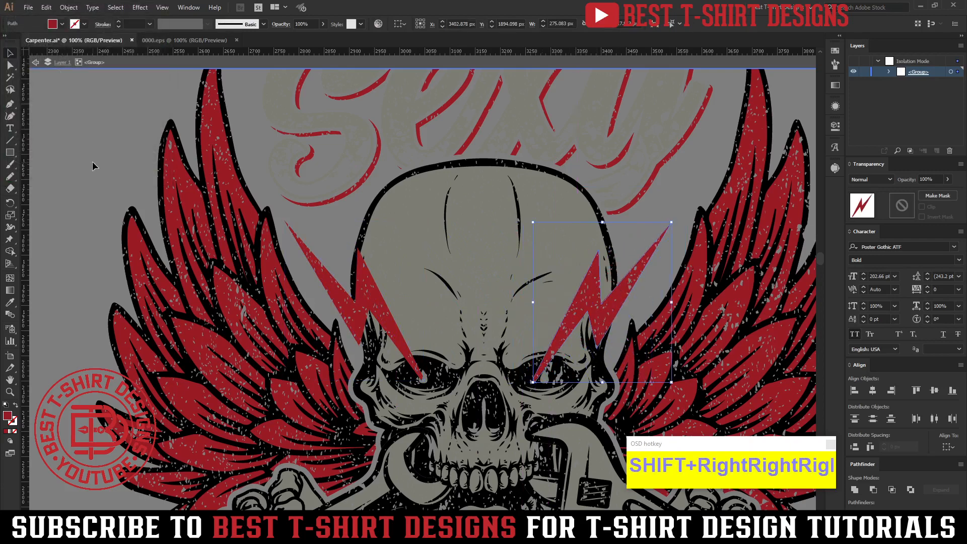
key("shift+Right")
key("shift+Right")
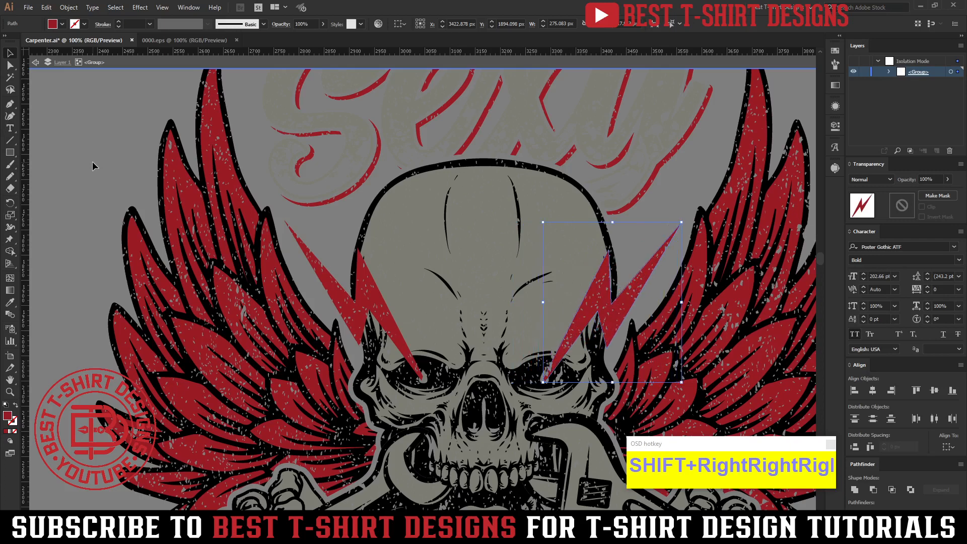
left_click(332, 296, "shift")
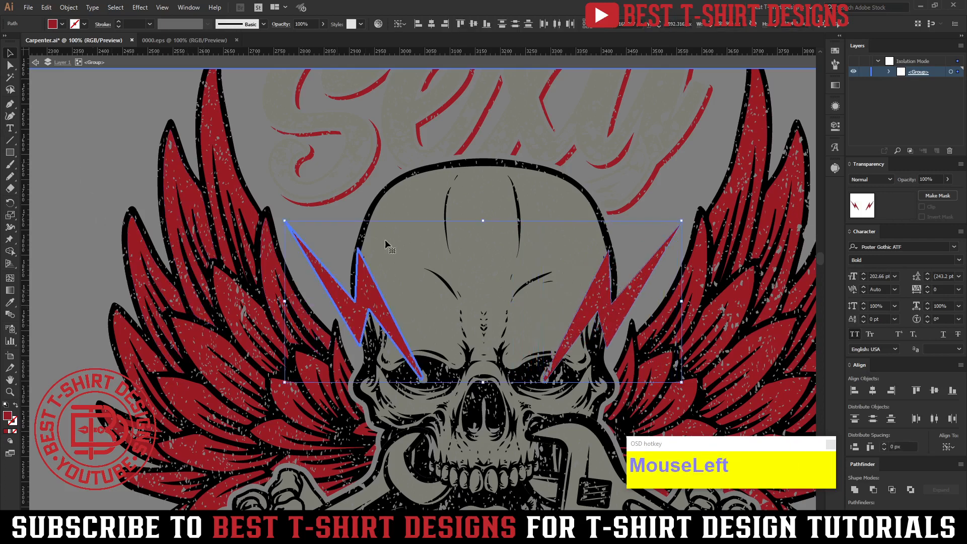
left_click(474, 23)
Exit group isolation and view the complete design with nothing selected.
scroll(381, 288, "down", 1)
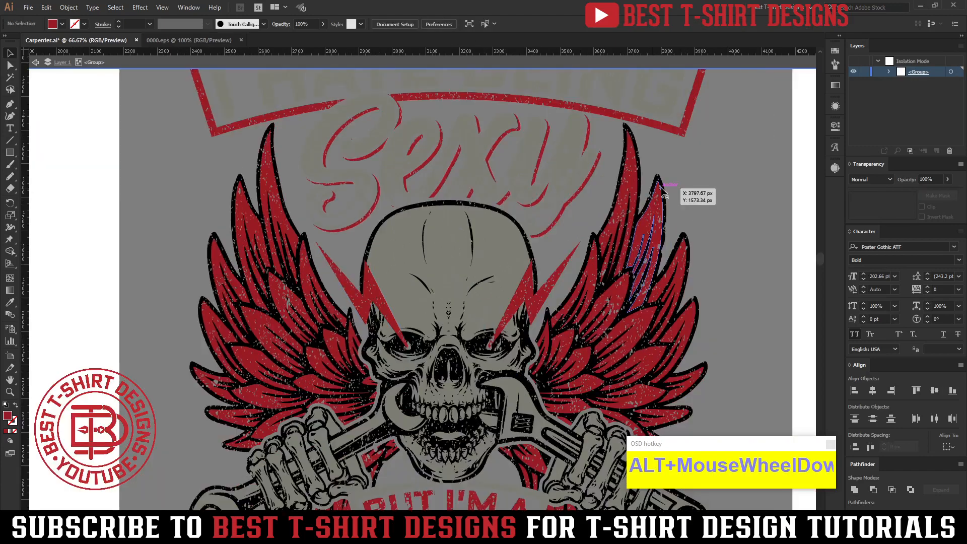
double_click(713, 171)
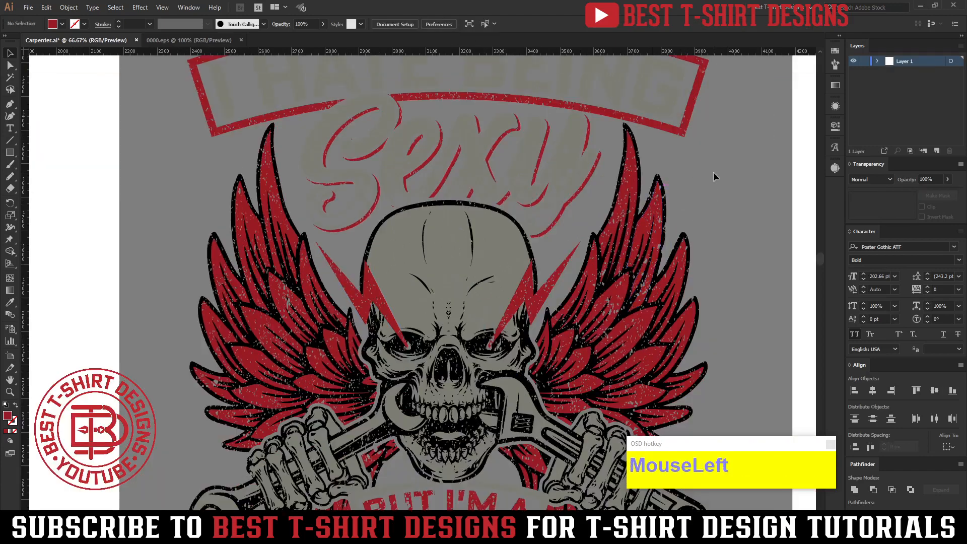
scroll(699, 324, "down", 1)
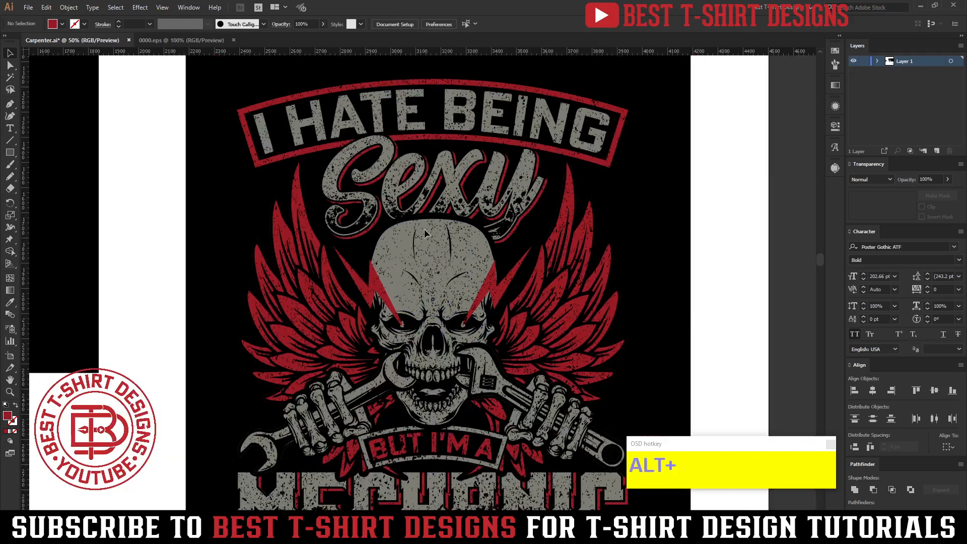
scroll(487, 264, "down", 1)
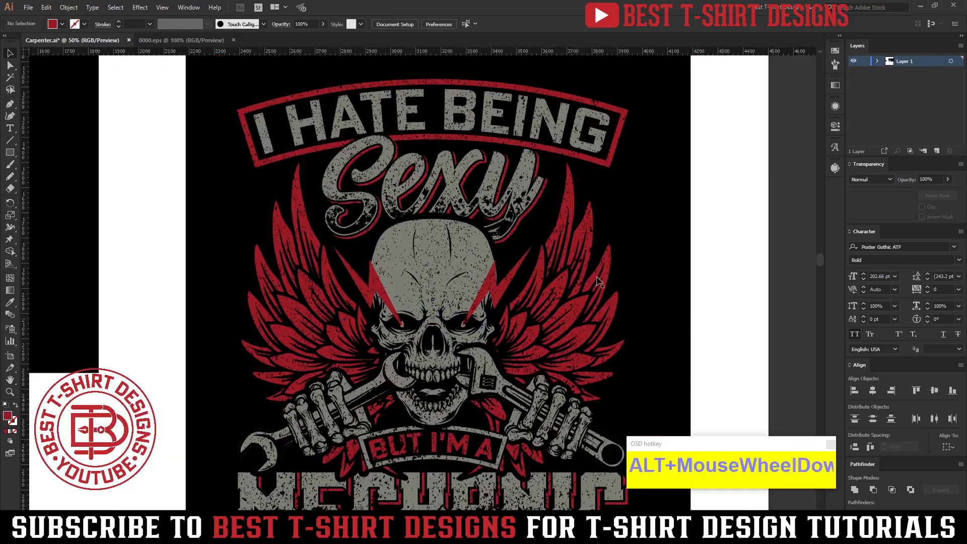
scroll(601, 283, "down", 1)
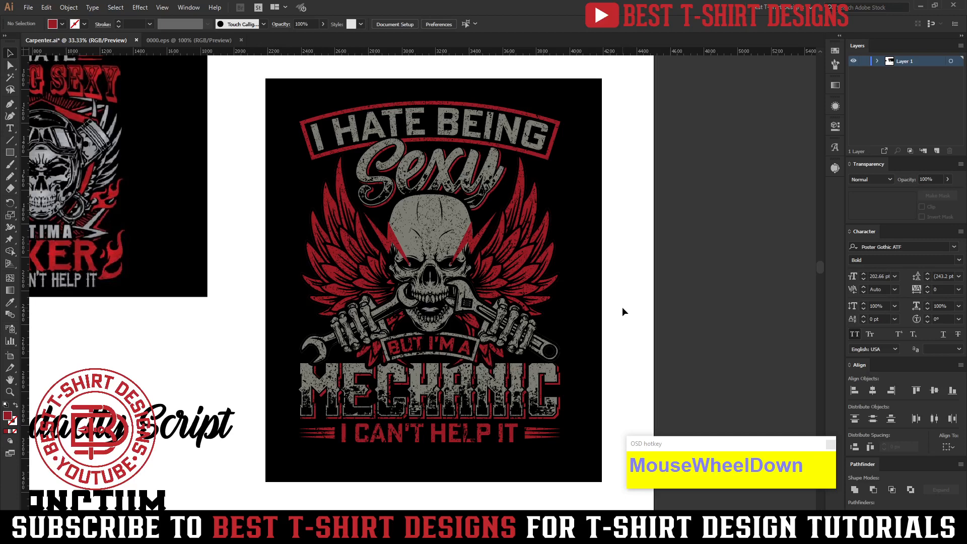
left_click(622, 308)
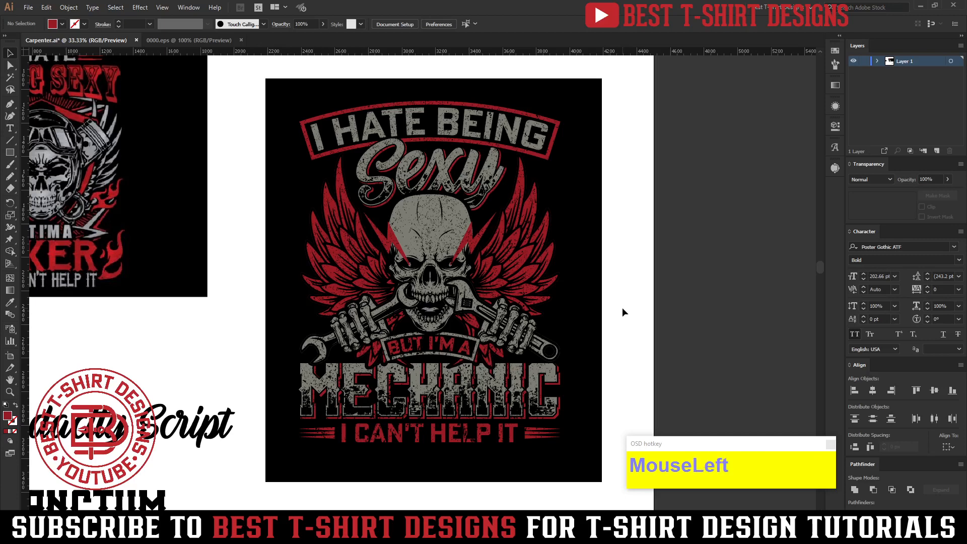